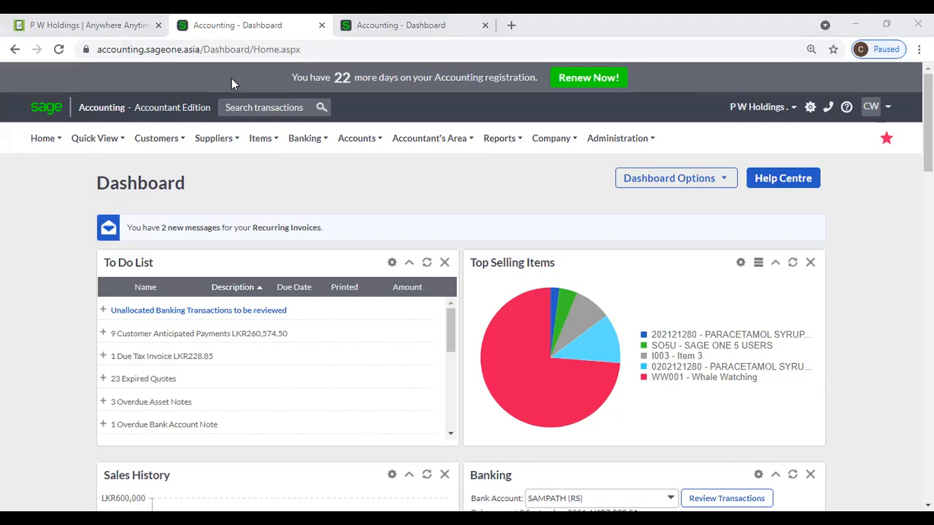
Step: Duplicate the current dashboard tab and switch to the P W Holdings dashboard on accounting.sageone.co.za
{"action": "right_click", "coordinate": [196, 26]}
{"action": "left_click", "coordinate": [237, 130]}
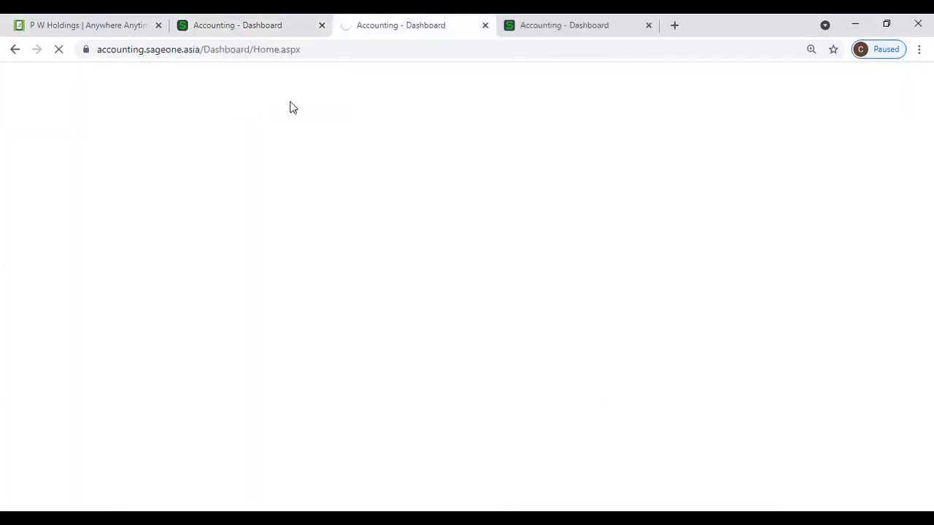
{"action": "left_click", "coordinate": [270, 31]}
{"action": "left_click", "coordinate": [561, 35]}
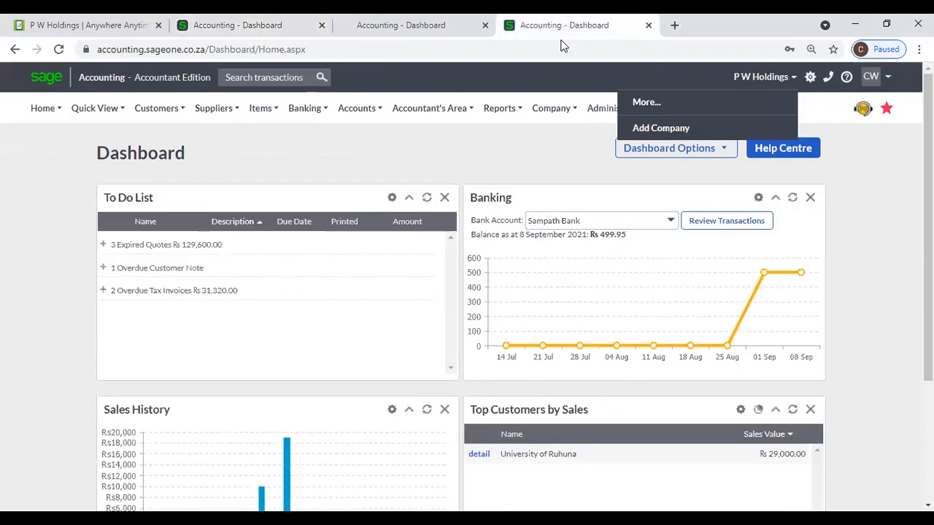
Step: Open the Supplier Payments list and start adding a new supplier payment
{"action": "mouse_move", "coordinate": [485, 108]}
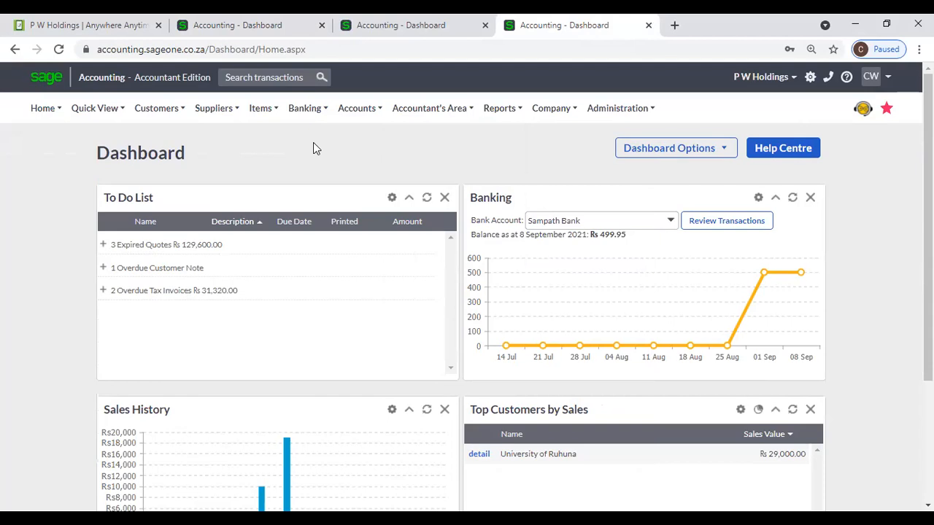
{"action": "mouse_move", "coordinate": [229, 119]}
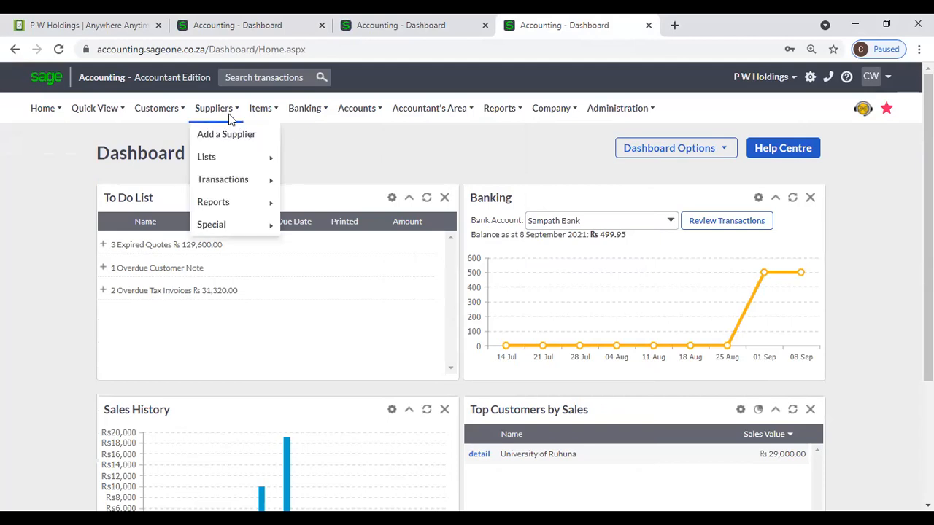
{"action": "mouse_move", "coordinate": [235, 178]}
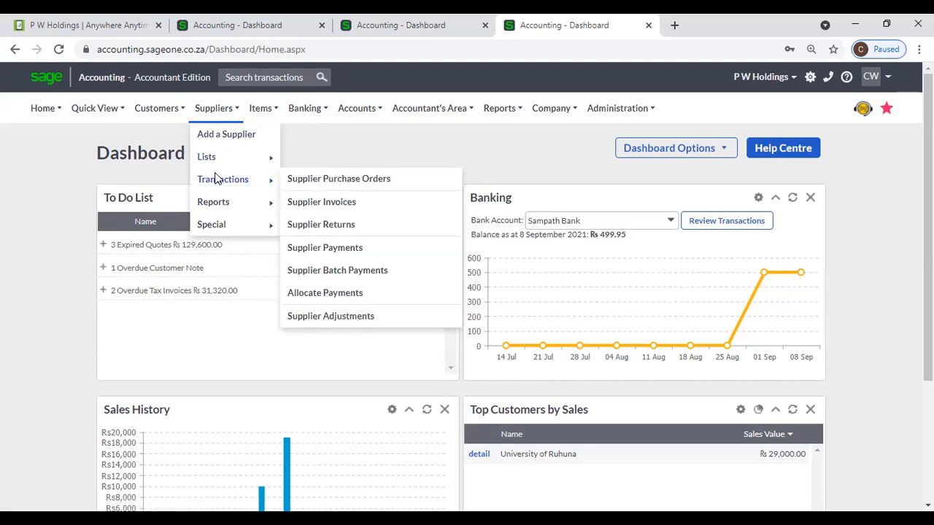
{"action": "left_click", "coordinate": [343, 249]}
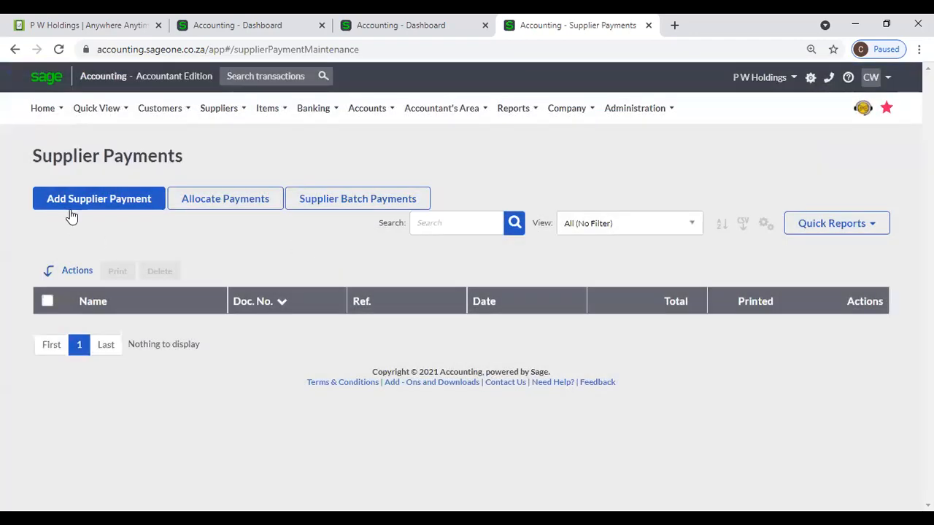
{"action": "left_click", "coordinate": [72, 209]}
{"action": "left_click", "coordinate": [71, 216]}
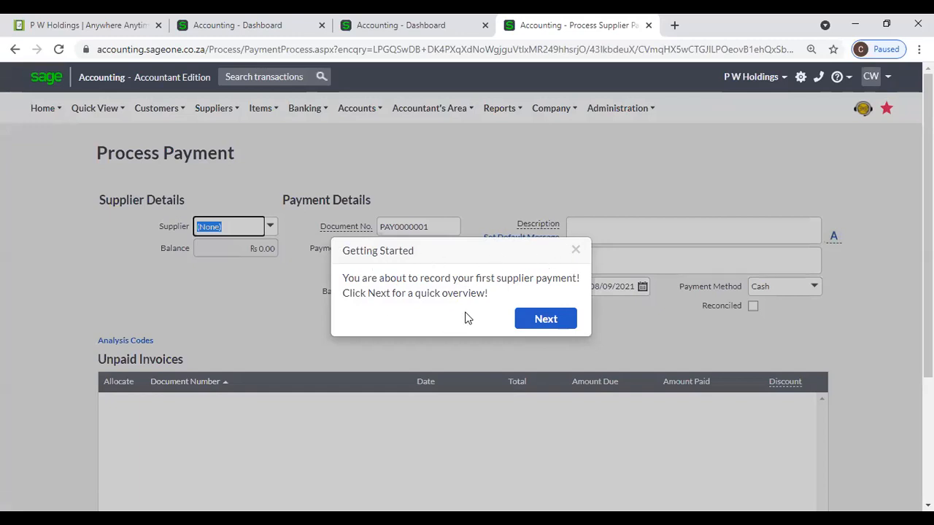
Step: Go through the five quick tips on recording a supplier payment and close the guide
{"action": "left_click", "coordinate": [526, 319]}
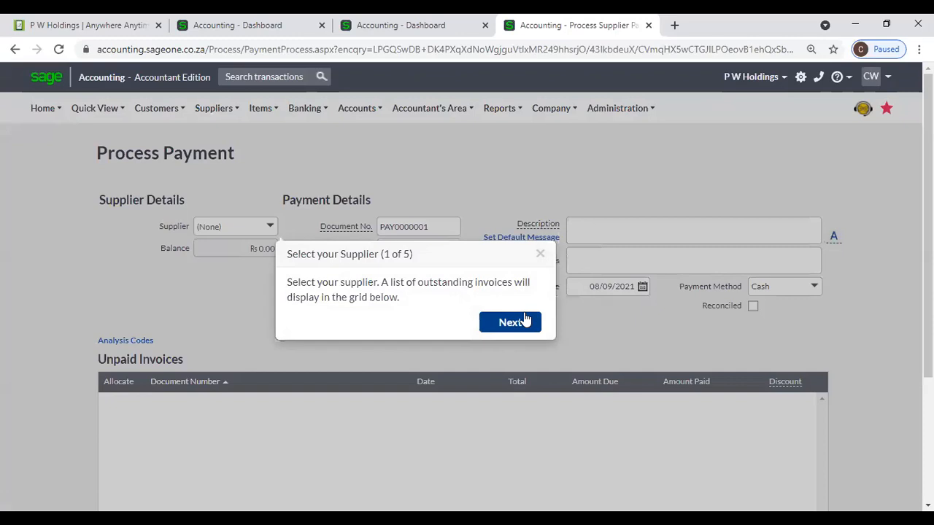
{"action": "left_click", "coordinate": [492, 328]}
{"action": "left_click", "coordinate": [332, 353]}
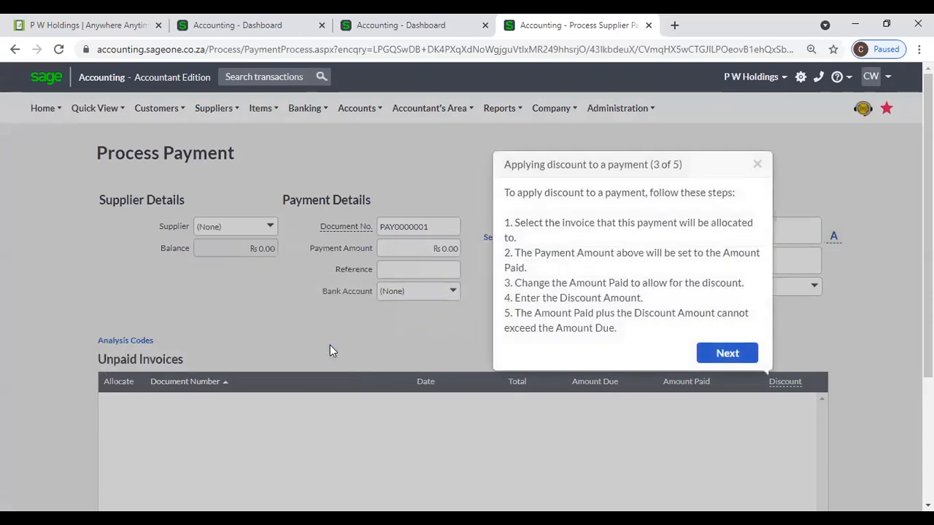
{"action": "left_click", "coordinate": [702, 353]}
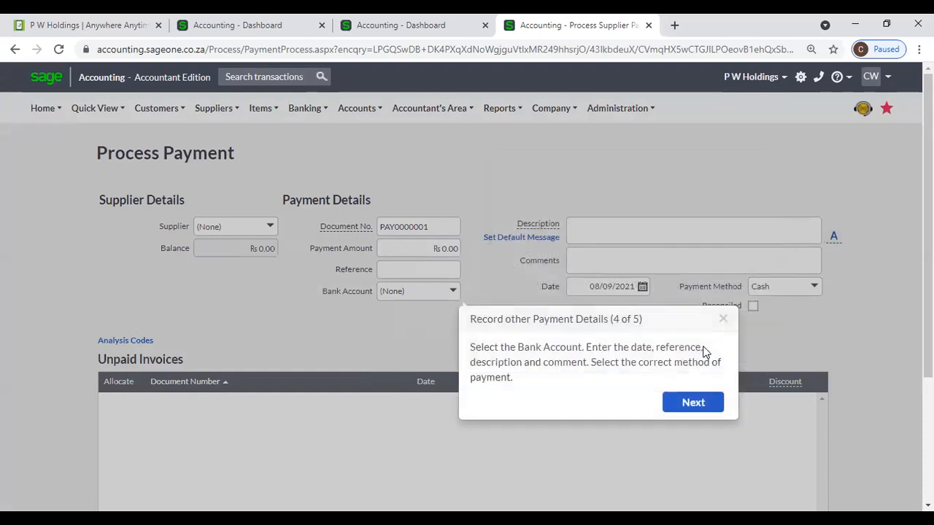
{"action": "left_click", "coordinate": [693, 403]}
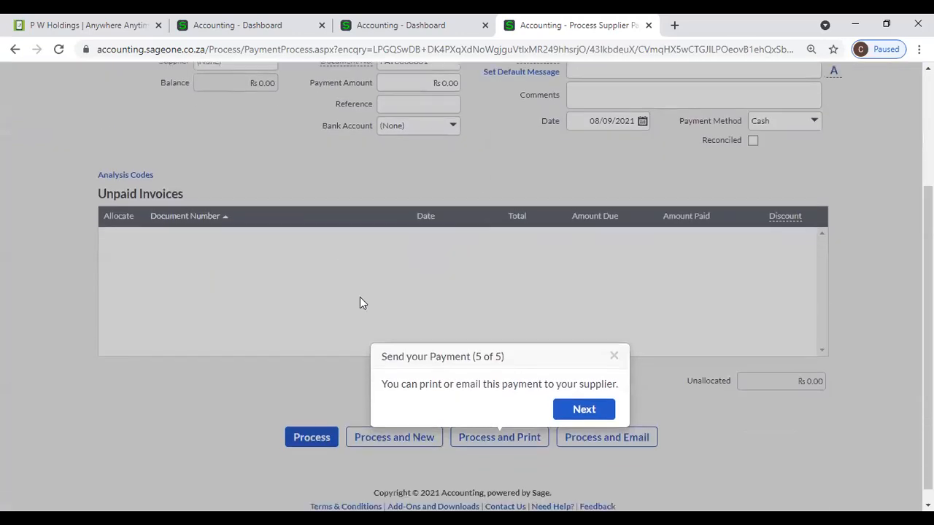
{"action": "left_click", "coordinate": [605, 396]}
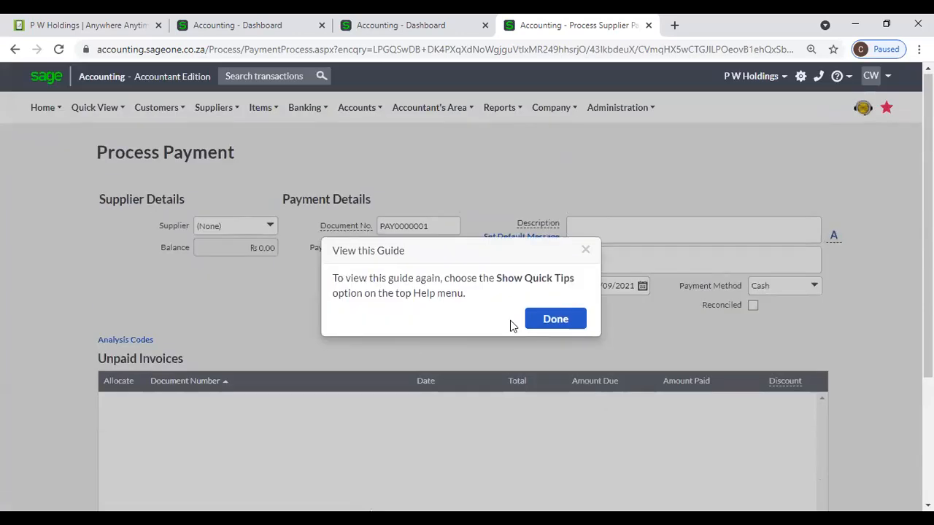
{"action": "left_click", "coordinate": [585, 252]}
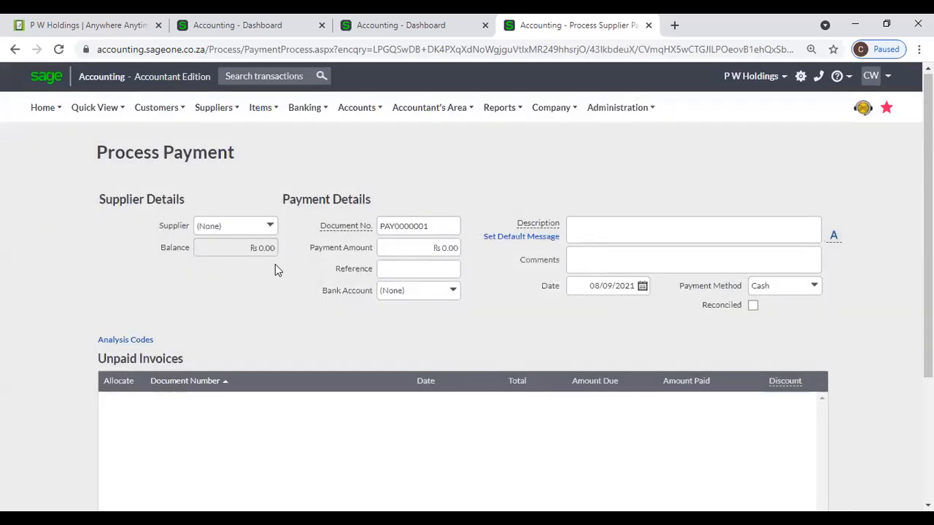
Step: Select Accounting Software as the supplier and enter a payment amount of 100,000
{"action": "left_click", "coordinate": [270, 227]}
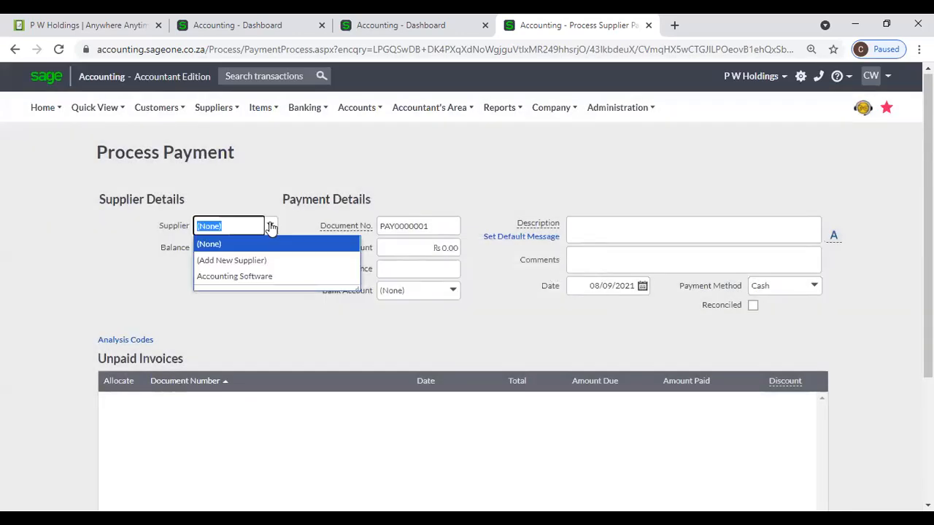
{"action": "left_click", "coordinate": [269, 272]}
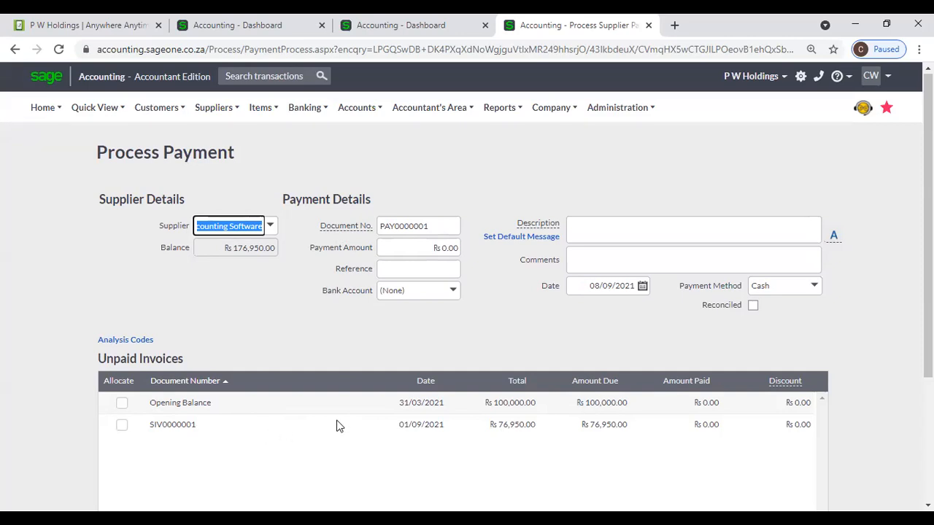
{"action": "left_click", "coordinate": [416, 253]}
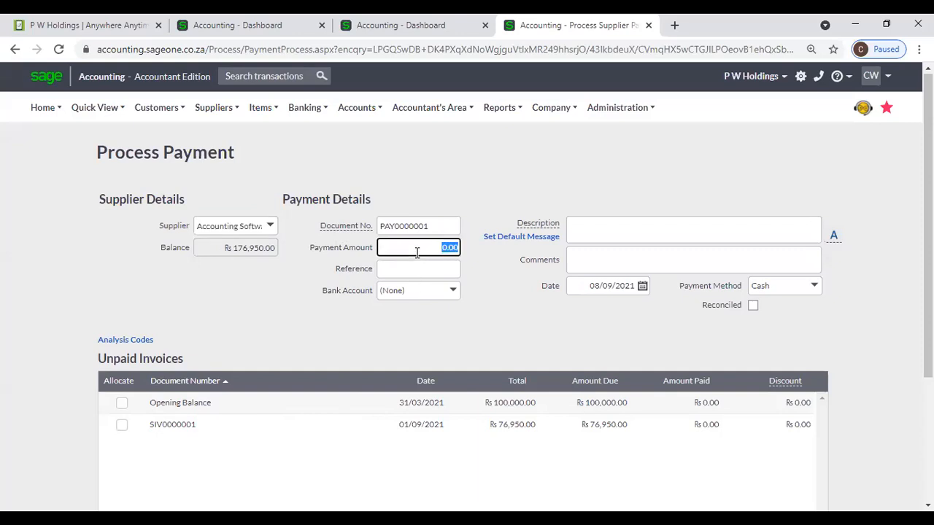
{"action": "type", "text": "100000"}
{"action": "left_click", "coordinate": [475, 341]}
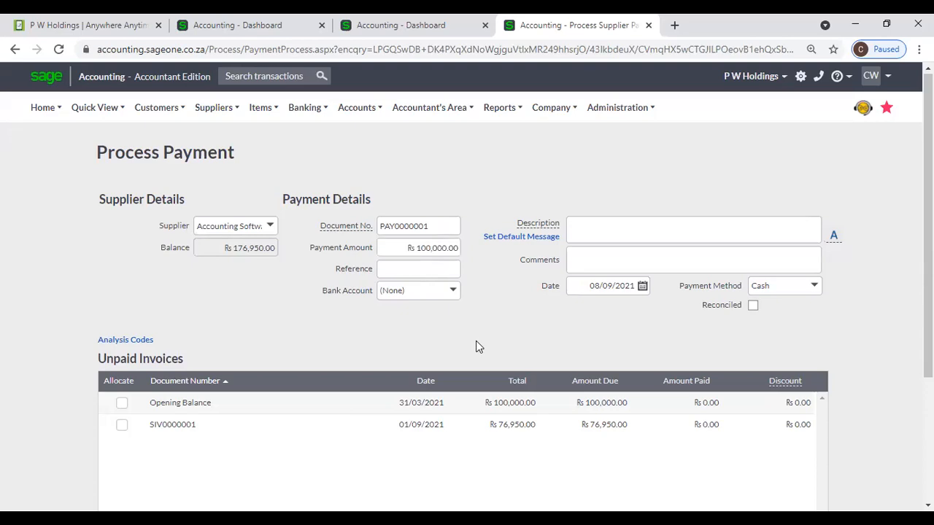
Step: Clear the entered payment amount and allocate the payment to both the opening balance and the supplier invoice in full
{"action": "left_click", "coordinate": [122, 405]}
{"action": "left_click", "coordinate": [122, 425]}
{"action": "left_click", "coordinate": [417, 248]}
{"action": "key", "text": "BackSpace"}
{"action": "left_click", "coordinate": [479, 324]}
{"action": "left_click", "coordinate": [122, 403]}
{"action": "left_click", "coordinate": [122, 428]}
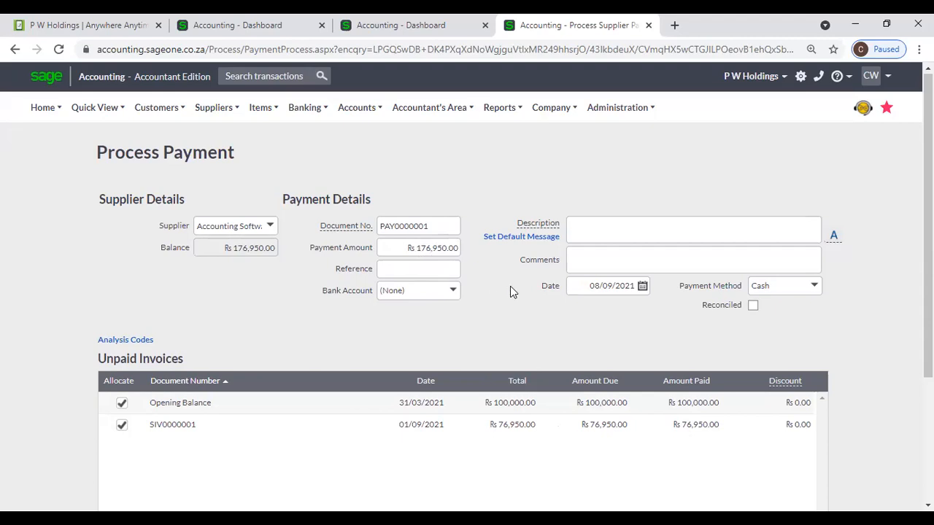
Step: Set the payment reference to 123456 and the payment method to Cheque
{"action": "left_click", "coordinate": [451, 272]}
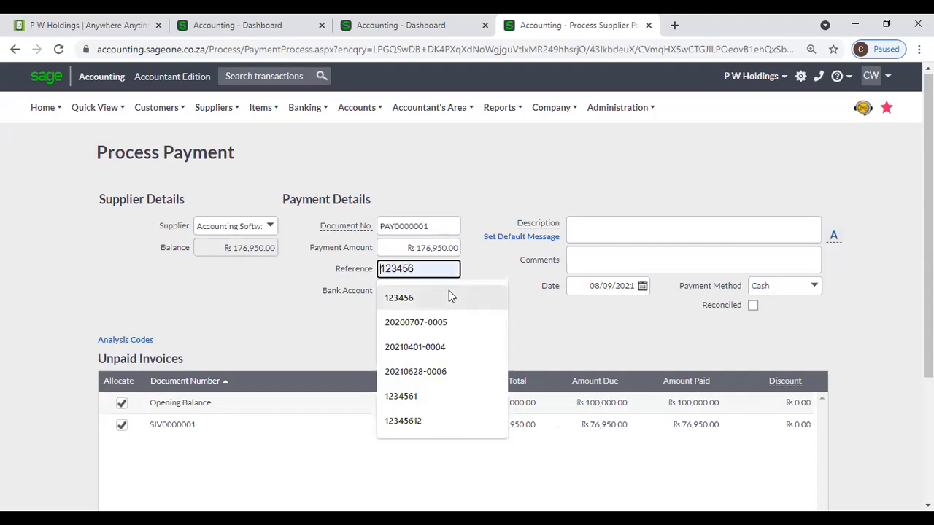
{"action": "left_click", "coordinate": [449, 292]}
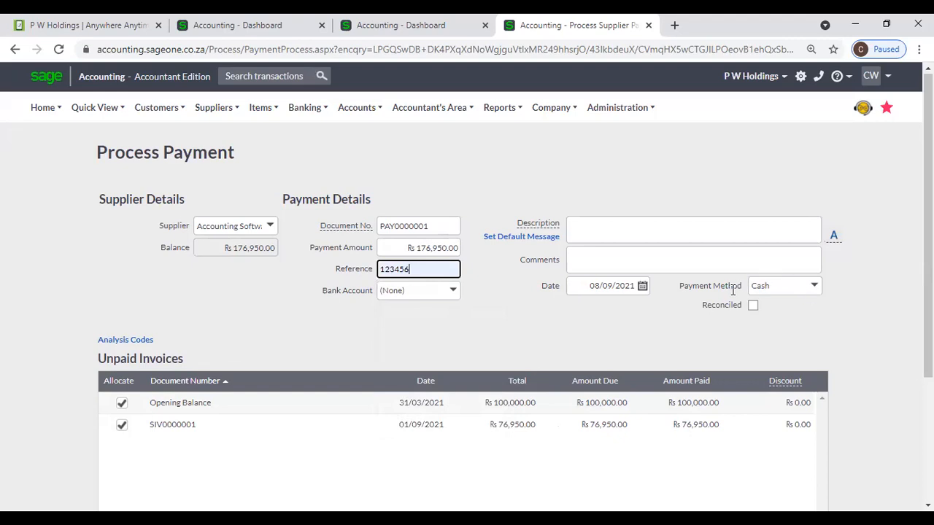
{"action": "left_click", "coordinate": [813, 292]}
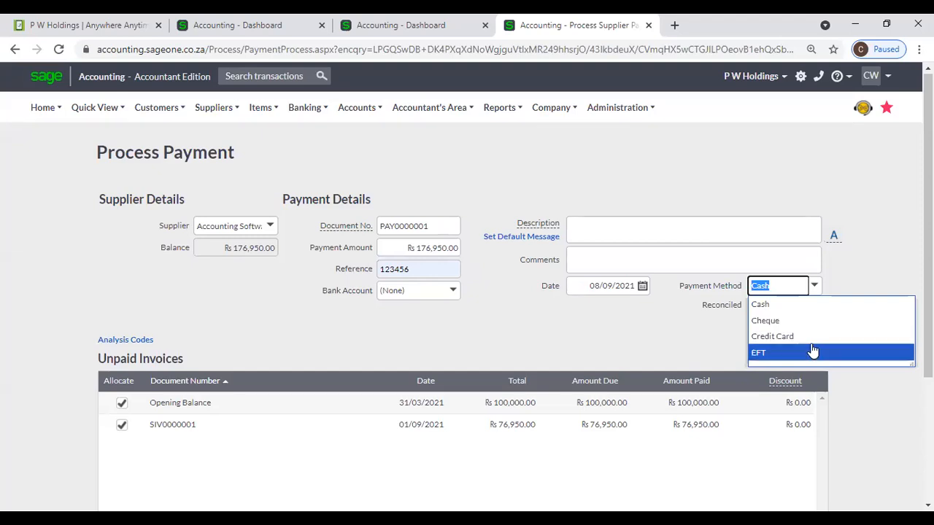
{"action": "left_click", "coordinate": [657, 334]}
{"action": "left_click", "coordinate": [818, 287]}
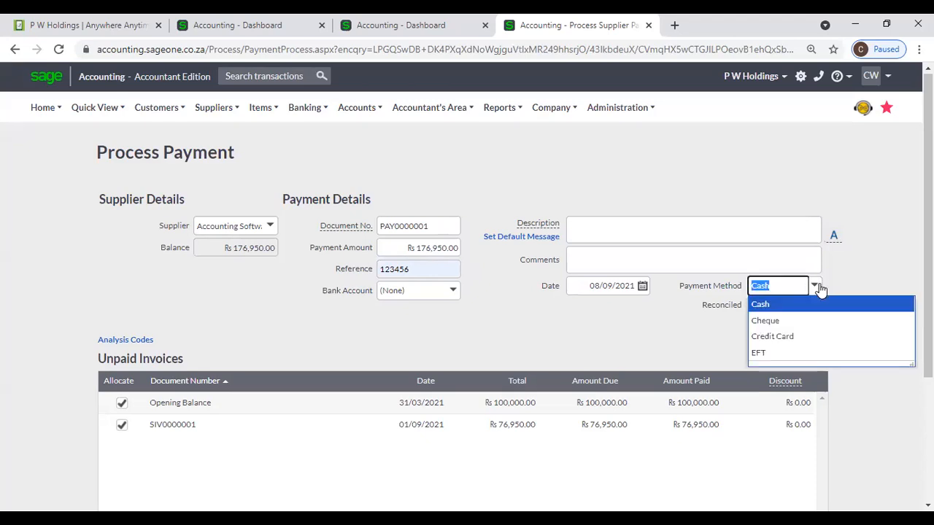
{"action": "left_click", "coordinate": [773, 320]}
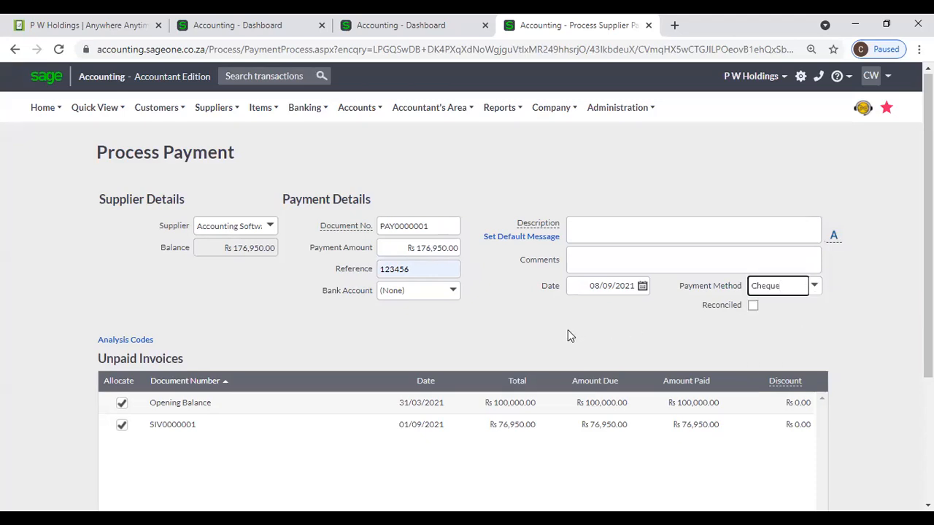
{"action": "left_click", "coordinate": [524, 330]}
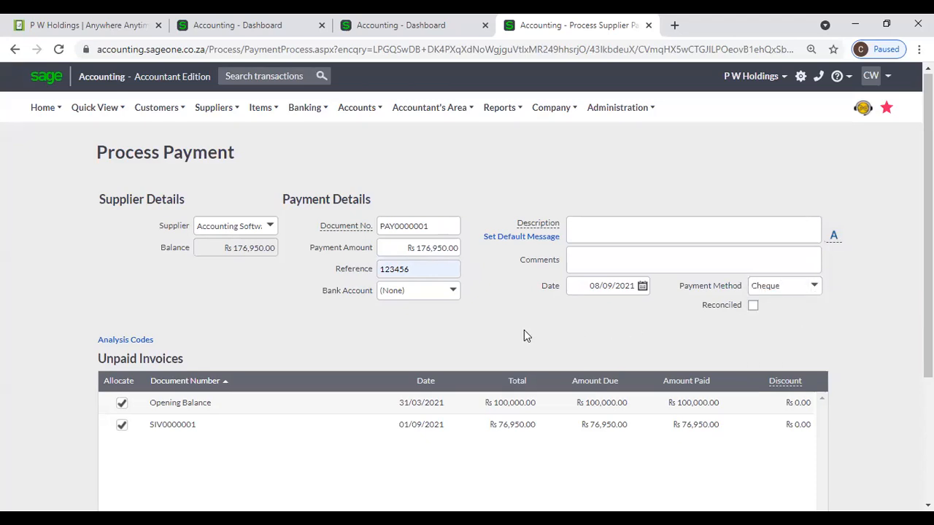
Step: Choose Sampath Bank as the bank account for the payment
{"action": "left_click", "coordinate": [425, 270]}
{"action": "left_click", "coordinate": [292, 316]}
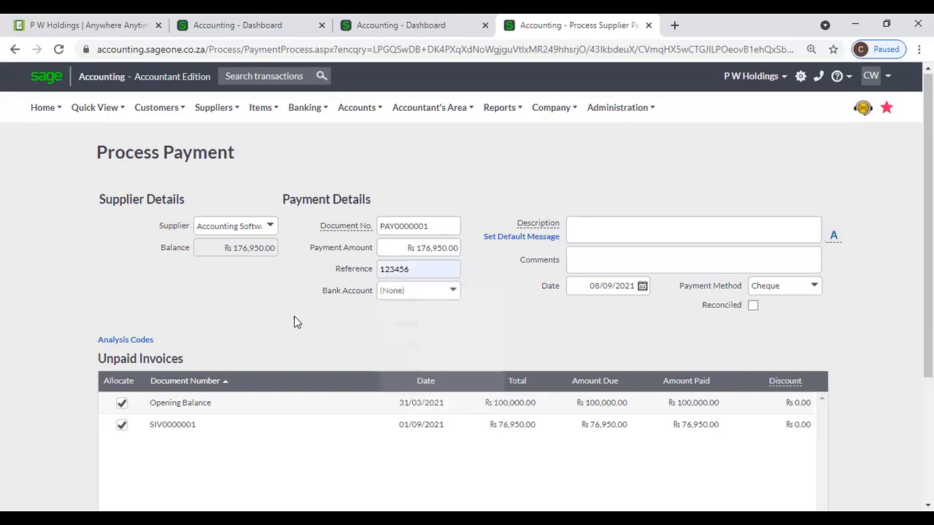
{"action": "left_click", "coordinate": [454, 296]}
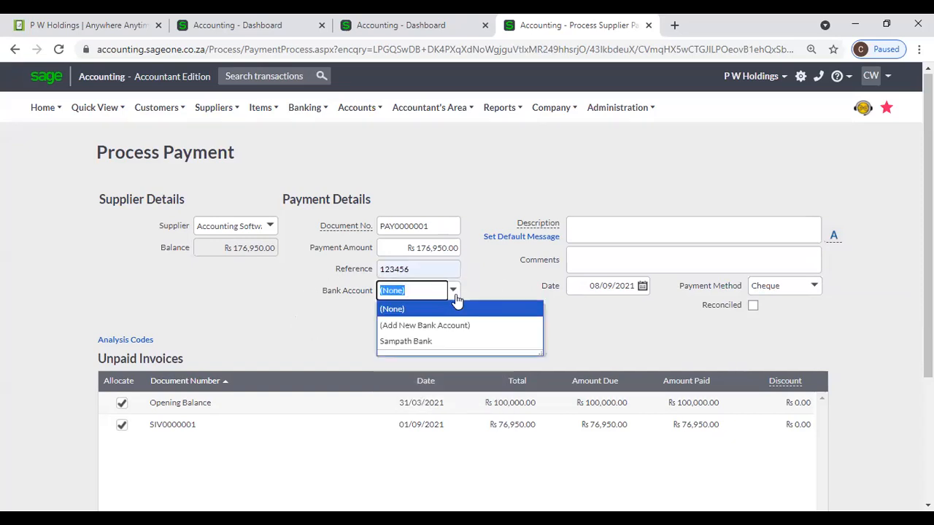
{"action": "left_click", "coordinate": [451, 345]}
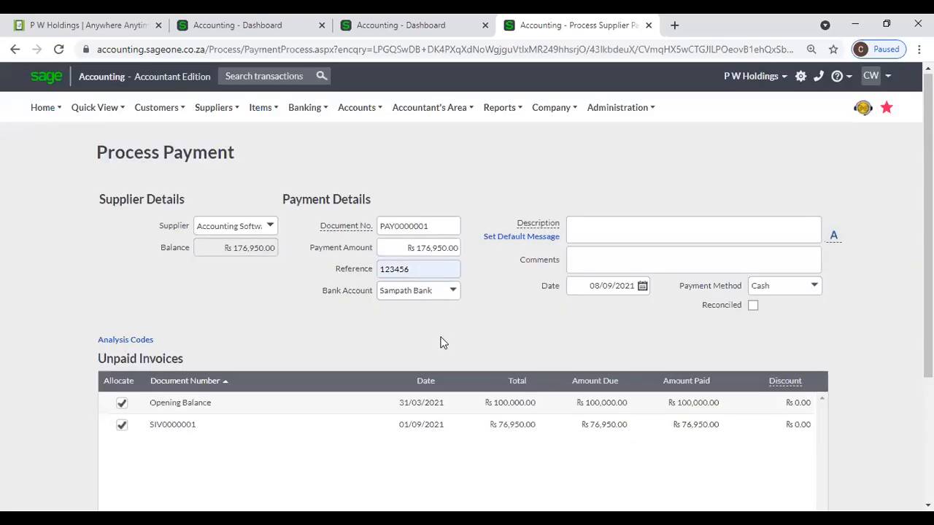
{"action": "left_click", "coordinate": [572, 232]}
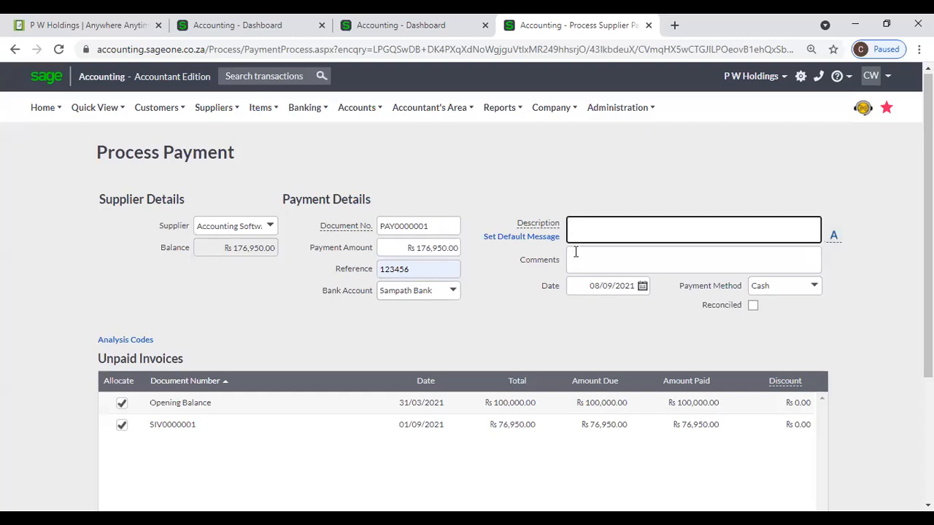
{"action": "left_click", "coordinate": [577, 257]}
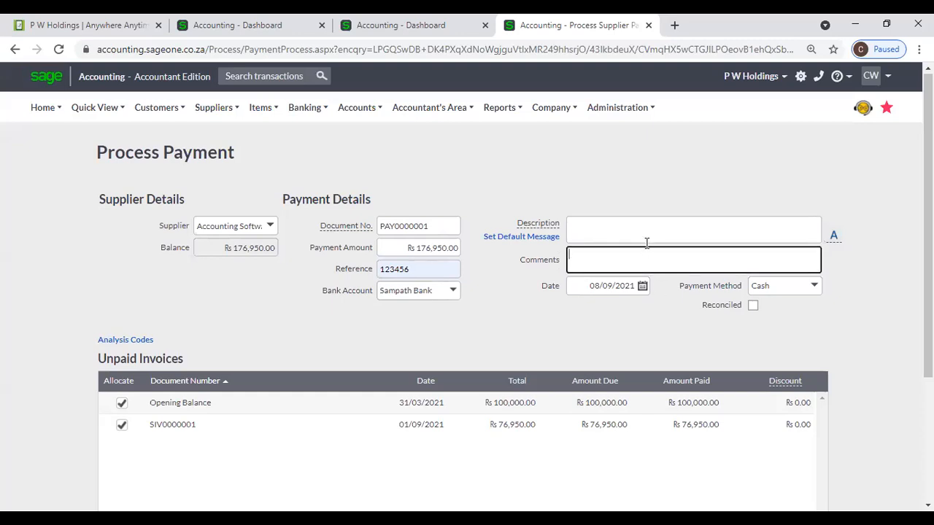
{"action": "left_click", "coordinate": [600, 228]}
{"action": "left_click", "coordinate": [600, 254]}
{"action": "left_click", "coordinate": [346, 340]}
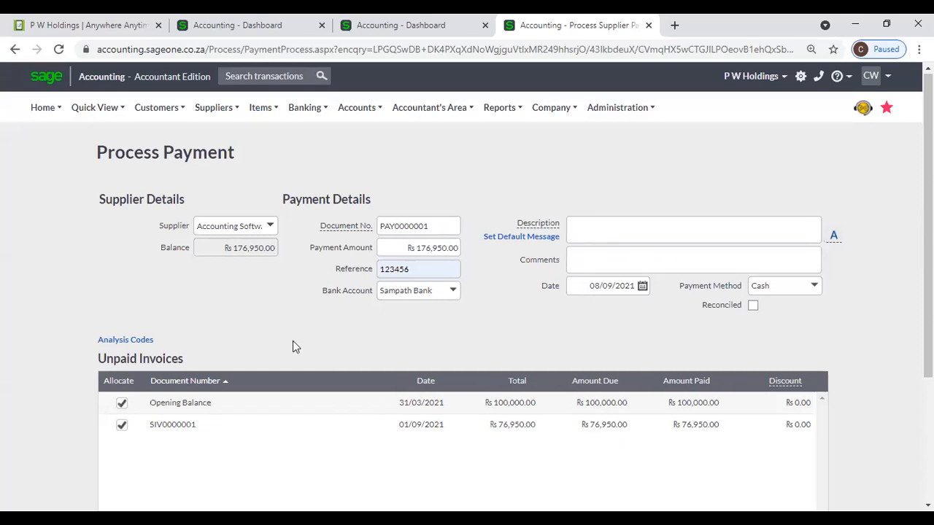
Step: Expand the payment's analysis codes and set the branch to Colombo and the department to Accounts
{"action": "left_click", "coordinate": [138, 340]}
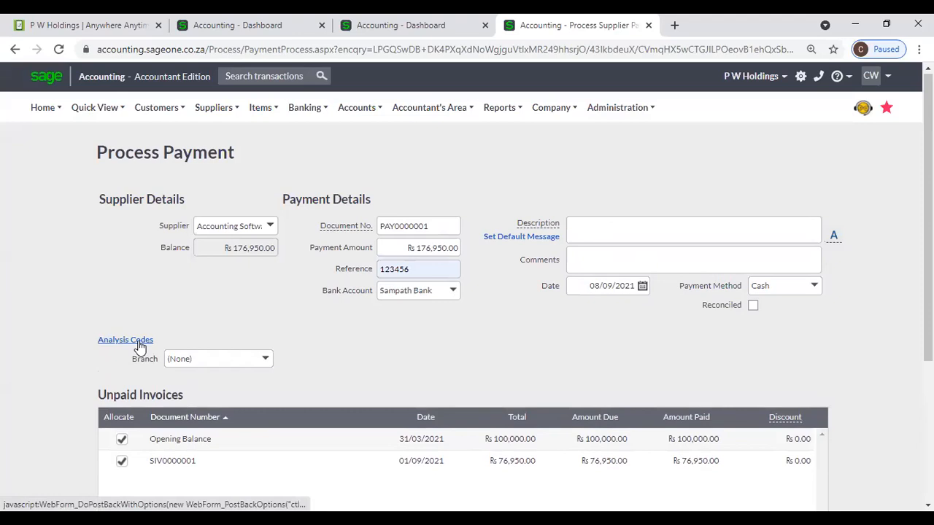
{"action": "scroll", "coordinate": [313, 323], "scroll_direction": "down", "scroll_amount": 1}
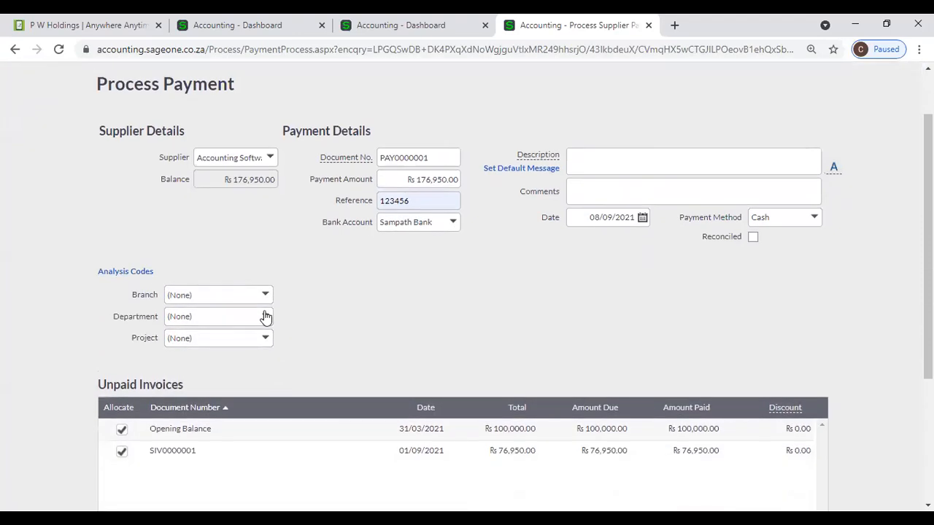
{"action": "left_click", "coordinate": [266, 298]}
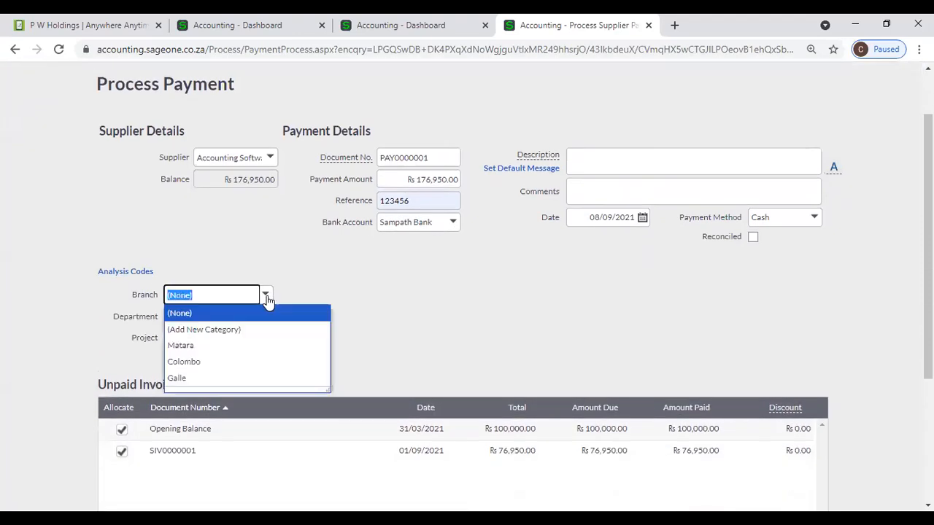
{"action": "left_click", "coordinate": [255, 371]}
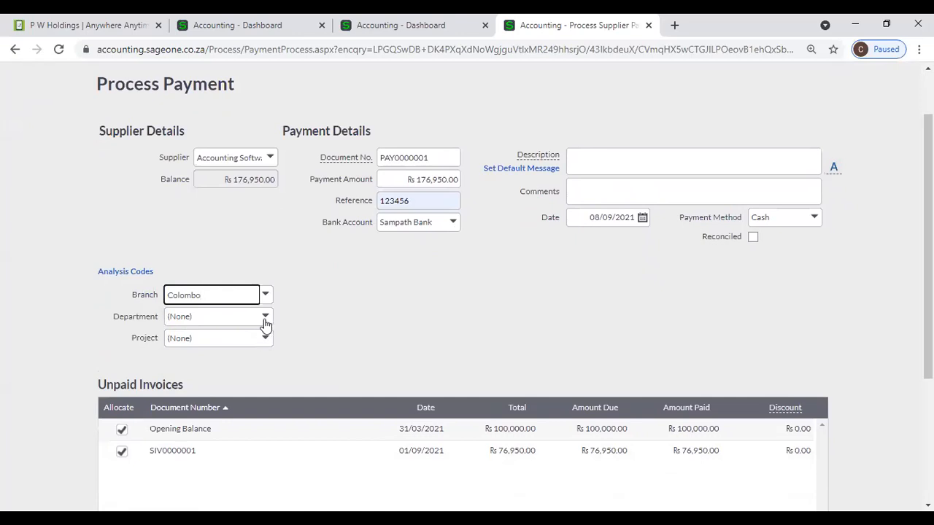
{"action": "left_click", "coordinate": [265, 319]}
{"action": "left_click", "coordinate": [257, 383]}
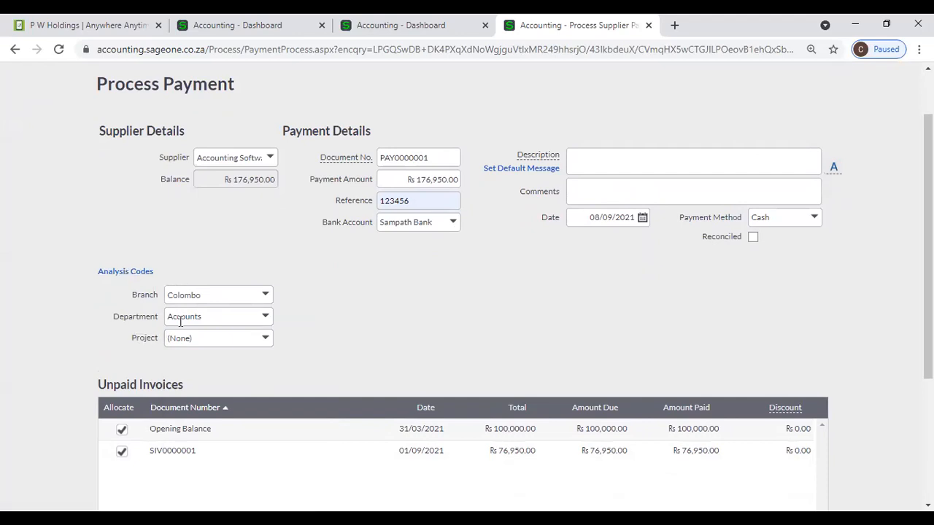
Step: Check the payment's analysis codes and invoice allocations, and process and print the supplier payment
{"action": "left_click", "coordinate": [267, 296]}
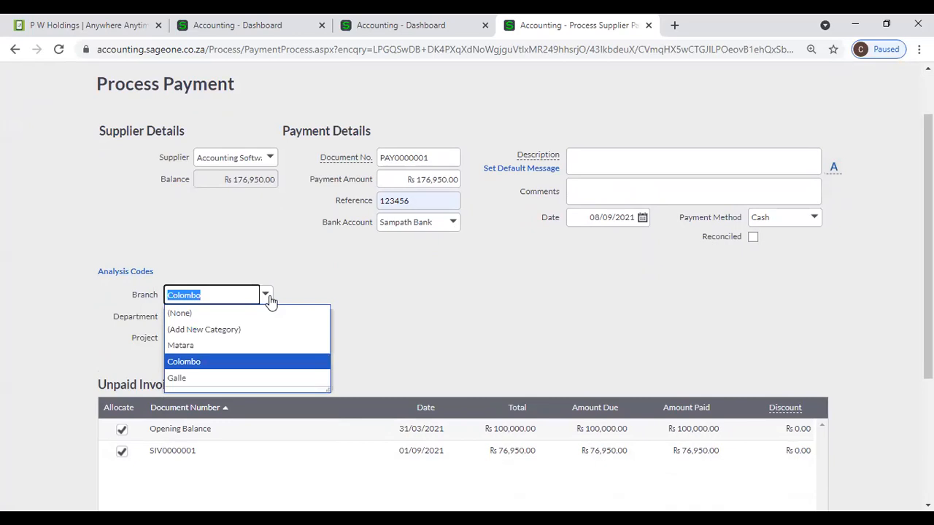
{"action": "left_click", "coordinate": [382, 301]}
{"action": "scroll", "coordinate": [382, 302], "scroll_direction": "down", "scroll_amount": 2}
{"action": "scroll", "coordinate": [382, 306], "scroll_direction": "down", "scroll_amount": 2}
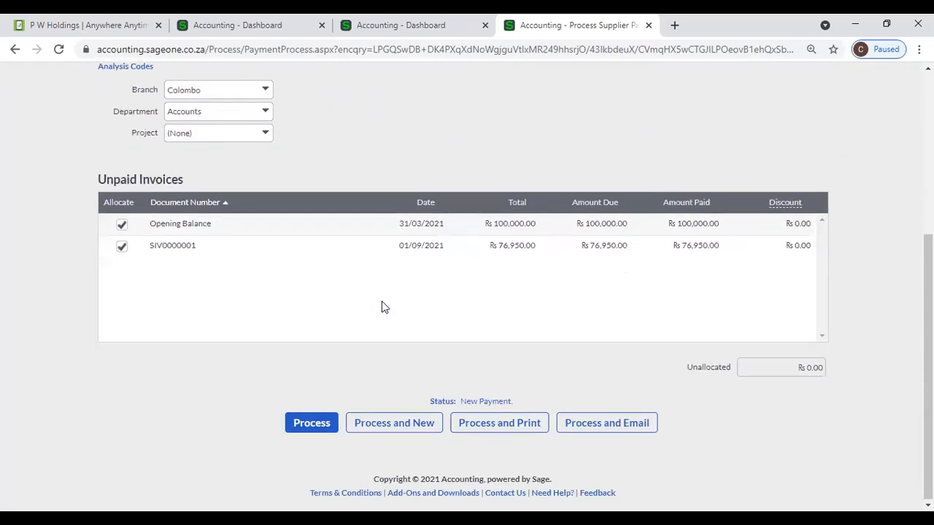
{"action": "scroll", "coordinate": [382, 307], "scroll_direction": "up", "scroll_amount": 1}
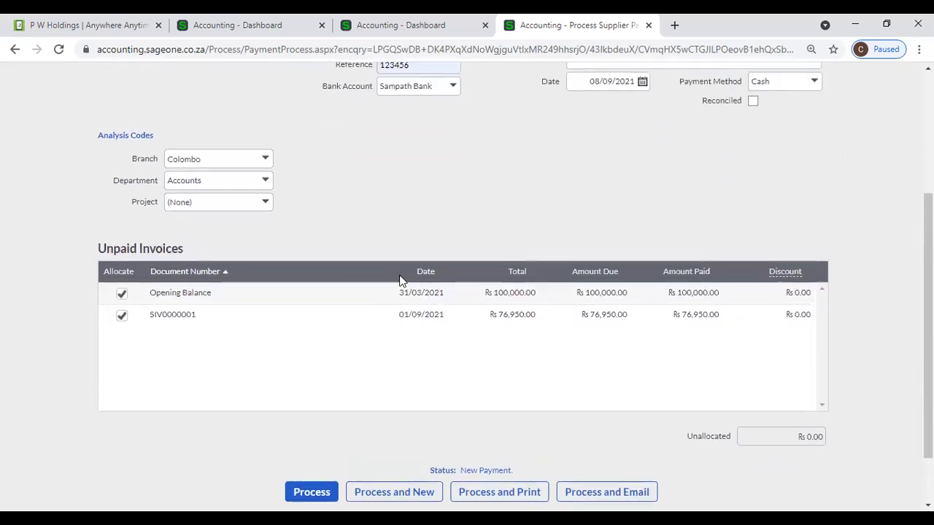
{"action": "scroll", "coordinate": [401, 277], "scroll_direction": "up", "scroll_amount": 3}
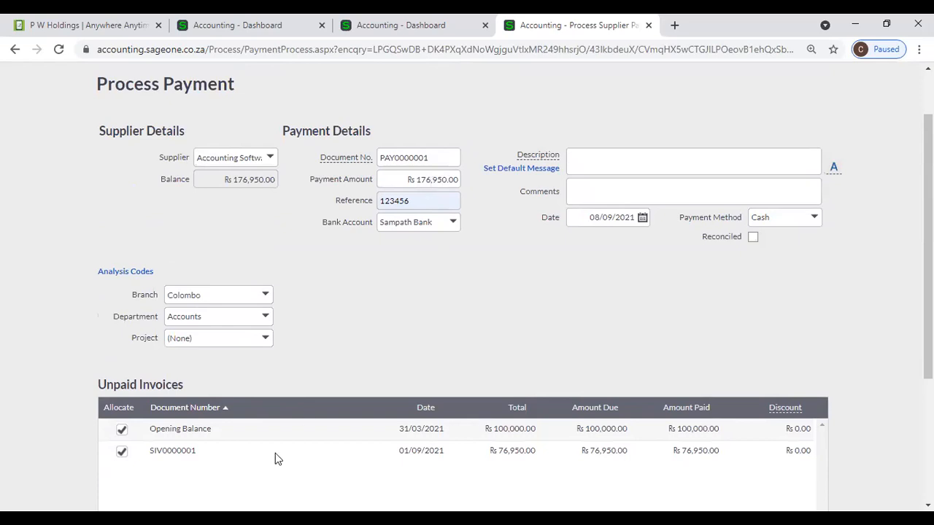
{"action": "scroll", "coordinate": [315, 453], "scroll_direction": "down", "scroll_amount": 3}
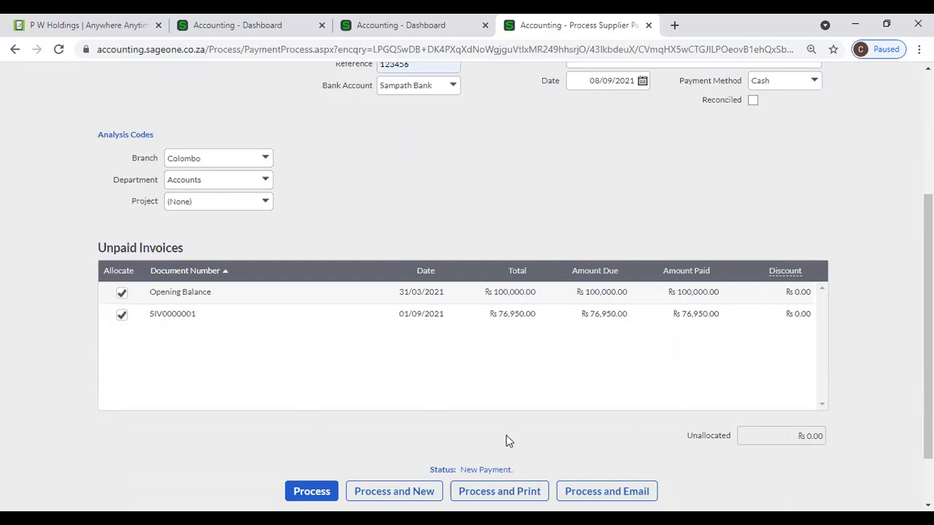
{"action": "scroll", "coordinate": [508, 441], "scroll_direction": "up", "scroll_amount": 2}
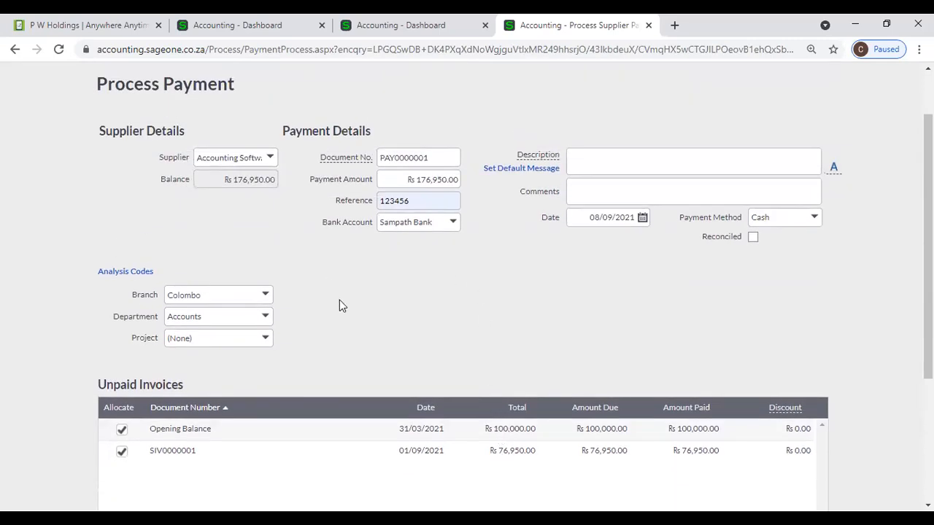
{"action": "scroll", "coordinate": [436, 347], "scroll_direction": "down", "scroll_amount": 3}
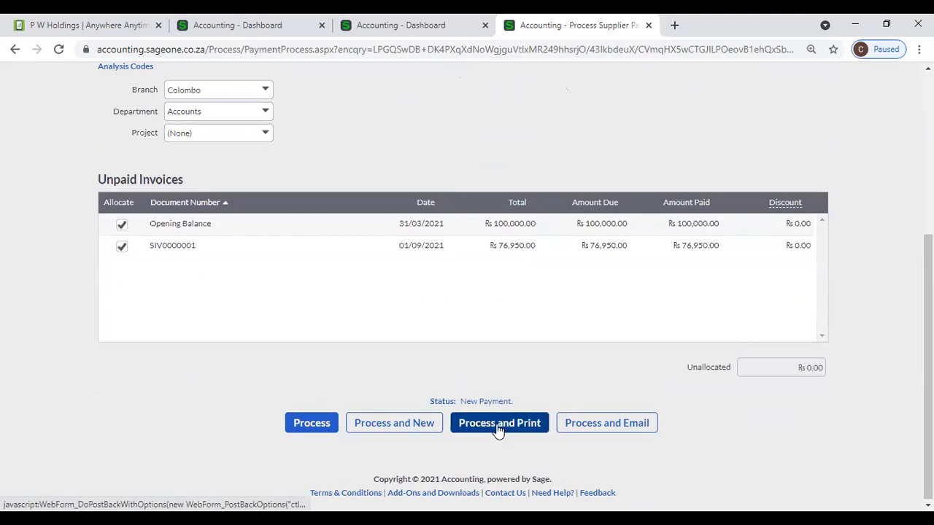
{"action": "left_click", "coordinate": [504, 430]}
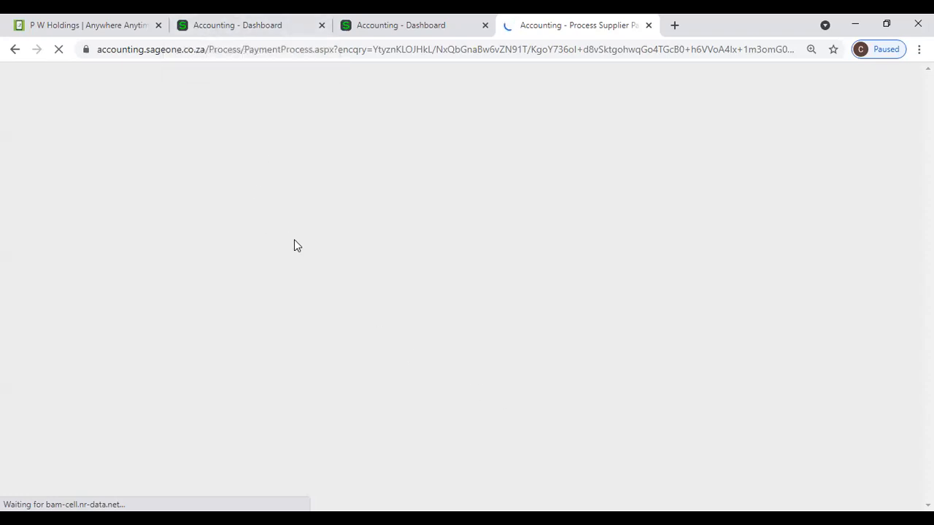
Step: Start a new supplier payment from the Supplier Payments list of the other company open on sageone.asia
{"action": "left_click", "coordinate": [235, 33]}
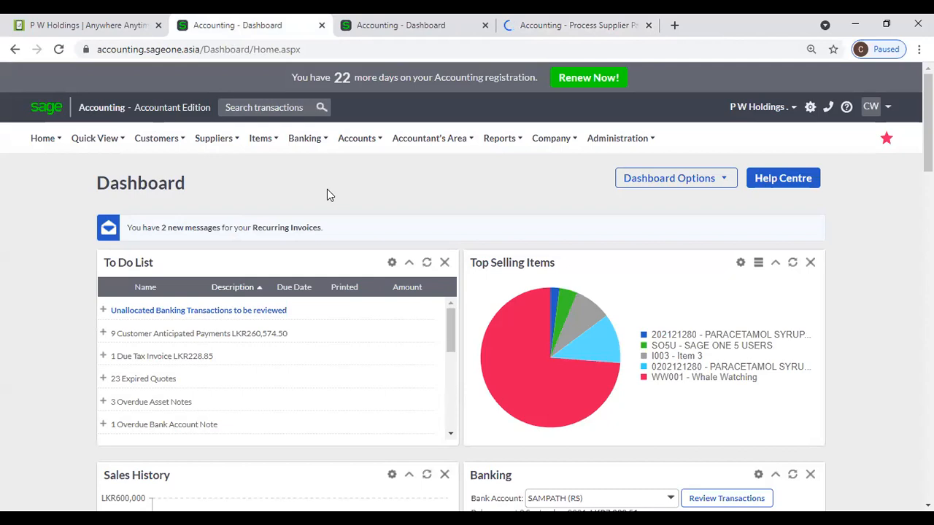
{"action": "left_click", "coordinate": [214, 138]}
{"action": "mouse_move", "coordinate": [219, 217]}
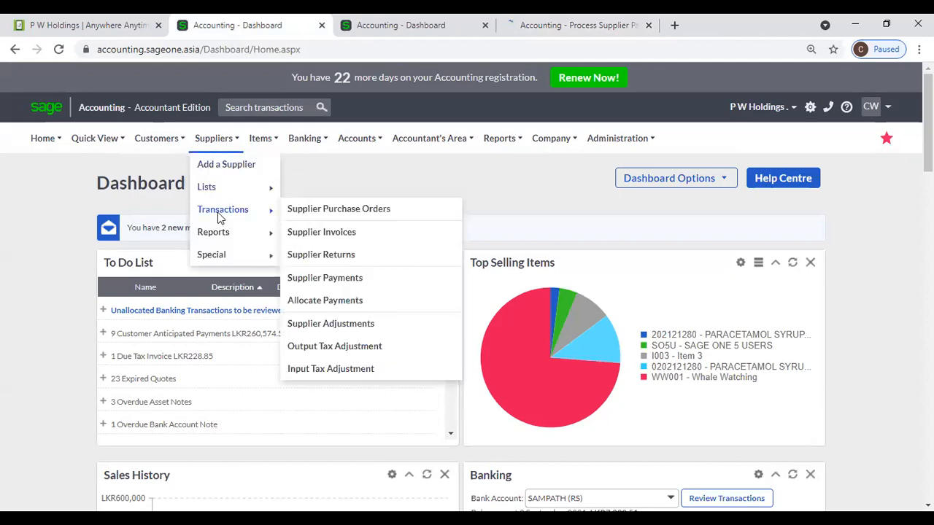
{"action": "left_click", "coordinate": [352, 283]}
{"action": "left_click", "coordinate": [600, 33]}
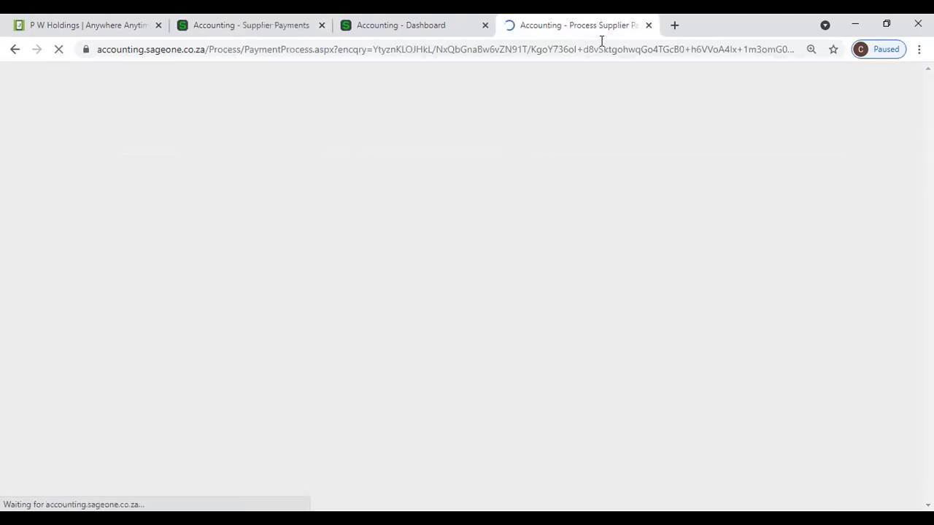
{"action": "left_click", "coordinate": [283, 33]}
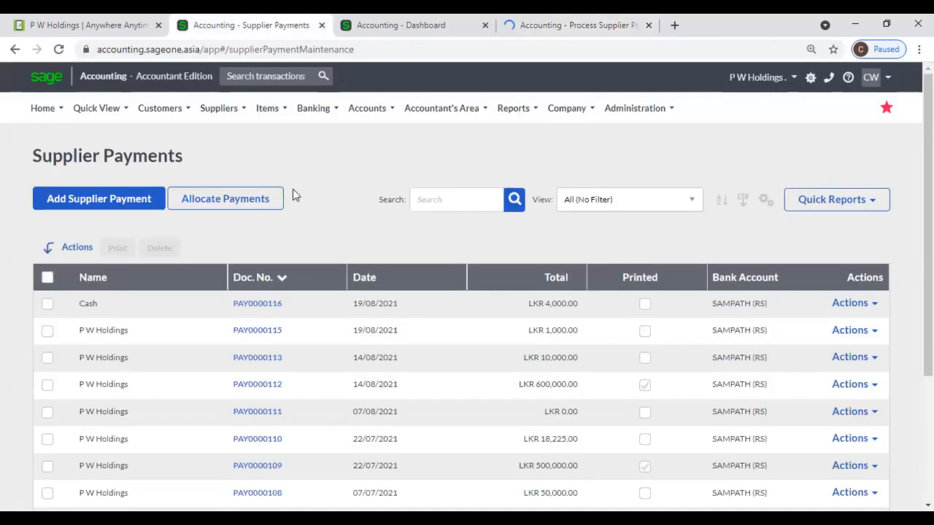
{"action": "left_click", "coordinate": [73, 215]}
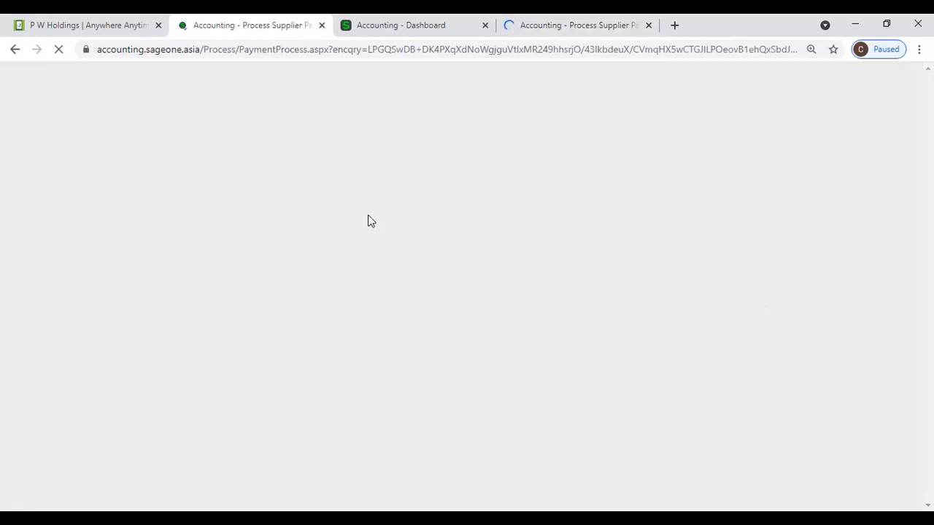
Step: Select P W Holdings as the supplier for the new payment
{"action": "left_click", "coordinate": [270, 228]}
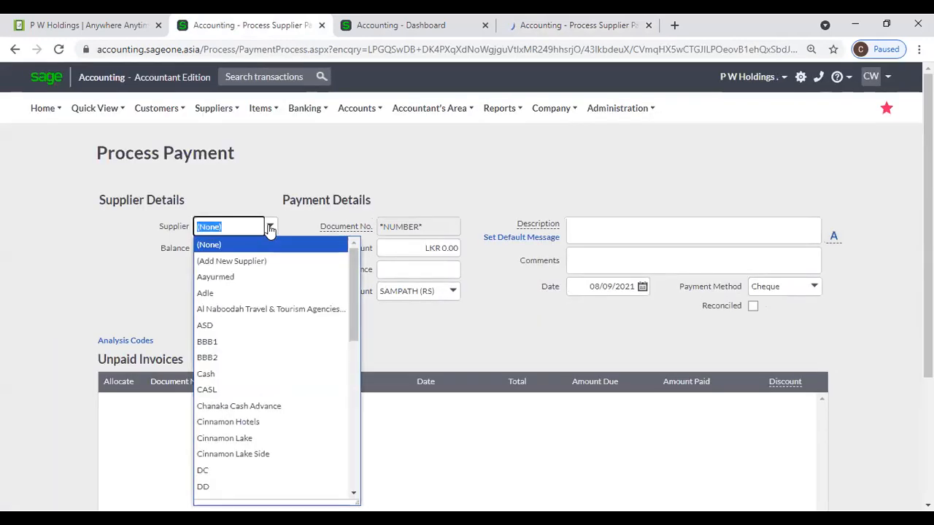
{"action": "type", "text": "A"}
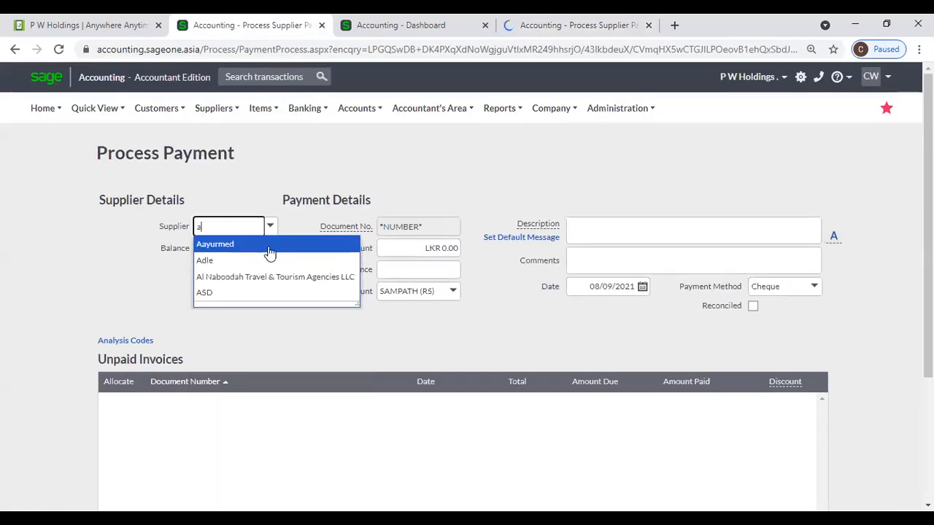
{"action": "key", "text": "BackSpace"}
{"action": "key", "text": "BackSpace"}
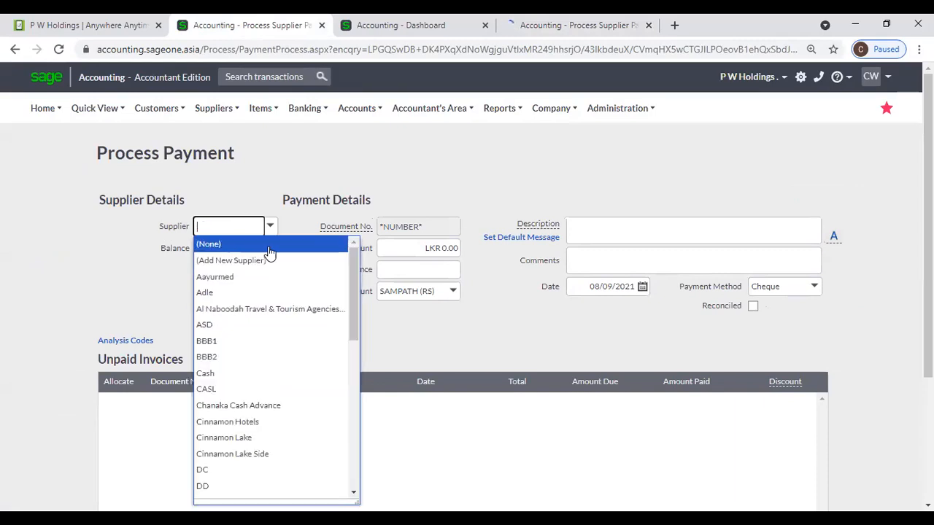
{"action": "type", "text": "P W Holdings"}
{"action": "left_click", "coordinate": [268, 248]}
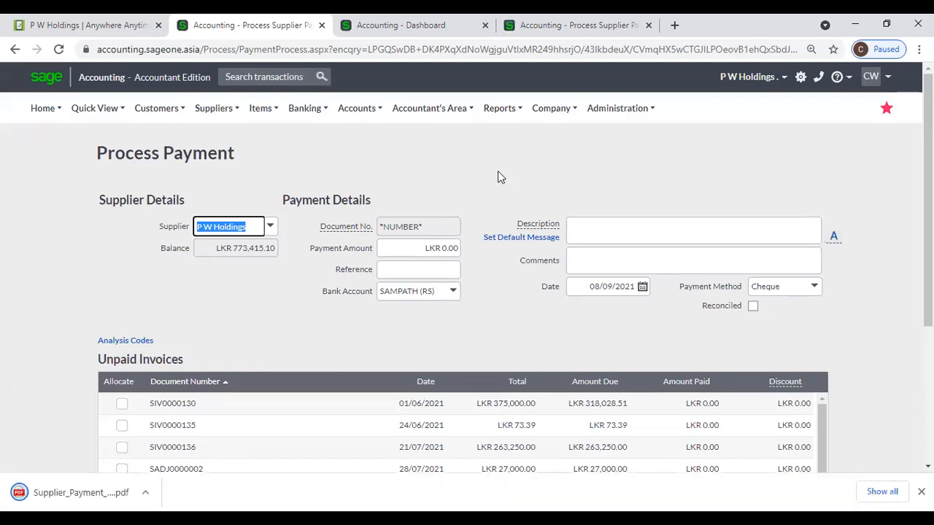
Step: Open the downloaded PDF of supplier payment PAY0000001, review its contents and close it
{"action": "left_click", "coordinate": [588, 30]}
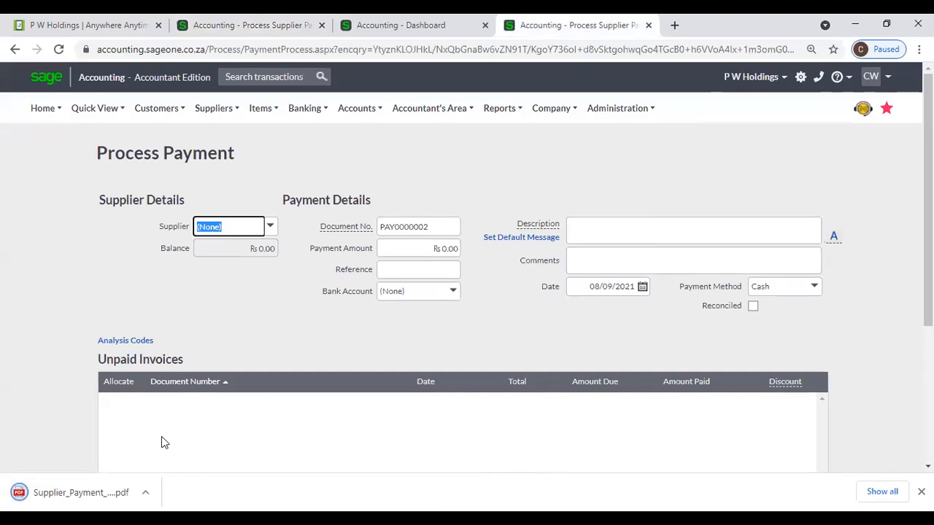
{"action": "left_click", "coordinate": [96, 496]}
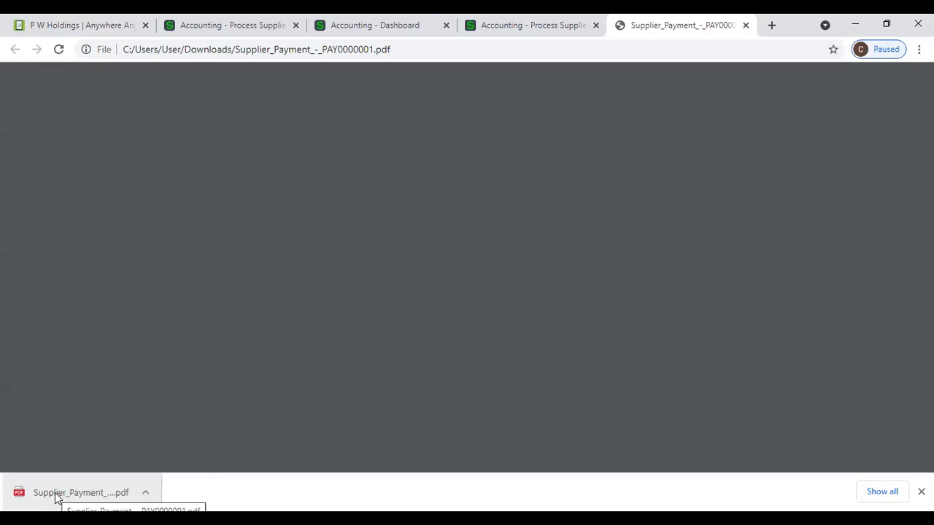
{"action": "scroll", "coordinate": [503, 338], "scroll_direction": "down", "scroll_amount": 4}
{"action": "scroll", "coordinate": [503, 338], "scroll_direction": "up", "scroll_amount": 4}
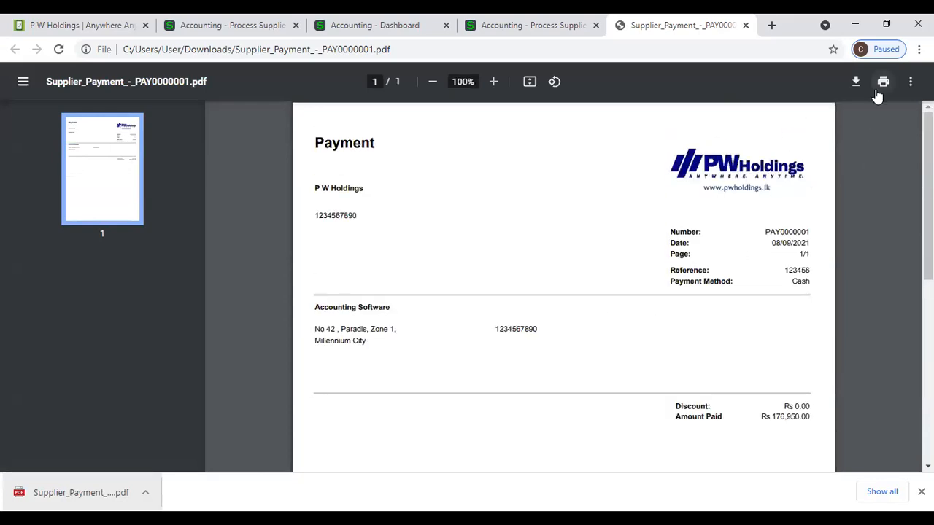
{"action": "left_click", "coordinate": [746, 26]}
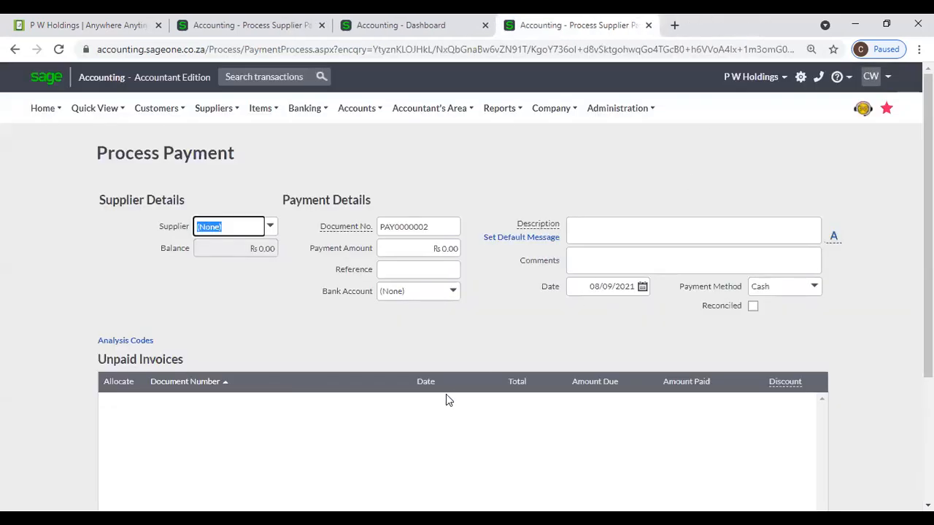
Step: Return to the P W Holdings payment and set the payment amount to 500,000 so it allocates automatically
{"action": "left_click", "coordinate": [283, 25]}
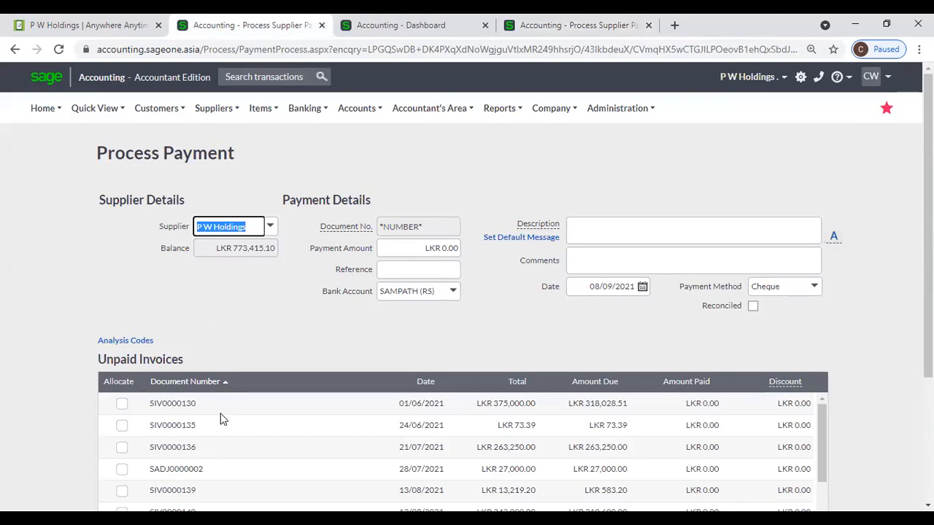
{"action": "left_click", "coordinate": [406, 250]}
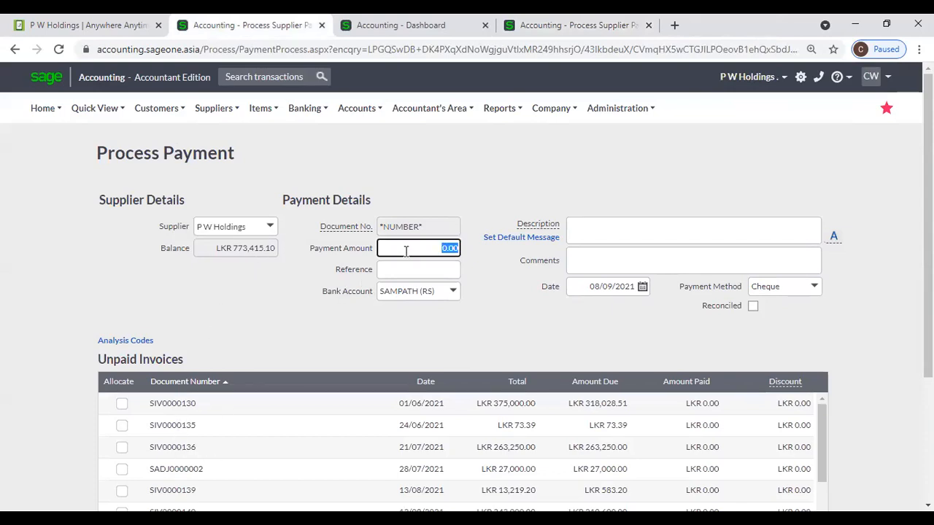
{"action": "type", "text": "500000"}
{"action": "key", "text": "Tab"}
{"action": "left_click", "coordinate": [316, 300]}
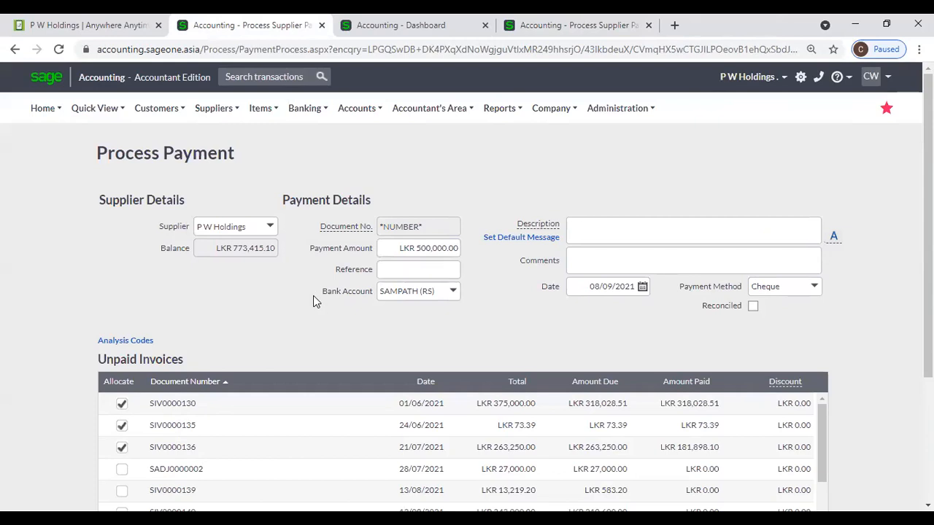
Step: Open a new supplier form to view the Auto Allocate Payments to Oldest Invoice option, and return to the payment
{"action": "left_click", "coordinate": [355, 29]}
{"action": "mouse_move", "coordinate": [204, 144]}
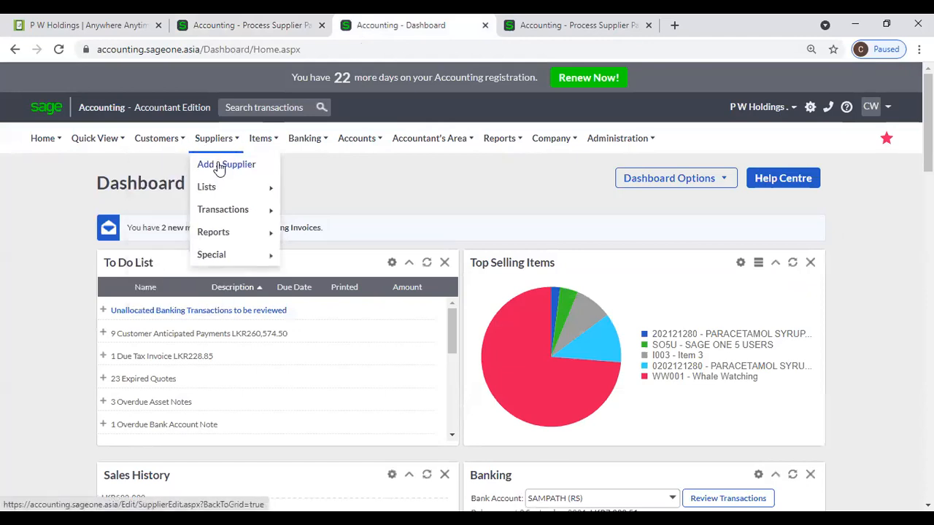
{"action": "left_click", "coordinate": [218, 165]}
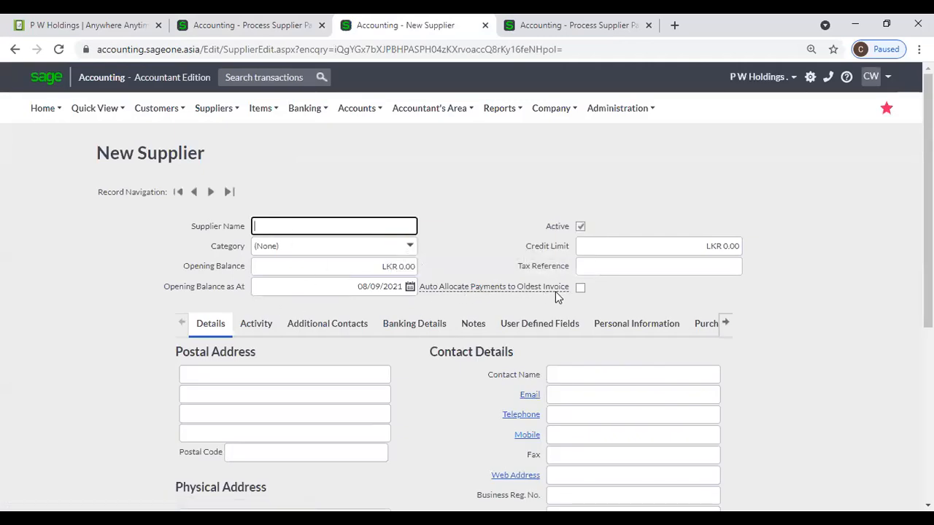
{"action": "mouse_move", "coordinate": [525, 285]}
{"action": "left_click", "coordinate": [255, 31]}
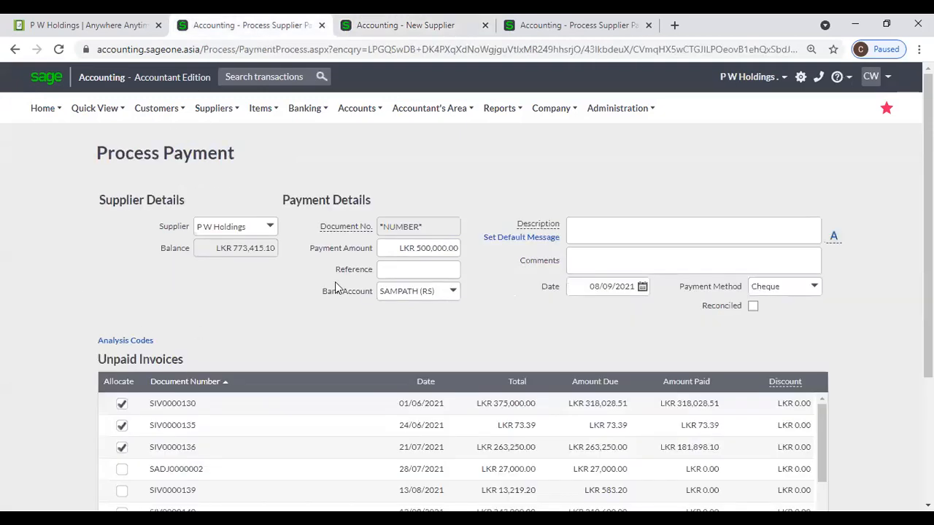
Step: Clear the payment amount and sort the unpaid invoices by date in ascending order
{"action": "left_click", "coordinate": [443, 247]}
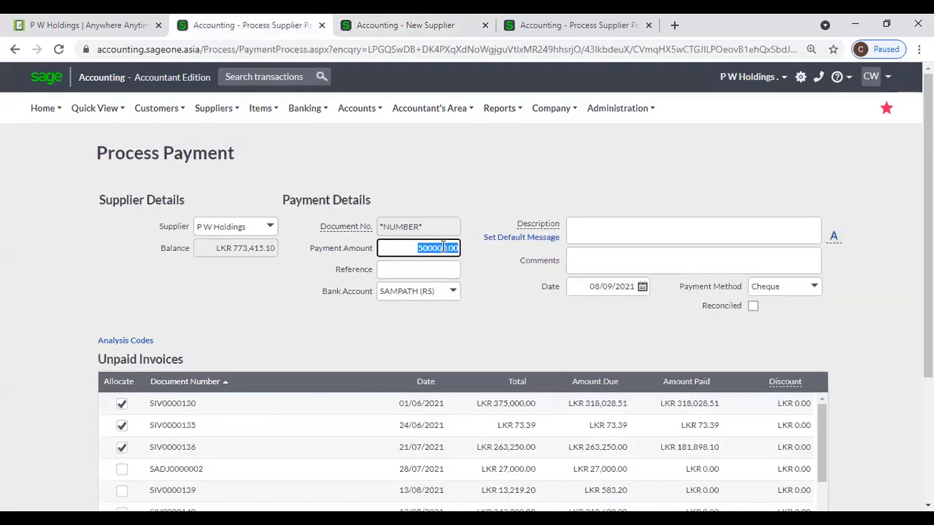
{"action": "key", "text": "BackSpace"}
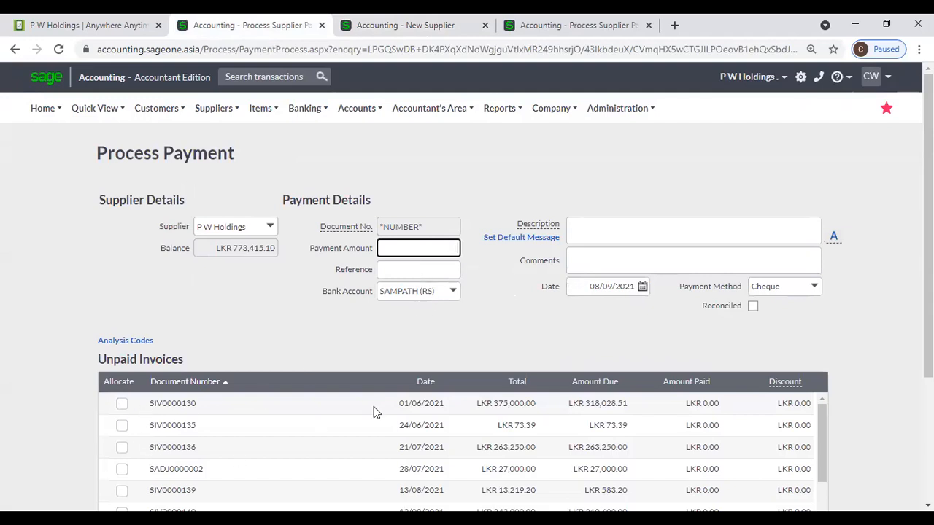
{"action": "left_click", "coordinate": [430, 387]}
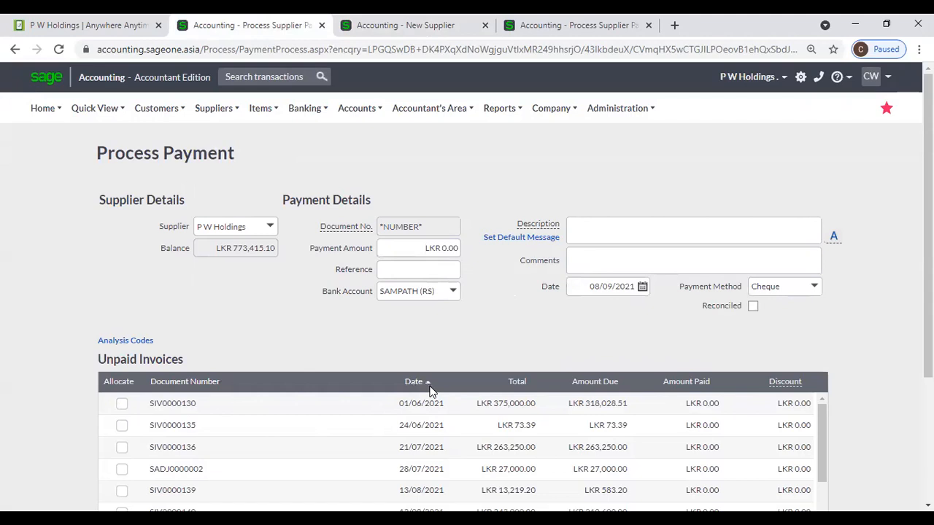
Step: Enter a payment amount of 500,000 for allocation across the date-sorted unpaid invoices
{"action": "left_click", "coordinate": [416, 249]}
{"action": "type", "text": "500,00"}
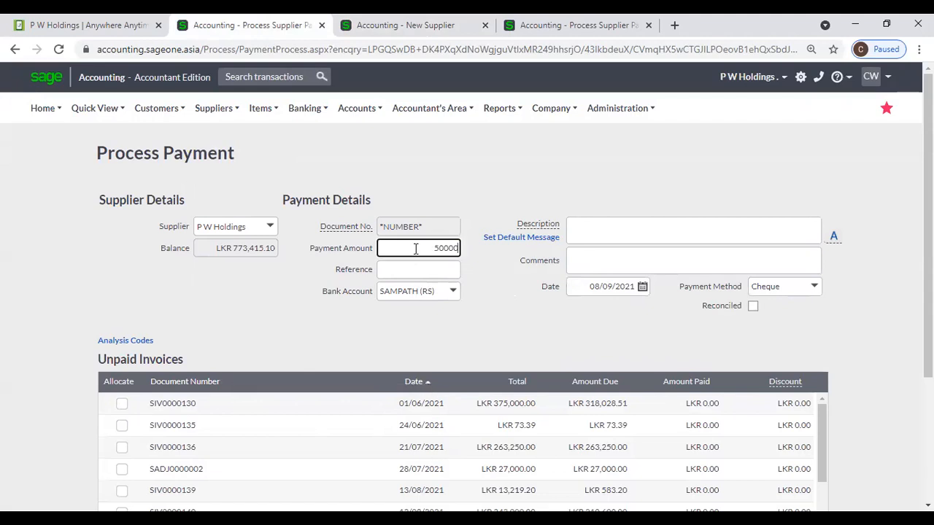
{"action": "type", "text": "0"}
{"action": "key", "text": "Tab"}
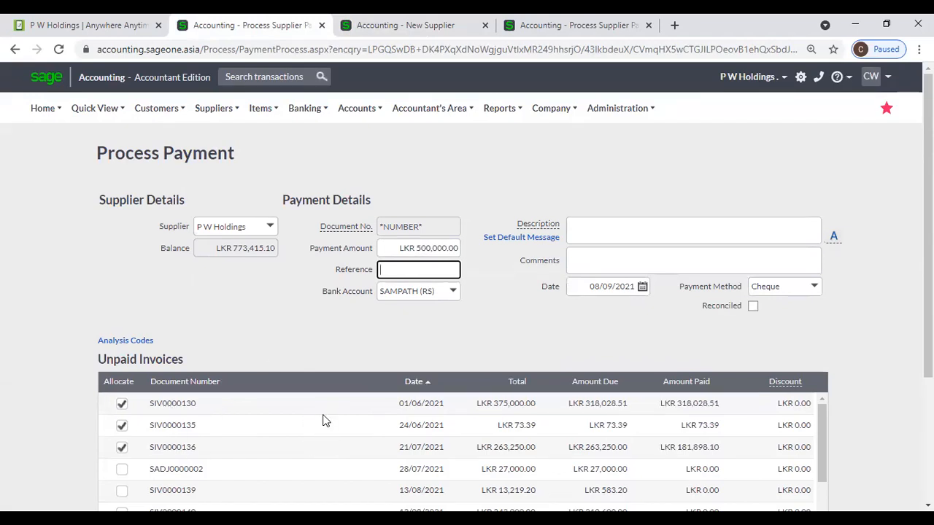
Step: Set the payment amount to 800,000 and review how it is allocated across the unpaid invoices
{"action": "left_click", "coordinate": [413, 252]}
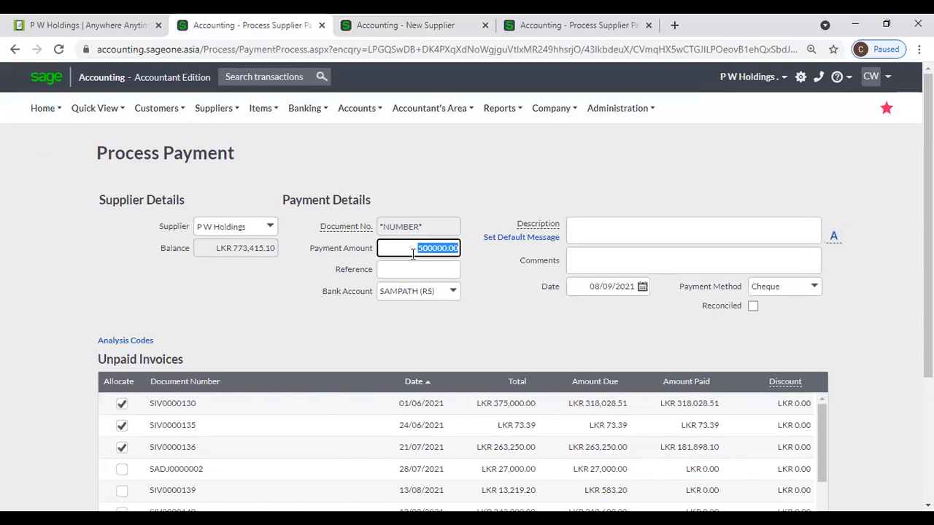
{"action": "type", "text": "800000"}
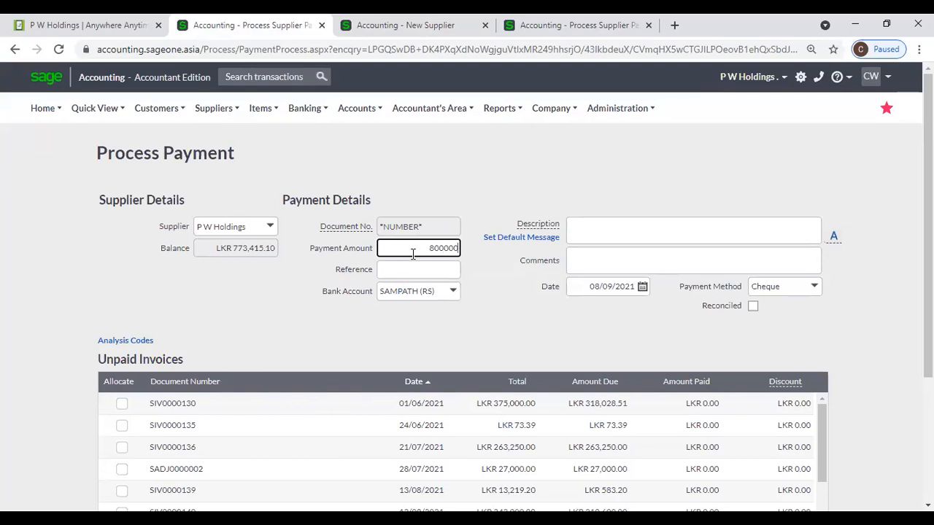
{"action": "key", "text": "Tab"}
{"action": "scroll", "coordinate": [289, 414], "scroll_direction": "down", "scroll_amount": 4}
{"action": "scroll", "coordinate": [293, 394], "scroll_direction": "up", "scroll_amount": 2}
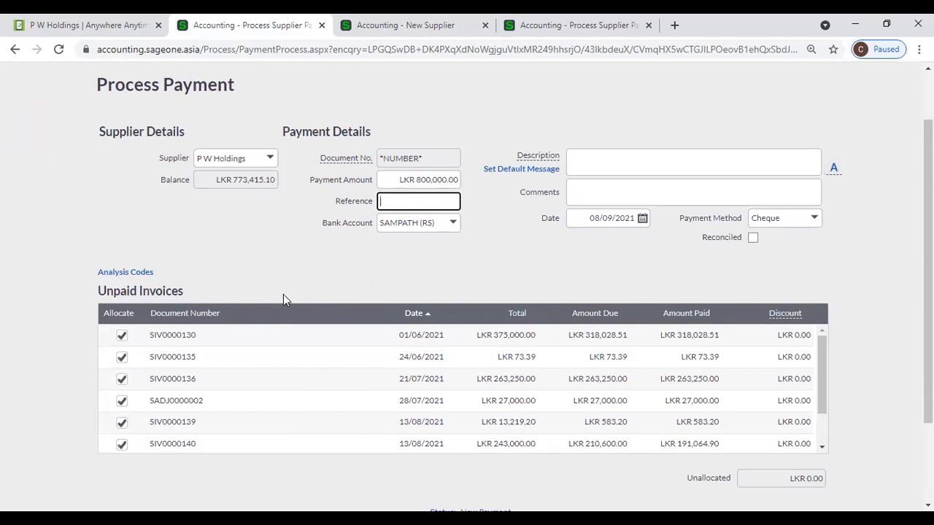
Step: Check the explanation of the Auto Allocate Payments to Oldest Invoice option on the new supplier form, and return to the P W Holdings payment
{"action": "left_click", "coordinate": [349, 35]}
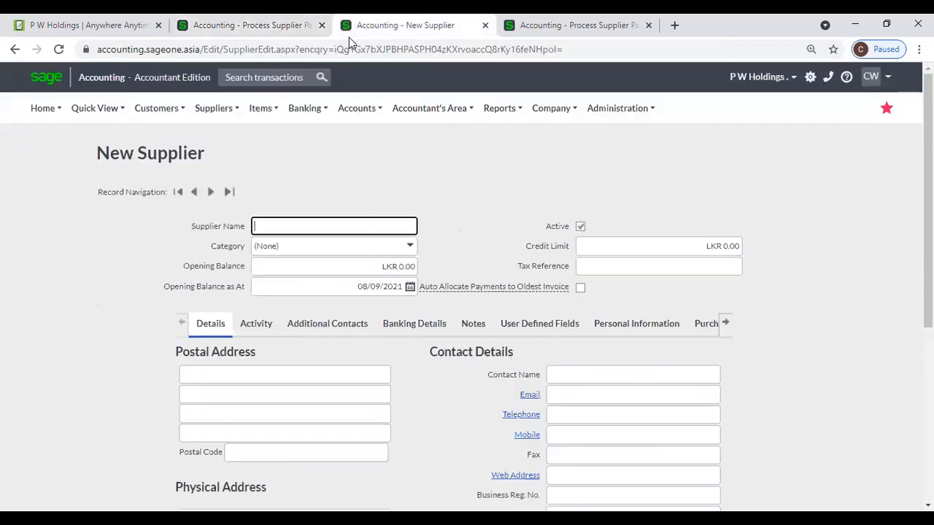
{"action": "scroll", "coordinate": [576, 353], "scroll_direction": "down", "scroll_amount": 2}
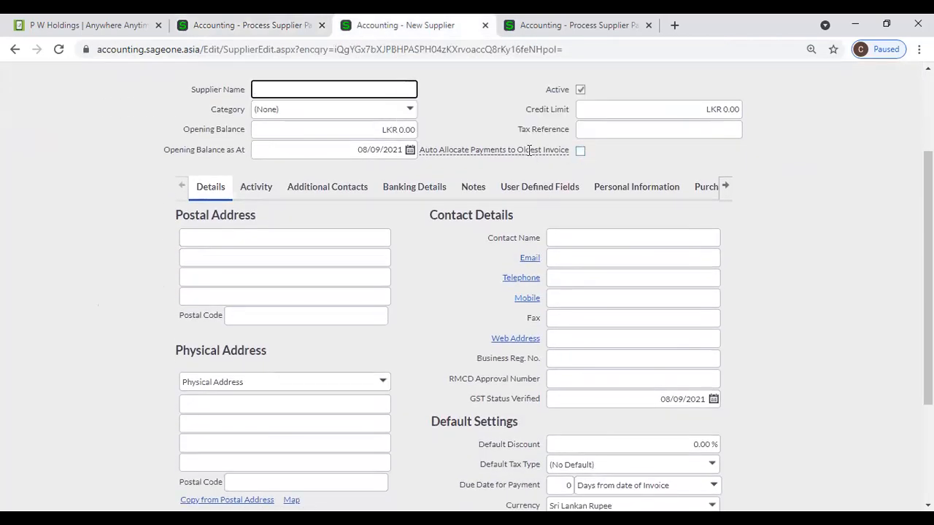
{"action": "mouse_move", "coordinate": [529, 150]}
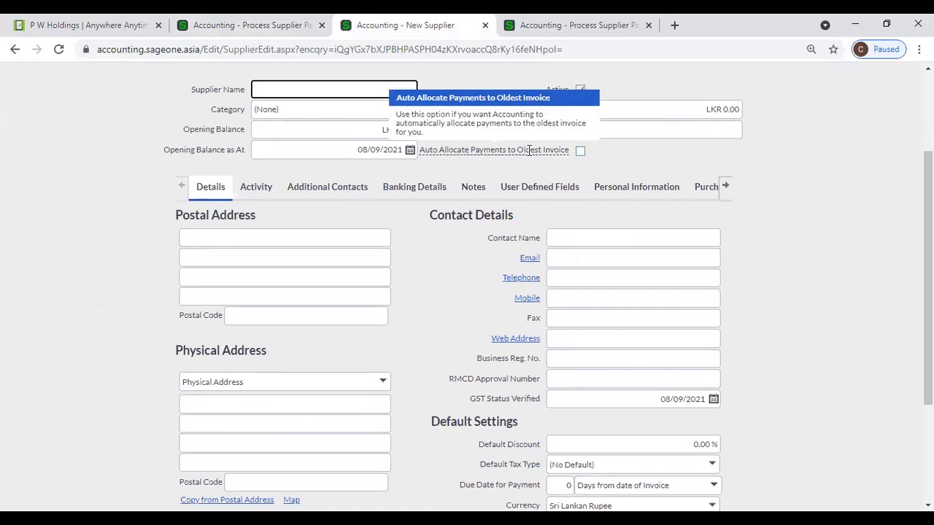
{"action": "left_click", "coordinate": [245, 27]}
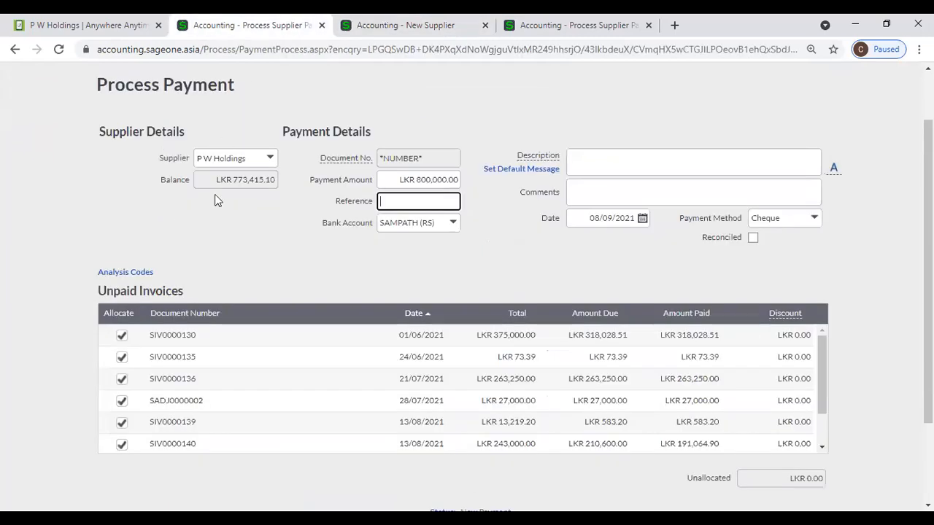
Step: Remove the payment allocation from all unpaid invoices between SIV0000130 and SIV0000140
{"action": "left_click", "coordinate": [121, 335]}
{"action": "left_click", "coordinate": [122, 357]}
{"action": "left_click", "coordinate": [122, 379]}
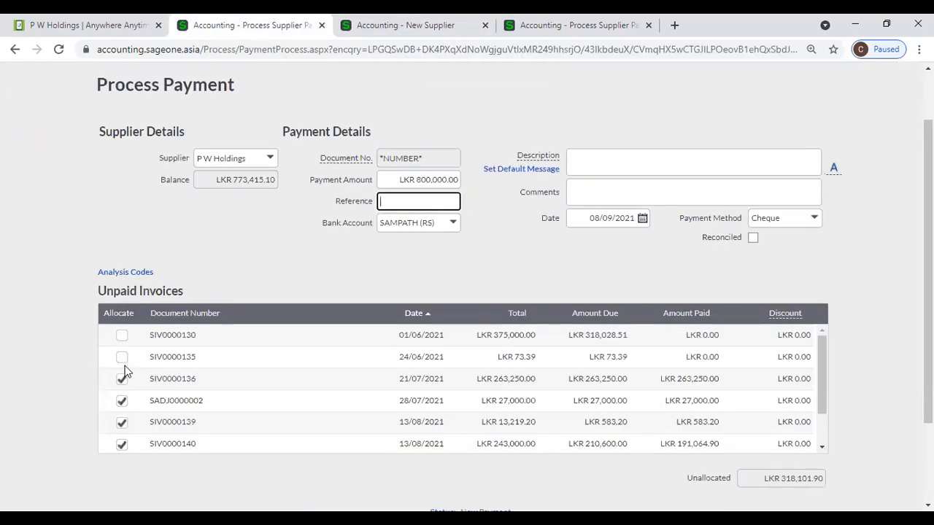
{"action": "left_click", "coordinate": [122, 402]}
{"action": "left_click", "coordinate": [122, 423]}
{"action": "left_click", "coordinate": [122, 444]}
{"action": "scroll", "coordinate": [142, 398], "scroll_direction": "down", "scroll_amount": 3}
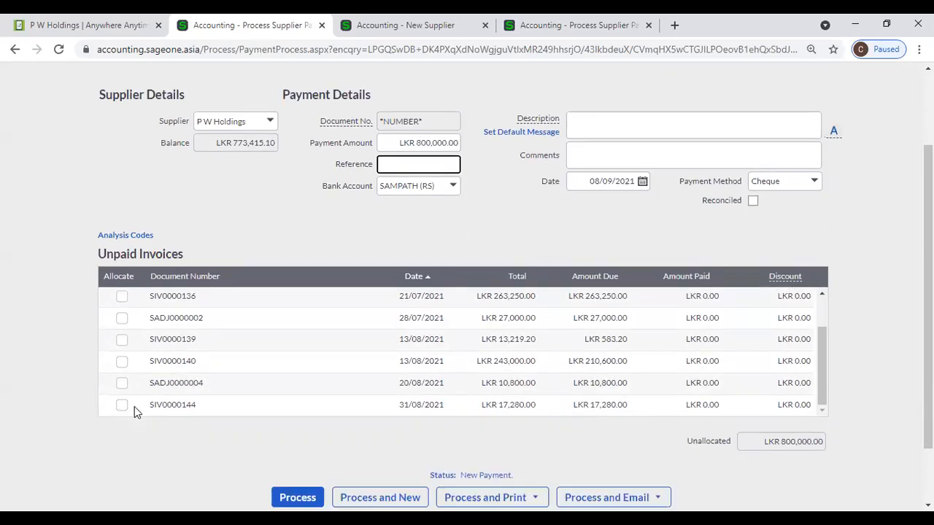
Step: Select the Accounting Software supplier in the other open payment form, and return to the P W Holdings payment
{"action": "left_click", "coordinate": [598, 25]}
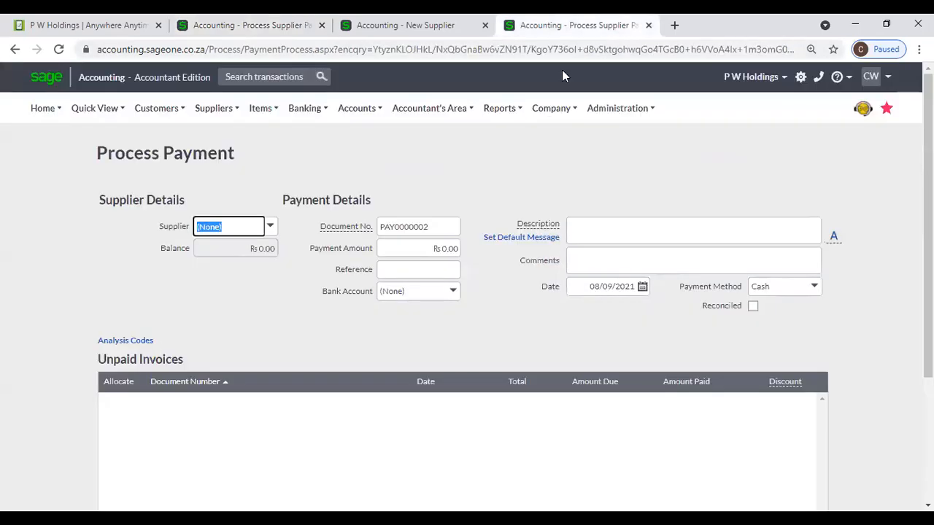
{"action": "left_click", "coordinate": [271, 226]}
{"action": "left_click", "coordinate": [236, 282]}
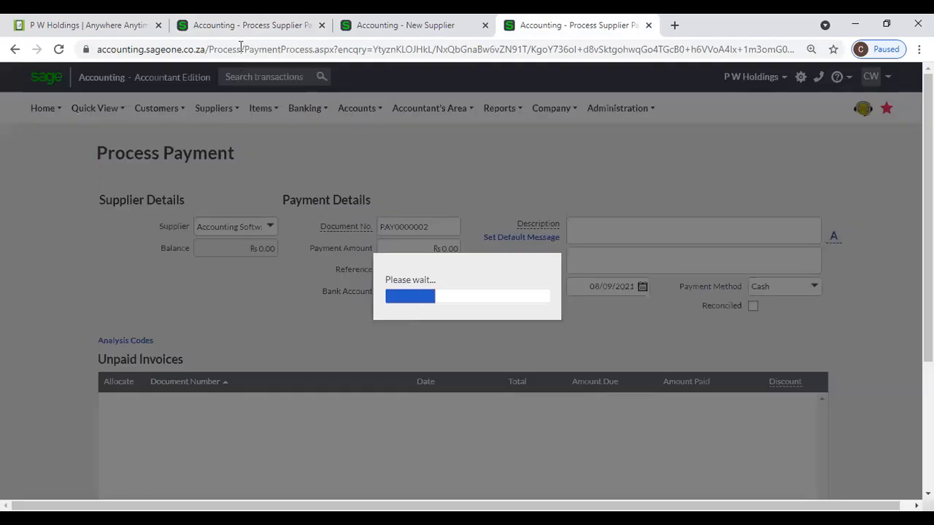
{"action": "left_click", "coordinate": [237, 26]}
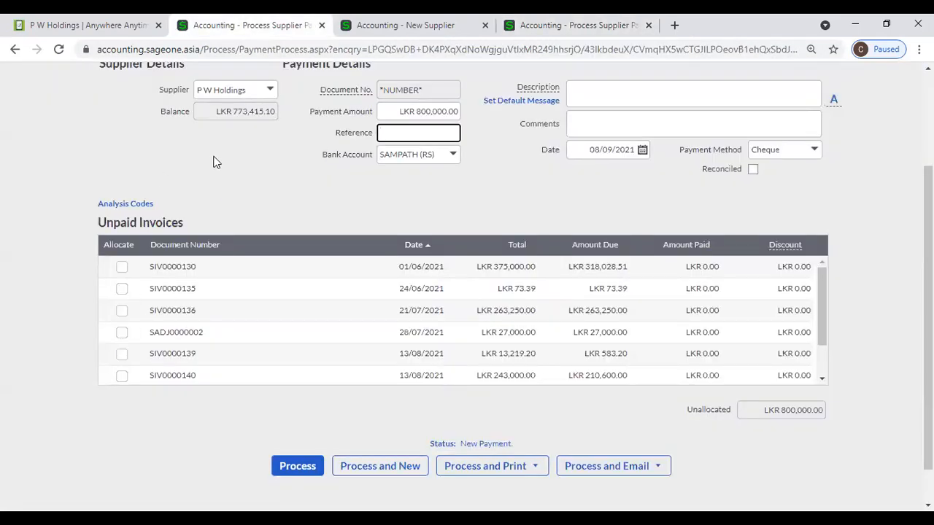
Step: Set the payment method to Cheque, the reference to 123456 and the bank account to SAMPATH (RS)
{"action": "scroll", "coordinate": [296, 182], "scroll_direction": "up", "scroll_amount": 1}
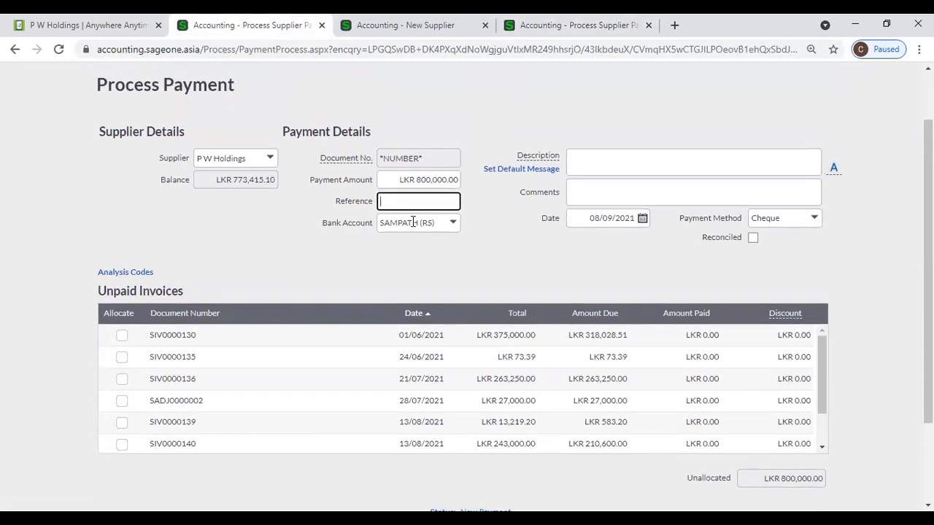
{"action": "left_click", "coordinate": [815, 219]}
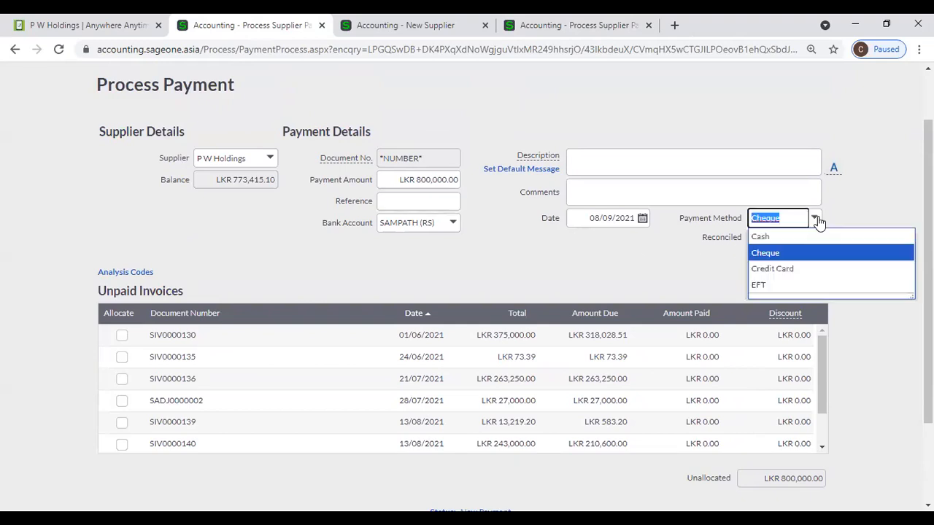
{"action": "left_click", "coordinate": [798, 254]}
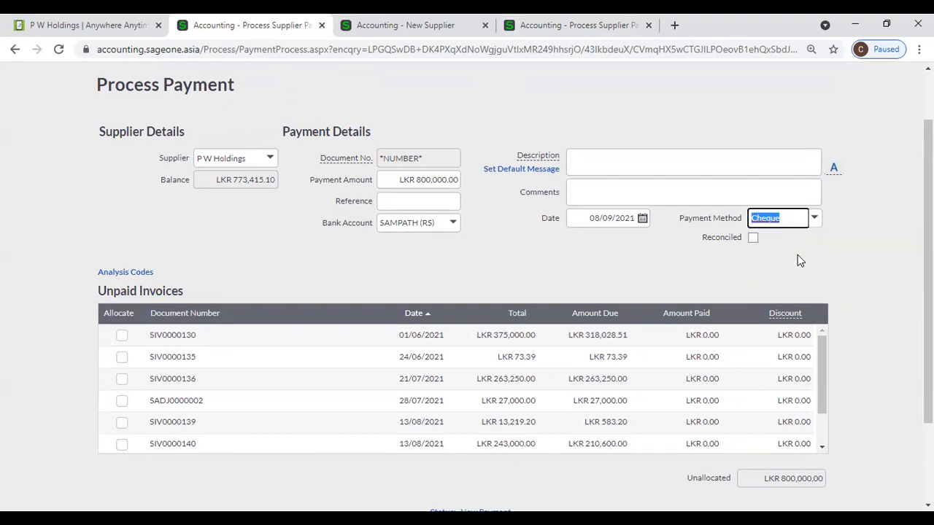
{"action": "left_click", "coordinate": [401, 203]}
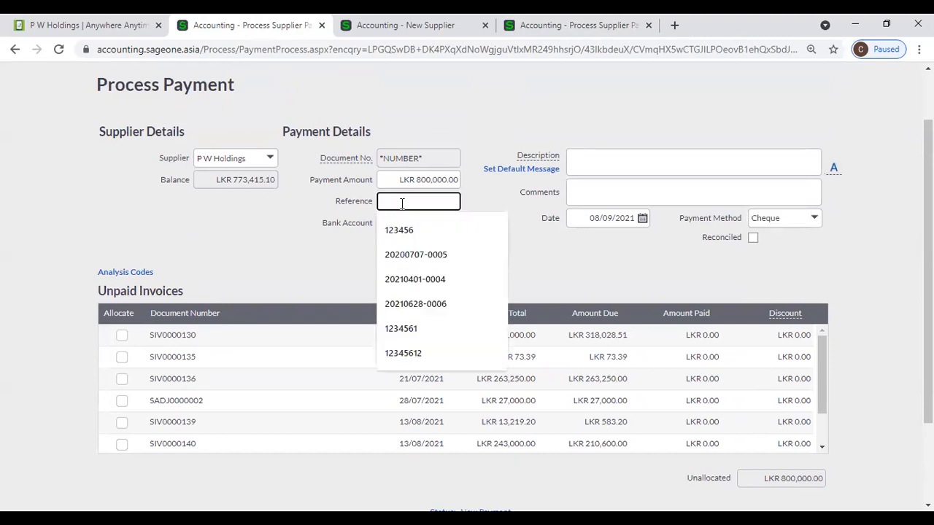
{"action": "left_click", "coordinate": [409, 231]}
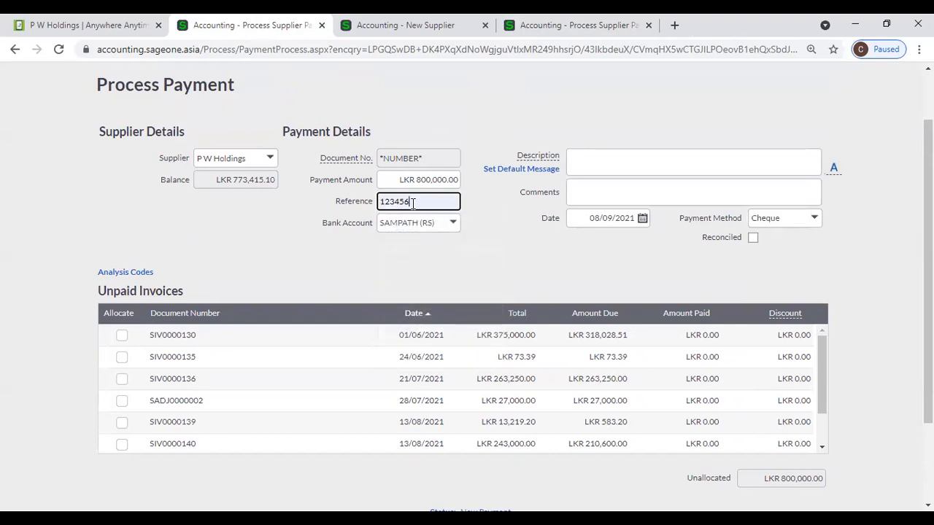
{"action": "left_click", "coordinate": [452, 224]}
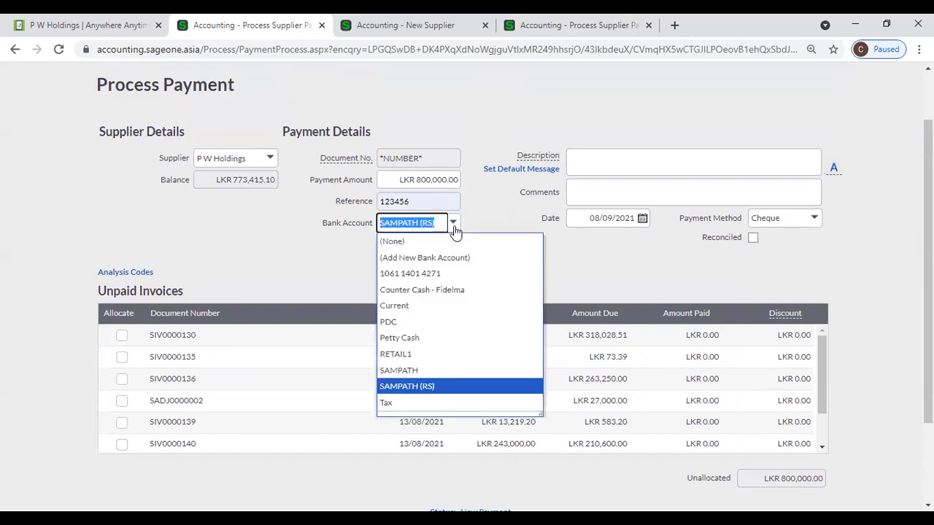
{"action": "left_click", "coordinate": [469, 386]}
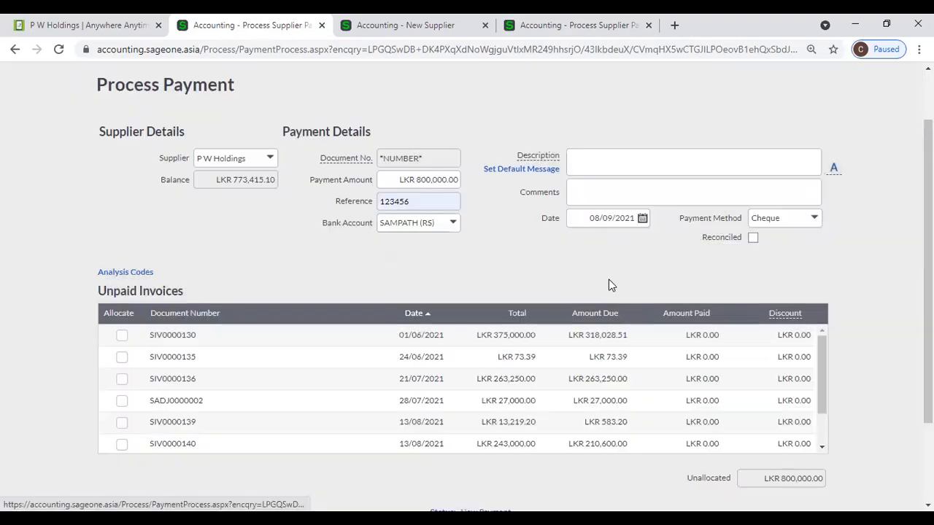
Step: Examine the payment's description and comments fields and the available Process and Print options
{"action": "left_click", "coordinate": [595, 167]}
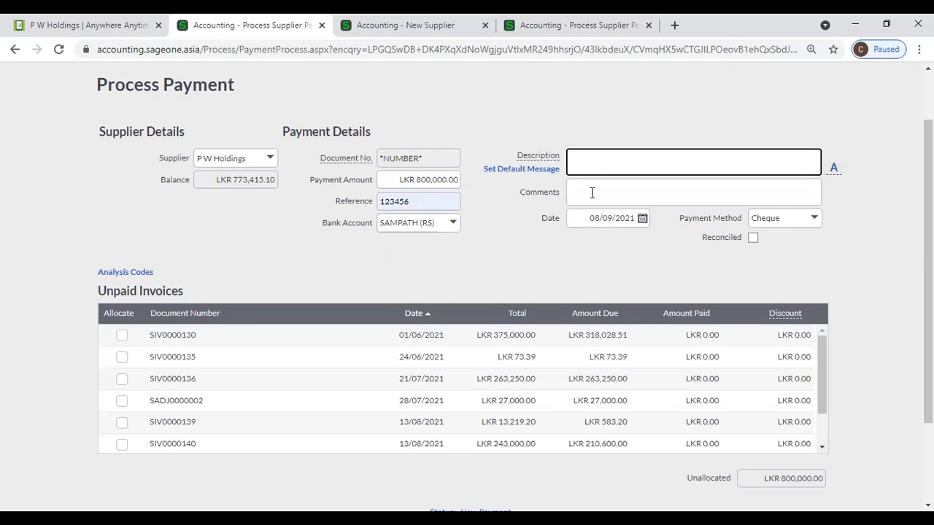
{"action": "left_click", "coordinate": [592, 193]}
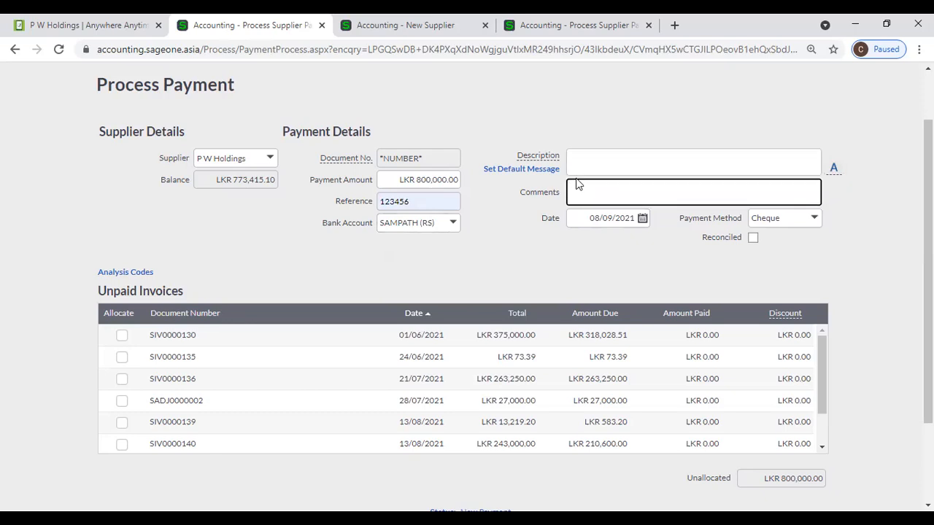
{"action": "scroll", "coordinate": [437, 219], "scroll_direction": "down", "scroll_amount": 1}
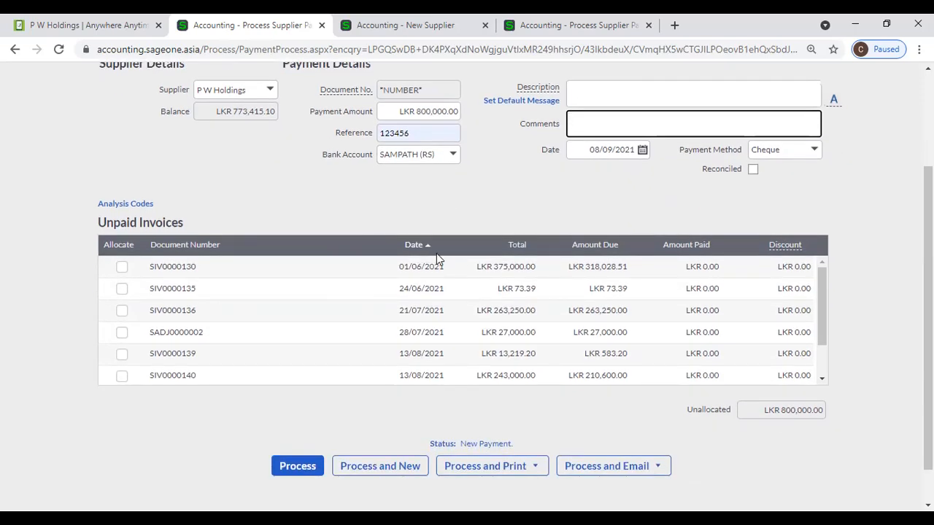
{"action": "mouse_move", "coordinate": [496, 469]}
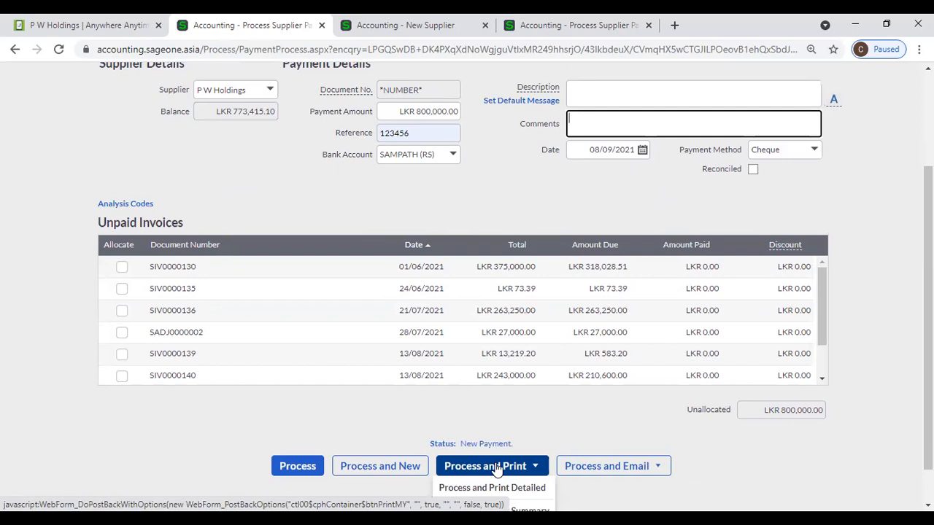
{"action": "scroll", "coordinate": [496, 469], "scroll_direction": "up", "scroll_amount": 1}
{"action": "left_click", "coordinate": [475, 279]}
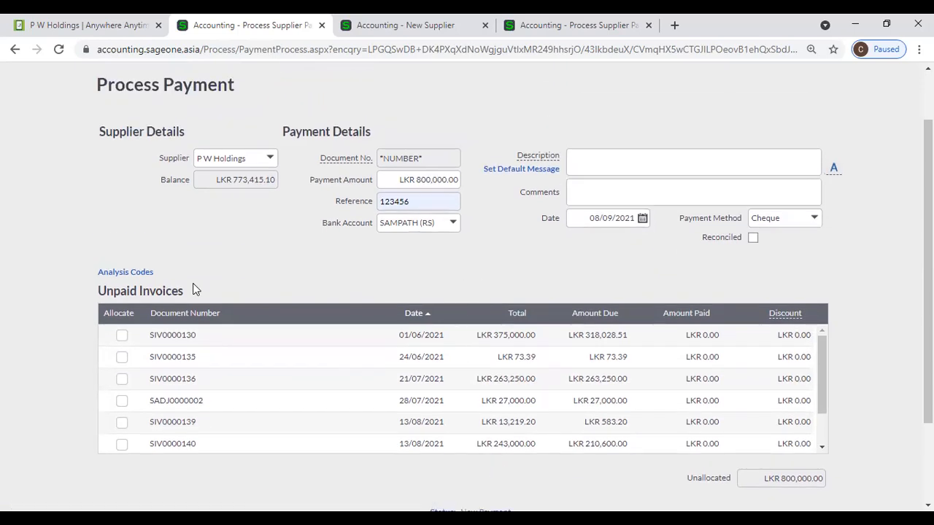
Step: Expand the payment's analysis codes and set the department to Marketing
{"action": "left_click", "coordinate": [134, 274]}
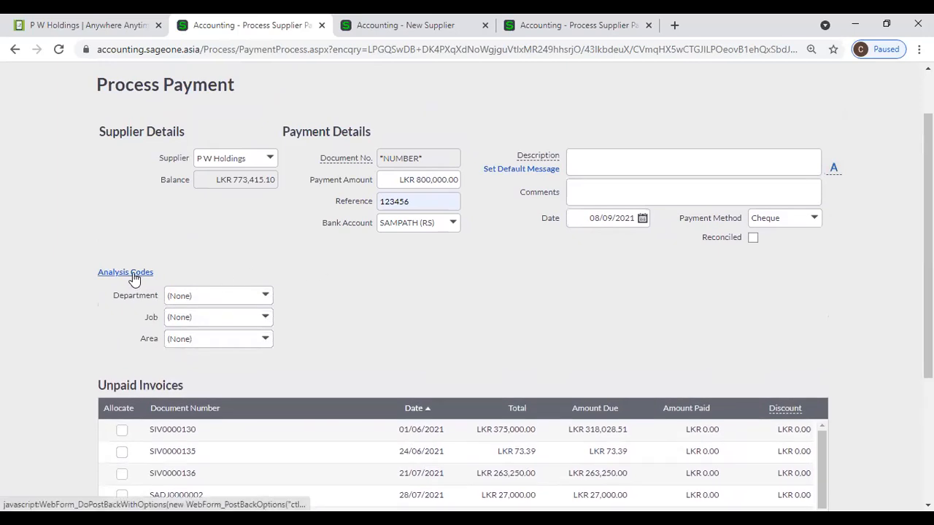
{"action": "left_click", "coordinate": [271, 298]}
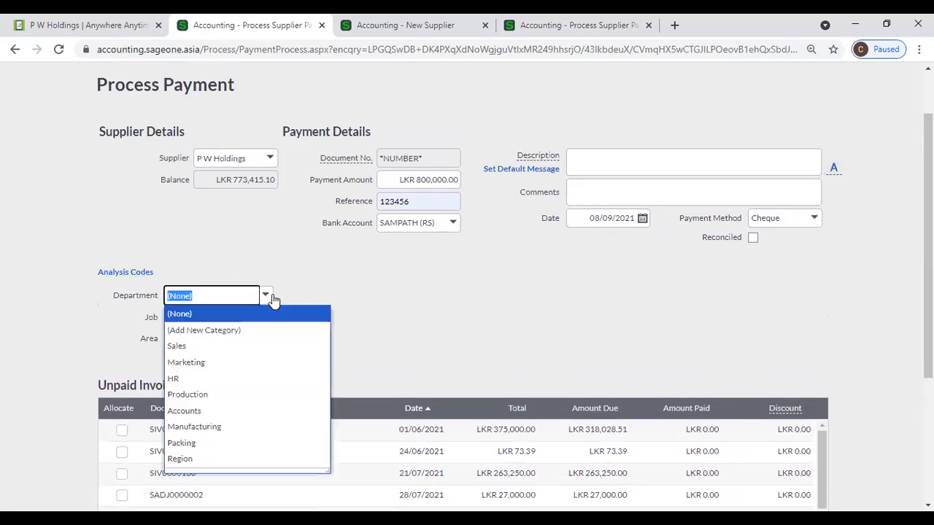
{"action": "left_click", "coordinate": [271, 362]}
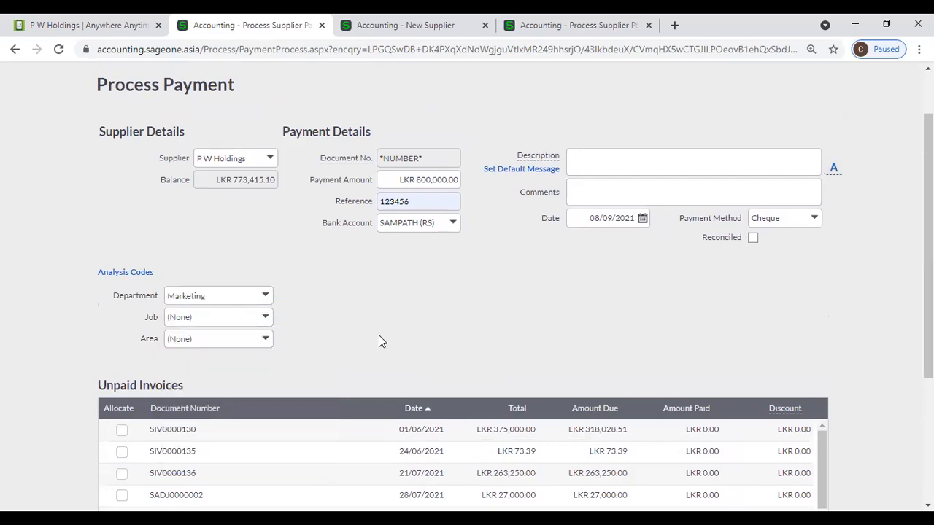
{"action": "scroll", "coordinate": [379, 341], "scroll_direction": "down", "scroll_amount": 2}
{"action": "scroll", "coordinate": [378, 337], "scroll_direction": "up", "scroll_amount": 3}
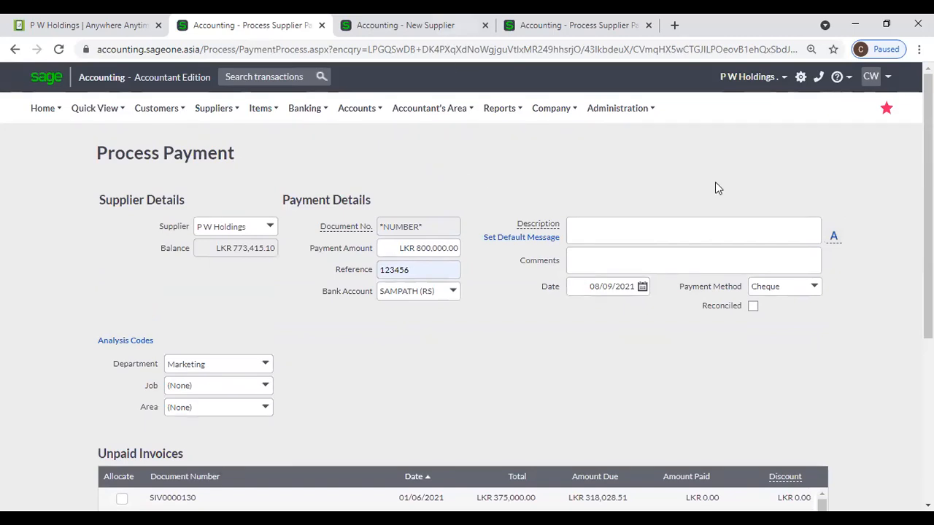
Step: Reselect Accounting Software as supplier in the other open payment form and review its invoice list and processing options
{"action": "left_click", "coordinate": [579, 25]}
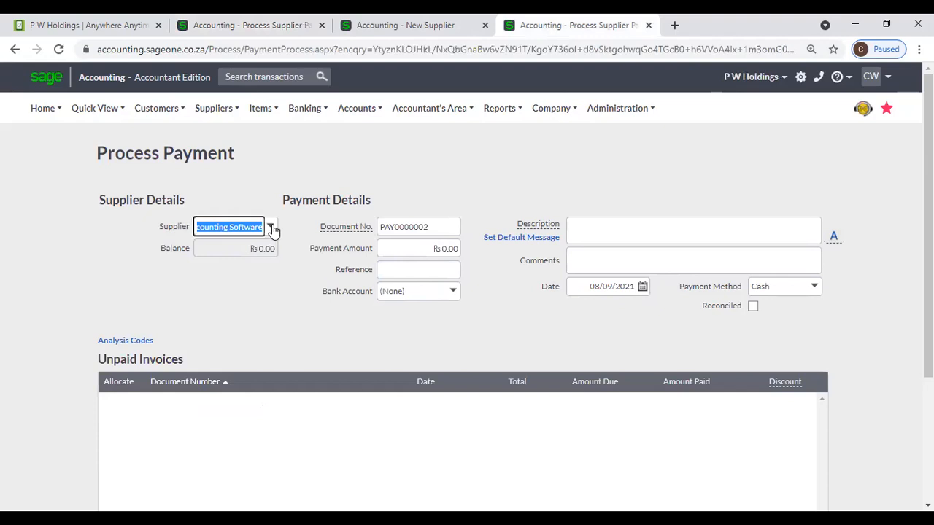
{"action": "left_click", "coordinate": [270, 228]}
{"action": "left_click", "coordinate": [273, 278]}
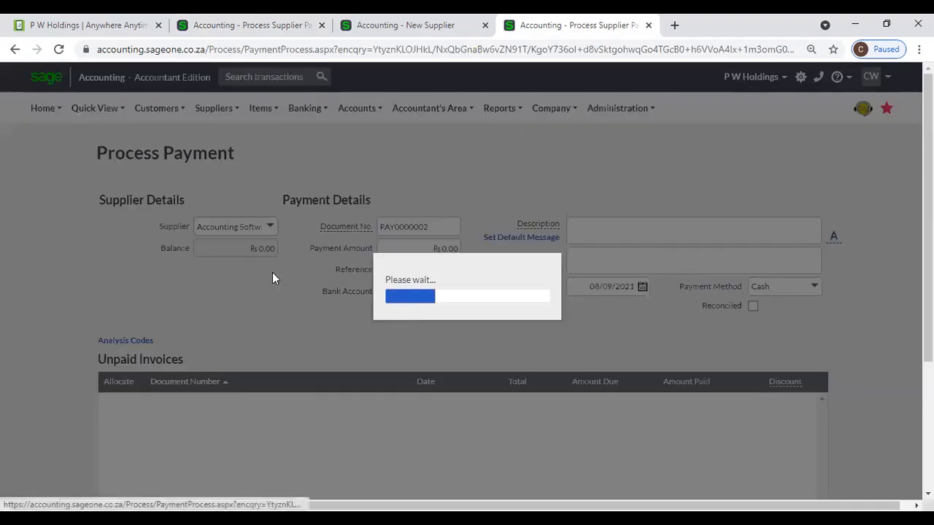
{"action": "scroll", "coordinate": [272, 305], "scroll_direction": "down", "scroll_amount": 1}
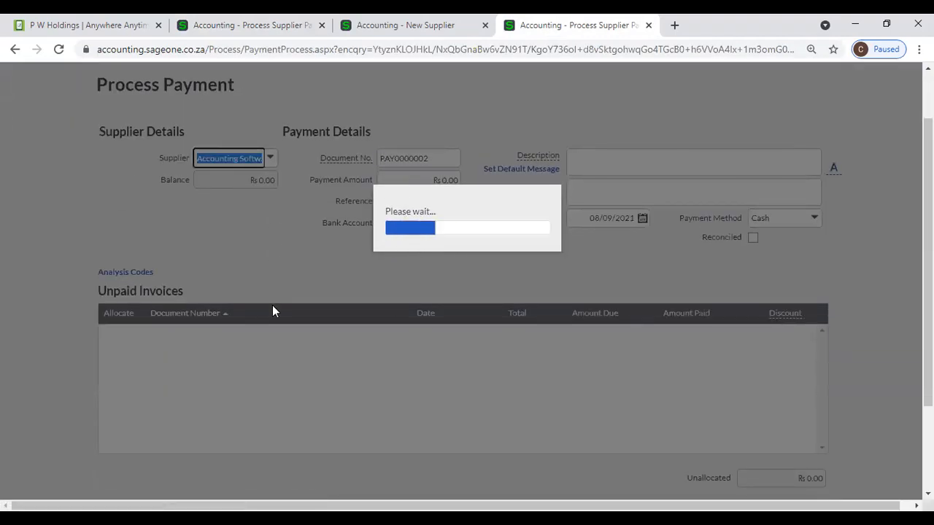
{"action": "scroll", "coordinate": [272, 305], "scroll_direction": "down", "scroll_amount": 2}
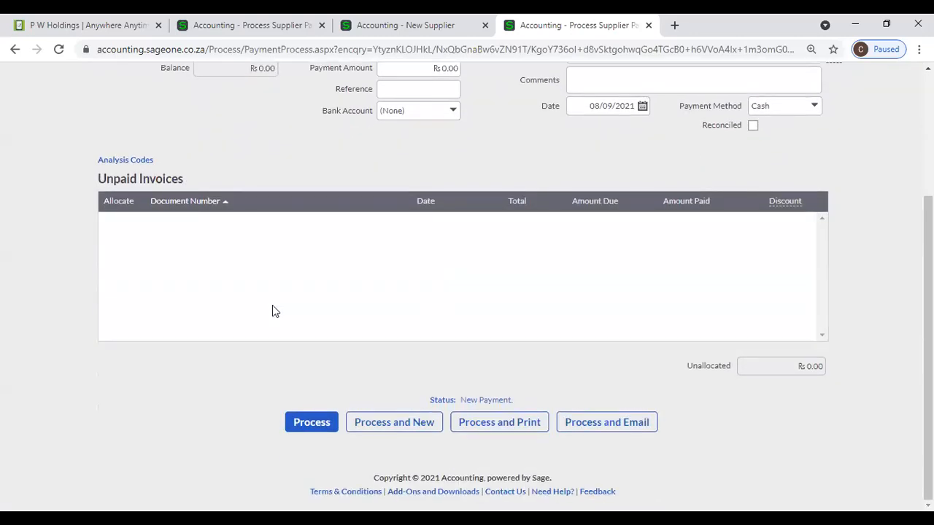
{"action": "scroll", "coordinate": [271, 311], "scroll_direction": "up", "scroll_amount": 3}
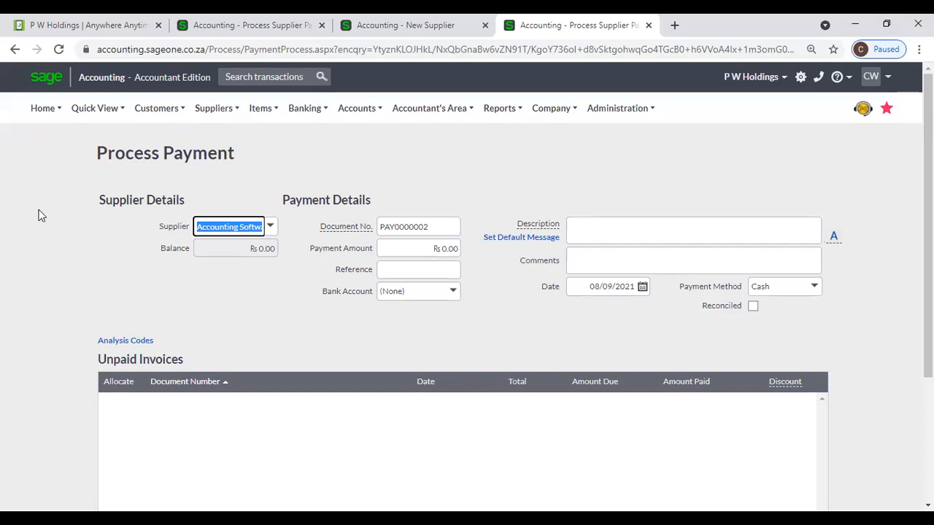
{"action": "left_click", "coordinate": [100, 363]}
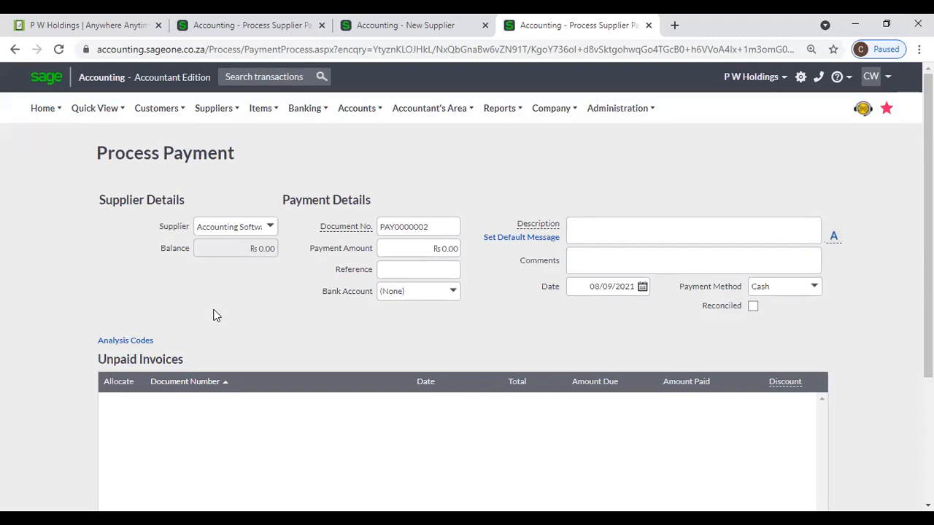
Step: Return to the P W Holdings payment and review its amount, unpaid invoices and processing options
{"action": "left_click", "coordinate": [211, 36]}
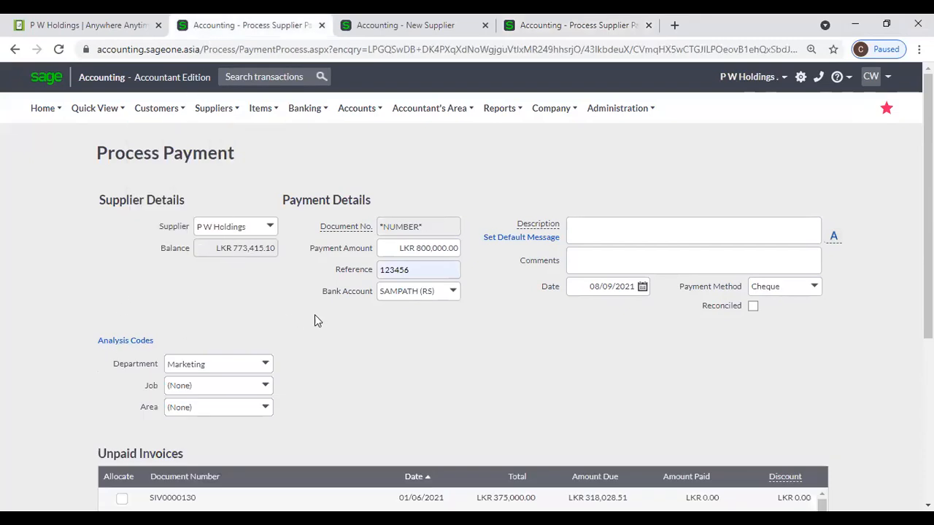
{"action": "scroll", "coordinate": [313, 325], "scroll_direction": "down", "scroll_amount": 1}
{"action": "scroll", "coordinate": [314, 329], "scroll_direction": "down", "scroll_amount": 1}
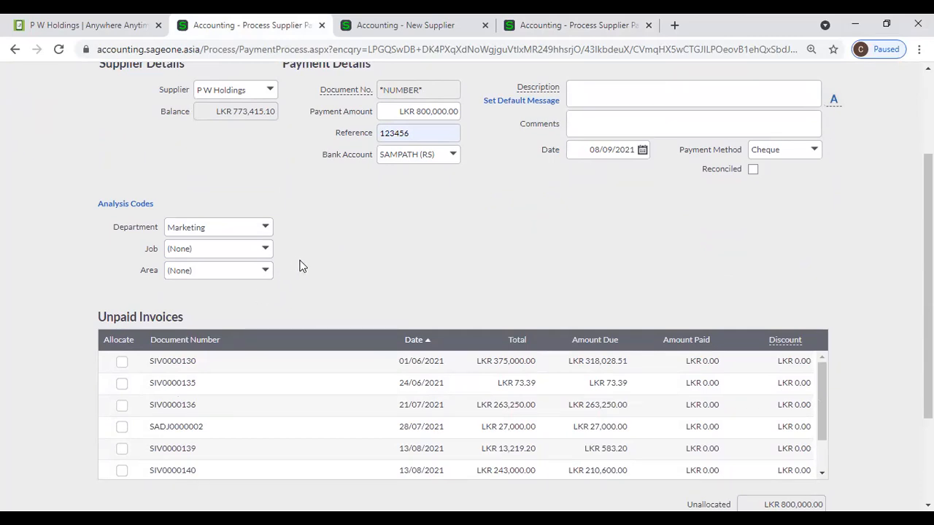
{"action": "left_click", "coordinate": [429, 110]}
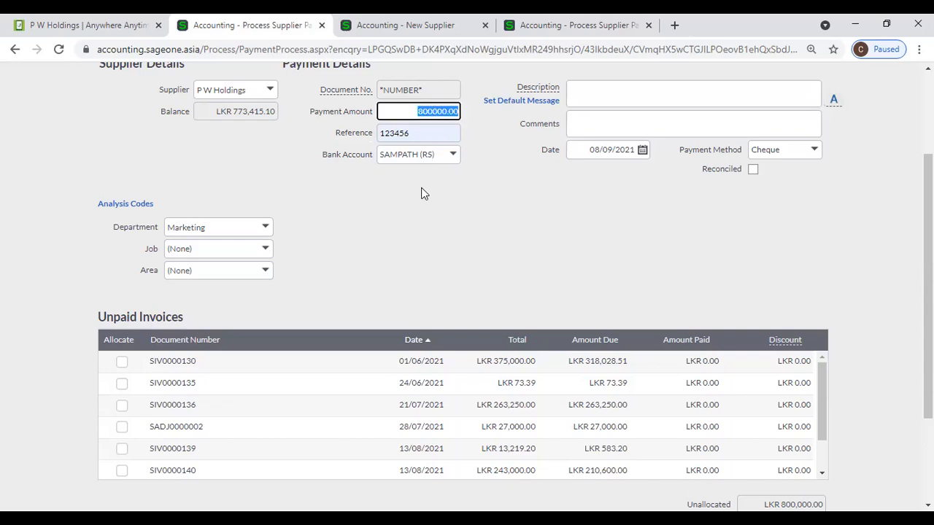
{"action": "scroll", "coordinate": [418, 197], "scroll_direction": "down", "scroll_amount": 2}
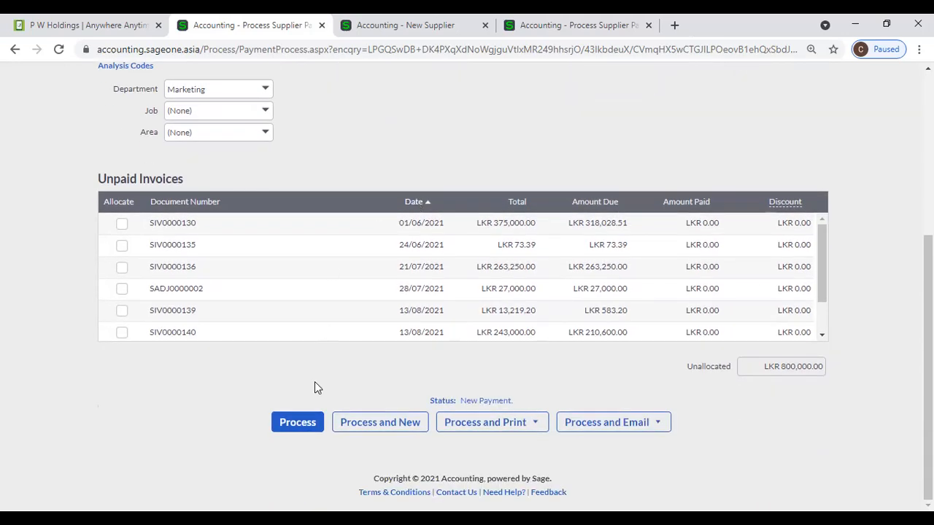
Step: Change the payment's supplier to Al Naboodah Travel & Tourism Agencies
{"action": "scroll", "coordinate": [315, 382], "scroll_direction": "up", "scroll_amount": 2}
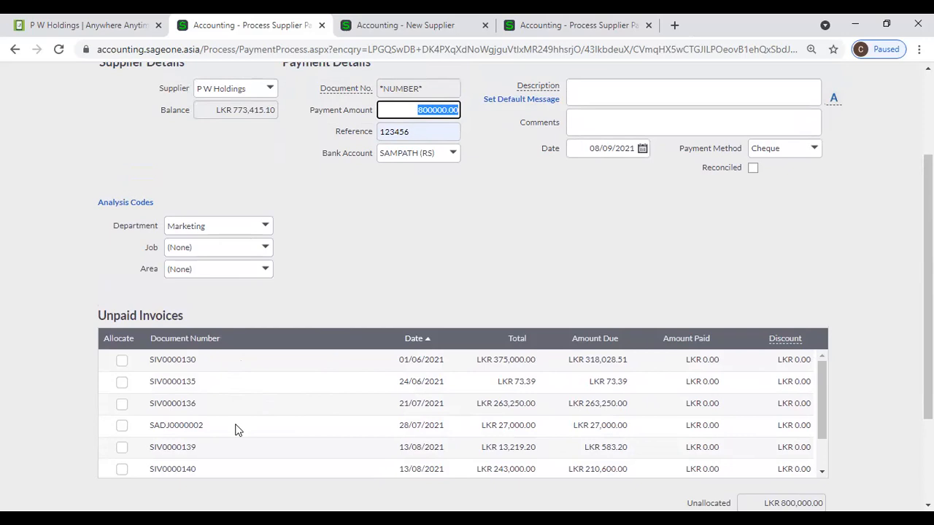
{"action": "left_click", "coordinate": [344, 210]}
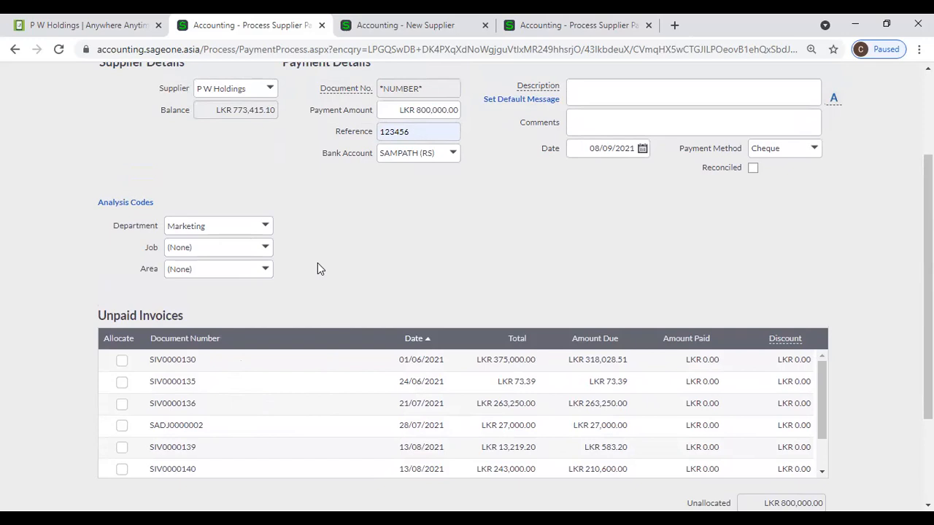
{"action": "scroll", "coordinate": [317, 263], "scroll_direction": "up", "scroll_amount": 1}
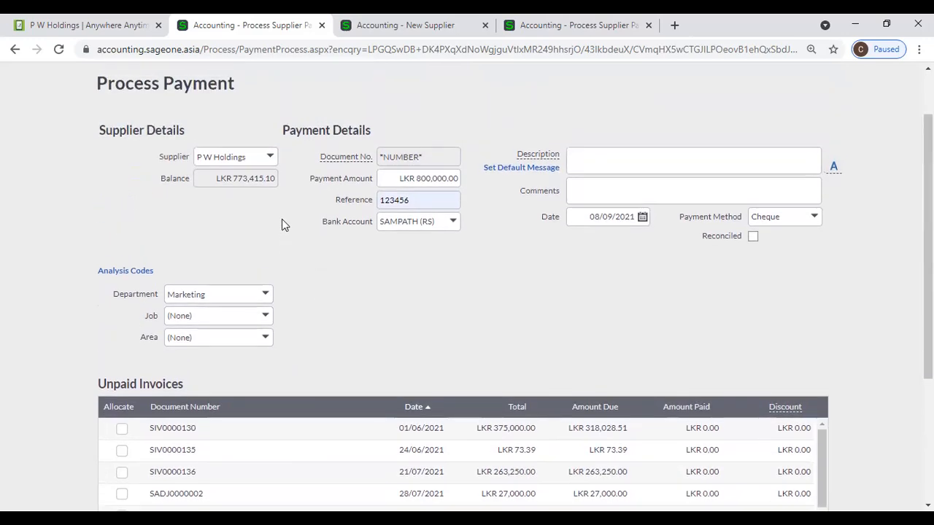
{"action": "left_click", "coordinate": [271, 160]}
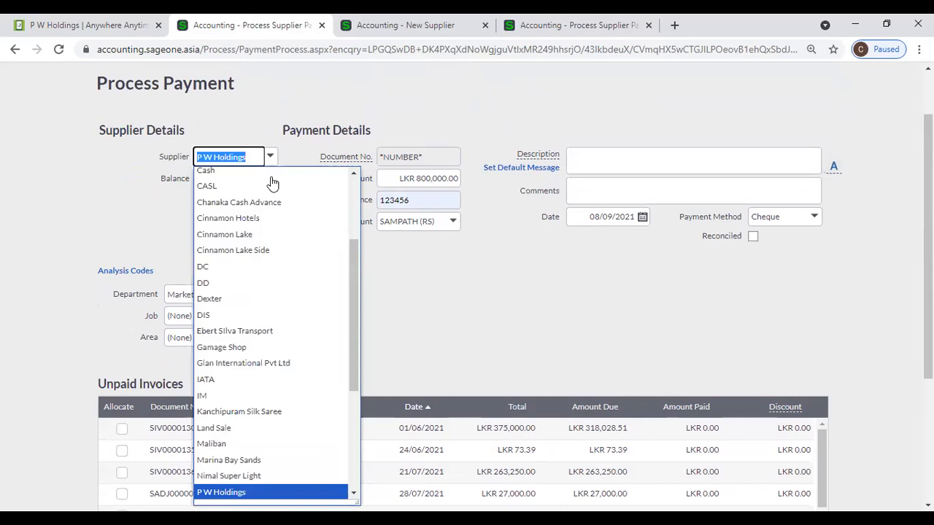
{"action": "scroll", "coordinate": [273, 211], "scroll_direction": "up", "scroll_amount": 3}
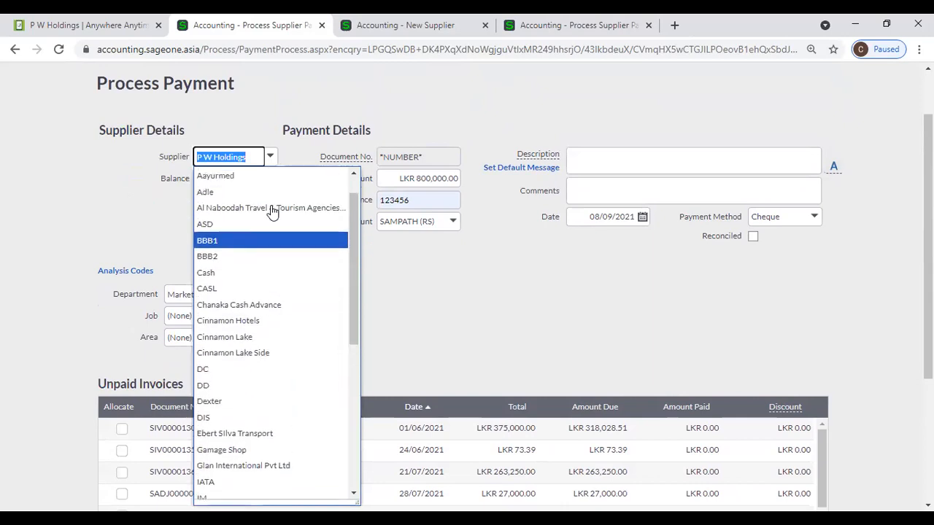
{"action": "left_click", "coordinate": [271, 239]}
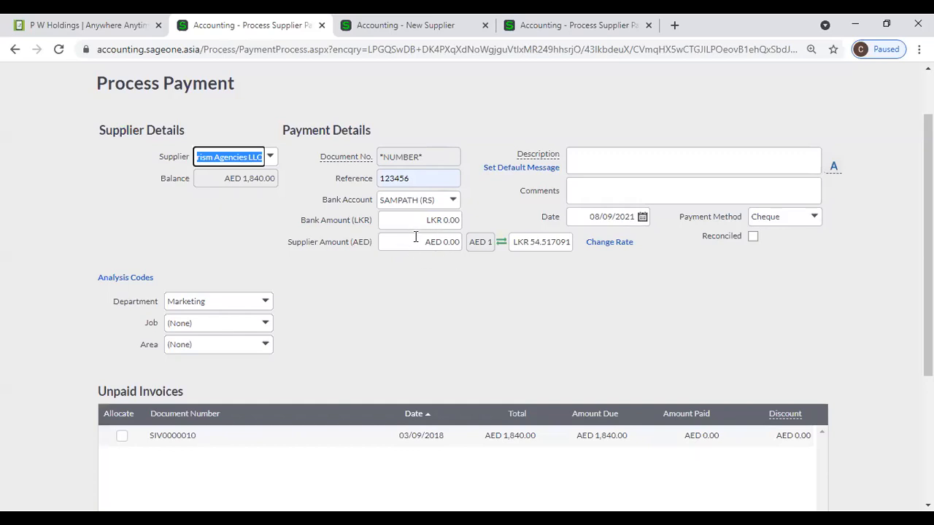
{"action": "left_click", "coordinate": [267, 192]}
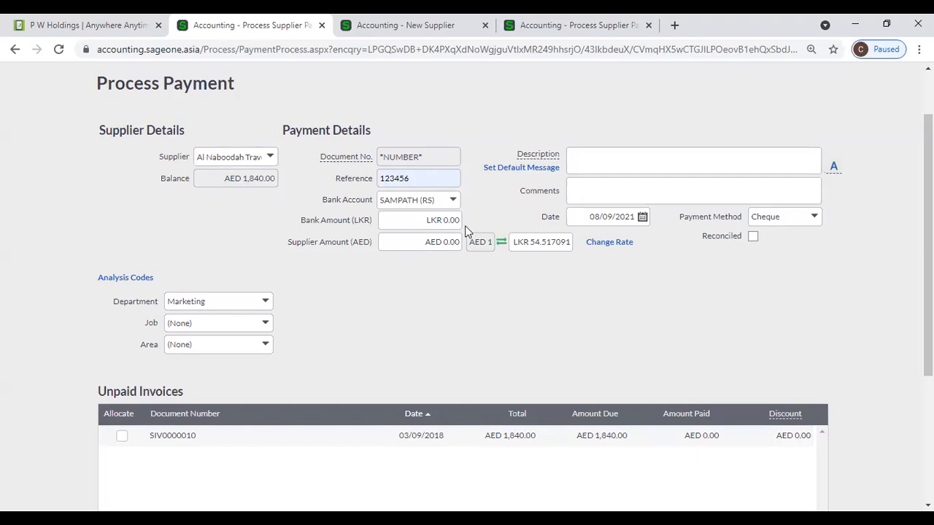
Step: Try the currency conversion by entering a bank amount of LKR 1,000, followed by a supplier amount of AED 100
{"action": "left_click", "coordinate": [443, 220]}
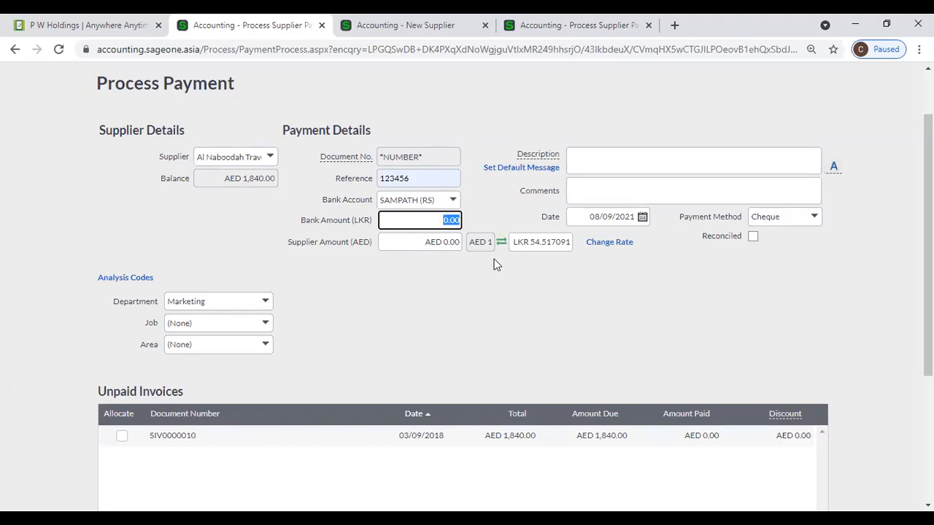
{"action": "type", "text": "1000"}
{"action": "key", "text": "Tab"}
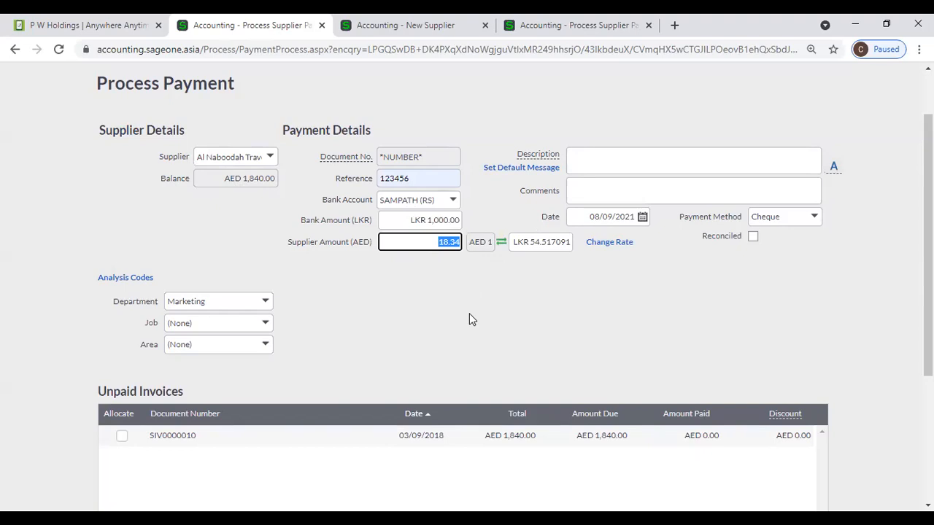
{"action": "key", "text": "BackSpace"}
{"action": "type", "text": "100"}
{"action": "key", "text": "Tab"}
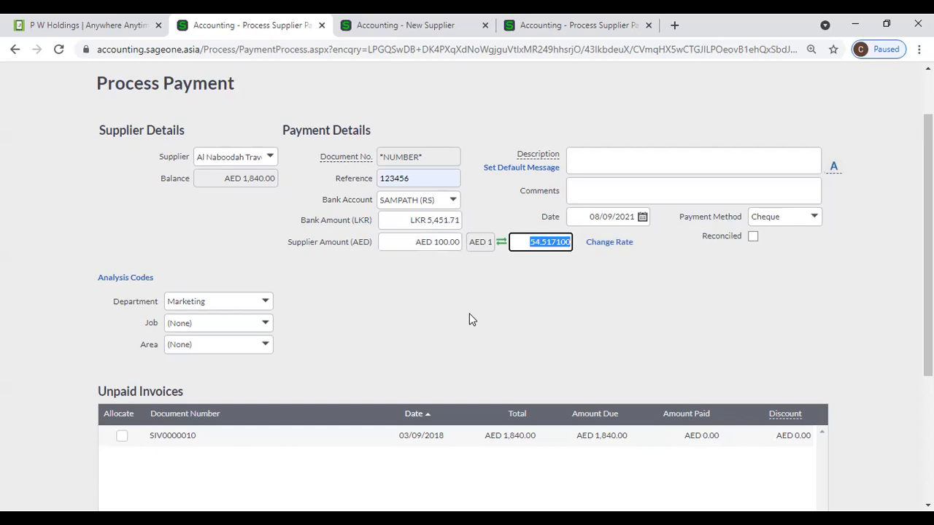
{"action": "left_click", "coordinate": [470, 299]}
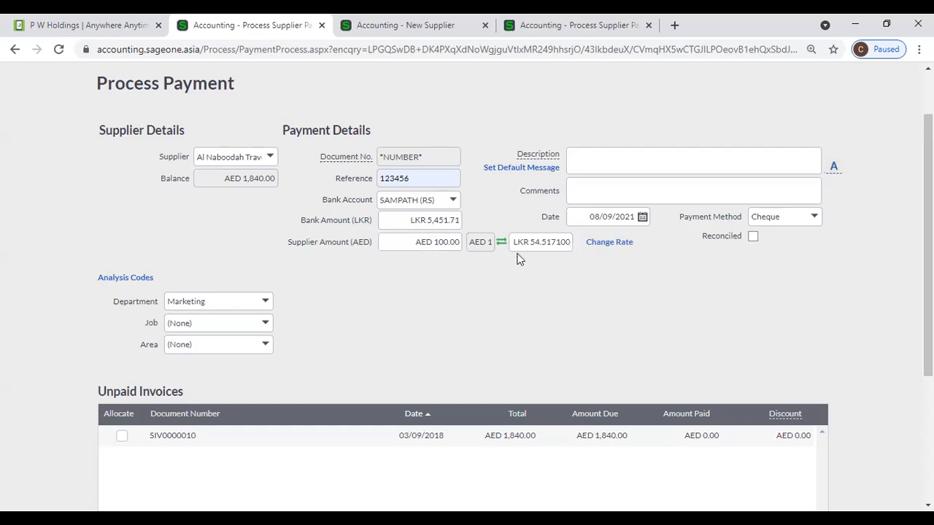
Step: Set the payment's bank amount to LKR 5,000
{"action": "left_click", "coordinate": [431, 221]}
{"action": "type", "text": "5000"}
{"action": "key", "text": "Tab"}
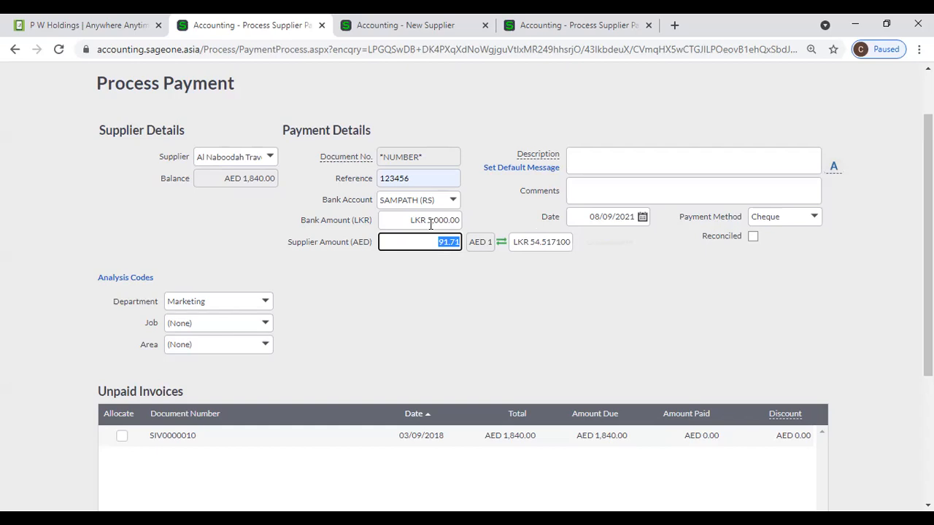
{"action": "left_click", "coordinate": [440, 306]}
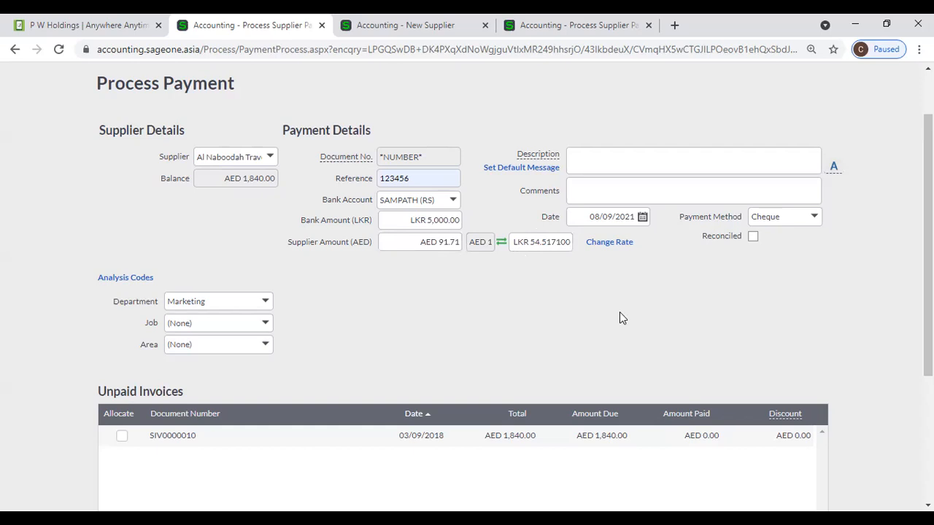
Step: Examine the supplier exchange rate settings with the new custom rate option selected, and close them without updating
{"action": "left_click", "coordinate": [600, 248]}
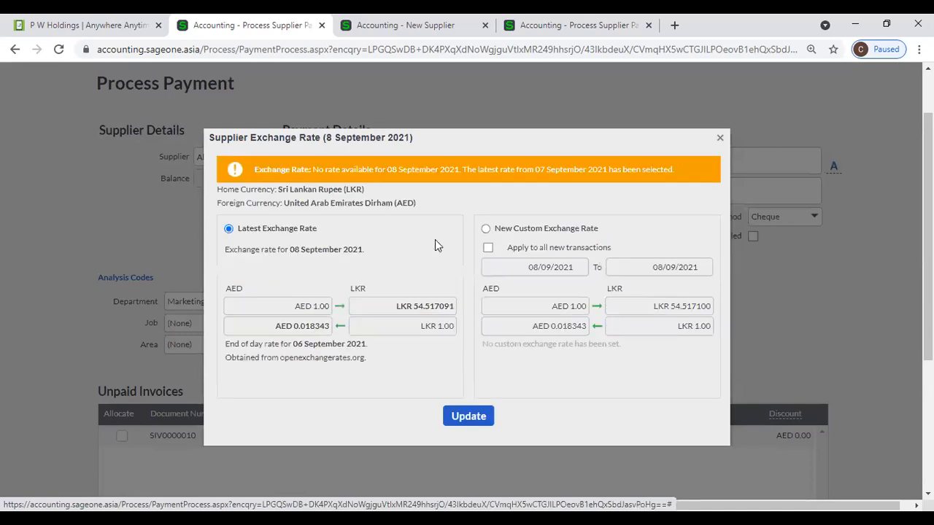
{"action": "left_click", "coordinate": [488, 228]}
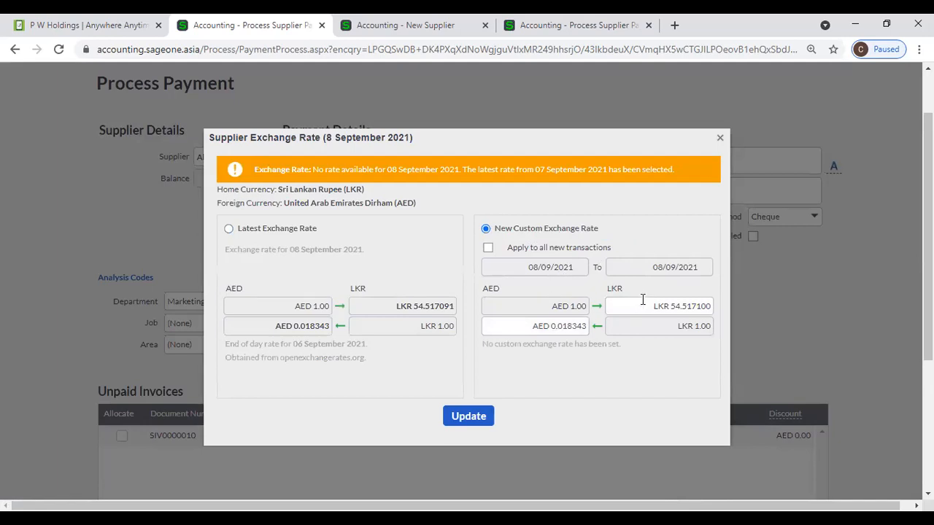
{"action": "left_click", "coordinate": [719, 138]}
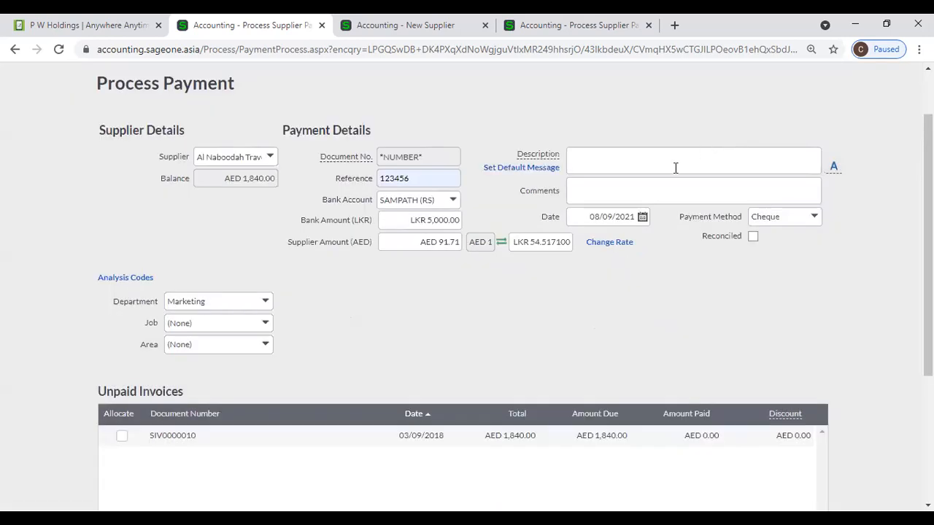
Step: Set the payment's exchange rate to LKR 55 per AED directly in the payment details
{"action": "left_click", "coordinate": [524, 248]}
{"action": "type", "text": "55"}
{"action": "key", "text": "Tab"}
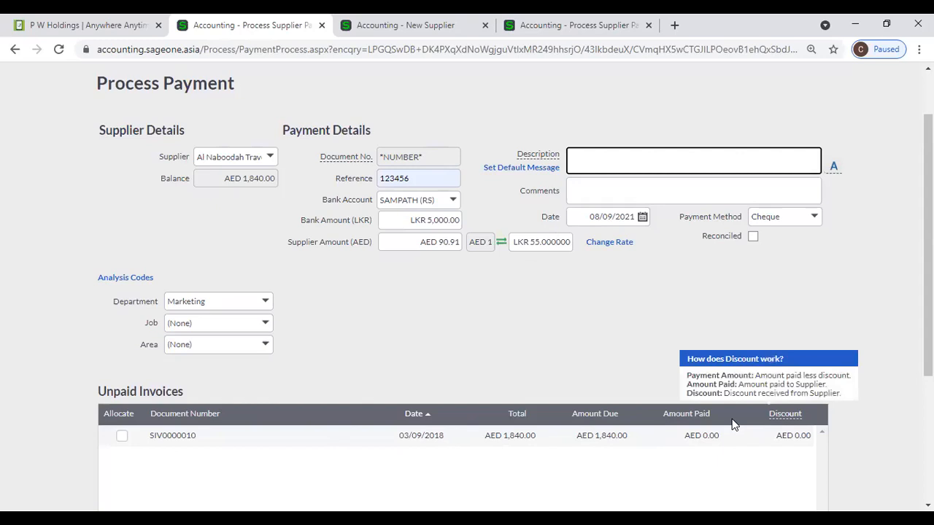
{"action": "scroll", "coordinate": [732, 423], "scroll_direction": "down", "scroll_amount": 1}
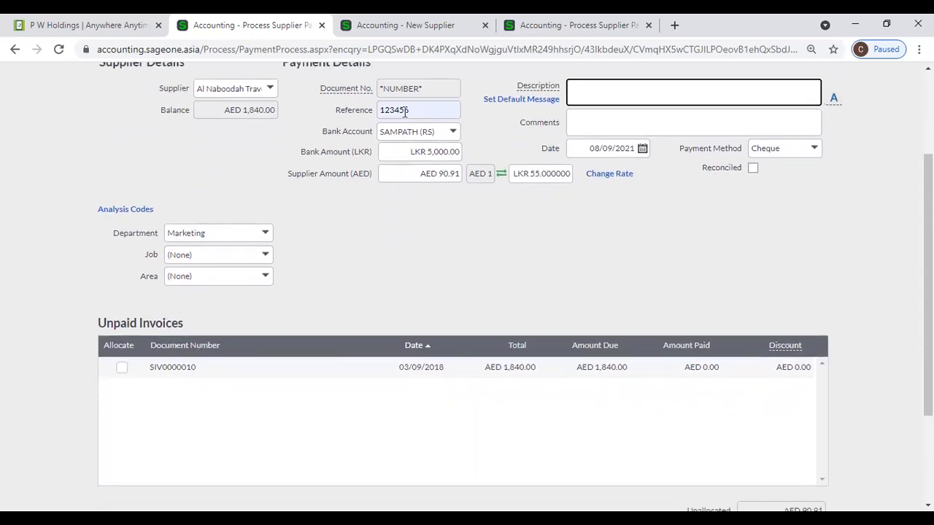
Step: Examine the currency choices in the New Supplier form's default settings and return to the supplier payment
{"action": "left_click", "coordinate": [356, 35]}
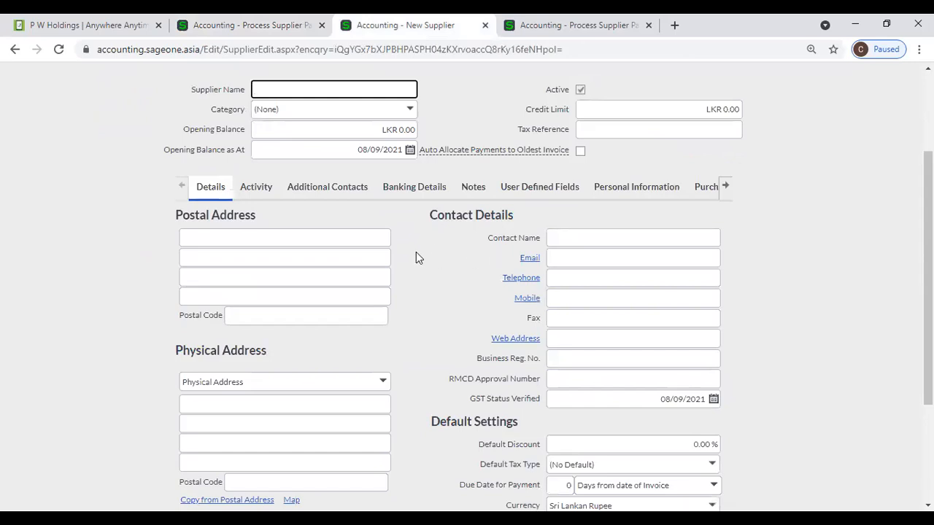
{"action": "scroll", "coordinate": [416, 255], "scroll_direction": "up", "scroll_amount": 1}
{"action": "scroll", "coordinate": [416, 314], "scroll_direction": "down", "scroll_amount": 4}
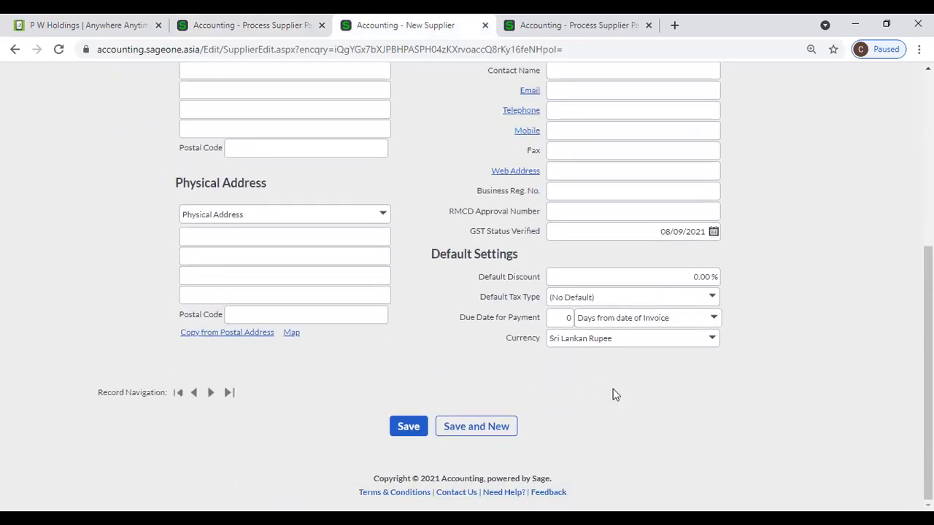
{"action": "left_click", "coordinate": [716, 341]}
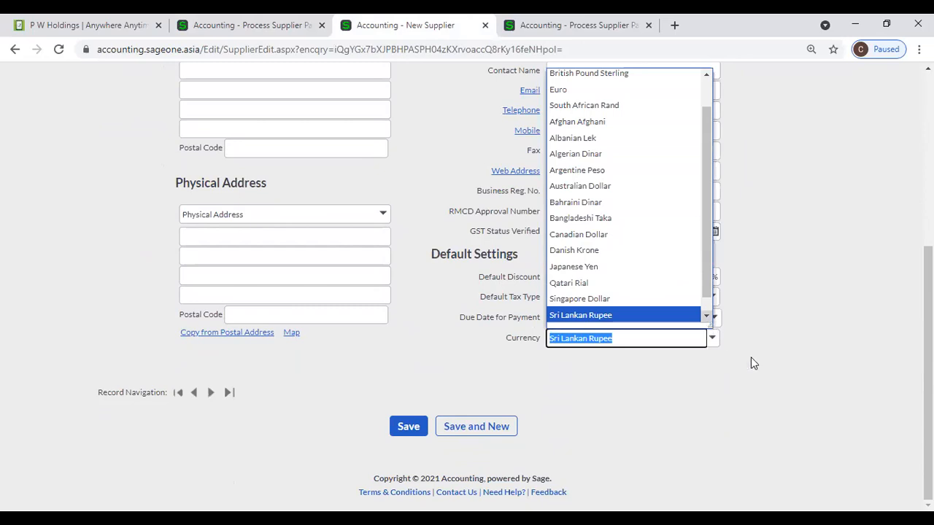
{"action": "left_click", "coordinate": [771, 375]}
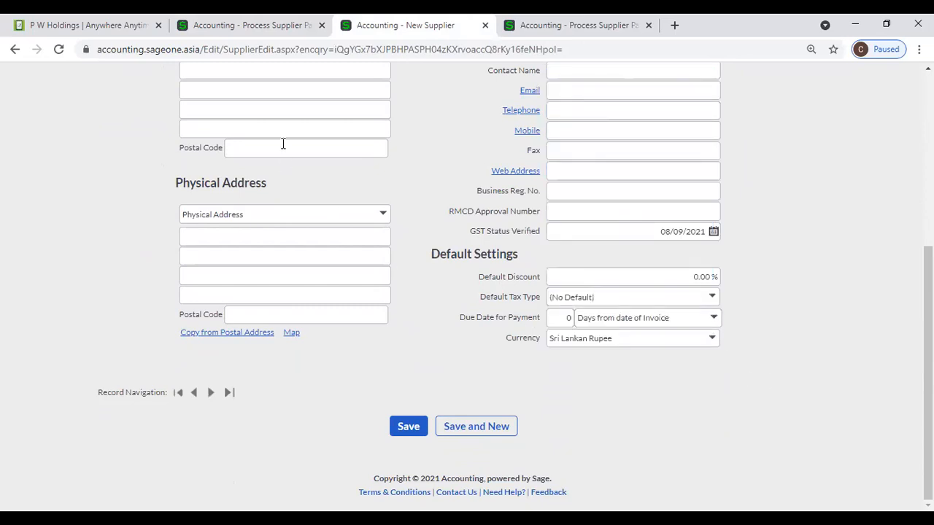
{"action": "left_click", "coordinate": [282, 34]}
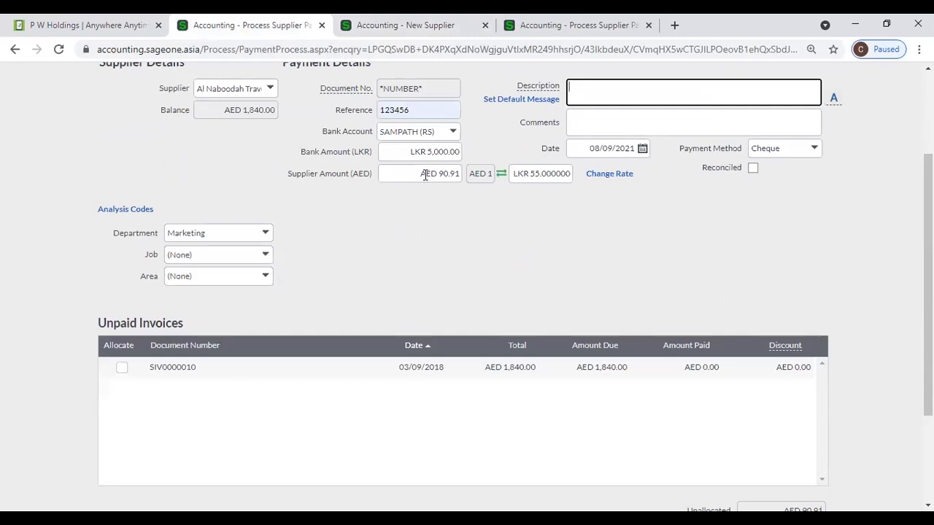
Step: Change the payment's supplier back to P W Holdings
{"action": "left_click", "coordinate": [434, 237]}
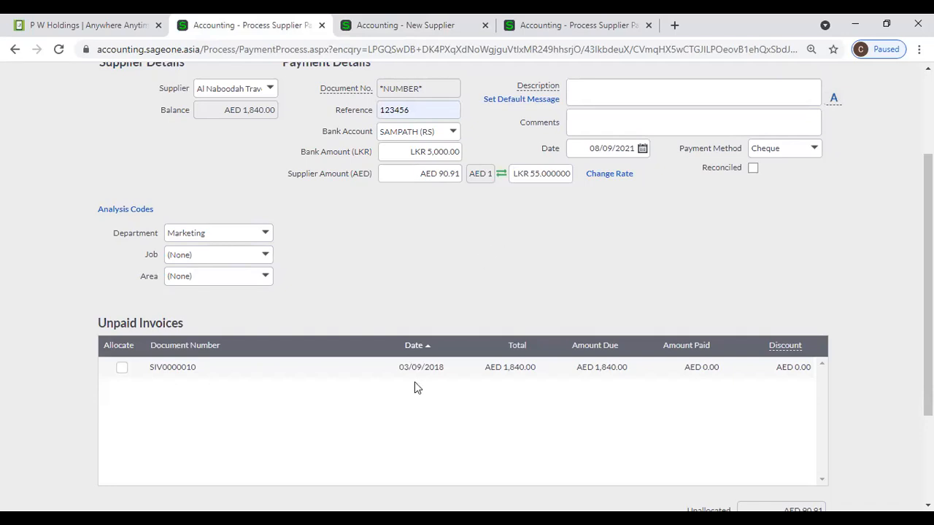
{"action": "scroll", "coordinate": [418, 377], "scroll_direction": "up", "scroll_amount": 3}
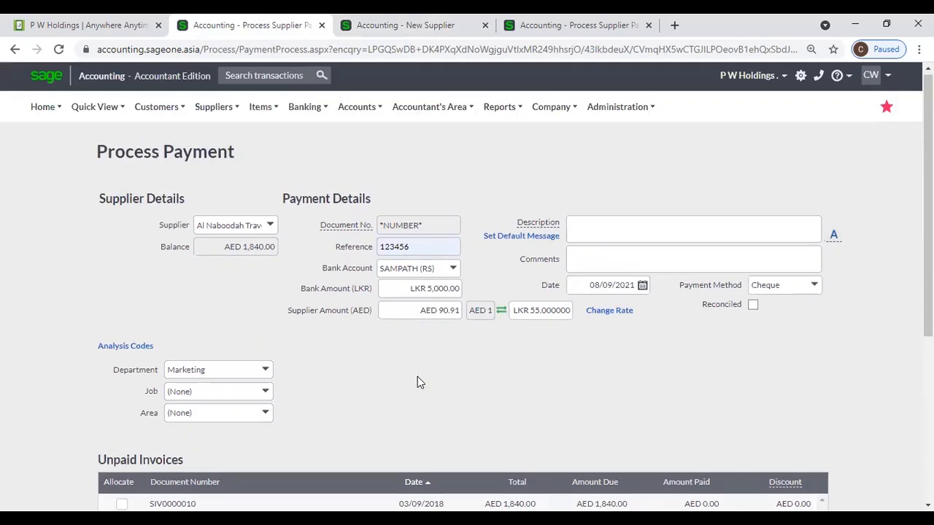
{"action": "scroll", "coordinate": [417, 377], "scroll_direction": "down", "scroll_amount": 3}
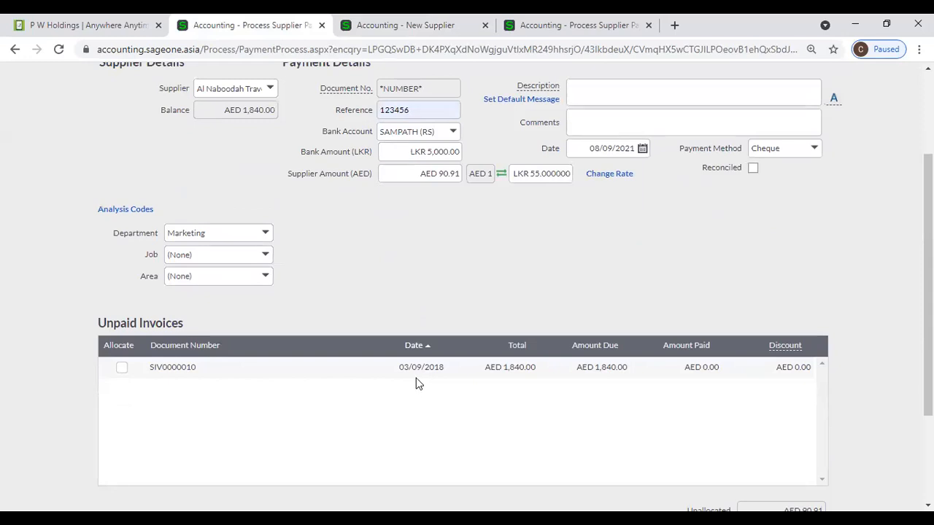
{"action": "left_click", "coordinate": [270, 89]}
{"action": "type", "text": "p"}
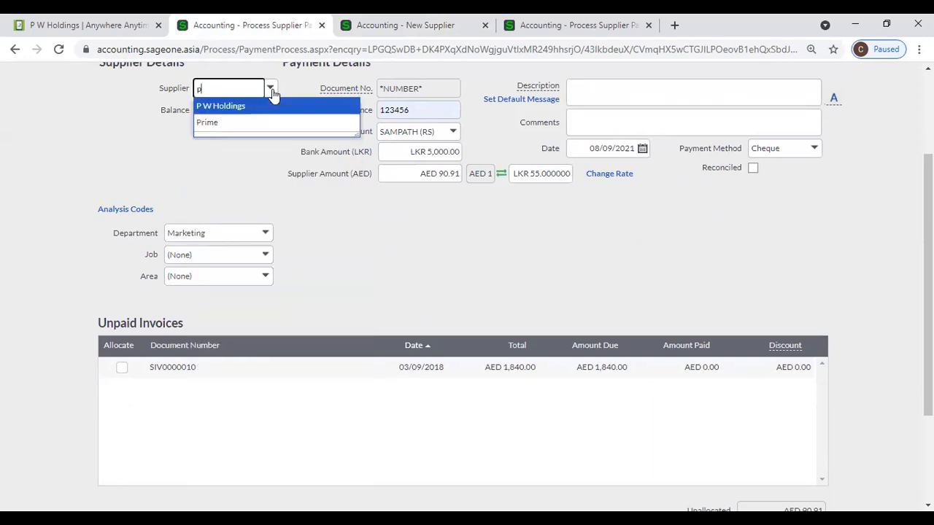
{"action": "left_click", "coordinate": [273, 106]}
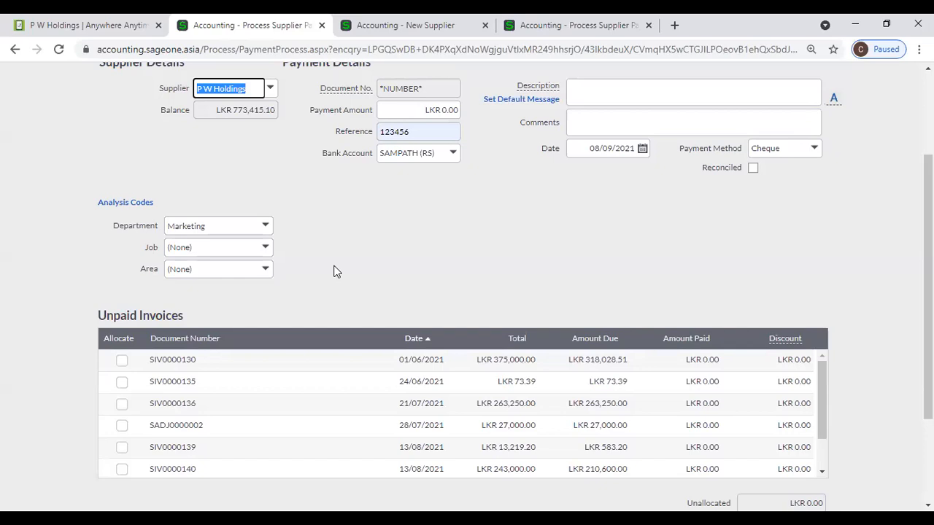
Step: Enter a discount of LKR 18,028.51 on the unpaid invoice dated 01/06/2021
{"action": "left_click", "coordinate": [787, 364]}
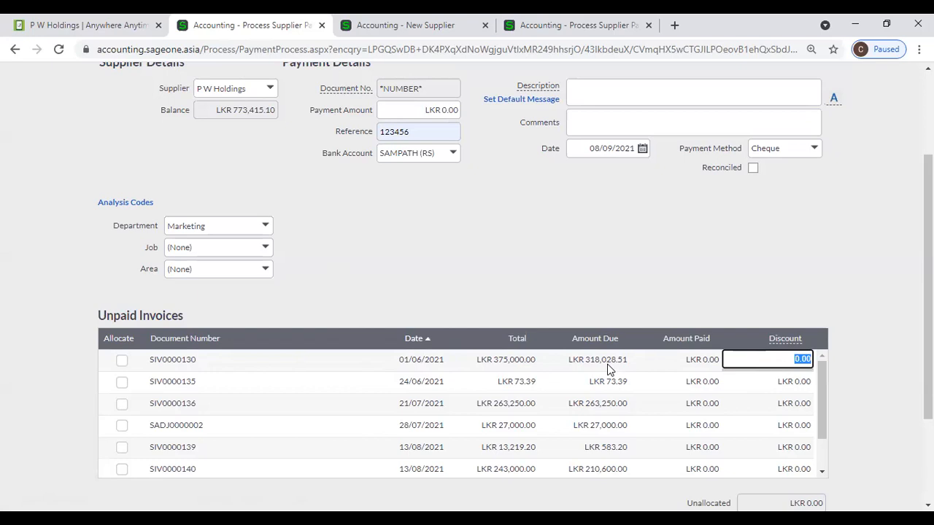
{"action": "type", "text": "18,"}
{"action": "type", "text": "028"}
{"action": "type", "text": "."}
{"action": "type", "text": "51"}
{"action": "key", "text": "Tab"}
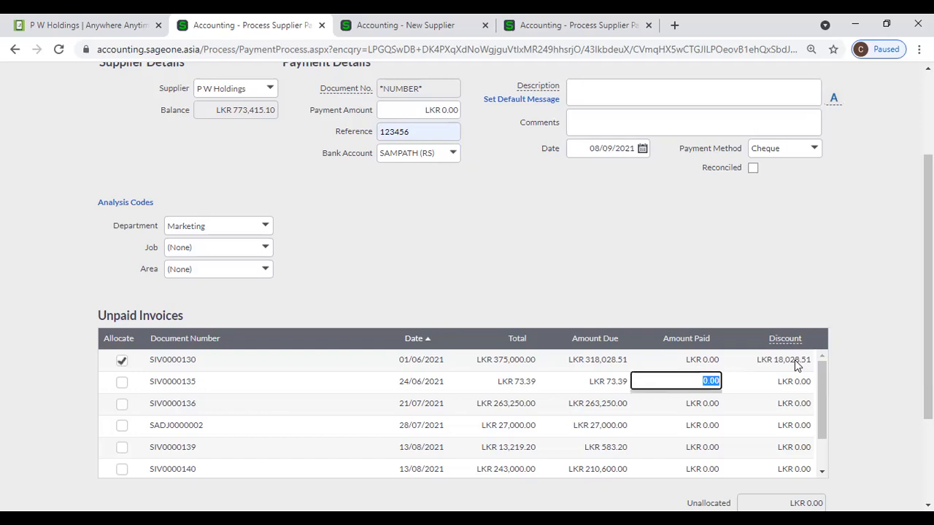
Step: Enter LKR 300,000 as the amount paid on the discounted 01/06/2021 invoice
{"action": "left_click", "coordinate": [702, 363]}
{"action": "type", "text": "300000"}
{"action": "key", "text": "Tab"}
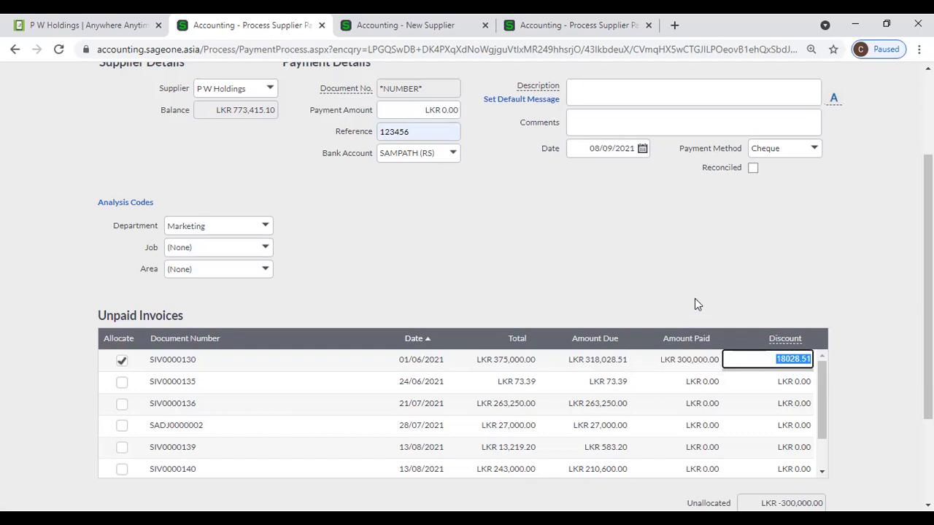
{"action": "key", "text": "Tab"}
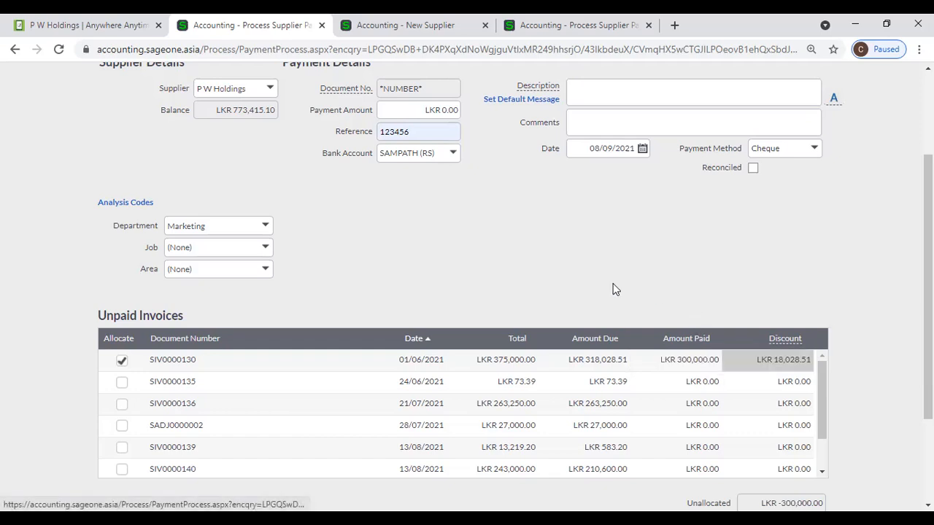
Step: Clear and reapply the allocation of the 01/06/2021 invoice, and set its amount paid to LKR 300,000
{"action": "left_click", "coordinate": [122, 362]}
{"action": "left_click", "coordinate": [122, 362]}
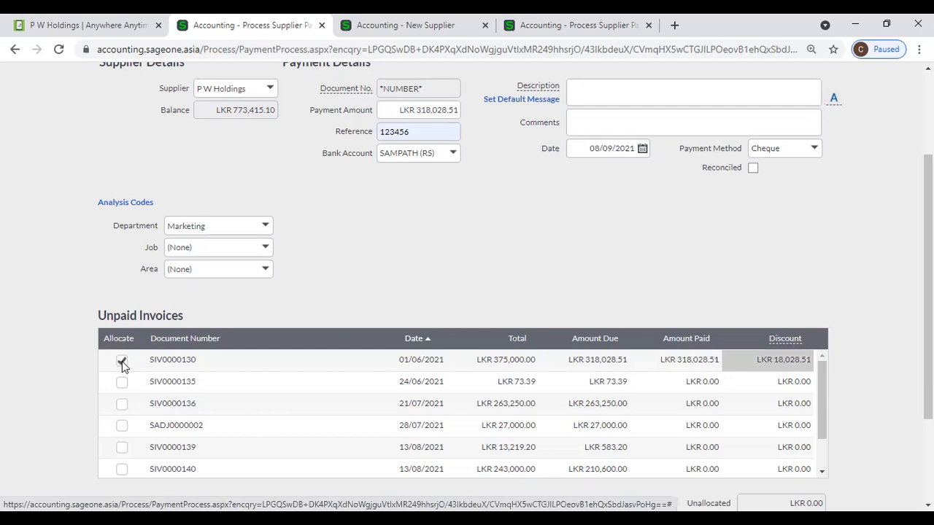
{"action": "left_click", "coordinate": [673, 363]}
{"action": "type", "text": "300,000"}
{"action": "key", "text": "Tab"}
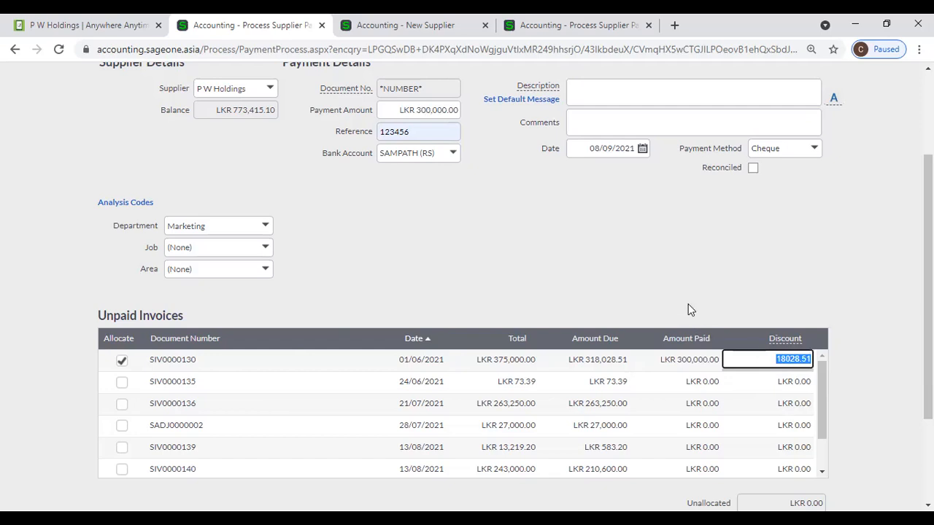
{"action": "key", "text": "Tab"}
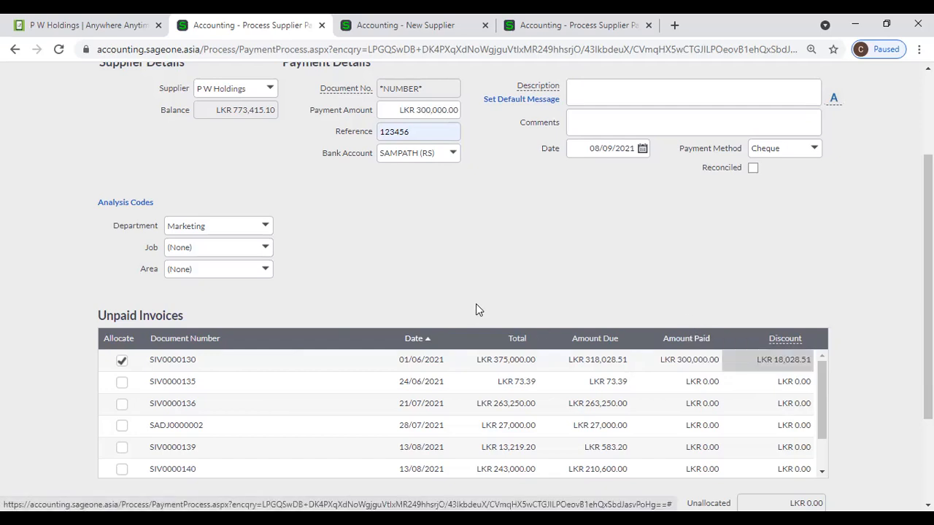
Step: Review the payment details, the discounted invoice's allocation and the remaining unpaid invoices of the P W Holdings payment
{"action": "scroll", "coordinate": [473, 309], "scroll_direction": "up", "scroll_amount": 1}
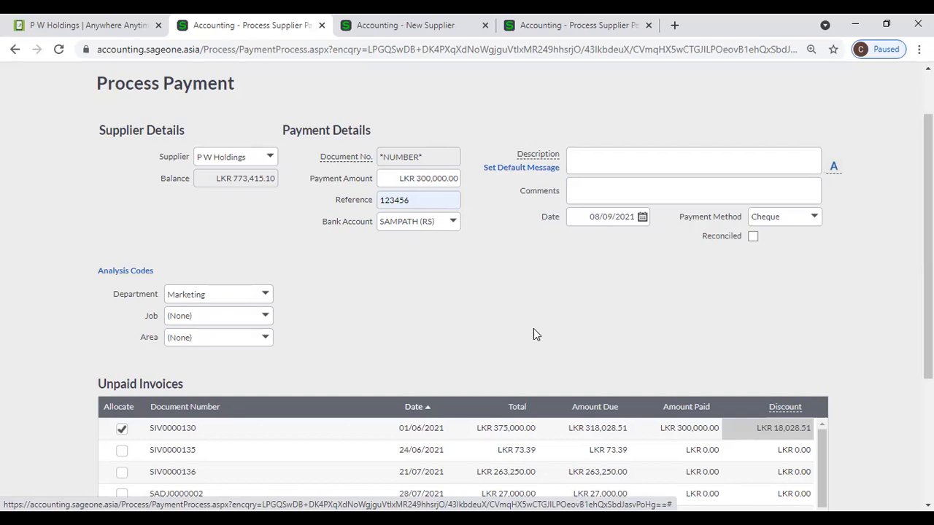
{"action": "scroll", "coordinate": [533, 334], "scroll_direction": "down", "scroll_amount": 1}
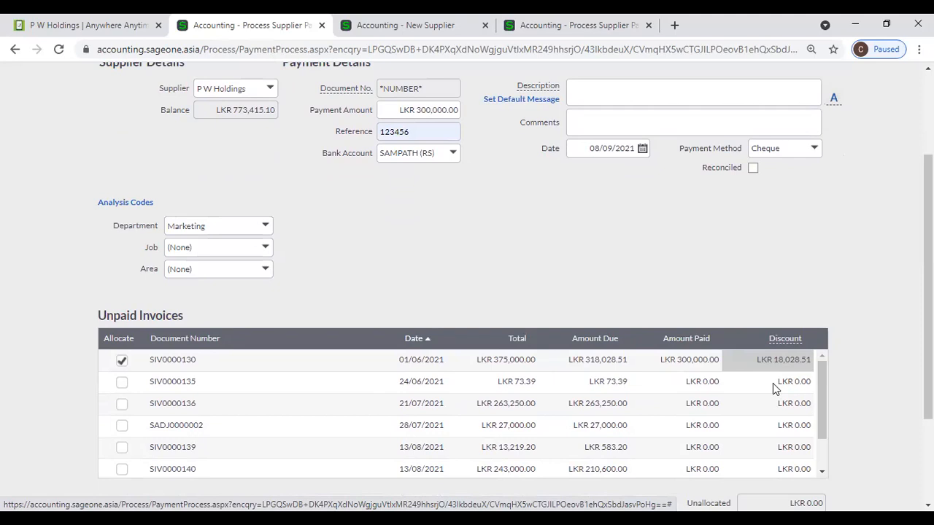
{"action": "scroll", "coordinate": [773, 391], "scroll_direction": "down", "scroll_amount": 1}
{"action": "scroll", "coordinate": [857, 401], "scroll_direction": "down", "scroll_amount": 2}
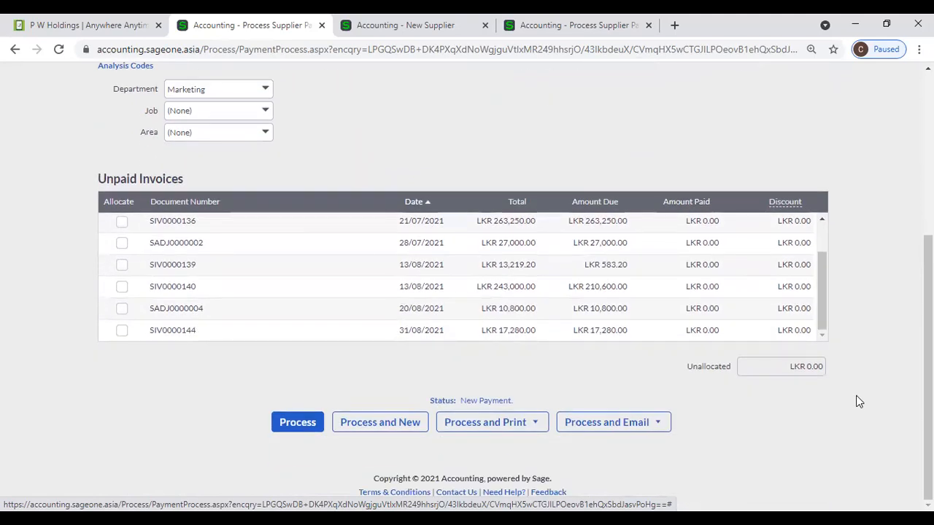
{"action": "scroll", "coordinate": [858, 401], "scroll_direction": "up", "scroll_amount": 2}
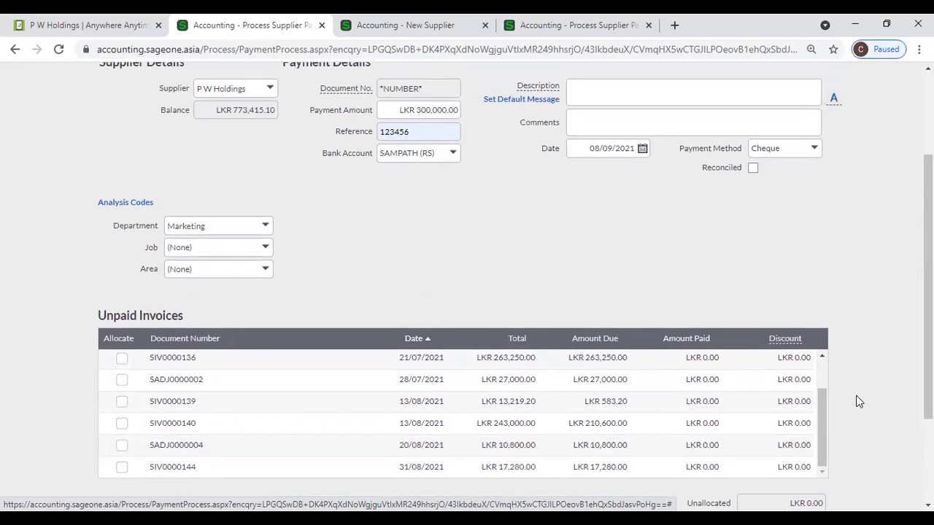
{"action": "scroll", "coordinate": [784, 413], "scroll_direction": "up", "scroll_amount": 1}
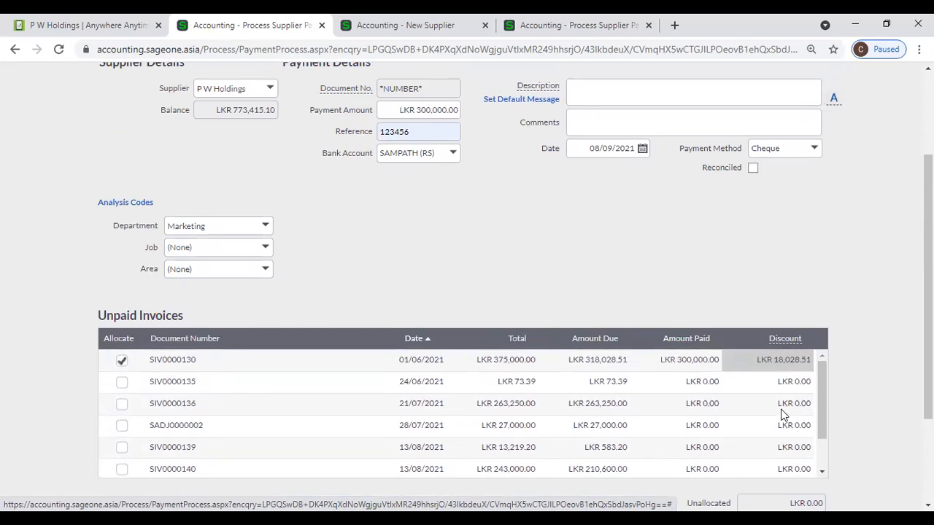
{"action": "scroll", "coordinate": [782, 415], "scroll_direction": "up", "scroll_amount": 2}
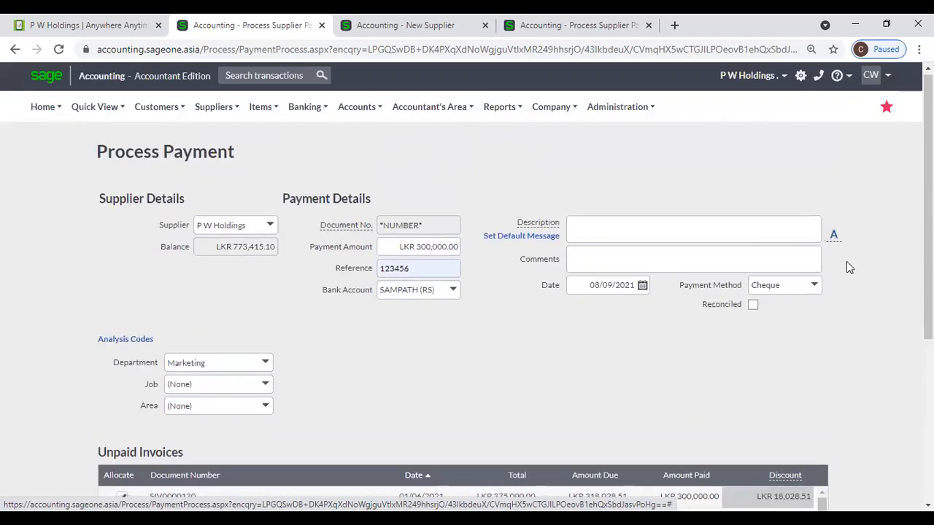
Step: Add a document message described as "RUH B" with the message text "Supplier Payment" and leave the message list
{"action": "left_click", "coordinate": [835, 241]}
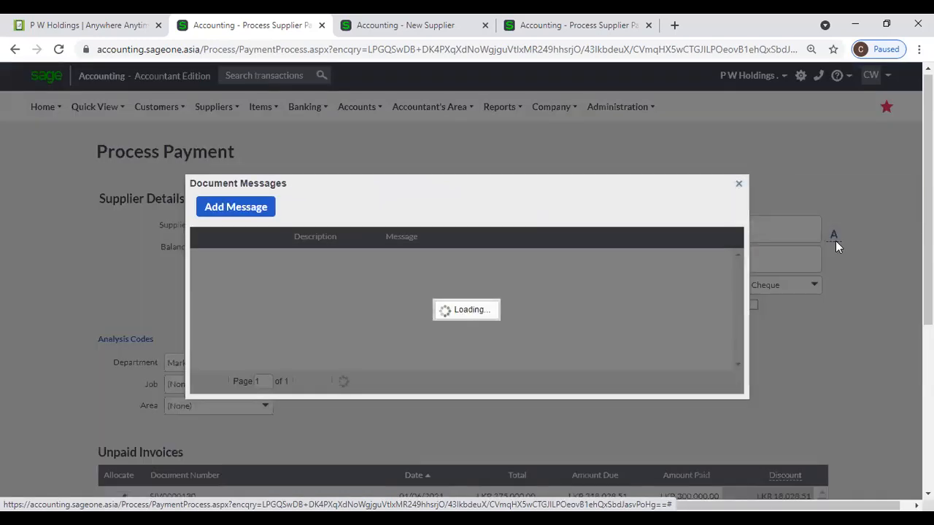
{"action": "left_click", "coordinate": [211, 208]}
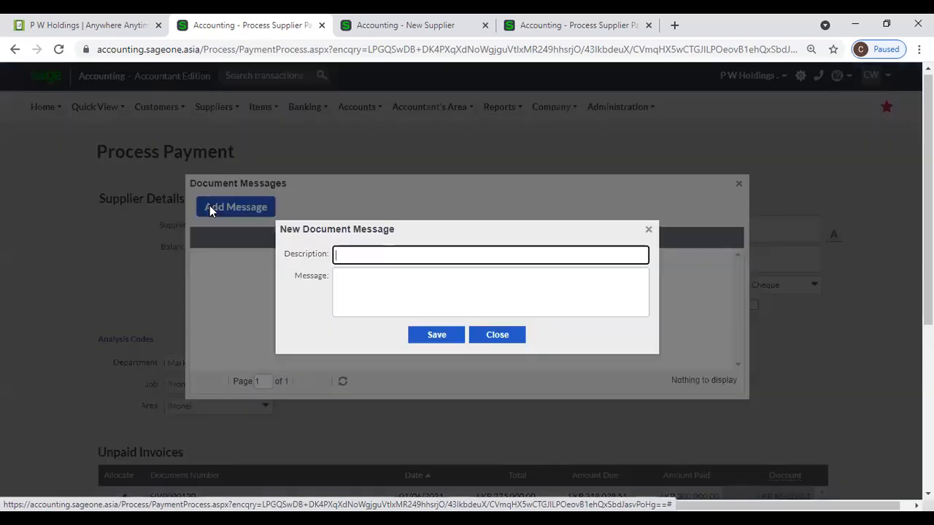
{"action": "type", "text": "RUH B"}
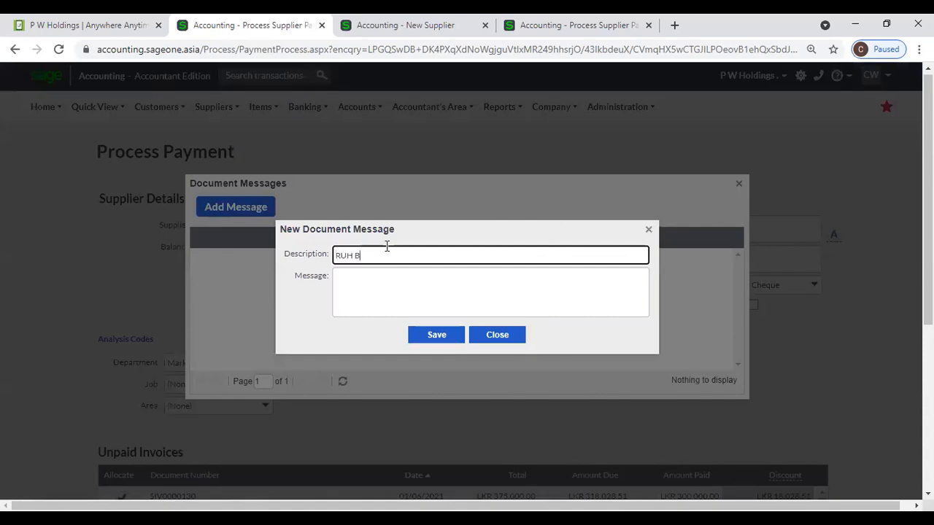
{"action": "key", "text": "Tab"}
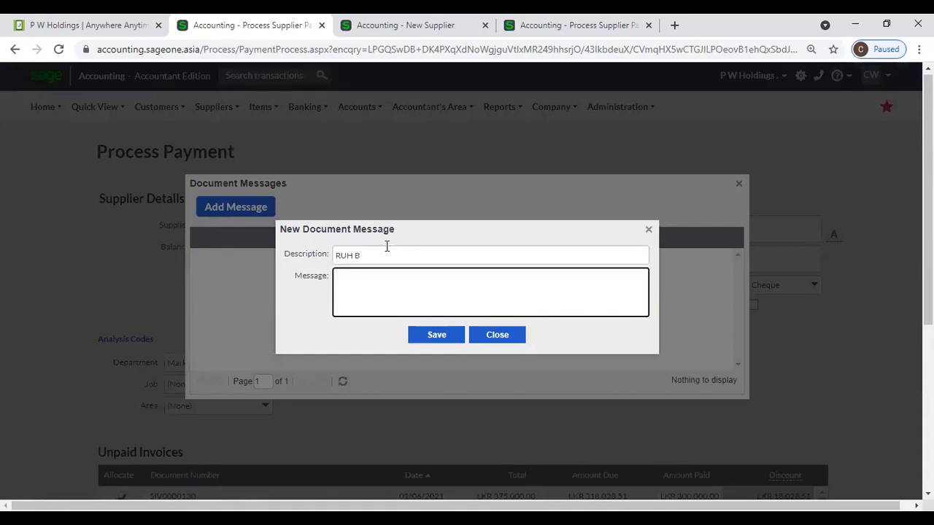
{"action": "type", "text": "Payment"}
{"action": "key", "text": "BackSpace"}
{"action": "key", "text": "BackSpace"}
{"action": "key", "text": "BackSpace"}
{"action": "key", "text": "BackSpace"}
{"action": "key", "text": "BackSpace"}
{"action": "key", "text": "BackSpace"}
{"action": "key", "text": "BackSpace"}
{"action": "key", "text": "BackSpace"}
{"action": "type", "text": "Supplier Payment"}
{"action": "left_click", "coordinate": [417, 344]}
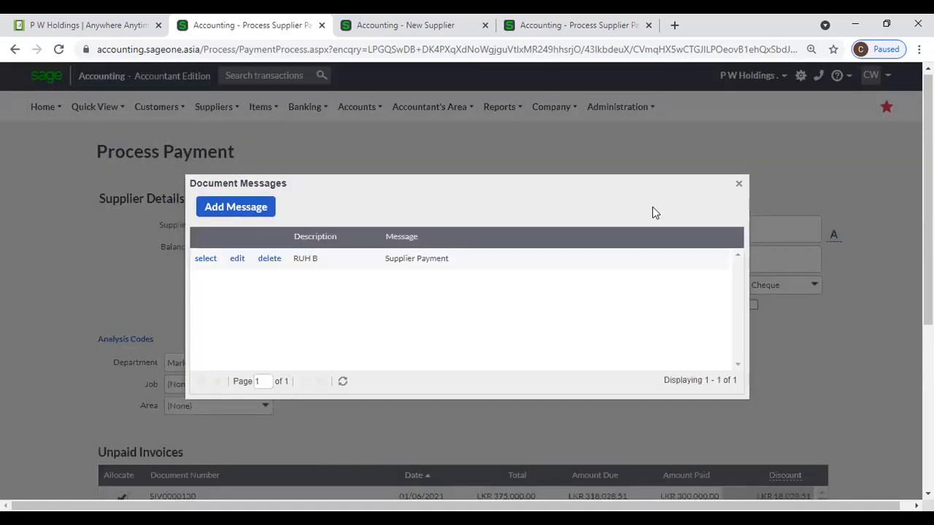
{"action": "left_click", "coordinate": [737, 185]}
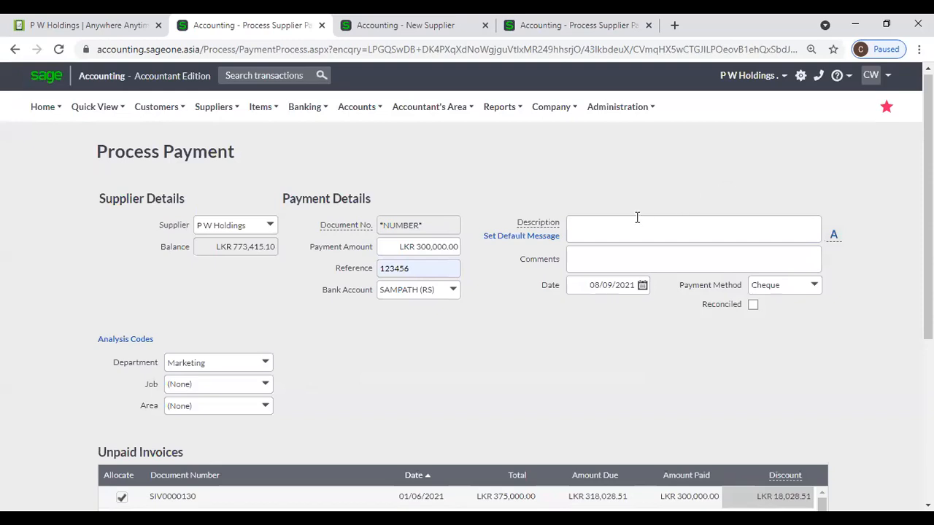
Step: Fill the payment's description with the saved document message "RUH B"
{"action": "left_click", "coordinate": [655, 232]}
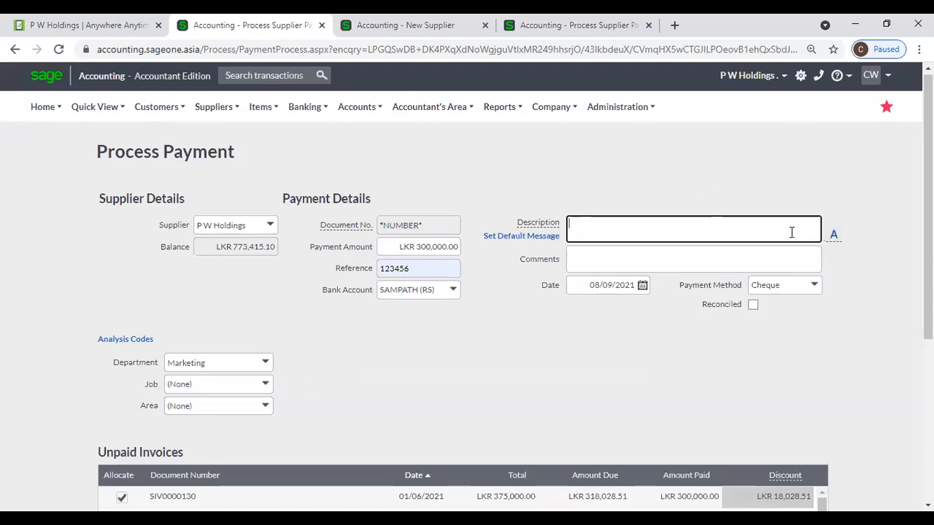
{"action": "left_click", "coordinate": [832, 236]}
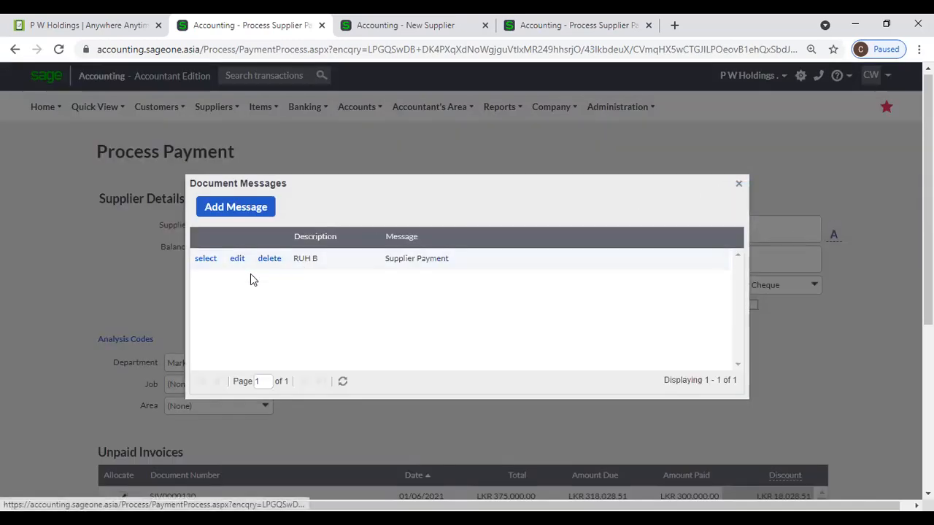
{"action": "left_click", "coordinate": [207, 260]}
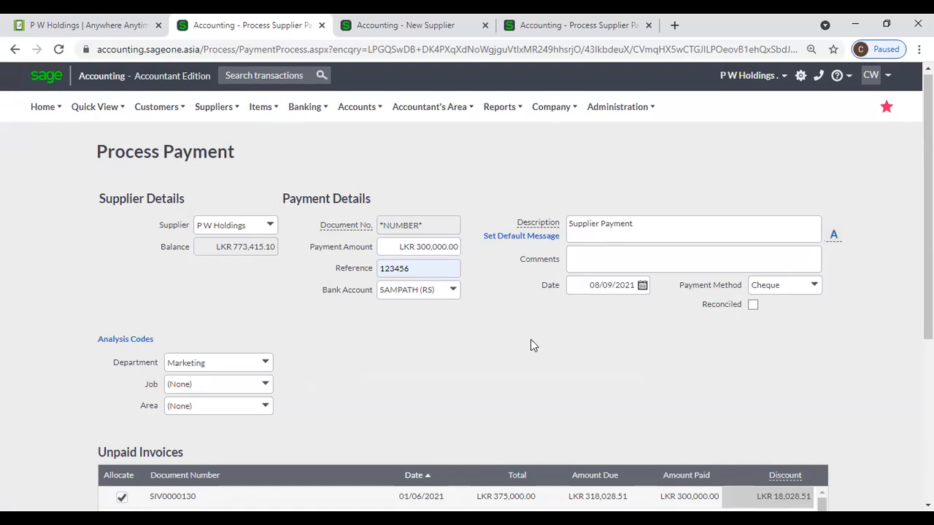
Step: Compare the processing options of this payment with those of the supplier payment form open in the other company
{"action": "scroll", "coordinate": [532, 341], "scroll_direction": "down", "scroll_amount": 4}
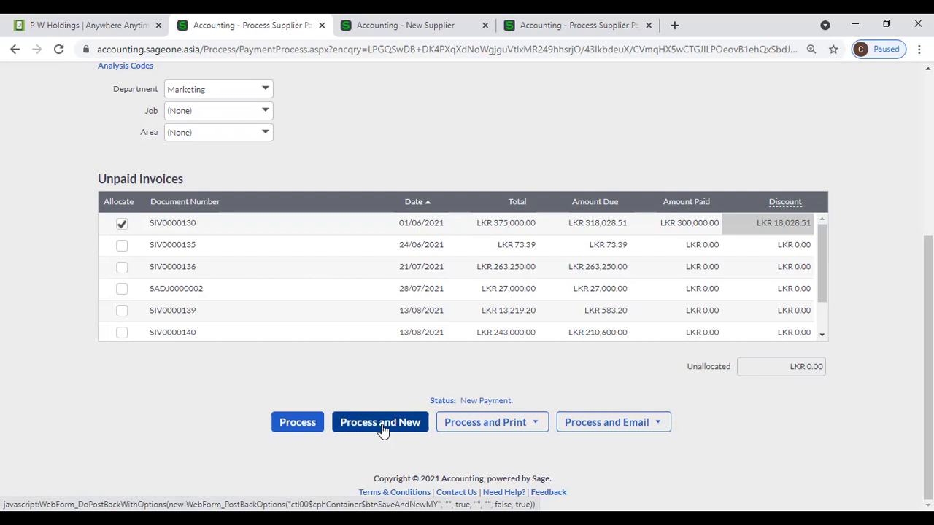
{"action": "scroll", "coordinate": [380, 427], "scroll_direction": "up", "scroll_amount": 4}
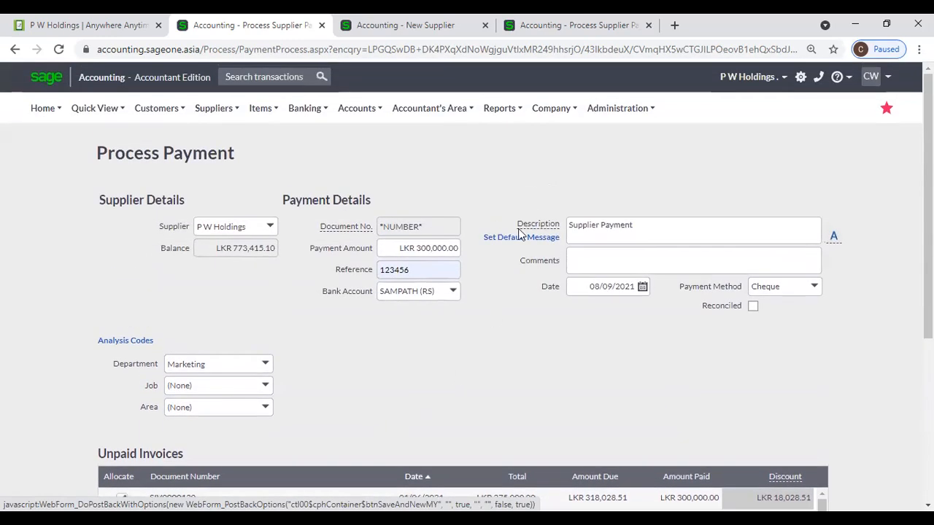
{"action": "left_click", "coordinate": [617, 28]}
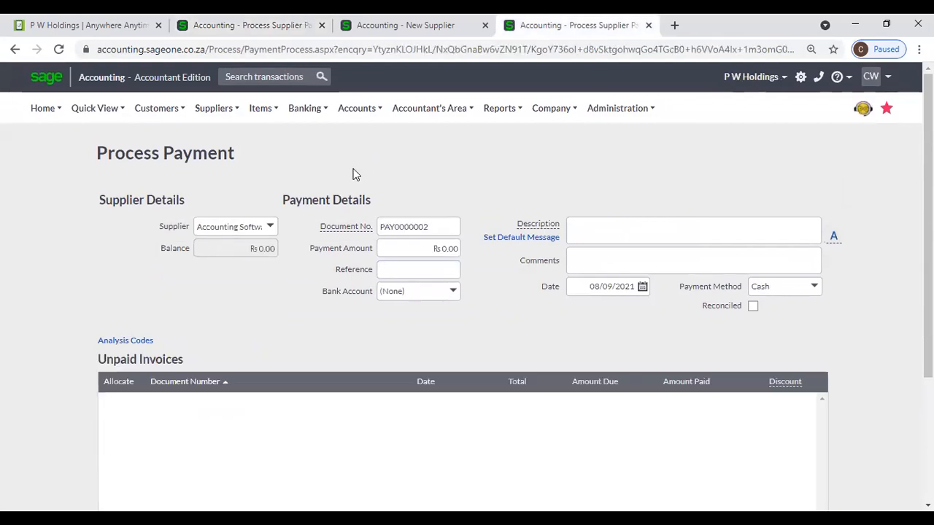
{"action": "scroll", "coordinate": [355, 183], "scroll_direction": "down", "scroll_amount": 3}
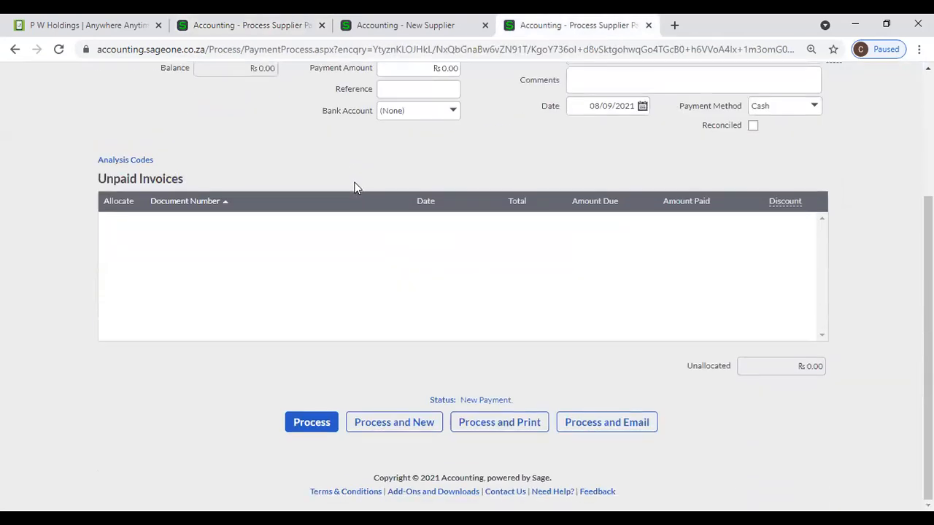
{"action": "scroll", "coordinate": [354, 190], "scroll_direction": "up", "scroll_amount": 1}
{"action": "scroll", "coordinate": [348, 210], "scroll_direction": "up", "scroll_amount": 2}
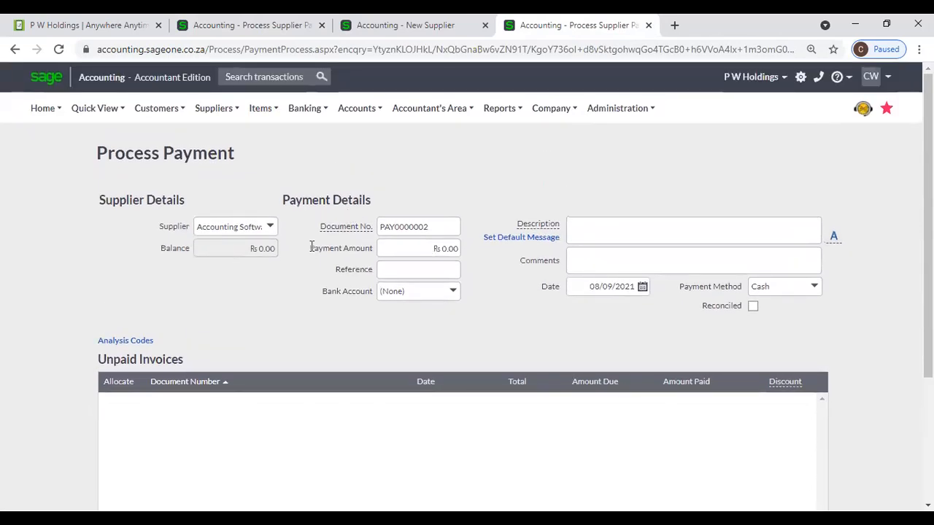
Step: Open Supplier Batch Payments, leaving the blank payment form without saving it
{"action": "left_click", "coordinate": [217, 116]}
{"action": "mouse_move", "coordinate": [230, 167]}
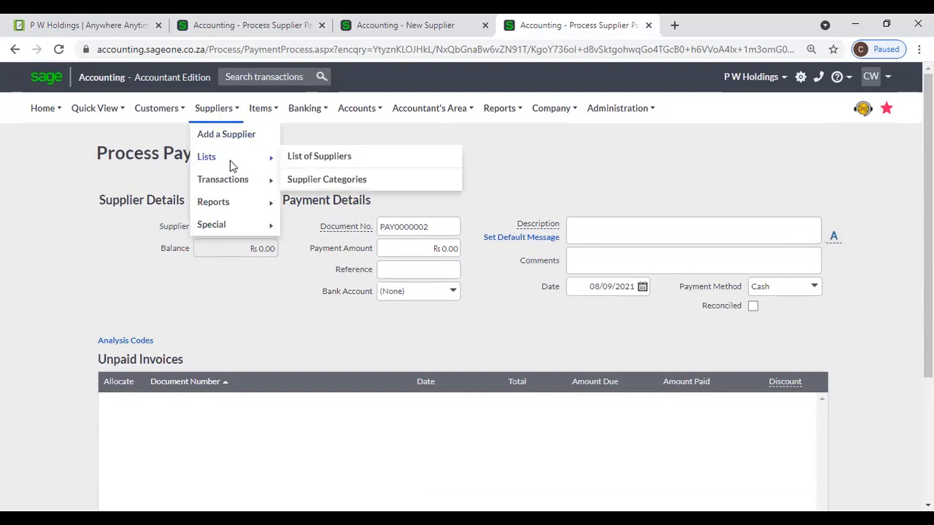
{"action": "mouse_move", "coordinate": [235, 184]}
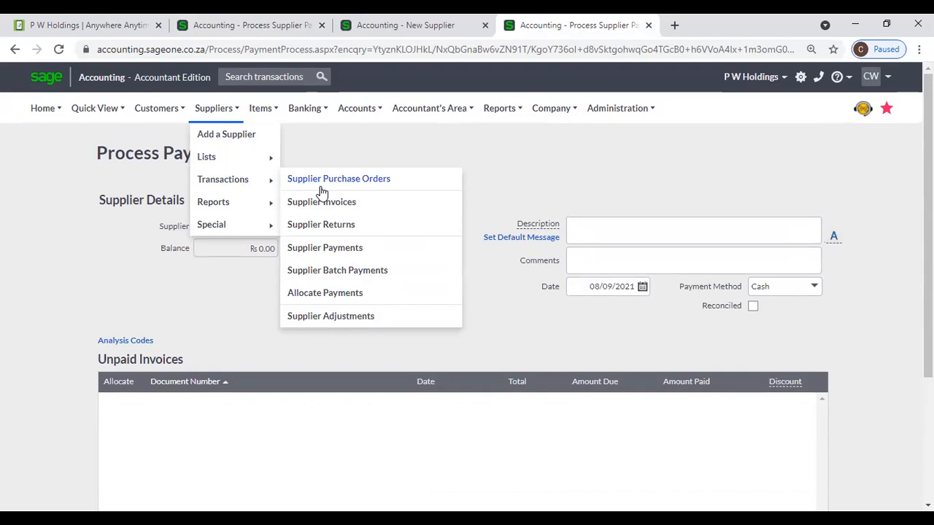
{"action": "left_click", "coordinate": [327, 270]}
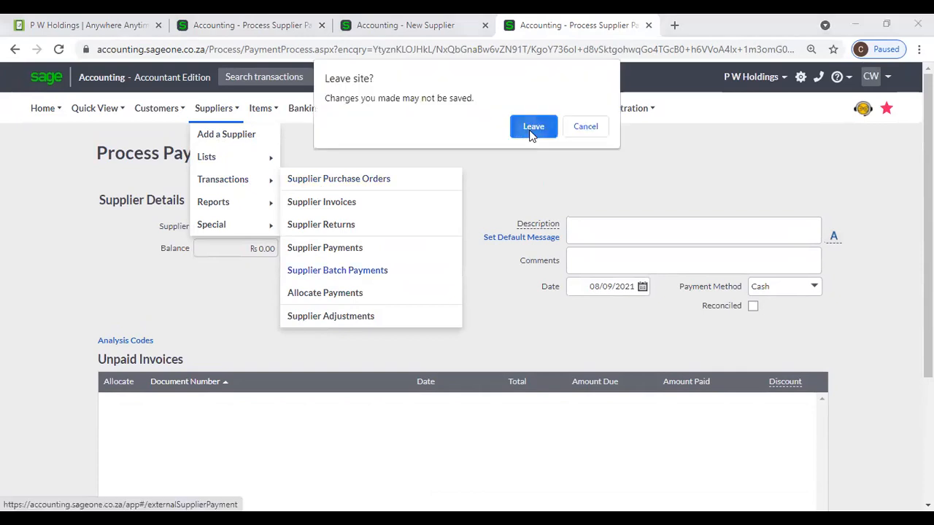
{"action": "left_click", "coordinate": [530, 128]}
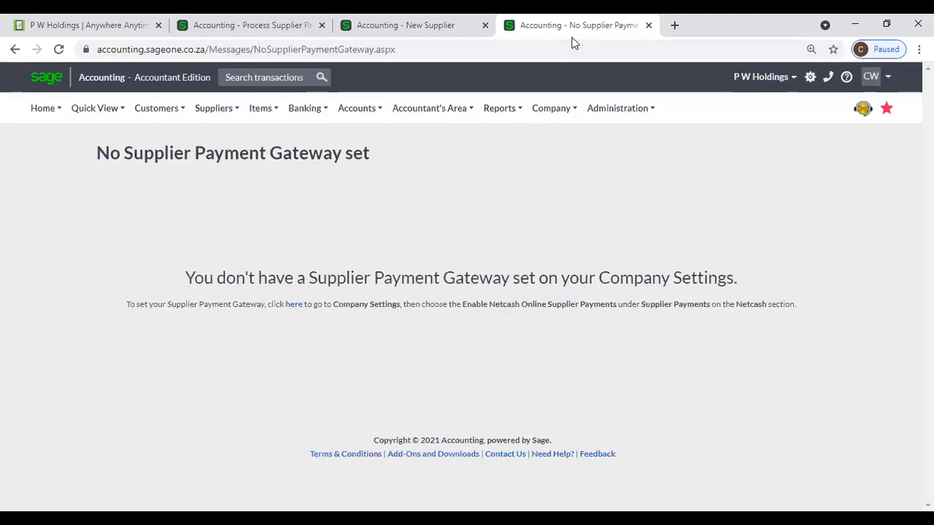
Step: Open the supplier Allocate Payments page
{"action": "left_click", "coordinate": [213, 109]}
{"action": "mouse_move", "coordinate": [212, 186]}
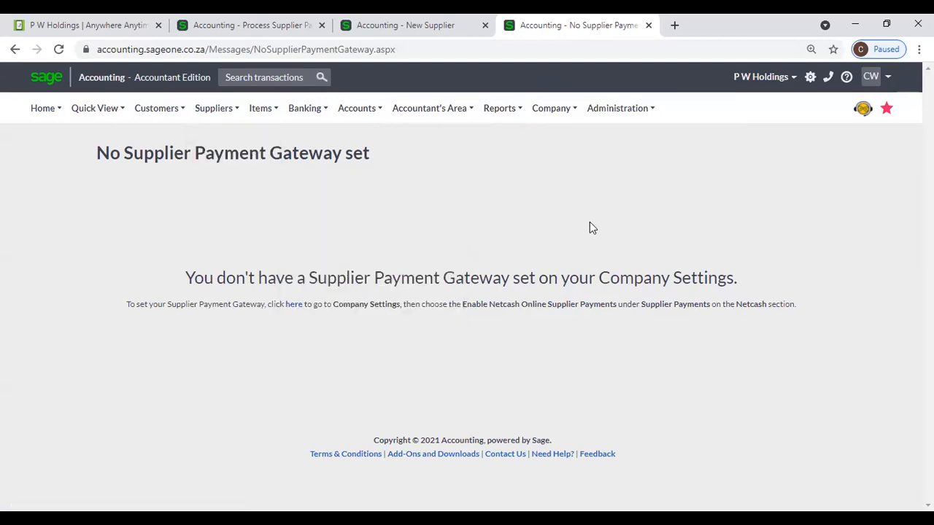
{"action": "mouse_move", "coordinate": [418, 117]}
{"action": "mouse_move", "coordinate": [216, 110]}
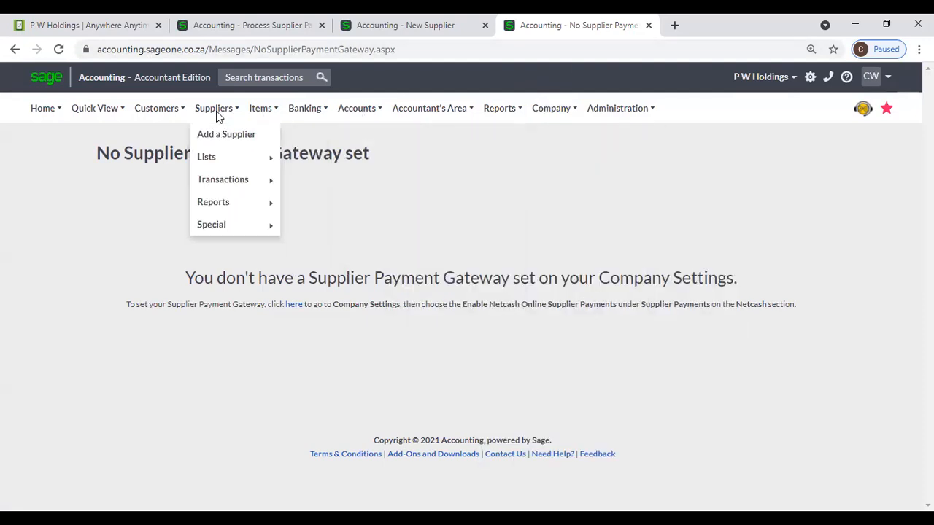
{"action": "mouse_move", "coordinate": [219, 182]}
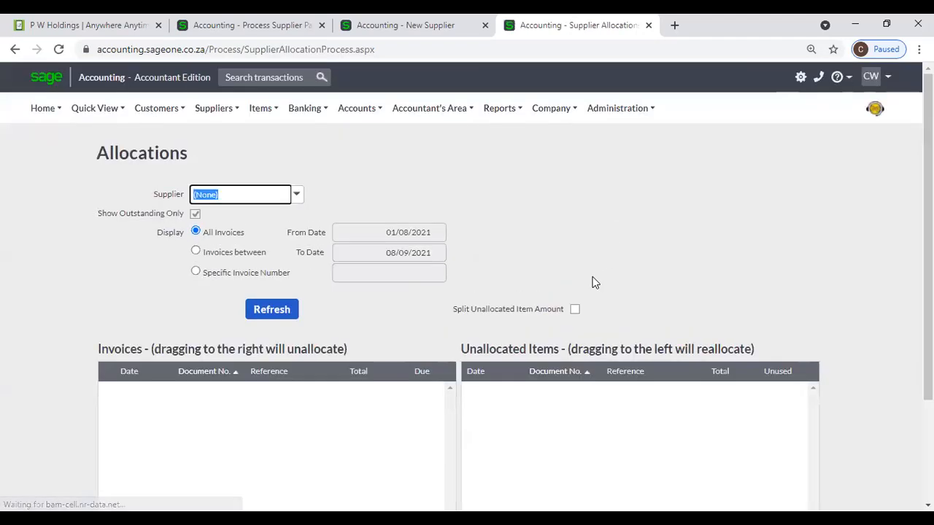
Step: Leave the P W Holdings payment unsaved and view the Supplier Balances - Days Outstanding report for all suppliers in Detailed style
{"action": "left_click", "coordinate": [248, 29]}
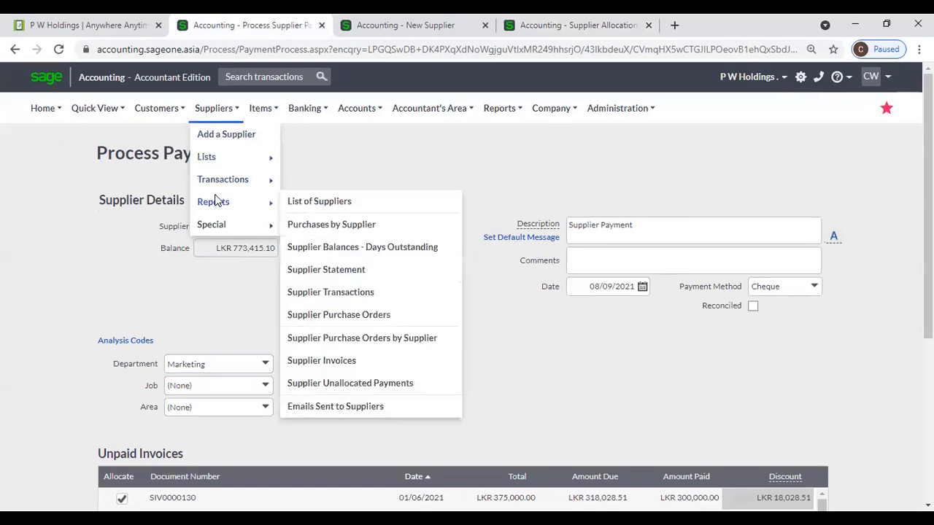
{"action": "left_click", "coordinate": [381, 250]}
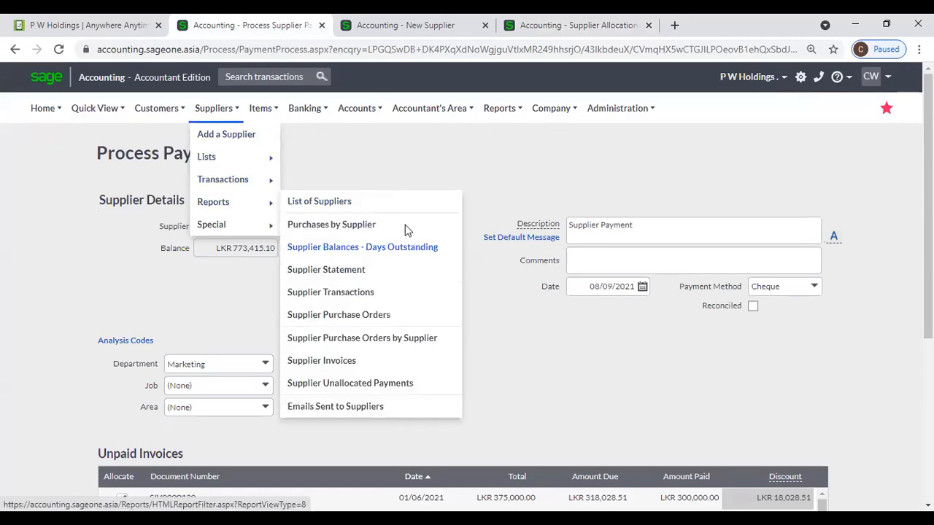
{"action": "key", "text": "Return"}
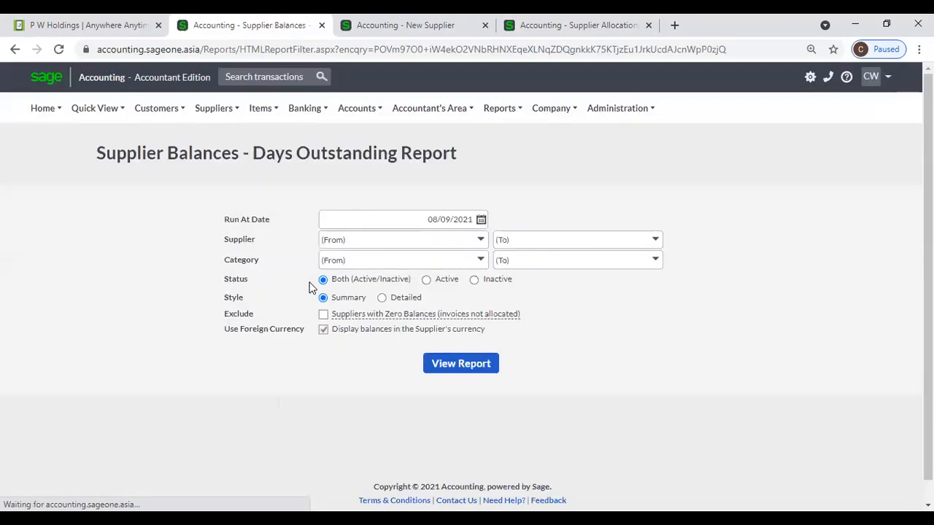
{"action": "left_click", "coordinate": [382, 298]}
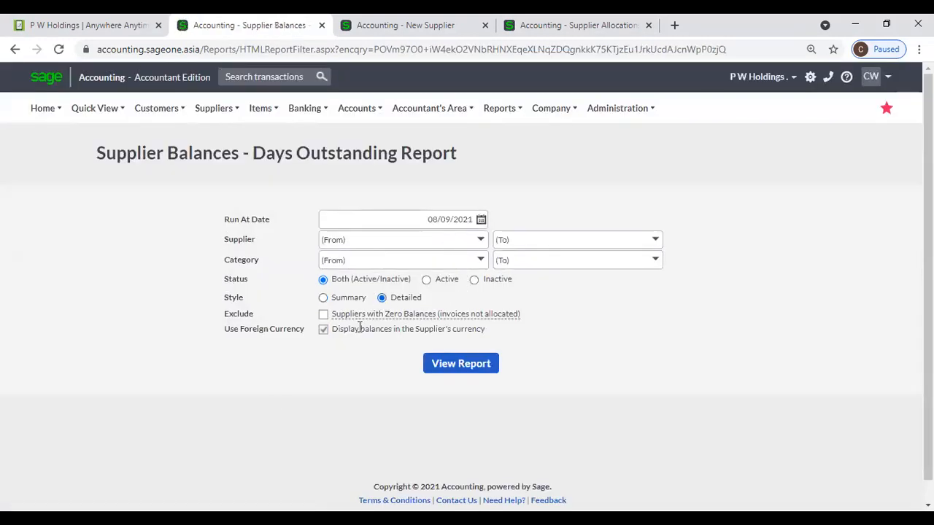
{"action": "left_click", "coordinate": [457, 364]}
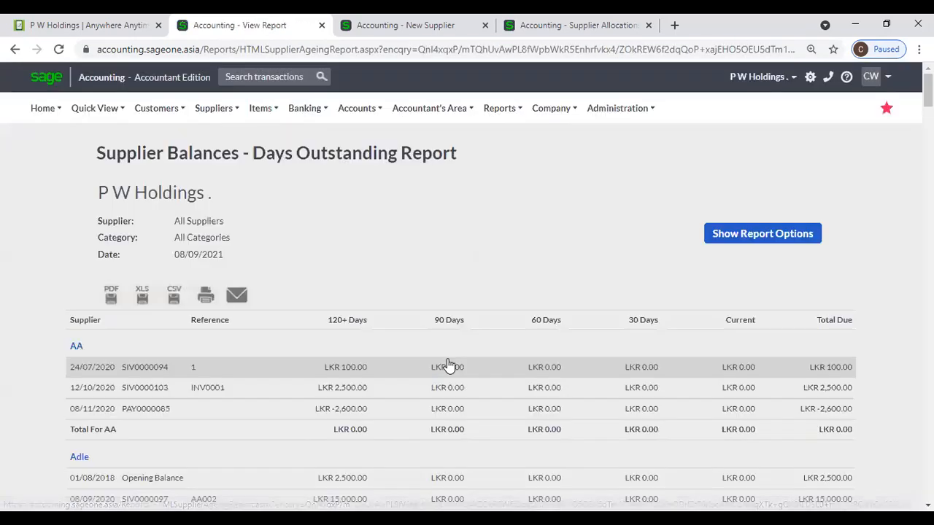
{"action": "scroll", "coordinate": [448, 364], "scroll_direction": "down", "scroll_amount": 2}
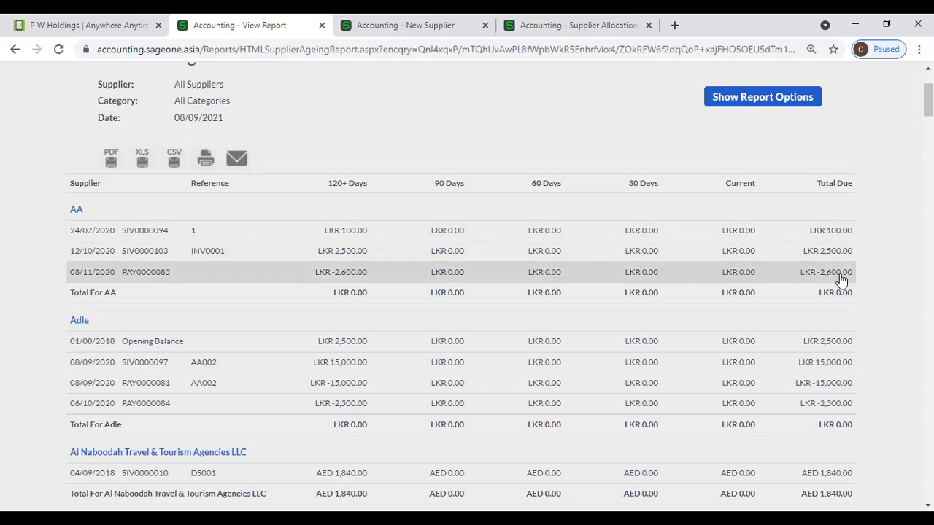
{"action": "scroll", "coordinate": [841, 279], "scroll_direction": "up", "scroll_amount": 1}
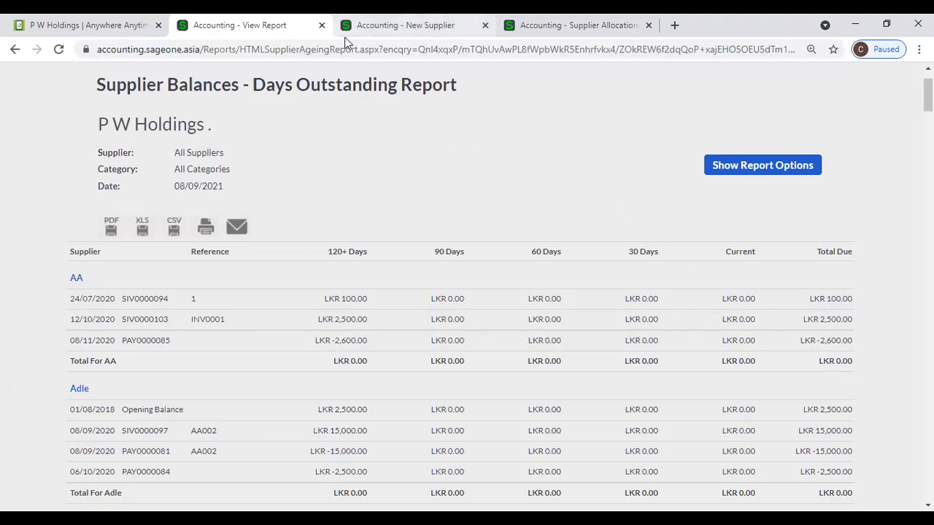
Step: Switch to the open New Supplier form and show its main supplier fields
{"action": "left_click", "coordinate": [400, 28]}
{"action": "scroll", "coordinate": [394, 209], "scroll_direction": "up", "scroll_amount": 5}
{"action": "scroll", "coordinate": [394, 210], "scroll_direction": "up", "scroll_amount": 1}
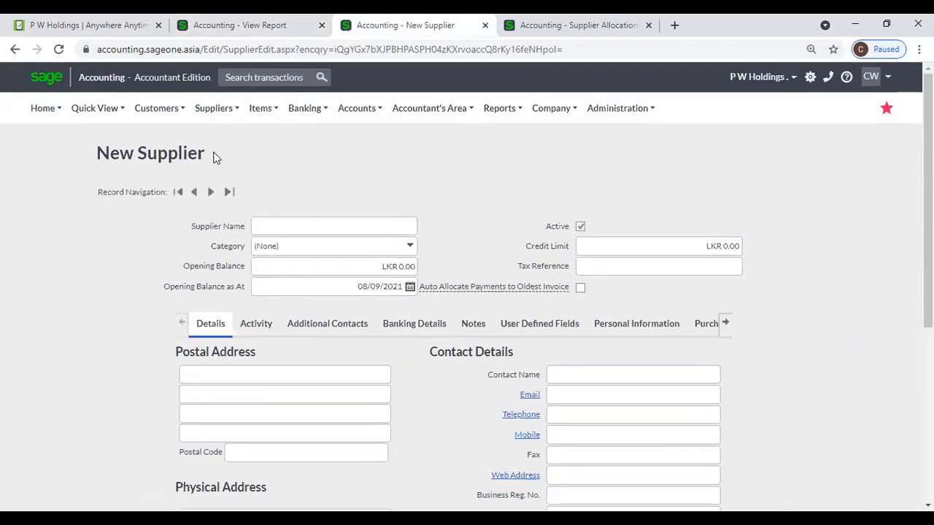
Step: Open the supplier Allocate Payments page and load the allocations for the supplier Cash
{"action": "left_click", "coordinate": [214, 108]}
{"action": "mouse_move", "coordinate": [223, 201]}
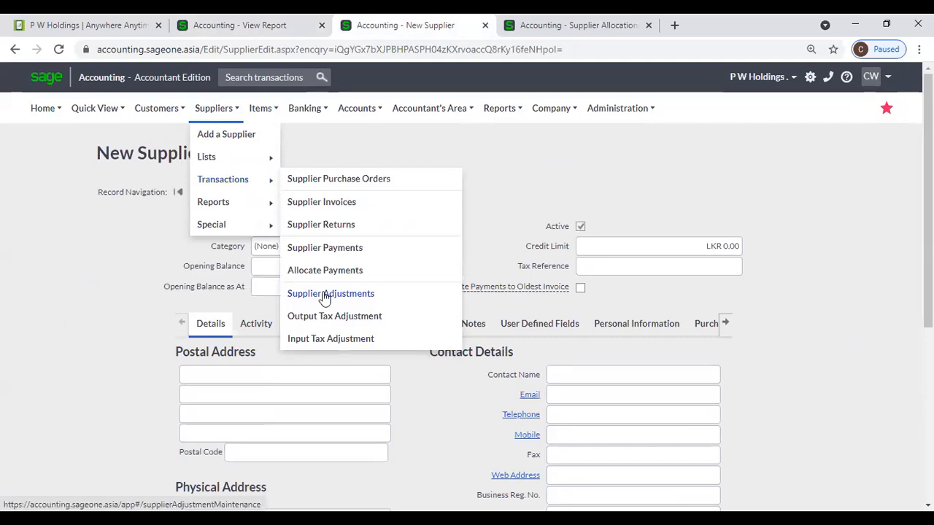
{"action": "left_click", "coordinate": [322, 271]}
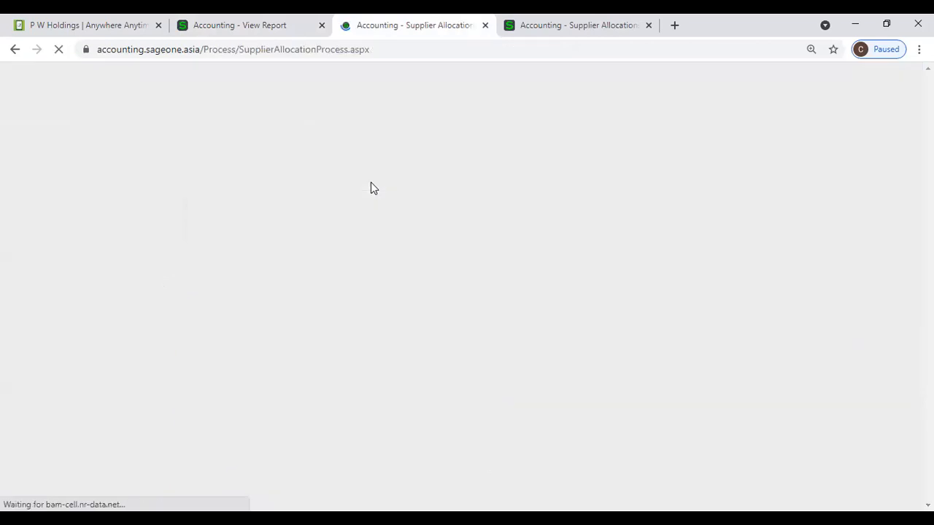
{"action": "left_click", "coordinate": [297, 196]}
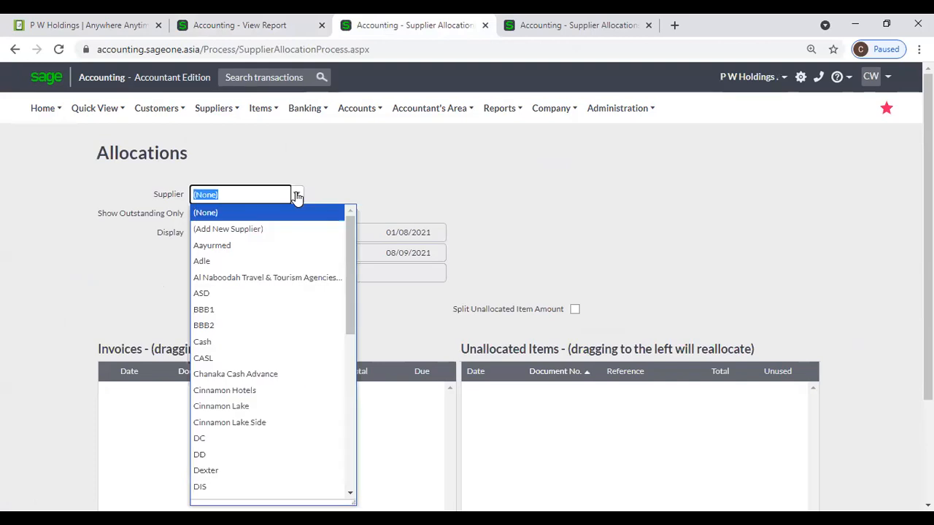
{"action": "type", "text": "Aa"}
{"action": "key", "text": "BackSpace"}
{"action": "key", "text": "BackSpace"}
{"action": "key", "text": "BackSpace"}
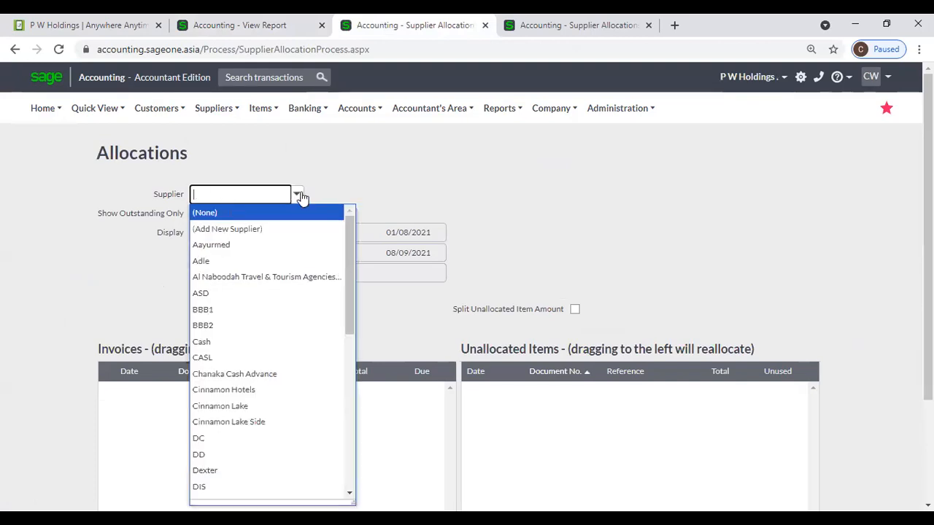
{"action": "left_click", "coordinate": [271, 341]}
{"action": "left_click", "coordinate": [274, 312]}
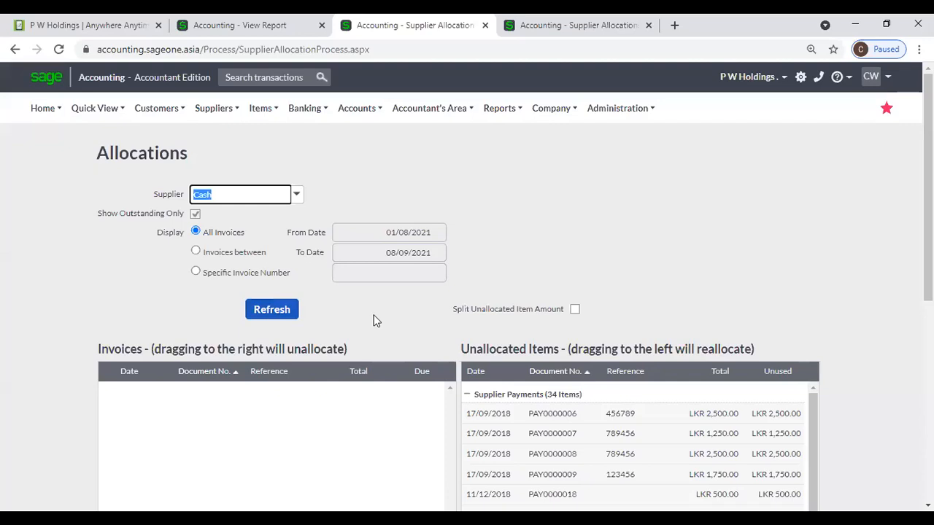
Step: Change the supplier to P W Holdings and load its outstanding invoices and unallocated items, discarding unsaved changes
{"action": "left_click", "coordinate": [299, 197]}
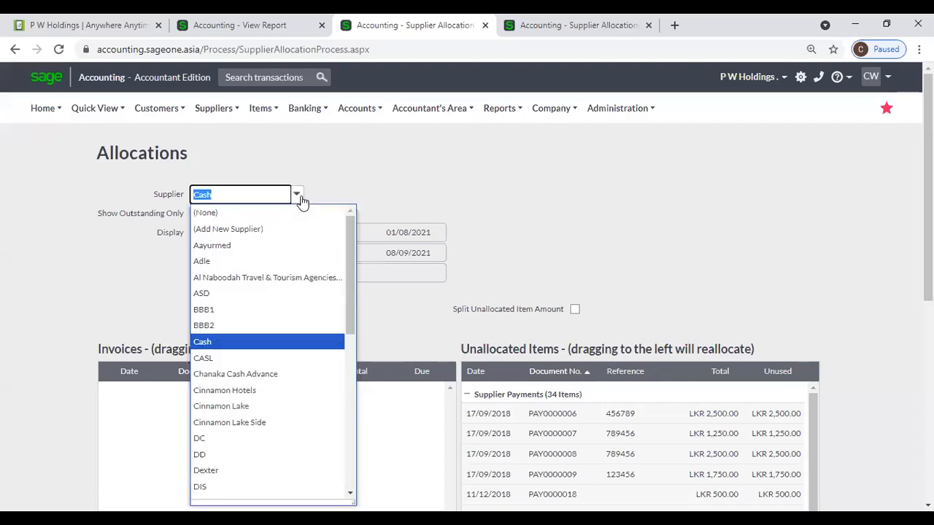
{"action": "type", "text": "p"}
{"action": "left_click", "coordinate": [287, 216]}
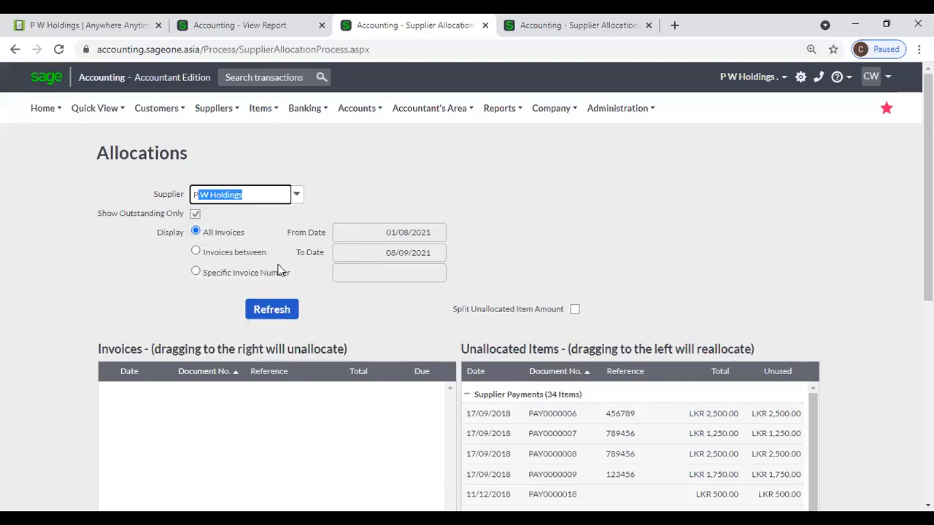
{"action": "left_click", "coordinate": [277, 308]}
{"action": "left_click", "coordinate": [441, 313]}
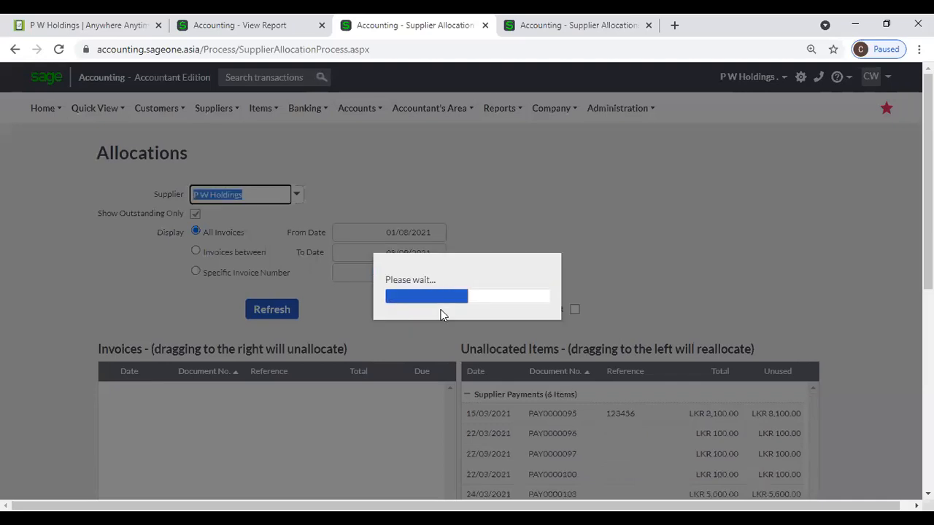
{"action": "scroll", "coordinate": [475, 299], "scroll_direction": "down", "scroll_amount": 2}
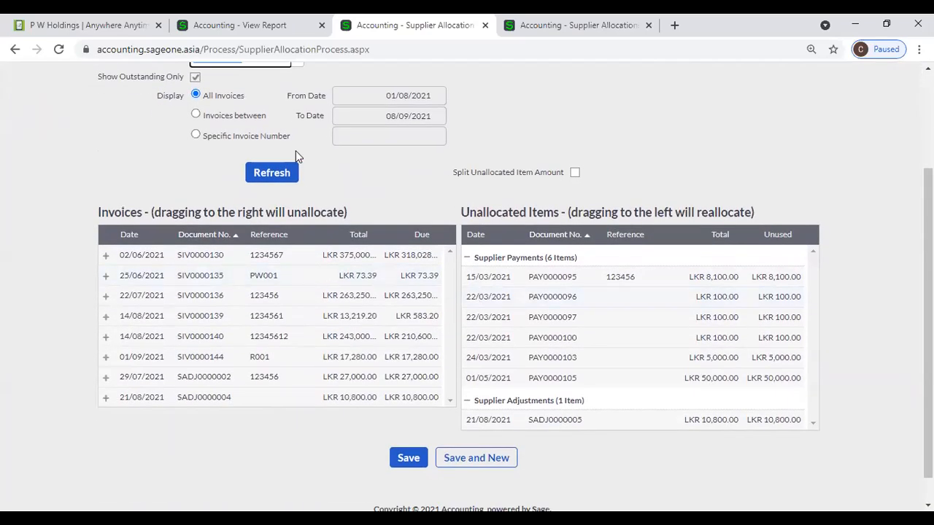
{"action": "scroll", "coordinate": [296, 158], "scroll_direction": "up", "scroll_amount": 1}
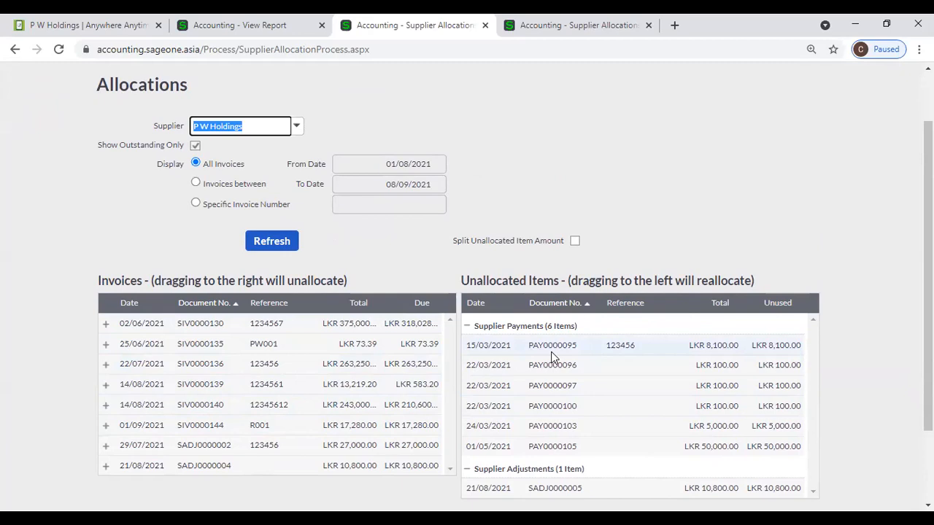
{"action": "scroll", "coordinate": [615, 373], "scroll_direction": "down", "scroll_amount": 1}
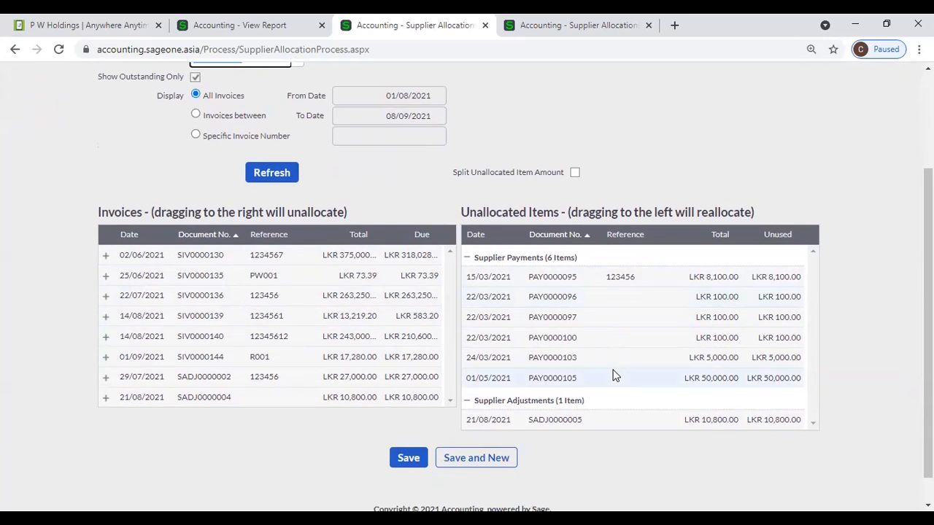
{"action": "scroll", "coordinate": [616, 375], "scroll_direction": "up", "scroll_amount": 1}
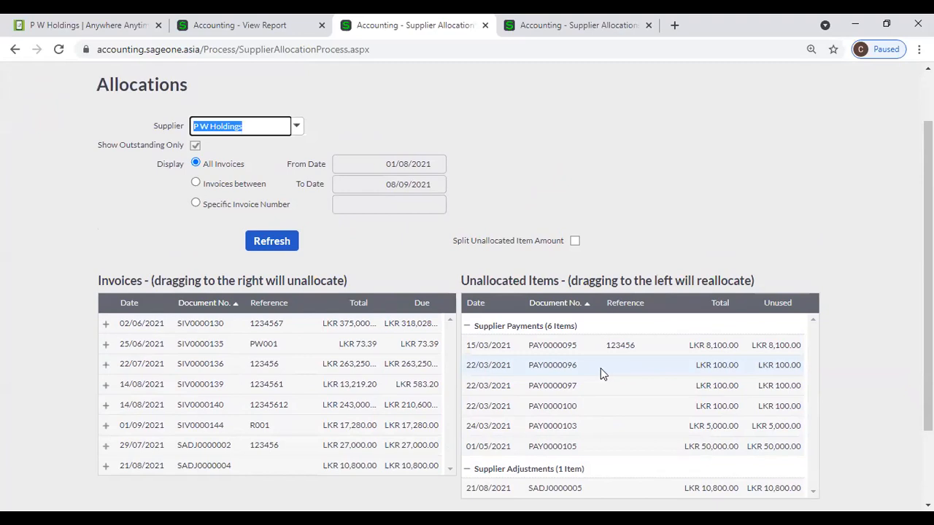
Step: Allocate payments PAY0000095, PAY0000105, PAY0000103 and PAY0000100 to invoice SIV0000130
{"action": "left_click_drag", "start_coordinate": [532, 352], "coordinate": [416, 329]}
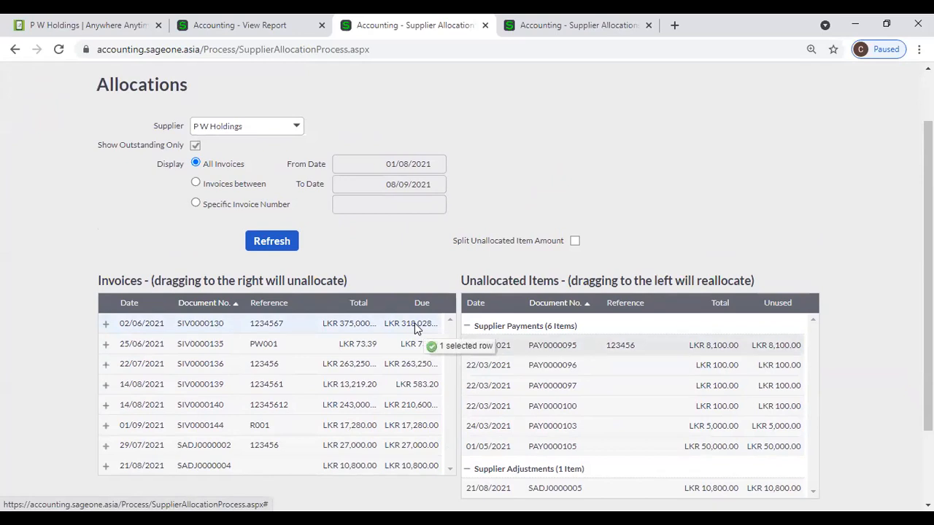
{"action": "left_click_drag", "start_coordinate": [415, 323], "coordinate": [415, 323]}
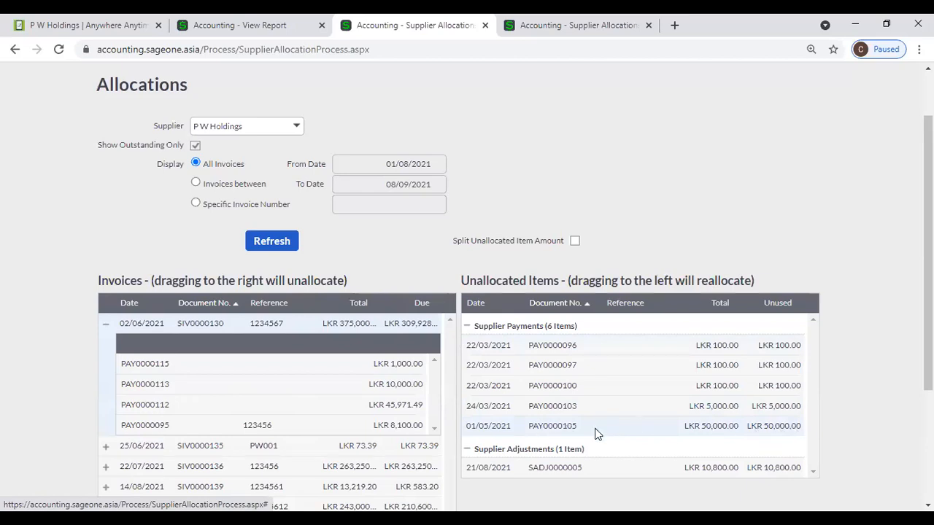
{"action": "left_click_drag", "start_coordinate": [596, 433], "coordinate": [389, 325]}
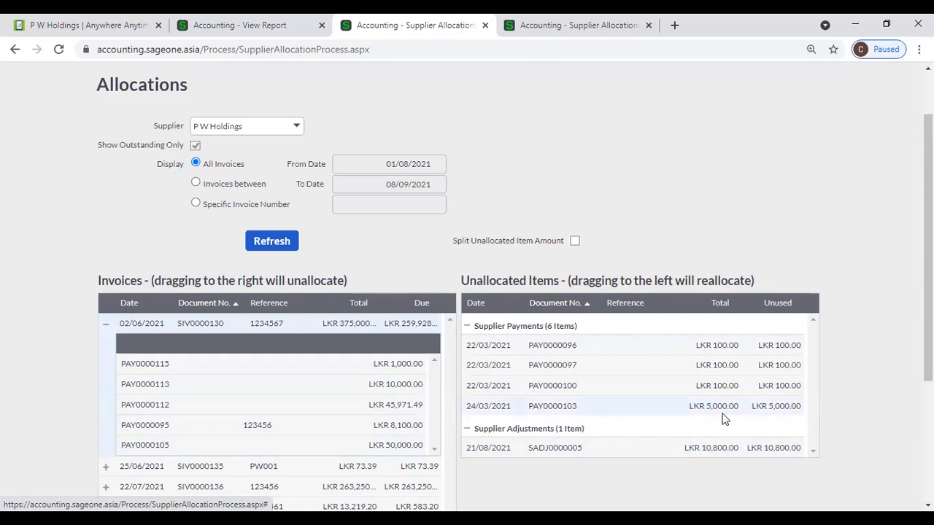
{"action": "left_click_drag", "start_coordinate": [724, 416], "coordinate": [405, 346]}
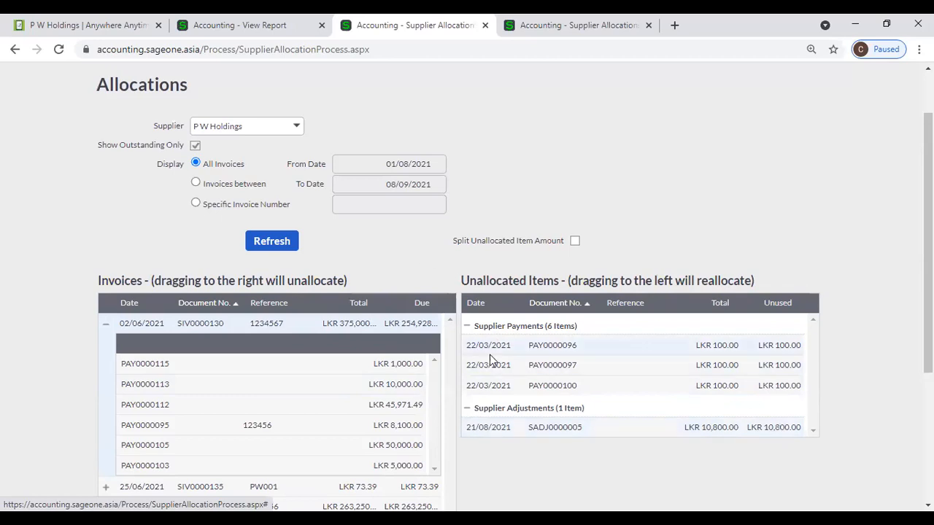
{"action": "left_click_drag", "start_coordinate": [621, 387], "coordinate": [419, 326]}
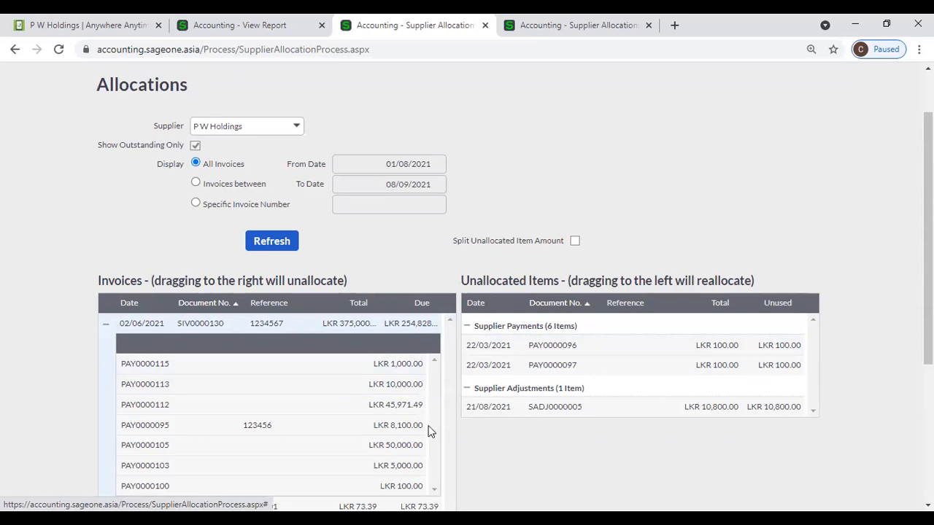
Step: Unallocate payments PAY0000105, PAY0000103 and PAY0000113 from invoice SIV0000130
{"action": "left_click_drag", "start_coordinate": [407, 452], "coordinate": [533, 372]}
{"action": "left_click_drag", "start_coordinate": [386, 447], "coordinate": [537, 369]}
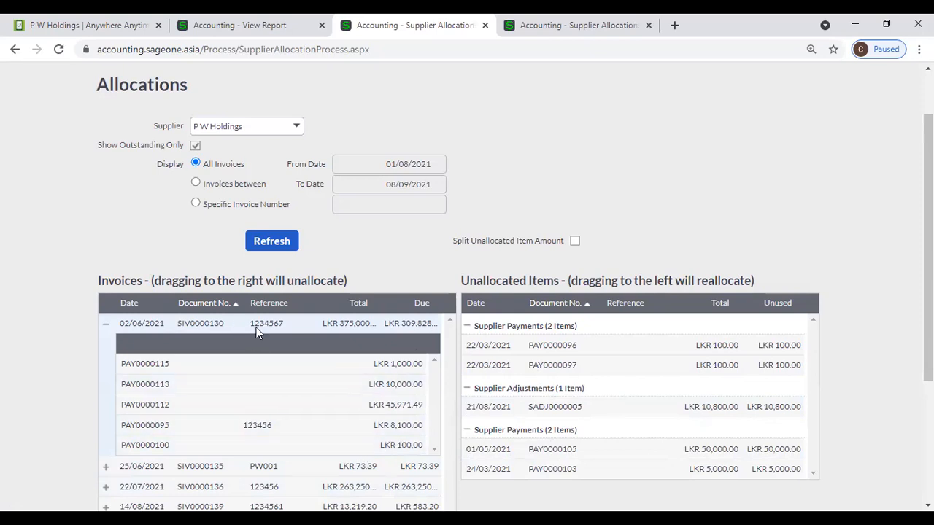
{"action": "left_click_drag", "start_coordinate": [360, 386], "coordinate": [549, 385]}
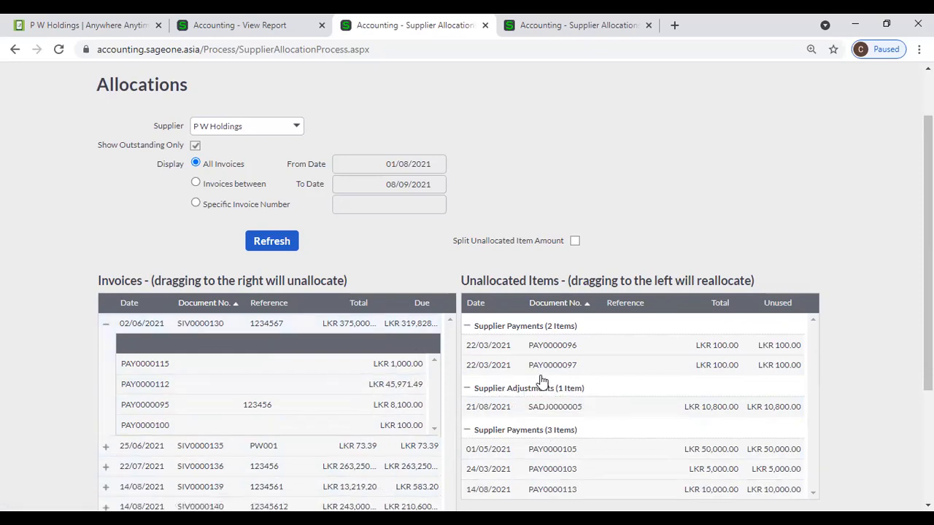
Step: Allocate payment PAY0000113 to invoice SIV0000136, then unallocate it again
{"action": "scroll", "coordinate": [668, 383], "scroll_direction": "down", "scroll_amount": 1}
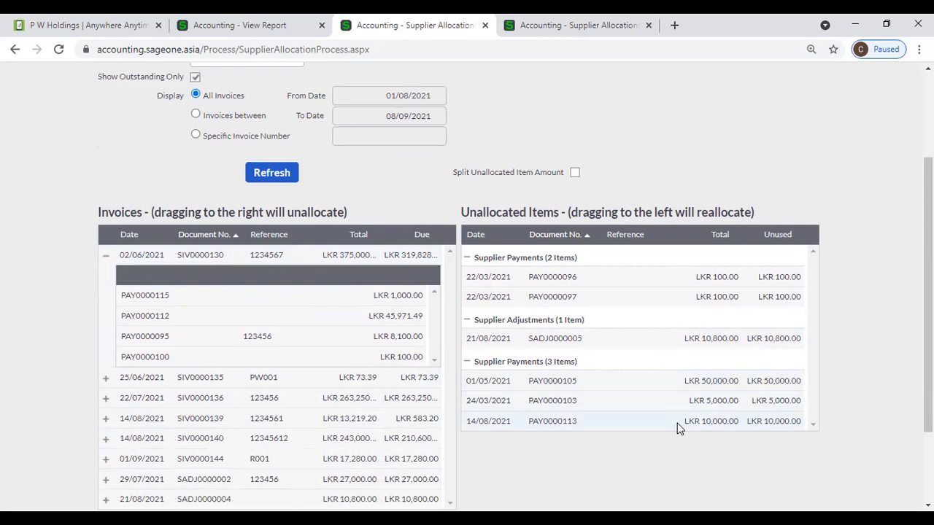
{"action": "left_click_drag", "start_coordinate": [677, 429], "coordinate": [388, 399]}
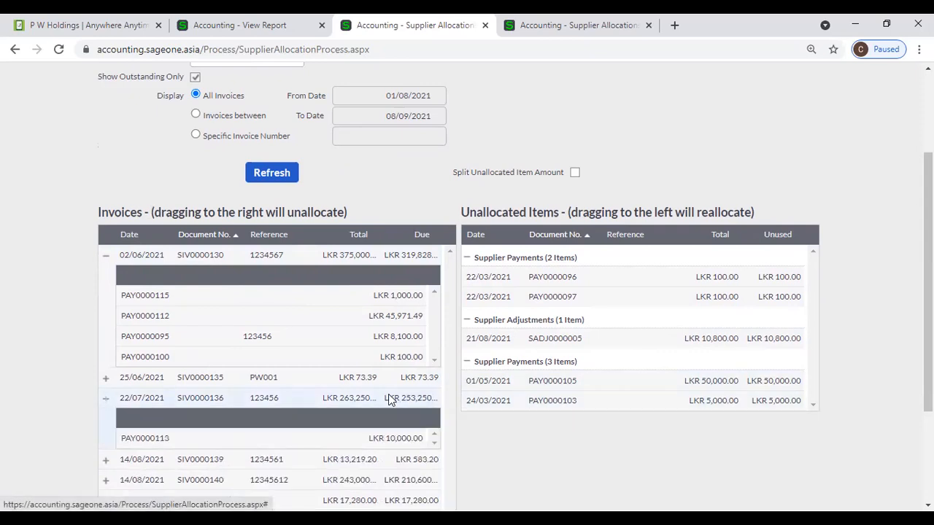
{"action": "left_click_drag", "start_coordinate": [239, 445], "coordinate": [609, 394]}
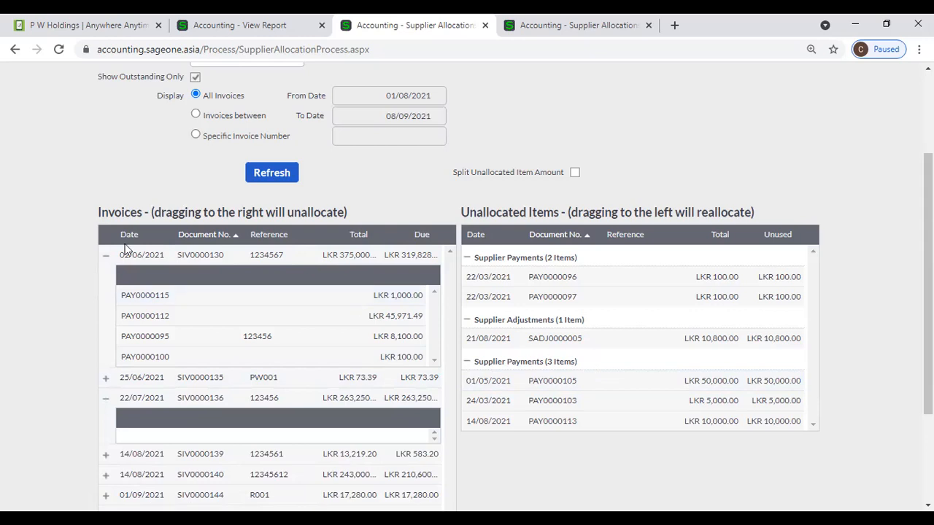
Step: Collapse the allocation details of invoices SIV0000130 and SIV0000136, and sort the invoices by amount due in ascending order
{"action": "left_click", "coordinate": [104, 255]}
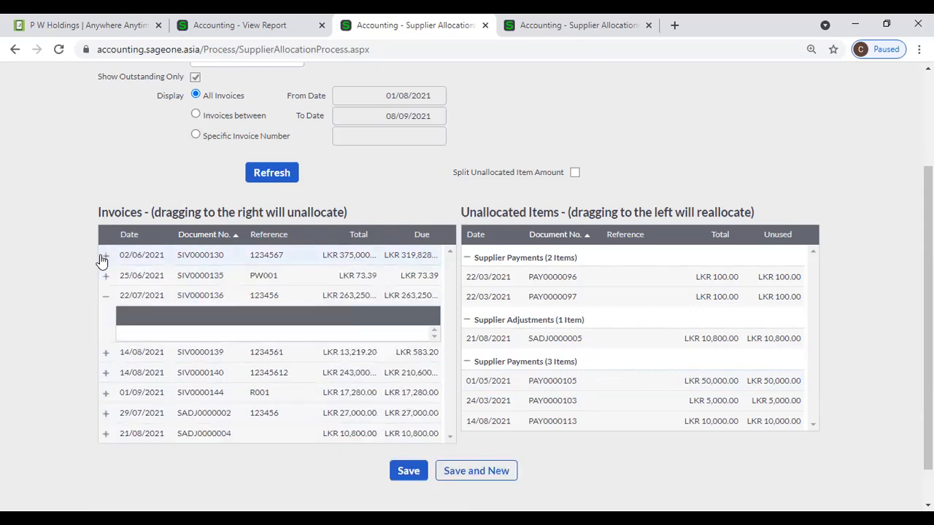
{"action": "left_click", "coordinate": [105, 296]}
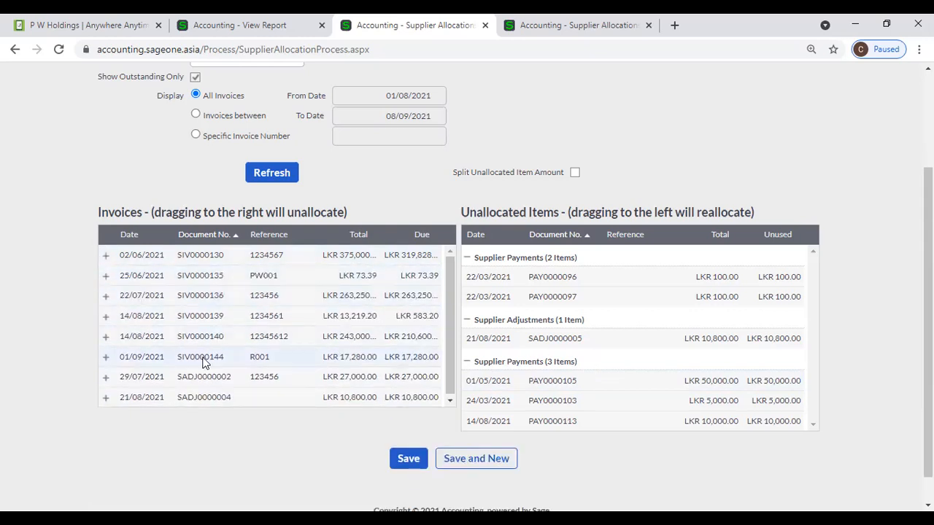
{"action": "scroll", "coordinate": [204, 362], "scroll_direction": "up", "scroll_amount": 1}
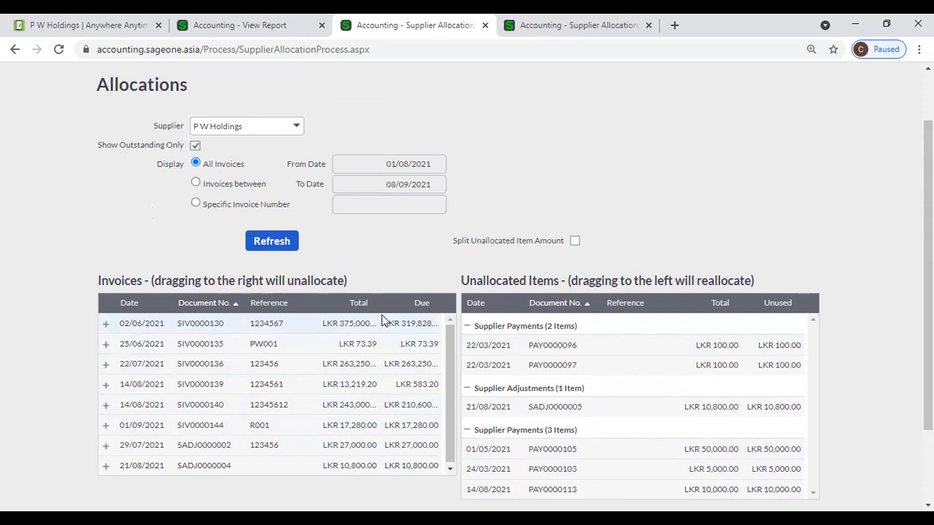
{"action": "left_click", "coordinate": [421, 303]}
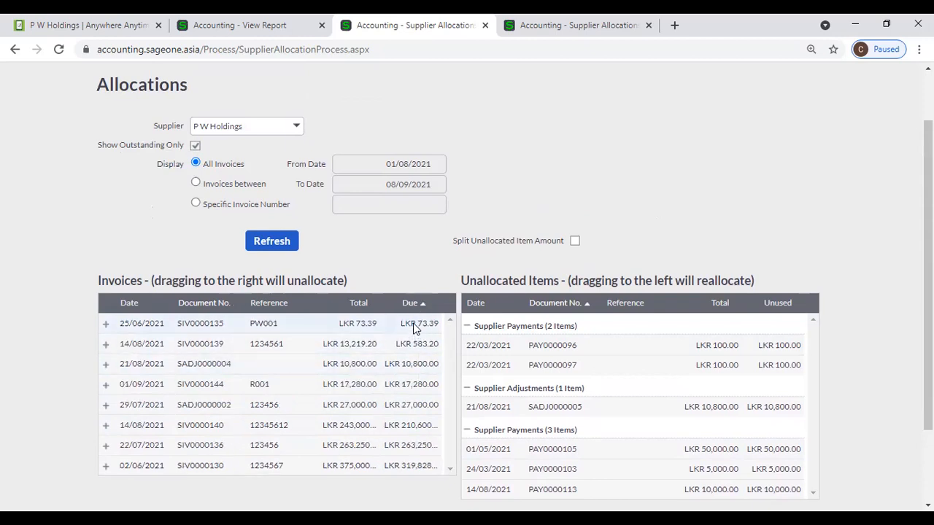
{"action": "scroll", "coordinate": [413, 382], "scroll_direction": "down", "scroll_amount": 2}
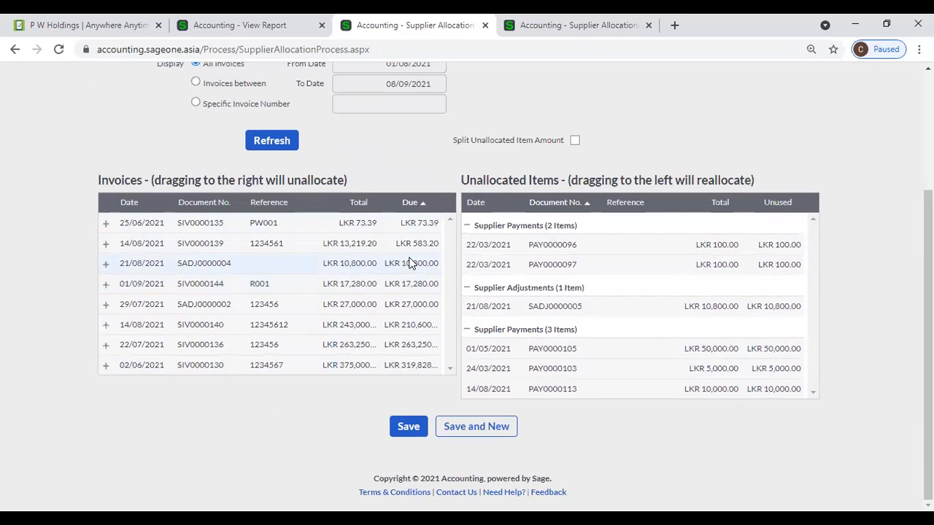
{"action": "scroll", "coordinate": [411, 262], "scroll_direction": "up", "scroll_amount": 1}
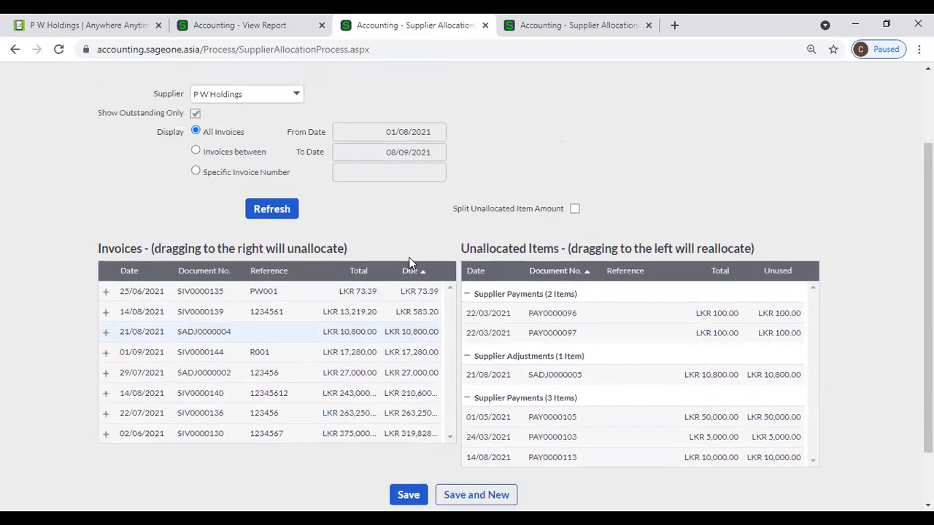
Step: Turn off Show Outstanding Only and reload all P W Holdings invoices, discarding the unsaved allocations
{"action": "left_click", "coordinate": [195, 113]}
{"action": "left_click", "coordinate": [269, 215]}
{"action": "left_click", "coordinate": [443, 313]}
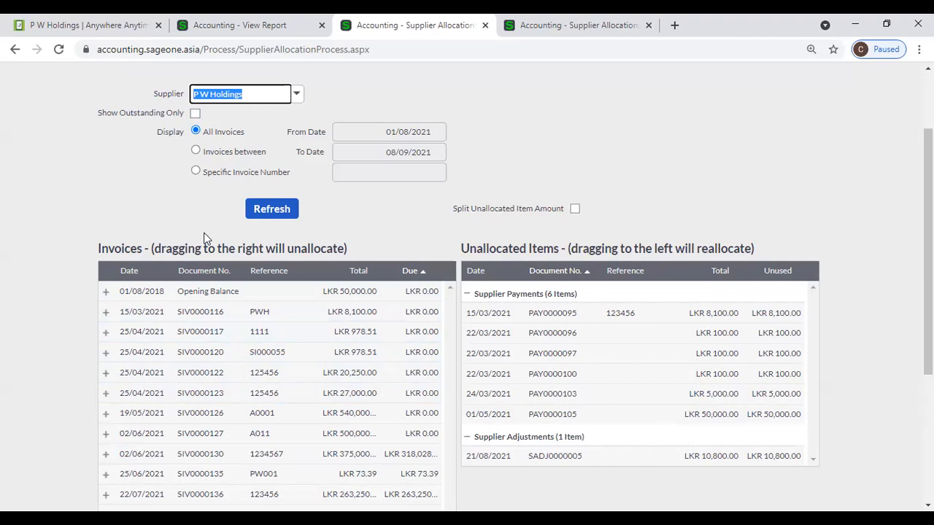
{"action": "left_click", "coordinate": [194, 130]}
{"action": "left_click", "coordinate": [285, 210]}
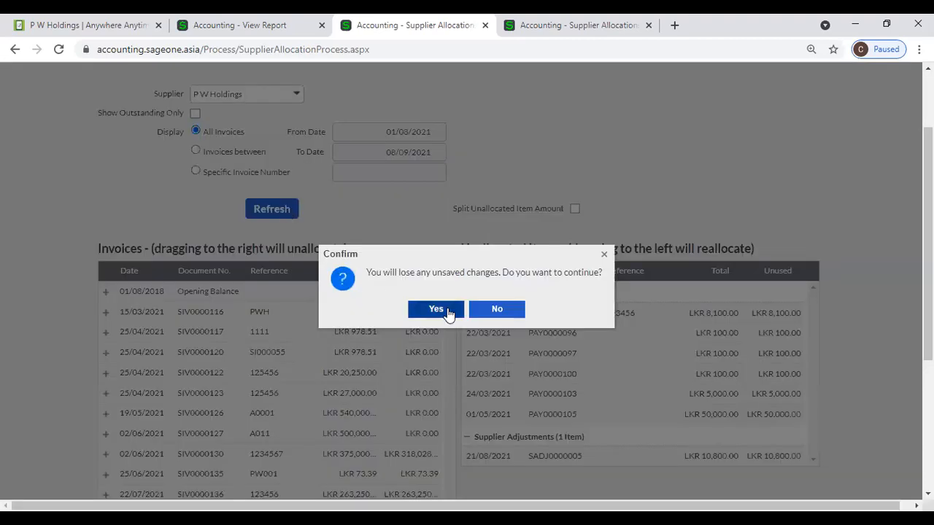
{"action": "left_click", "coordinate": [443, 310]}
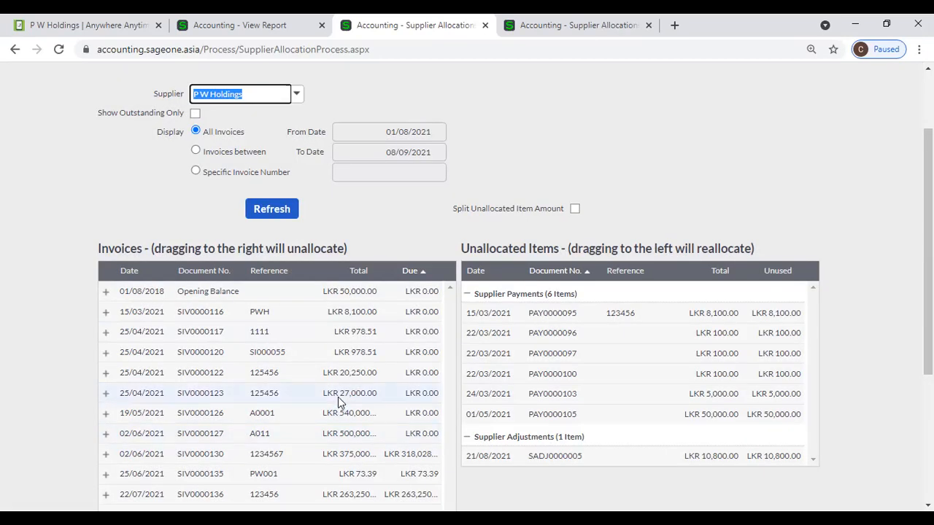
Step: Limit the display to invoices between 01/08/2021 and 08/09/2021, reload the list and sort it by date in ascending order
{"action": "left_click", "coordinate": [199, 150]}
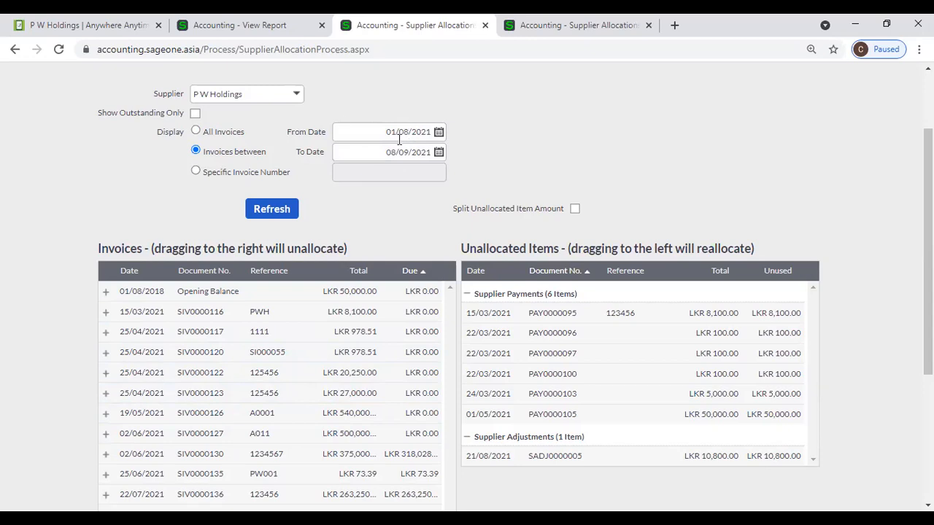
{"action": "left_click", "coordinate": [279, 211]}
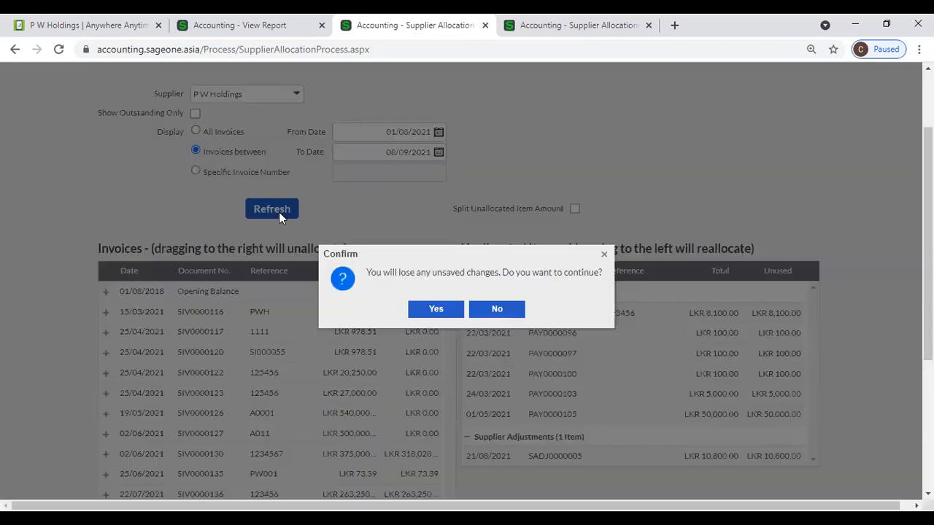
{"action": "left_click", "coordinate": [427, 308]}
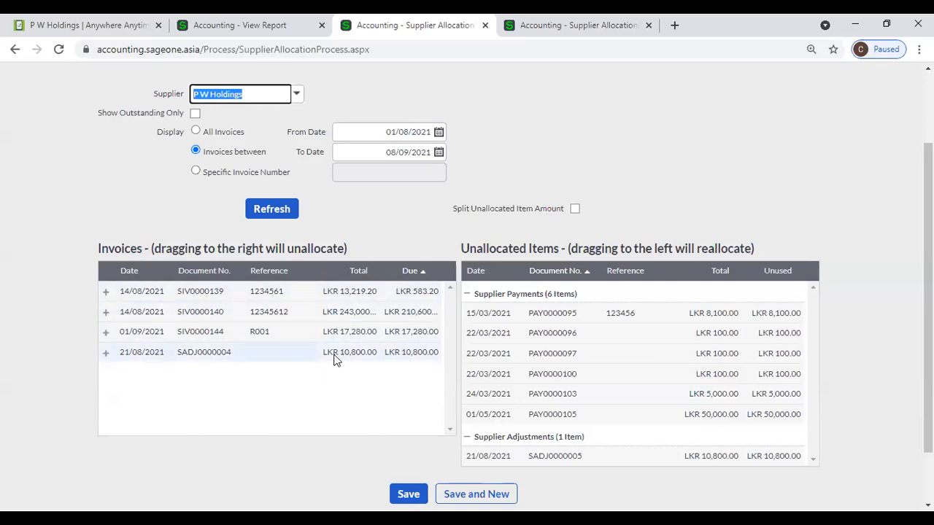
{"action": "left_click", "coordinate": [149, 269]}
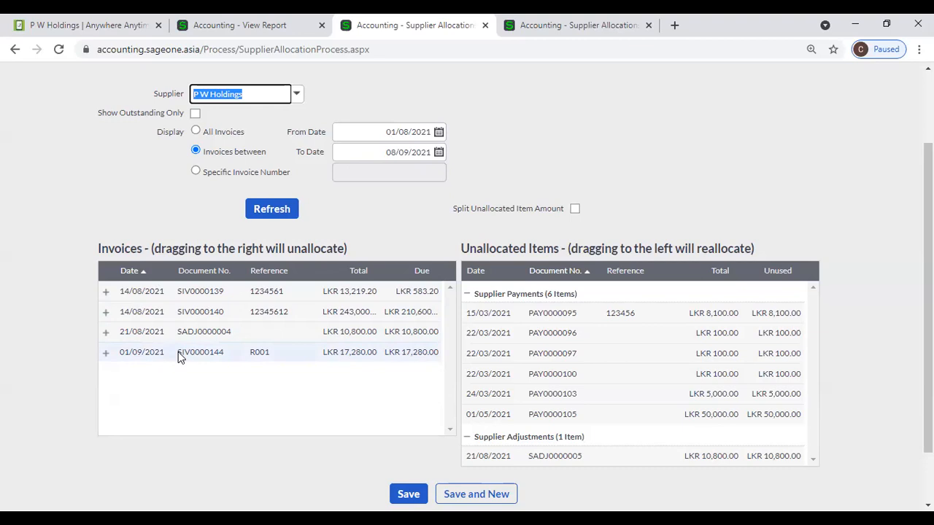
Step: Limit the display to the specific invoice number SIV0000144 and reload the list, discarding unsaved changes
{"action": "left_click", "coordinate": [196, 172]}
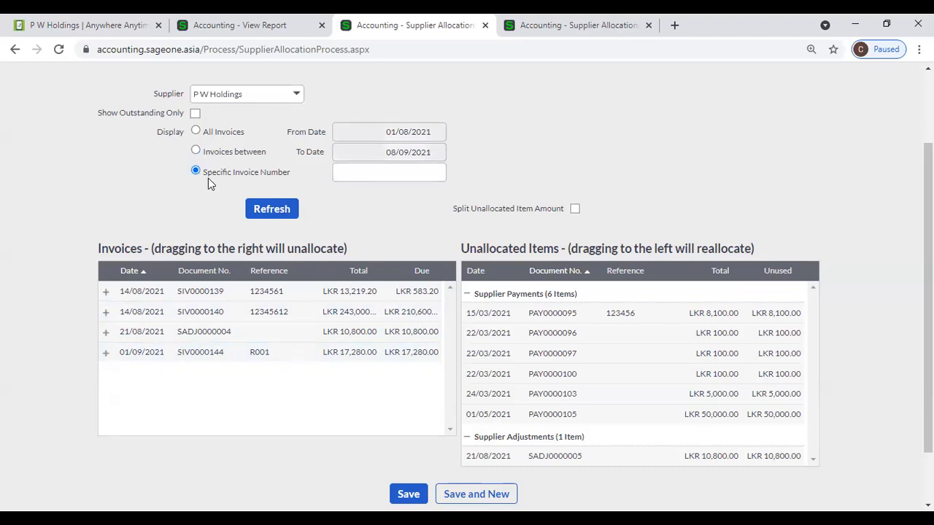
{"action": "left_click", "coordinate": [339, 173]}
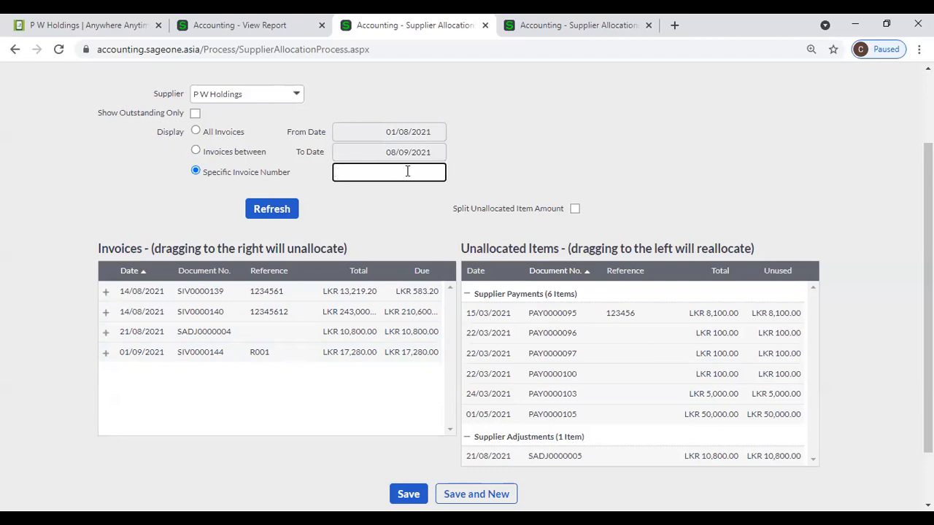
{"action": "type", "text": "SIV0000144"}
{"action": "left_click", "coordinate": [270, 207]}
{"action": "left_click", "coordinate": [437, 305]}
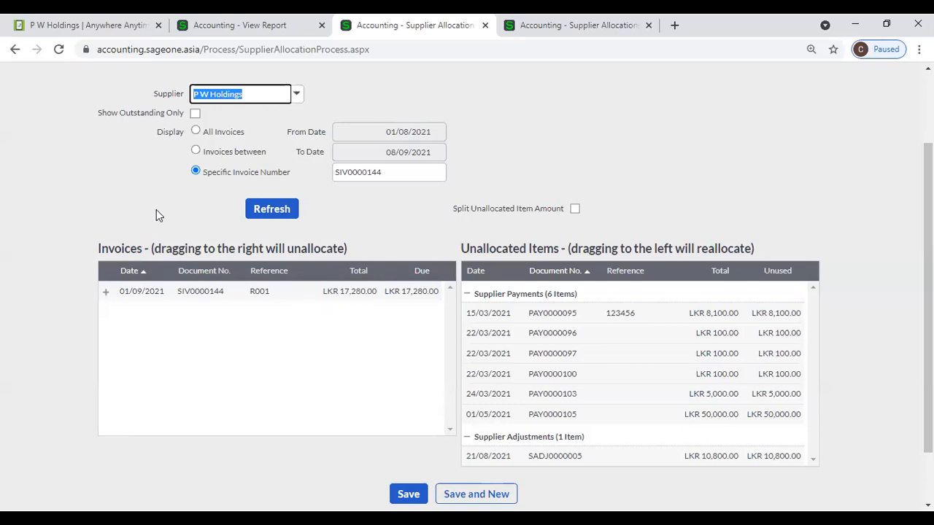
{"action": "left_click", "coordinate": [185, 199]}
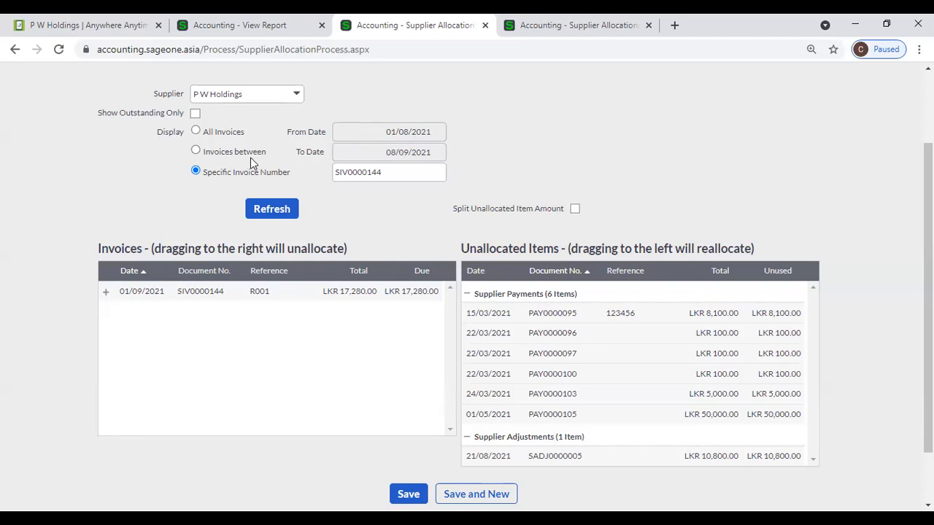
Step: Switch the display back to all invoices and reload the P W Holdings list, discarding unsaved changes
{"action": "left_click", "coordinate": [196, 152]}
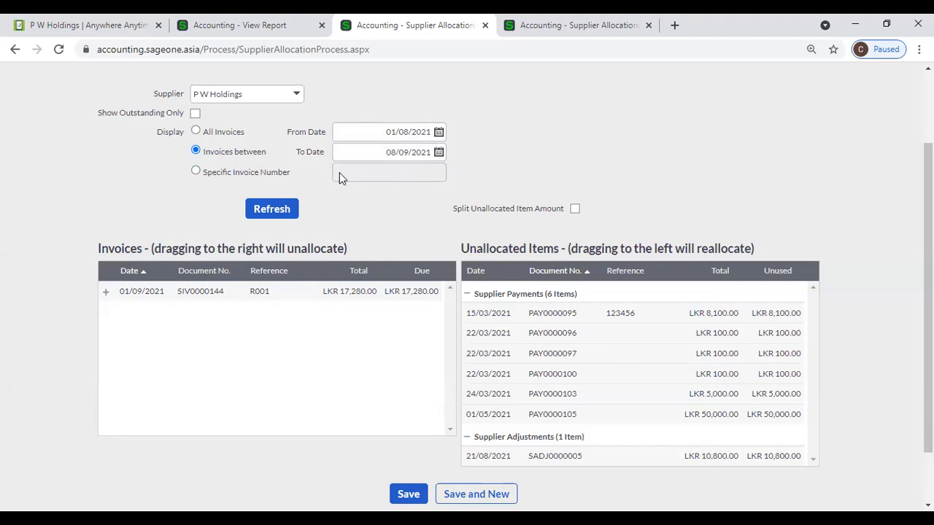
{"action": "left_click", "coordinate": [195, 132]}
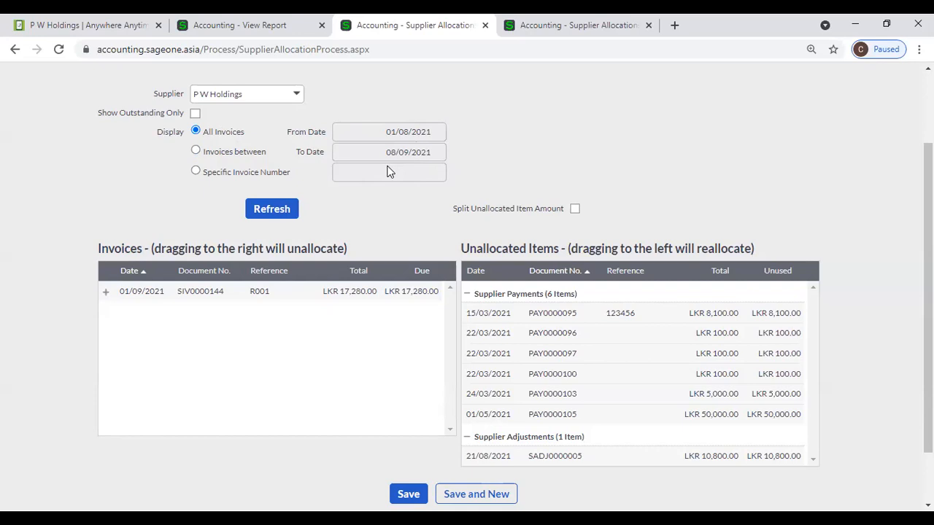
{"action": "scroll", "coordinate": [394, 173], "scroll_direction": "up", "scroll_amount": 2}
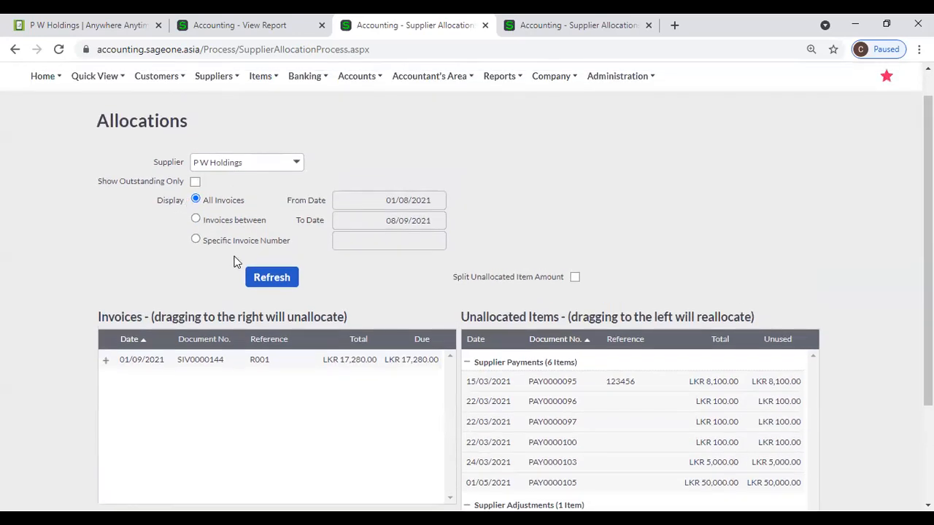
{"action": "left_click", "coordinate": [271, 281]}
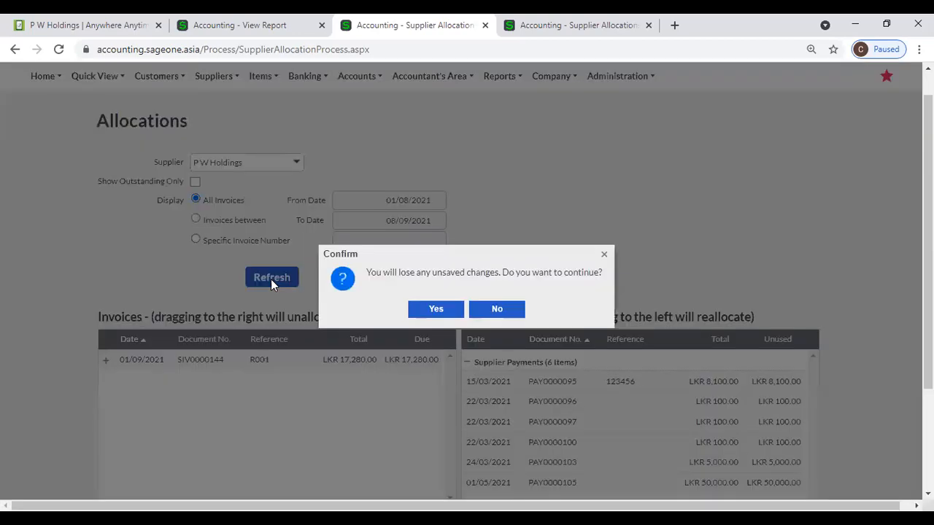
{"action": "left_click", "coordinate": [440, 308]}
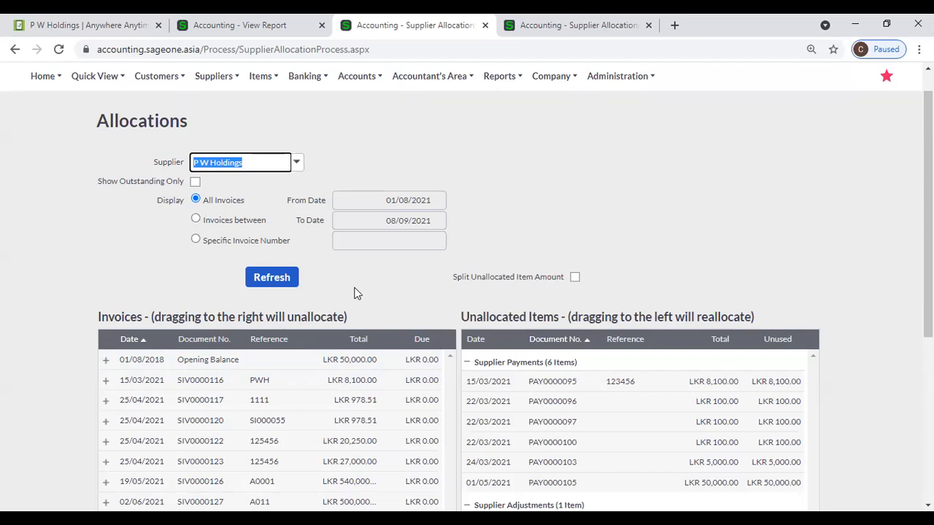
{"action": "scroll", "coordinate": [357, 293], "scroll_direction": "down", "scroll_amount": 1}
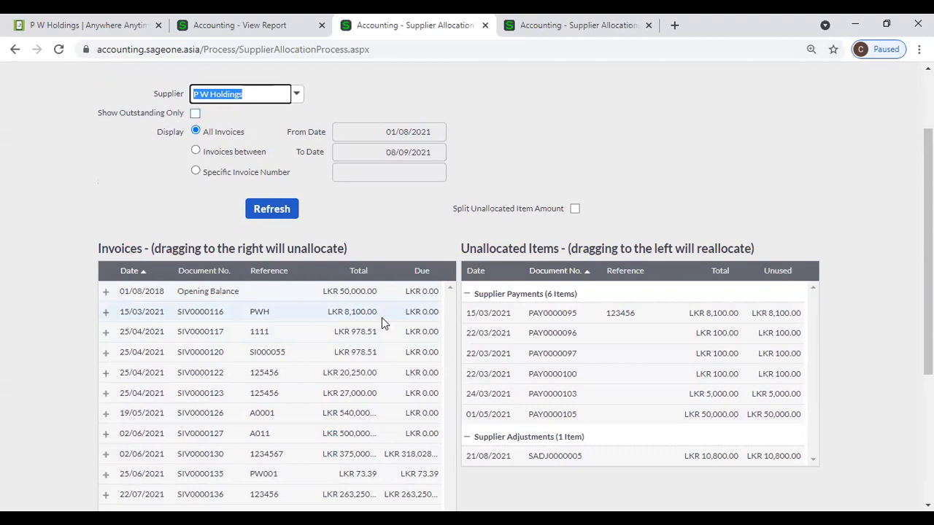
Step: Check the allocations of invoice SIV0000116, and unallocate payment PAY0000108 from invoice SIV0000120
{"action": "left_click", "coordinate": [106, 312]}
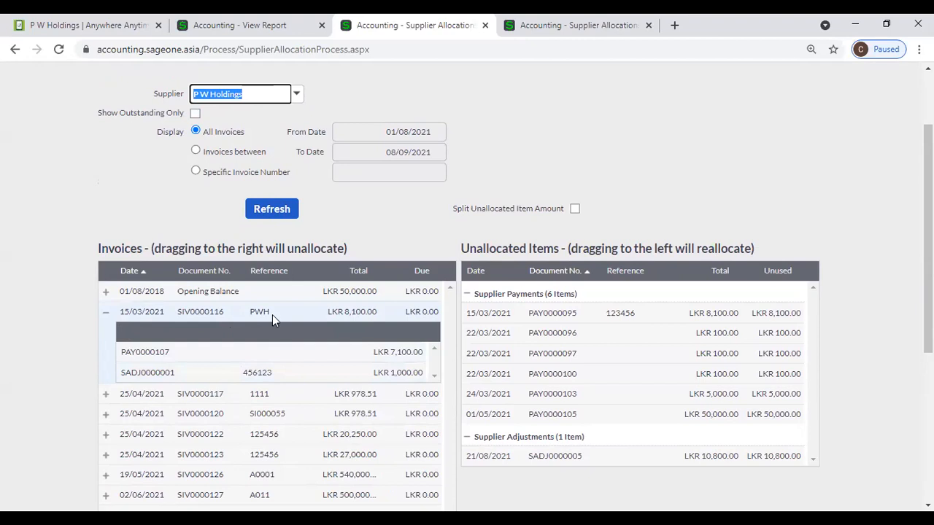
{"action": "left_click", "coordinate": [107, 313]}
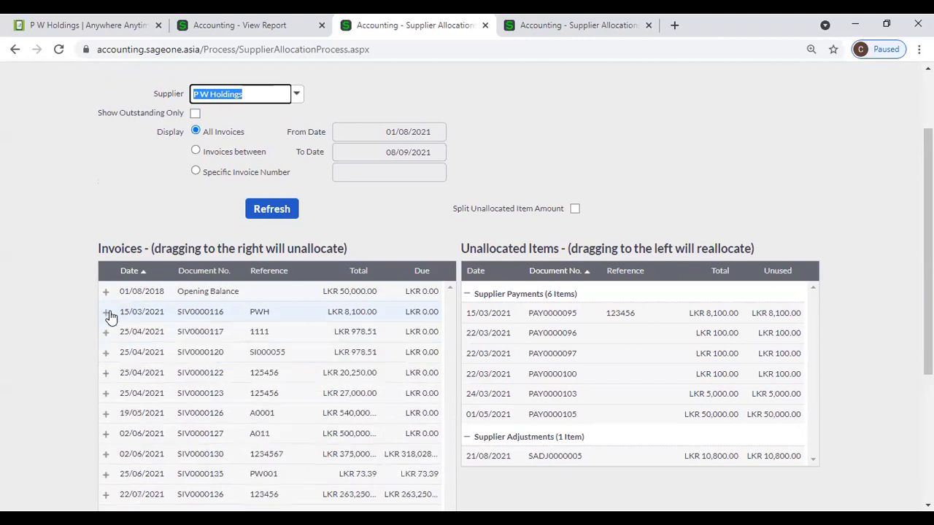
{"action": "left_click", "coordinate": [105, 355]}
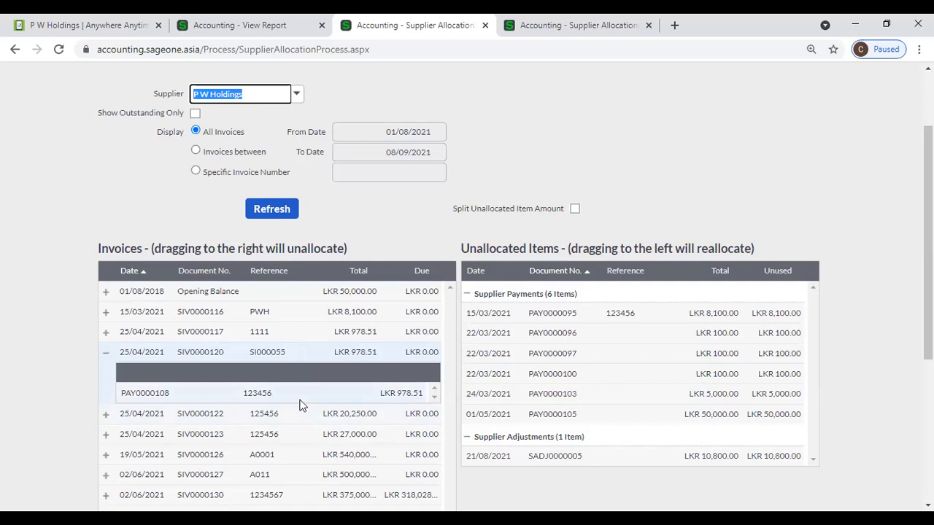
{"action": "left_click_drag", "start_coordinate": [290, 396], "coordinate": [574, 380]}
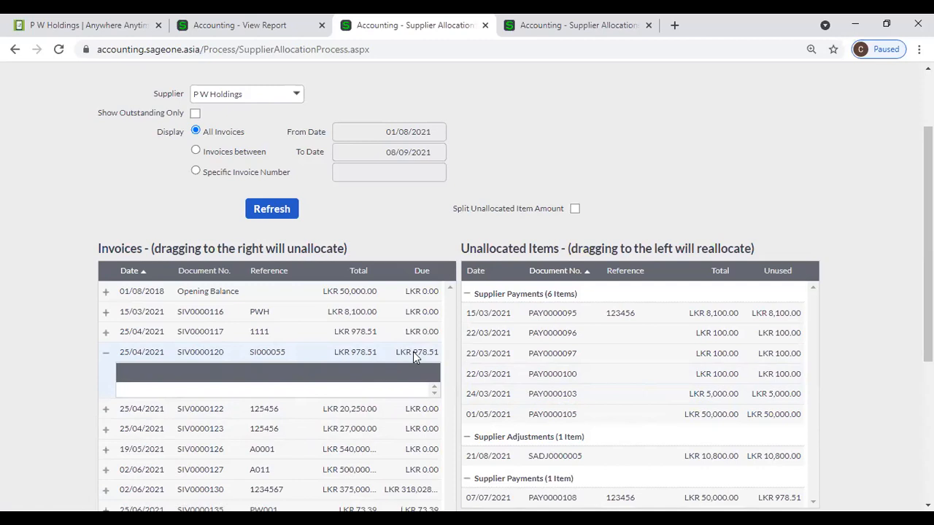
{"action": "left_click", "coordinate": [105, 353]}
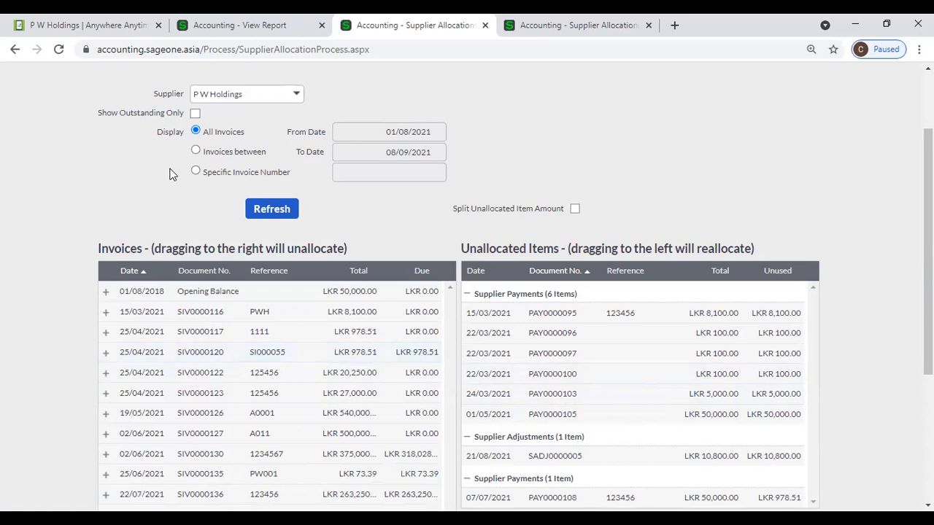
Step: Turn on Show Outstanding Only and reload the P W Holdings invoices, discarding the unsaved unallocation
{"action": "left_click", "coordinate": [262, 209]}
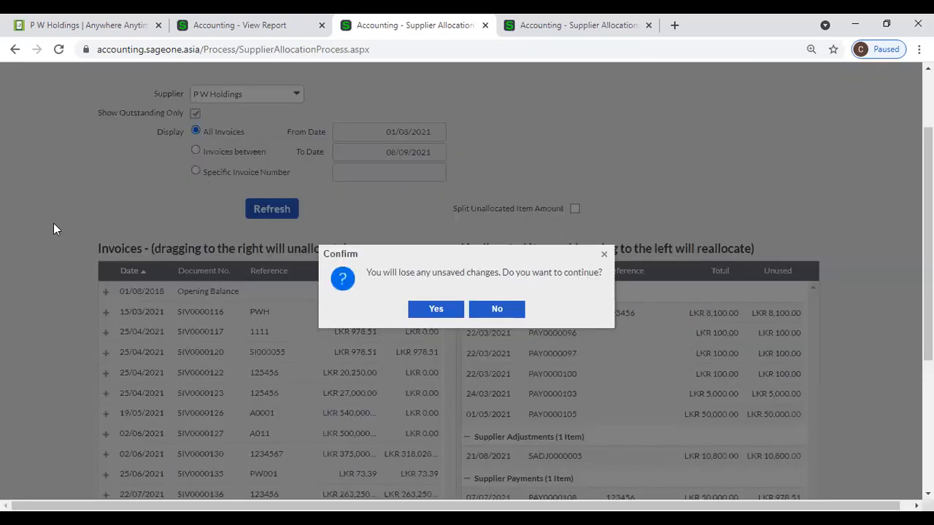
{"action": "left_click", "coordinate": [444, 314]}
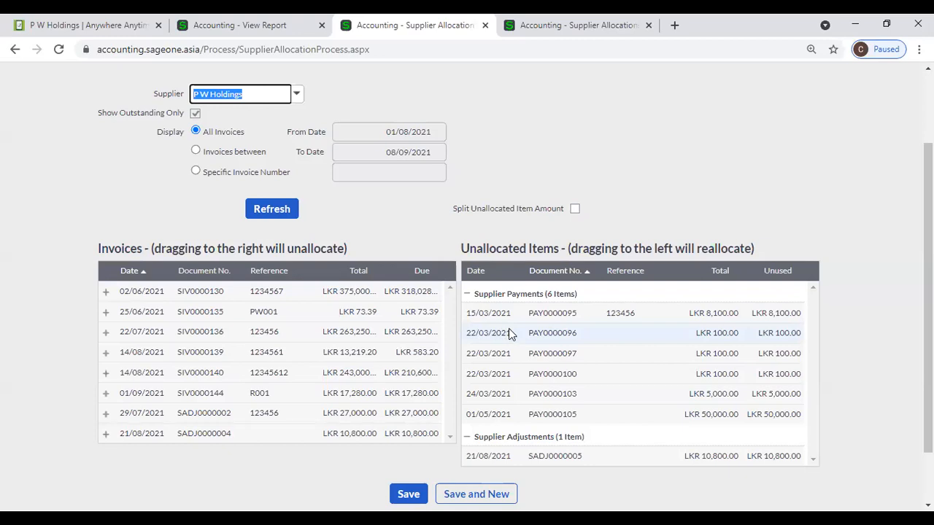
Step: Allocate payments PAY0000095 and PAY0000096 to invoice SIV0000130, and unallocate PAY0000095 again
{"action": "left_click_drag", "start_coordinate": [508, 313], "coordinate": [421, 297]}
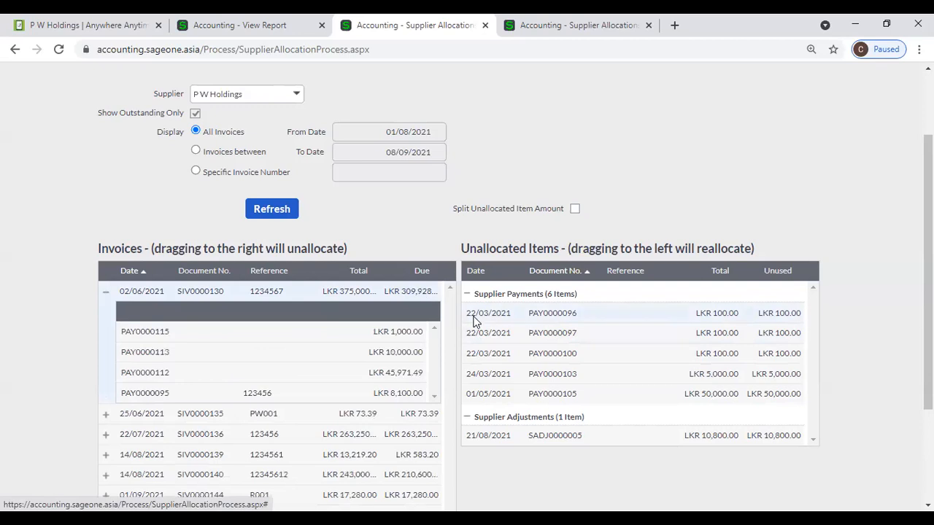
{"action": "left_click_drag", "start_coordinate": [497, 316], "coordinate": [398, 293]}
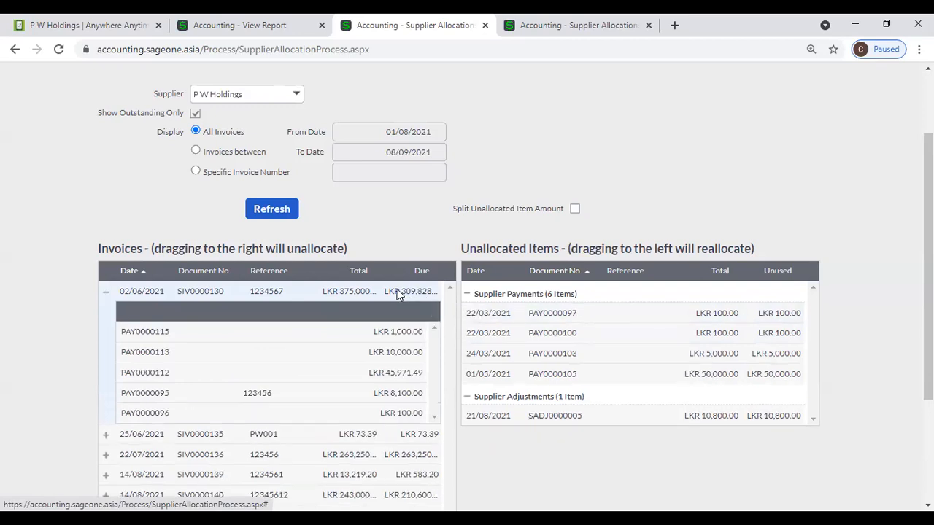
{"action": "left_click_drag", "start_coordinate": [413, 391], "coordinate": [569, 361]}
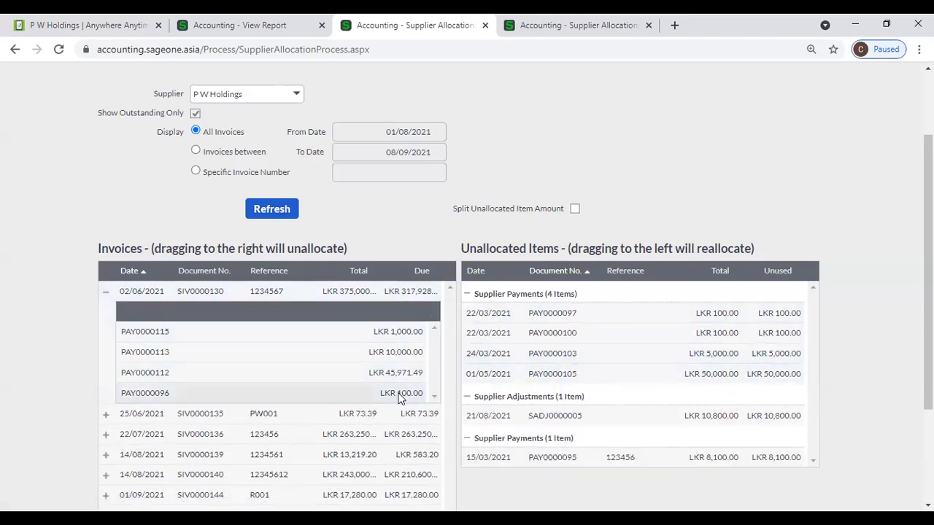
{"action": "left_click", "coordinate": [106, 297]}
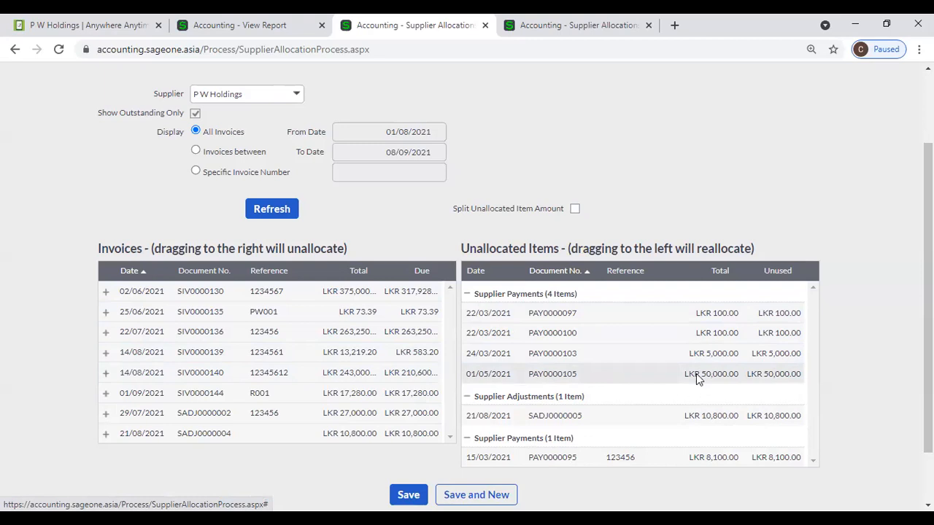
Step: Allocate payment PAY0000105 across invoice SIV0000144 and supplier adjustments SADJ0000002 and SADJ0000004
{"action": "left_click_drag", "start_coordinate": [696, 374], "coordinate": [430, 393]}
{"action": "left_click_drag", "start_coordinate": [609, 376], "coordinate": [399, 460]}
{"action": "scroll", "coordinate": [463, 398], "scroll_direction": "down", "scroll_amount": 1}
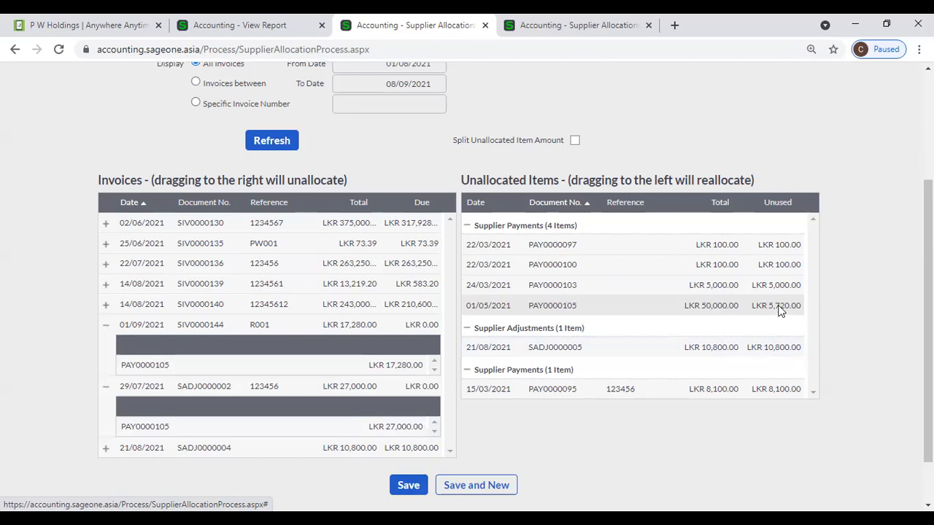
{"action": "left_click_drag", "start_coordinate": [705, 309], "coordinate": [417, 440]}
{"action": "scroll", "coordinate": [476, 394], "scroll_direction": "down", "scroll_amount": 1}
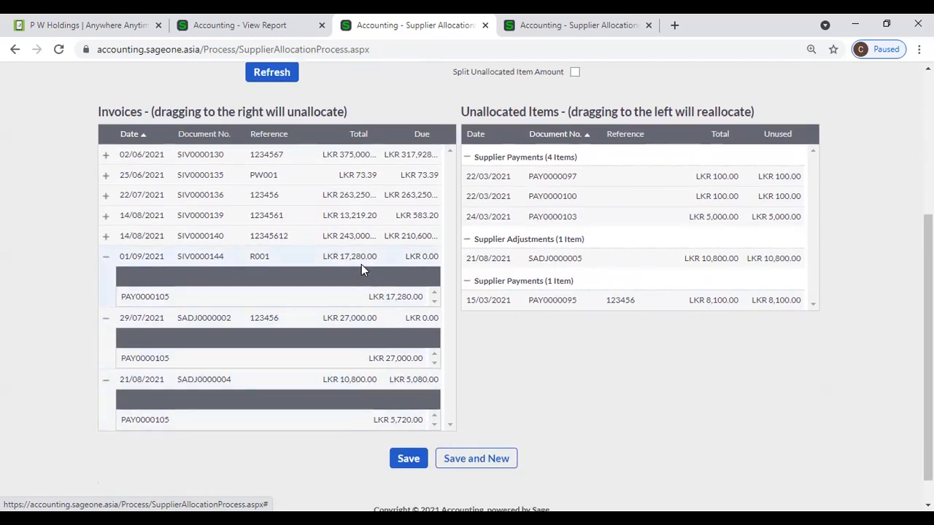
Step: Unallocate payment PAY0000105 from SIV0000144, SADJ0000002 and SADJ0000004, and collapse their allocation details
{"action": "left_click_drag", "start_coordinate": [384, 299], "coordinate": [574, 261]}
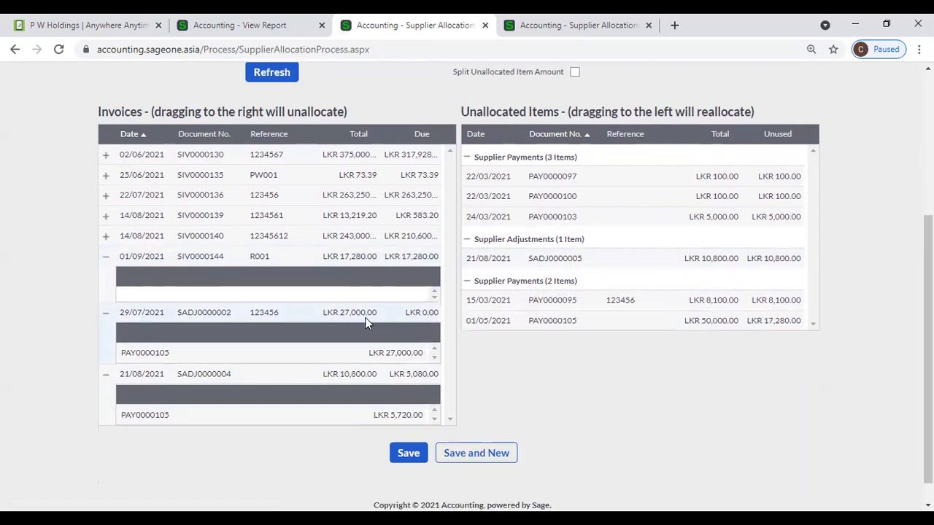
{"action": "left_click_drag", "start_coordinate": [395, 353], "coordinate": [590, 267]}
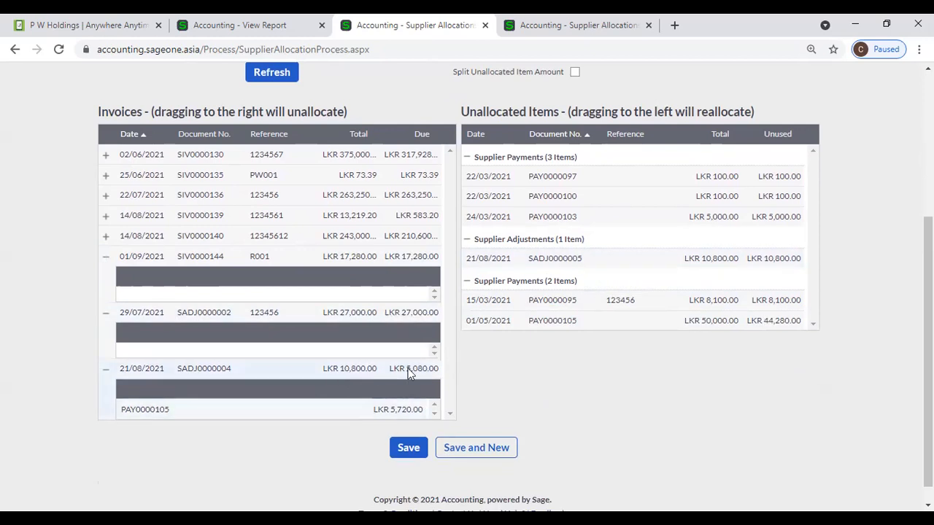
{"action": "left_click_drag", "start_coordinate": [410, 409], "coordinate": [622, 223]}
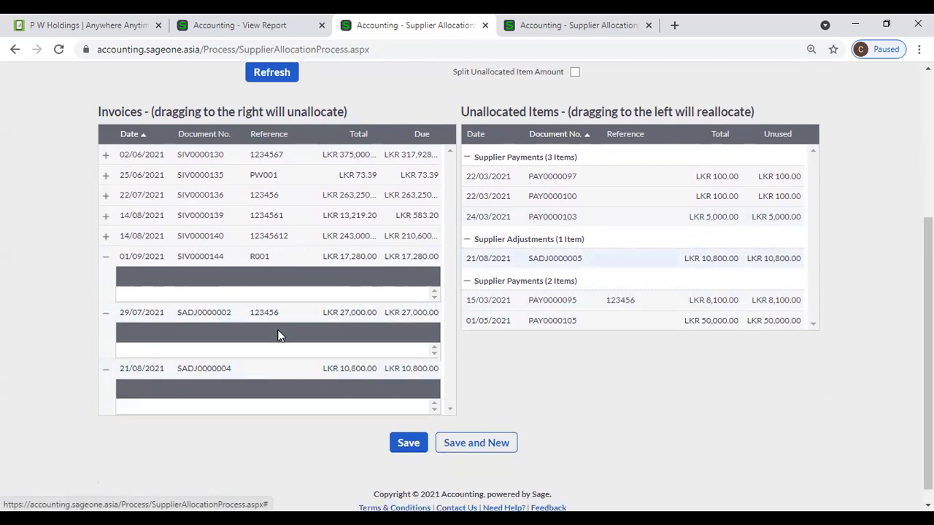
{"action": "left_click", "coordinate": [106, 314]}
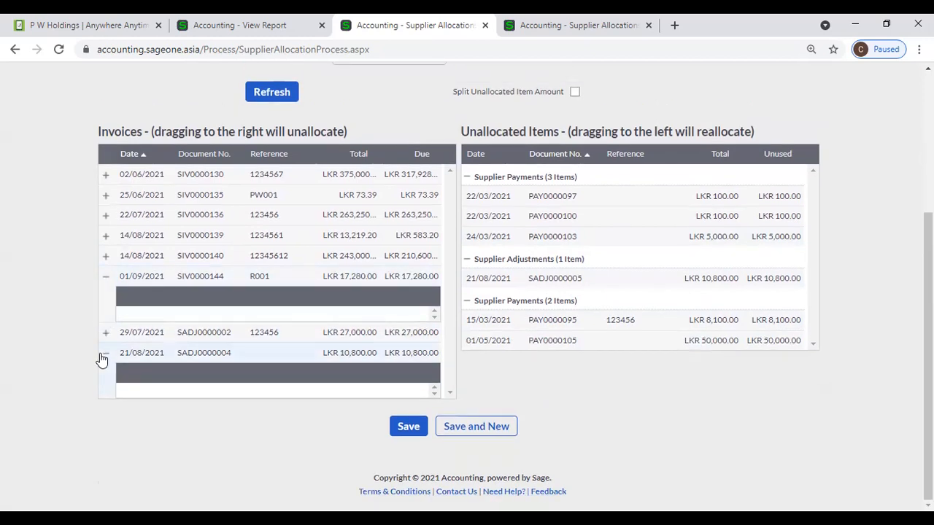
{"action": "left_click", "coordinate": [104, 356]}
{"action": "left_click", "coordinate": [105, 314]}
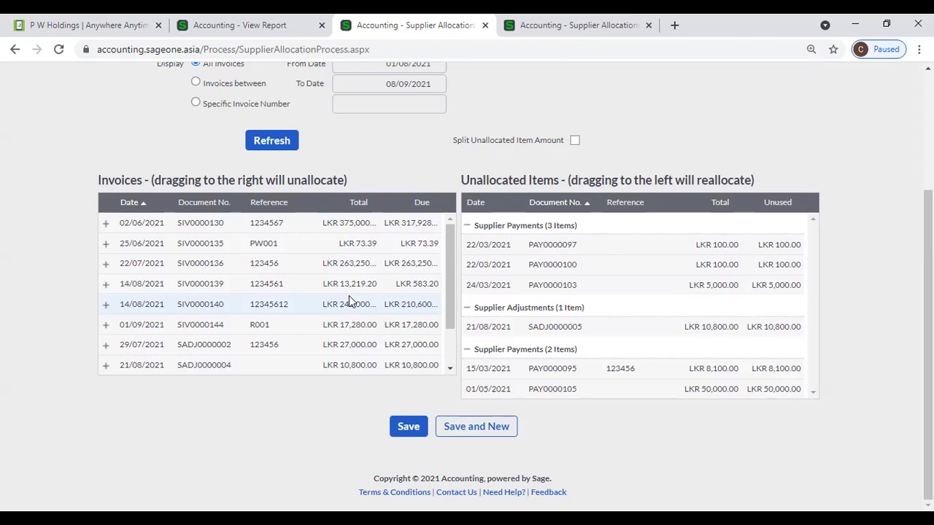
Step: Allocate payment PAY0000105 to invoice SIV0000144 without splitting it, unallocate it again and collapse the invoice's details
{"action": "scroll", "coordinate": [377, 310], "scroll_direction": "down", "scroll_amount": 2}
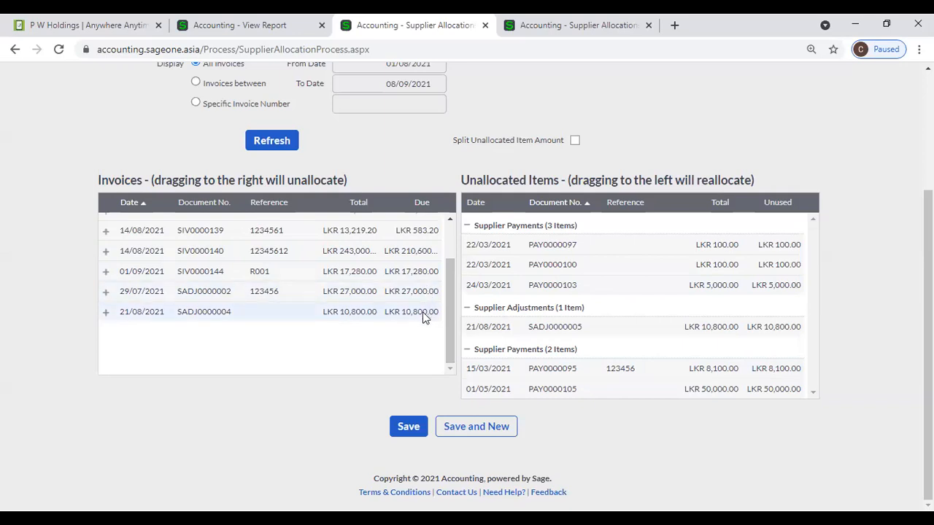
{"action": "left_click_drag", "start_coordinate": [567, 387], "coordinate": [401, 275]}
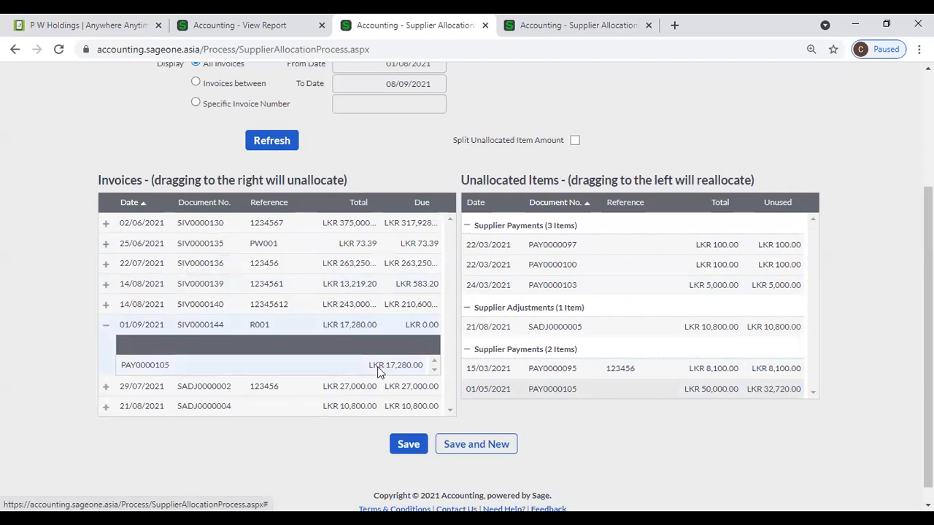
{"action": "left_click_drag", "start_coordinate": [378, 372], "coordinate": [649, 380]}
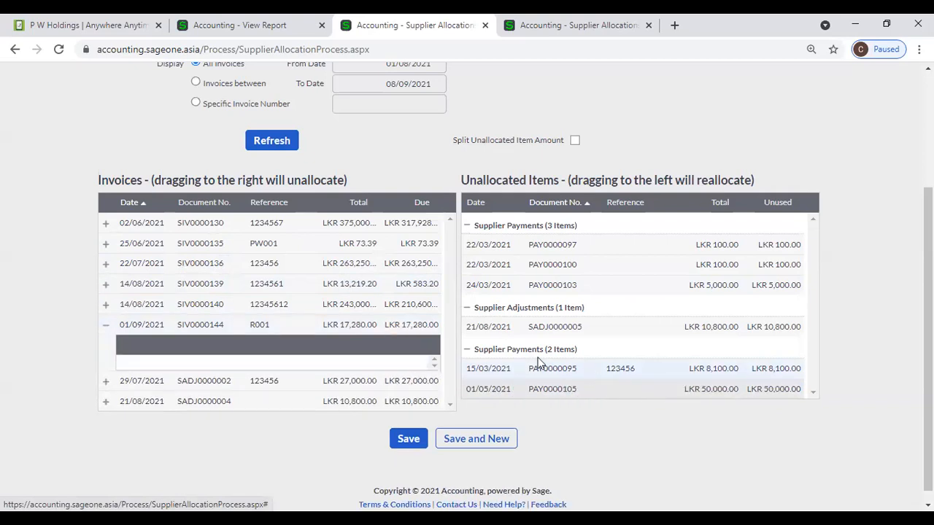
{"action": "left_click", "coordinate": [105, 327]}
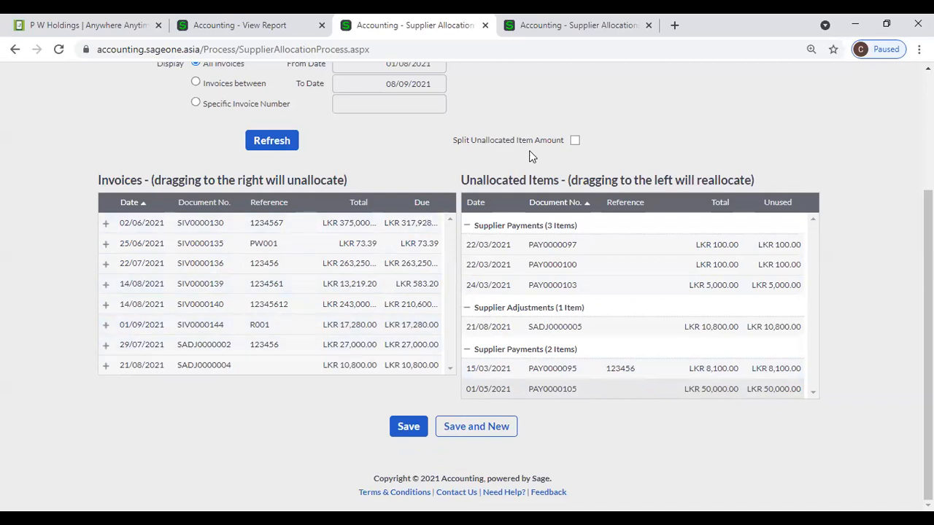
Step: Turn on Split Unallocated Item Amount and allocate 15000 of payment PAY0000105 to invoice SIV0000144
{"action": "left_click", "coordinate": [574, 141]}
{"action": "left_click_drag", "start_coordinate": [674, 389], "coordinate": [415, 329]}
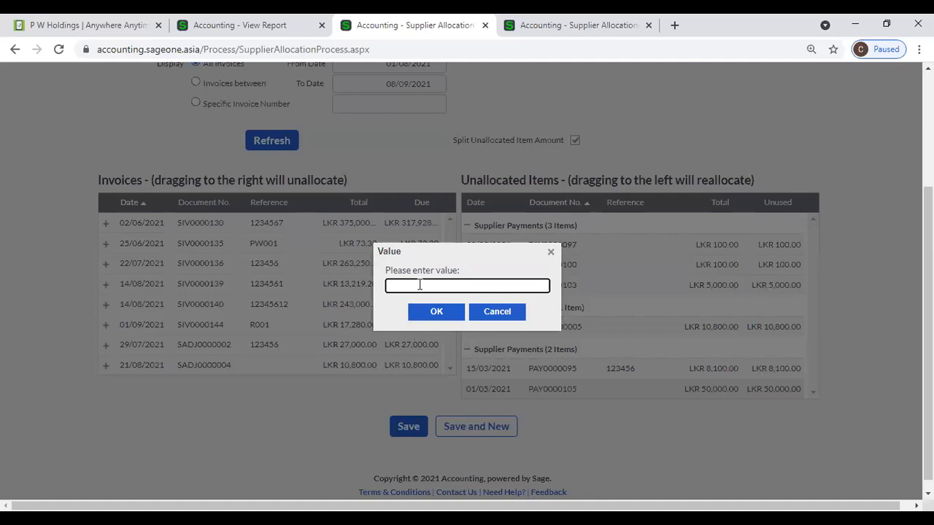
{"action": "type", "text": "15000"}
{"action": "left_click", "coordinate": [436, 312]}
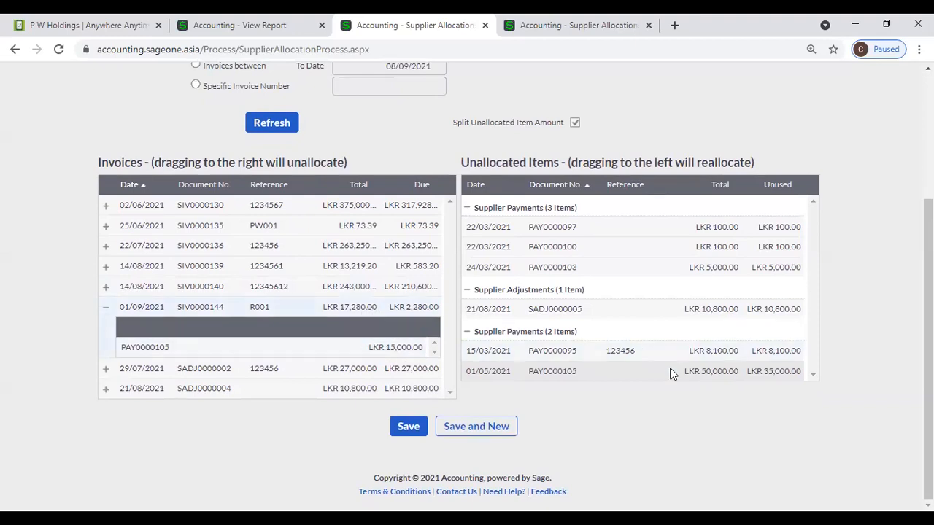
Step: Allocate 25000 of payment PAY0000105 to adjustment SADJ0000002 and 10000 to adjustment SADJ0000004
{"action": "left_click_drag", "start_coordinate": [672, 371], "coordinate": [397, 366]}
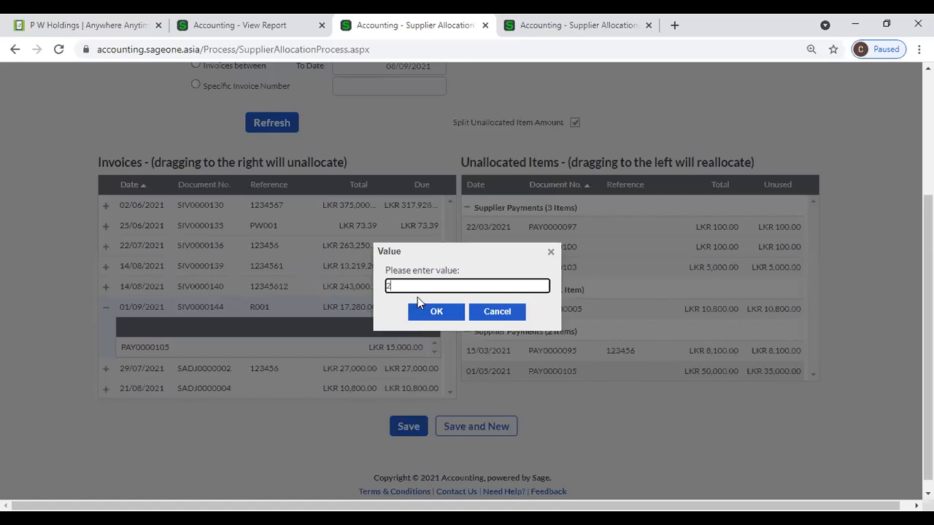
{"action": "type", "text": "25000"}
{"action": "left_click", "coordinate": [437, 312]}
{"action": "scroll", "coordinate": [419, 336], "scroll_direction": "down", "scroll_amount": 1}
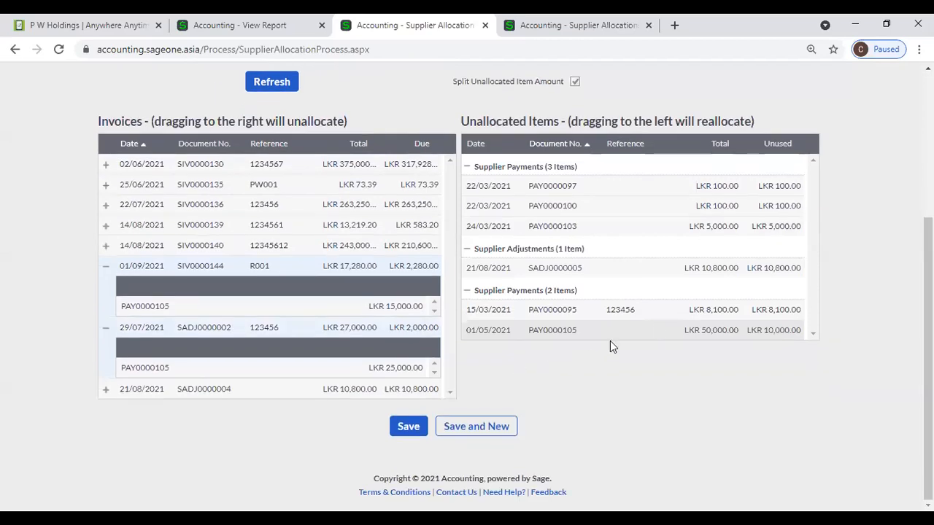
{"action": "left_click_drag", "start_coordinate": [657, 330], "coordinate": [406, 389]}
{"action": "type", "text": "10000"}
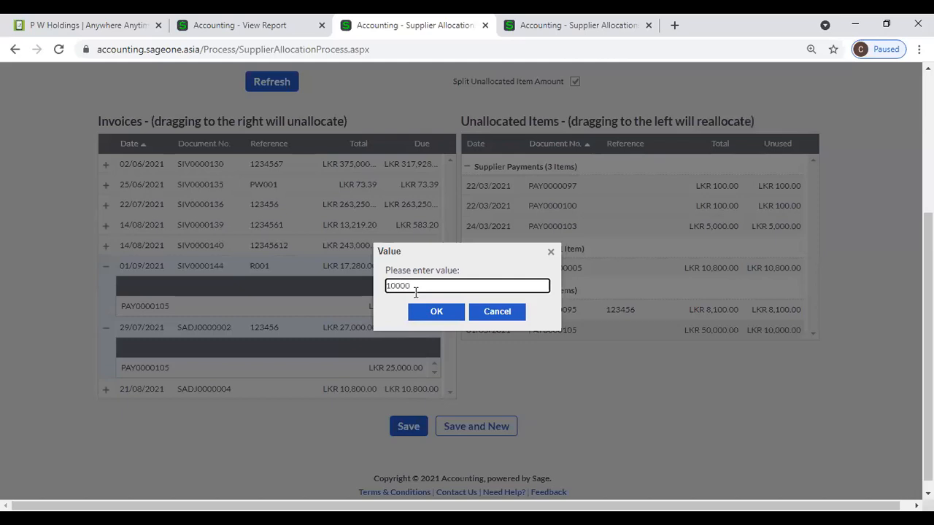
{"action": "left_click", "coordinate": [445, 310]}
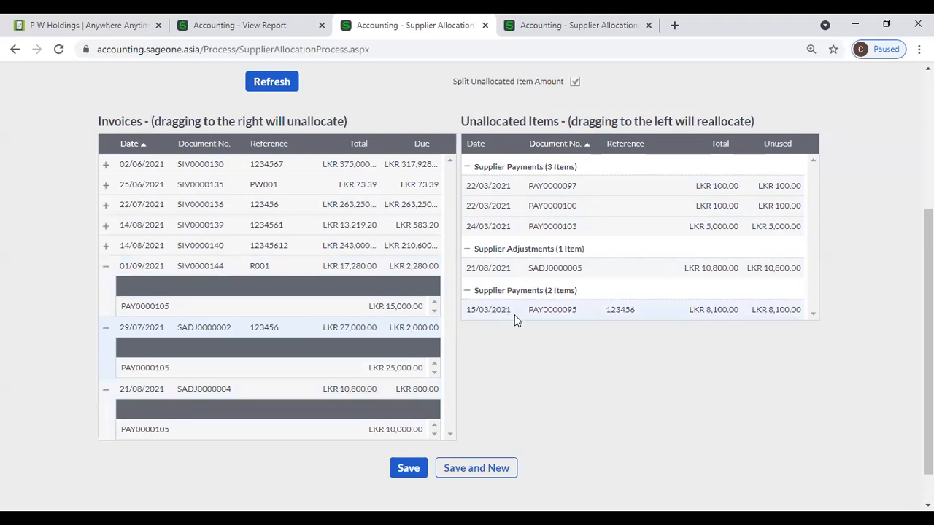
Step: Unallocate the split amounts of payment PAY0000105 from SIV0000144, SADJ0000002 and SADJ0000004
{"action": "left_click_drag", "start_coordinate": [418, 306], "coordinate": [588, 276]}
{"action": "left_click_drag", "start_coordinate": [344, 360], "coordinate": [726, 325]}
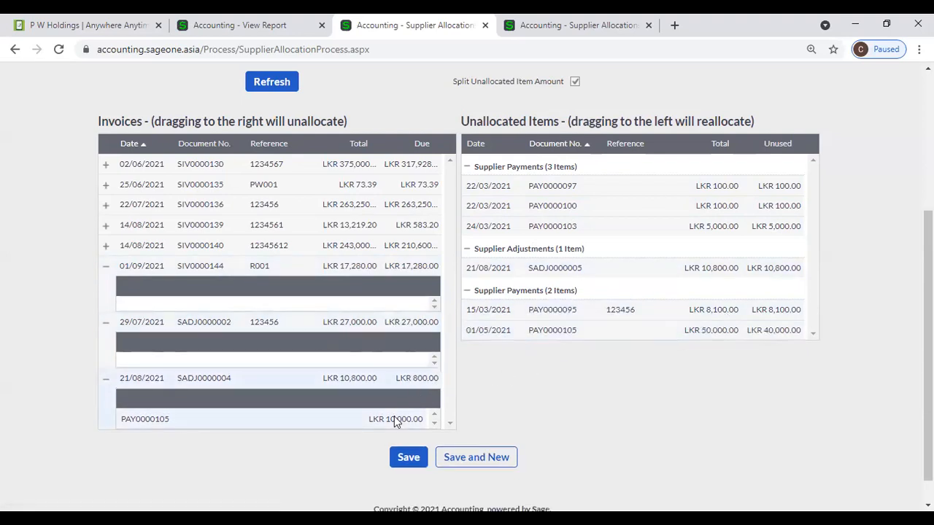
{"action": "left_click_drag", "start_coordinate": [394, 417], "coordinate": [716, 323]}
{"action": "left_click_drag", "start_coordinate": [394, 419], "coordinate": [697, 299]}
{"action": "scroll", "coordinate": [517, 400], "scroll_direction": "up", "scroll_amount": 1}
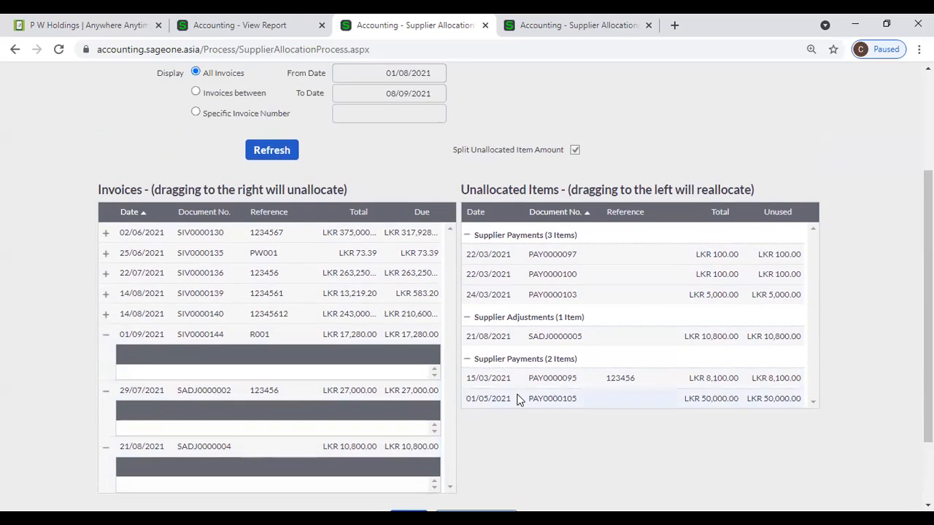
{"action": "scroll", "coordinate": [516, 400], "scroll_direction": "up", "scroll_amount": 2}
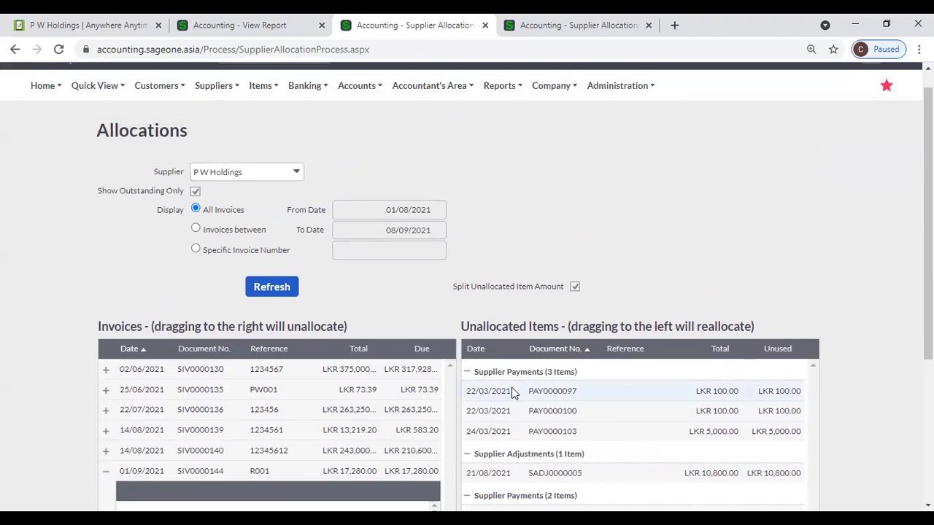
{"action": "scroll", "coordinate": [511, 393], "scroll_direction": "up", "scroll_amount": 1}
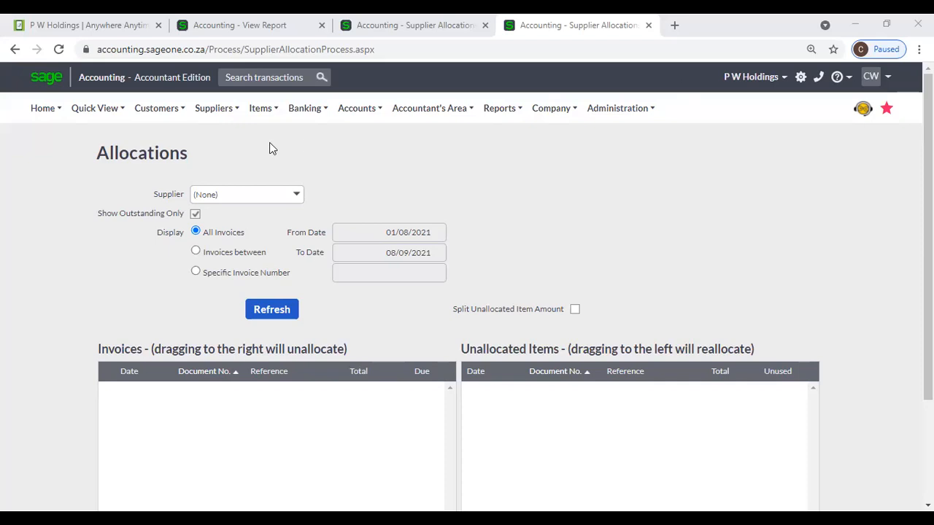
Step: Start a new supplier adjustment in the sageone.co.za company with Accounting Software as the supplier
{"action": "left_click", "coordinate": [205, 109]}
{"action": "left_click", "coordinate": [211, 108]}
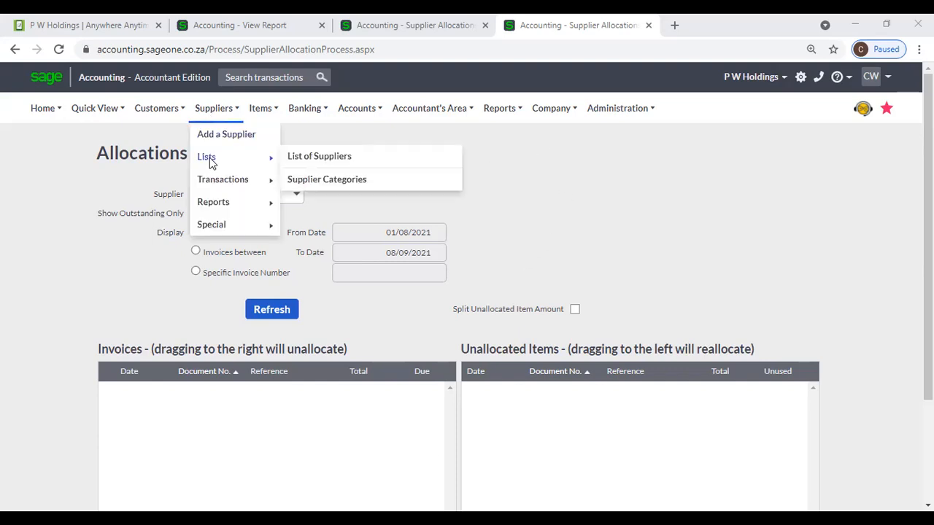
{"action": "mouse_move", "coordinate": [217, 178]}
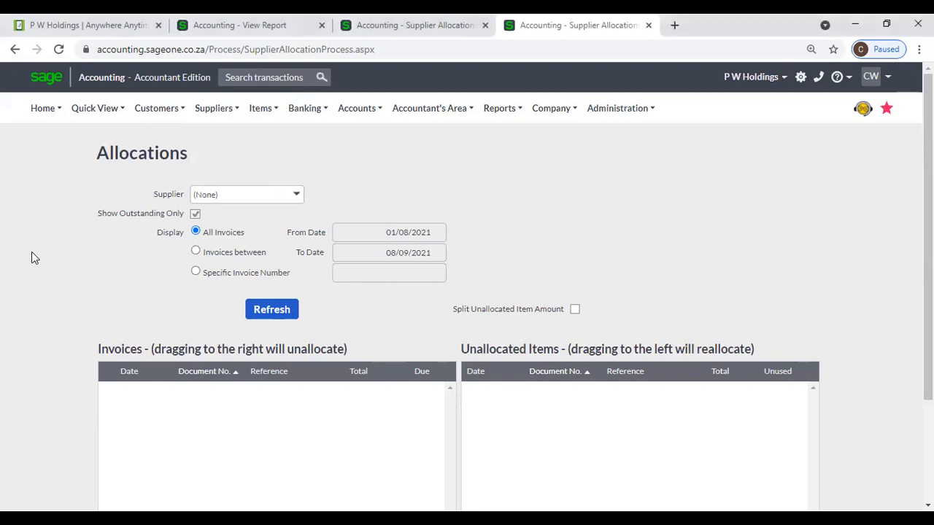
{"action": "mouse_move", "coordinate": [198, 116]}
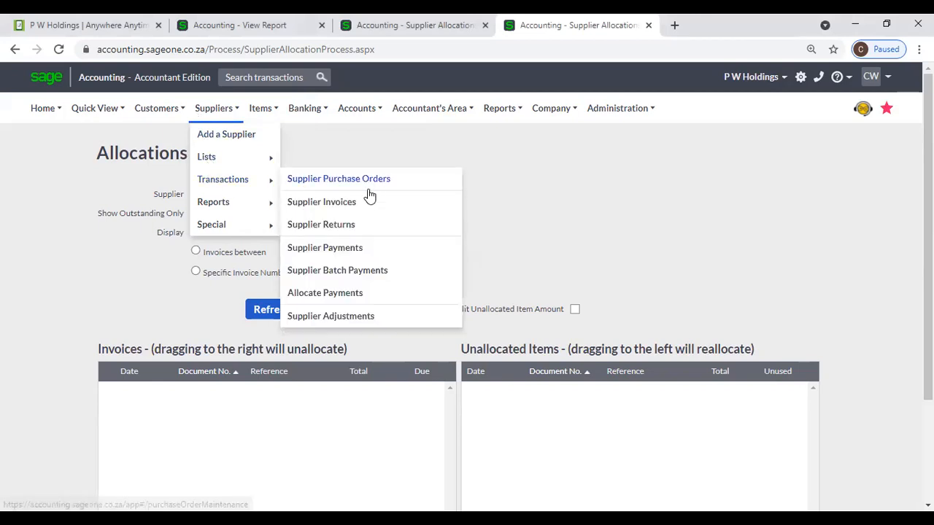
{"action": "left_click", "coordinate": [387, 316]}
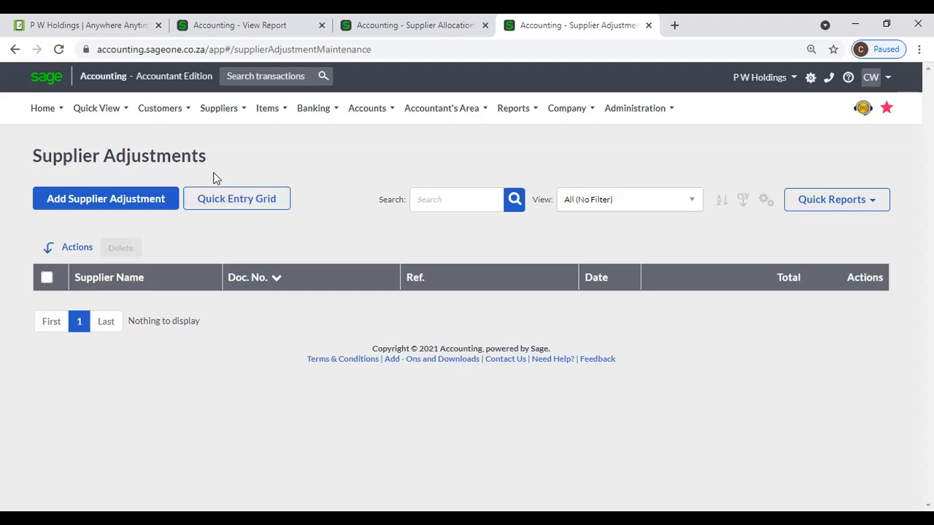
{"action": "left_click", "coordinate": [148, 211]}
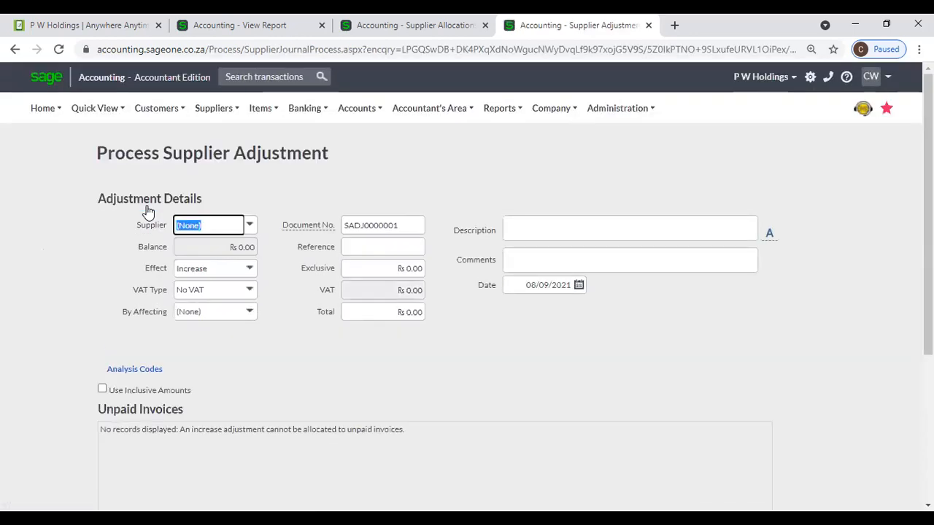
{"action": "left_click", "coordinate": [249, 226]}
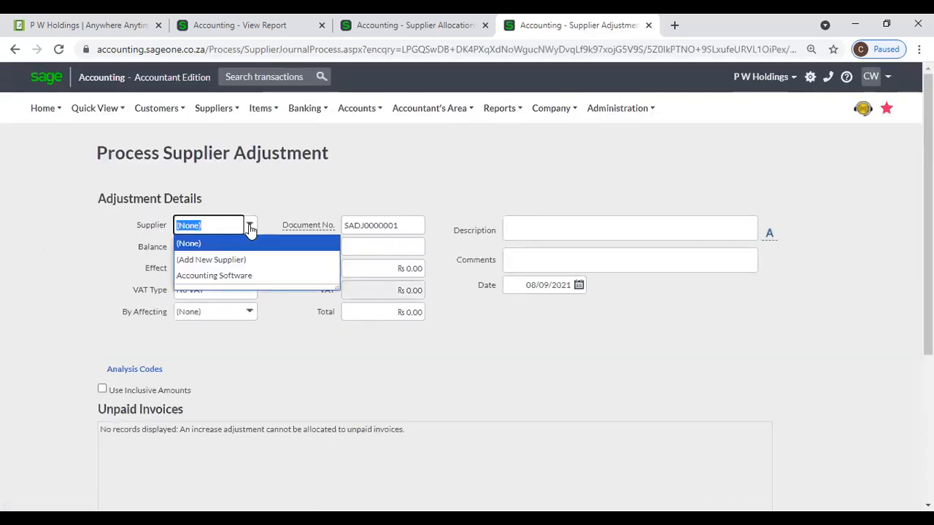
{"action": "left_click", "coordinate": [244, 278]}
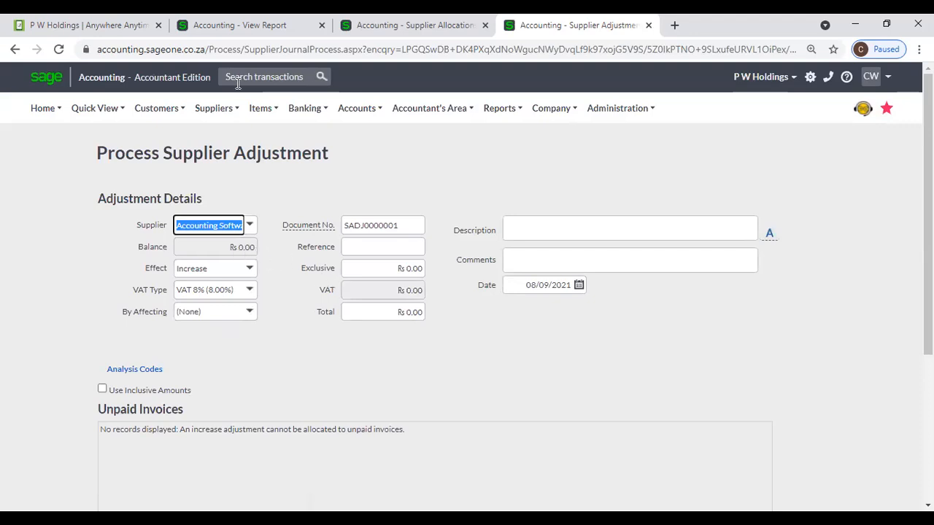
Step: Switch to the sageone.asia company and start a new supplier adjustment for supplier P W Holdings
{"action": "left_click", "coordinate": [232, 33]}
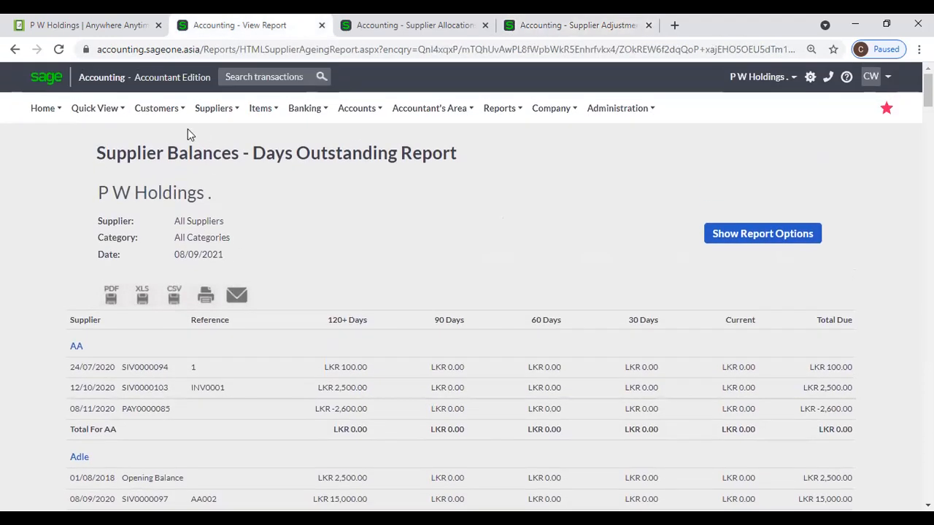
{"action": "mouse_move", "coordinate": [213, 108]}
{"action": "mouse_move", "coordinate": [221, 181]}
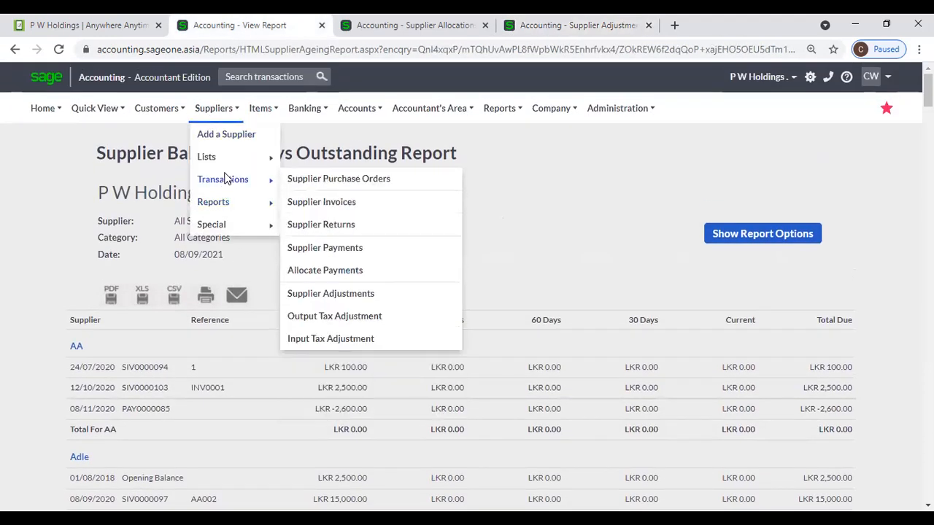
{"action": "left_click", "coordinate": [333, 291]}
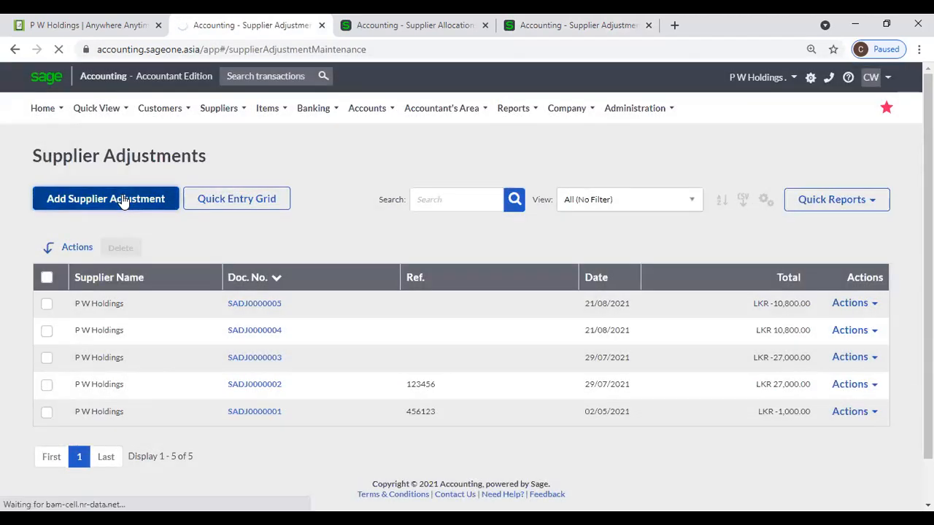
{"action": "left_click", "coordinate": [124, 203]}
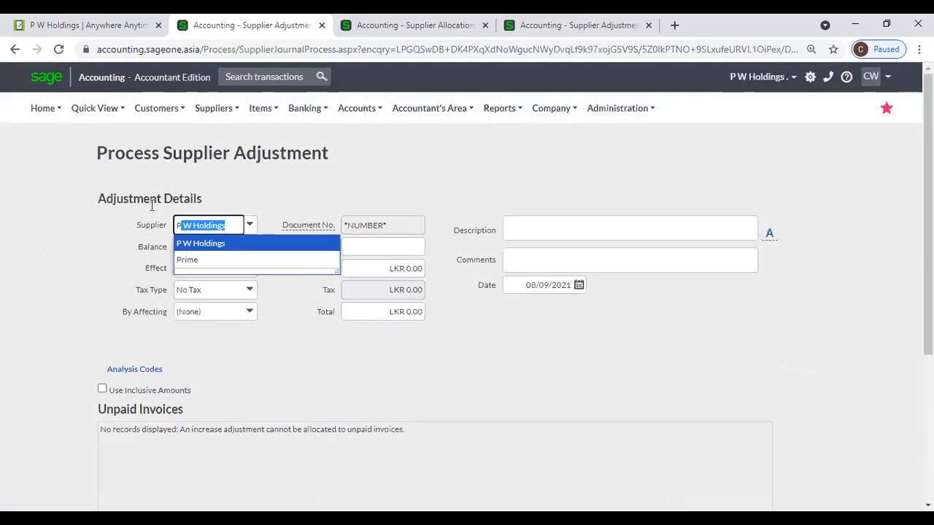
{"action": "left_click", "coordinate": [224, 244]}
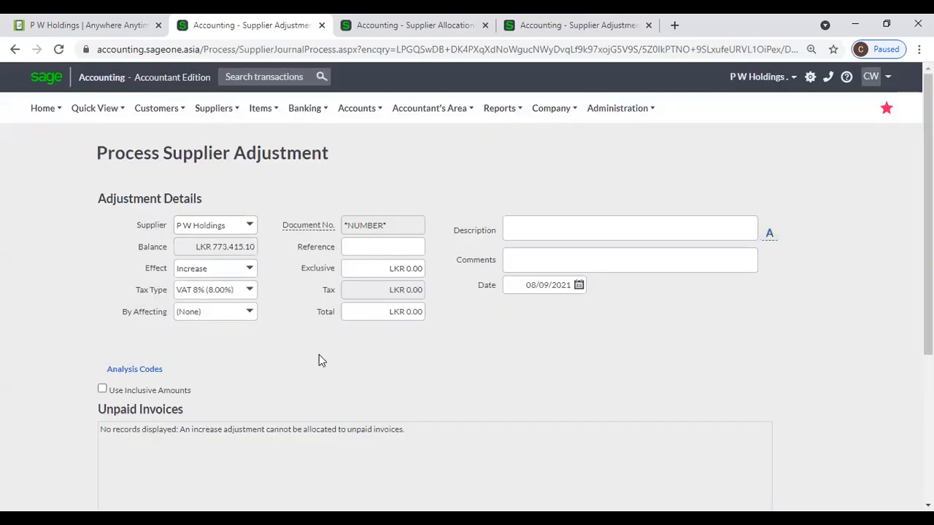
Step: Set the effect of the P W Holdings supplier adjustment to Increase
{"action": "left_click", "coordinate": [248, 233]}
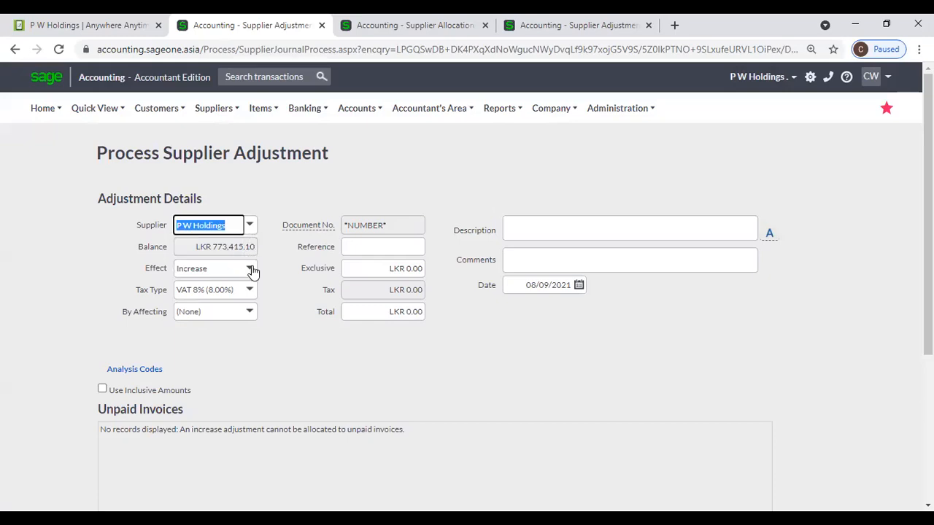
{"action": "left_click", "coordinate": [250, 269]}
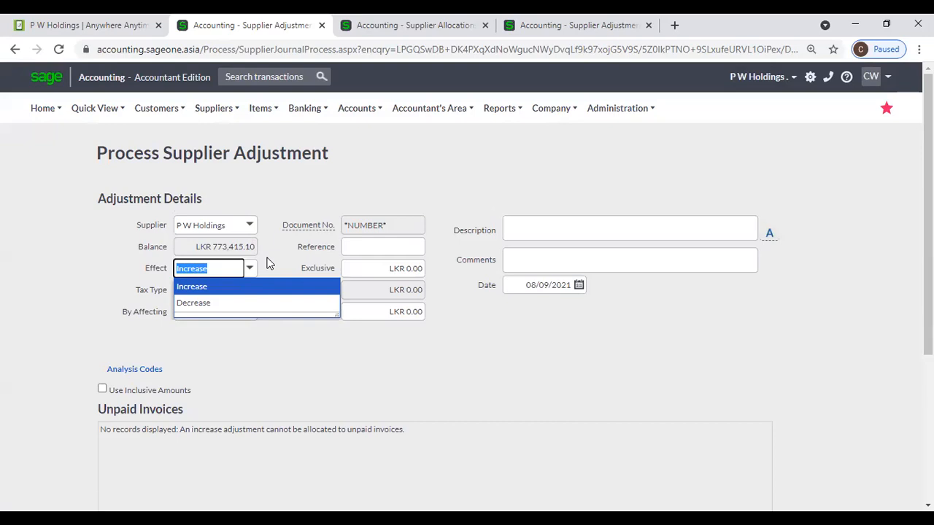
{"action": "left_click", "coordinate": [268, 263]}
{"action": "left_click", "coordinate": [250, 269]}
{"action": "left_click", "coordinate": [248, 290]}
{"action": "left_click", "coordinate": [289, 270]}
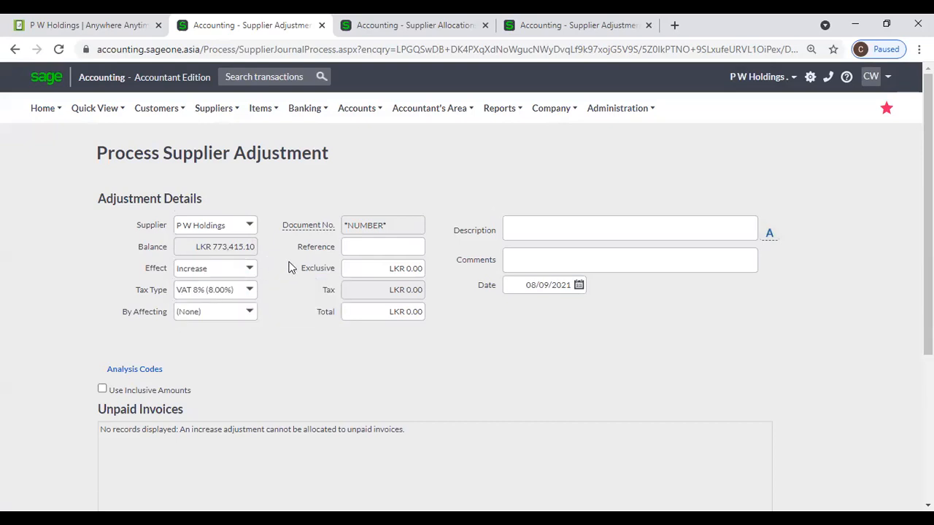
Step: Choose the Advertising expense account as the account affected by the supplier adjustment
{"action": "left_click", "coordinate": [251, 314]}
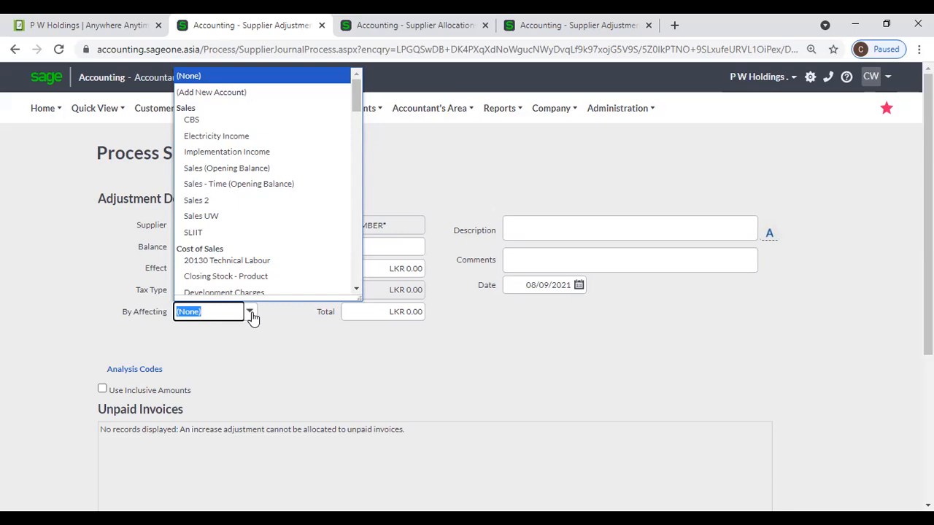
{"action": "scroll", "coordinate": [254, 248], "scroll_direction": "down", "scroll_amount": 3}
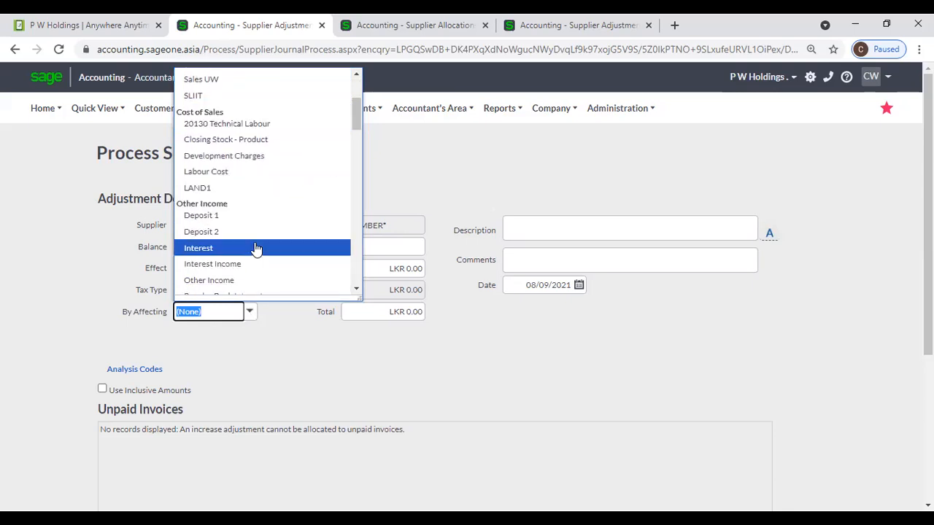
{"action": "type", "text": "Advertising"}
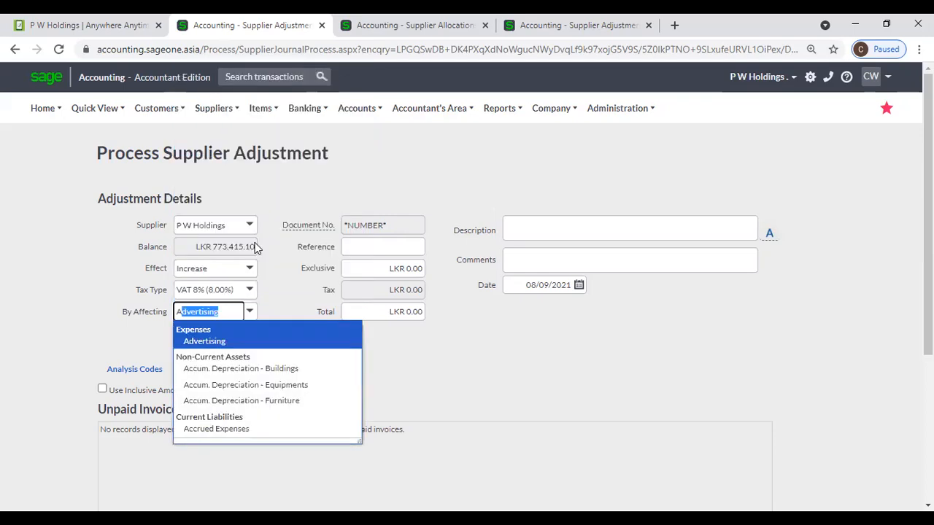
{"action": "key", "text": "Return"}
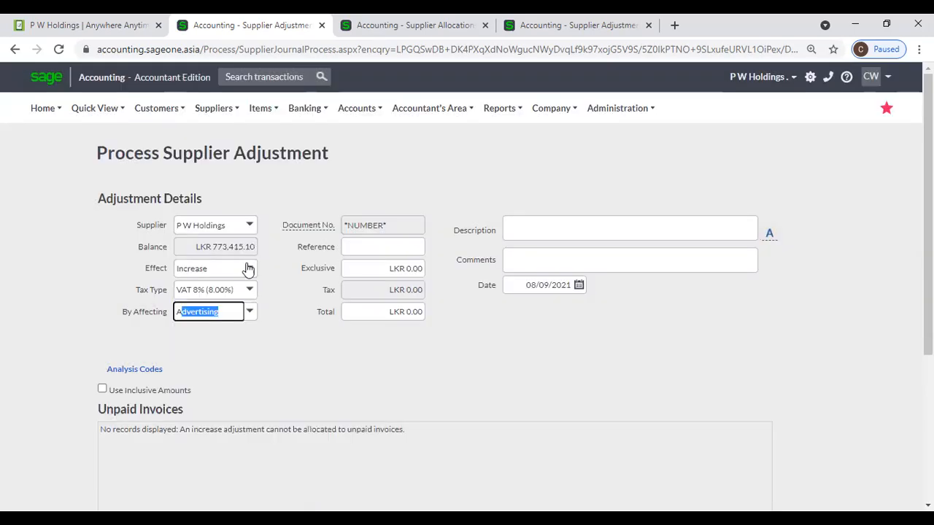
{"action": "left_click", "coordinate": [252, 359]}
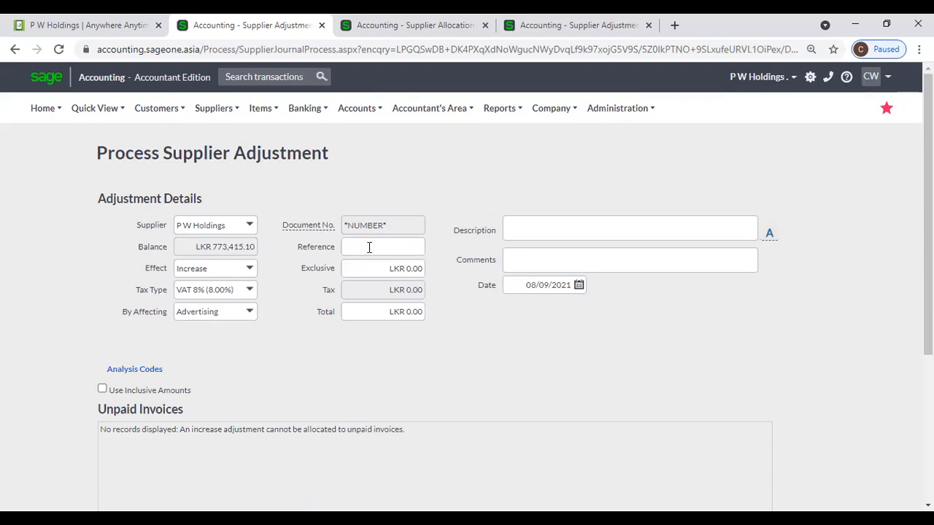
Step: Enter 123456 as the adjustment's reference and 50000 as its exclusive amount
{"action": "mouse_move", "coordinate": [332, 227]}
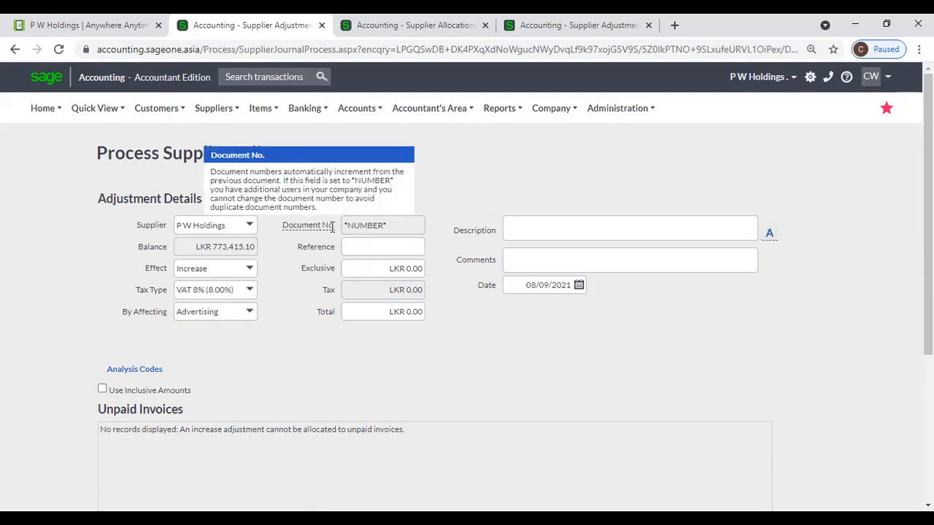
{"action": "left_click", "coordinate": [355, 246]}
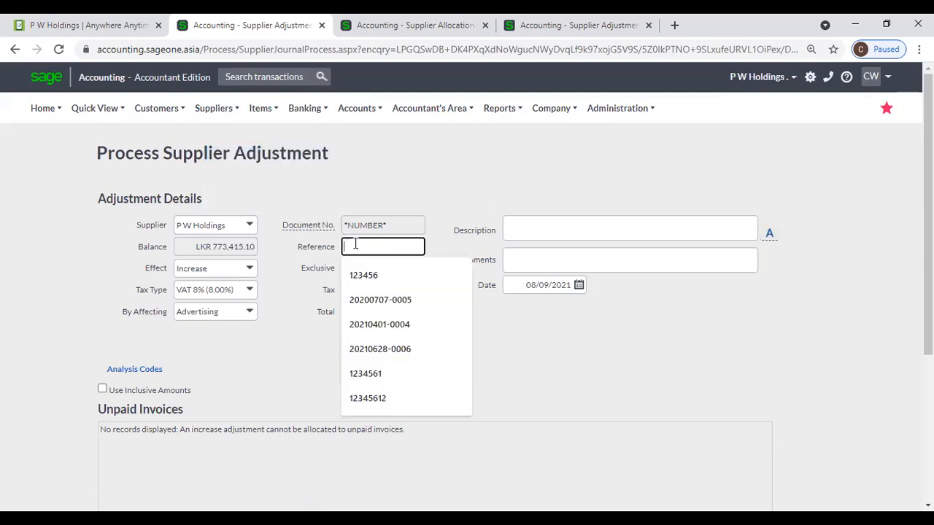
{"action": "left_click", "coordinate": [378, 275]}
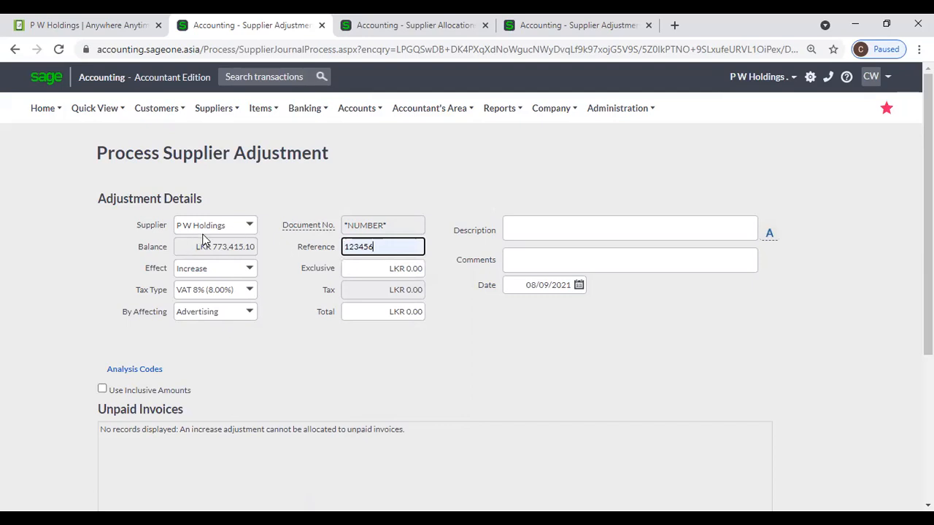
{"action": "left_click", "coordinate": [359, 265]}
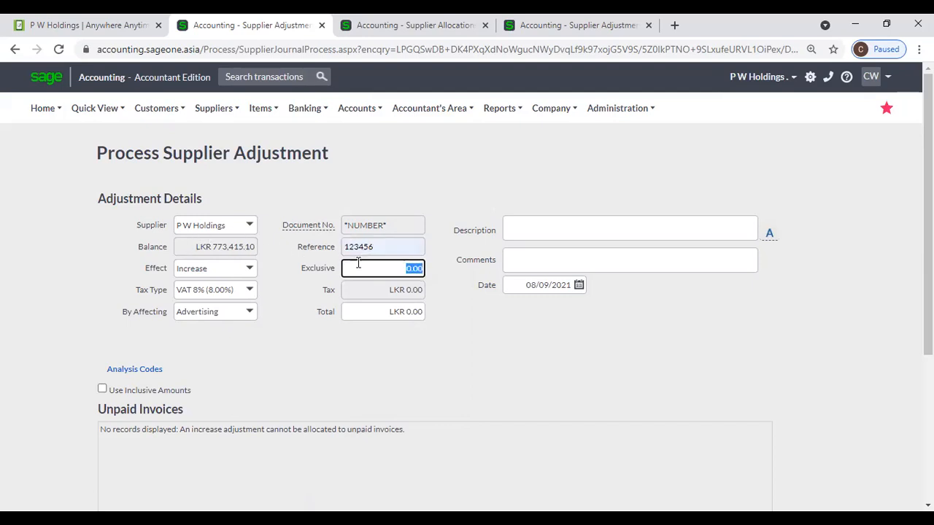
{"action": "type", "text": "50000"}
{"action": "key", "text": "Tab"}
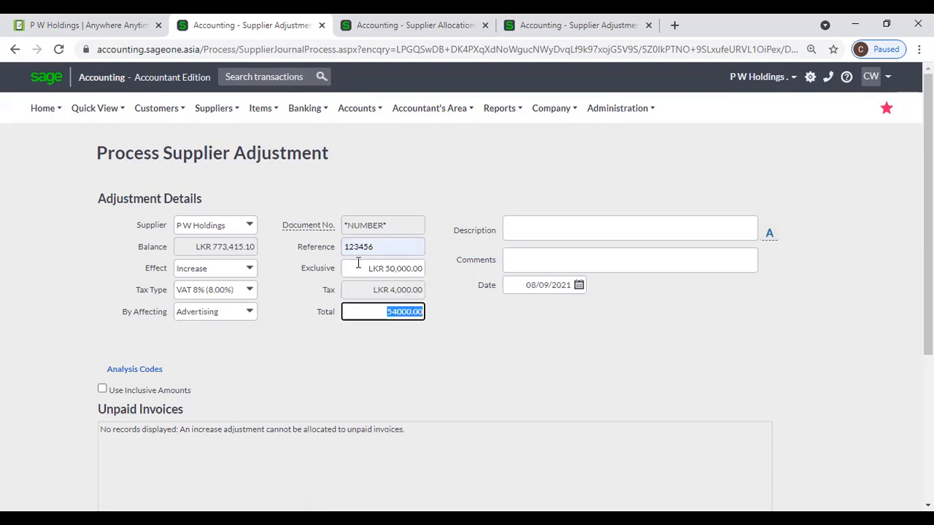
{"action": "left_click", "coordinate": [454, 338]}
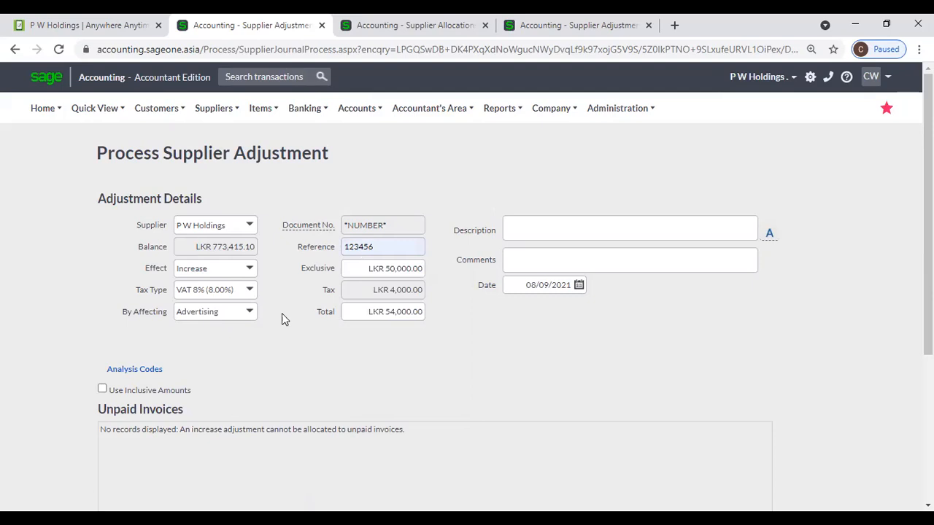
Step: Set the tax type of the P W Holdings supplier adjustment to No Tax
{"action": "left_click", "coordinate": [250, 290]}
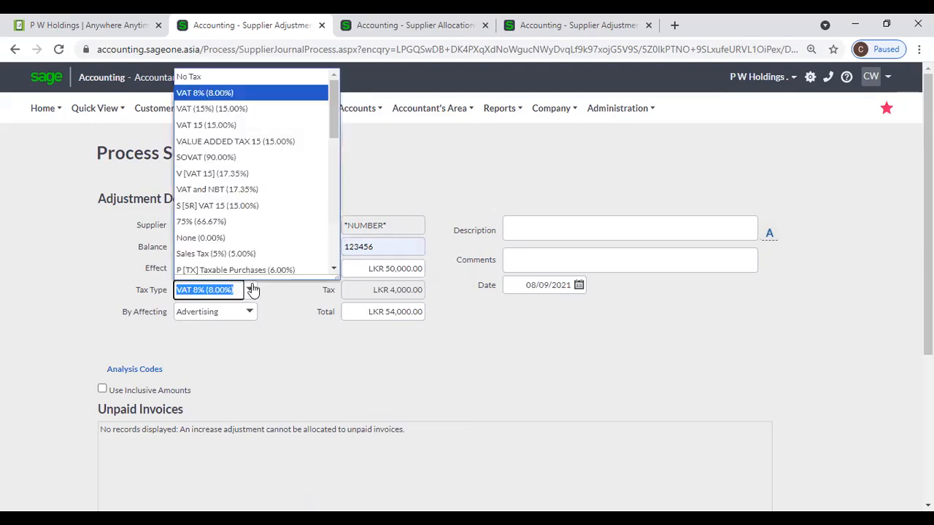
{"action": "left_click", "coordinate": [204, 93]}
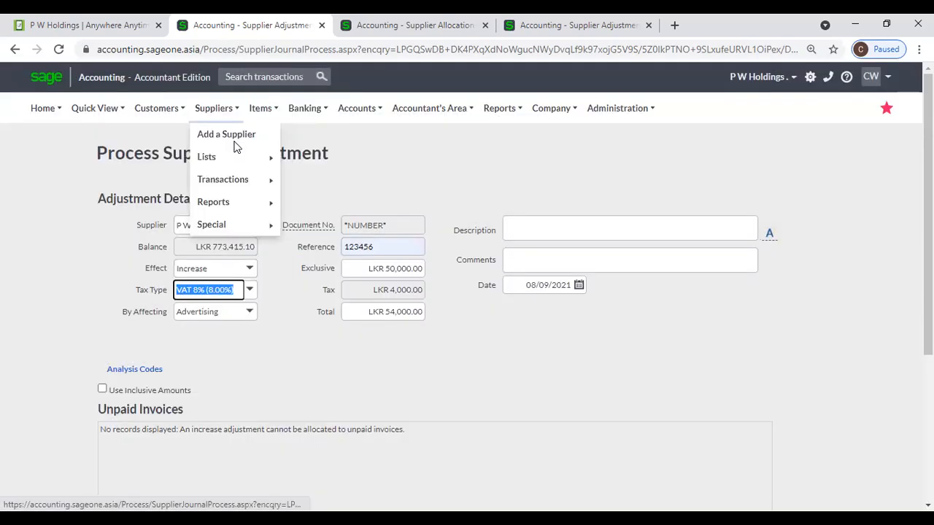
{"action": "left_click", "coordinate": [249, 290]}
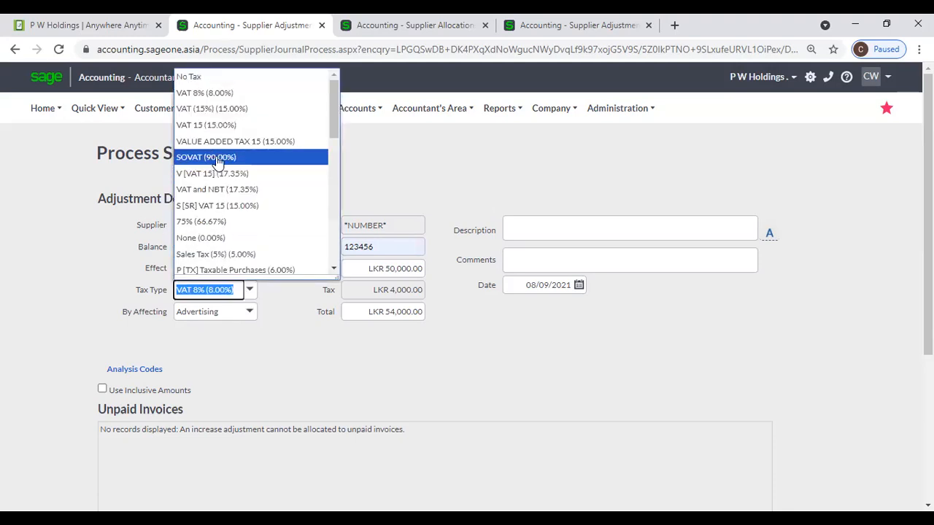
{"action": "left_click", "coordinate": [213, 78]}
{"action": "key", "text": "Tab"}
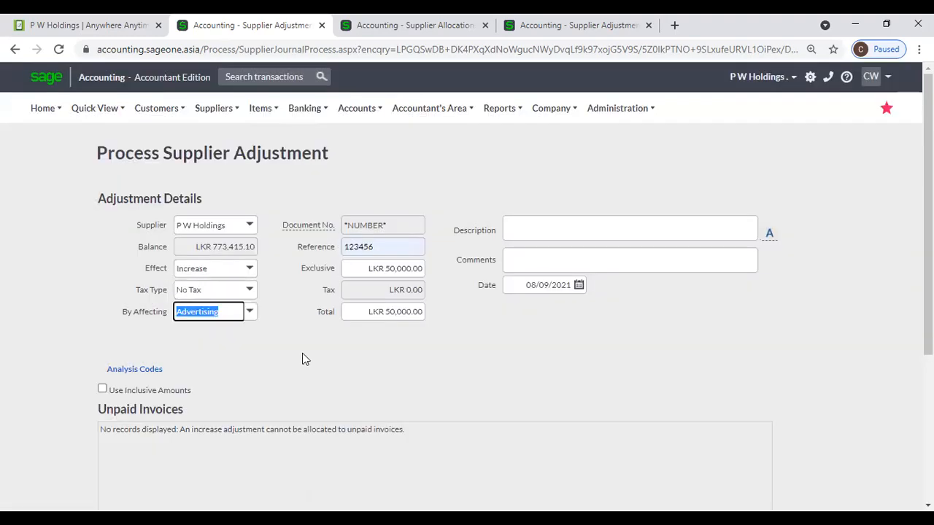
{"action": "left_click", "coordinate": [320, 299]}
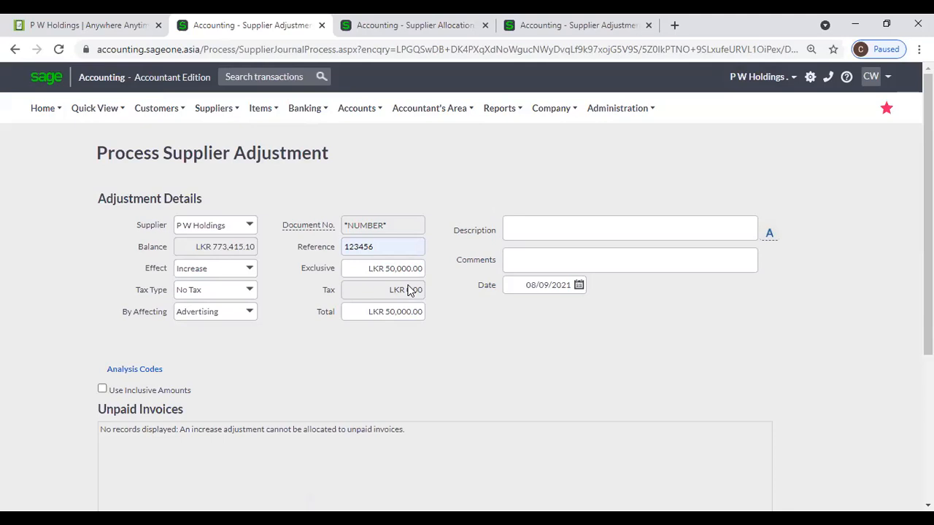
Step: Go through the adjustment's description, comments and date fields and expand its analysis codes
{"action": "left_click", "coordinate": [561, 227]}
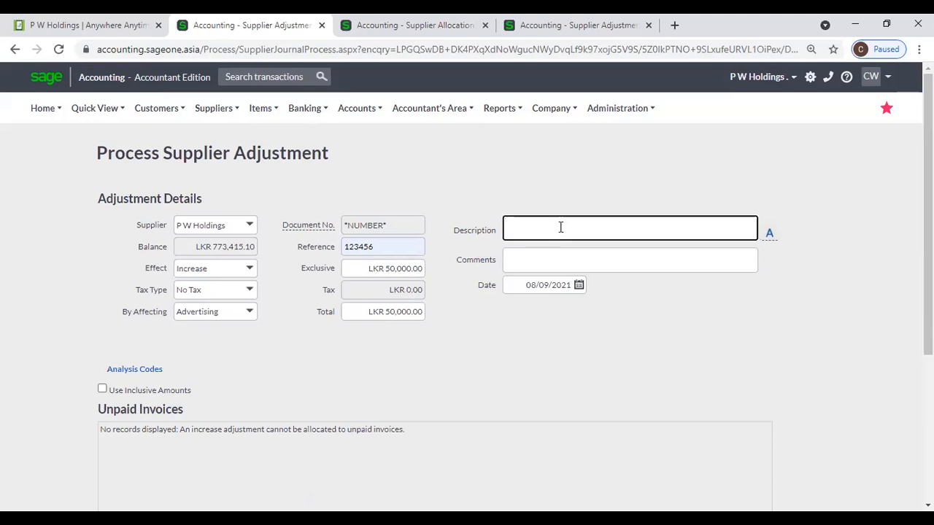
{"action": "left_click", "coordinate": [543, 256]}
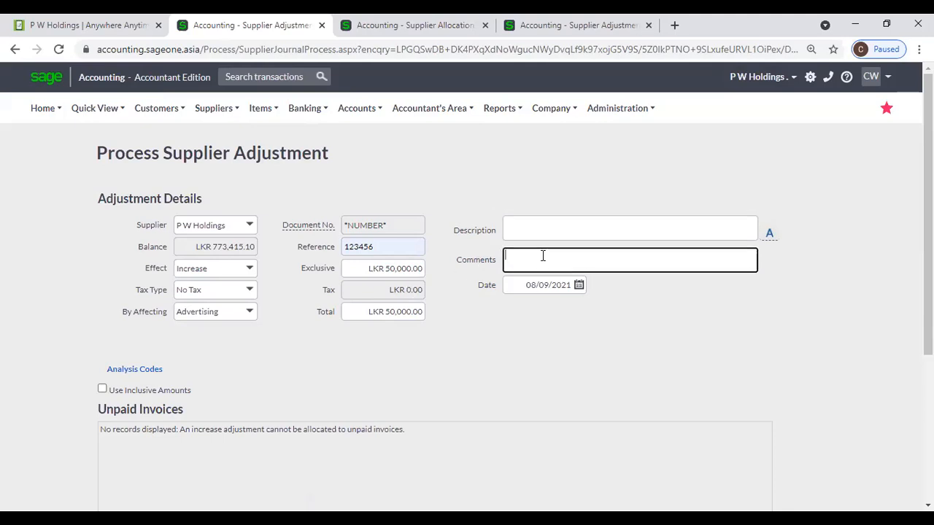
{"action": "left_click", "coordinate": [536, 298]}
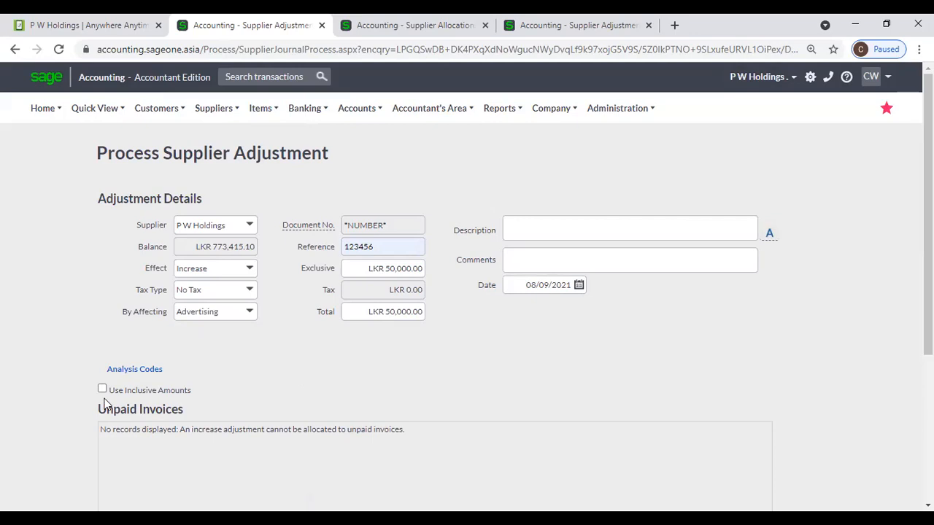
{"action": "left_click", "coordinate": [139, 370]}
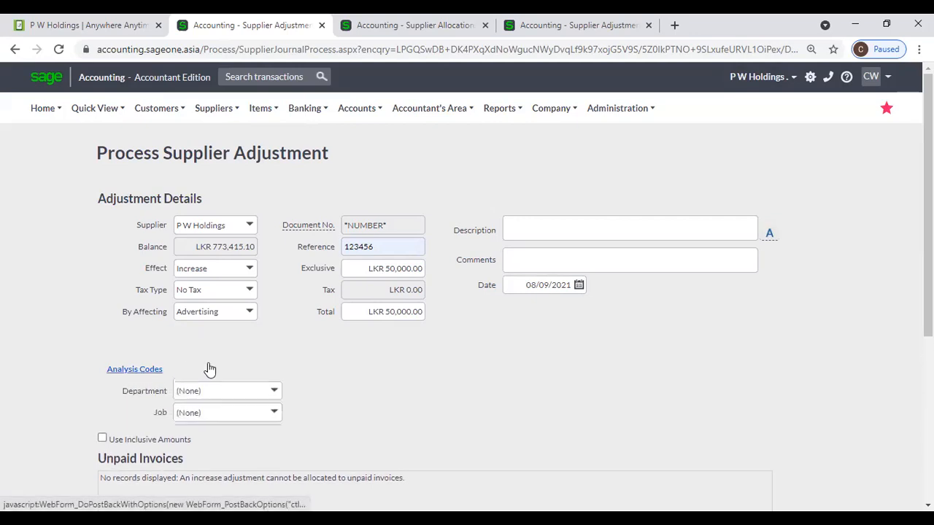
{"action": "scroll", "coordinate": [296, 370], "scroll_direction": "down", "scroll_amount": 1}
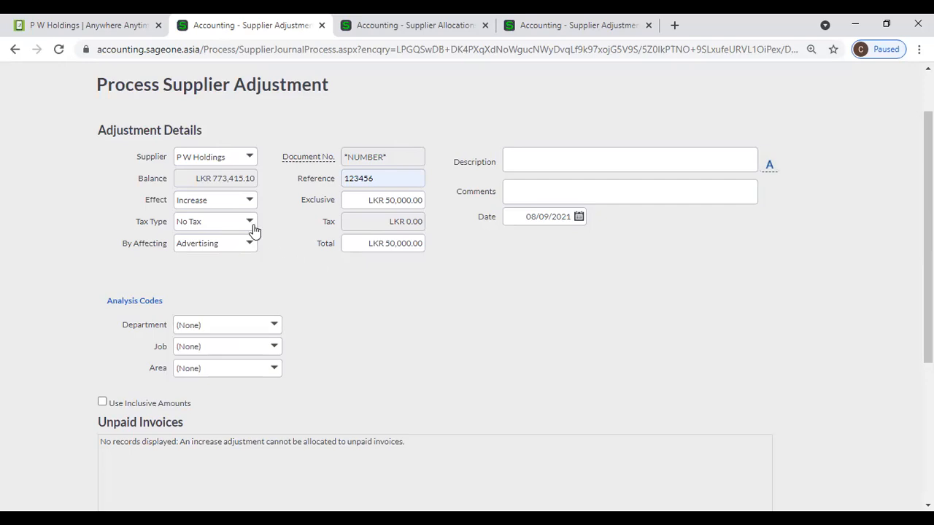
Step: Change the effect of the P W Holdings supplier adjustment to Decrease
{"action": "left_click", "coordinate": [250, 201]}
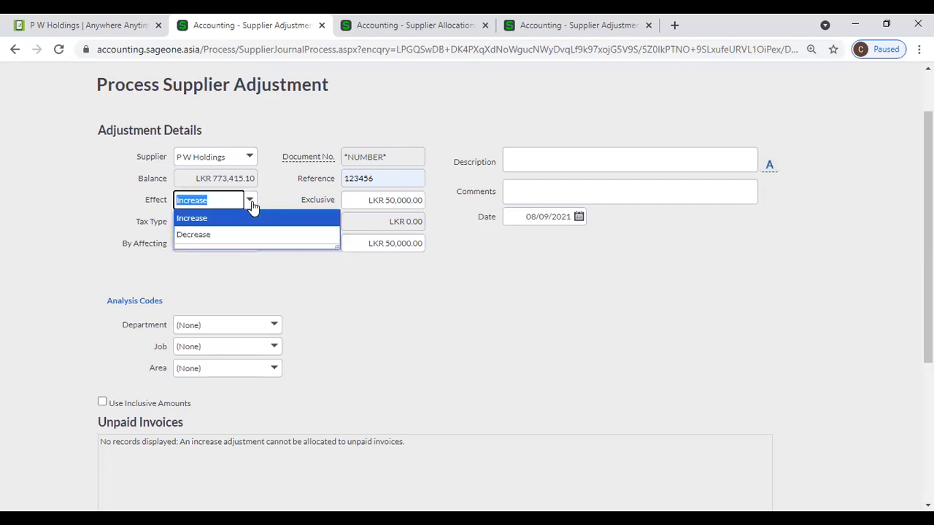
{"action": "left_click", "coordinate": [253, 210]}
{"action": "left_click", "coordinate": [318, 278]}
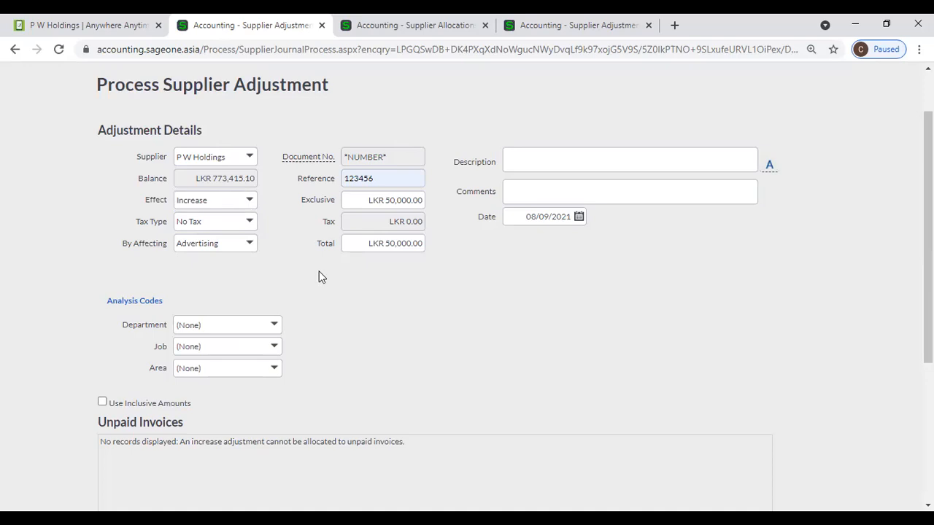
{"action": "left_click", "coordinate": [248, 201]}
{"action": "left_click", "coordinate": [238, 238]}
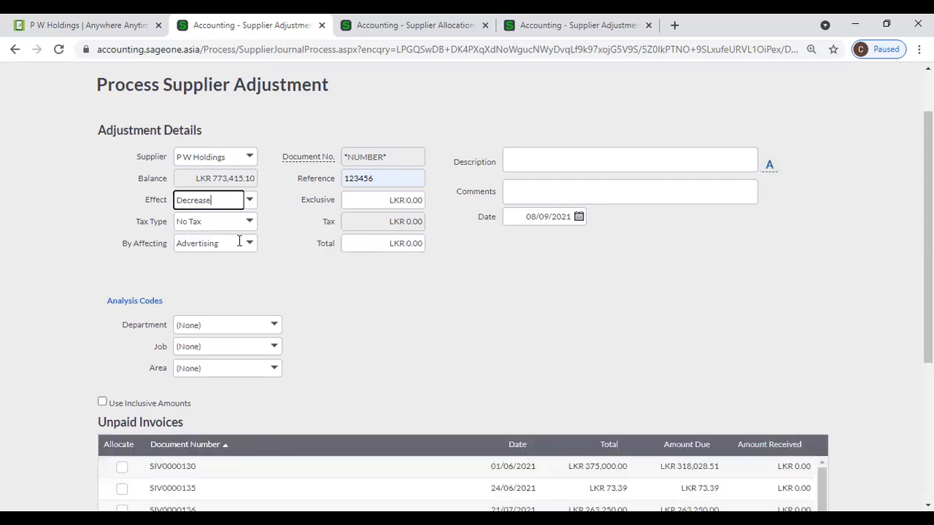
{"action": "left_click", "coordinate": [264, 283]}
Step: Set the exclusive amount of the decrease adjustment to 50000
{"action": "left_click", "coordinate": [388, 206]}
{"action": "type", "text": "50000"}
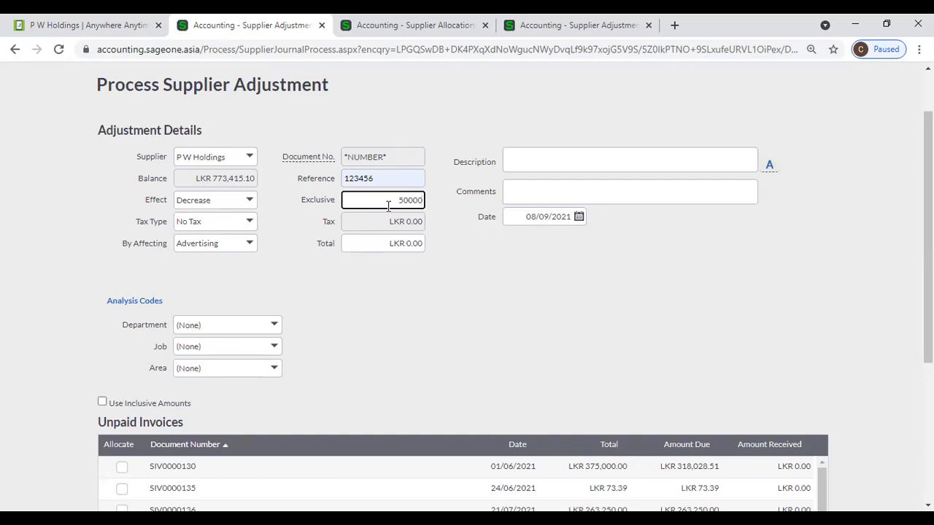
{"action": "key", "text": "Tab"}
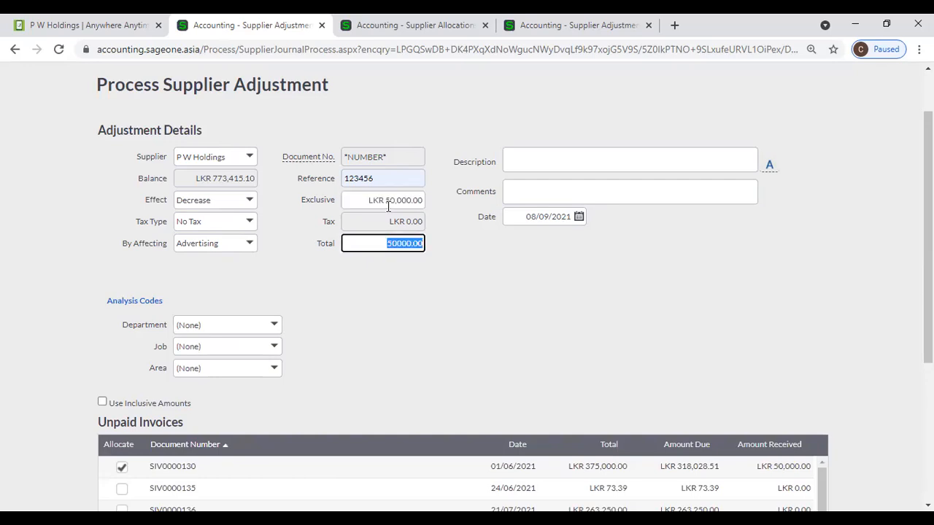
Step: Clear the adjustment's allocation to the unpaid invoice dated 01/06/2021, leaving the full amount unallocated, and review the form
{"action": "left_click", "coordinate": [122, 466]}
{"action": "left_click", "coordinate": [349, 340]}
{"action": "scroll", "coordinate": [260, 284], "scroll_direction": "down", "scroll_amount": 1}
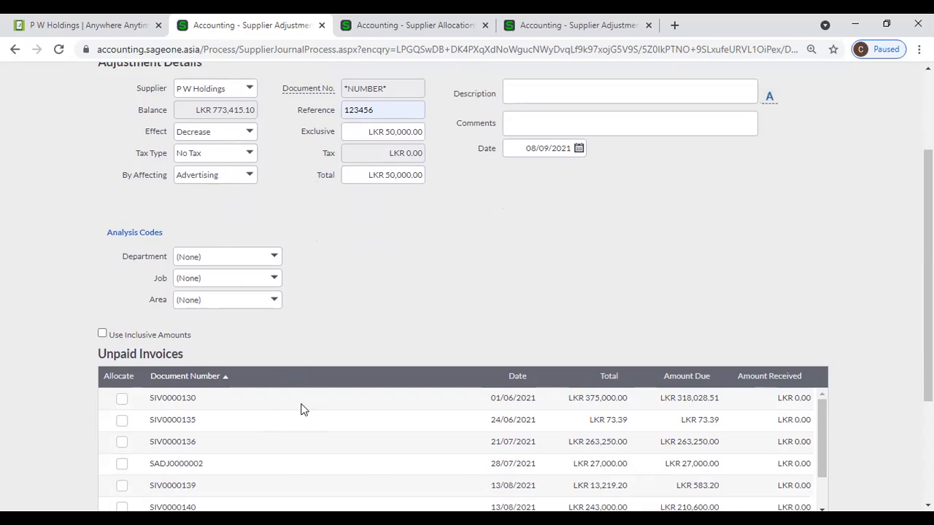
{"action": "left_click", "coordinate": [122, 400]}
{"action": "left_click", "coordinate": [122, 400]}
{"action": "scroll", "coordinate": [371, 287], "scroll_direction": "up", "scroll_amount": 1}
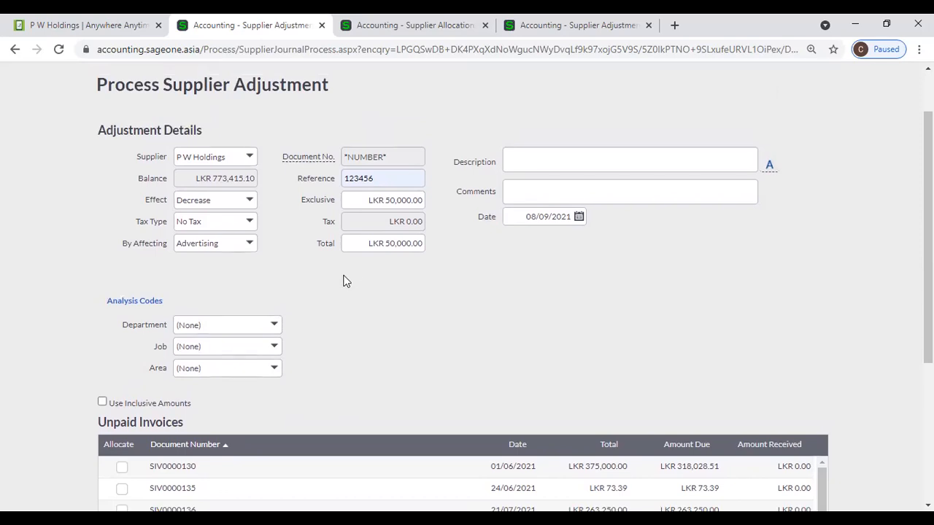
{"action": "scroll", "coordinate": [357, 290], "scroll_direction": "down", "scroll_amount": 3}
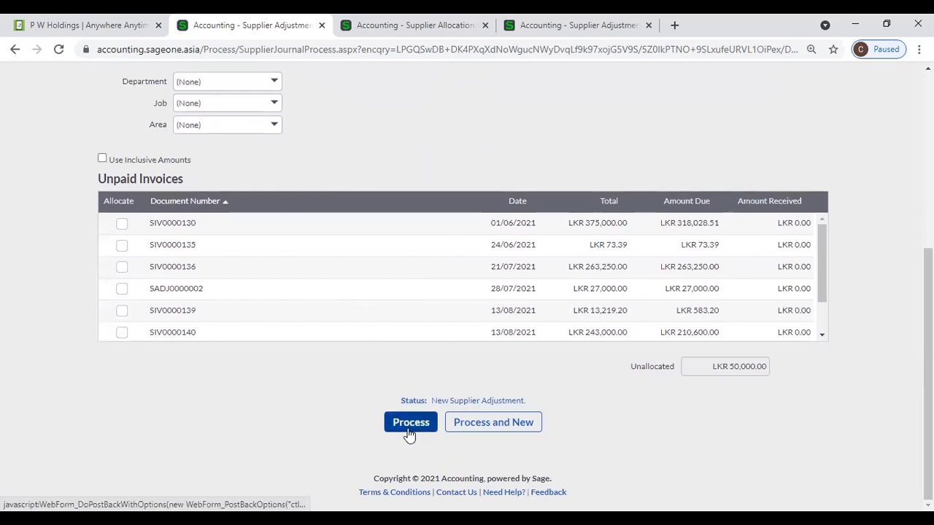
{"action": "scroll", "coordinate": [287, 413], "scroll_direction": "up", "scroll_amount": 4}
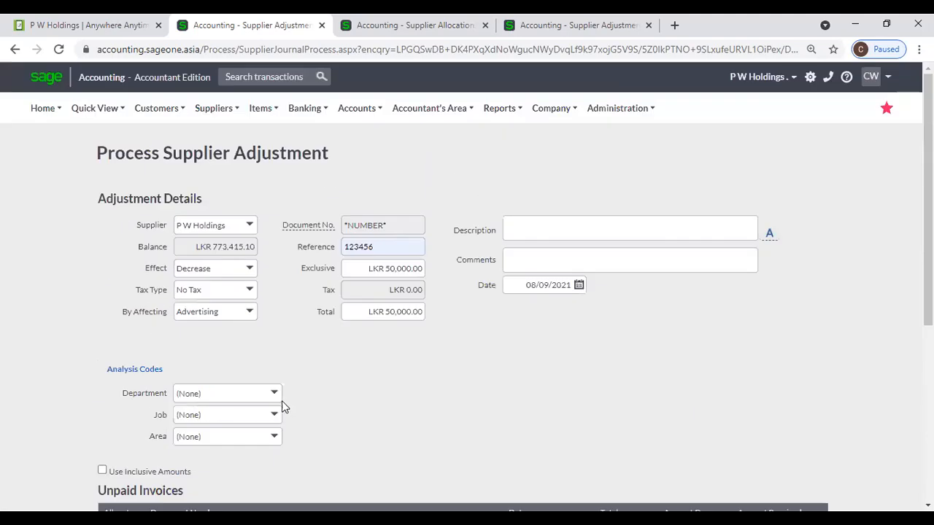
Step: Leave the adjustment without processing it and return to the Supplier Adjustments list
{"action": "left_click", "coordinate": [214, 108]}
{"action": "mouse_move", "coordinate": [224, 181]}
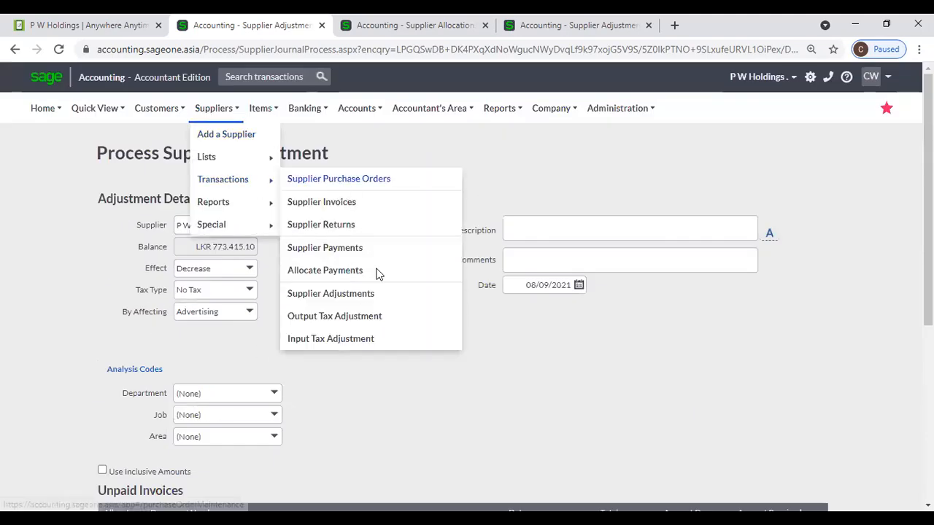
{"action": "left_click", "coordinate": [358, 293]}
{"action": "left_click", "coordinate": [533, 127]}
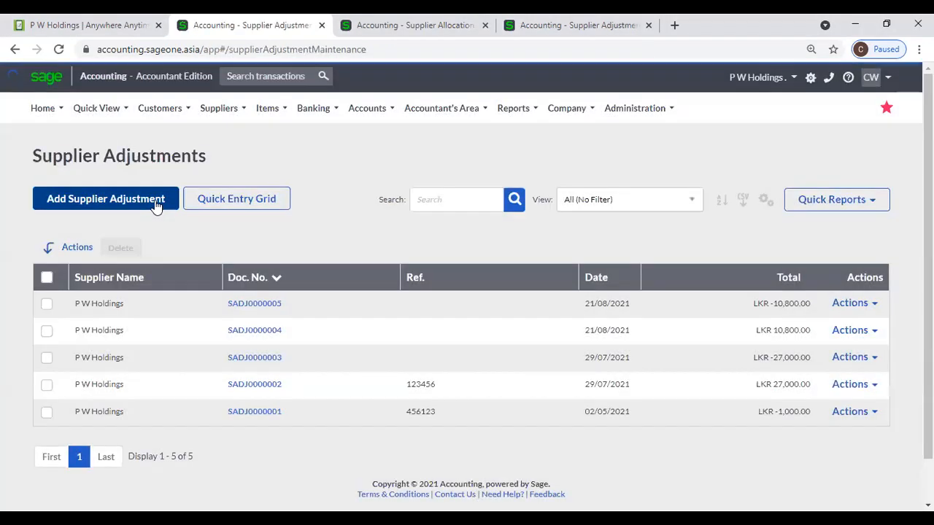
Step: Start a new supplier adjustment for P W Holdings and set its effect to Decrease
{"action": "left_click", "coordinate": [156, 205]}
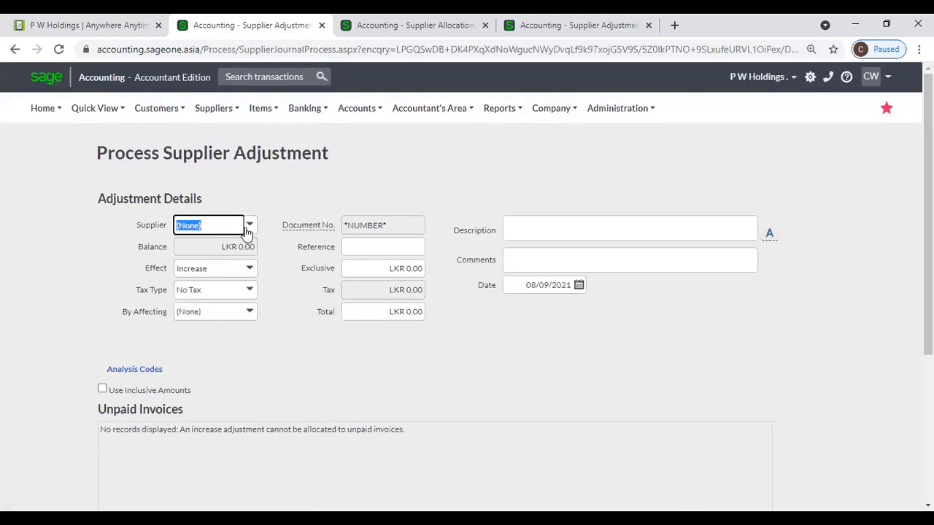
{"action": "type", "text": "p"}
{"action": "left_click", "coordinate": [249, 238]}
{"action": "left_click", "coordinate": [248, 269]}
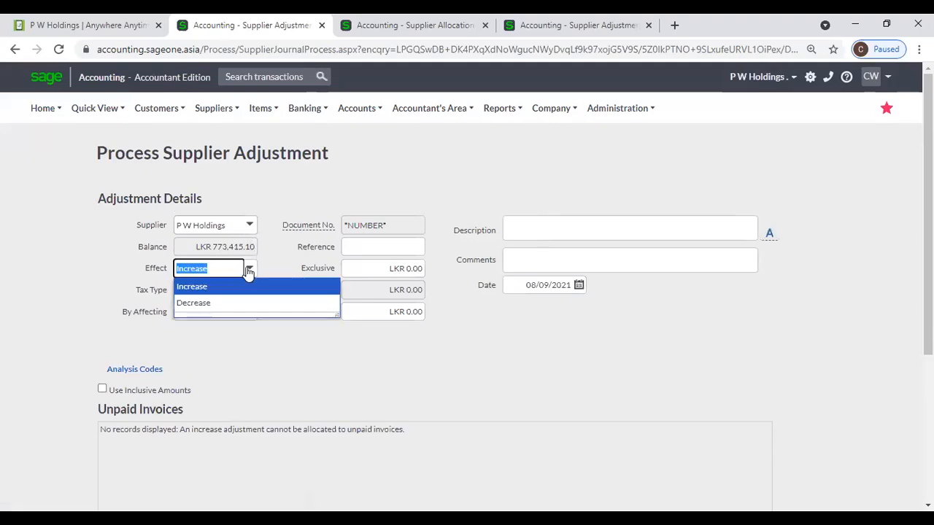
{"action": "left_click", "coordinate": [247, 303]}
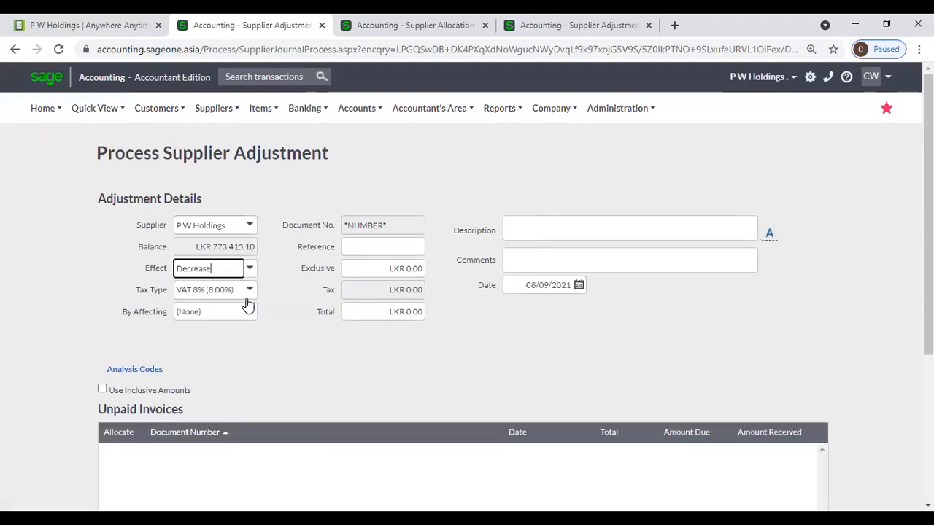
Step: Enter 50000 as the new adjustment's exclusive amount and review the allocation to unpaid invoices
{"action": "left_click", "coordinate": [407, 267]}
{"action": "type", "text": "50000"}
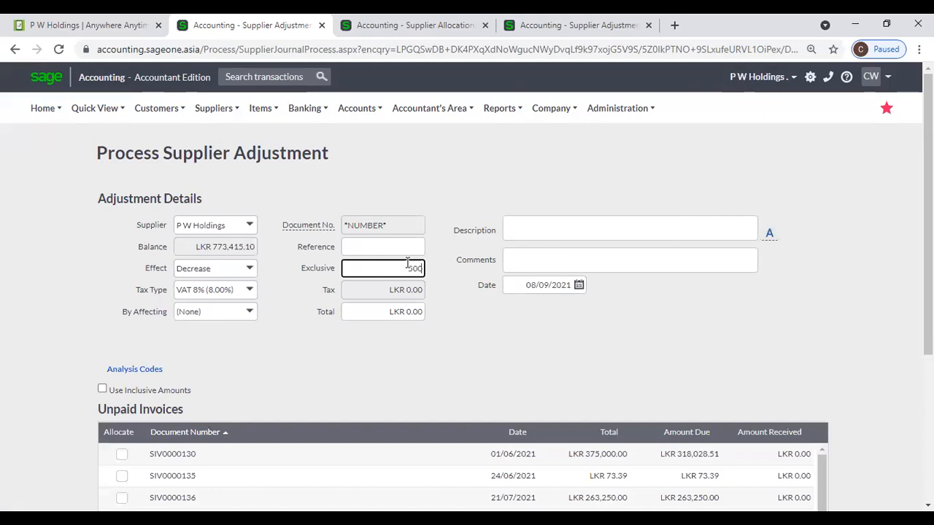
{"action": "left_click", "coordinate": [532, 376]}
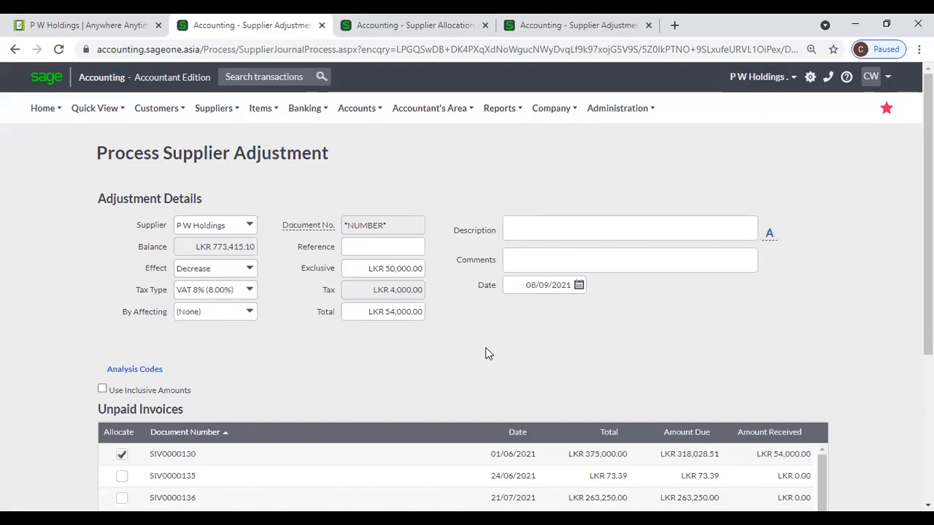
{"action": "scroll", "coordinate": [484, 354], "scroll_direction": "down", "scroll_amount": 2}
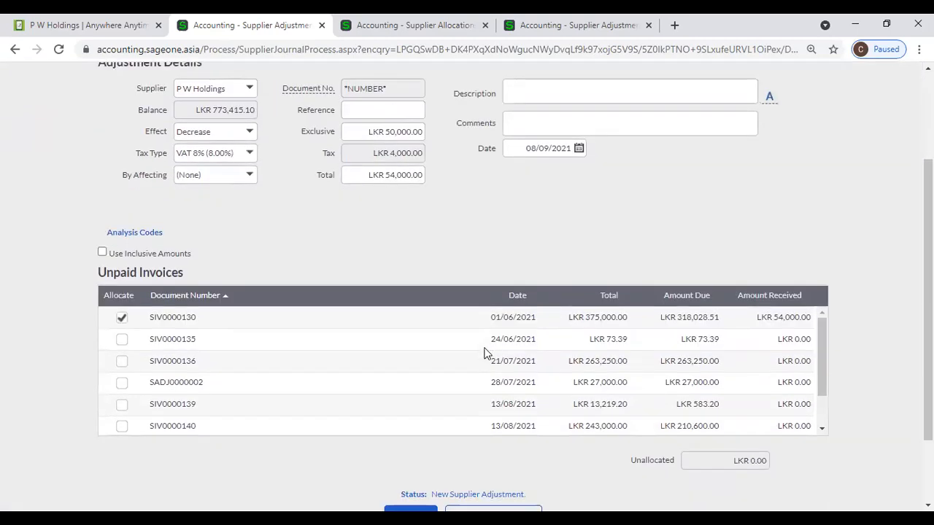
{"action": "scroll", "coordinate": [485, 354], "scroll_direction": "down", "scroll_amount": 1}
{"action": "scroll", "coordinate": [444, 442], "scroll_direction": "down", "scroll_amount": 2}
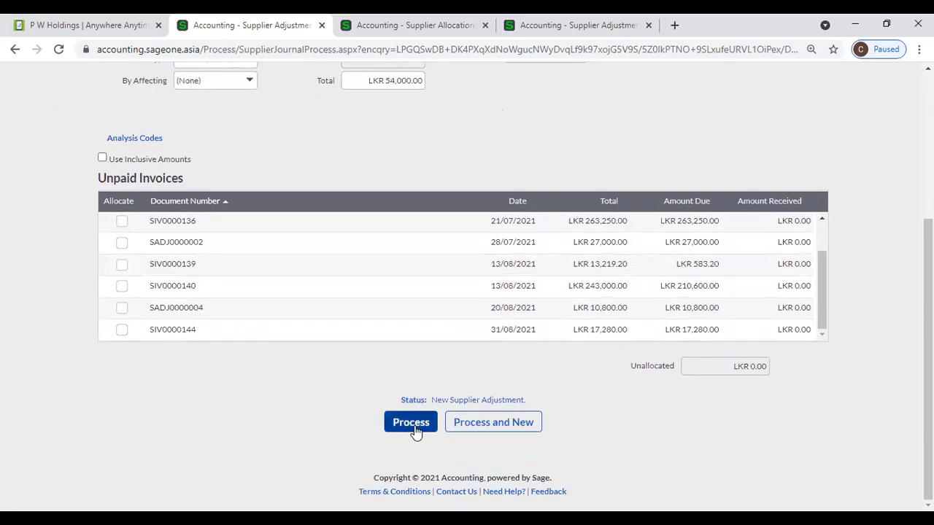
{"action": "scroll", "coordinate": [340, 271], "scroll_direction": "up", "scroll_amount": 1}
{"action": "scroll", "coordinate": [306, 248], "scroll_direction": "up", "scroll_amount": 3}
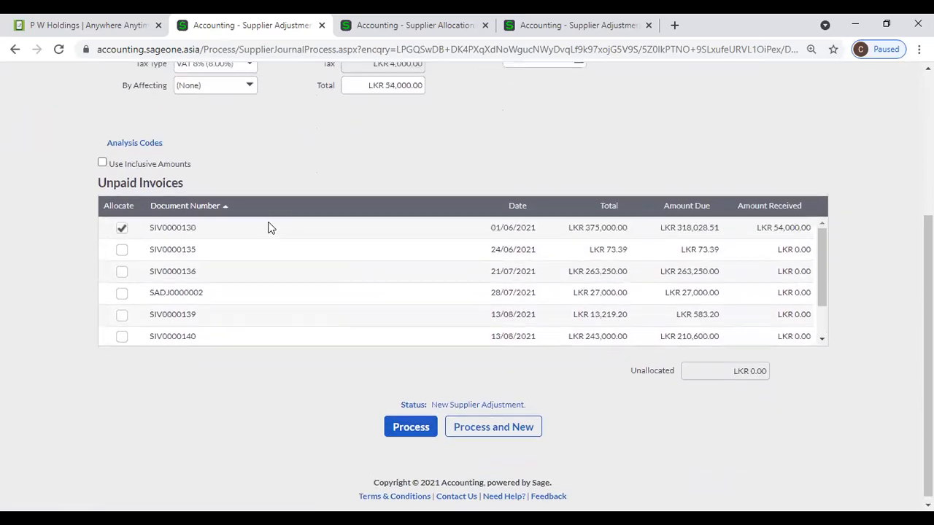
Step: Abandon the second decrease adjustment unprocessed and reopen the list of supplier adjustments
{"action": "left_click", "coordinate": [208, 88]}
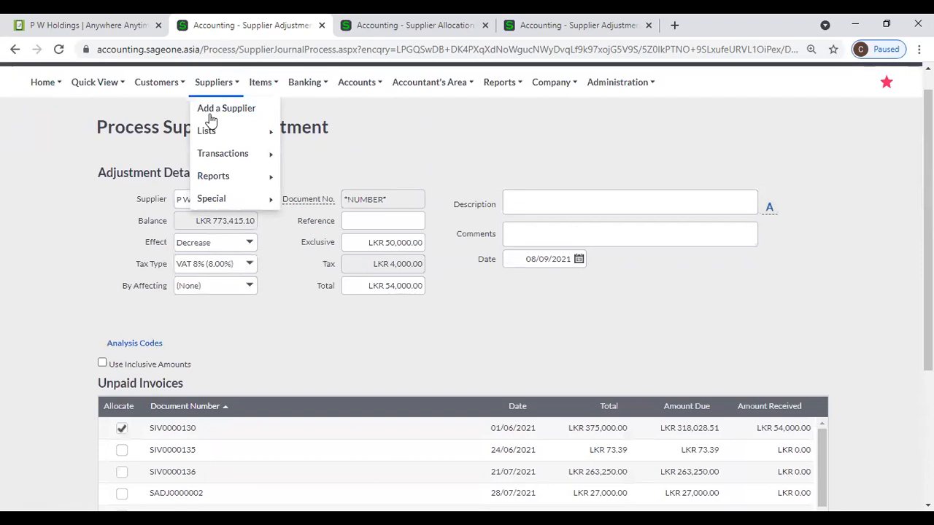
{"action": "mouse_move", "coordinate": [222, 156]}
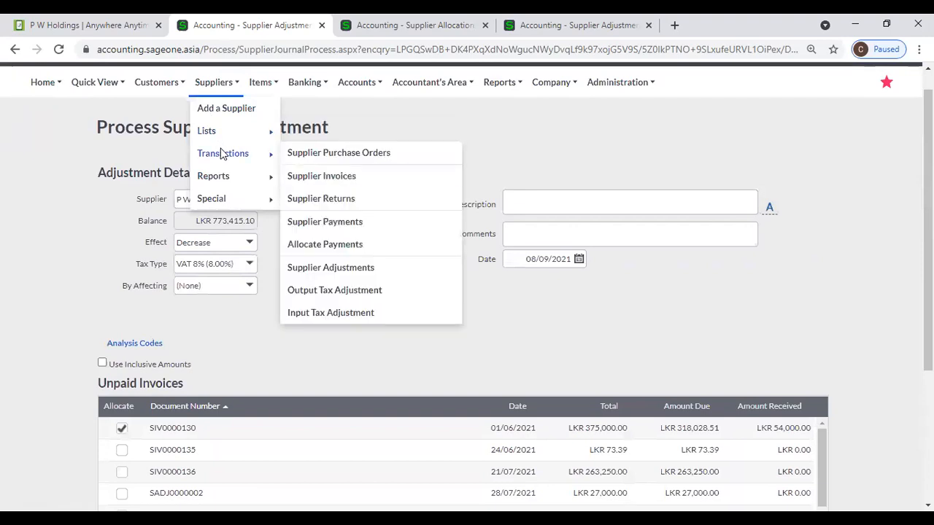
{"action": "left_click", "coordinate": [317, 268]}
{"action": "left_click", "coordinate": [524, 127]}
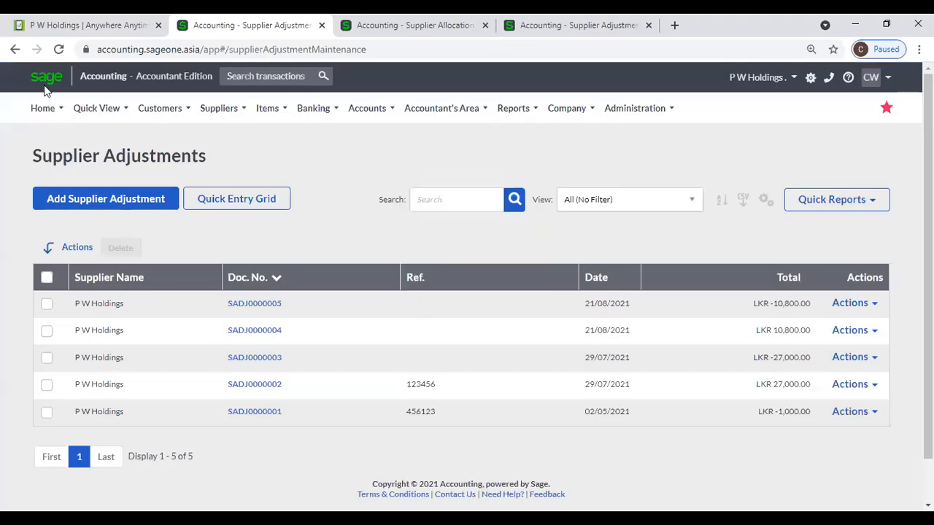
{"action": "left_click", "coordinate": [0, 156]}
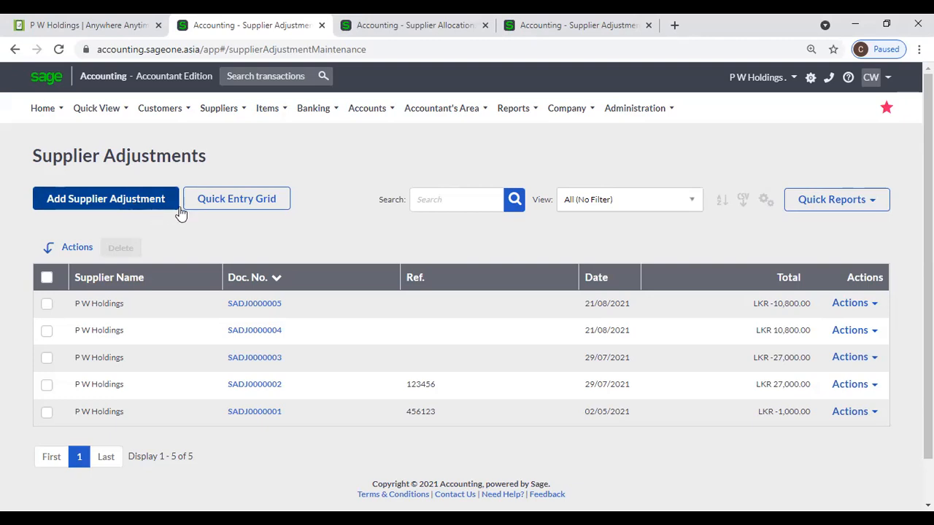
Step: View the Supplier Adjustment Quick Entry Grid, then go back to the Supplier Adjustments list
{"action": "left_click", "coordinate": [229, 207]}
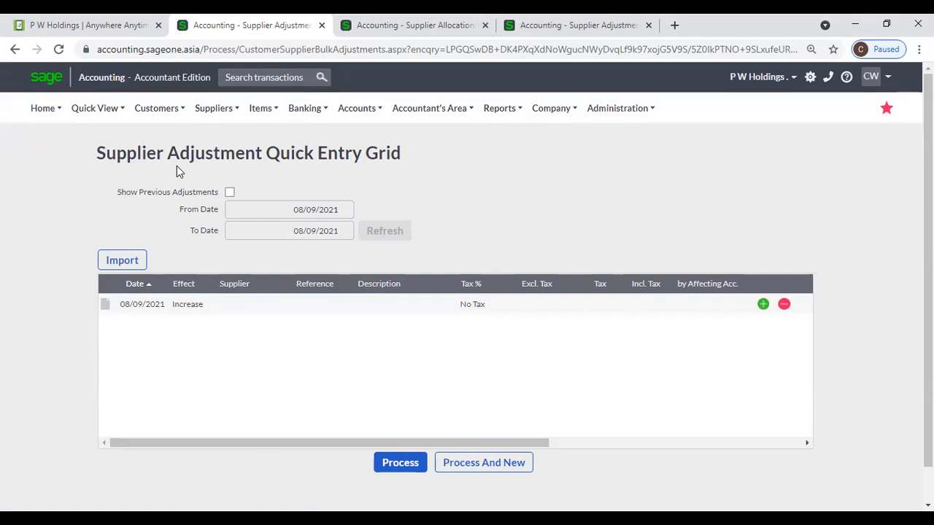
{"action": "left_click", "coordinate": [15, 49]}
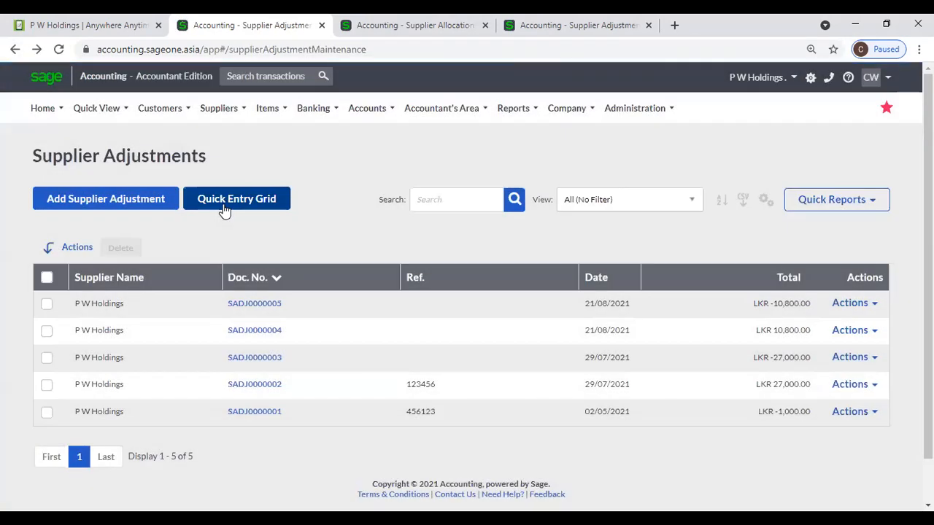
Step: Open the supplier adjustment quick entry grid and add two more blank lines to it
{"action": "left_click", "coordinate": [224, 208]}
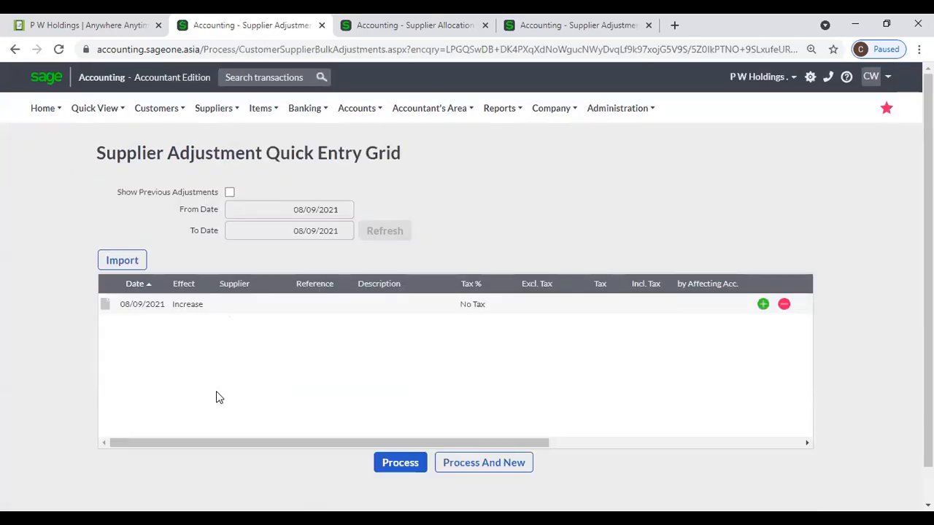
{"action": "left_click", "coordinate": [763, 305]}
{"action": "left_click", "coordinate": [763, 305]}
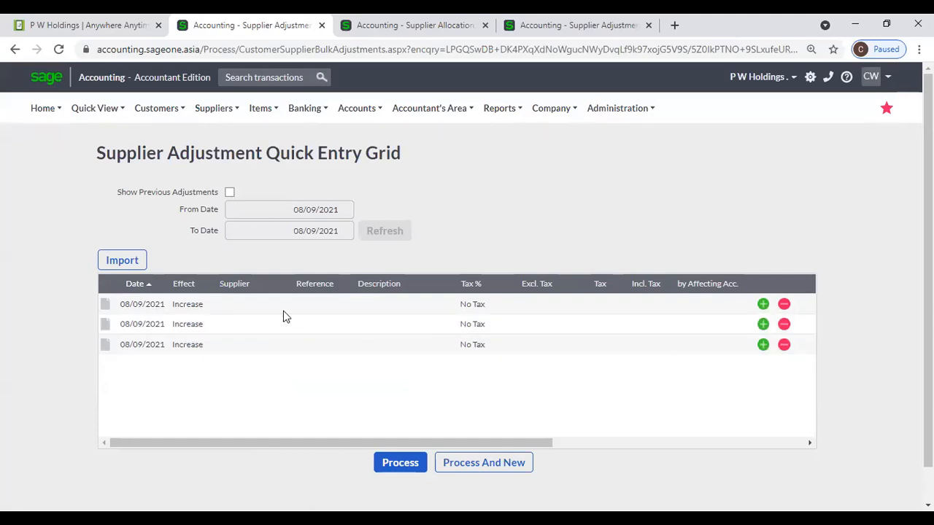
Step: On the grid's first line, keep the effect as Increase and choose P W Holdings as the supplier
{"action": "left_click", "coordinate": [144, 308]}
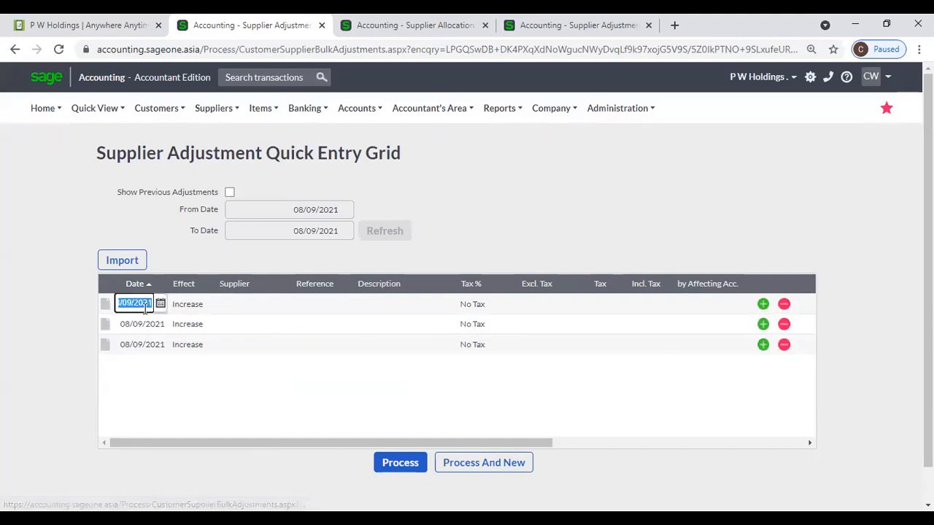
{"action": "left_click", "coordinate": [193, 309]}
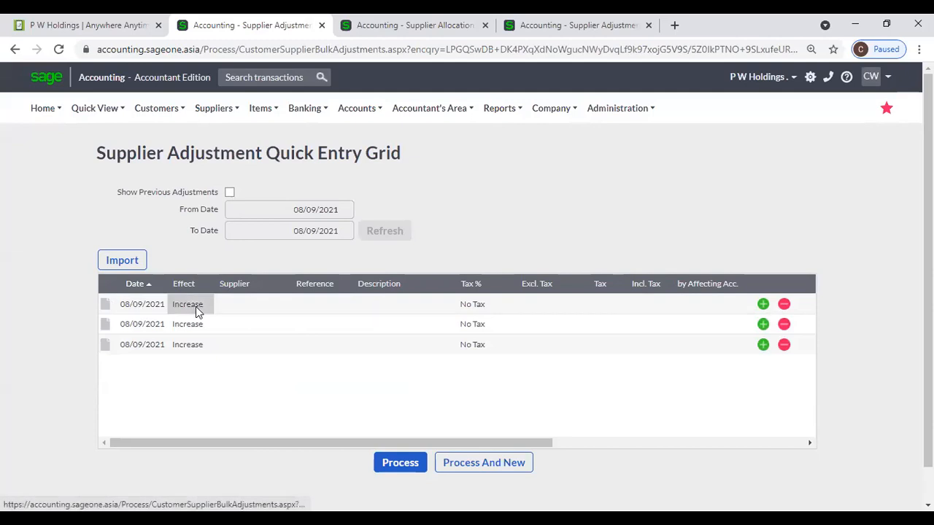
{"action": "left_click", "coordinate": [198, 312]}
{"action": "left_click", "coordinate": [205, 307]}
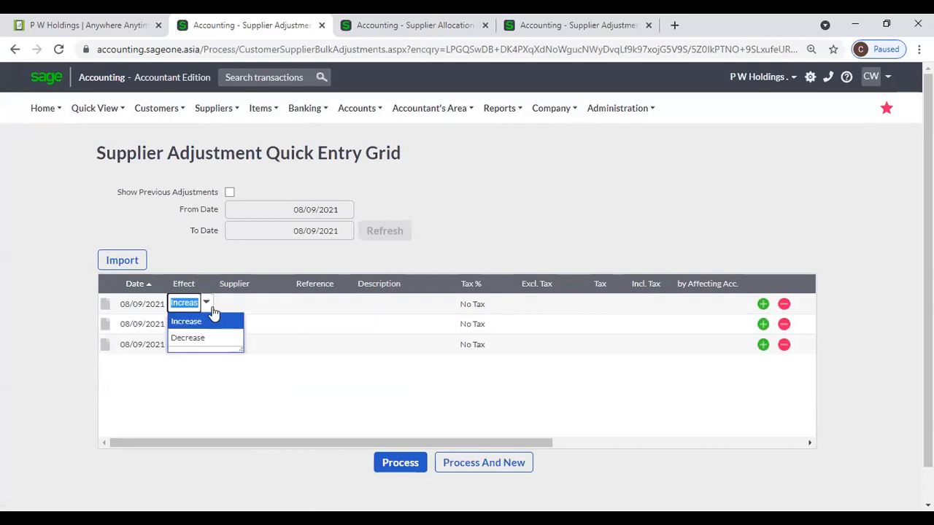
{"action": "left_click", "coordinate": [234, 308]}
{"action": "left_click", "coordinate": [237, 307]}
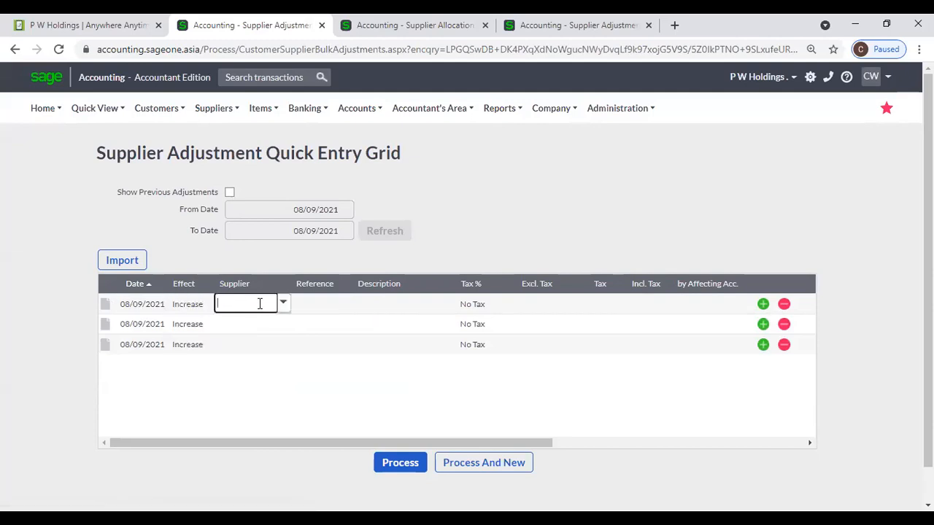
{"action": "type", "text": "P W Holdings"}
{"action": "key", "text": "Tab"}
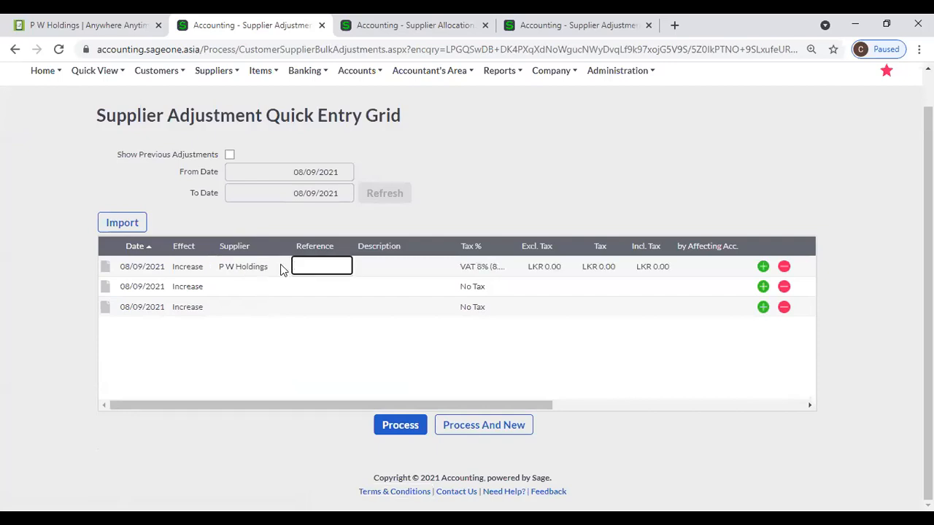
Step: Leave the first line's reference and description blank and set its exclusive amount to 15000
{"action": "key", "text": "Tab"}
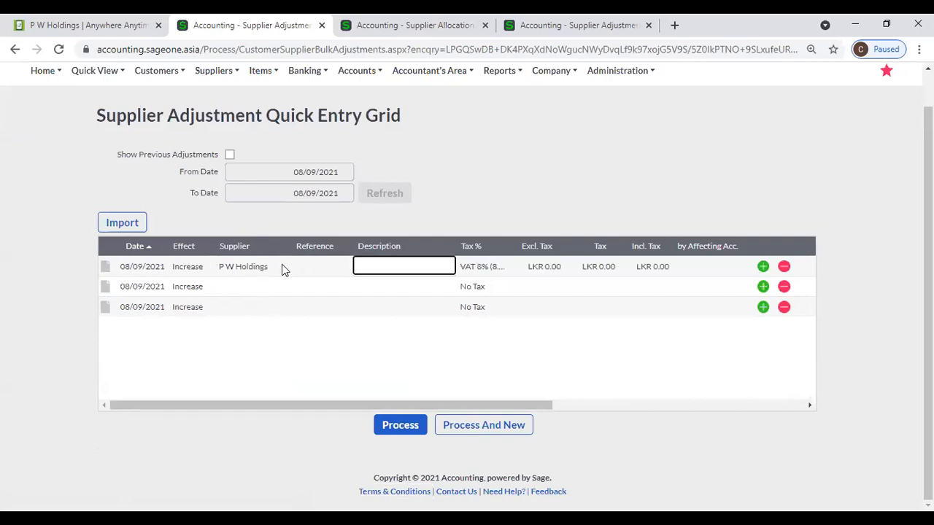
{"action": "key", "text": "Tab"}
{"action": "key", "text": "Tab"}
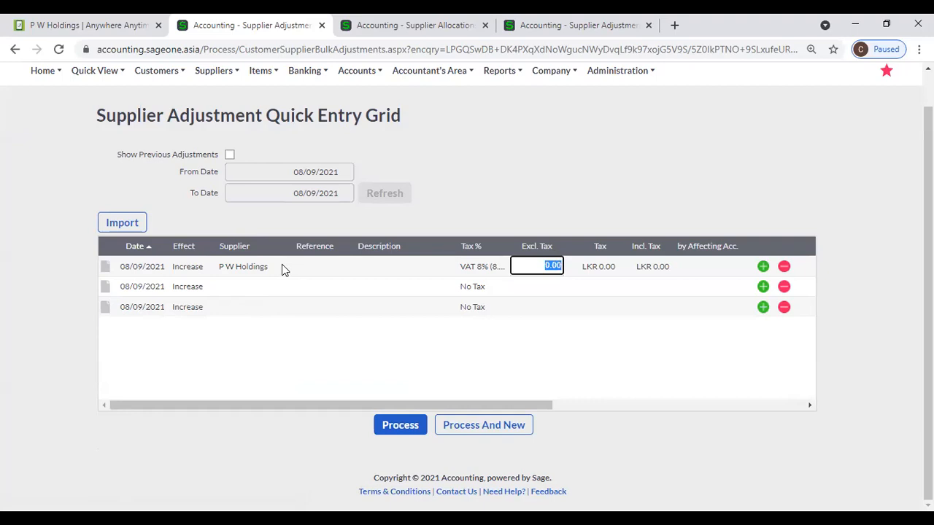
{"action": "type", "text": "15000"}
{"action": "key", "text": "Tab"}
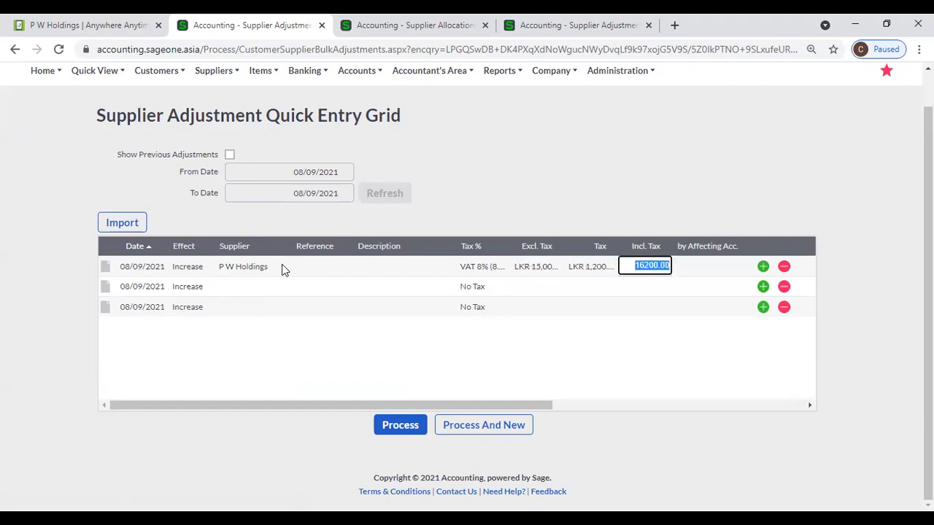
Step: Set the first line's affecting account to Buildings, leaving department, job and area blank
{"action": "left_click", "coordinate": [723, 264]}
{"action": "left_click", "coordinate": [746, 268]}
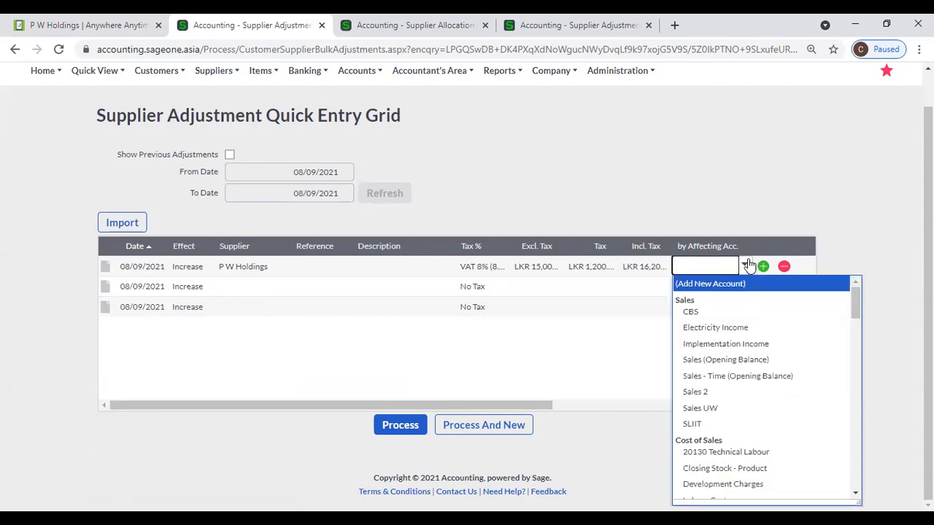
{"action": "type", "text": "B"}
{"action": "left_click", "coordinate": [745, 299]}
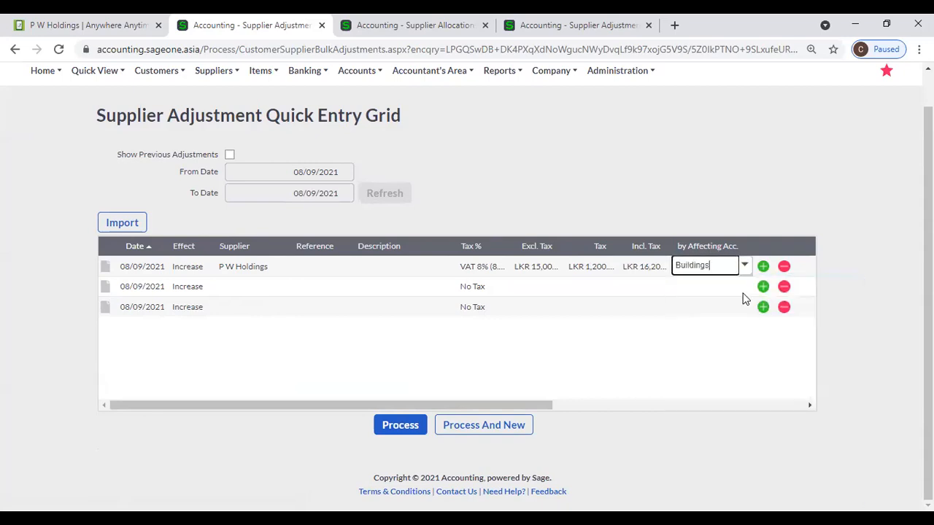
{"action": "key", "text": "Tab"}
{"action": "key", "text": "Tab"}
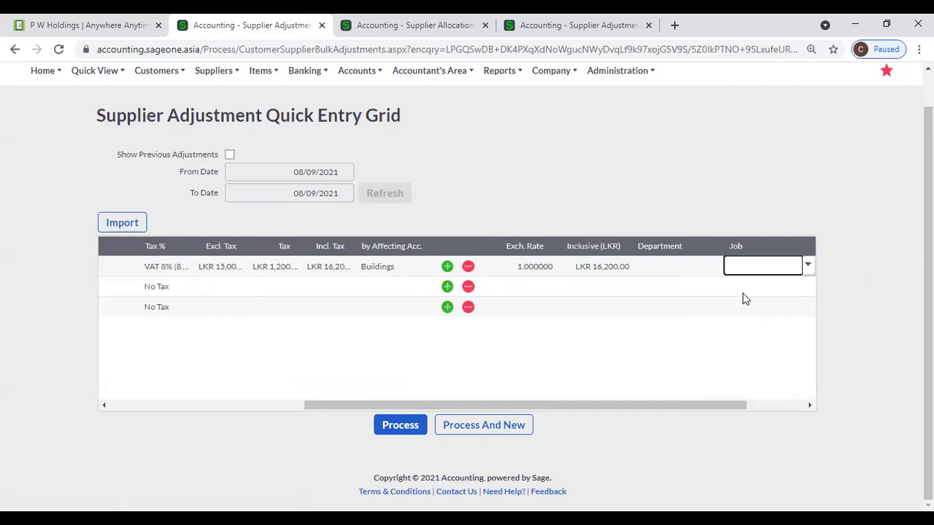
{"action": "key", "text": "Tab"}
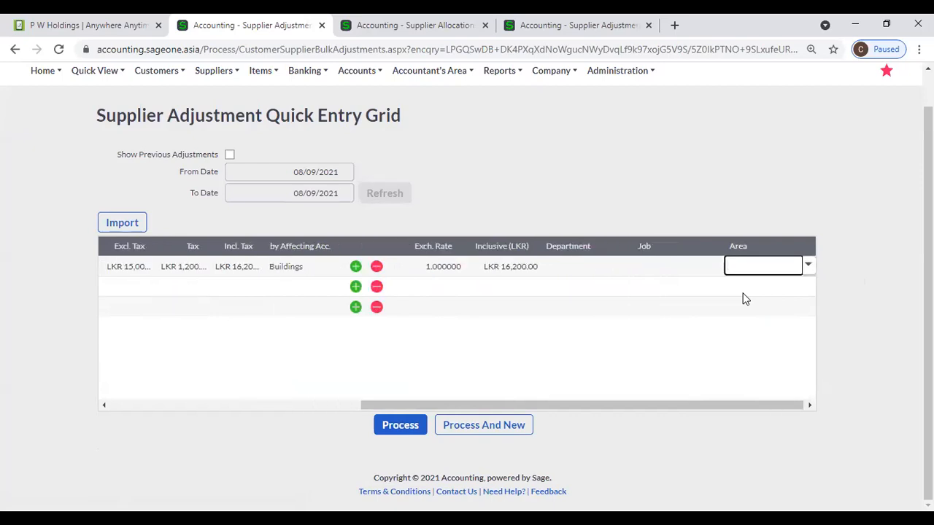
{"action": "key", "text": "Tab"}
{"action": "key", "text": "Tab"}
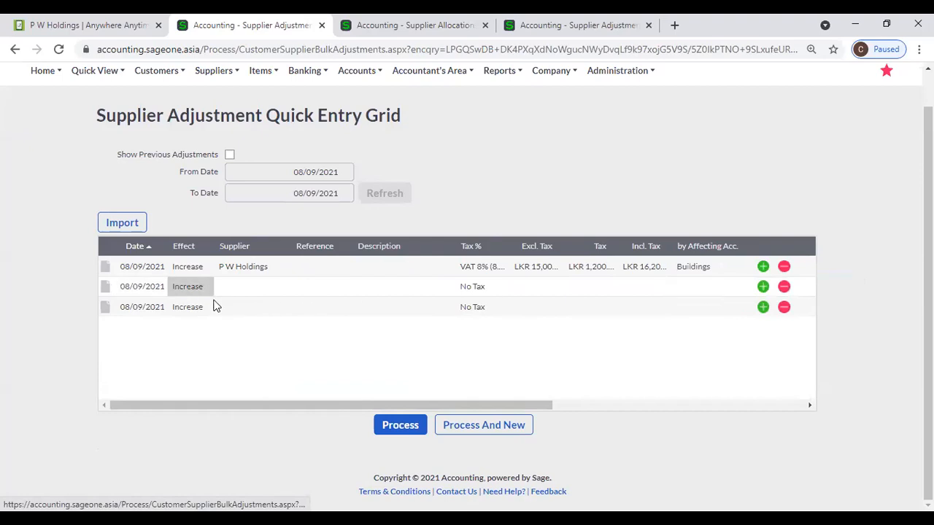
Step: Set the second line's effect to Decrease and its supplier to Al Naboodah Travel & Tourism Agencies LLC
{"action": "left_click", "coordinate": [199, 286]}
{"action": "left_click", "coordinate": [202, 289]}
{"action": "left_click", "coordinate": [198, 319]}
{"action": "key", "text": "Tab"}
{"action": "left_click", "coordinate": [283, 287]}
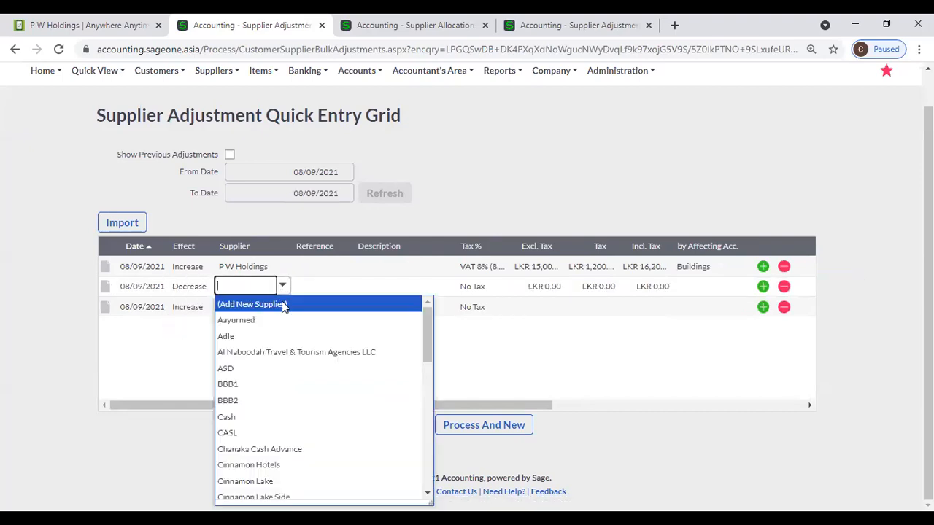
{"action": "left_click", "coordinate": [281, 351]}
{"action": "key", "text": "Tab"}
Step: Enter 25000 as the second line's exclusive amount, leaving its reference and description blank
{"action": "key", "text": "Tab"}
{"action": "key", "text": "Tab"}
{"action": "key", "text": "Tab"}
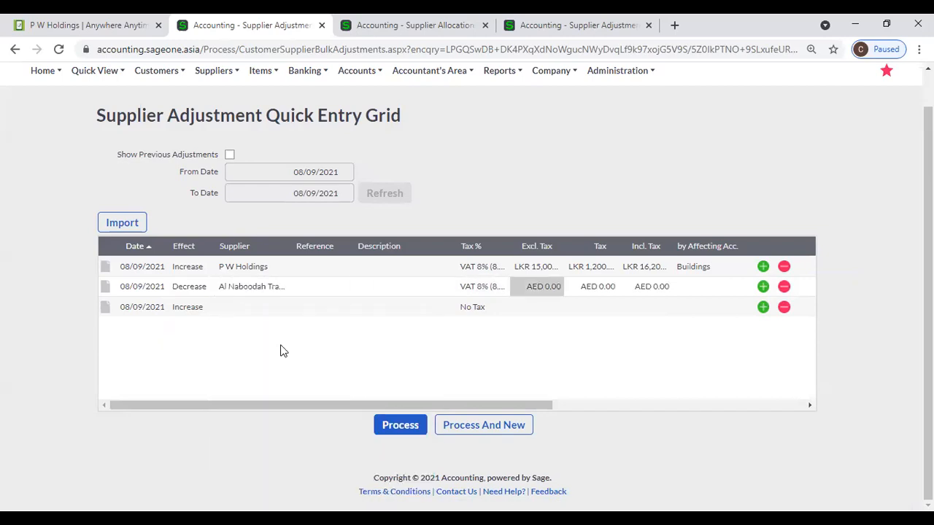
{"action": "type", "text": "25000"}
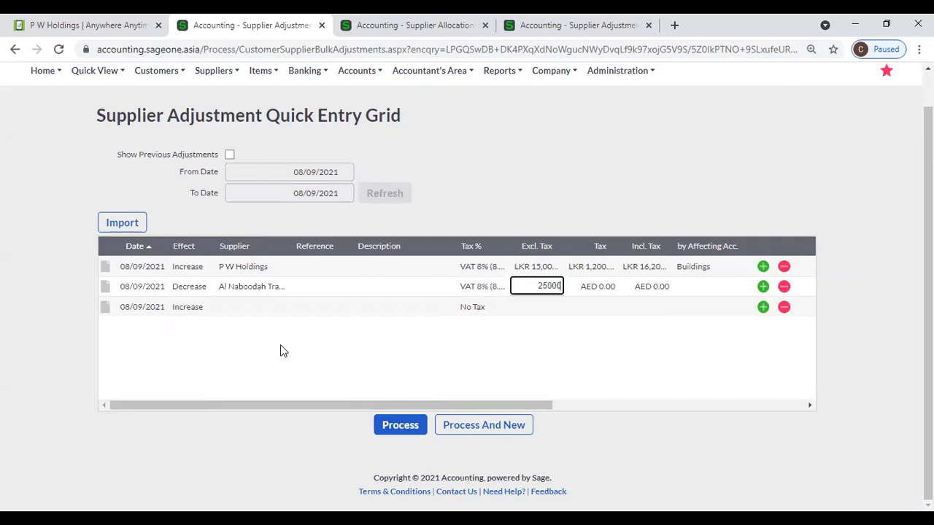
{"action": "key", "text": "Tab"}
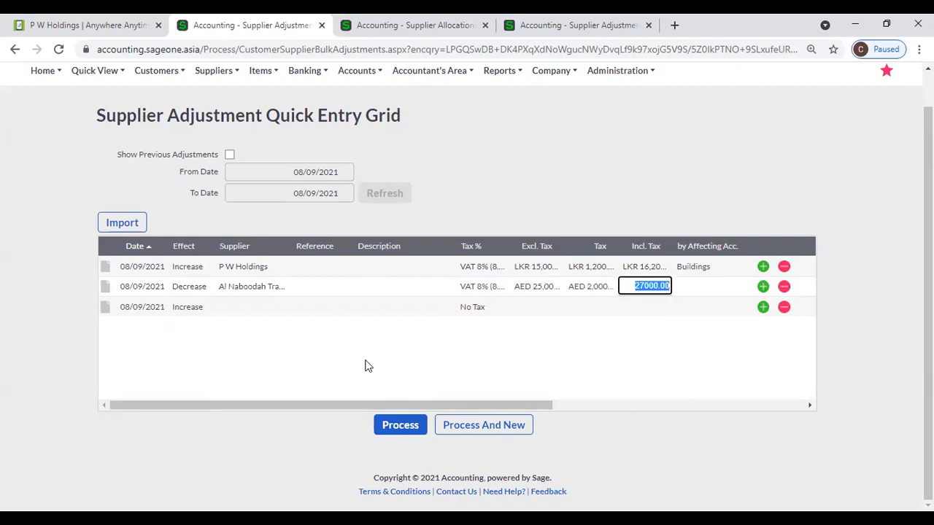
Step: Choose Electricity Income as the second line's affecting account and leave its analysis fields blank
{"action": "key", "text": "Tab"}
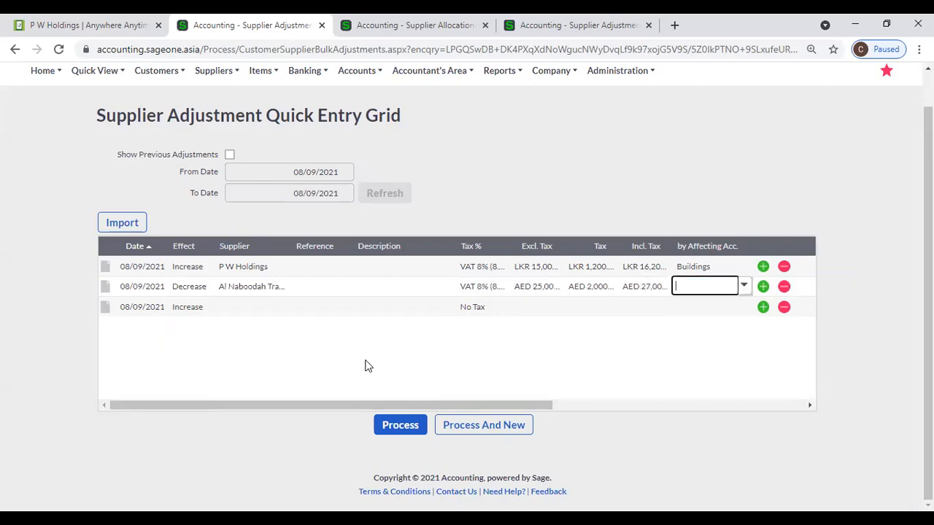
{"action": "left_click", "coordinate": [743, 286]}
{"action": "left_click", "coordinate": [740, 355]}
{"action": "key", "text": "Tab"}
{"action": "key", "text": "Tab"}
{"action": "key", "text": "Tab"}
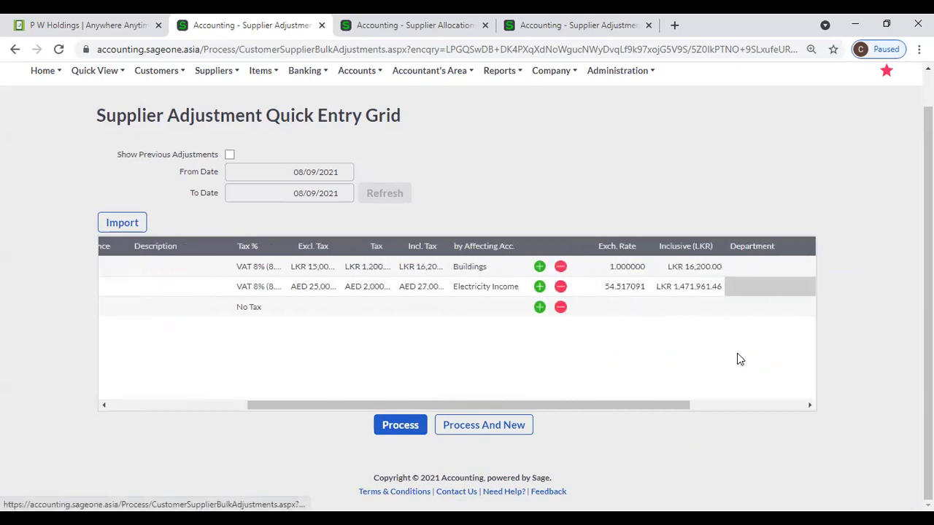
{"action": "key", "text": "Tab"}
{"action": "key", "text": "Tab"}
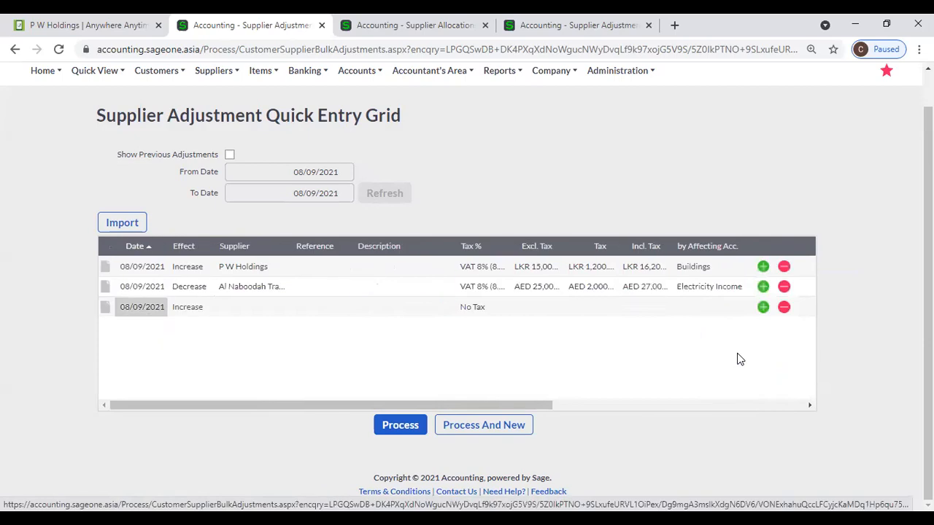
{"action": "key", "text": "Tab"}
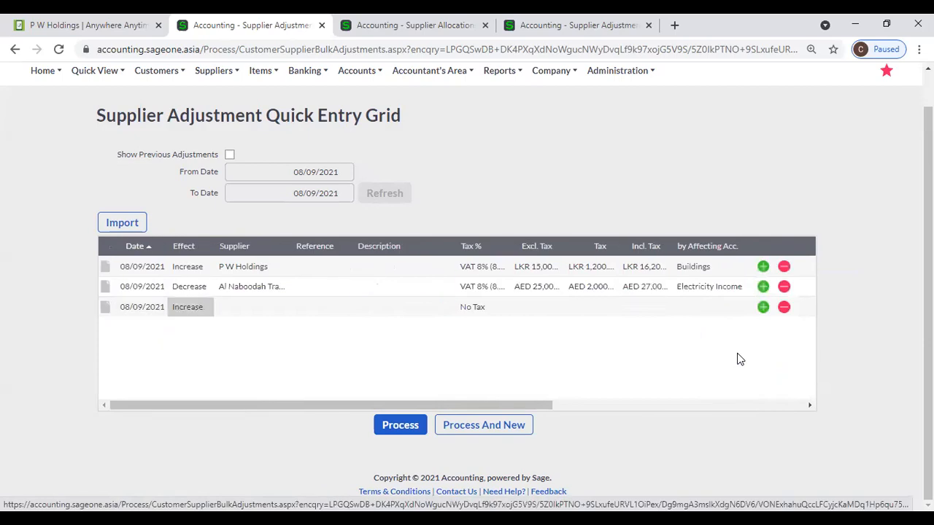
Step: Add three more blank adjustment lines at the end of the grid
{"action": "left_click", "coordinate": [763, 309]}
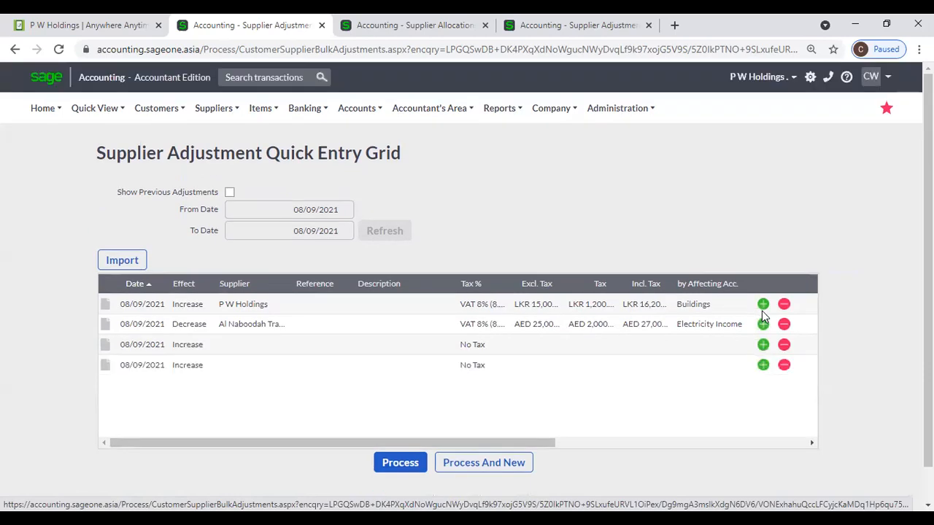
{"action": "left_click", "coordinate": [764, 366]}
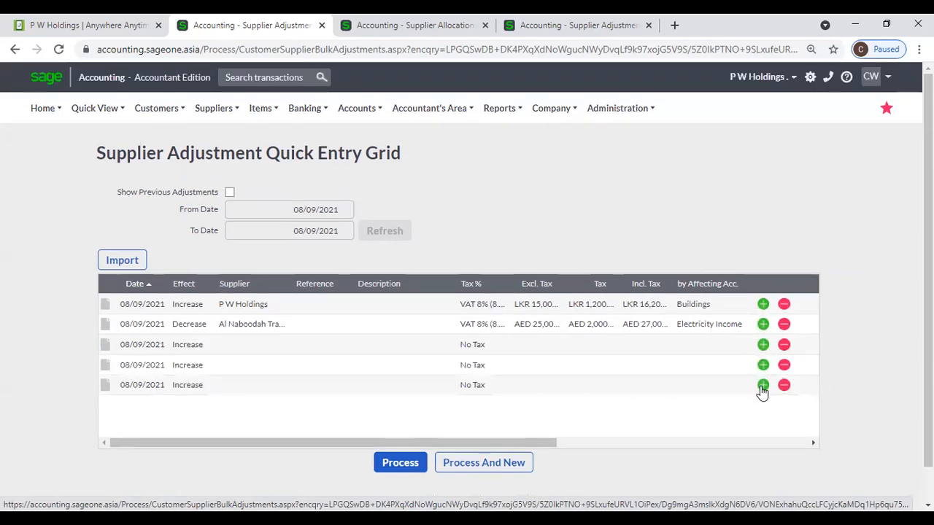
{"action": "left_click", "coordinate": [762, 387]}
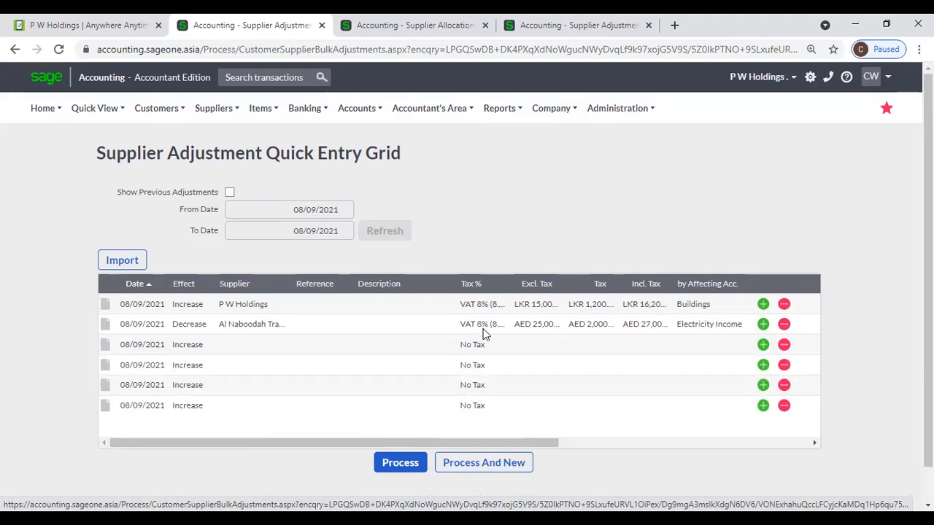
Step: Review the tax-exclusive amount, exchange rate and LKR inclusive amount of the Al Naboodah decrease line
{"action": "left_click", "coordinate": [540, 328]}
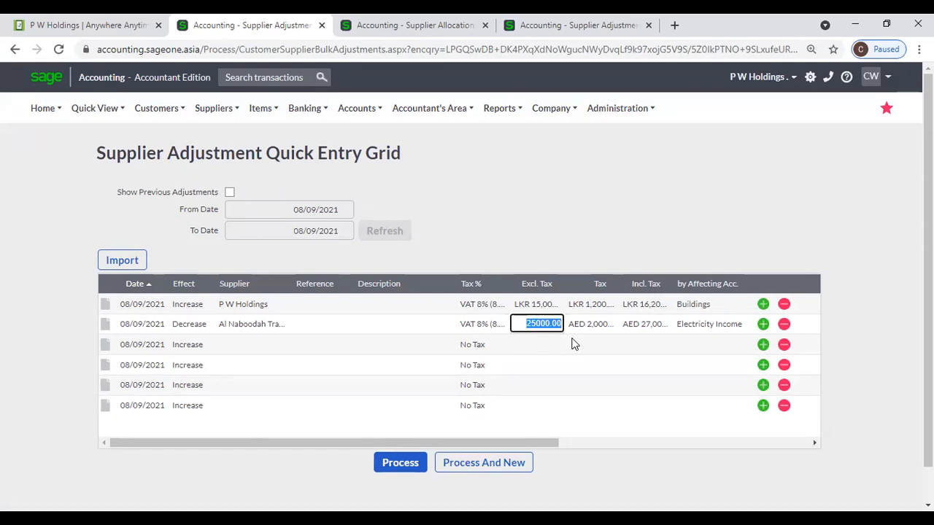
{"action": "left_click_drag", "start_coordinate": [555, 443], "coordinate": [716, 443]}
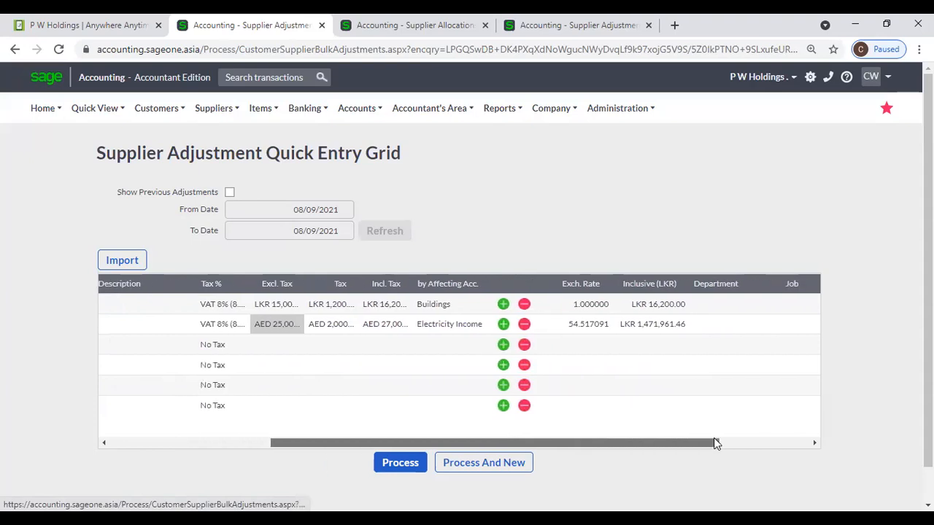
{"action": "left_click", "coordinate": [627, 325]}
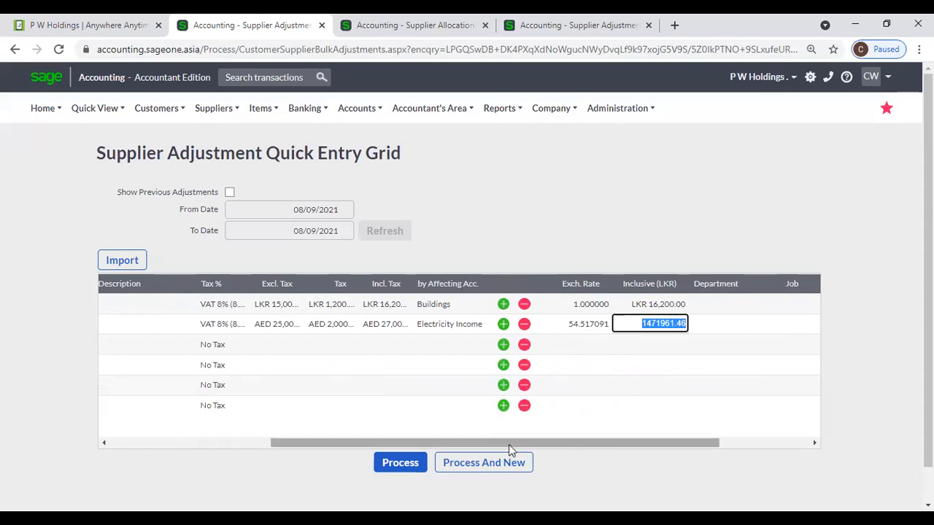
{"action": "left_click_drag", "start_coordinate": [540, 442], "coordinate": [324, 427]}
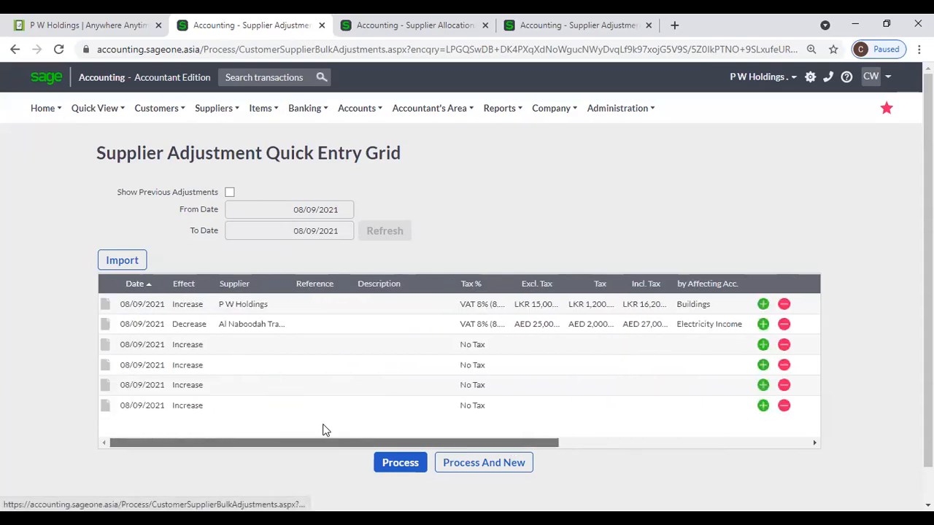
{"action": "left_click", "coordinate": [528, 326]}
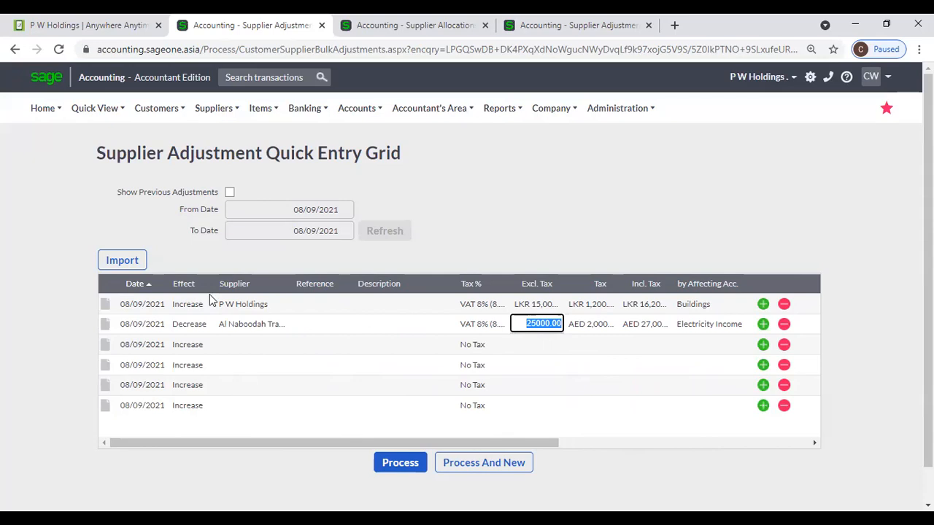
Step: Show the grid's import options and read the CSV file setup instructions through to the end
{"action": "left_click", "coordinate": [141, 261]}
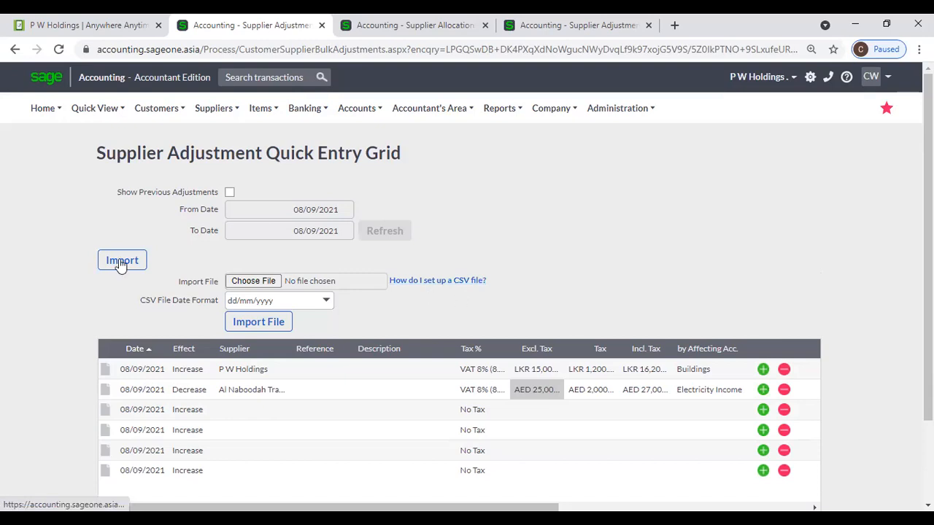
{"action": "left_click", "coordinate": [412, 285]}
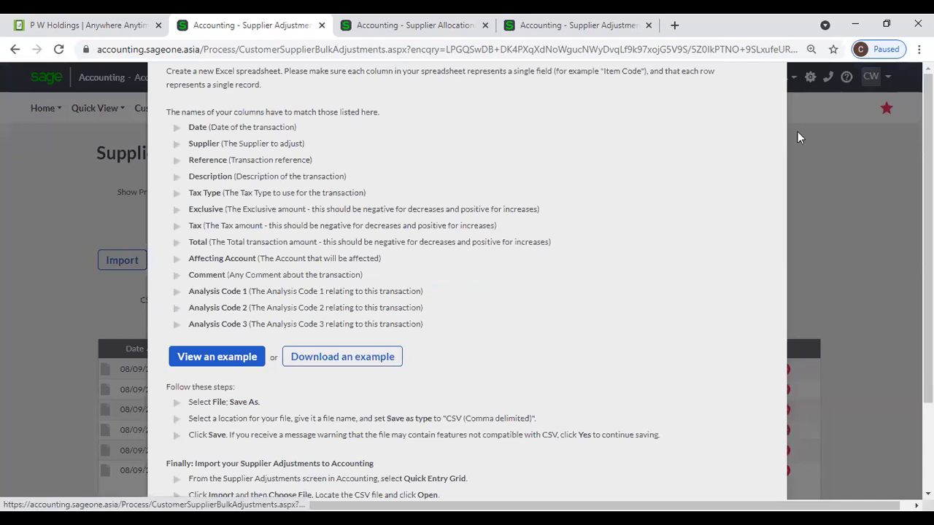
{"action": "scroll", "coordinate": [816, 176], "scroll_direction": "down", "scroll_amount": 3}
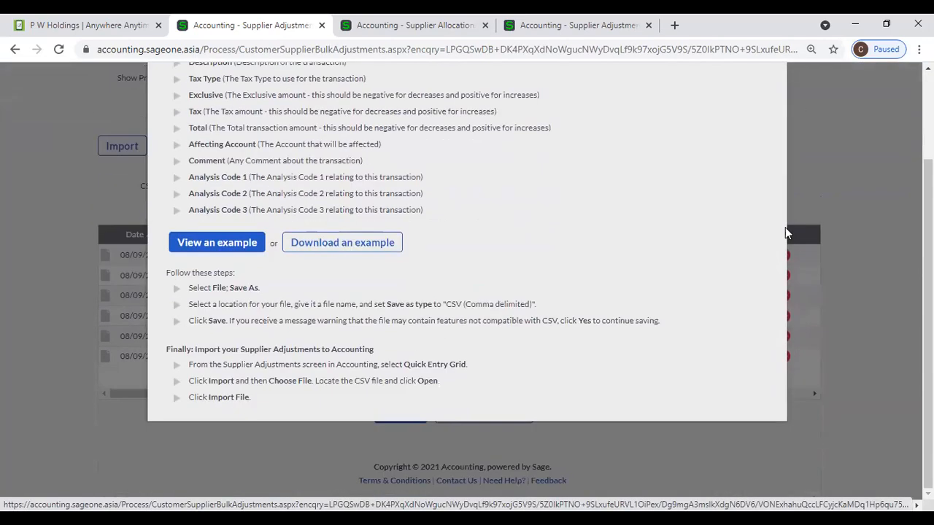
{"action": "left_click", "coordinate": [550, 423]}
{"action": "scroll", "coordinate": [589, 275], "scroll_direction": "up", "scroll_amount": 3}
Step: Switch to the sageone.co.za company and open its Supplier Adjustment Quick Entry Grid, leaving the unsaved adjustment
{"action": "left_click", "coordinate": [610, 29]}
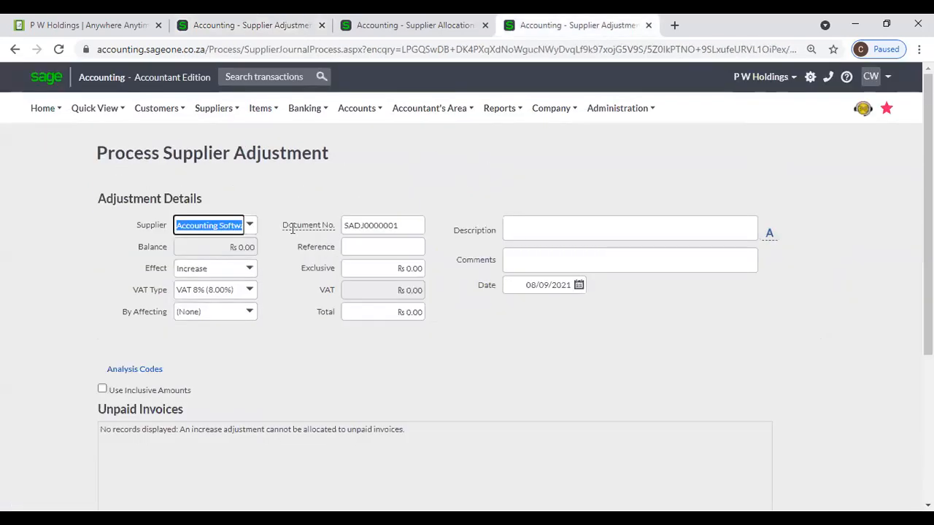
{"action": "left_click", "coordinate": [208, 108]}
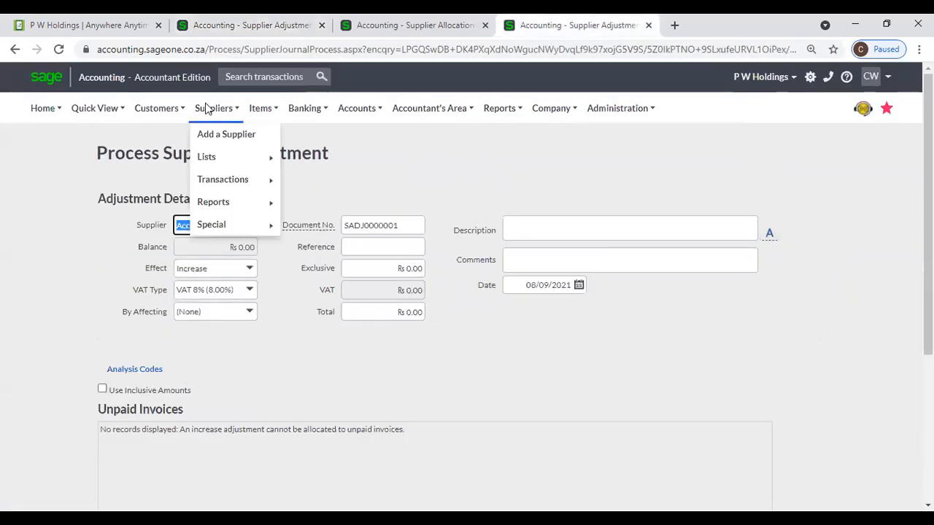
{"action": "mouse_move", "coordinate": [215, 183]}
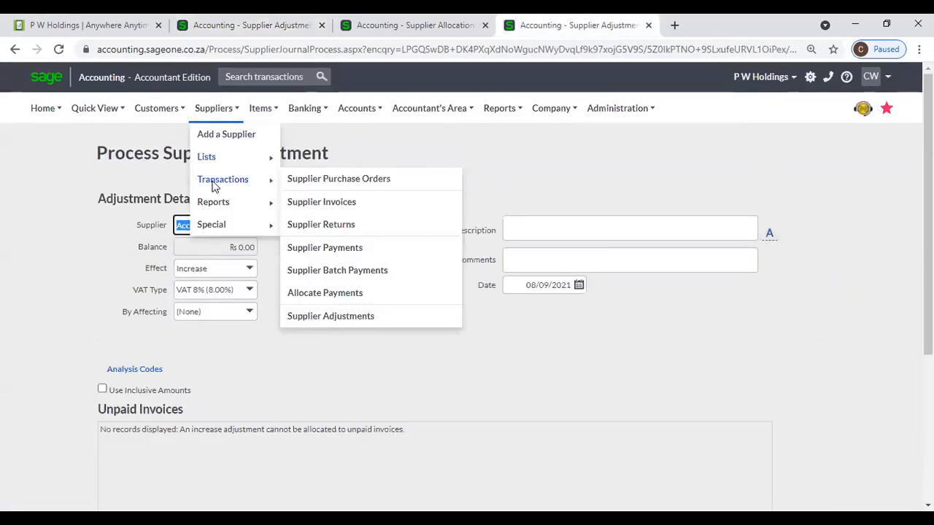
{"action": "left_click", "coordinate": [331, 318]}
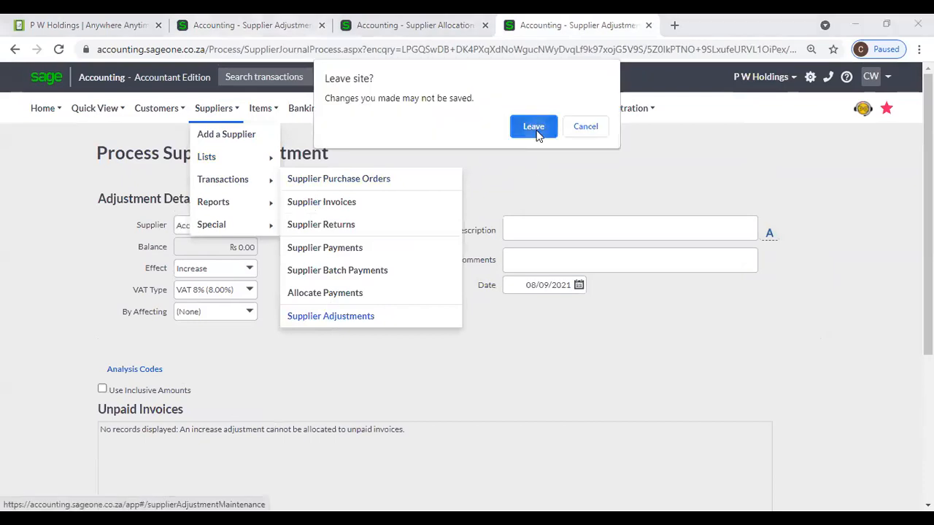
{"action": "left_click", "coordinate": [533, 128]}
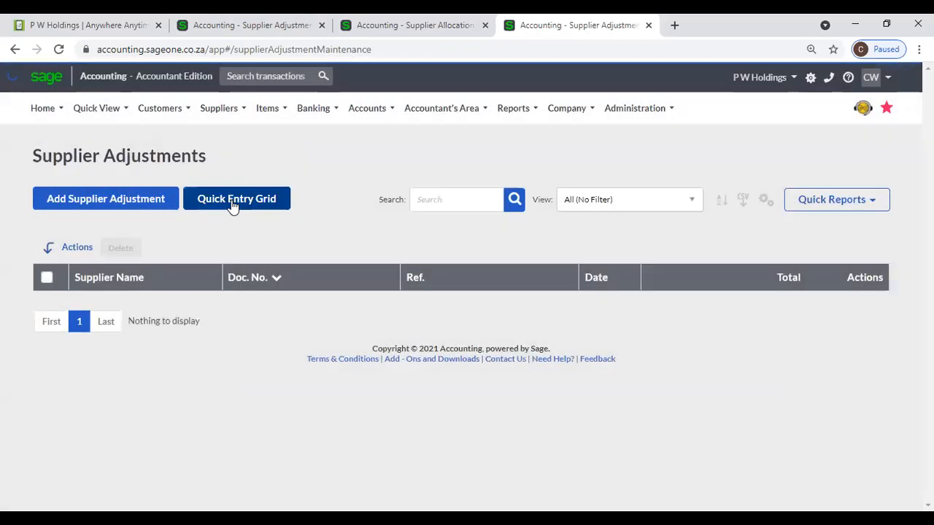
{"action": "left_click", "coordinate": [232, 201]}
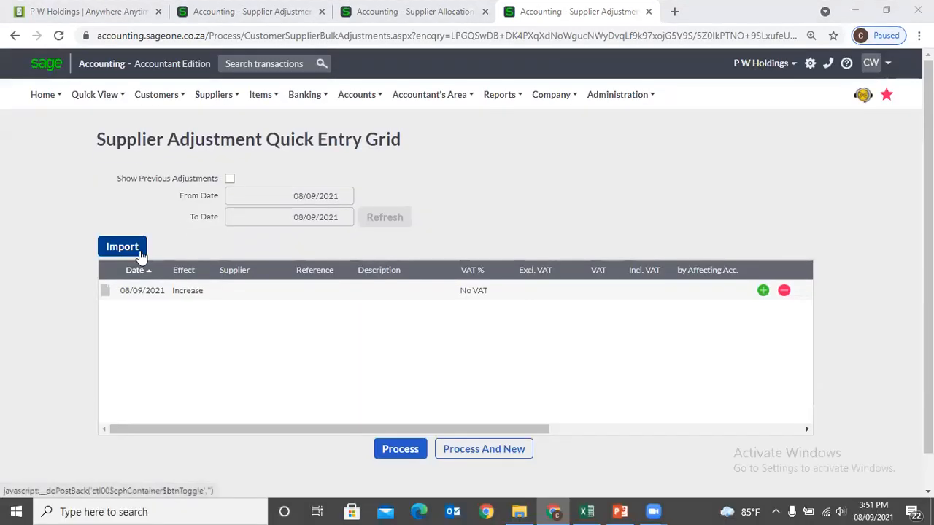
Step: Download the example CSV from the grid's import instructions and open it in Excel
{"action": "left_click", "coordinate": [122, 260]}
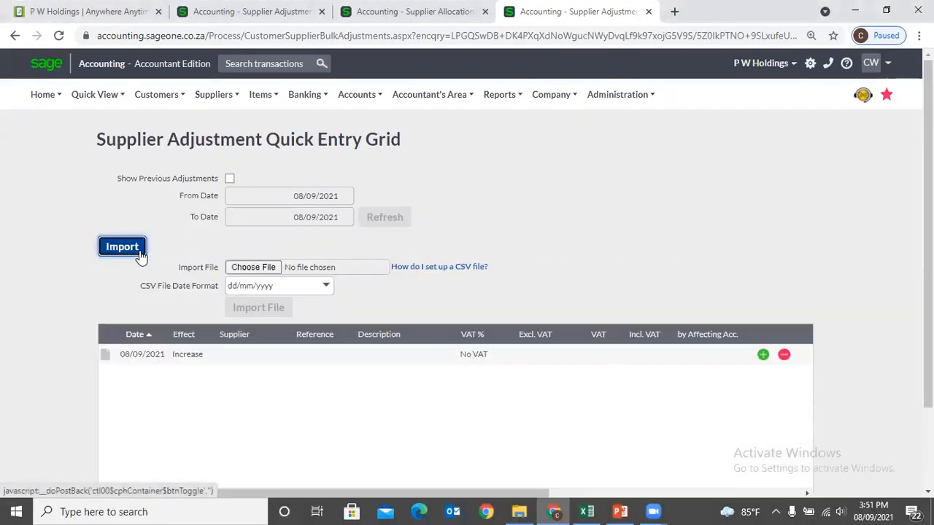
{"action": "left_click", "coordinate": [442, 268]}
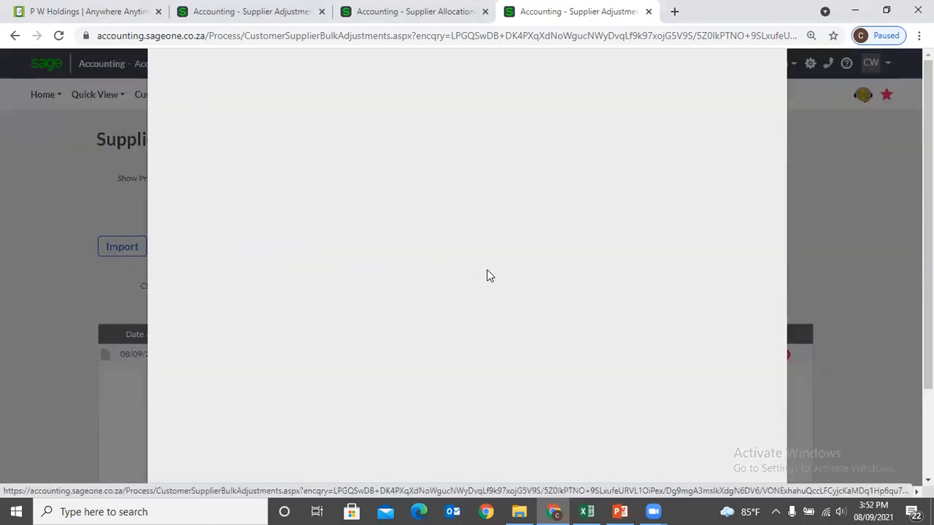
{"action": "left_click", "coordinate": [356, 351]}
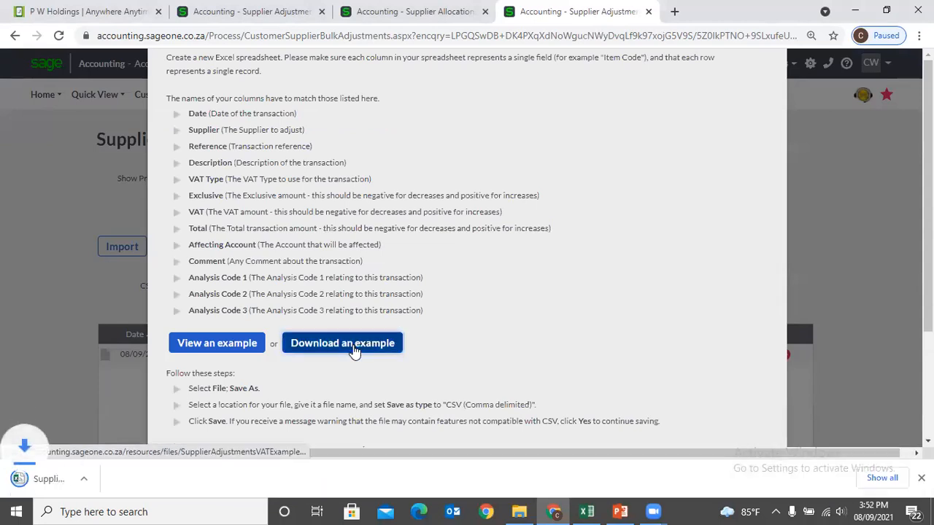
{"action": "left_click", "coordinate": [64, 487]}
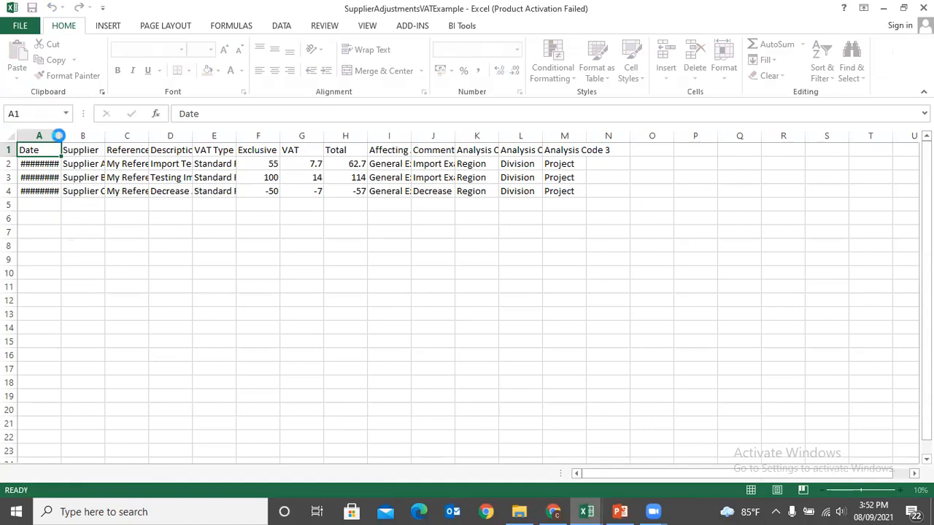
Step: Fit all column widths of the SupplierAdjustmentsVATExample sheet to their contents
{"action": "left_click_drag", "start_coordinate": [59, 136], "coordinate": [93, 137]}
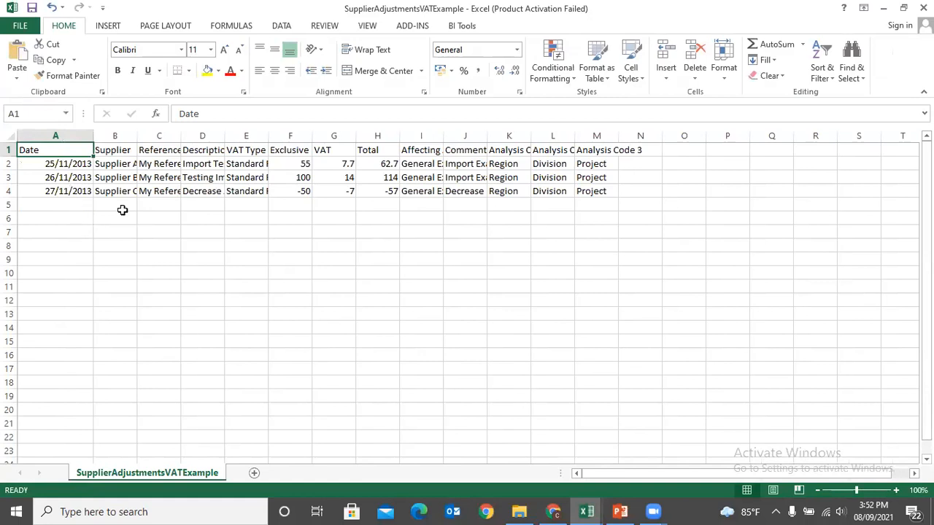
{"action": "double_click", "coordinate": [137, 136]}
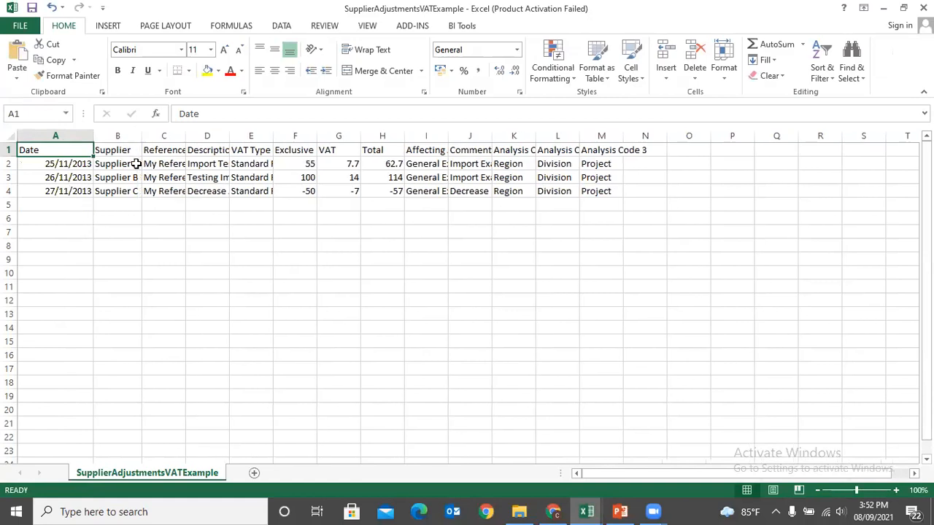
{"action": "left_click", "coordinate": [9, 136]}
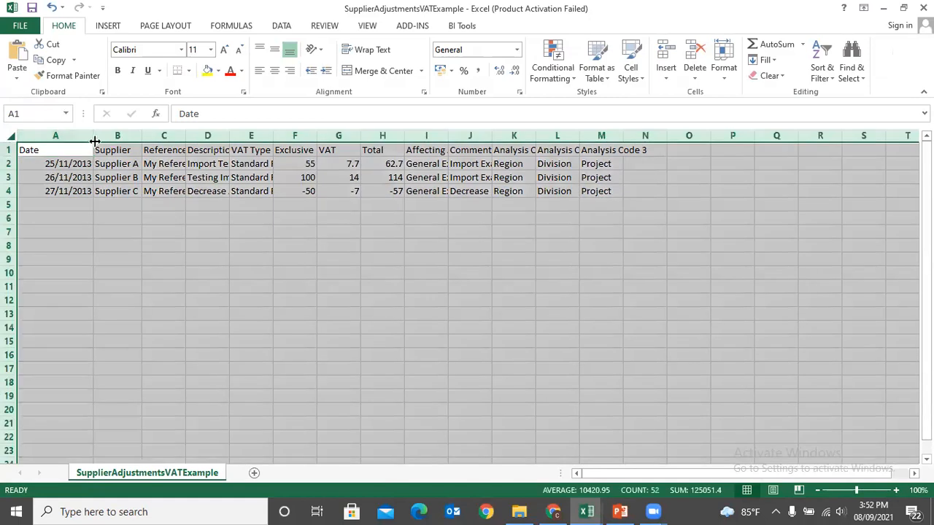
{"action": "double_click", "coordinate": [93, 136]}
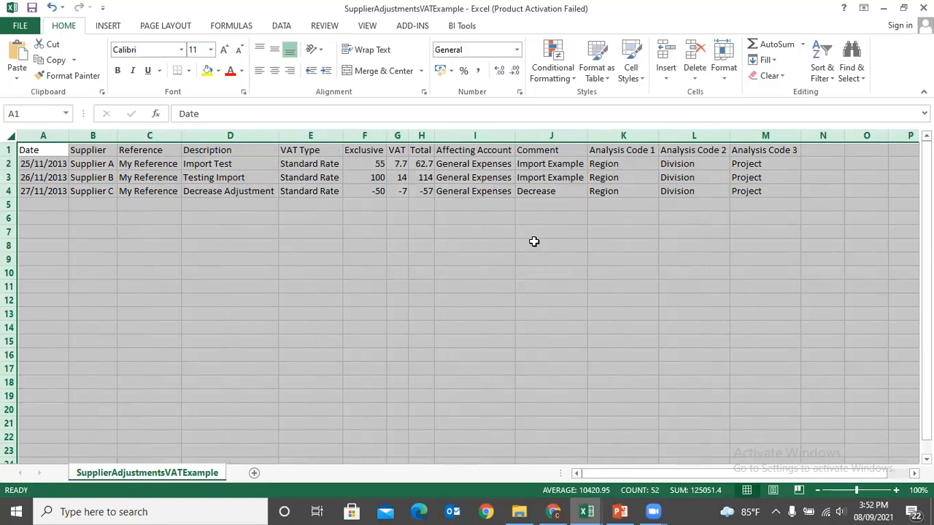
{"action": "left_click", "coordinate": [493, 270]}
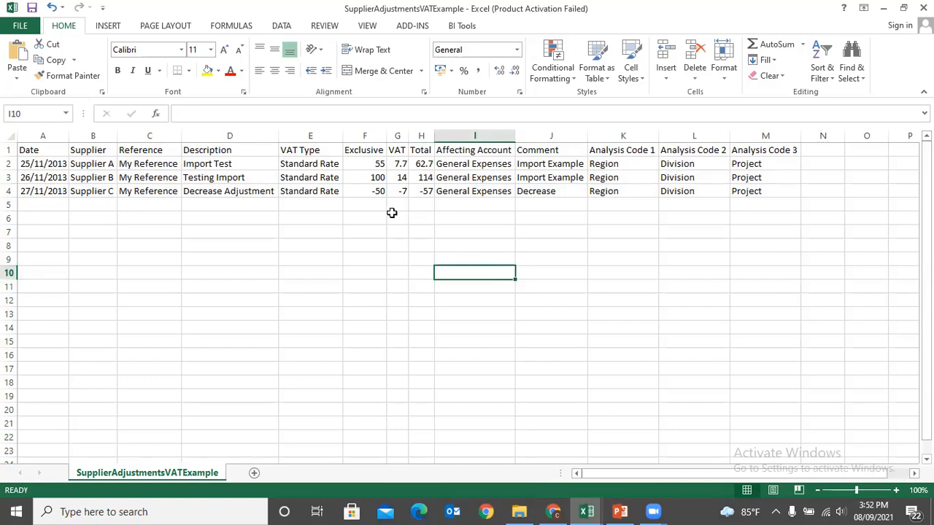
Step: Check the Exclusive amount in the Decrease Adjustment row and close the example file without saving
{"action": "left_click", "coordinate": [365, 193]}
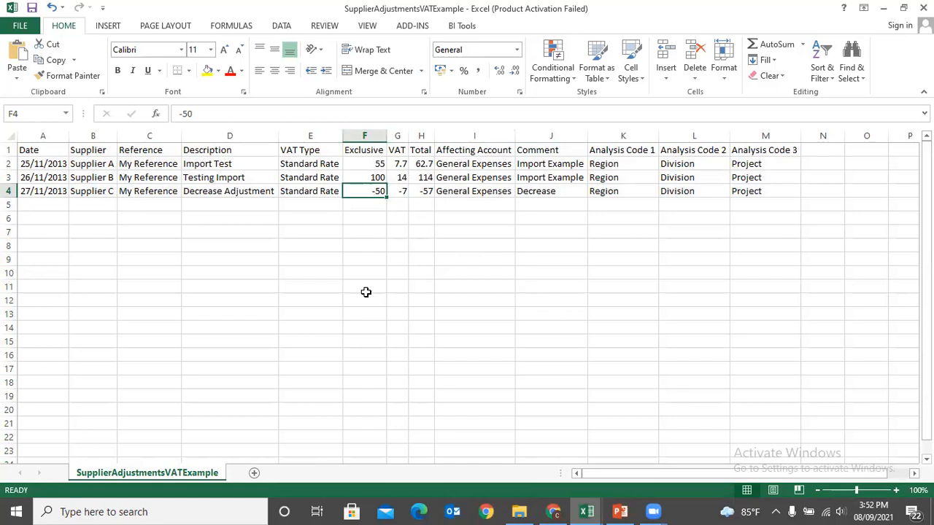
{"action": "left_click", "coordinate": [379, 325]}
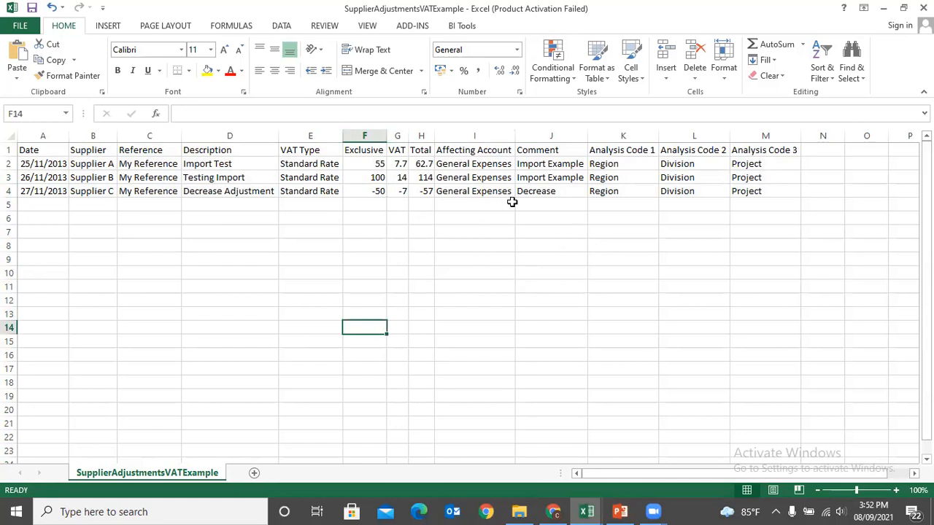
{"action": "key", "text": "ctrl+w"}
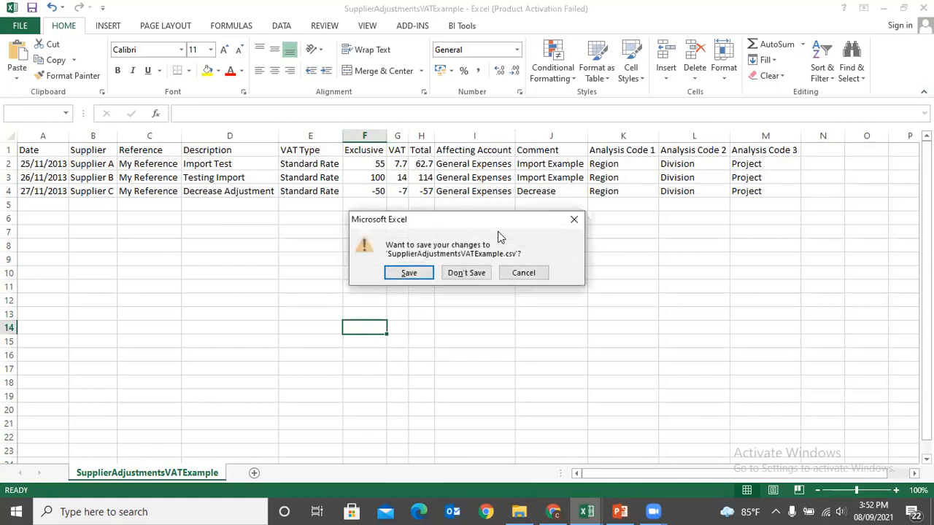
{"action": "left_click", "coordinate": [465, 271]}
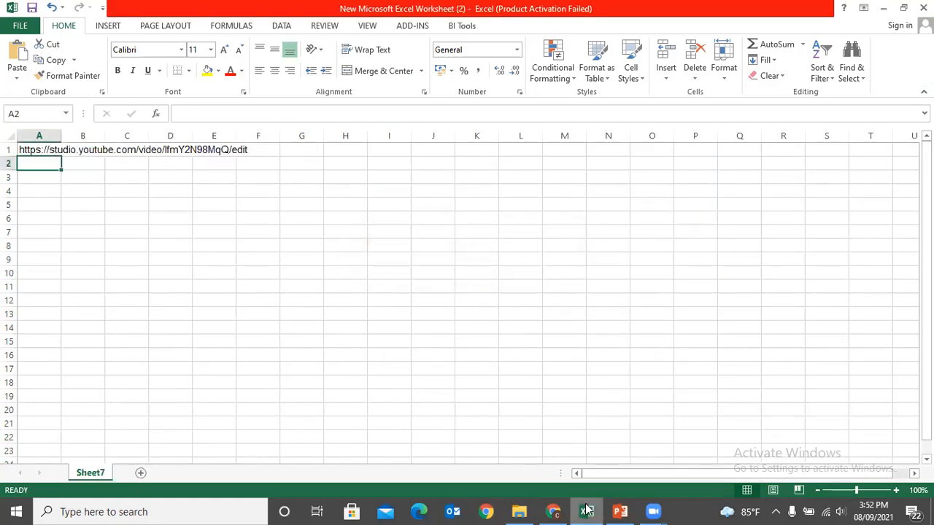
Step: Return to Chrome, close the CSV instructions, and look at the import file chooser without choosing a file
{"action": "left_click", "coordinate": [553, 512]}
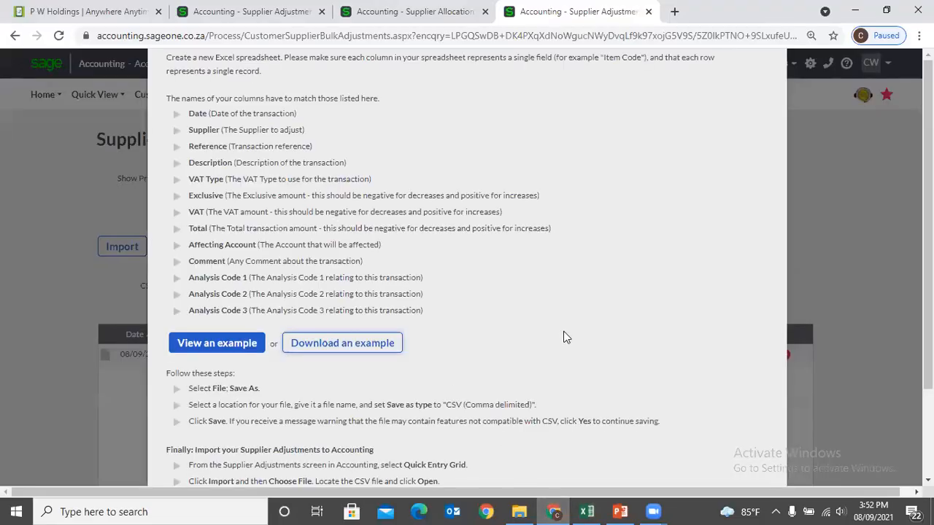
{"action": "left_click", "coordinate": [833, 305]}
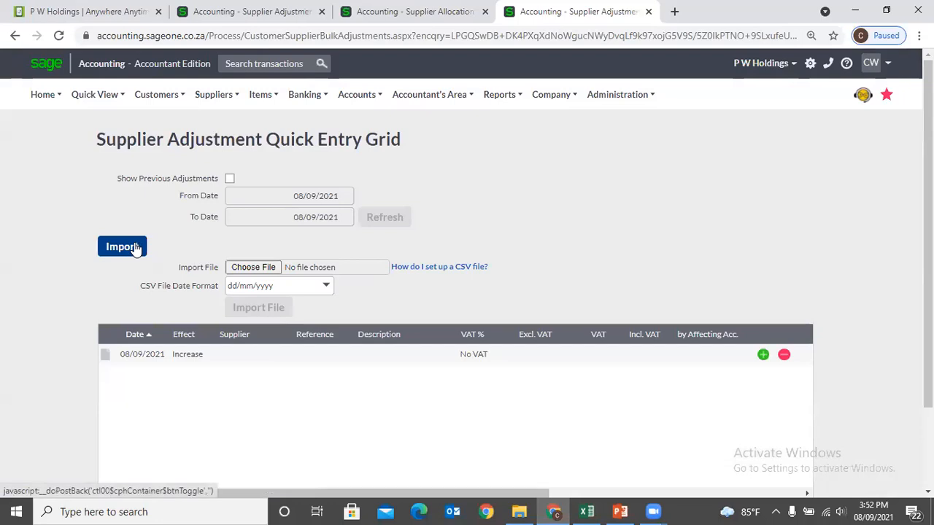
{"action": "left_click", "coordinate": [251, 269]}
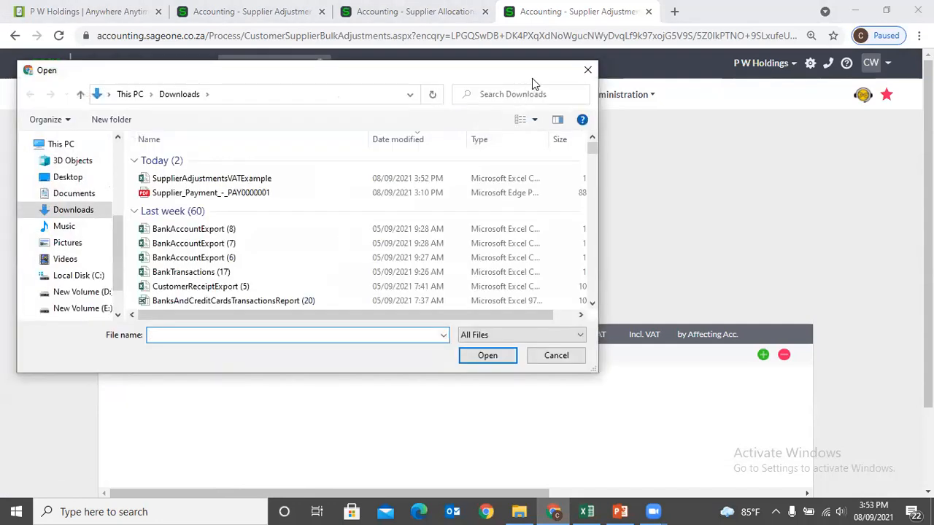
{"action": "left_click", "coordinate": [586, 71]}
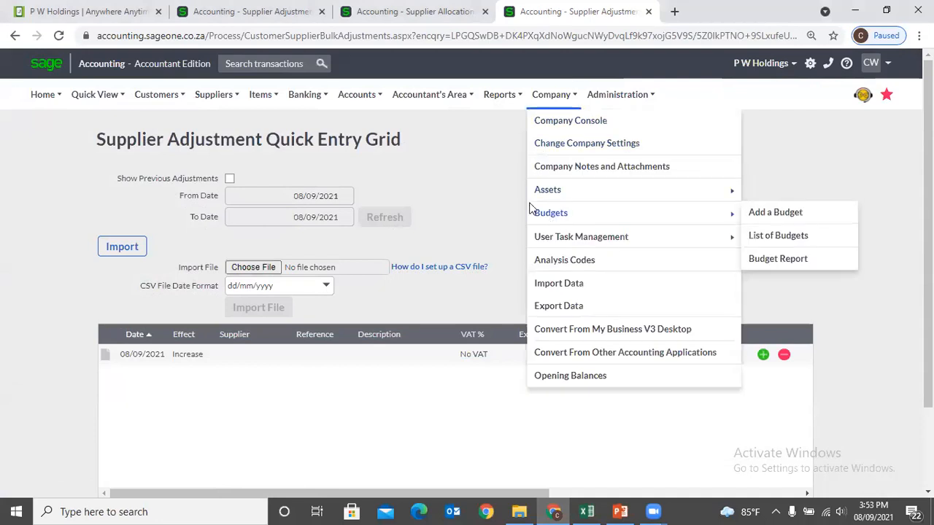
{"action": "scroll", "coordinate": [475, 202], "scroll_direction": "down", "scroll_amount": 3}
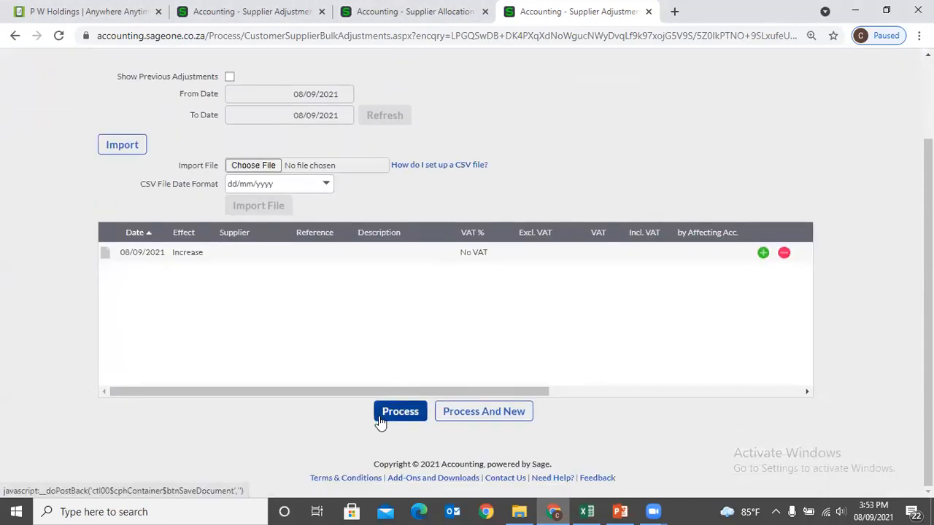
{"action": "scroll", "coordinate": [329, 405], "scroll_direction": "up", "scroll_amount": 1}
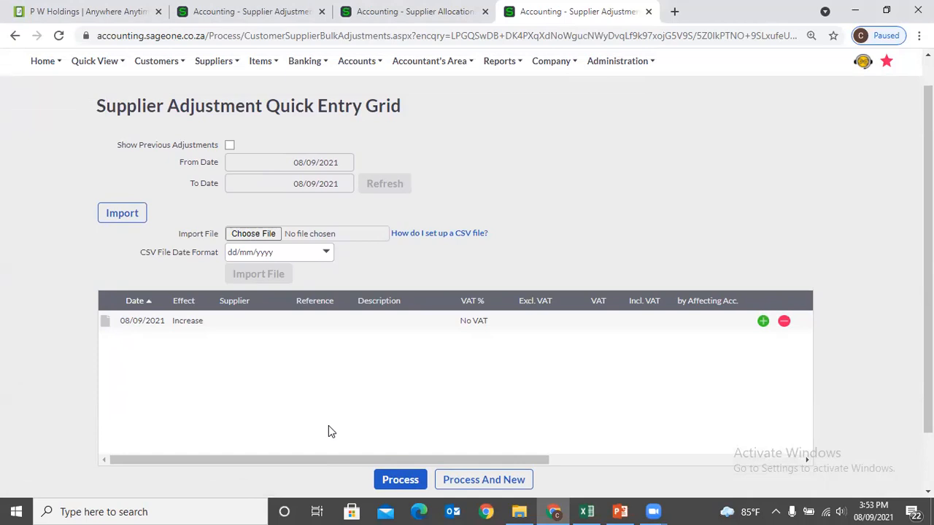
Step: Switch to the P W Holdings grid, discard its unsaved entries and open the Supplier Adjustments list
{"action": "left_click", "coordinate": [219, 12]}
{"action": "mouse_move", "coordinate": [132, 97]}
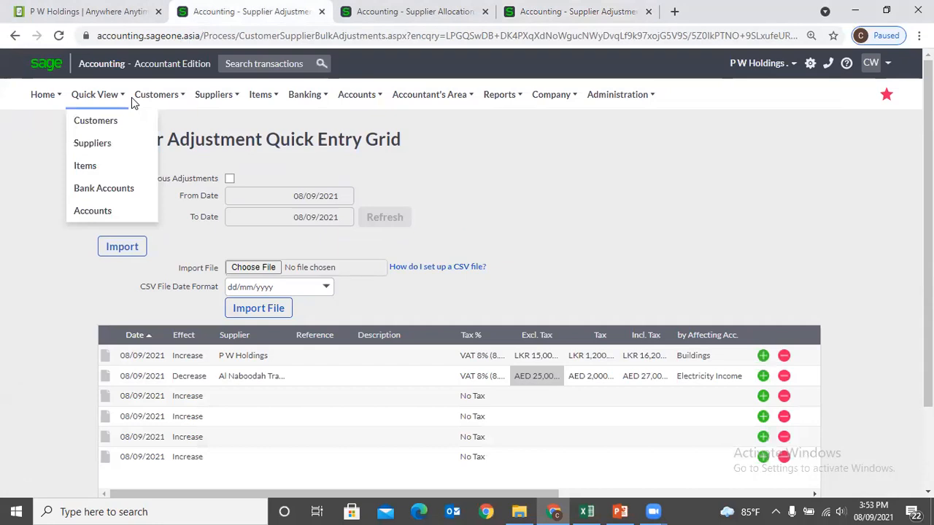
{"action": "mouse_move", "coordinate": [214, 95]}
{"action": "mouse_move", "coordinate": [223, 168]}
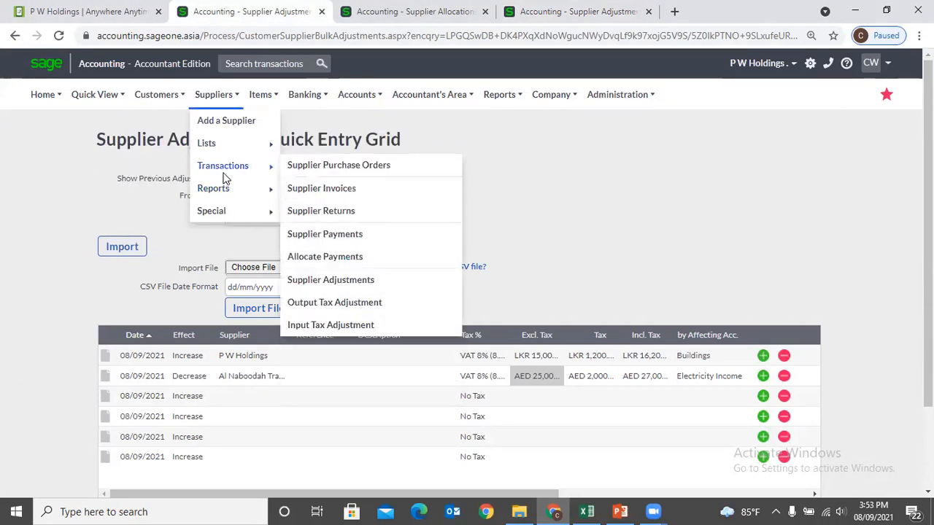
{"action": "left_click", "coordinate": [334, 282]}
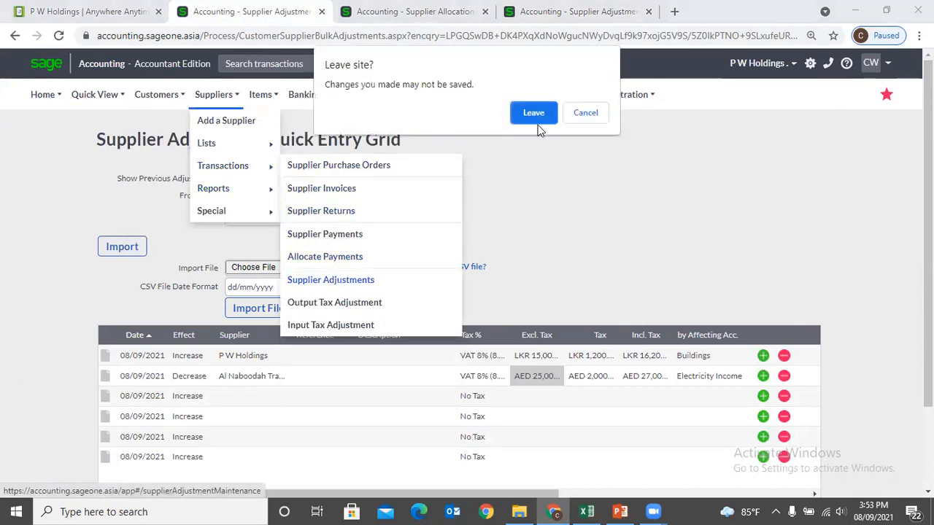
{"action": "left_click", "coordinate": [533, 113]}
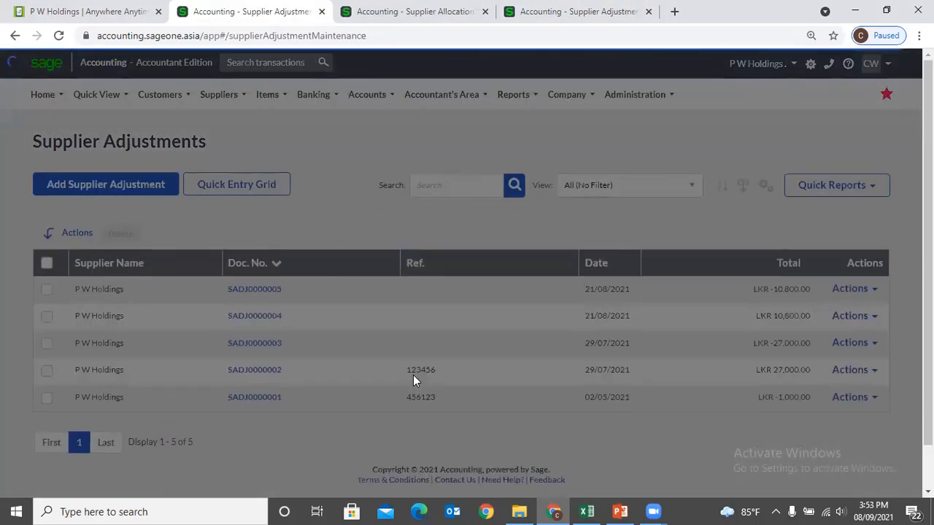
Step: Add the Total Tax and Affected Account columns to the Supplier Adjustments list and save the grid layout
{"action": "scroll", "coordinate": [413, 375], "scroll_direction": "down", "scroll_amount": 1}
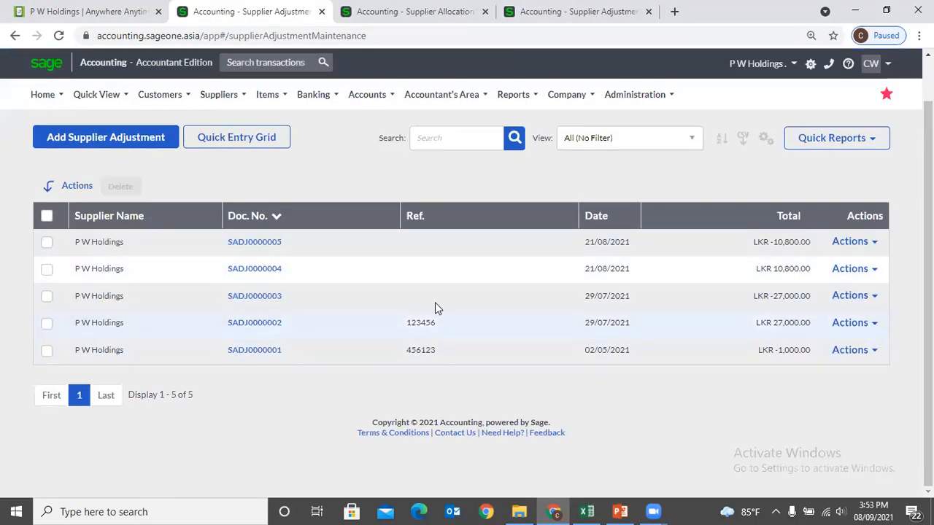
{"action": "left_click", "coordinate": [765, 138]}
{"action": "left_click", "coordinate": [734, 159]}
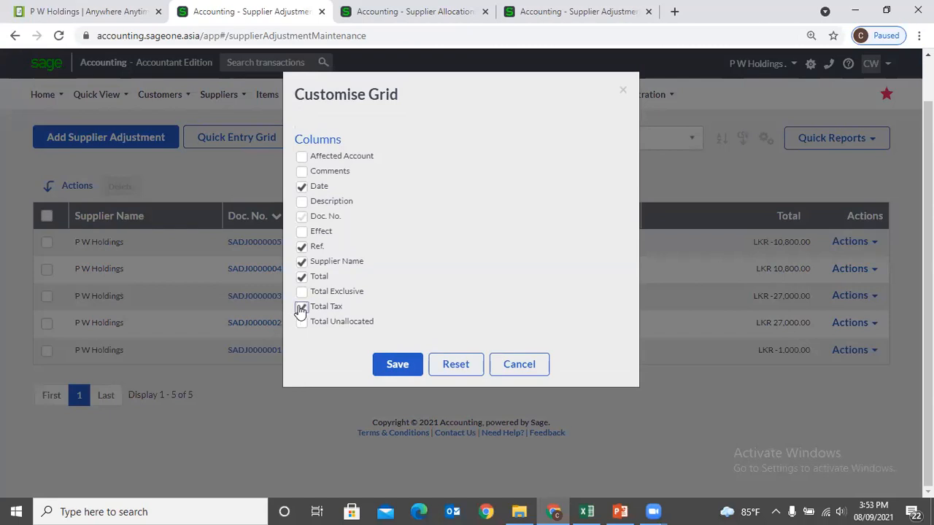
{"action": "left_click", "coordinate": [301, 156]}
{"action": "left_click", "coordinate": [386, 367]}
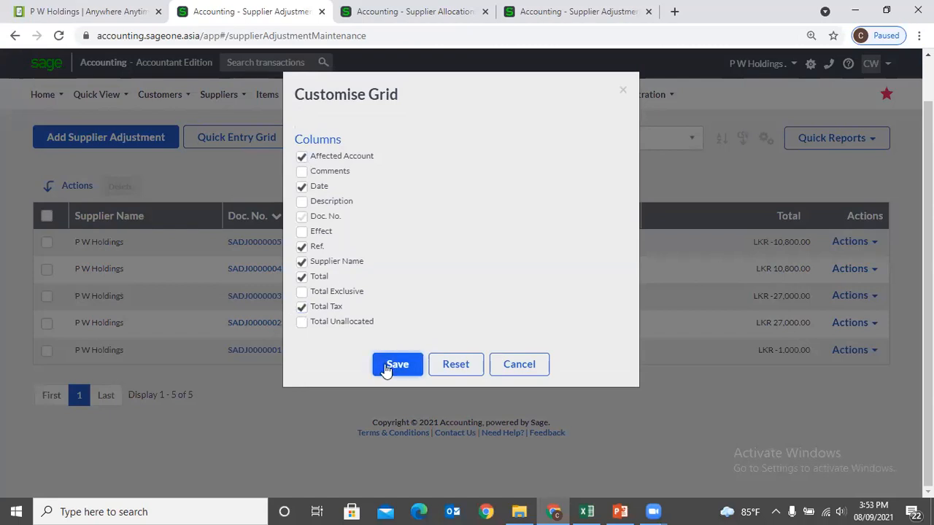
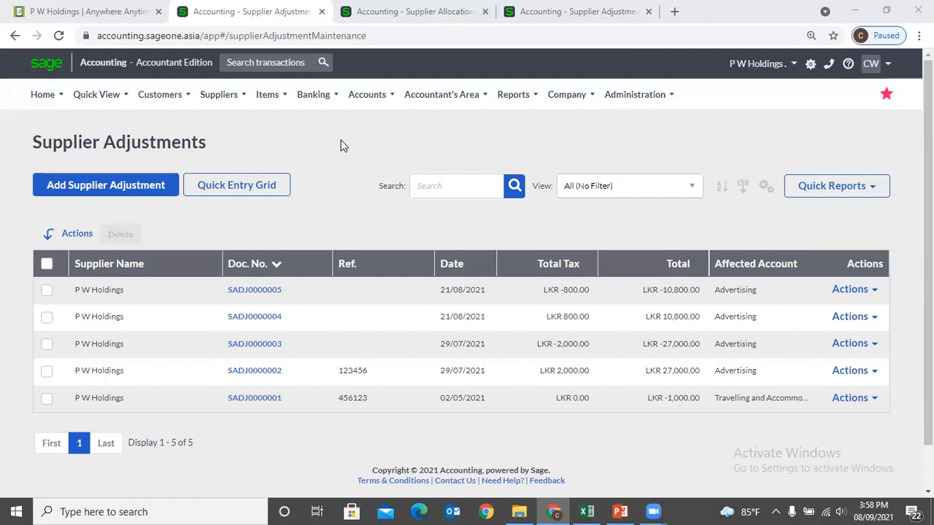
{"action": "left_click", "coordinate": [574, 22]}
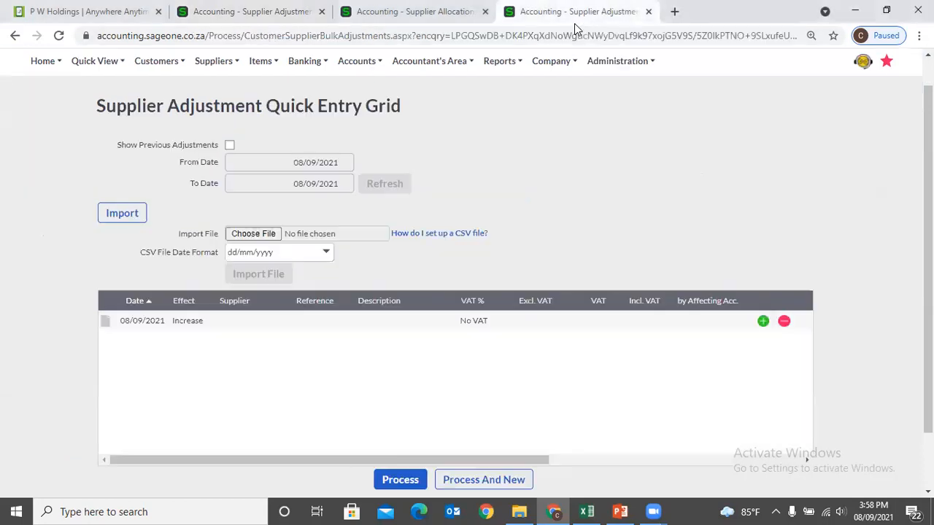
{"action": "mouse_move", "coordinate": [215, 61]}
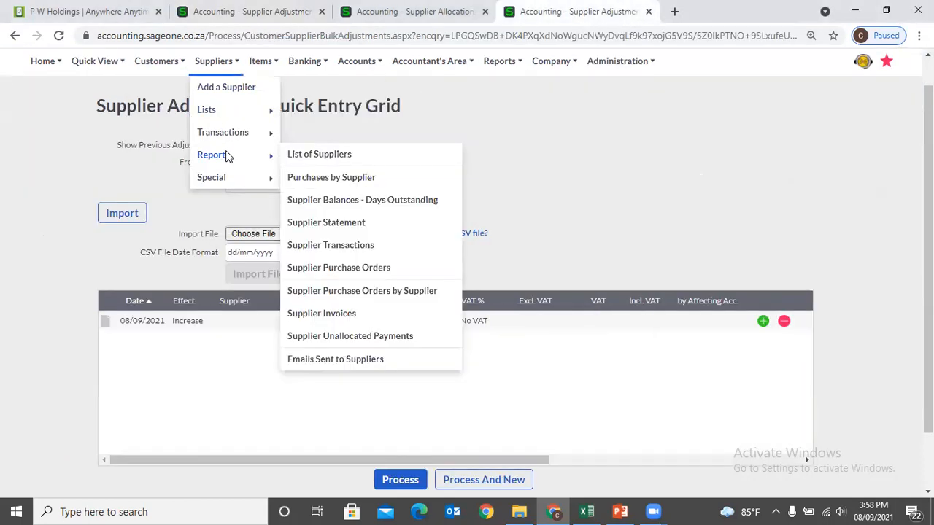
{"action": "mouse_move", "coordinate": [225, 137]}
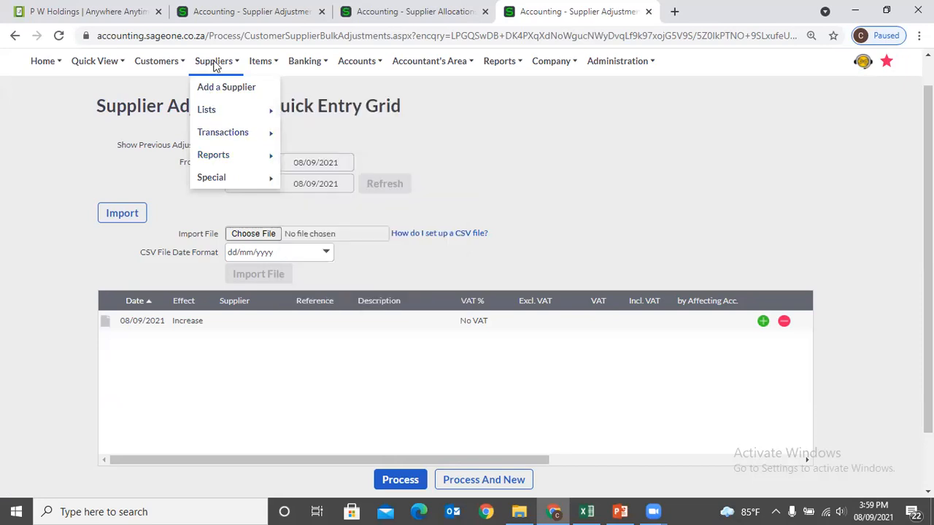
Step: Return to the P W Holdings Supplier Adjustments list and open the List of Suppliers report options
{"action": "left_click", "coordinate": [228, 15]}
{"action": "mouse_move", "coordinate": [157, 110]}
{"action": "mouse_move", "coordinate": [209, 108]}
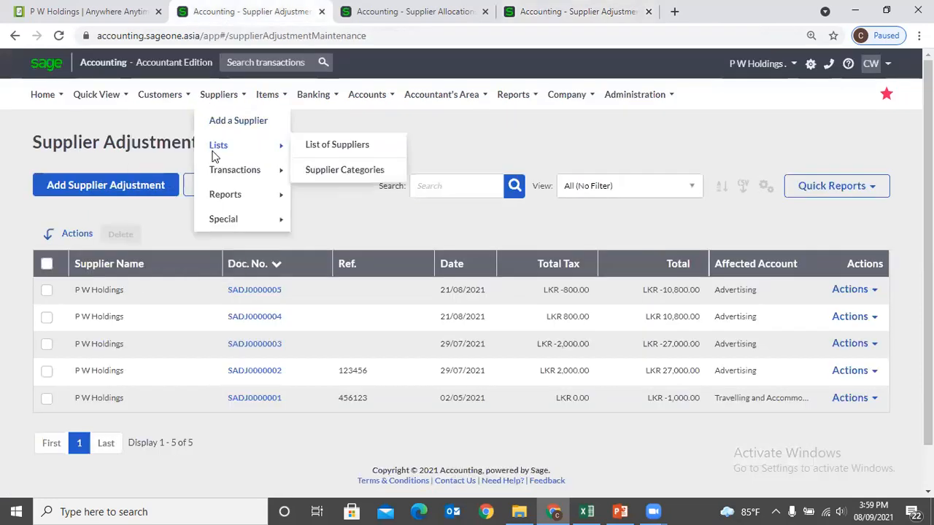
{"action": "mouse_move", "coordinate": [216, 193]}
{"action": "left_click", "coordinate": [325, 194]}
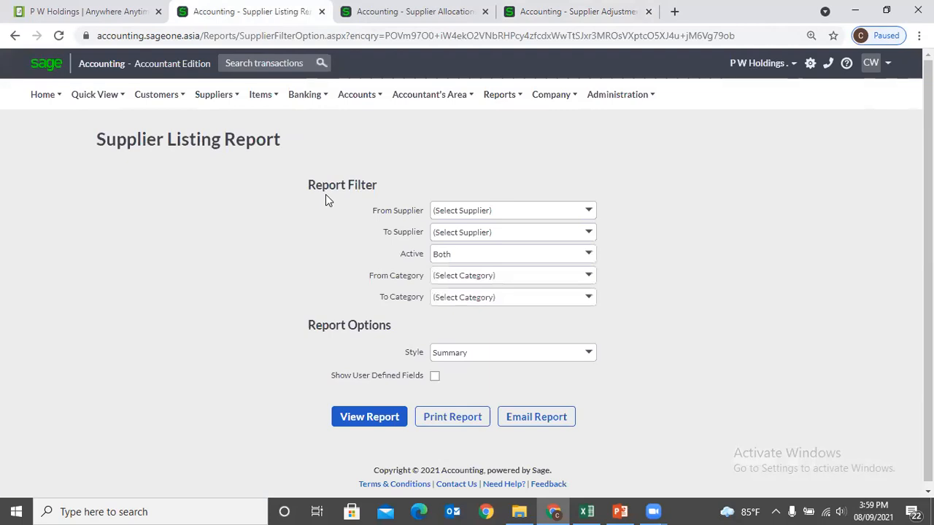
Step: Set the Supplier Listing Report filter to cover suppliers from AA to Cash
{"action": "left_click", "coordinate": [594, 213]}
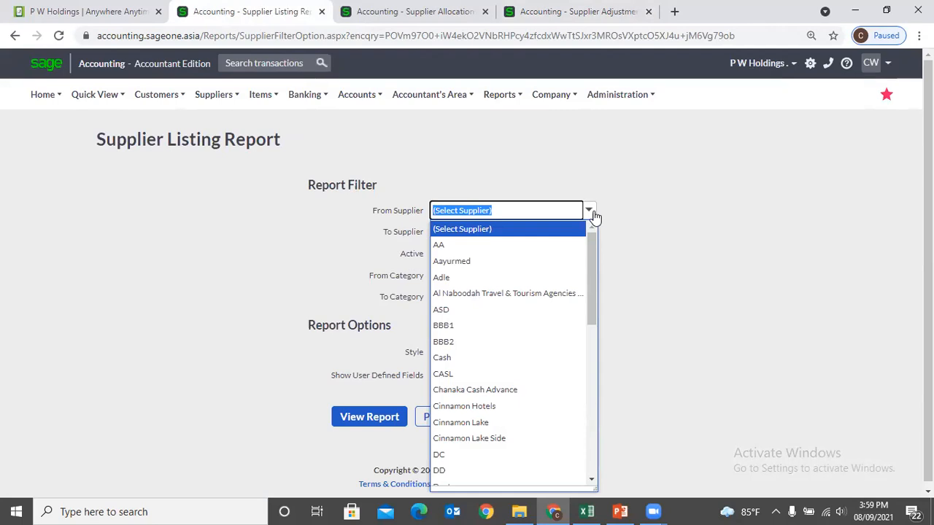
{"action": "left_click", "coordinate": [552, 263]}
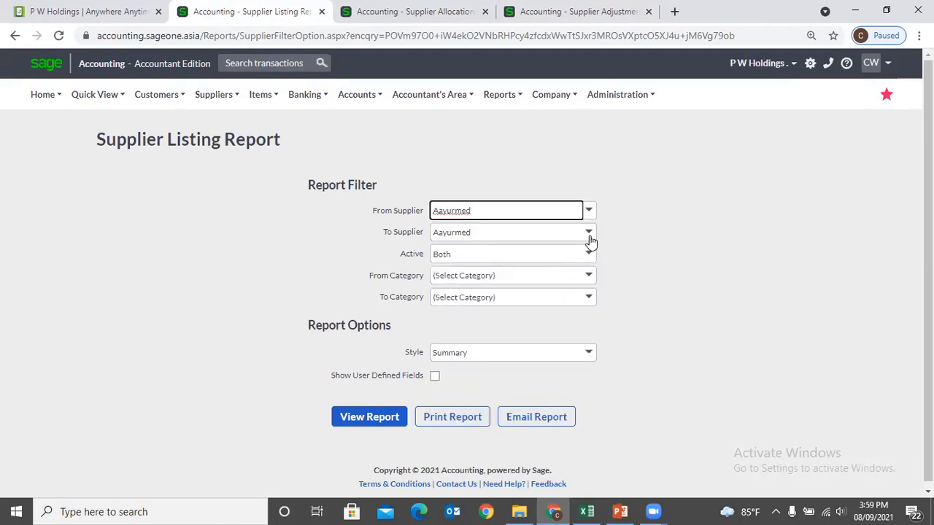
{"action": "left_click", "coordinate": [589, 214]}
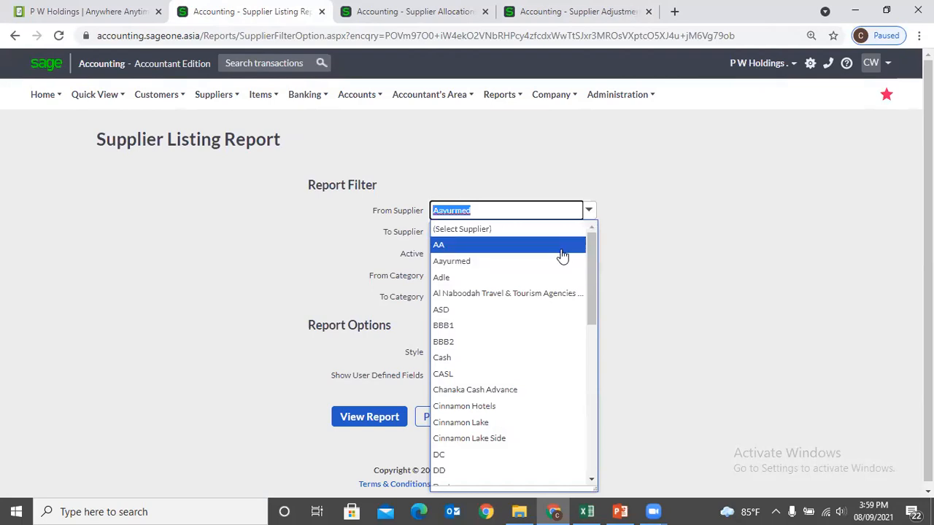
{"action": "left_click", "coordinate": [560, 246]}
{"action": "left_click", "coordinate": [588, 234]}
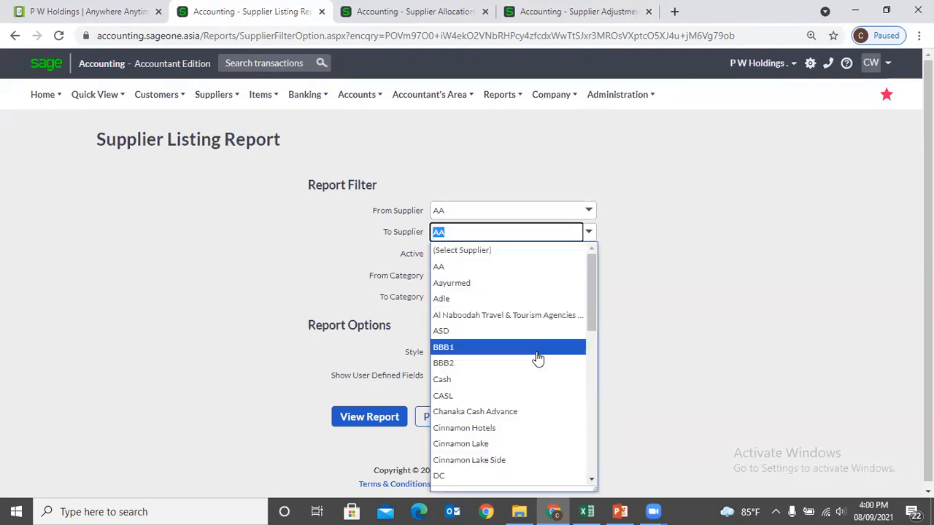
{"action": "left_click", "coordinate": [532, 381]}
{"action": "left_click", "coordinate": [678, 342]}
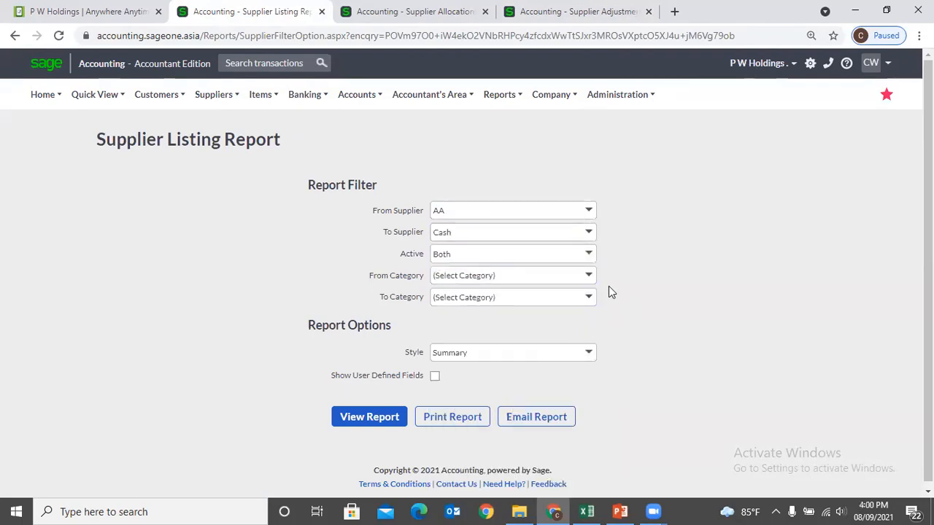
Step: Clear the report's supplier range so that no supplier is selected
{"action": "left_click", "coordinate": [588, 211]}
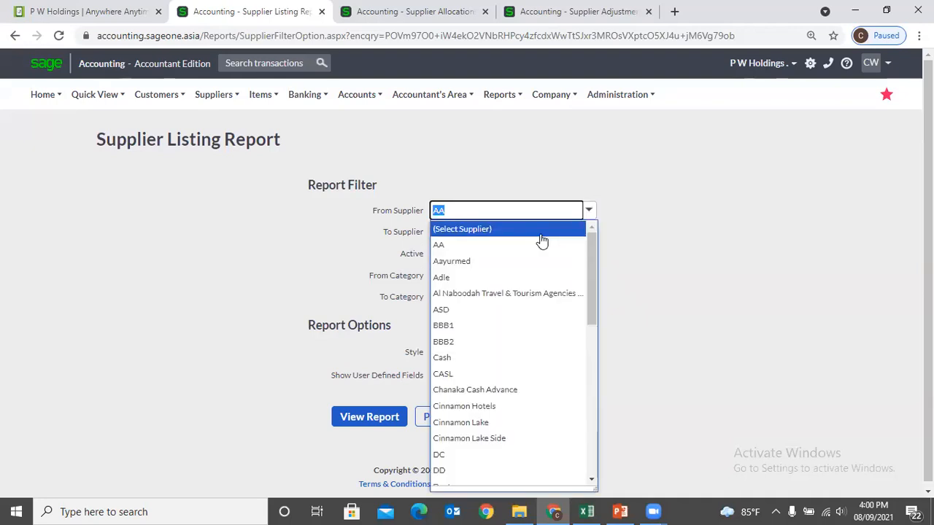
{"action": "left_click", "coordinate": [540, 235]}
{"action": "left_click", "coordinate": [677, 258]}
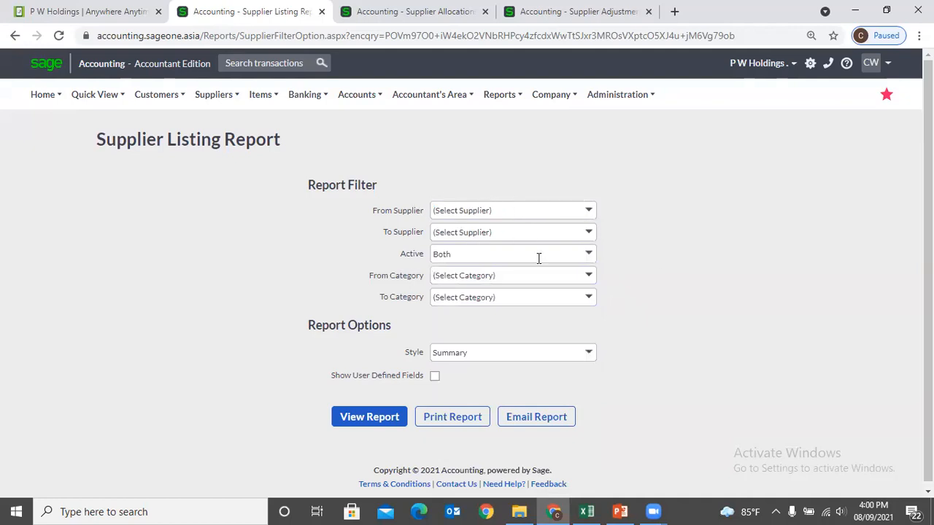
Step: Look through the choices for Active, From Category and Style in the report options without changing them
{"action": "left_click", "coordinate": [587, 254]}
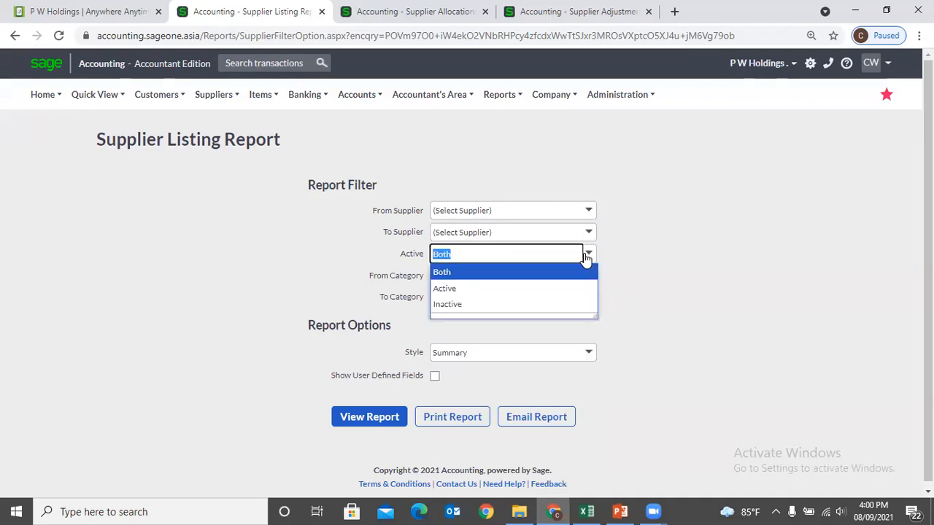
{"action": "left_click", "coordinate": [637, 258]}
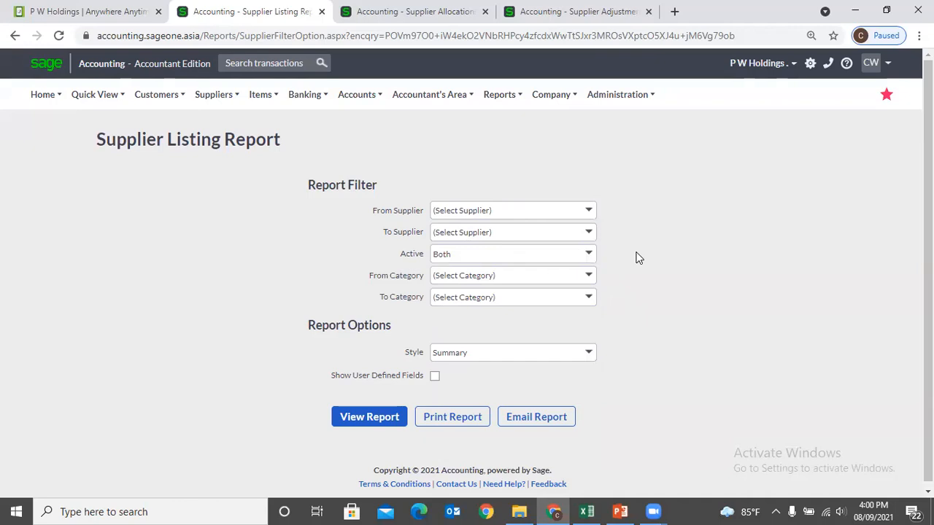
{"action": "left_click", "coordinate": [587, 281]}
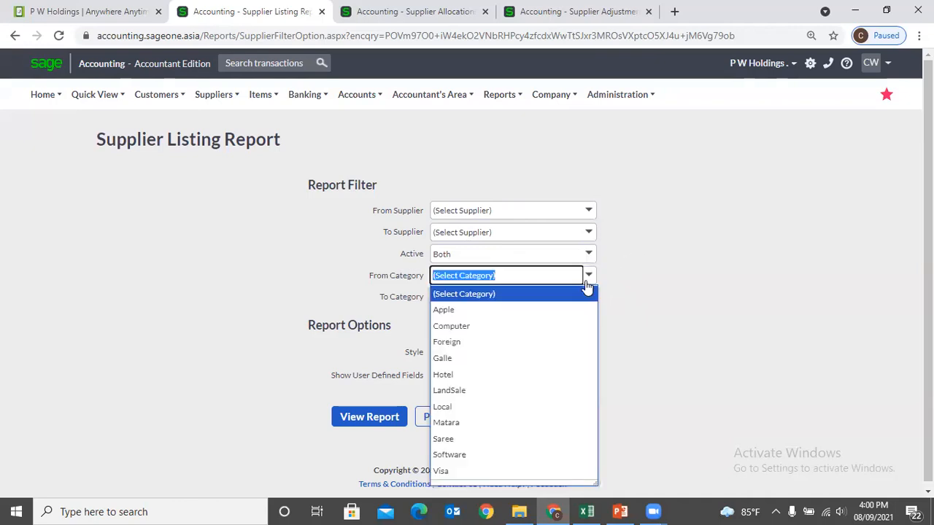
{"action": "left_click", "coordinate": [684, 293]}
{"action": "scroll", "coordinate": [661, 294], "scroll_direction": "down", "scroll_amount": 1}
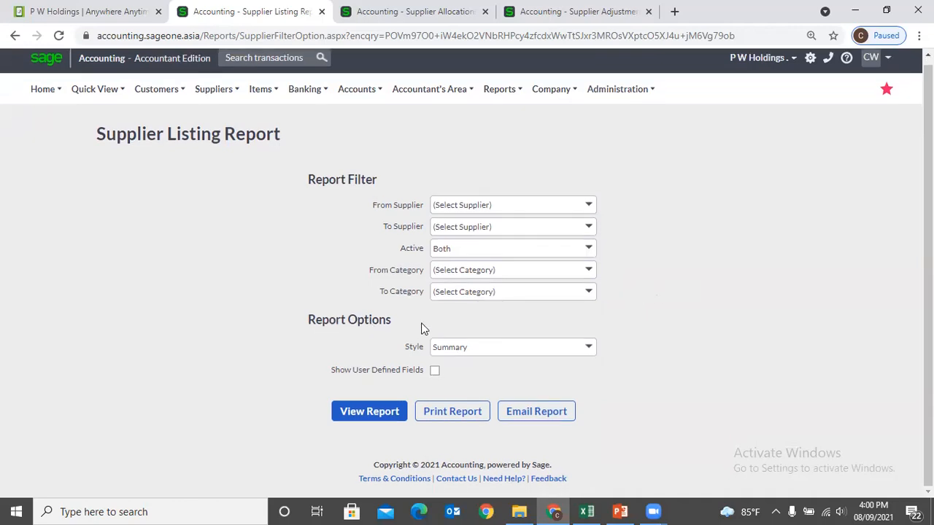
{"action": "left_click", "coordinate": [588, 351]}
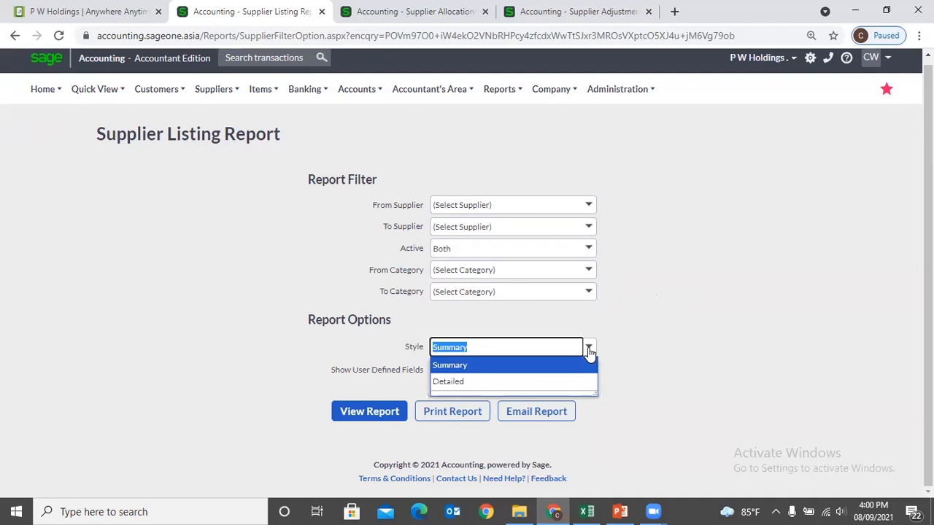
{"action": "left_click", "coordinate": [667, 350]}
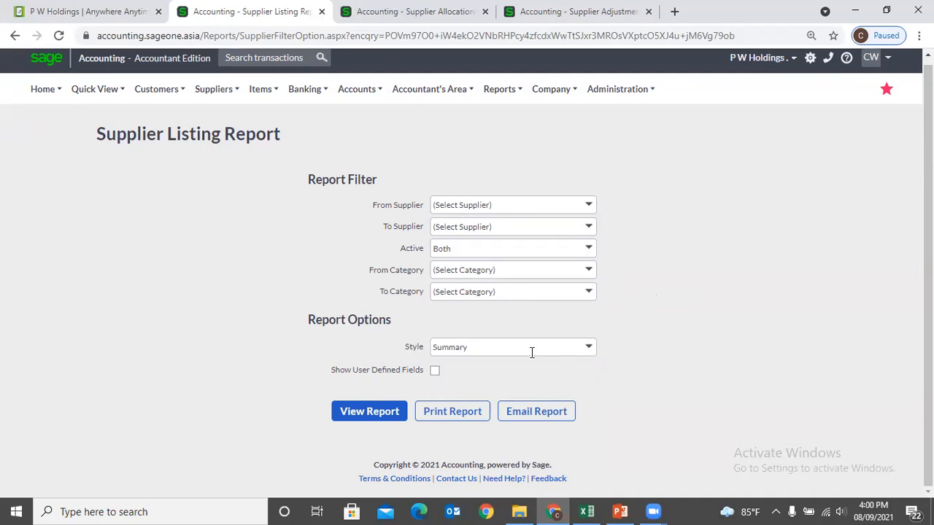
Step: View the Supplier Listing Report in Summary style and examine the supplier categories and balances
{"action": "left_click", "coordinate": [356, 412]}
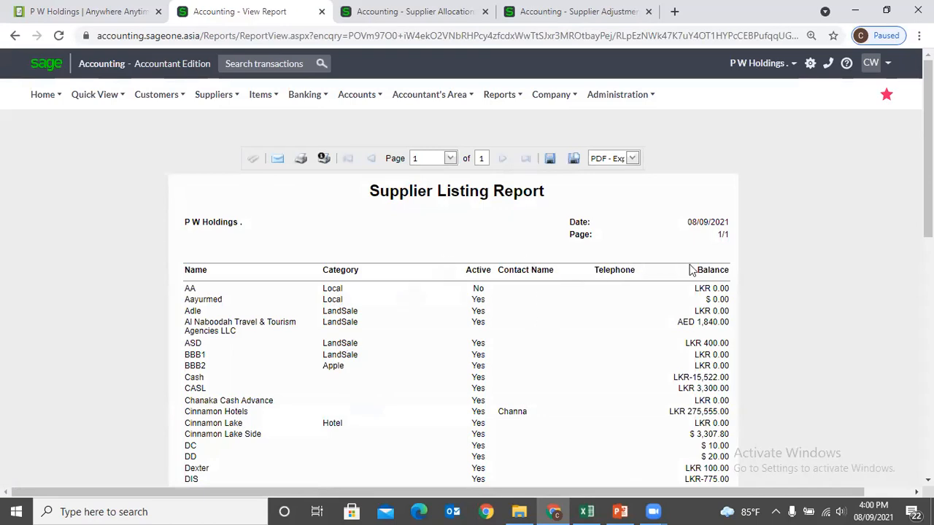
{"action": "scroll", "coordinate": [691, 271], "scroll_direction": "down", "scroll_amount": 6}
{"action": "scroll", "coordinate": [691, 271], "scroll_direction": "up", "scroll_amount": 6}
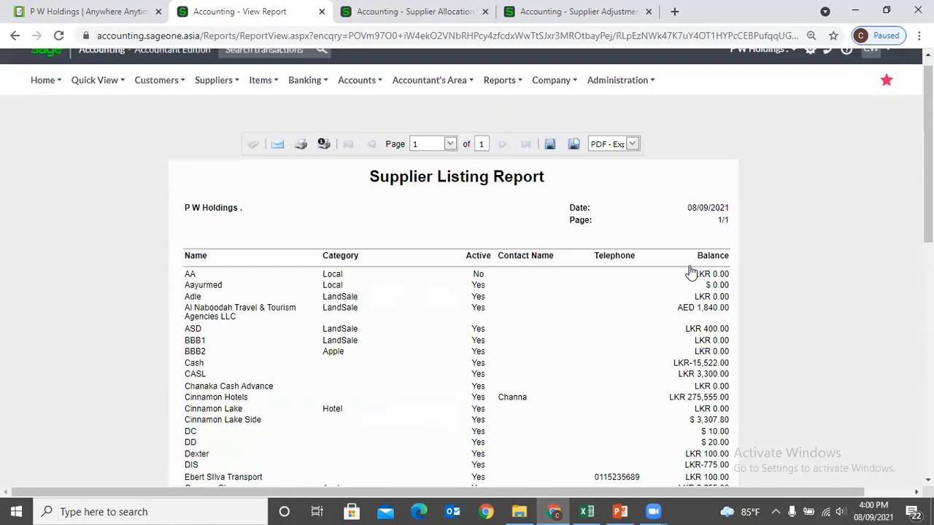
{"action": "scroll", "coordinate": [723, 291], "scroll_direction": "down", "scroll_amount": 1}
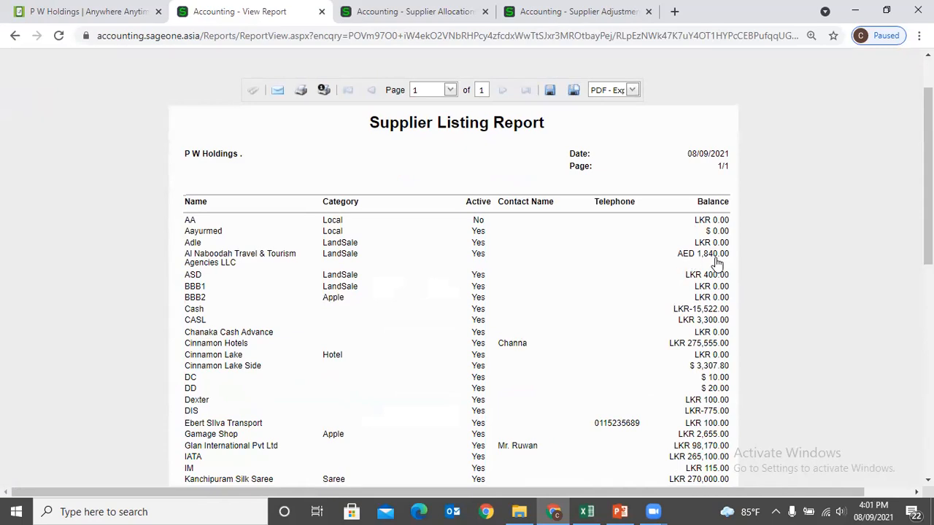
{"action": "scroll", "coordinate": [700, 261], "scroll_direction": "down", "scroll_amount": 4}
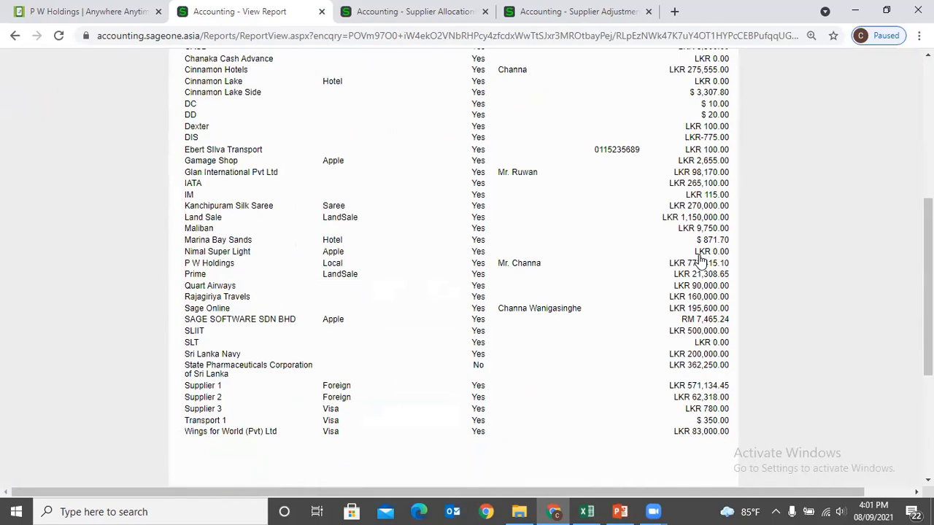
{"action": "scroll", "coordinate": [584, 269], "scroll_direction": "up", "scroll_amount": 5}
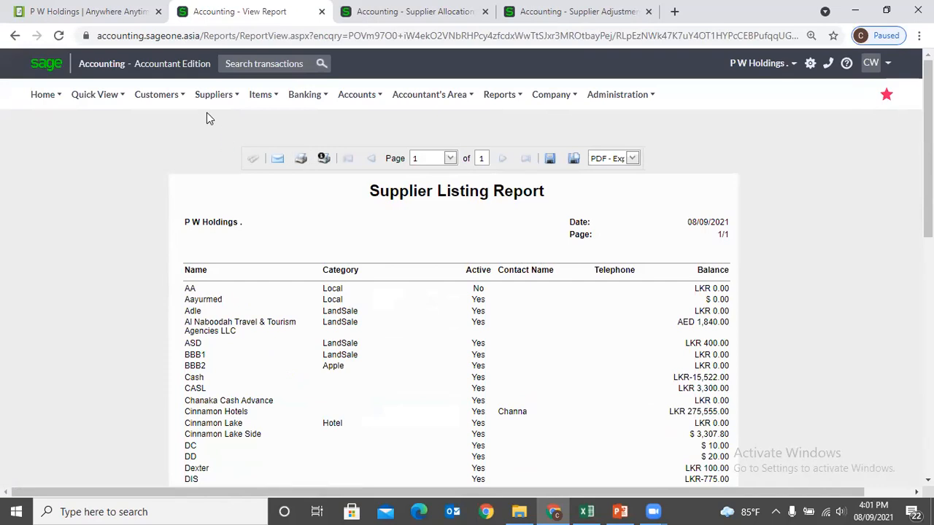
Step: Reopen the List of Suppliers report options, set the style to Detailed and view the report
{"action": "mouse_move", "coordinate": [213, 96]}
{"action": "mouse_move", "coordinate": [219, 188]}
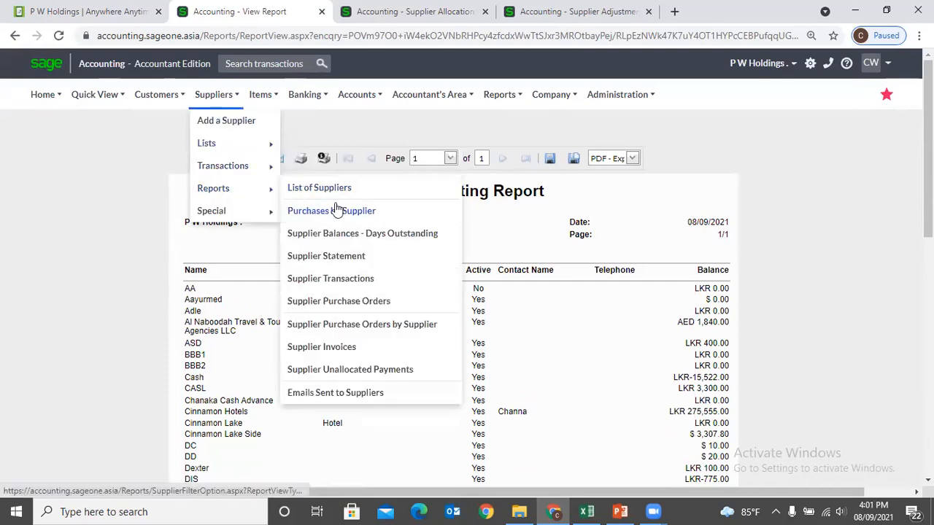
{"action": "left_click", "coordinate": [333, 193]}
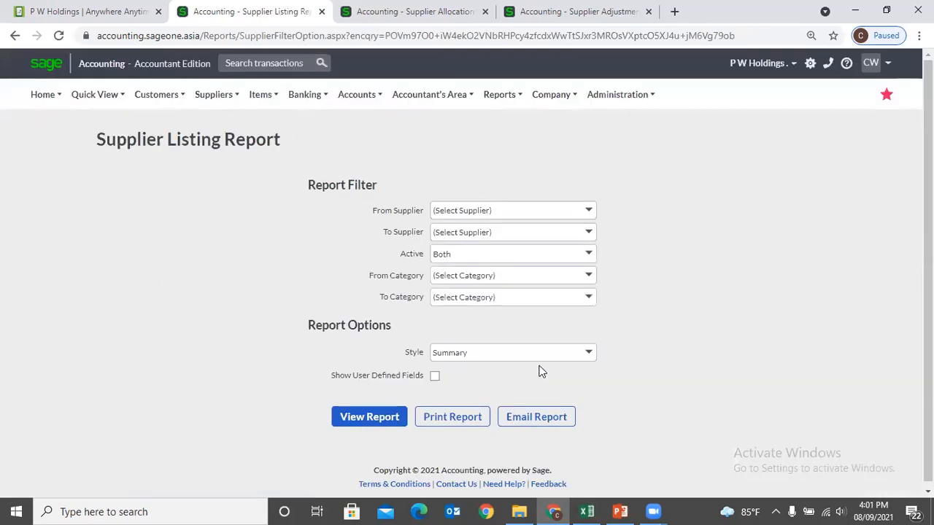
{"action": "left_click", "coordinate": [588, 353]}
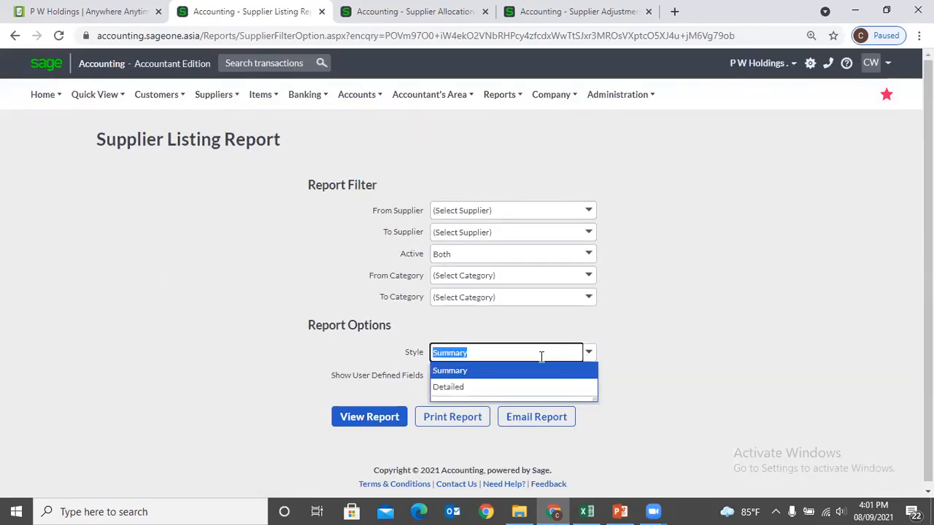
{"action": "left_click", "coordinate": [517, 387]}
{"action": "left_click", "coordinate": [398, 427]}
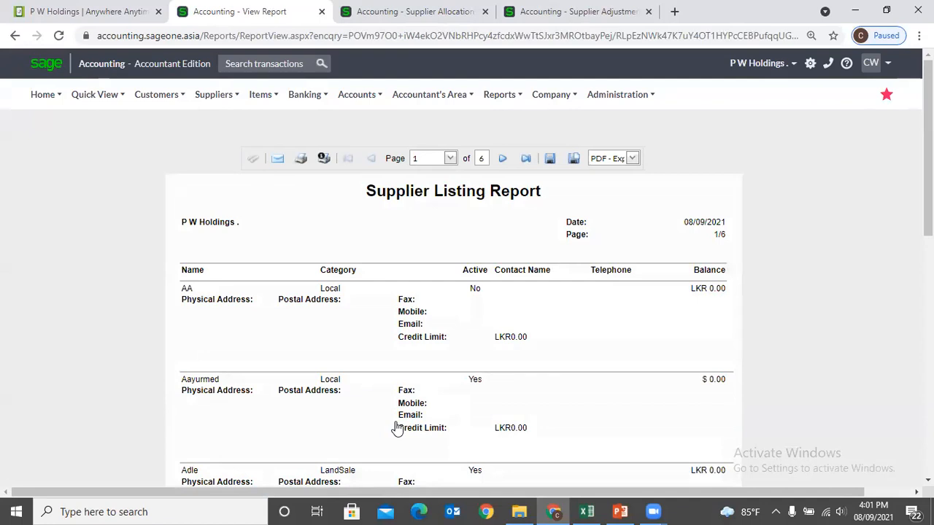
Step: Reopen the List of Suppliers report options, turn on Show User Defined Fields and view the report
{"action": "mouse_move", "coordinate": [215, 96]}
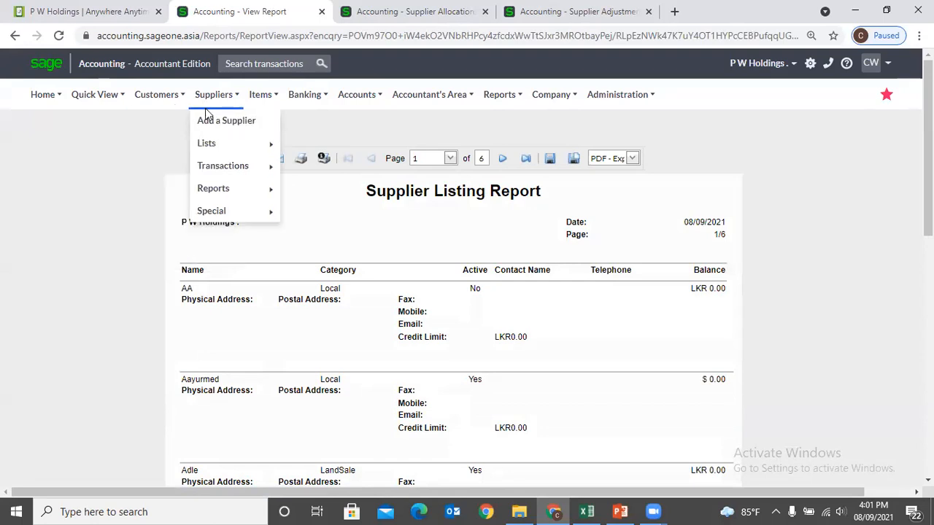
{"action": "mouse_move", "coordinate": [219, 169]}
{"action": "mouse_move", "coordinate": [222, 191]}
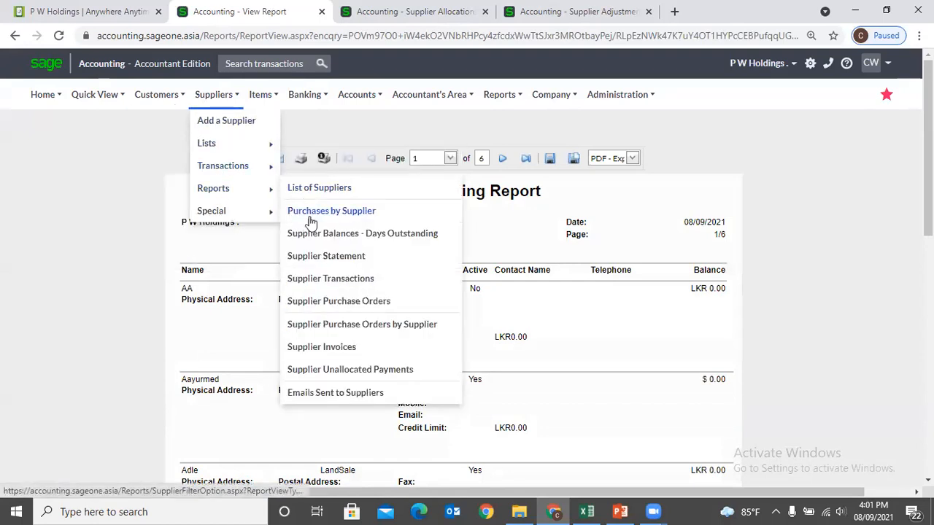
{"action": "left_click", "coordinate": [310, 189]}
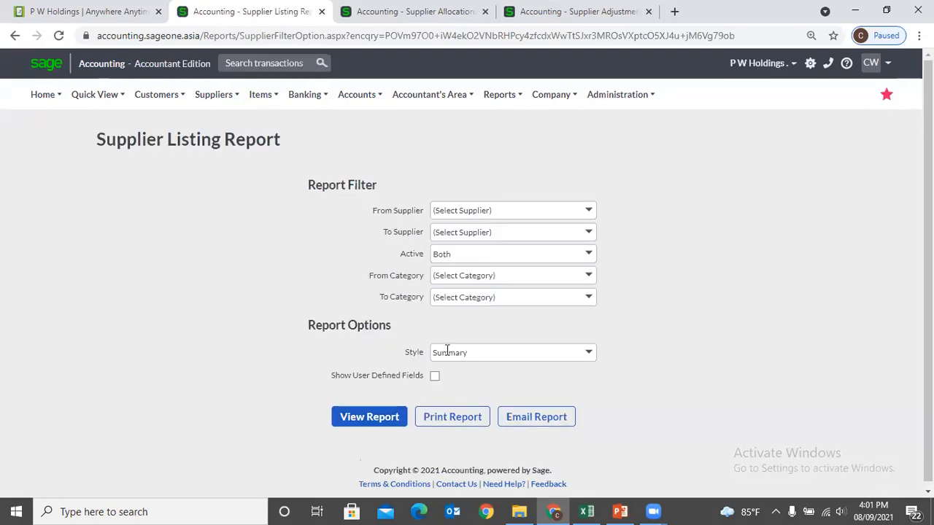
{"action": "left_click", "coordinate": [435, 376]}
{"action": "left_click", "coordinate": [367, 415]}
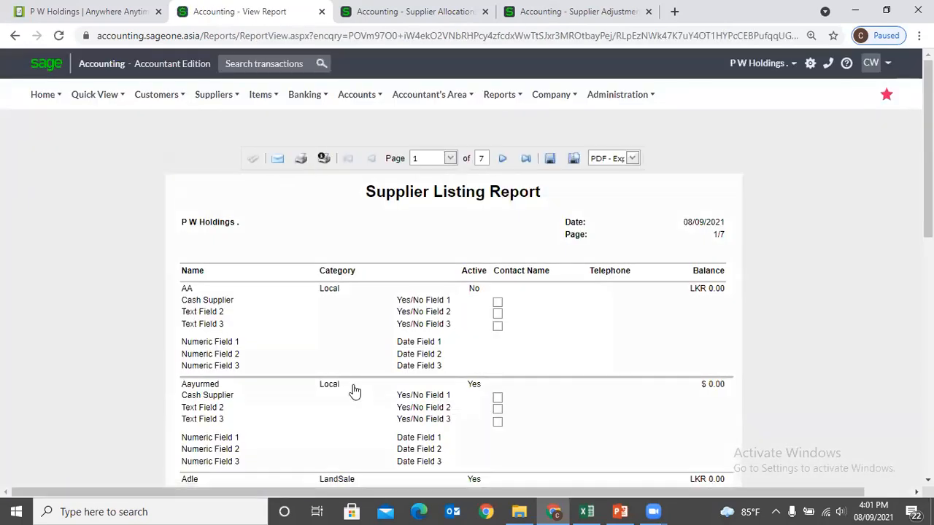
{"action": "scroll", "coordinate": [352, 389], "scroll_direction": "down", "scroll_amount": 1}
{"action": "scroll", "coordinate": [347, 379], "scroll_direction": "up", "scroll_amount": 1}
Step: Open the Supplier user defined fields in the Company Settings and examine the field names
{"action": "left_click", "coordinate": [575, 13]}
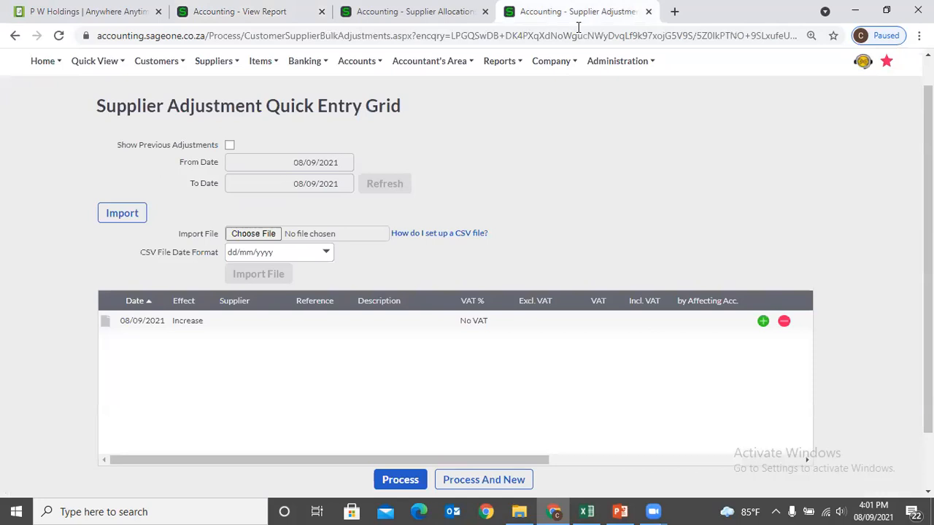
{"action": "left_click", "coordinate": [468, 22]}
{"action": "mouse_move", "coordinate": [546, 102]}
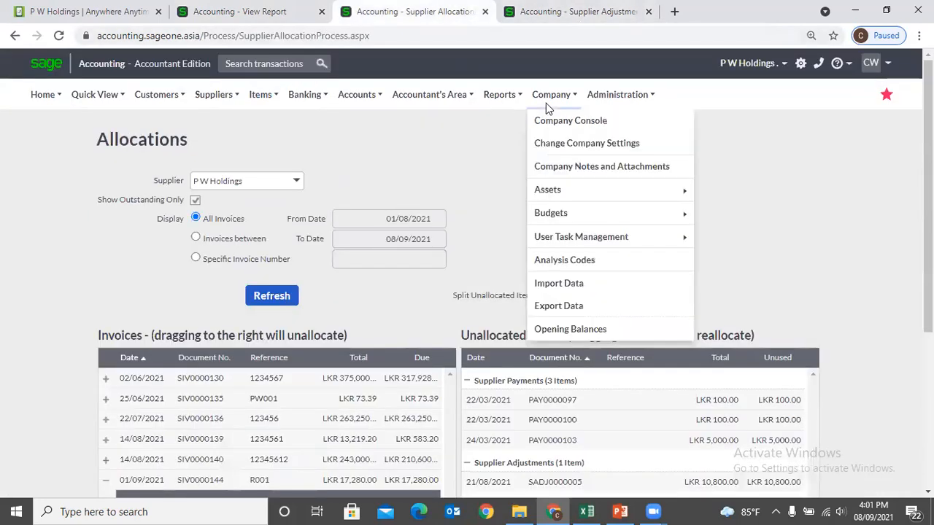
{"action": "left_click", "coordinate": [551, 145]}
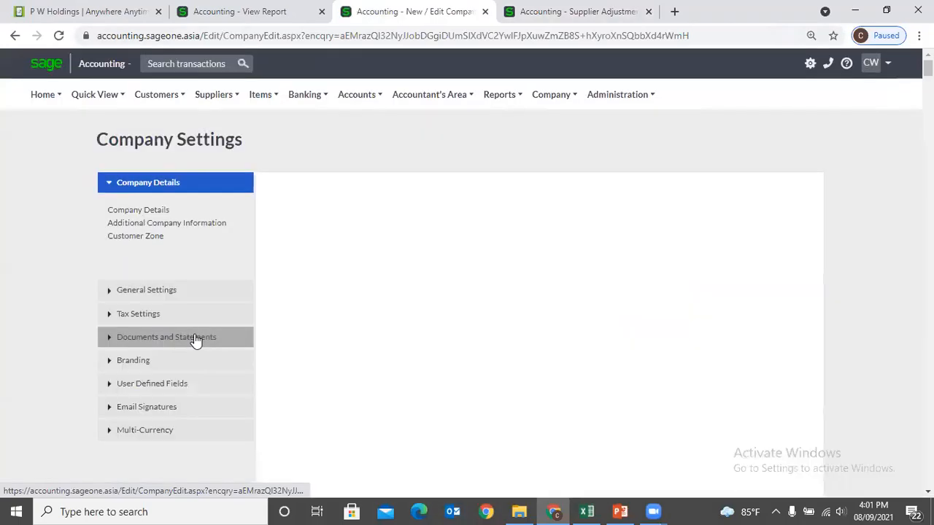
{"action": "left_click", "coordinate": [150, 385]}
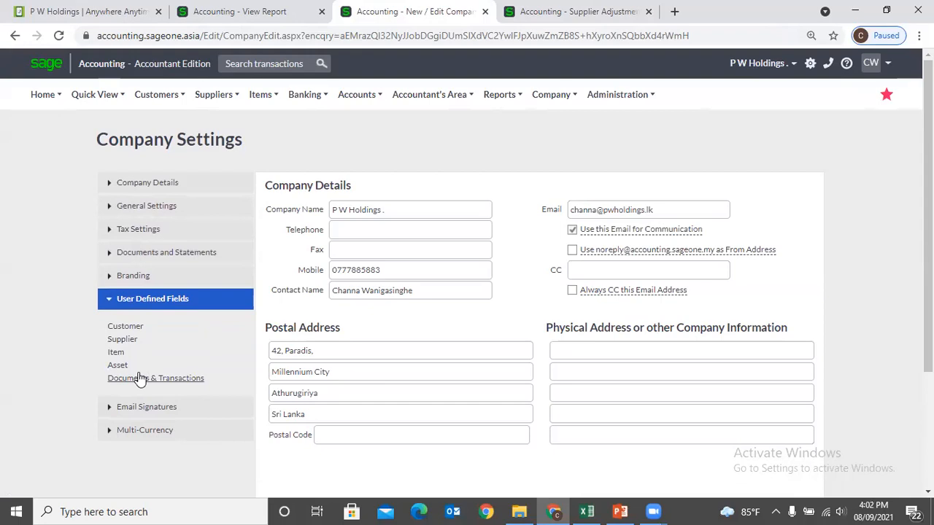
{"action": "left_click", "coordinate": [127, 341]}
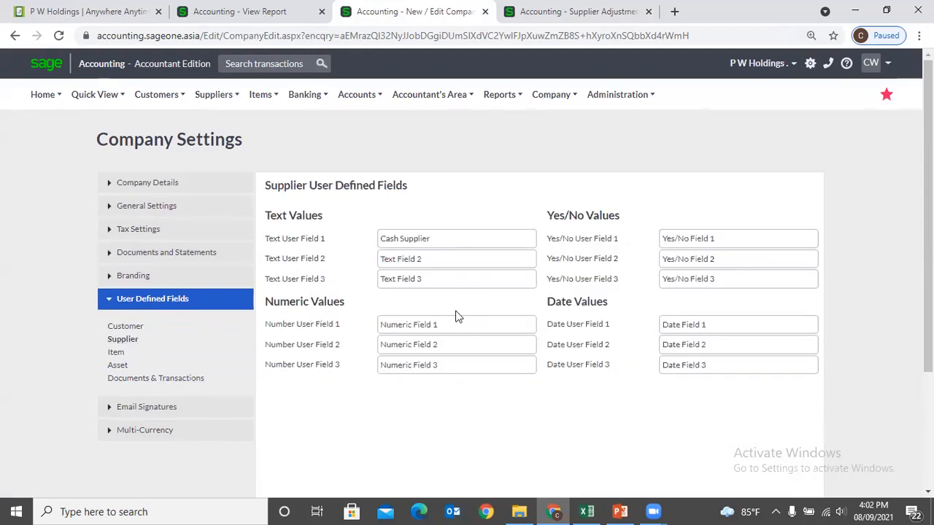
Step: Return to the Supplier Listing Report and open the options of the Purchases by Supplier report
{"action": "left_click", "coordinate": [235, 21]}
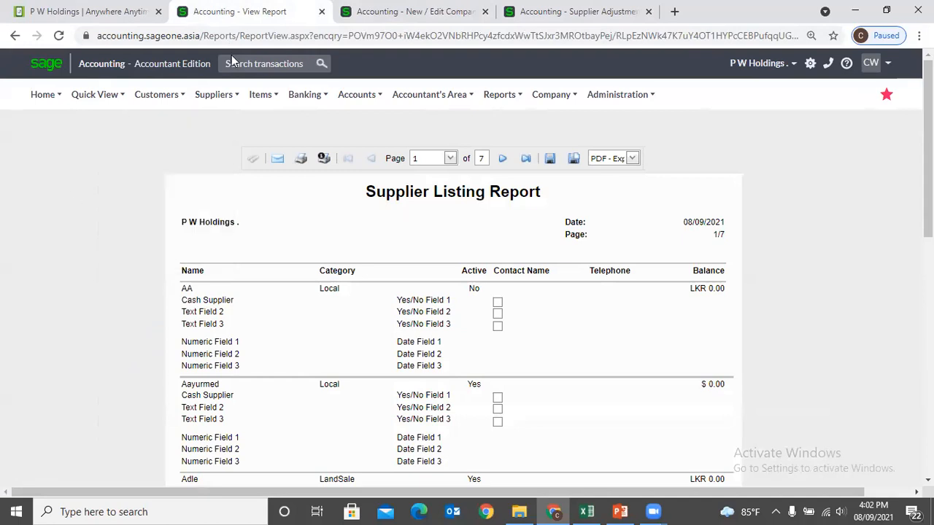
{"action": "left_click", "coordinate": [203, 101]}
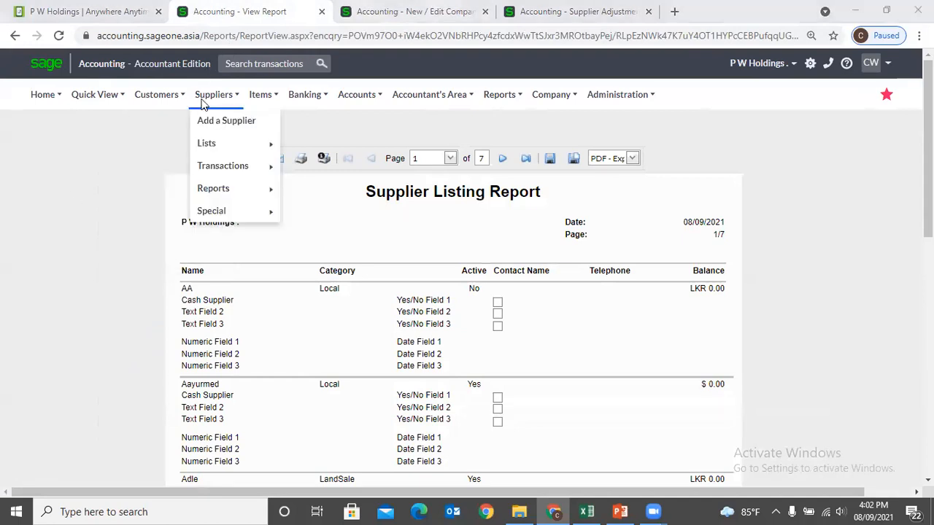
{"action": "mouse_move", "coordinate": [234, 188]}
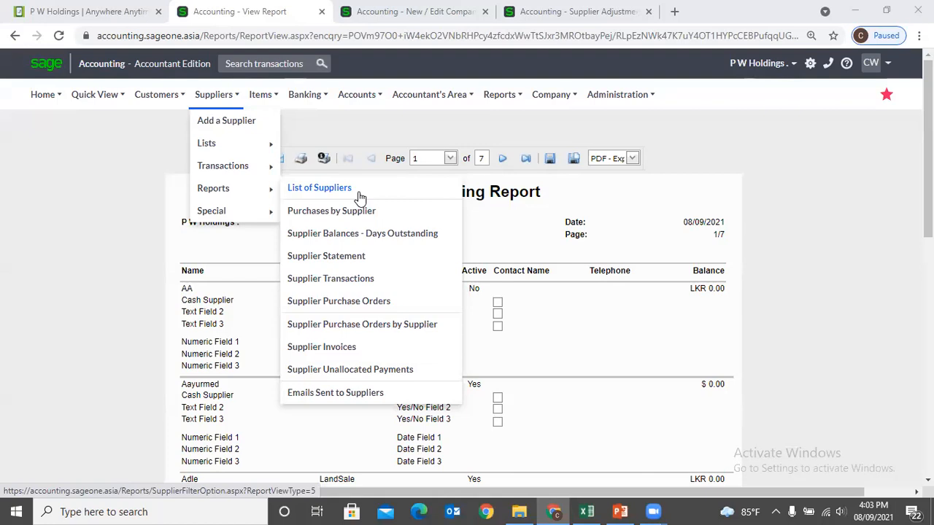
{"action": "left_click", "coordinate": [359, 197]}
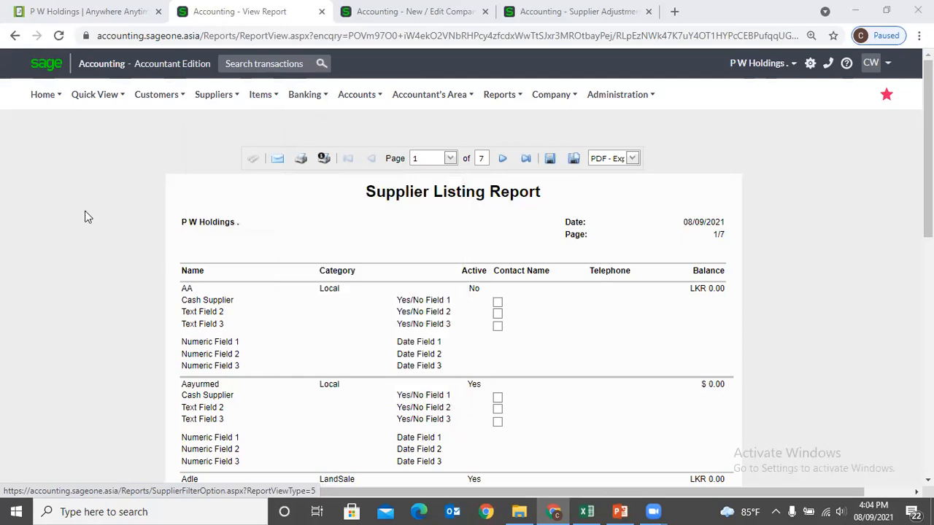
{"action": "mouse_move", "coordinate": [214, 94]}
{"action": "mouse_move", "coordinate": [214, 188]}
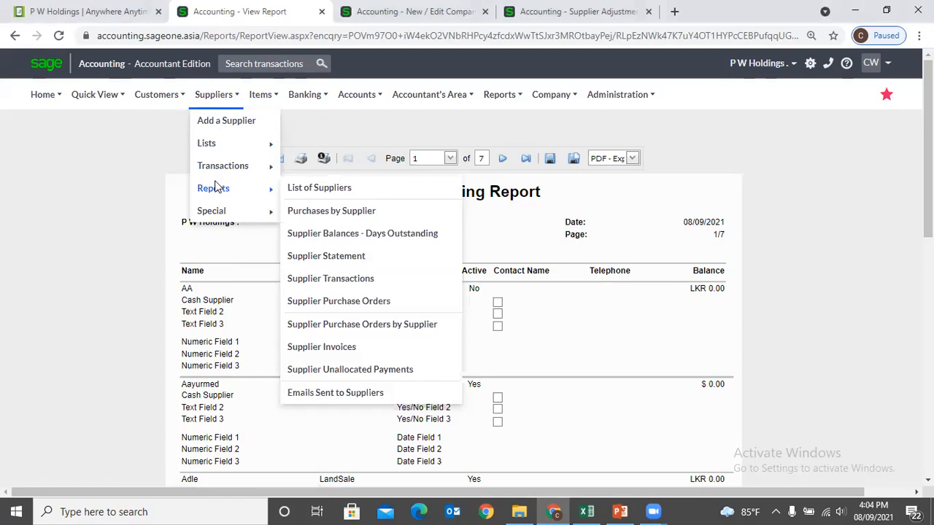
{"action": "left_click", "coordinate": [363, 211]}
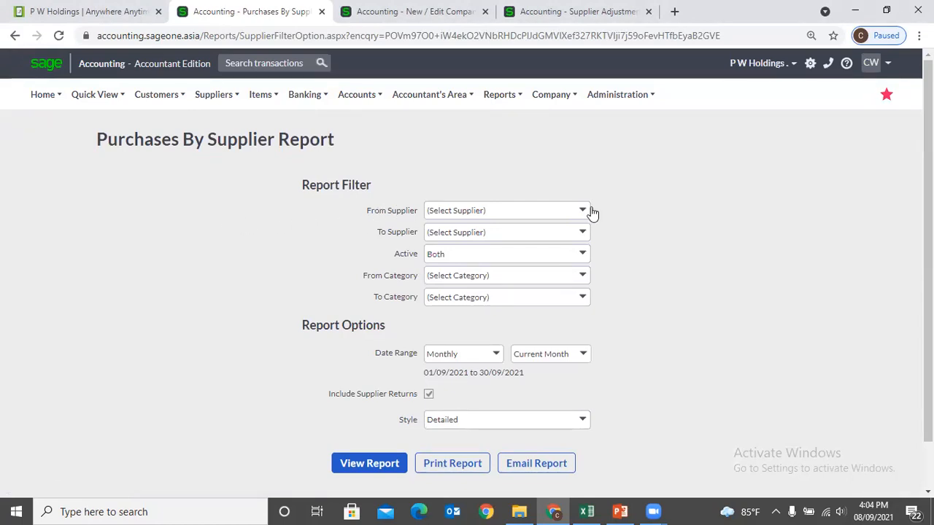
Step: Check the From Category filter and set the report's date range to Custom Dates
{"action": "scroll", "coordinate": [610, 207], "scroll_direction": "down", "scroll_amount": 1}
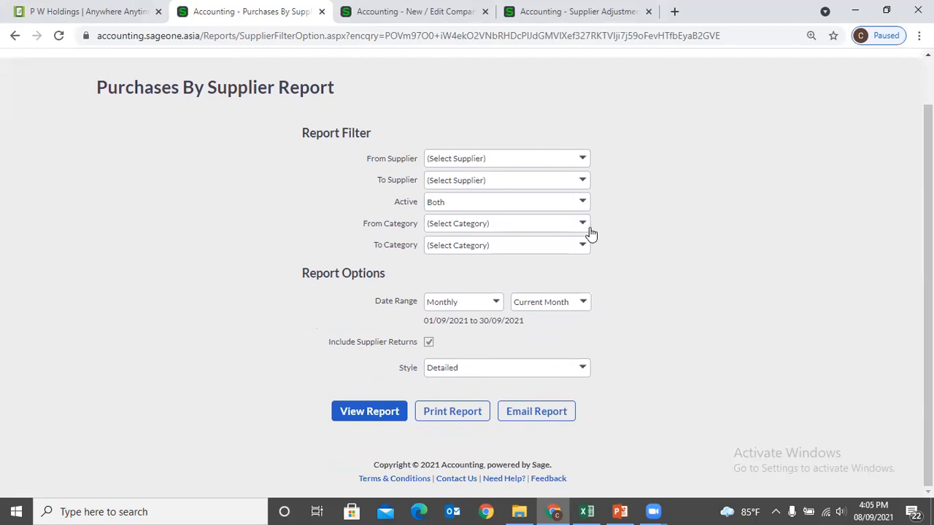
{"action": "left_click", "coordinate": [586, 225]}
{"action": "left_click", "coordinate": [661, 231]}
{"action": "left_click", "coordinate": [496, 306]}
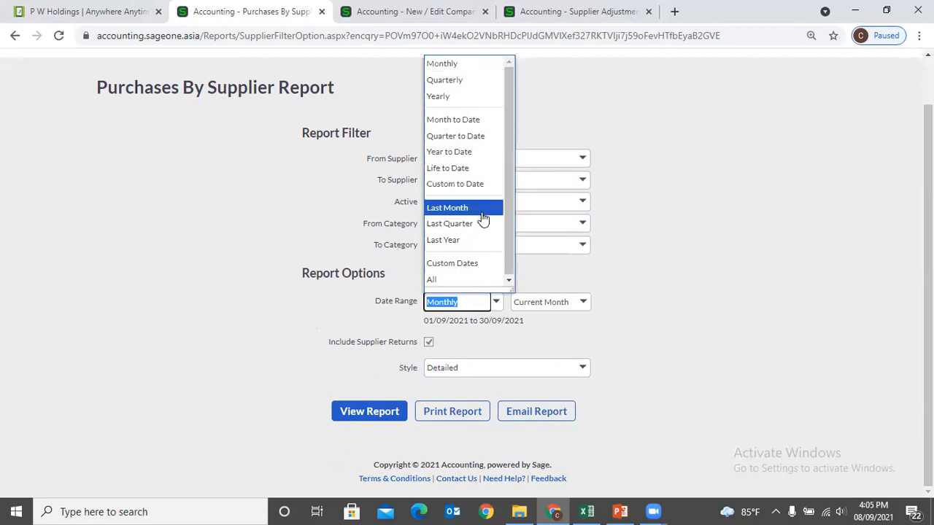
{"action": "left_click", "coordinate": [482, 265]}
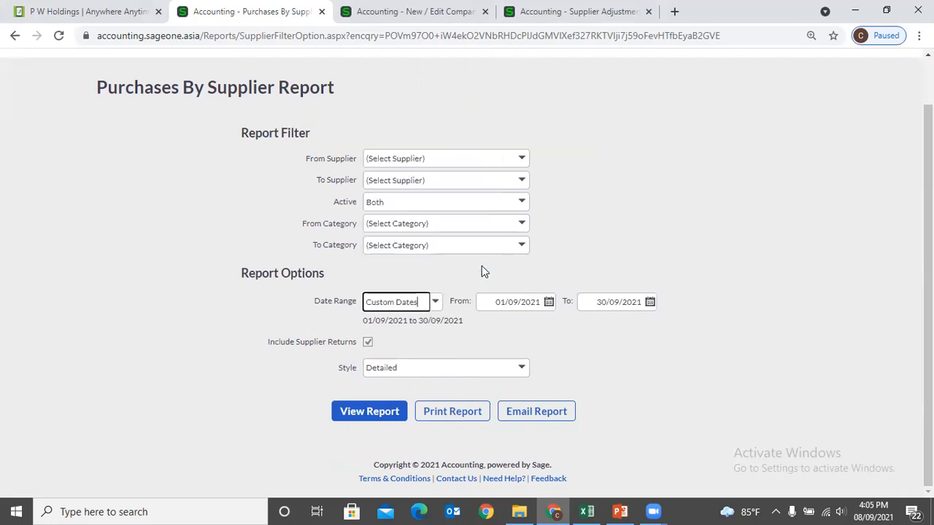
{"action": "left_click", "coordinate": [518, 303]}
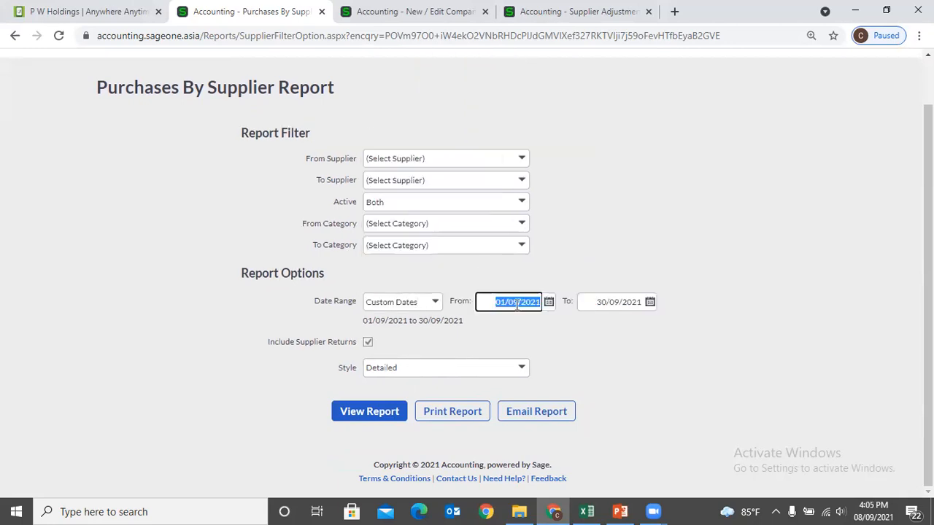
{"action": "left_click", "coordinate": [435, 302]}
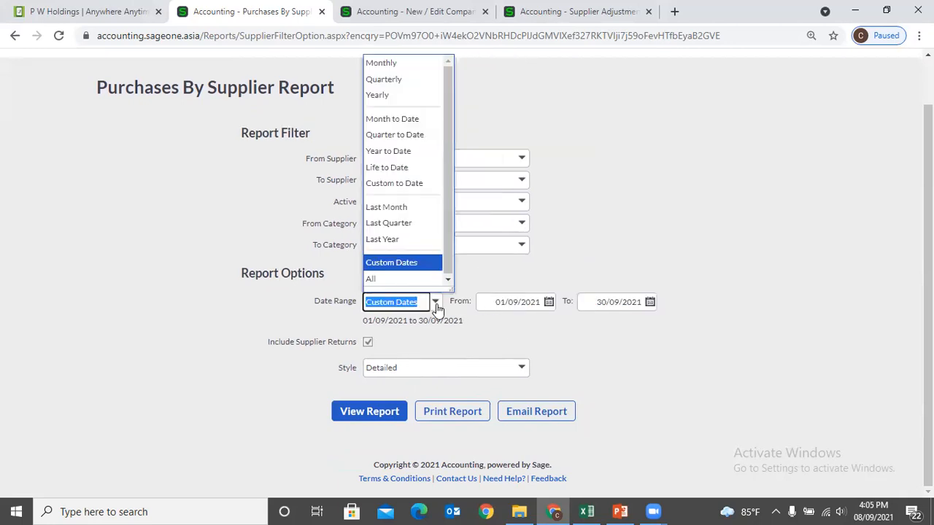
{"action": "left_click", "coordinate": [489, 279]}
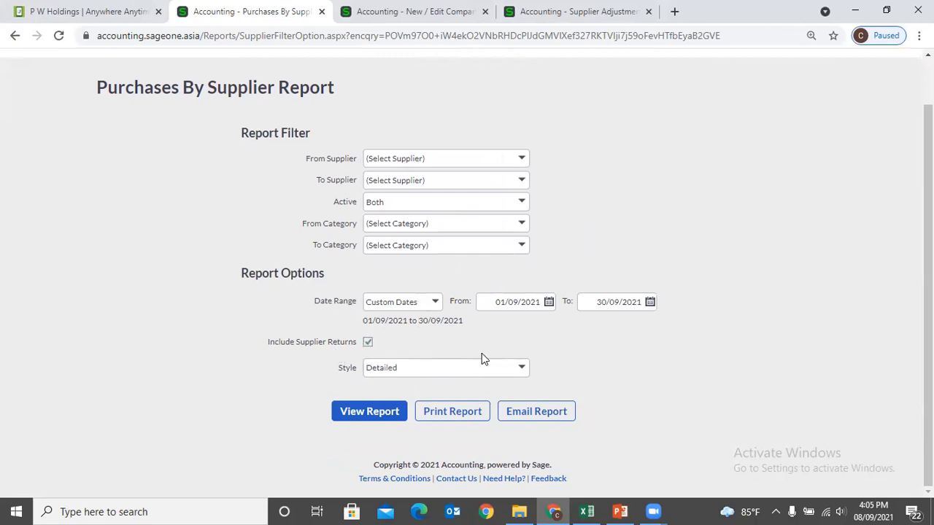
Step: Look through the Style choices, view the Purchases By Supplier Report and examine each supplier's quantities and totals
{"action": "left_click", "coordinate": [523, 372]}
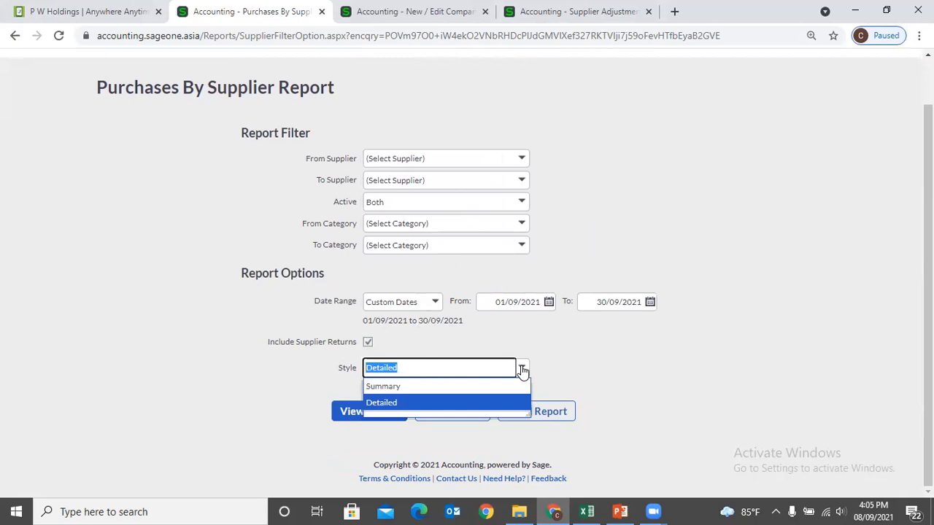
{"action": "left_click", "coordinate": [496, 387]}
{"action": "left_click", "coordinate": [573, 370]}
{"action": "left_click", "coordinate": [379, 409]}
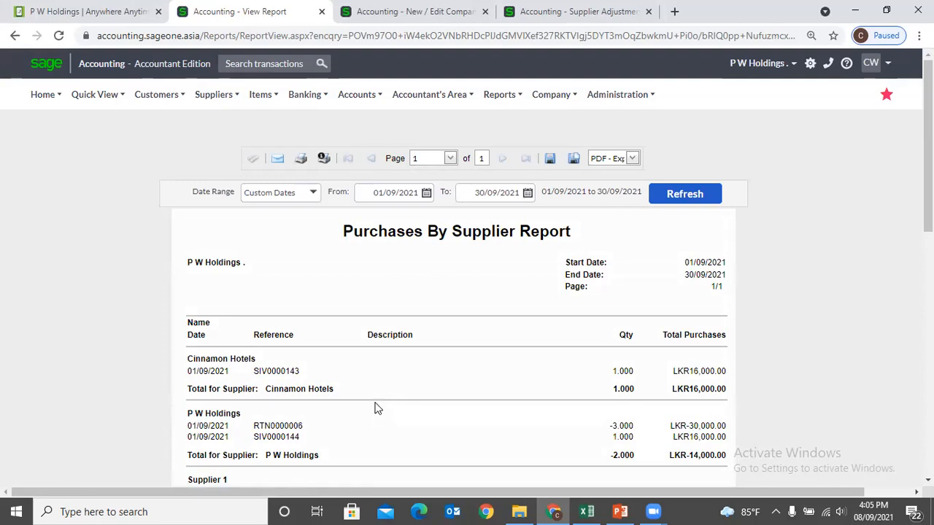
{"action": "scroll", "coordinate": [250, 373], "scroll_direction": "down", "scroll_amount": 1}
{"action": "scroll", "coordinate": [251, 373], "scroll_direction": "down", "scroll_amount": 1}
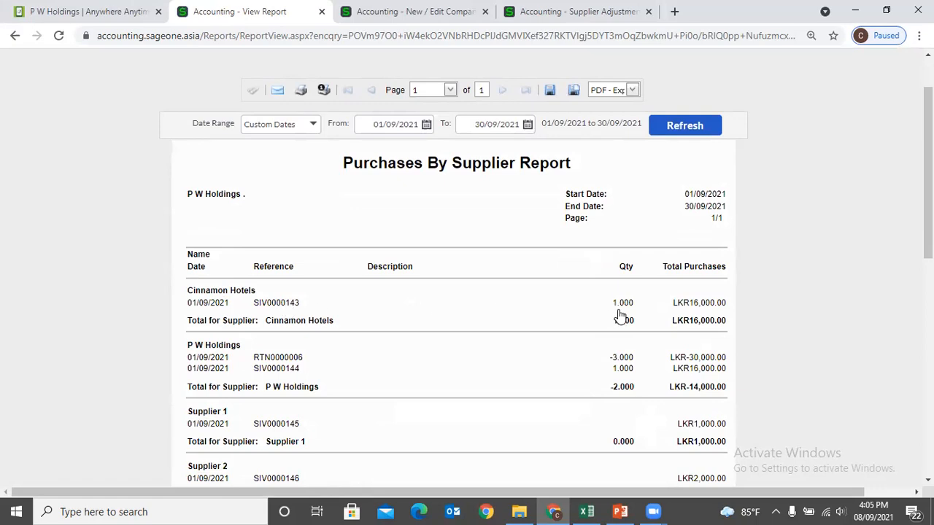
{"action": "scroll", "coordinate": [684, 311], "scroll_direction": "down", "scroll_amount": 3}
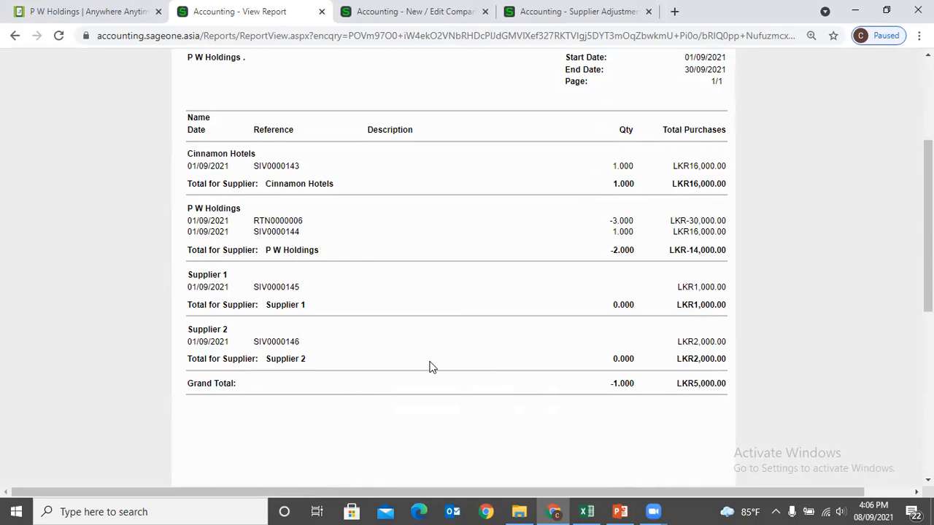
{"action": "scroll", "coordinate": [430, 367], "scroll_direction": "up", "scroll_amount": 3}
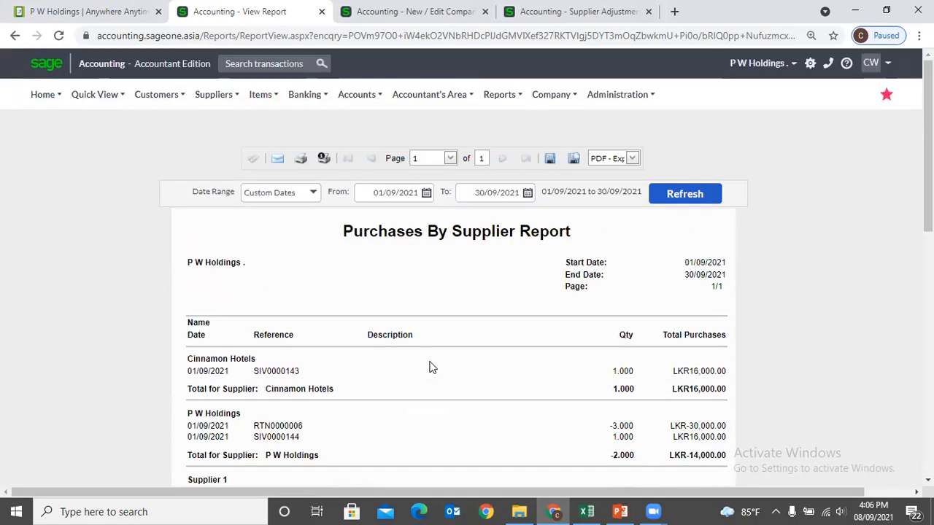
Step: Set the displayed report's date range to Yearly, refresh it and examine the purchases by supplier
{"action": "left_click", "coordinate": [426, 194]}
{"action": "left_click", "coordinate": [313, 192]}
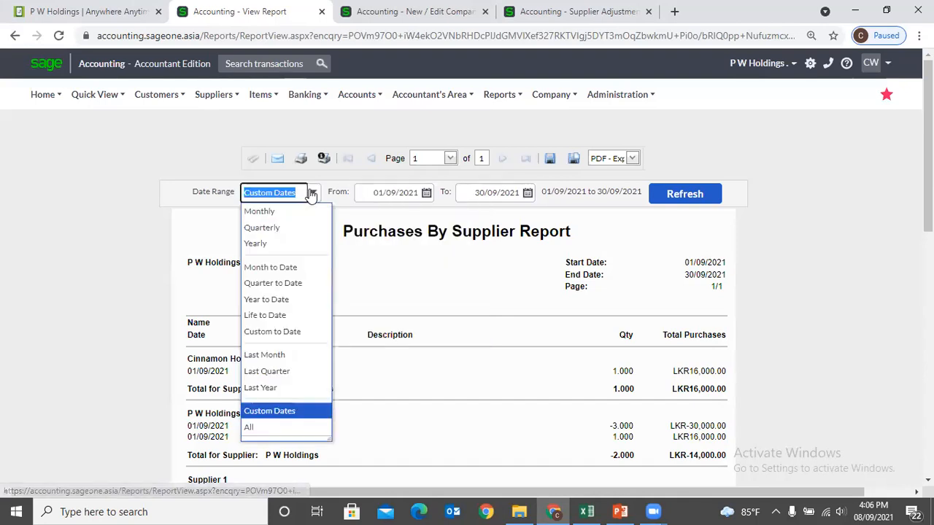
{"action": "left_click", "coordinate": [275, 243]}
{"action": "left_click", "coordinate": [624, 198]}
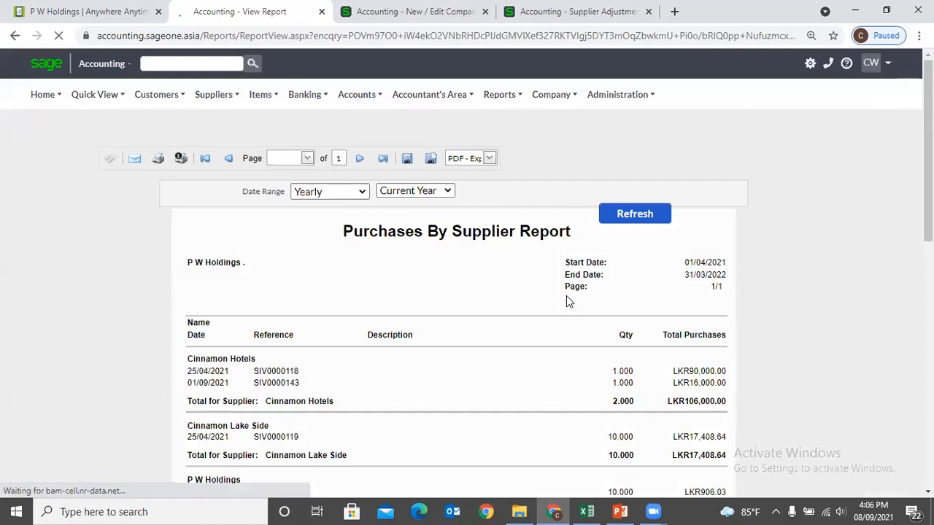
{"action": "scroll", "coordinate": [569, 302], "scroll_direction": "down", "scroll_amount": 1}
{"action": "scroll", "coordinate": [568, 301], "scroll_direction": "down", "scroll_amount": 3}
{"action": "scroll", "coordinate": [568, 301], "scroll_direction": "down", "scroll_amount": 1}
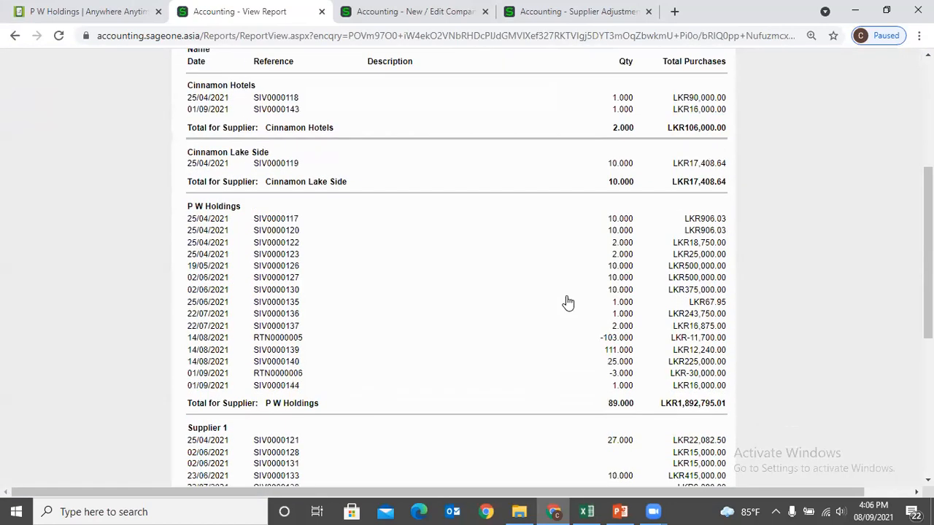
Step: Duplicate the yearly report's browser tab and return to the original tab
{"action": "right_click", "coordinate": [257, 13]}
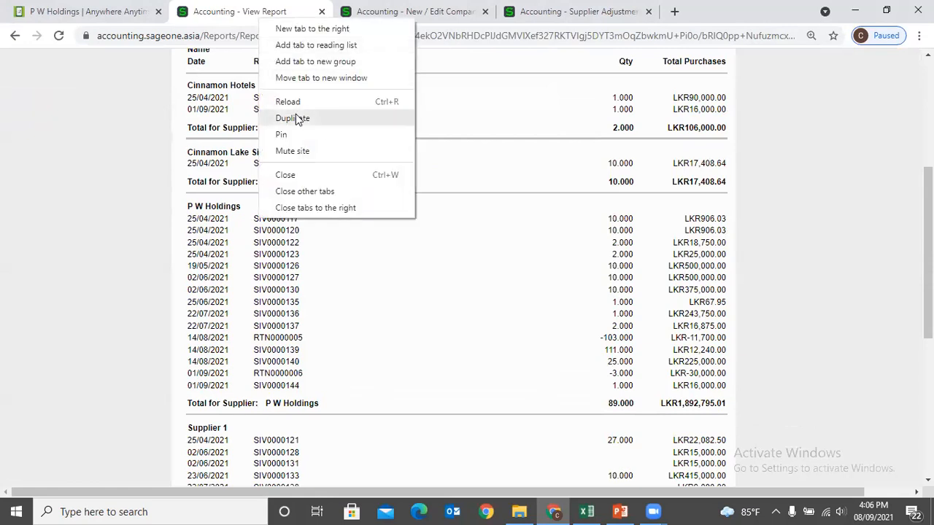
{"action": "left_click", "coordinate": [295, 115]}
{"action": "left_click", "coordinate": [234, 11]}
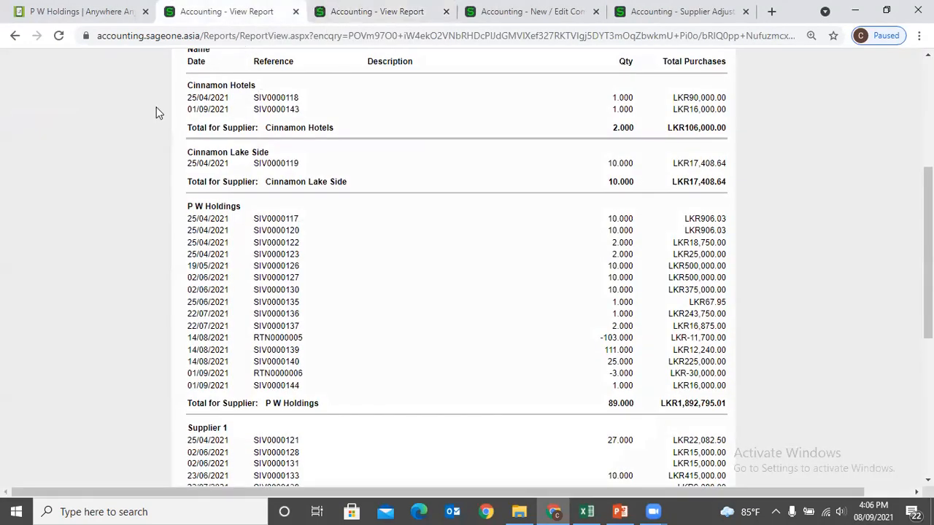
Step: Reopen the Purchases by Supplier report options and set the date range to Yearly
{"action": "scroll", "coordinate": [160, 114], "scroll_direction": "up", "scroll_amount": 4}
{"action": "mouse_move", "coordinate": [240, 97]}
{"action": "mouse_move", "coordinate": [223, 191]}
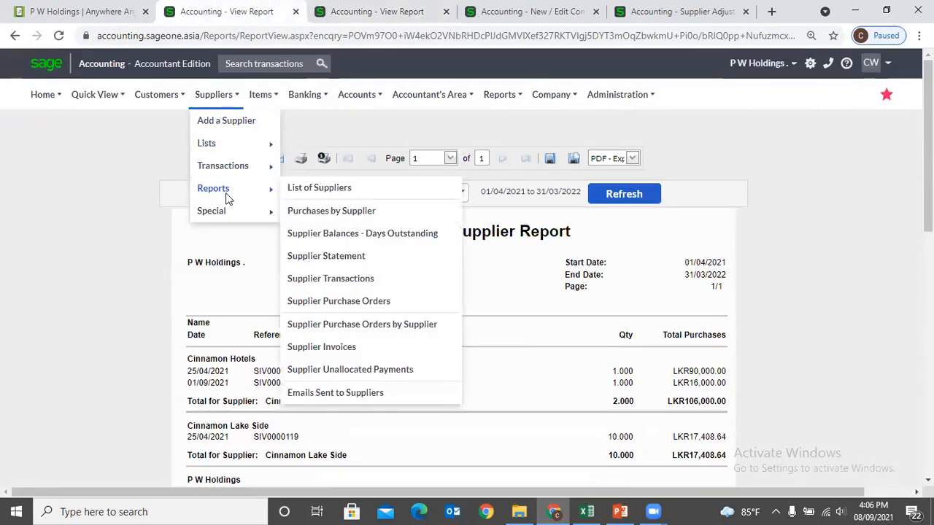
{"action": "left_click", "coordinate": [370, 210]}
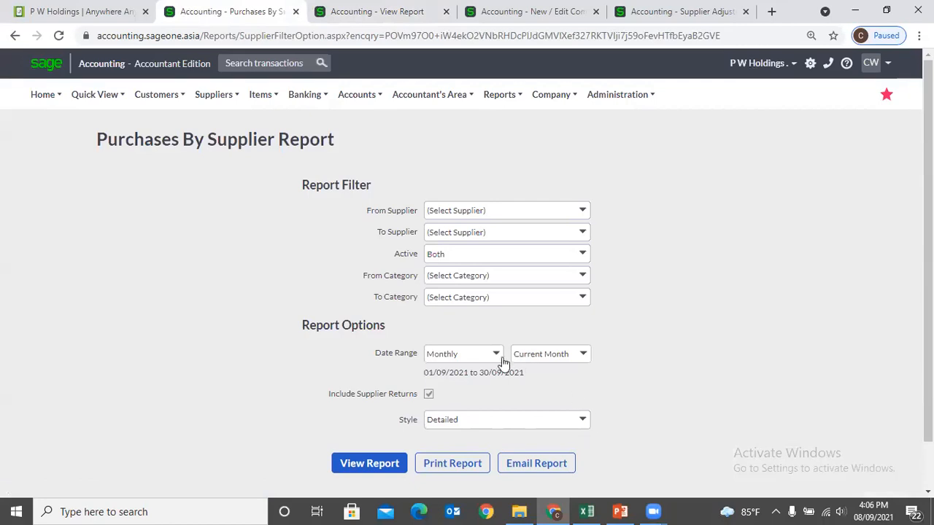
{"action": "left_click", "coordinate": [499, 356]}
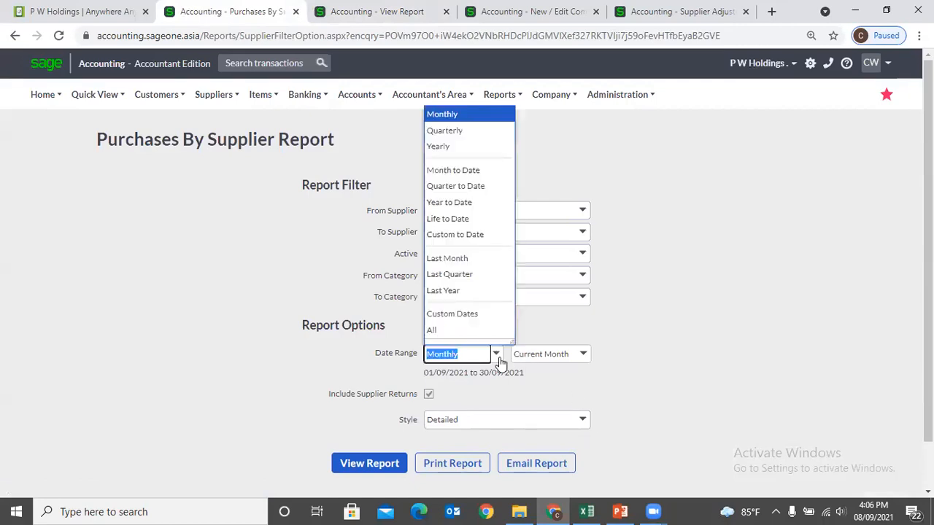
{"action": "left_click", "coordinate": [459, 146]}
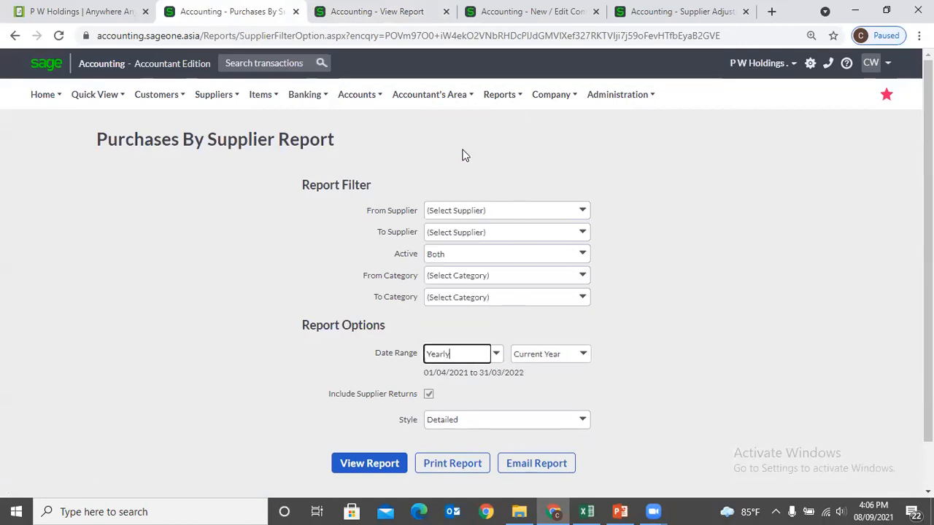
Step: View the detailed yearly Purchases By Supplier Report and compare its item lines with the report in the duplicated tab
{"action": "left_click", "coordinate": [379, 458]}
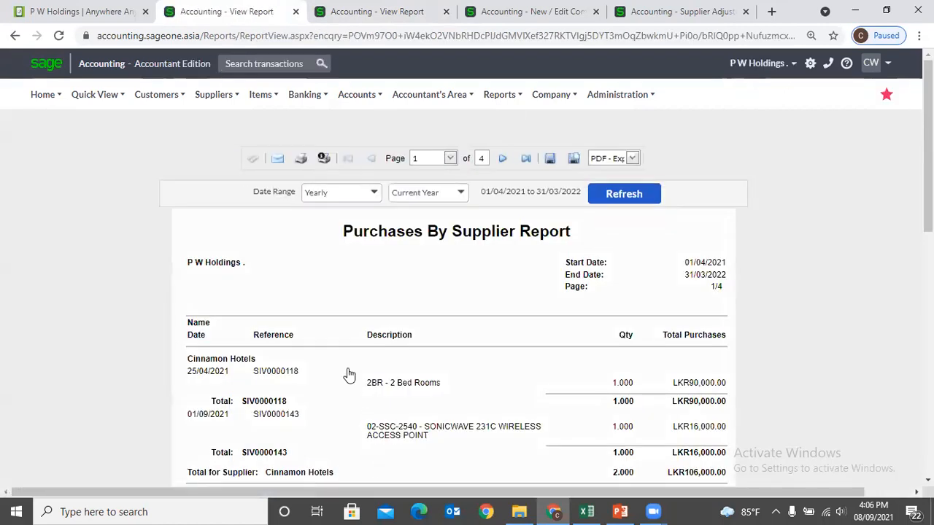
{"action": "scroll", "coordinate": [350, 375], "scroll_direction": "down", "scroll_amount": 2}
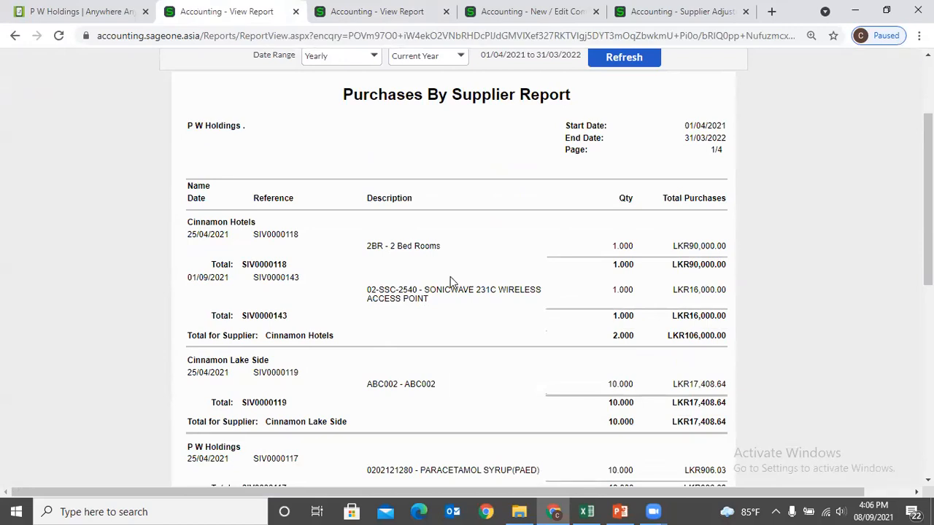
{"action": "scroll", "coordinate": [424, 288], "scroll_direction": "down", "scroll_amount": 1}
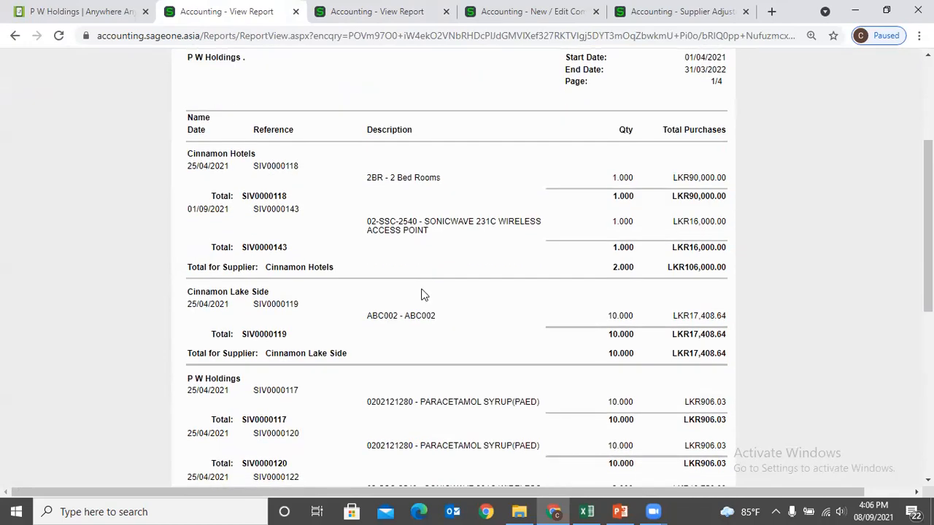
{"action": "left_click", "coordinate": [321, 16]}
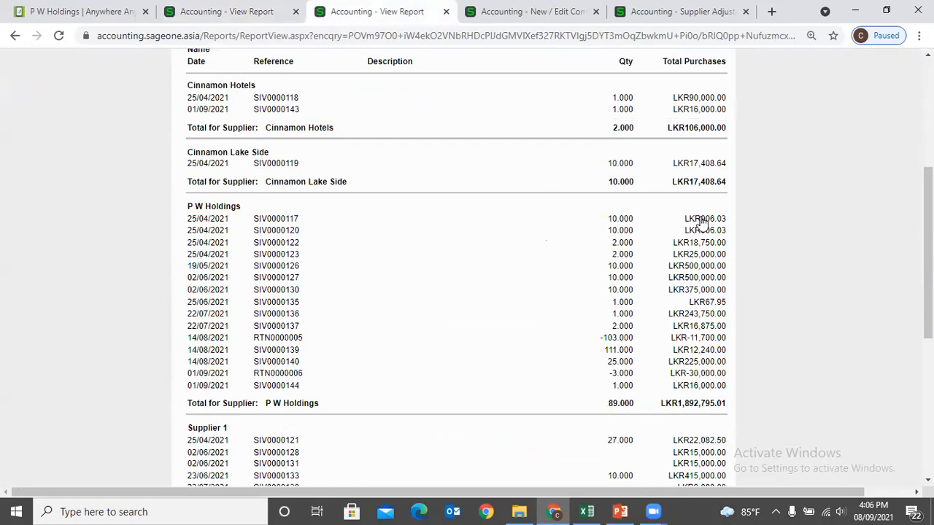
{"action": "left_click", "coordinate": [243, 21]}
{"action": "scroll", "coordinate": [551, 359], "scroll_direction": "down", "scroll_amount": 3}
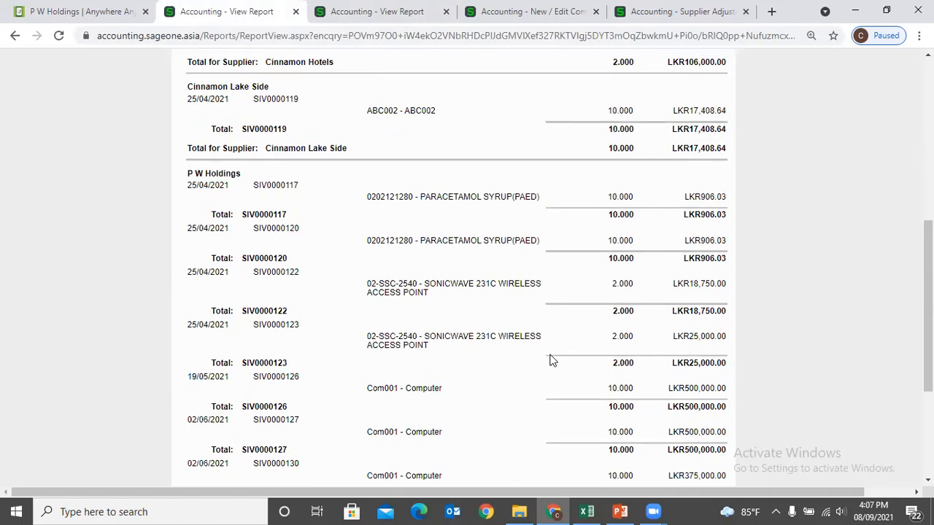
{"action": "scroll", "coordinate": [536, 372], "scroll_direction": "down", "scroll_amount": 3}
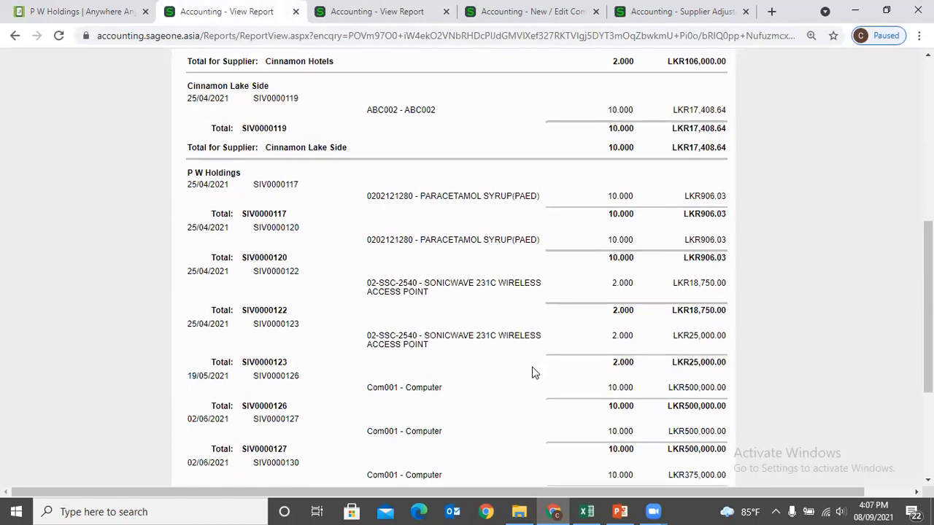
{"action": "scroll", "coordinate": [535, 373], "scroll_direction": "up", "scroll_amount": 10}
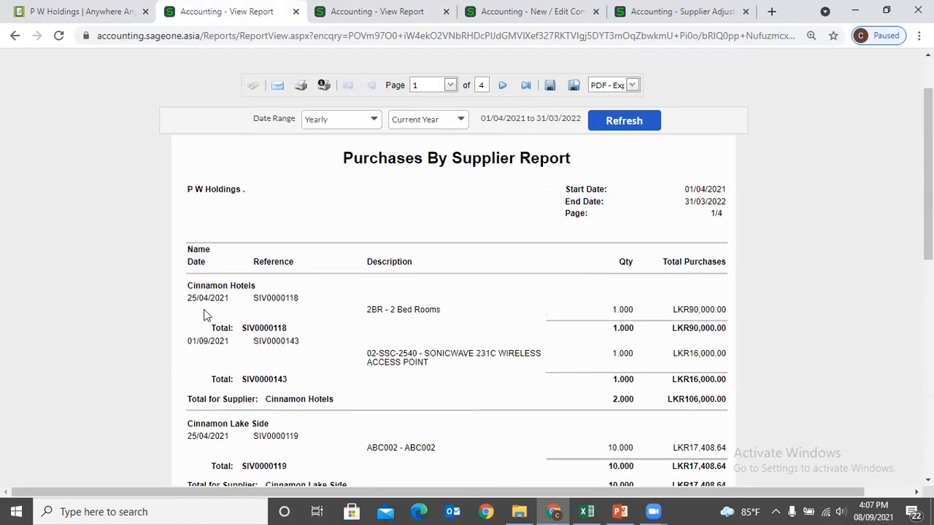
Step: Examine the item lines and returns on page 2 of the report, and look through the available export formats
{"action": "left_click", "coordinate": [503, 85]}
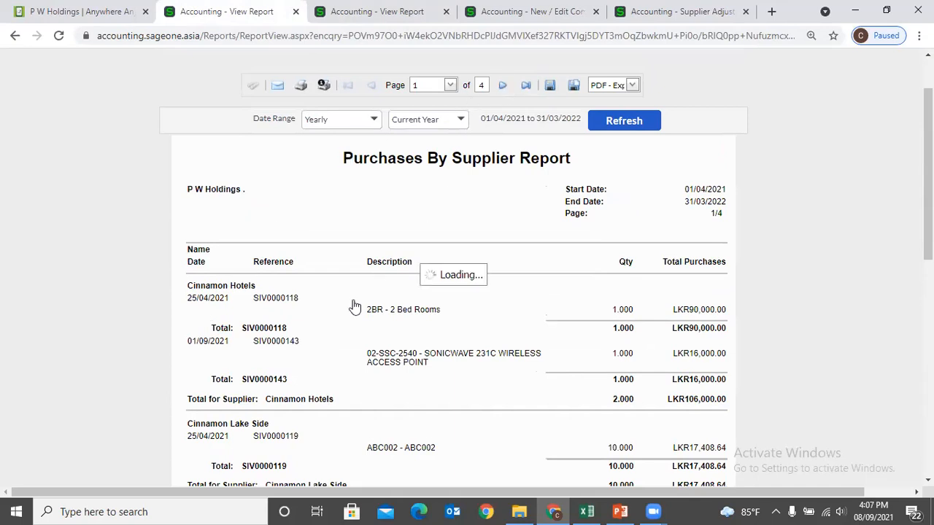
{"action": "scroll", "coordinate": [353, 305], "scroll_direction": "down", "scroll_amount": 1}
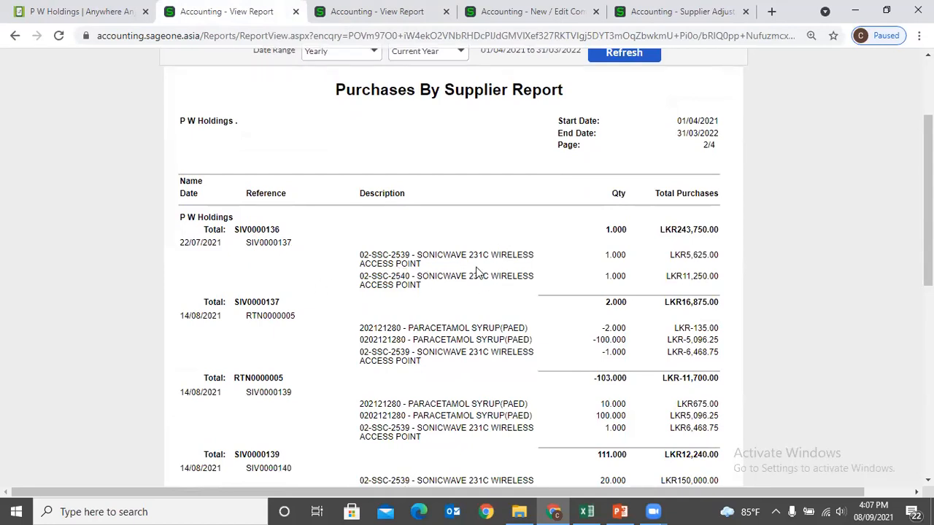
{"action": "scroll", "coordinate": [478, 272], "scroll_direction": "down", "scroll_amount": 2}
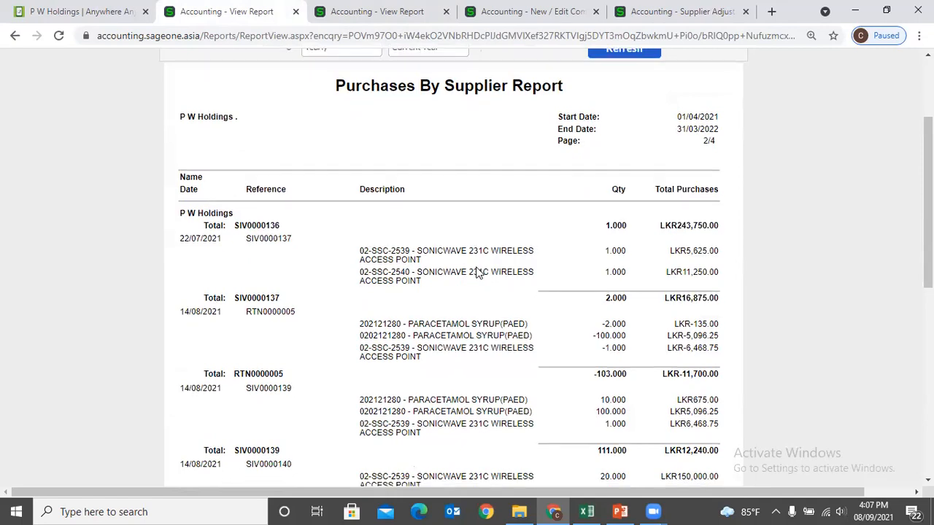
{"action": "scroll", "coordinate": [478, 268], "scroll_direction": "up", "scroll_amount": 4}
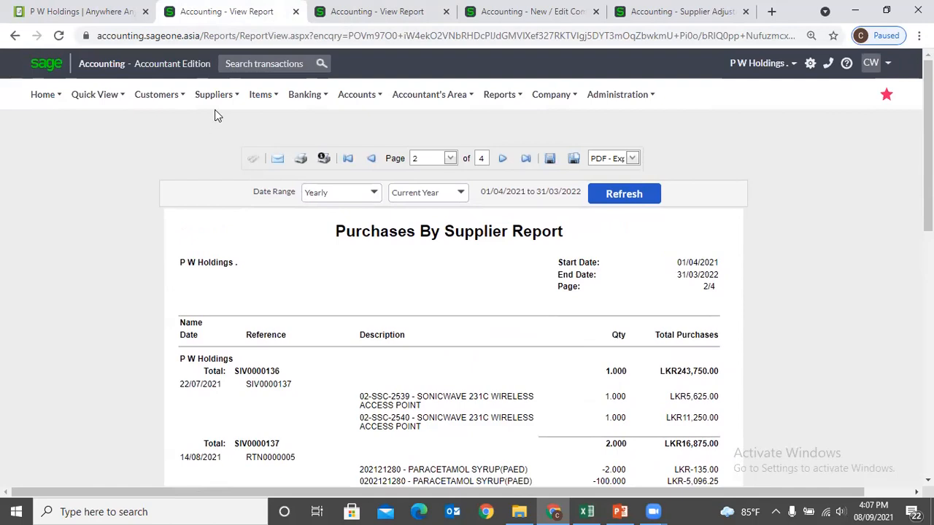
{"action": "mouse_move", "coordinate": [216, 110]}
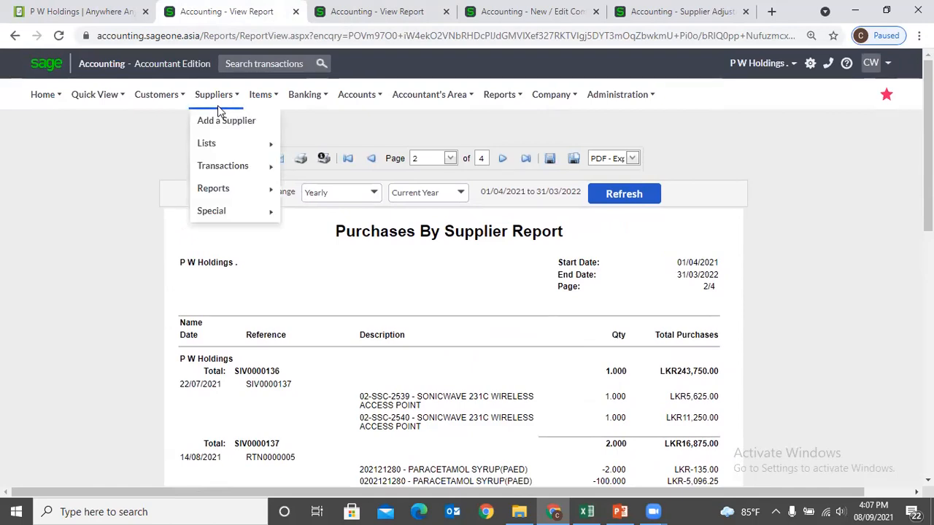
{"action": "mouse_move", "coordinate": [228, 191]}
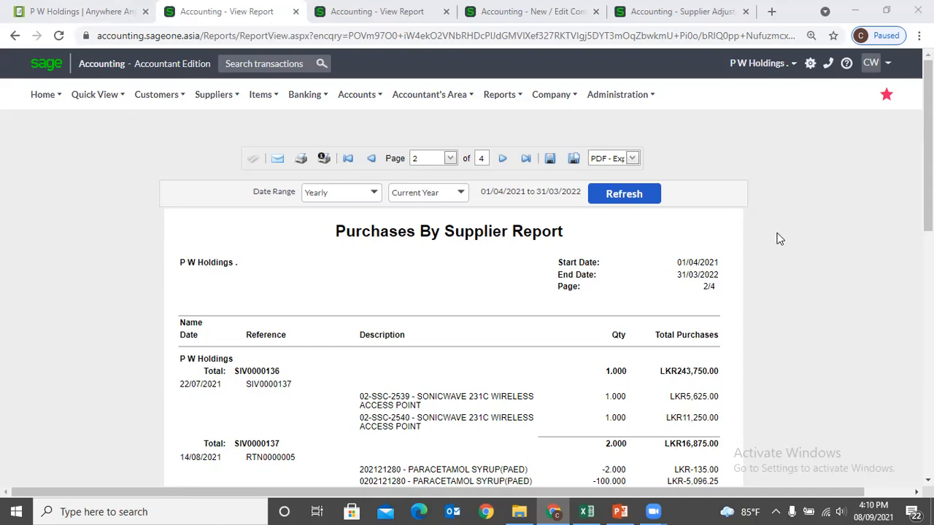
{"action": "left_click", "coordinate": [633, 159]}
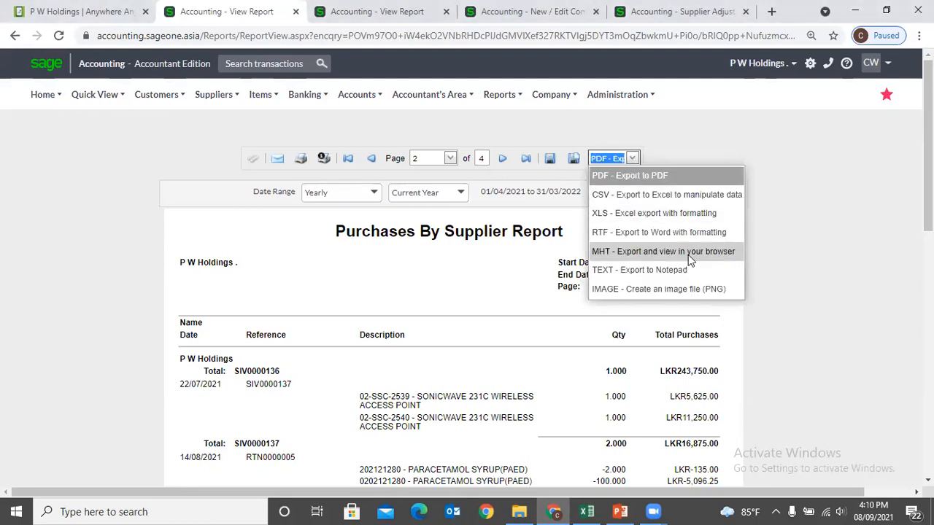
{"action": "left_click", "coordinate": [790, 225]}
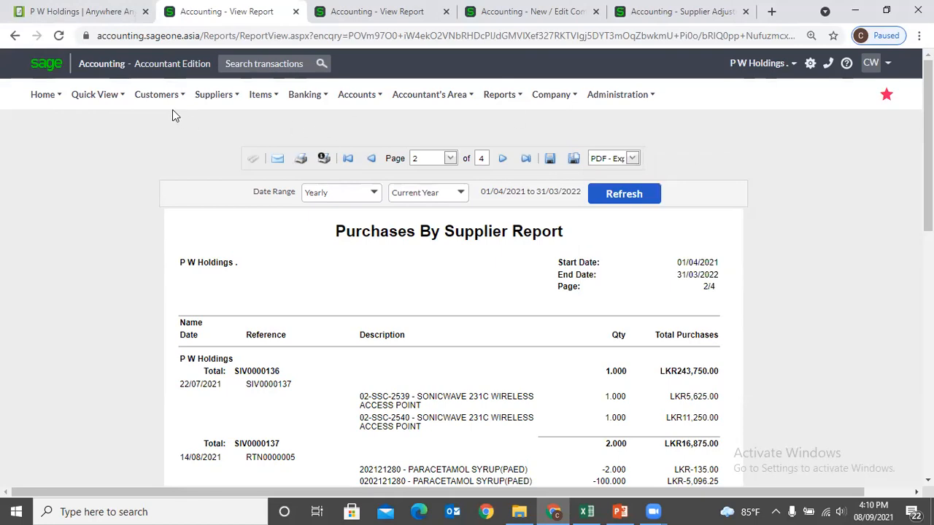
Step: Open the Supplier Balances - Days Outstanding Report options from the supplier reports
{"action": "mouse_move", "coordinate": [215, 95]}
{"action": "mouse_move", "coordinate": [243, 195]}
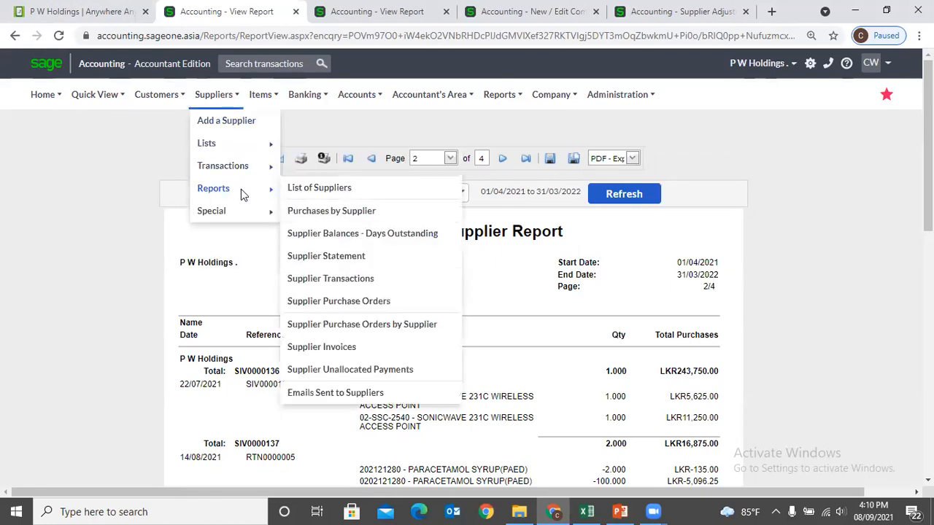
{"action": "left_click", "coordinate": [359, 234]}
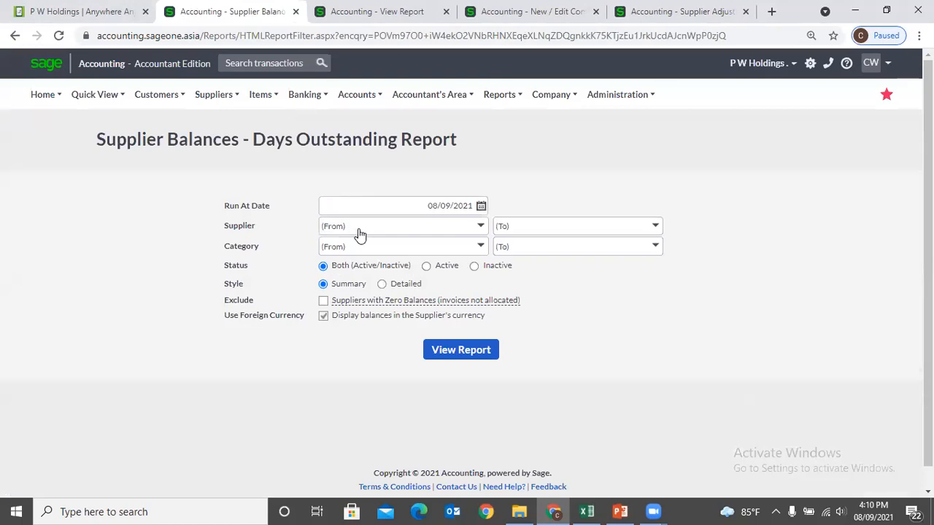
{"action": "left_click", "coordinate": [693, 22]}
{"action": "mouse_move", "coordinate": [217, 66]}
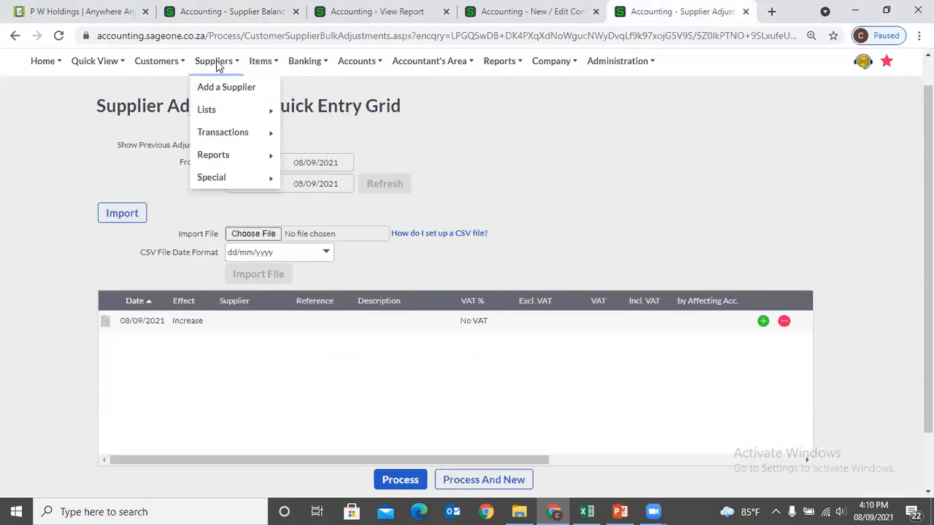
{"action": "left_click", "coordinate": [229, 14]}
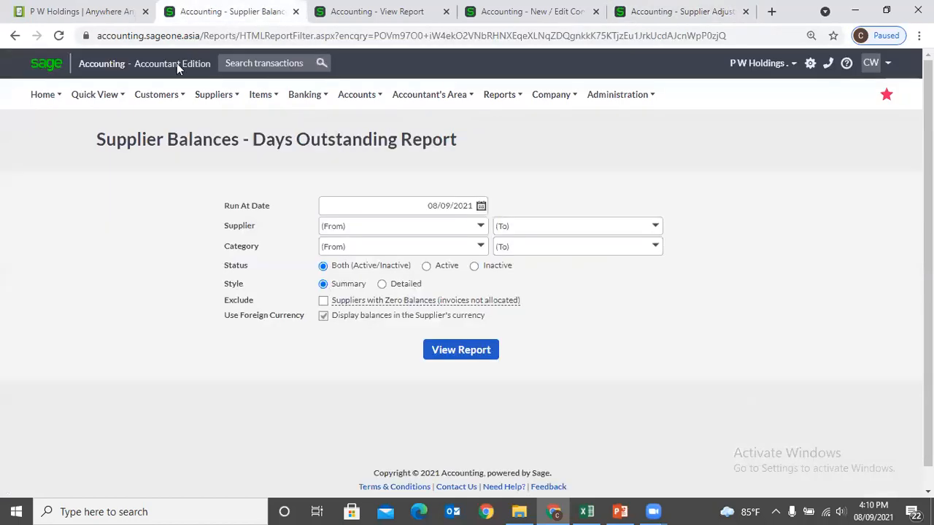
Step: Look through the run date, supplier and category filters of the Supplier Balances - Days Outstanding Report
{"action": "left_click", "coordinate": [450, 210]}
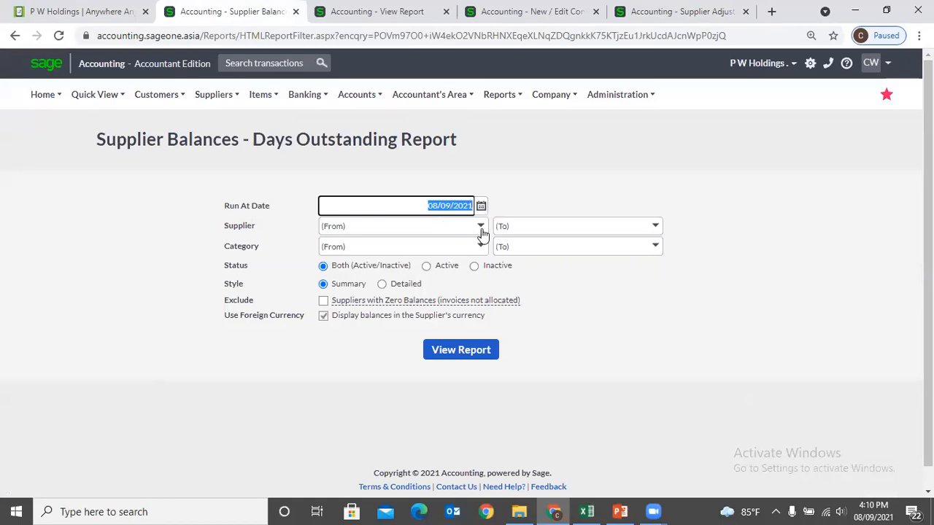
{"action": "left_click", "coordinate": [480, 228]}
{"action": "left_click", "coordinate": [503, 208]}
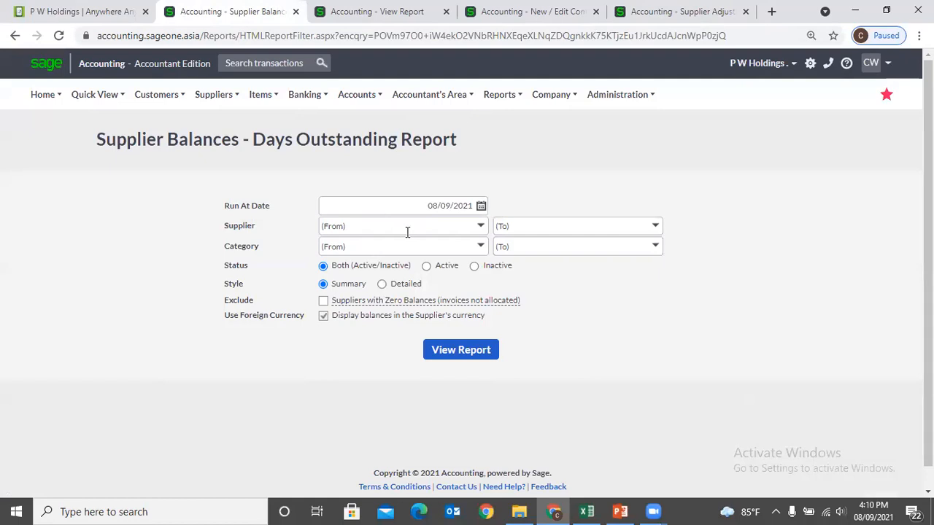
{"action": "left_click", "coordinate": [487, 250]}
{"action": "left_click", "coordinate": [574, 290]}
Step: View the Supplier Balances - Days Outstanding Report in Summary style and examine each supplier's balances by ageing period
{"action": "left_click", "coordinate": [449, 351]}
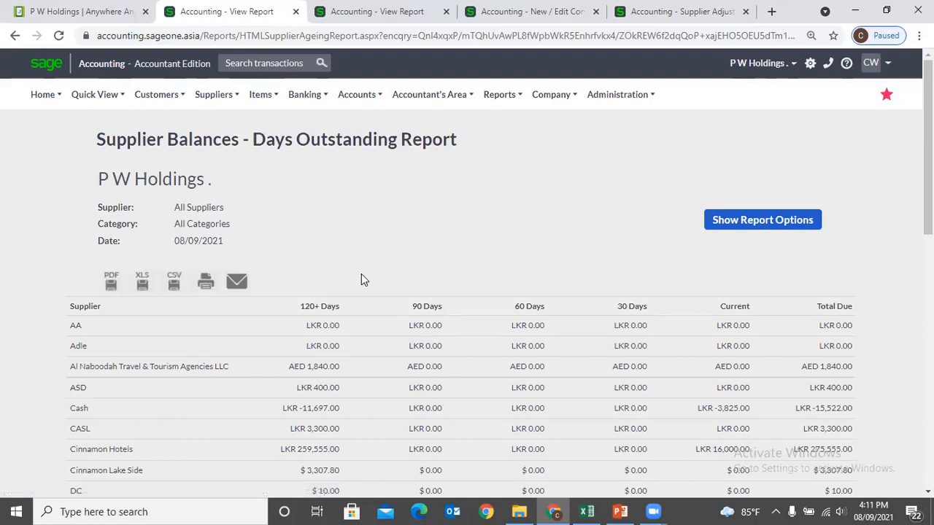
{"action": "scroll", "coordinate": [372, 255], "scroll_direction": "down", "scroll_amount": 2}
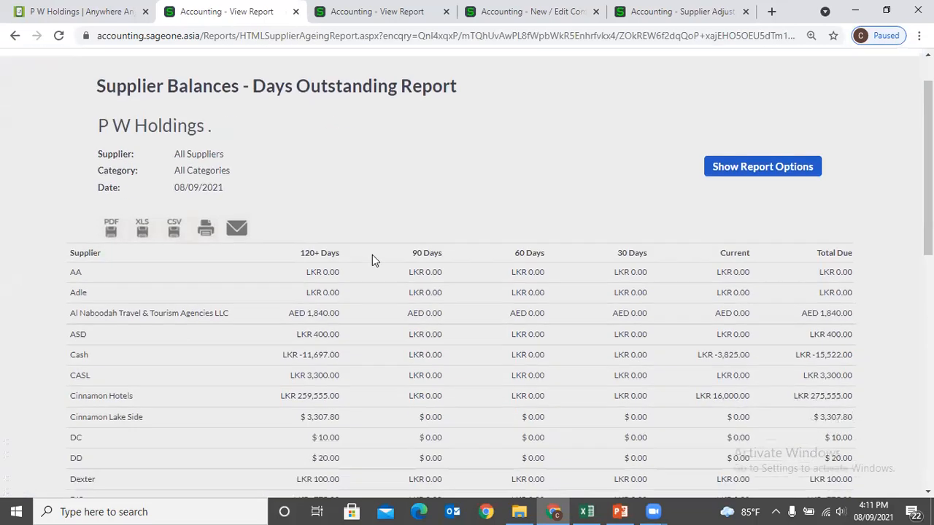
{"action": "scroll", "coordinate": [372, 256], "scroll_direction": "up", "scroll_amount": 1}
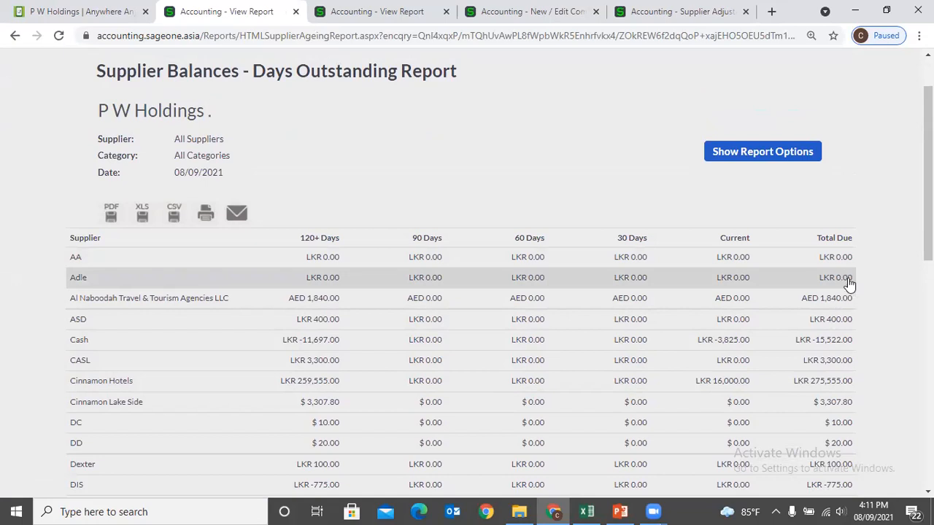
Step: Show the report options, duplicate the summary report's browser tab, check the copy and return to the original tab
{"action": "left_click", "coordinate": [734, 162]}
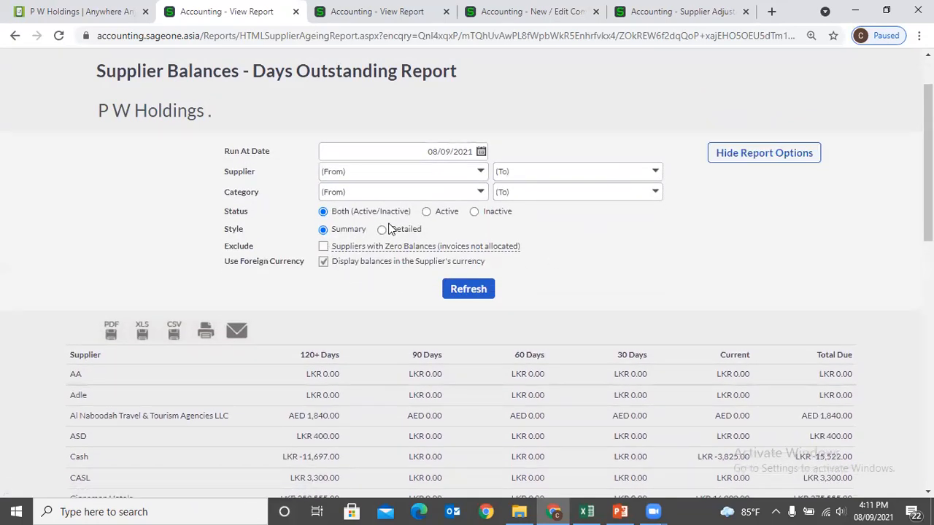
{"action": "right_click", "coordinate": [221, 13]}
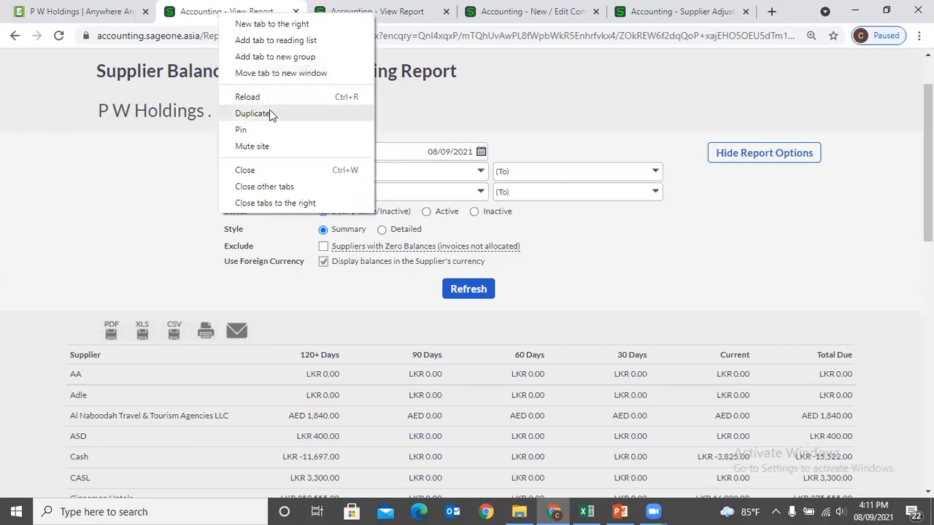
{"action": "left_click", "coordinate": [252, 113]}
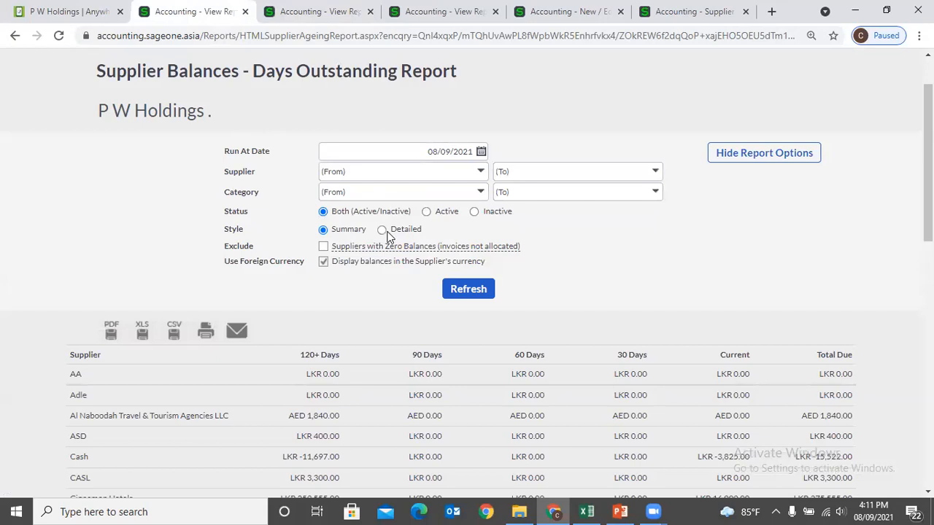
{"action": "left_click", "coordinate": [297, 21]}
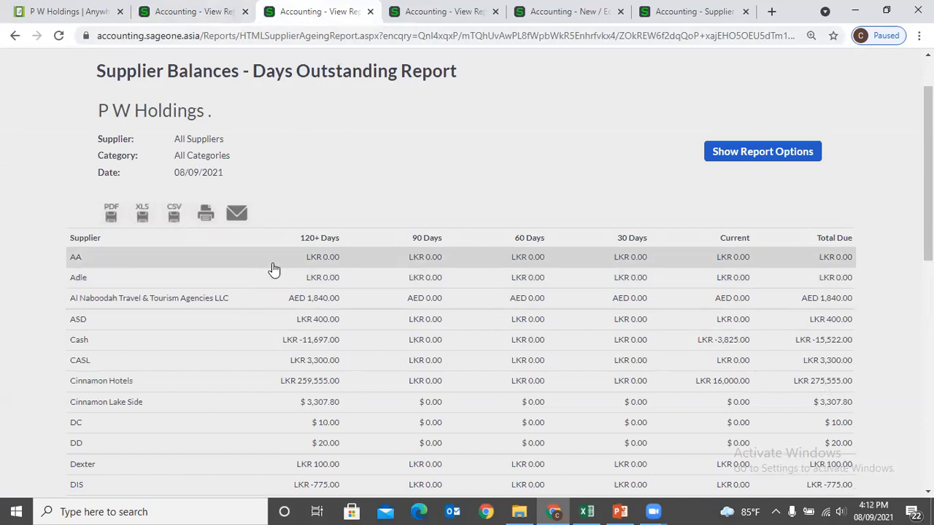
{"action": "left_click", "coordinate": [163, 10]}
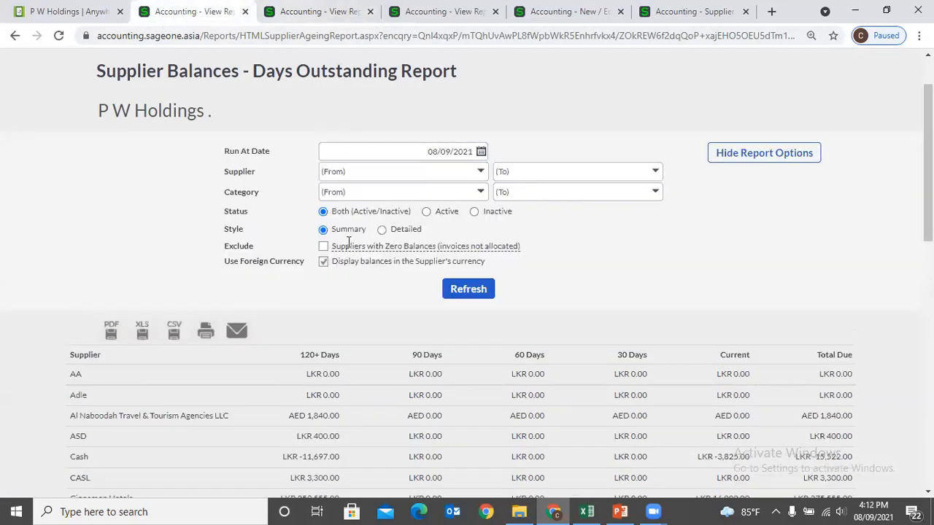
Step: Set the report's style to Detailed, refresh it and examine the outstanding transactions listed under each supplier
{"action": "left_click", "coordinate": [381, 229]}
{"action": "left_click", "coordinate": [457, 289]}
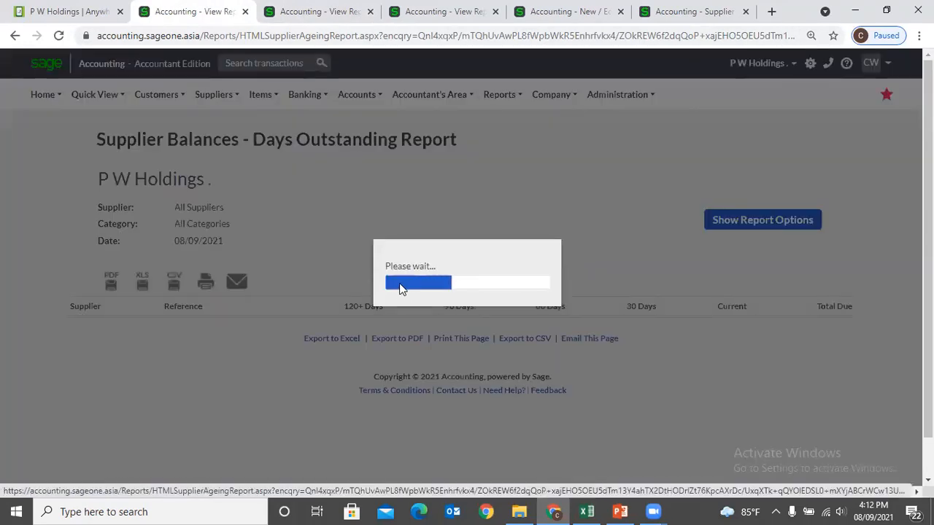
{"action": "scroll", "coordinate": [402, 296], "scroll_direction": "down", "scroll_amount": 1}
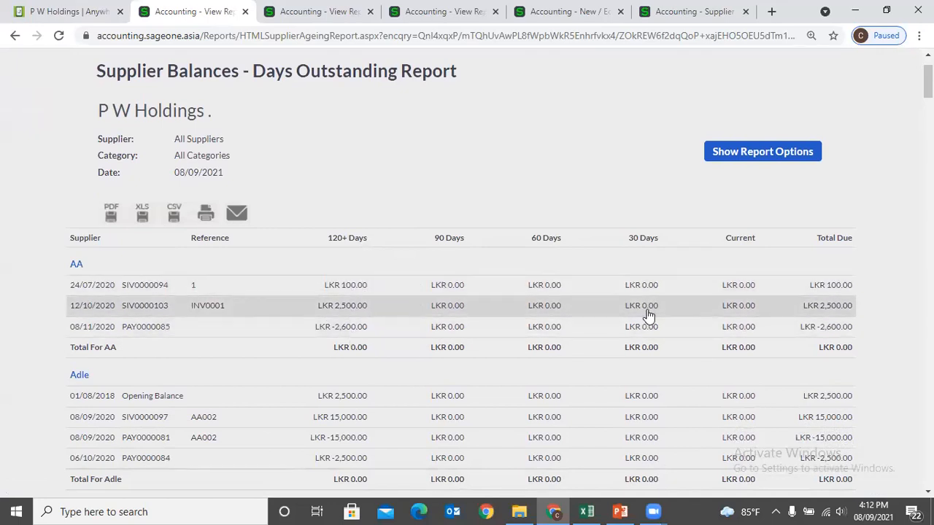
{"action": "scroll", "coordinate": [655, 312], "scroll_direction": "down", "scroll_amount": 1}
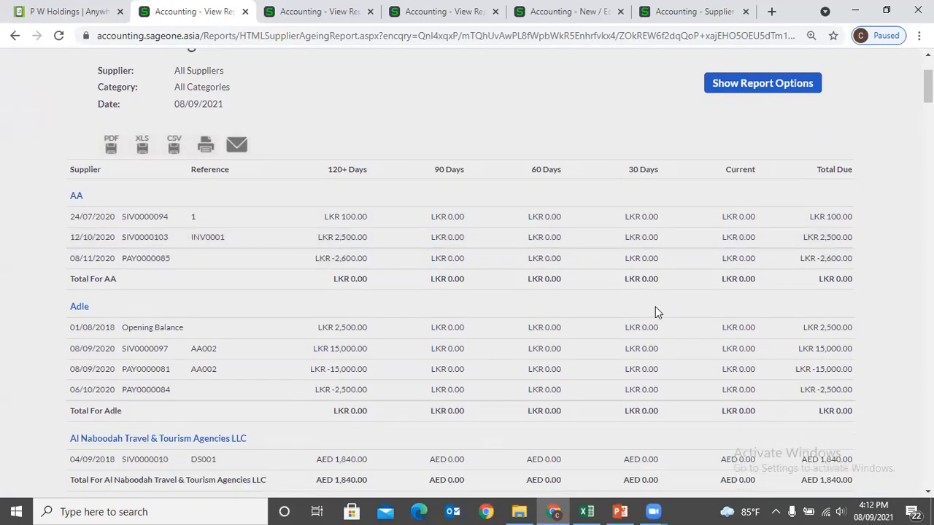
{"action": "scroll", "coordinate": [655, 312], "scroll_direction": "up", "scroll_amount": 1}
Step: Reopen the report options, exclude suppliers with zero balances and refresh the detailed report
{"action": "left_click", "coordinate": [723, 158]}
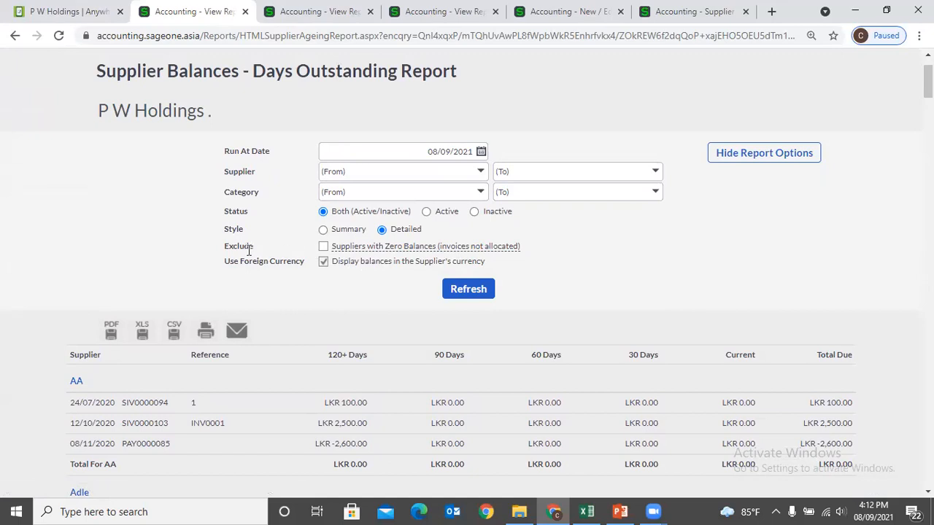
{"action": "mouse_move", "coordinate": [338, 248]}
{"action": "left_click", "coordinate": [460, 292]}
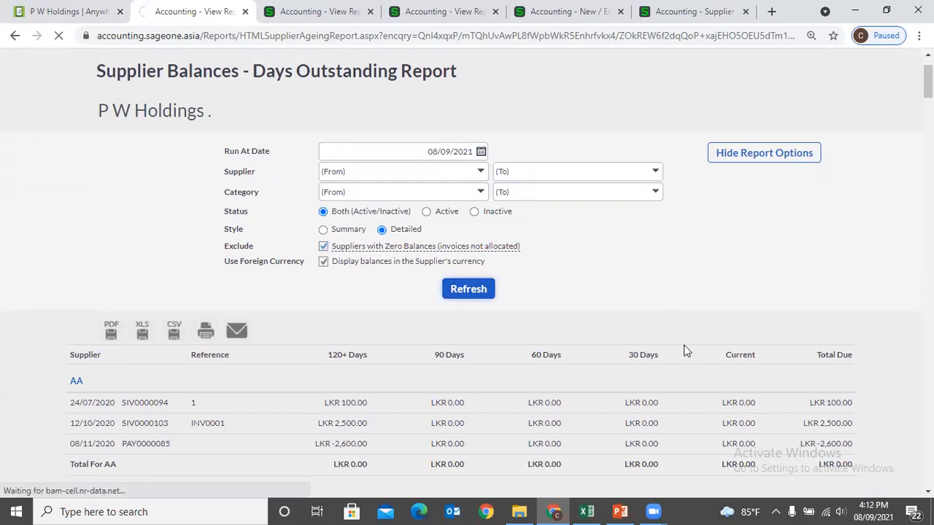
{"action": "scroll", "coordinate": [684, 345], "scroll_direction": "down", "scroll_amount": 1}
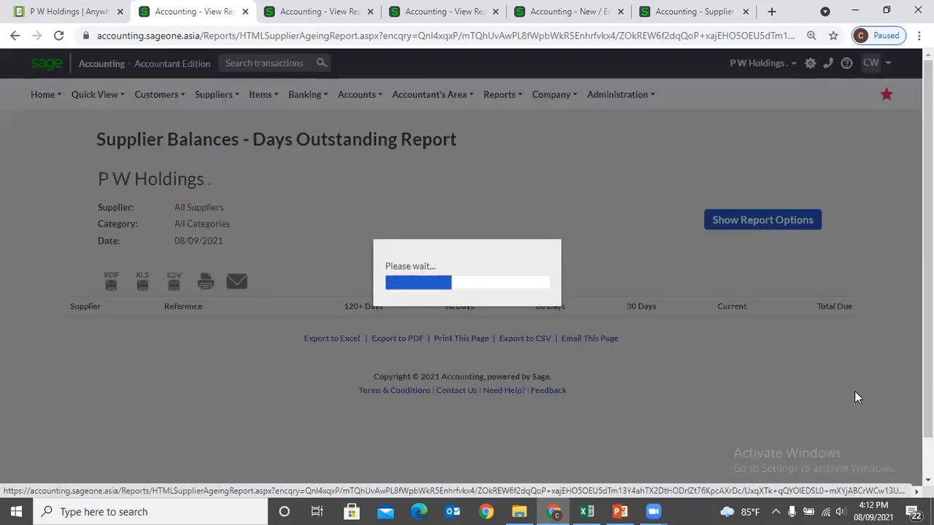
Step: Examine the detailed report's outstanding transactions with zero-balance suppliers excluded
{"action": "scroll", "coordinate": [855, 397], "scroll_direction": "down", "scroll_amount": 1}
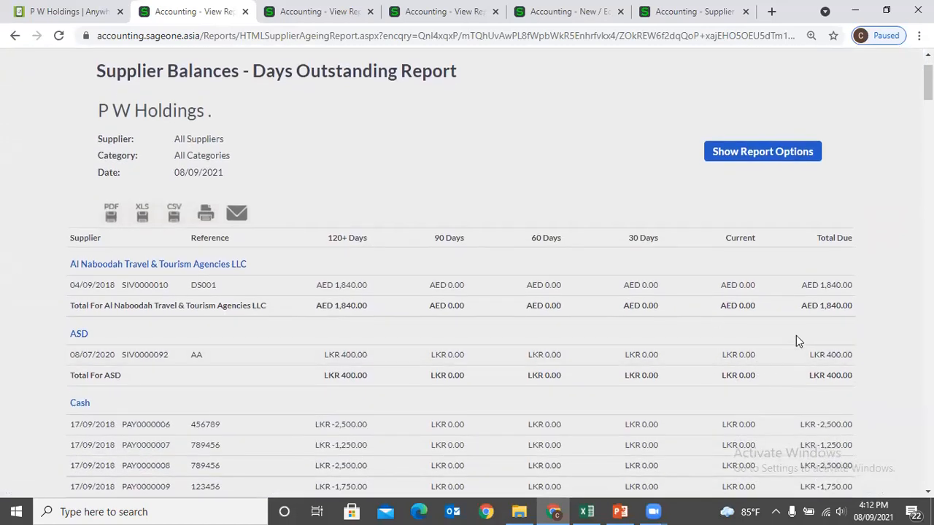
{"action": "scroll", "coordinate": [815, 302], "scroll_direction": "down", "scroll_amount": 3}
{"action": "scroll", "coordinate": [817, 309], "scroll_direction": "down", "scroll_amount": 4}
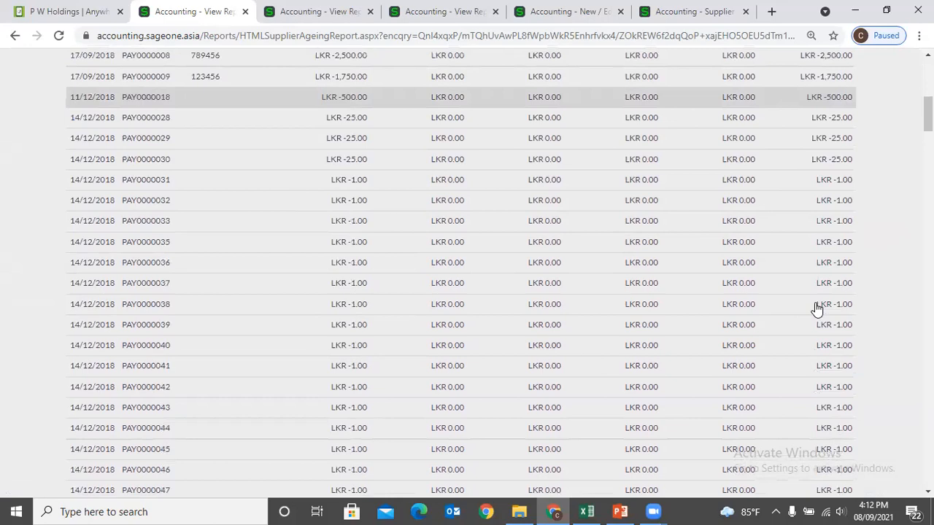
{"action": "scroll", "coordinate": [816, 309], "scroll_direction": "up", "scroll_amount": 6}
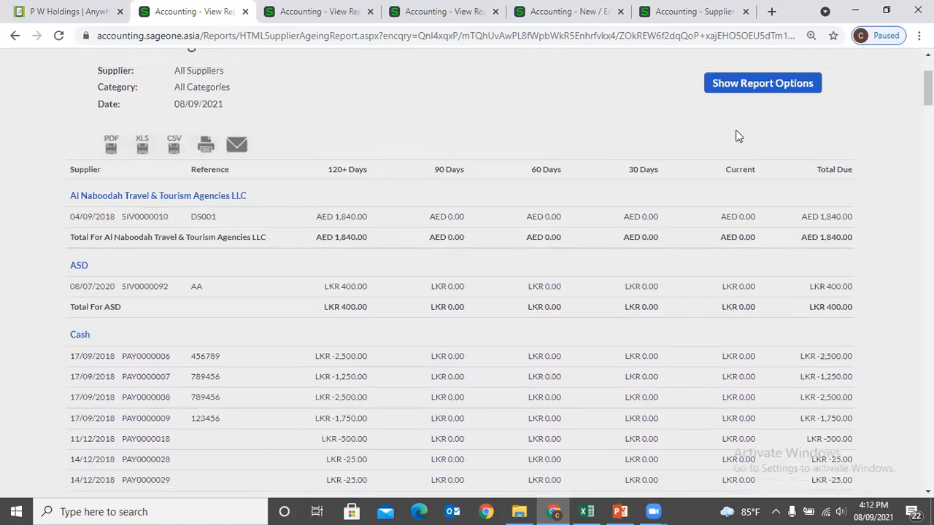
Step: Reopen the report options, stop excluding suppliers with zero balances and refresh the detailed report
{"action": "left_click", "coordinate": [736, 83]}
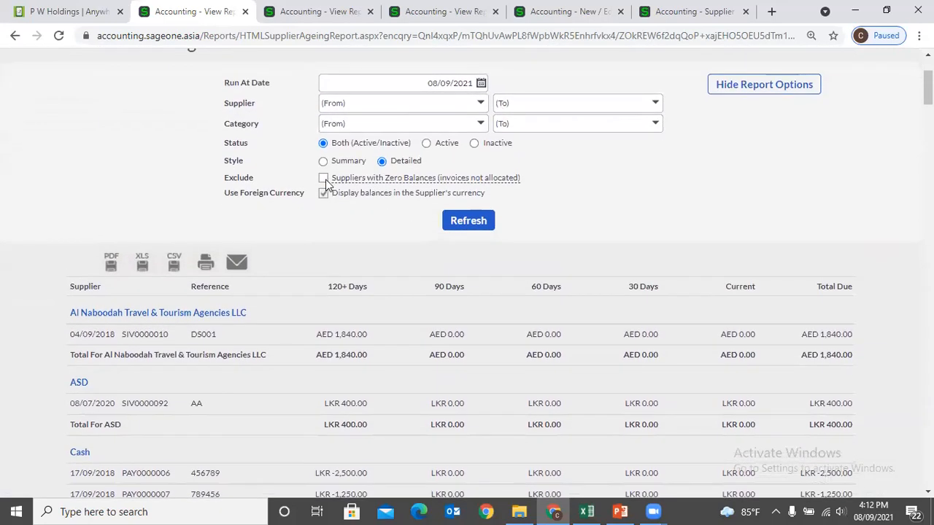
{"action": "left_click", "coordinate": [485, 221]}
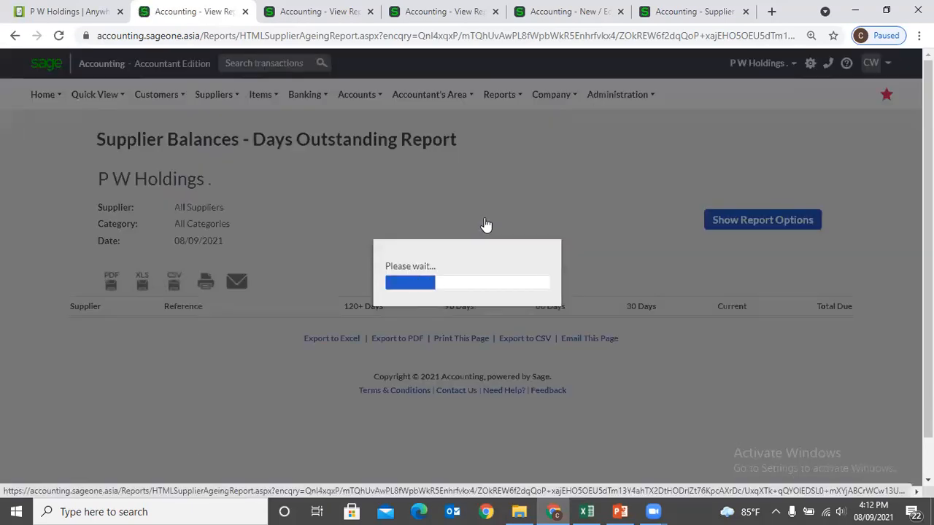
{"action": "scroll", "coordinate": [619, 330], "scroll_direction": "down", "scroll_amount": 2}
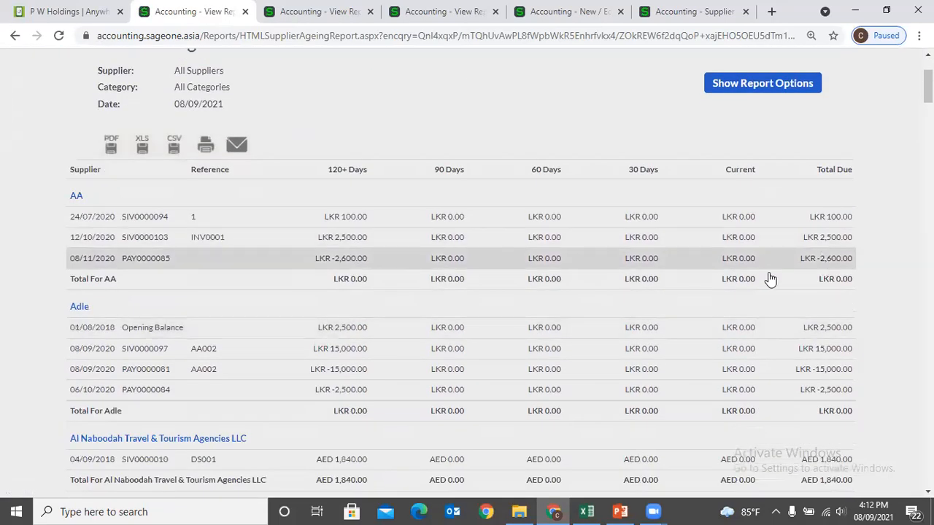
Step: Show the report options again and examine the detailed balances listed in each supplier's own currency
{"action": "left_click", "coordinate": [744, 86]}
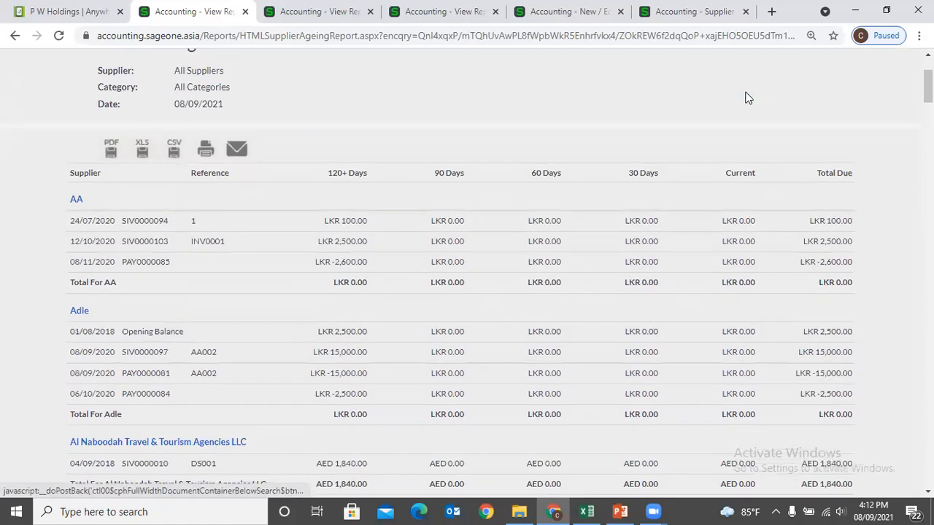
{"action": "left_click", "coordinate": [454, 220]}
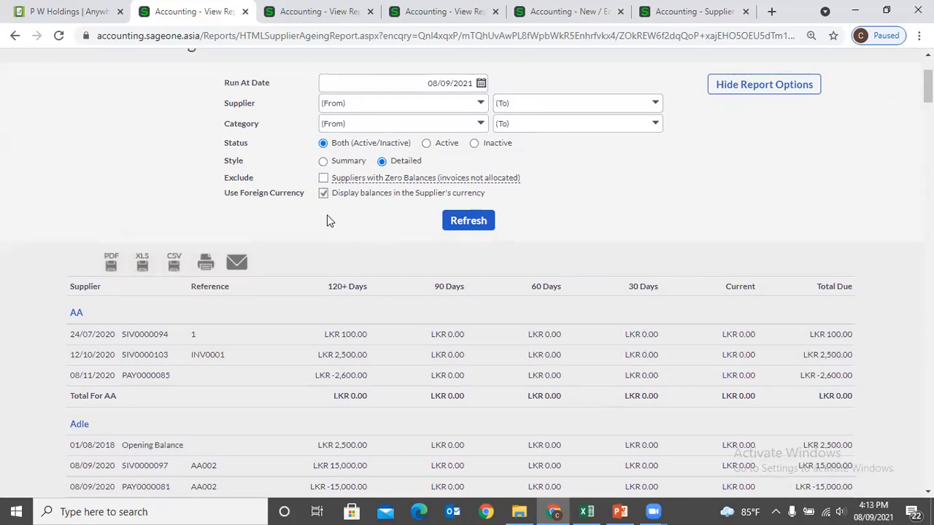
{"action": "scroll", "coordinate": [326, 221], "scroll_direction": "down", "scroll_amount": 2}
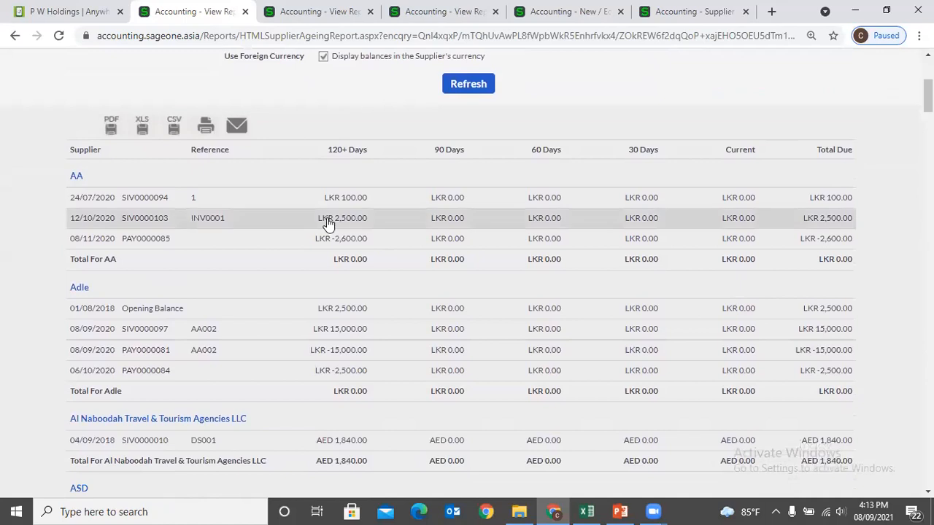
{"action": "scroll", "coordinate": [327, 223], "scroll_direction": "up", "scroll_amount": 1}
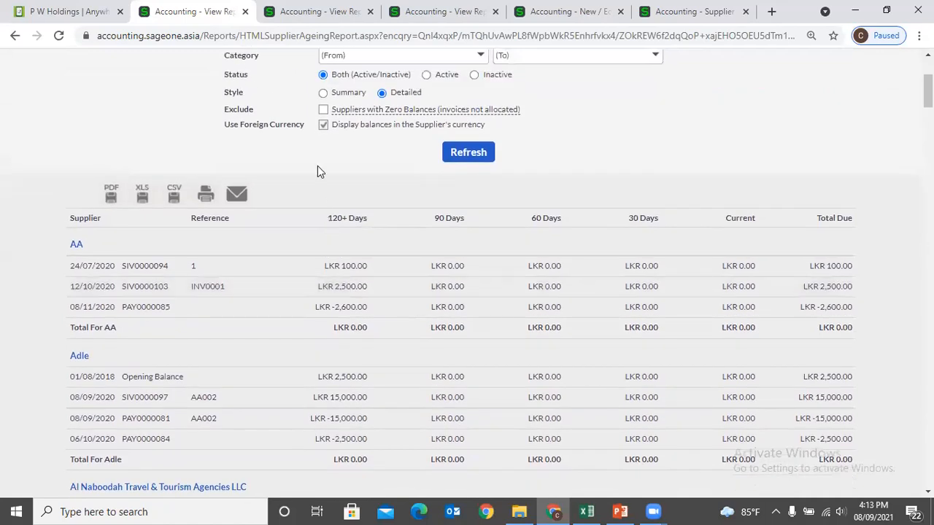
{"action": "scroll", "coordinate": [805, 349], "scroll_direction": "down", "scroll_amount": 3}
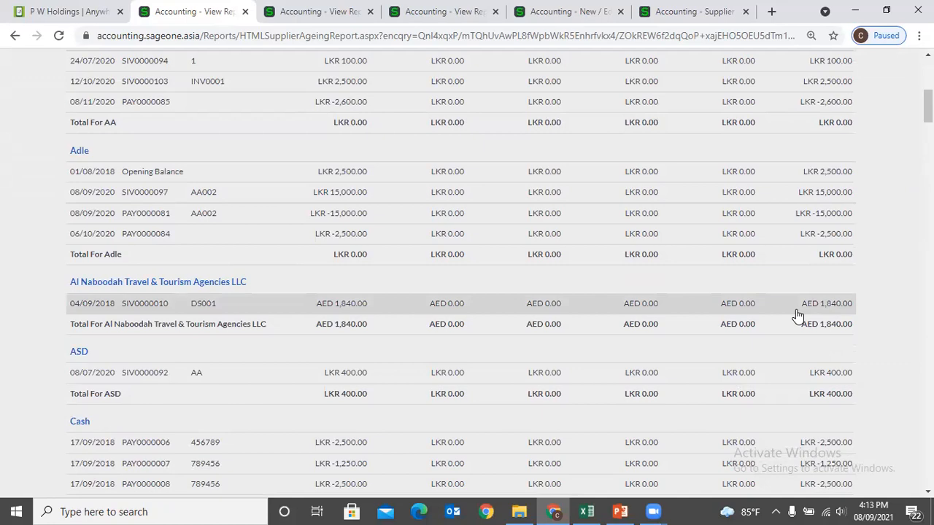
{"action": "scroll", "coordinate": [797, 316], "scroll_direction": "down", "scroll_amount": 10}
{"action": "scroll", "coordinate": [798, 315], "scroll_direction": "down", "scroll_amount": 15}
{"action": "scroll", "coordinate": [796, 309], "scroll_direction": "up", "scroll_amount": 2}
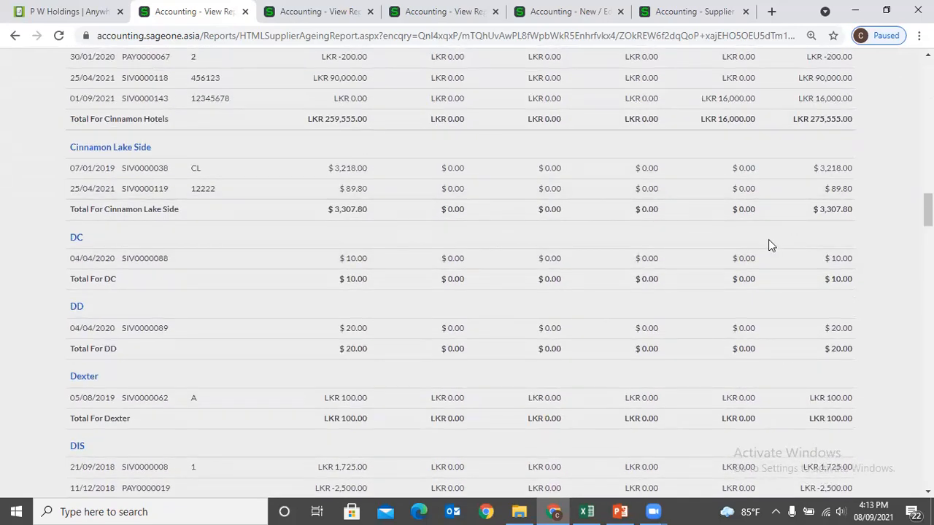
Step: Turn off displaying balances in the supplier's currency, refresh the report and check the converted amounts down to the grand total
{"action": "scroll", "coordinate": [768, 245], "scroll_direction": "up", "scroll_amount": 20}
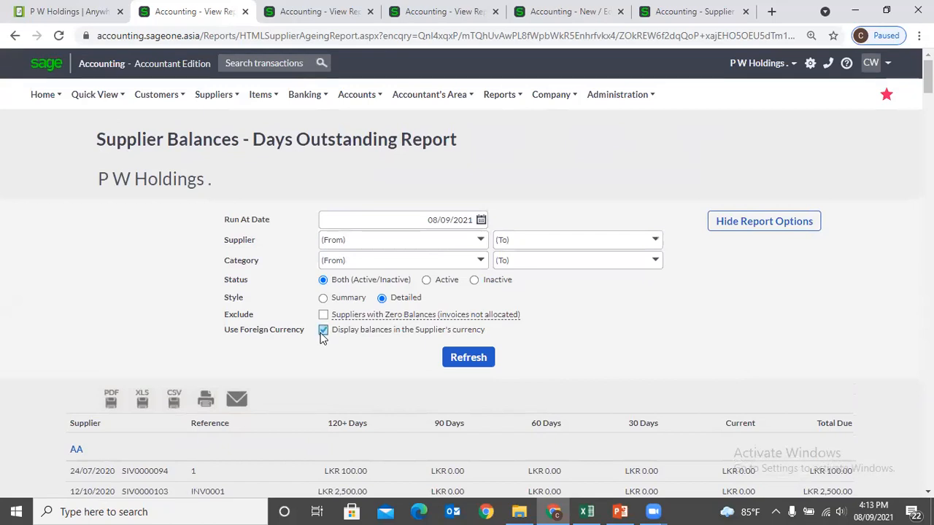
{"action": "left_click", "coordinate": [468, 362]}
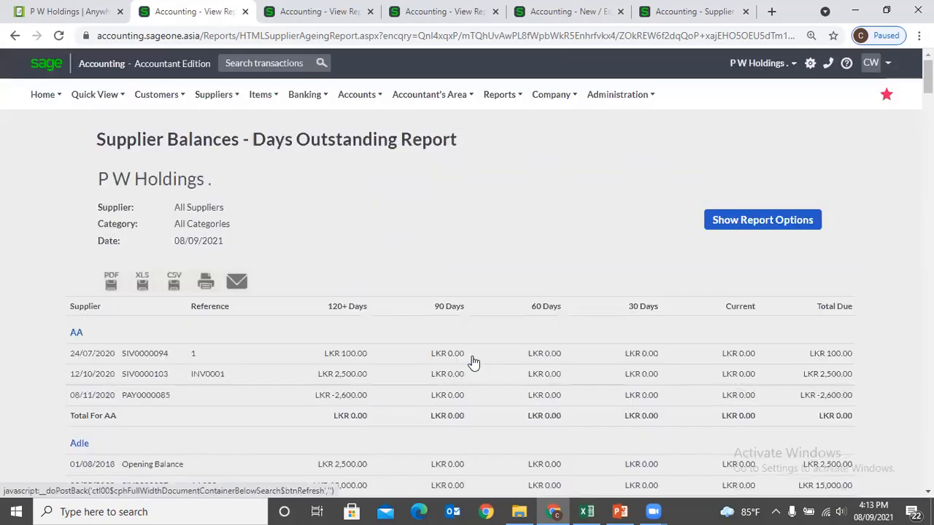
{"action": "scroll", "coordinate": [469, 365], "scroll_direction": "down", "scroll_amount": 6}
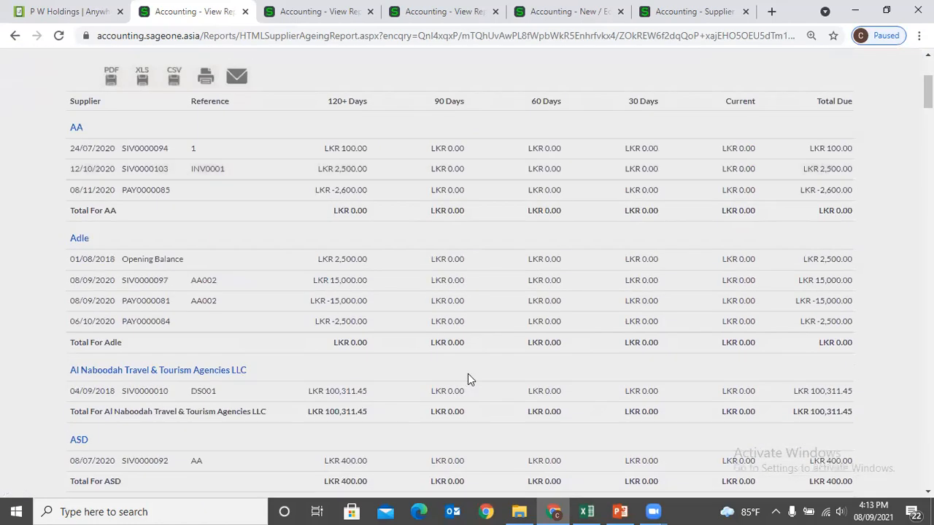
{"action": "scroll", "coordinate": [469, 378], "scroll_direction": "down", "scroll_amount": 1}
{"action": "scroll", "coordinate": [716, 160], "scroll_direction": "up", "scroll_amount": 2}
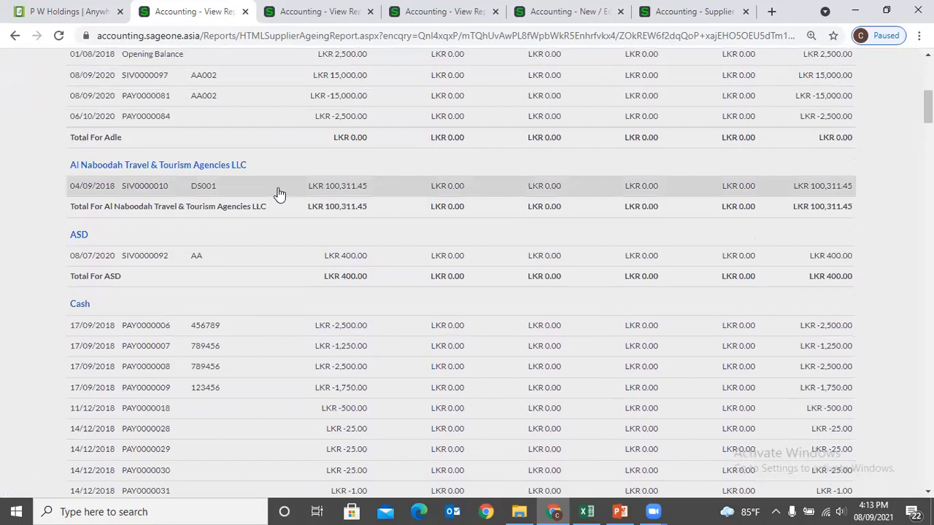
{"action": "scroll", "coordinate": [277, 209], "scroll_direction": "down", "scroll_amount": 14}
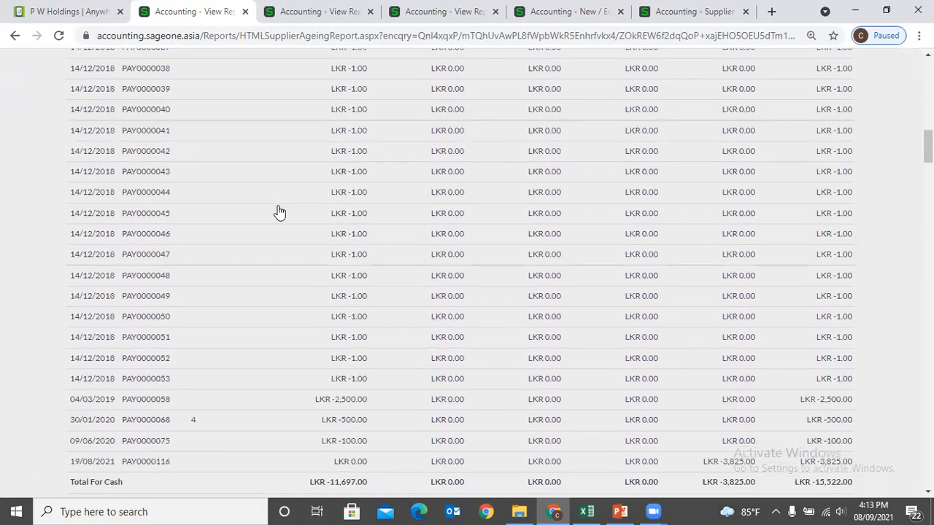
{"action": "left_click_drag", "start_coordinate": [928, 173], "coordinate": [929, 470]}
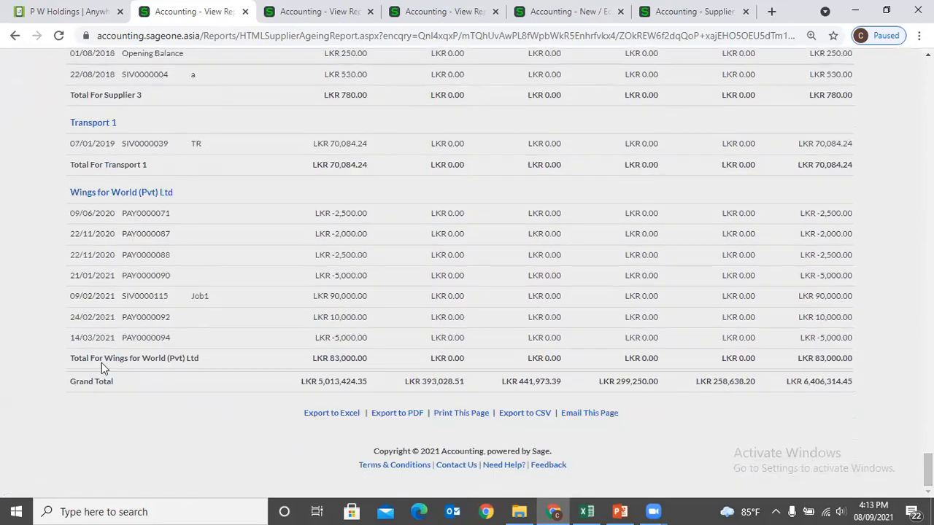
Step: Switch to the summary report's tab, show its options and examine the foreign-currency balances through to the end of the list
{"action": "left_click", "coordinate": [314, 12]}
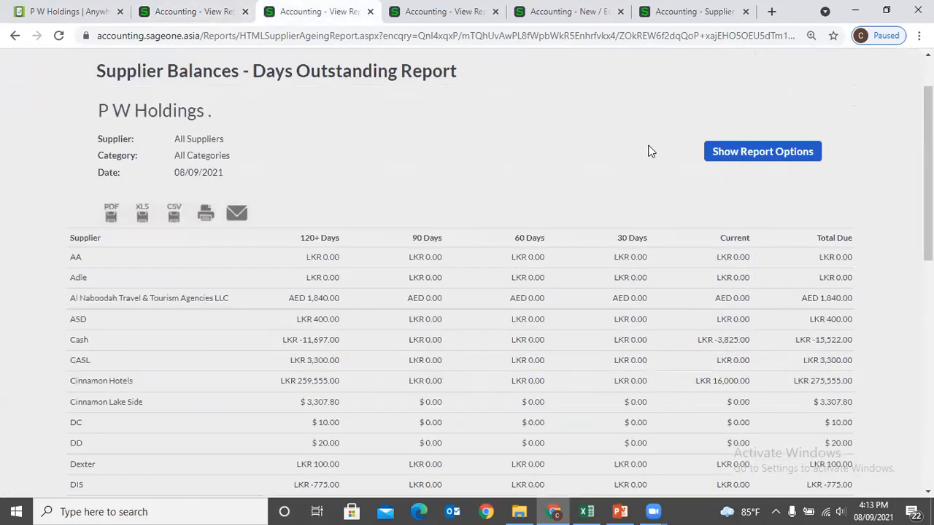
{"action": "left_click", "coordinate": [742, 152]}
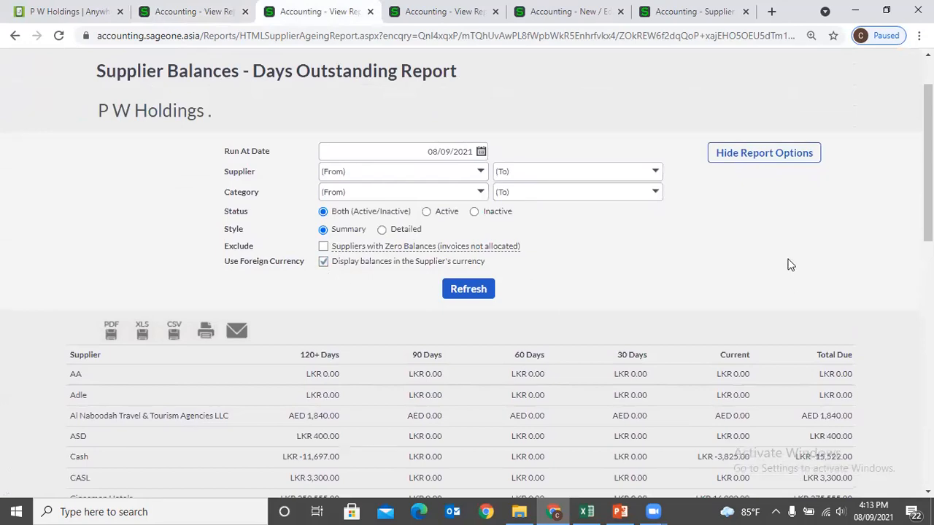
{"action": "scroll", "coordinate": [788, 265], "scroll_direction": "down", "scroll_amount": 10}
{"action": "scroll", "coordinate": [384, 284], "scroll_direction": "up", "scroll_amount": 5}
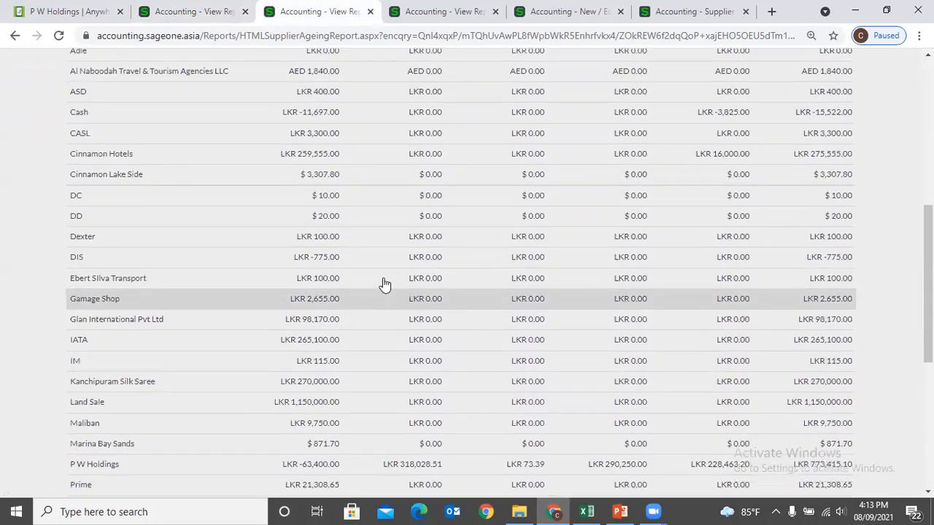
{"action": "scroll", "coordinate": [385, 284], "scroll_direction": "up", "scroll_amount": 4}
{"action": "scroll", "coordinate": [344, 284], "scroll_direction": "down", "scroll_amount": 10}
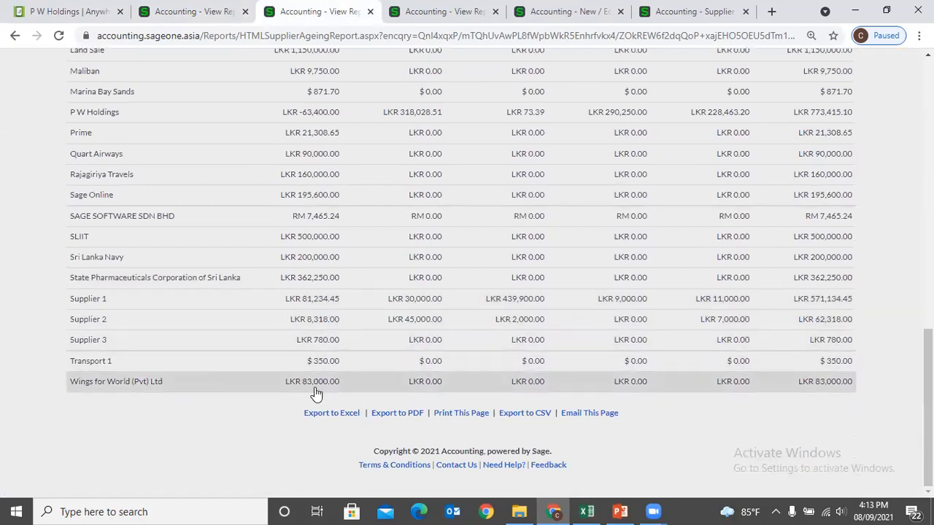
Step: Return to the detailed report, show its options and review the grand total with the supplier's currency option off
{"action": "left_click", "coordinate": [146, 10]}
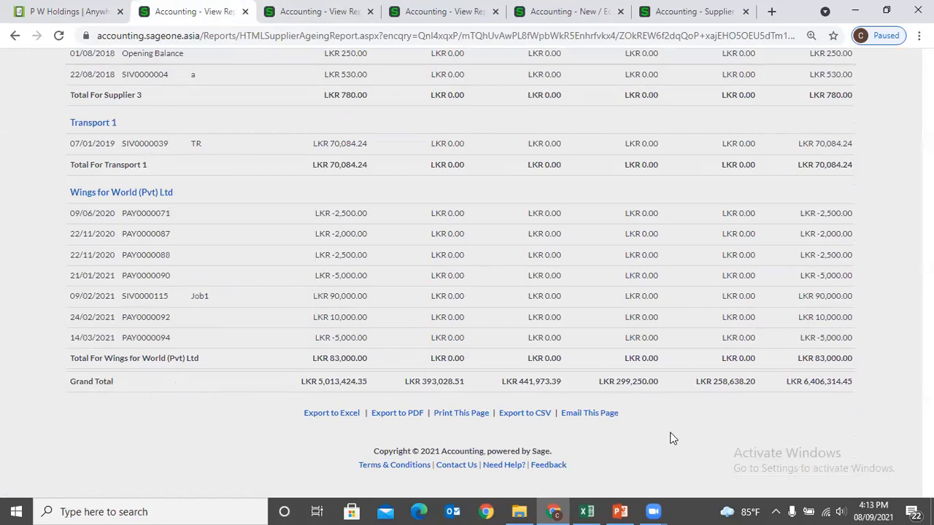
{"action": "left_click_drag", "start_coordinate": [929, 471], "coordinate": [928, 54]}
{"action": "left_click", "coordinate": [757, 214]}
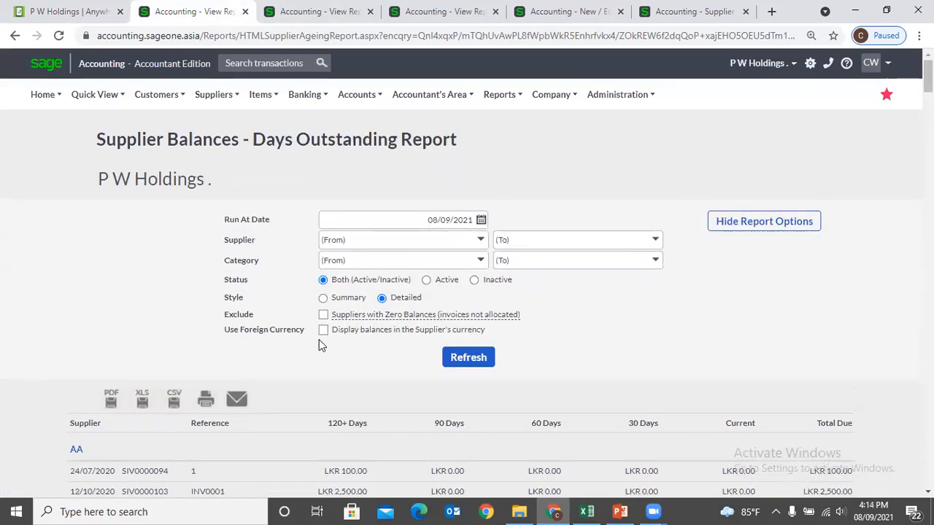
{"action": "scroll", "coordinate": [360, 445], "scroll_direction": "down", "scroll_amount": 20}
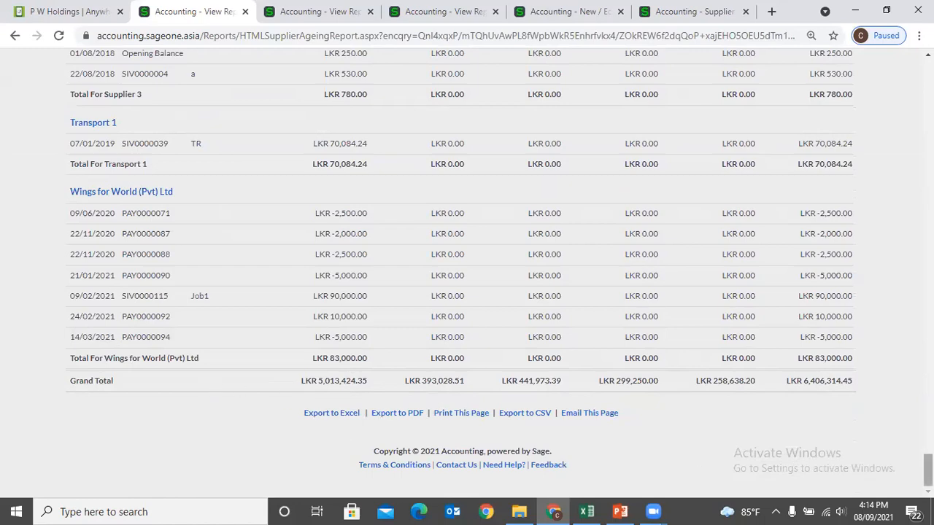
{"action": "scroll", "coordinate": [504, 223], "scroll_direction": "up", "scroll_amount": 20}
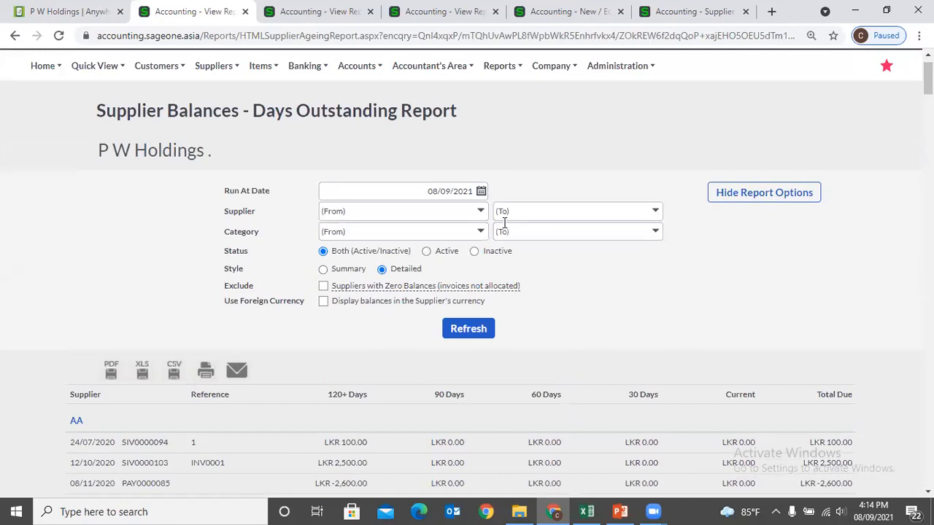
Step: Check the summary report's tab again, return to the detailed report and keep its style on Detailed
{"action": "left_click", "coordinate": [358, 276]}
{"action": "left_click", "coordinate": [315, 11]}
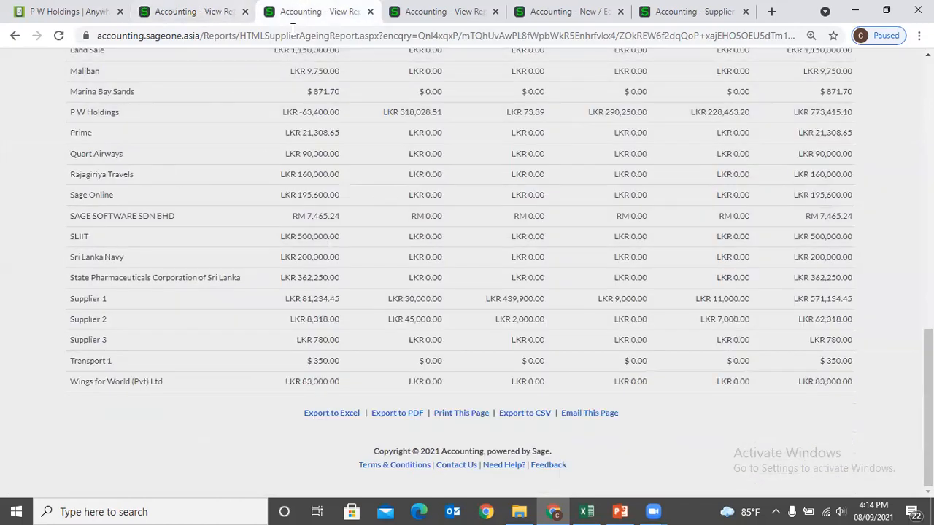
{"action": "left_click", "coordinate": [193, 11]}
{"action": "left_click", "coordinate": [384, 273]}
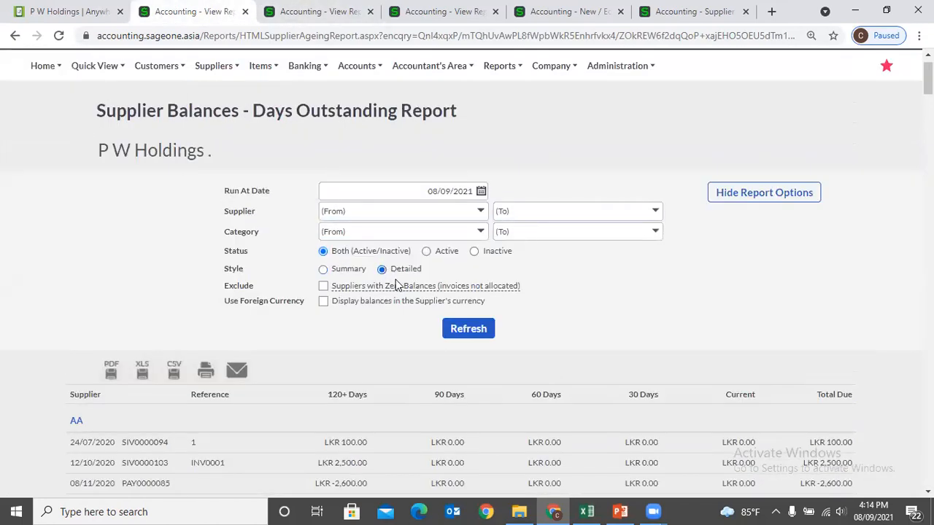
{"action": "scroll", "coordinate": [561, 345], "scroll_direction": "down", "scroll_amount": 2}
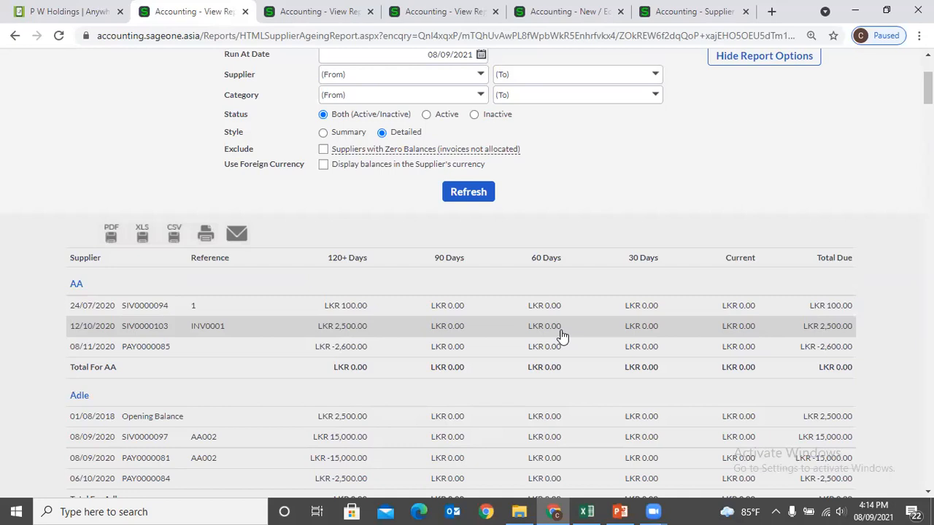
{"action": "scroll", "coordinate": [562, 336], "scroll_direction": "up", "scroll_amount": 2}
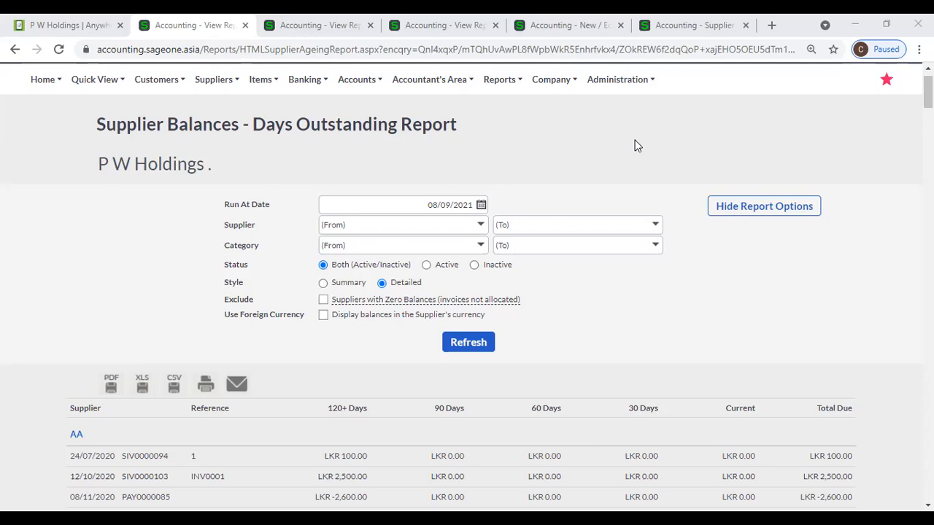
Step: Close the detailed report's browser tab and return to the report options at the start of the summary report
{"action": "left_click", "coordinate": [245, 25]}
{"action": "scroll", "coordinate": [234, 114], "scroll_direction": "up", "scroll_amount": 10}
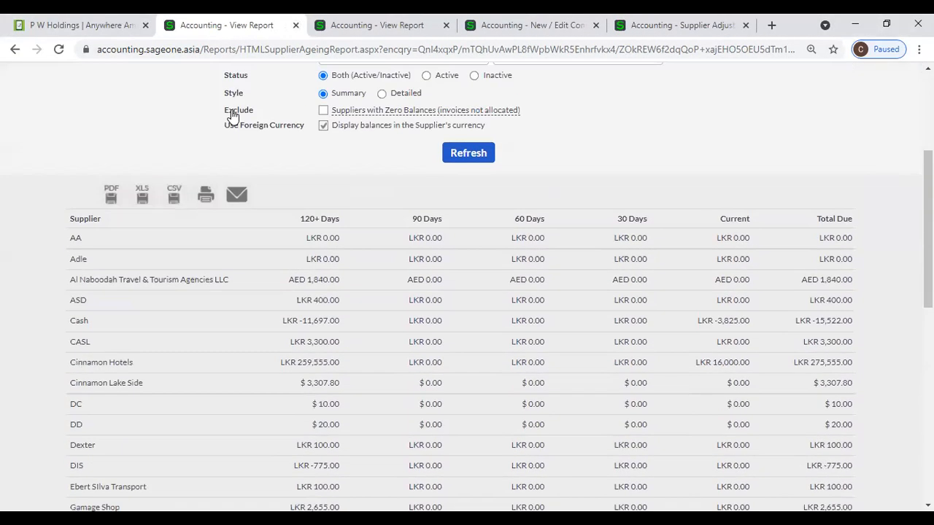
{"action": "scroll", "coordinate": [232, 115], "scroll_direction": "up", "scroll_amount": 5}
{"action": "mouse_move", "coordinate": [231, 114]}
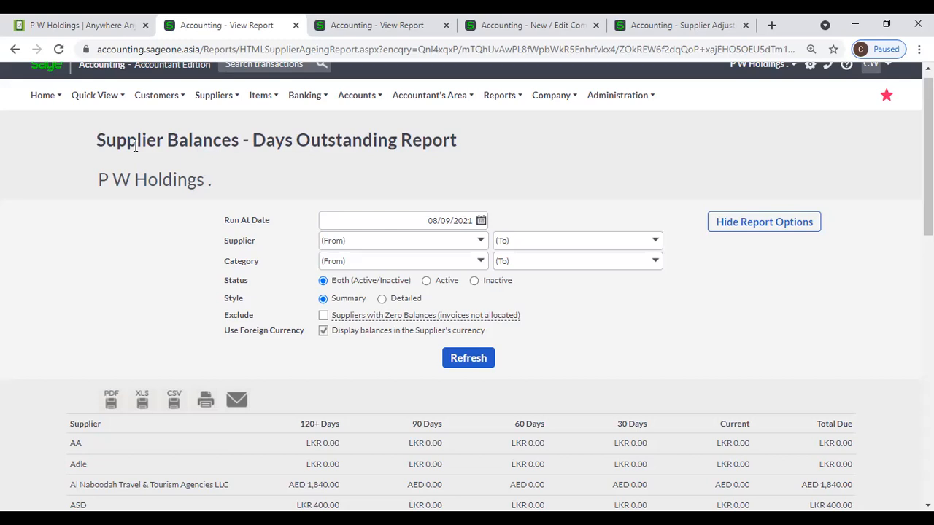
{"action": "left_click", "coordinate": [759, 223]}
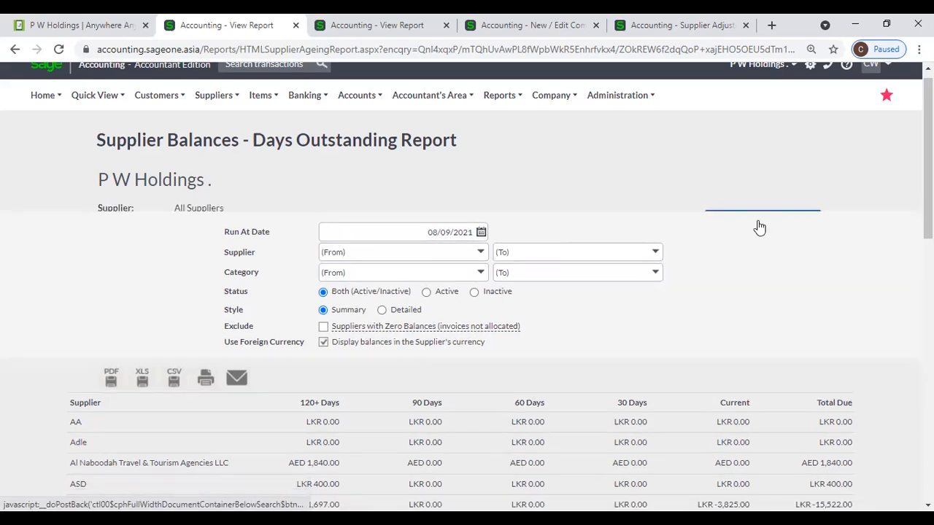
{"action": "left_click", "coordinate": [759, 228]}
{"action": "left_click", "coordinate": [759, 223]}
{"action": "left_click", "coordinate": [759, 228]}
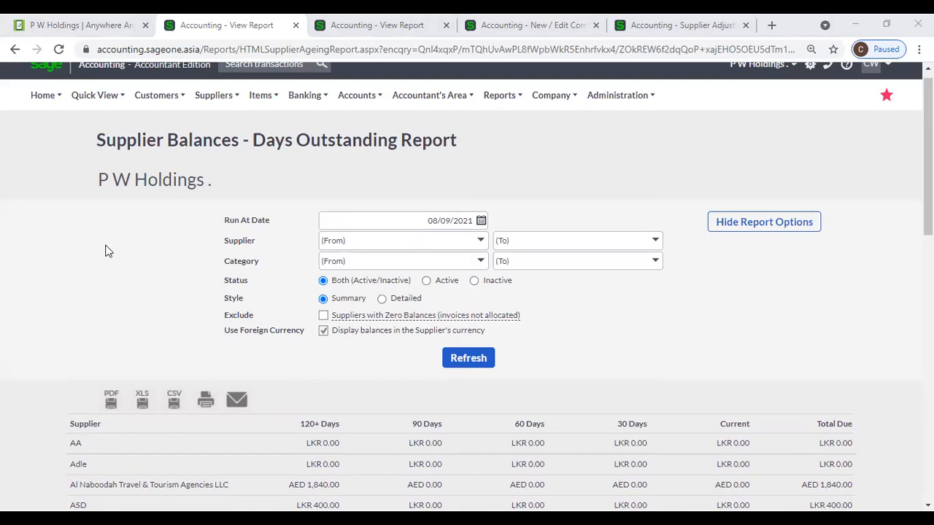
{"action": "scroll", "coordinate": [328, 182], "scroll_direction": "up", "scroll_amount": 1}
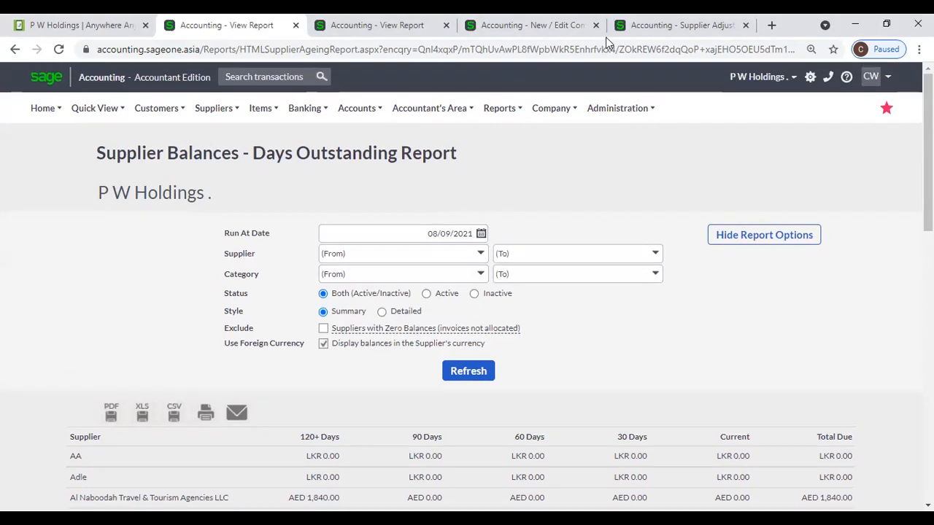
{"action": "left_click", "coordinate": [642, 25]}
{"action": "mouse_move", "coordinate": [221, 81]}
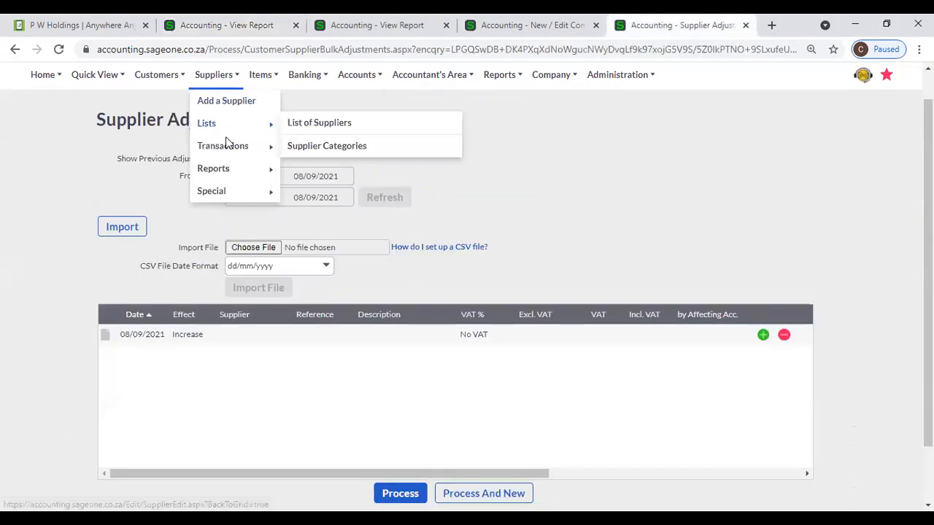
{"action": "mouse_move", "coordinate": [227, 173]}
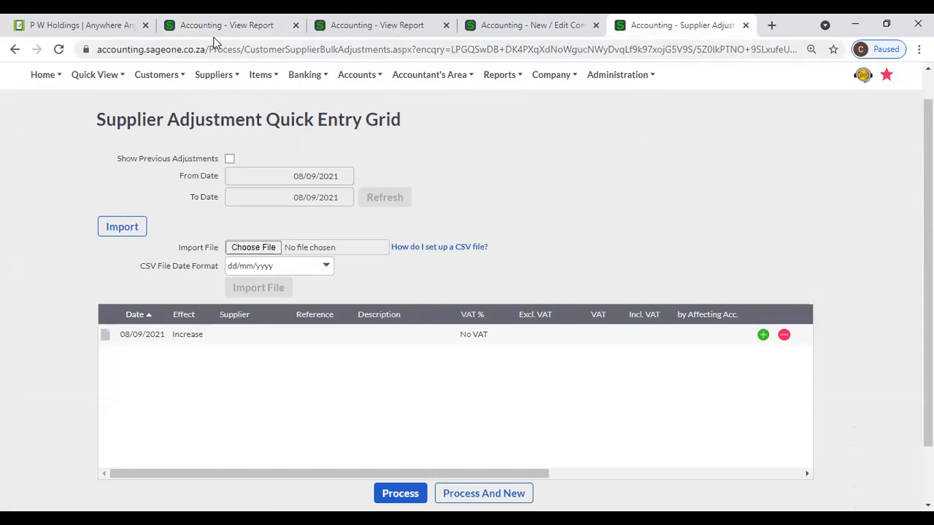
Step: Return to the Supplier Balances - Days Outstanding summary report's tab and open the Supplier Statement report from there
{"action": "left_click", "coordinate": [217, 25]}
{"action": "mouse_move", "coordinate": [222, 113]}
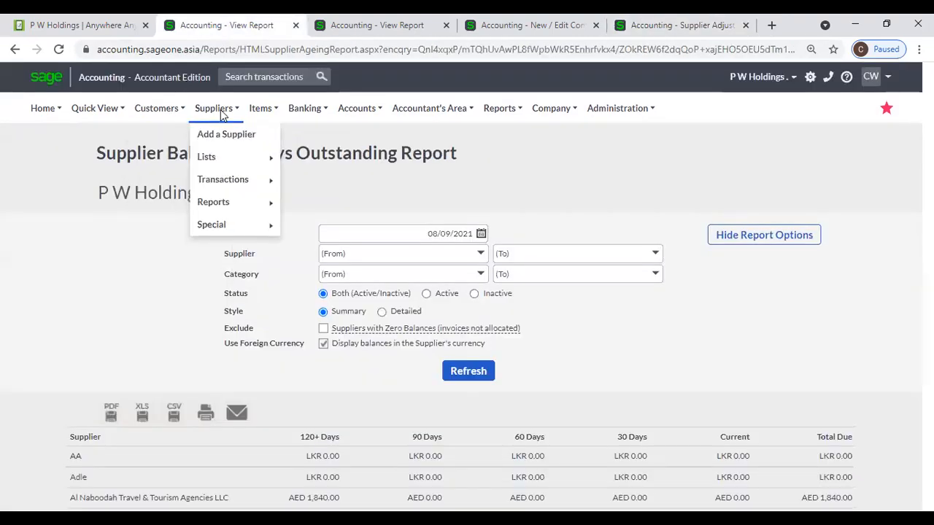
{"action": "mouse_move", "coordinate": [224, 205]}
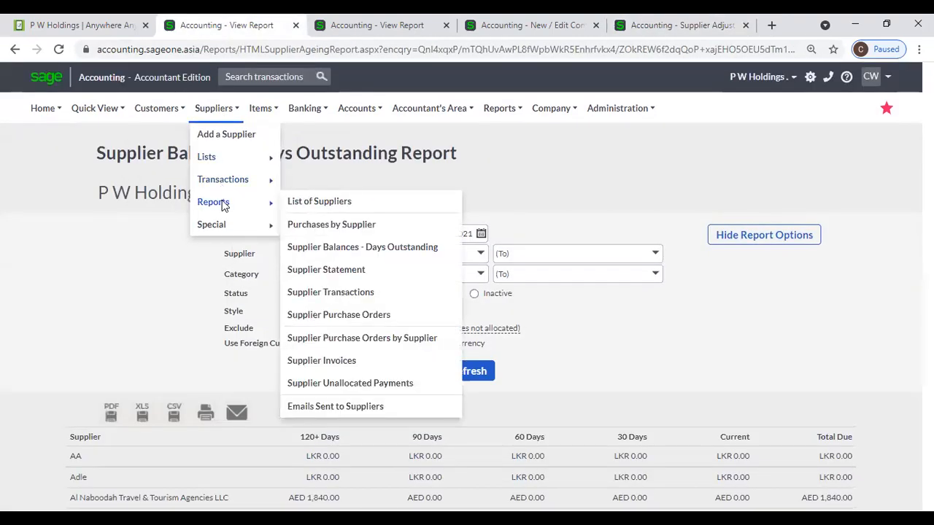
{"action": "left_click", "coordinate": [325, 270]}
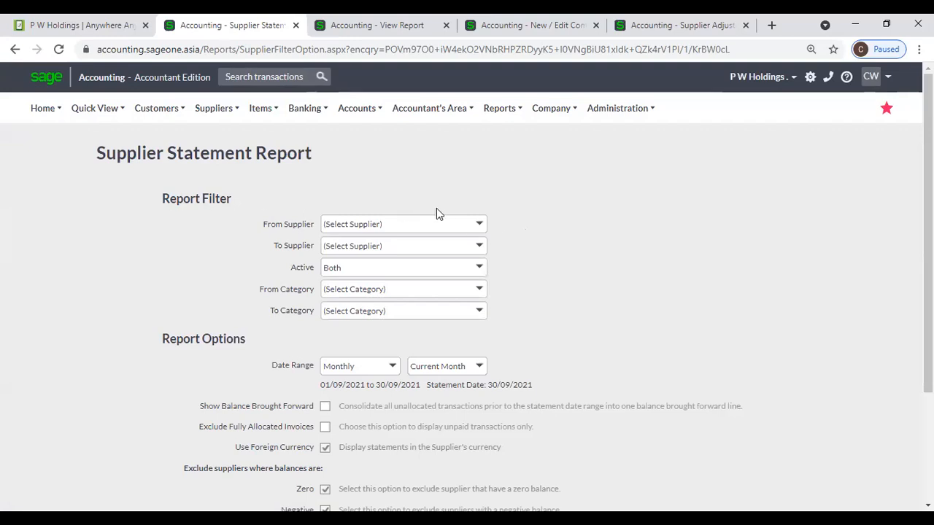
Step: Limit the Supplier Statement report to the supplier P W Holdings, leaving the category filter unselected
{"action": "left_click", "coordinate": [478, 226]}
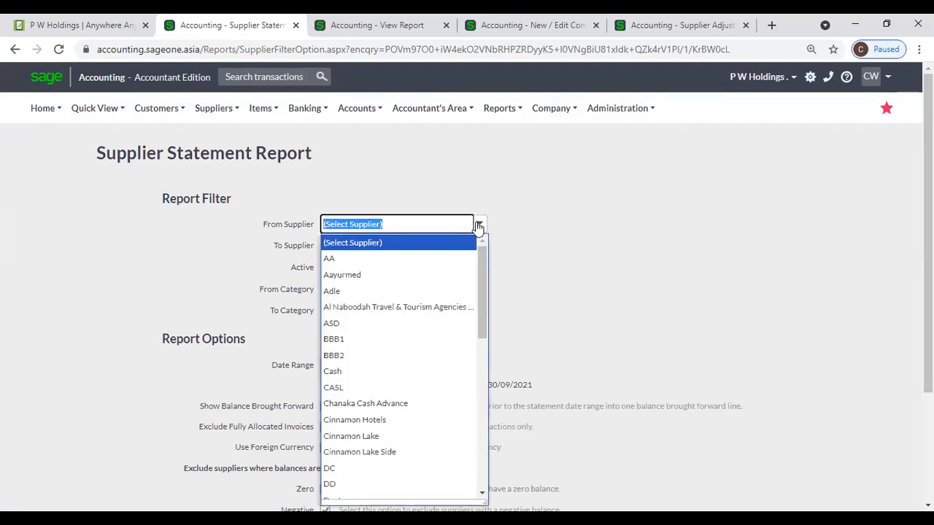
{"action": "type", "text": "P"}
{"action": "left_click", "coordinate": [435, 244]}
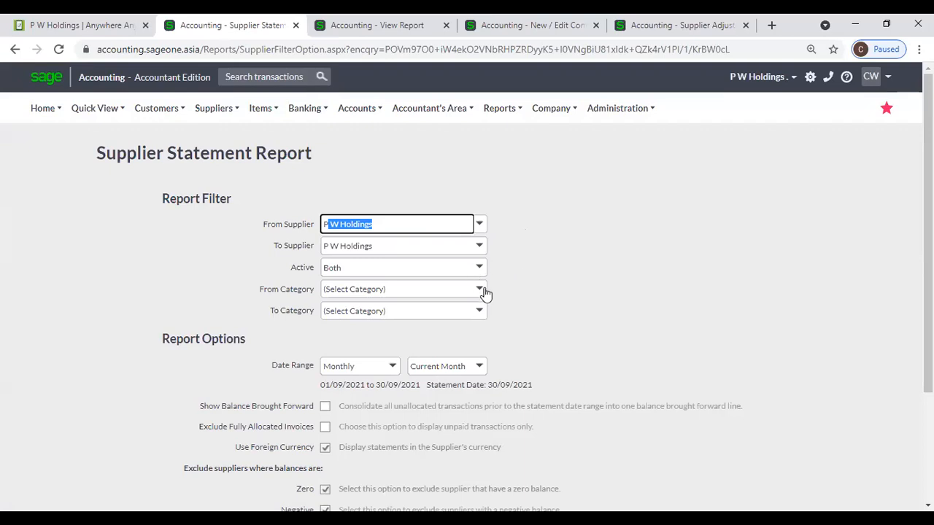
{"action": "left_click", "coordinate": [482, 292]}
{"action": "left_click", "coordinate": [561, 292]}
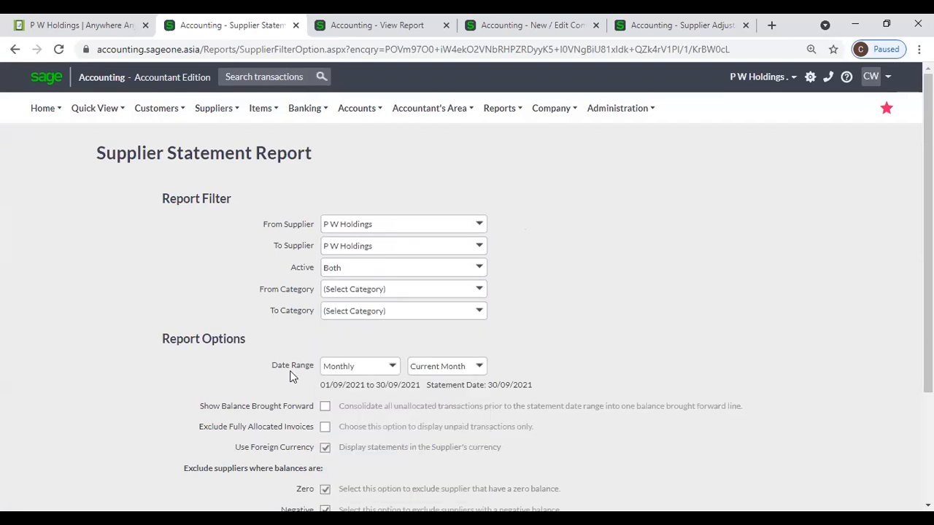
Step: Set the statement's date range to Quarterly, view the report and close the New / Edit Company browser tab
{"action": "scroll", "coordinate": [266, 366], "scroll_direction": "down", "scroll_amount": 1}
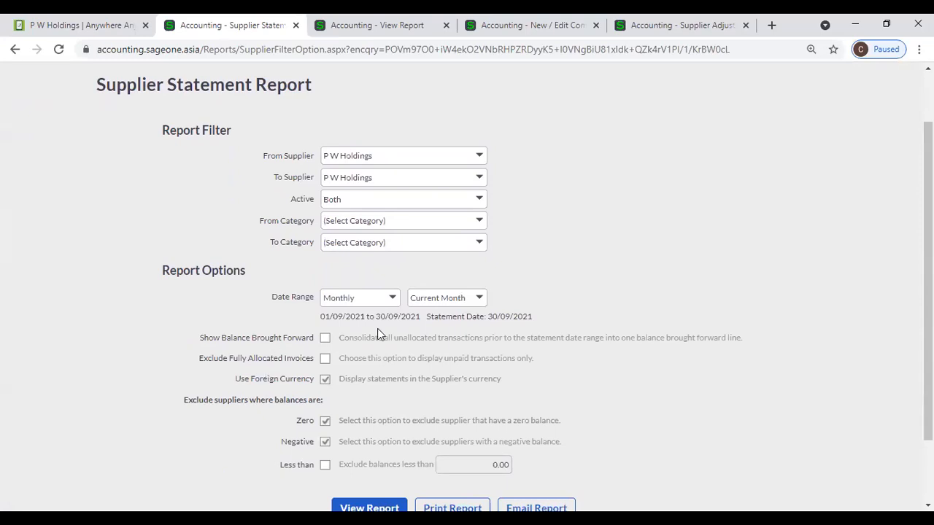
{"action": "left_click", "coordinate": [390, 298]}
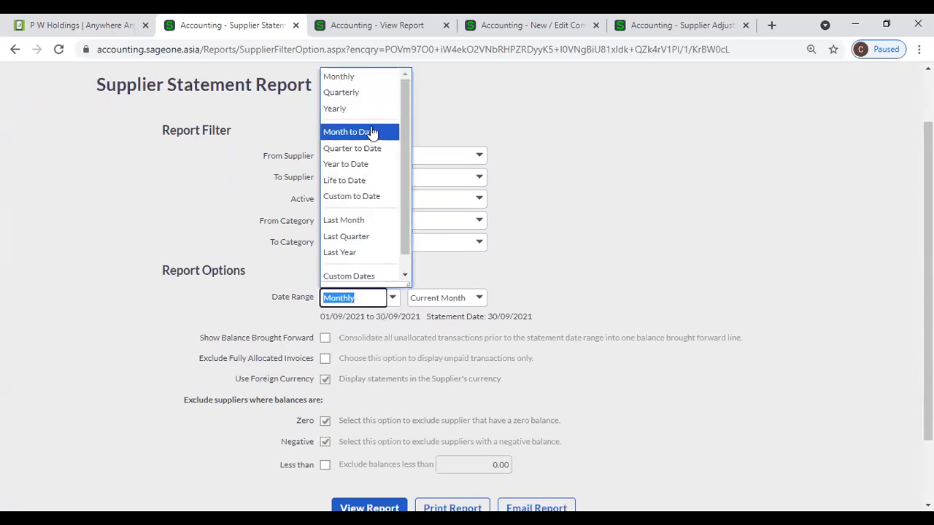
{"action": "left_click", "coordinate": [330, 92]}
{"action": "scroll", "coordinate": [611, 284], "scroll_direction": "down", "scroll_amount": 1}
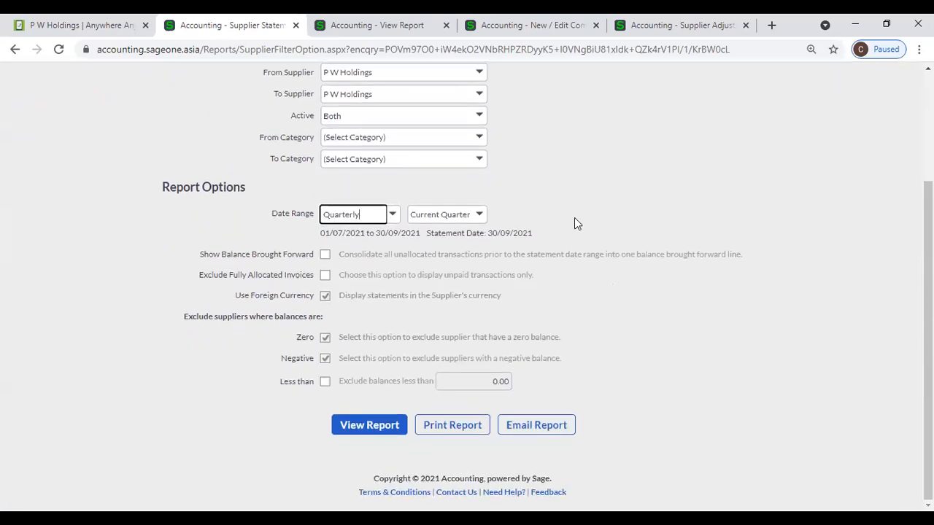
{"action": "left_click", "coordinate": [390, 430]}
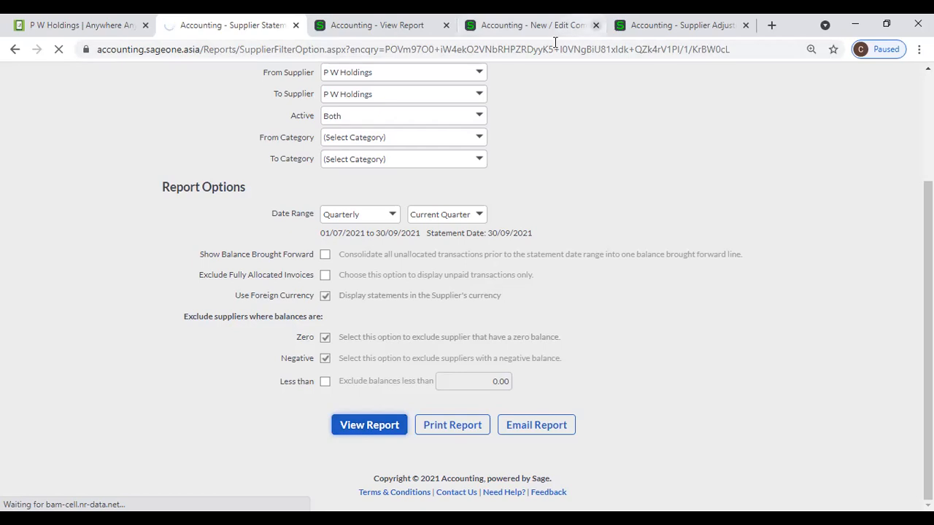
{"action": "left_click", "coordinate": [595, 25]}
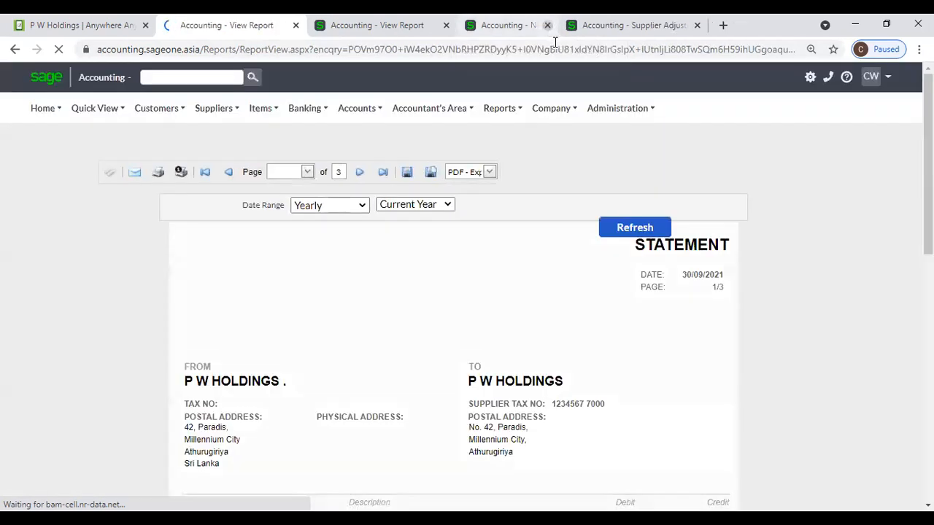
Step: Review the quarterly P W Holdings statement from its header through the transactions to the ageing totals
{"action": "scroll", "coordinate": [784, 309], "scroll_direction": "down", "scroll_amount": 5}
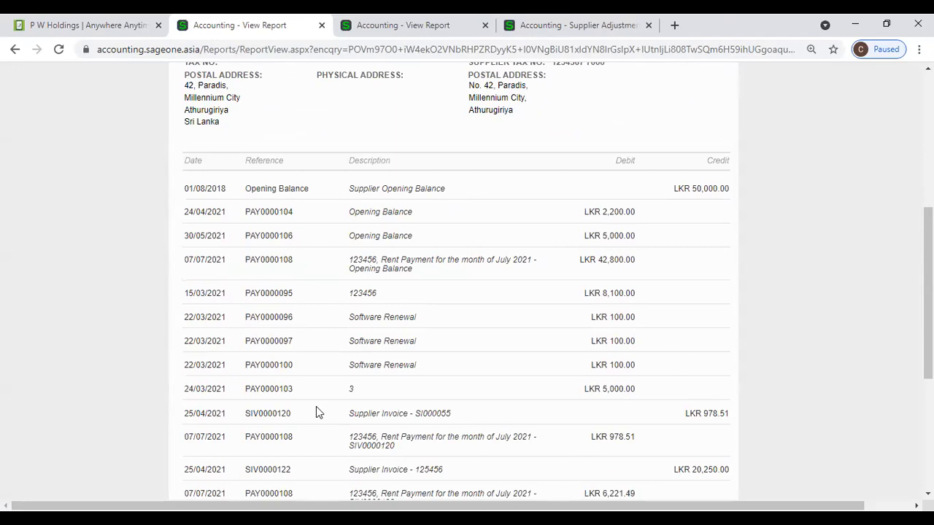
{"action": "scroll", "coordinate": [316, 408], "scroll_direction": "up", "scroll_amount": 4}
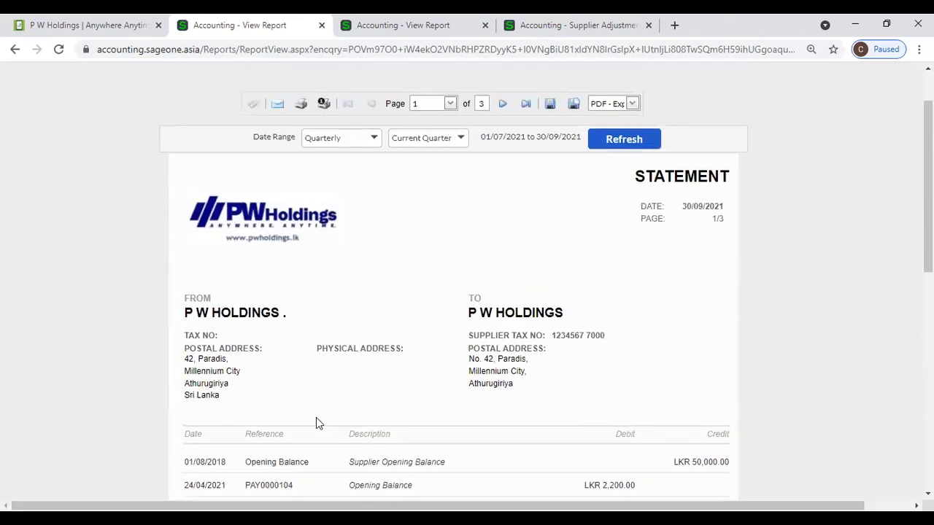
{"action": "scroll", "coordinate": [316, 418], "scroll_direction": "up", "scroll_amount": 2}
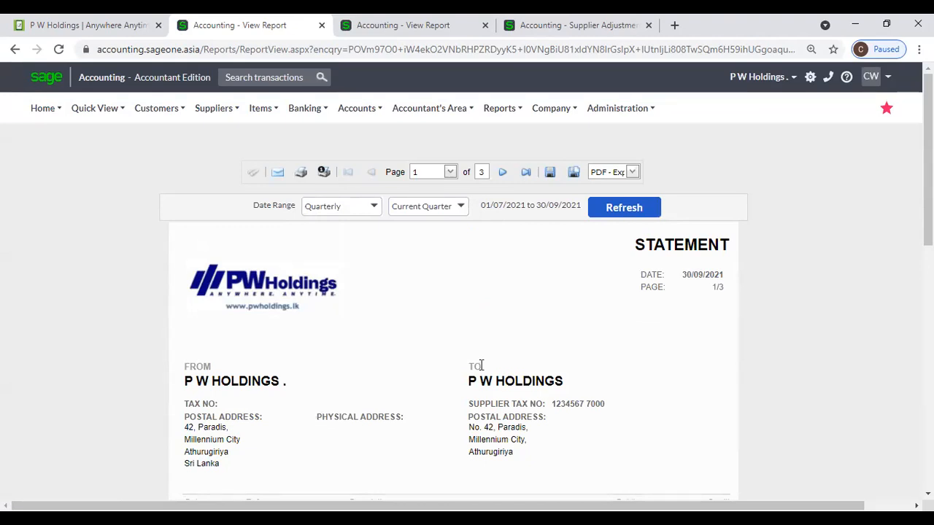
{"action": "scroll", "coordinate": [481, 365], "scroll_direction": "down", "scroll_amount": 10}
{"action": "scroll", "coordinate": [481, 365], "scroll_direction": "down", "scroll_amount": 2}
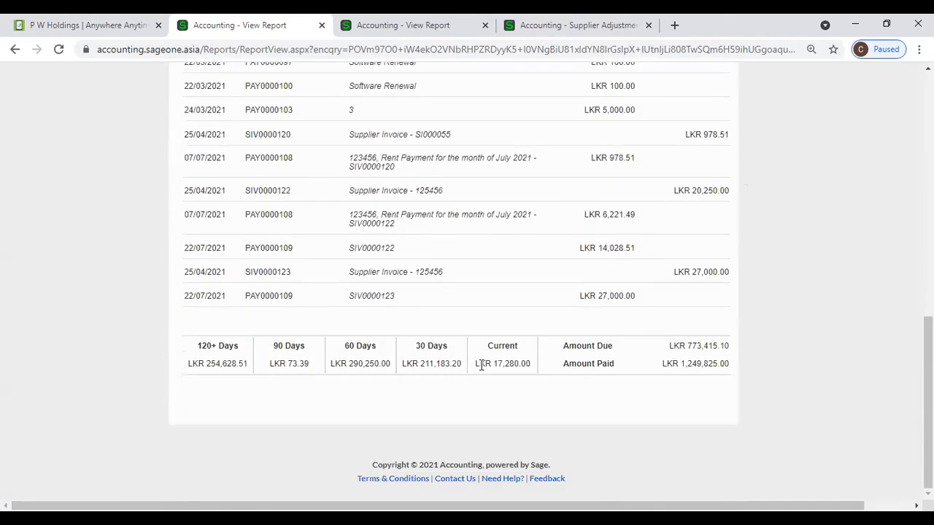
{"action": "scroll", "coordinate": [481, 365], "scroll_direction": "up", "scroll_amount": 5}
{"action": "scroll", "coordinate": [481, 366], "scroll_direction": "up", "scroll_amount": 2}
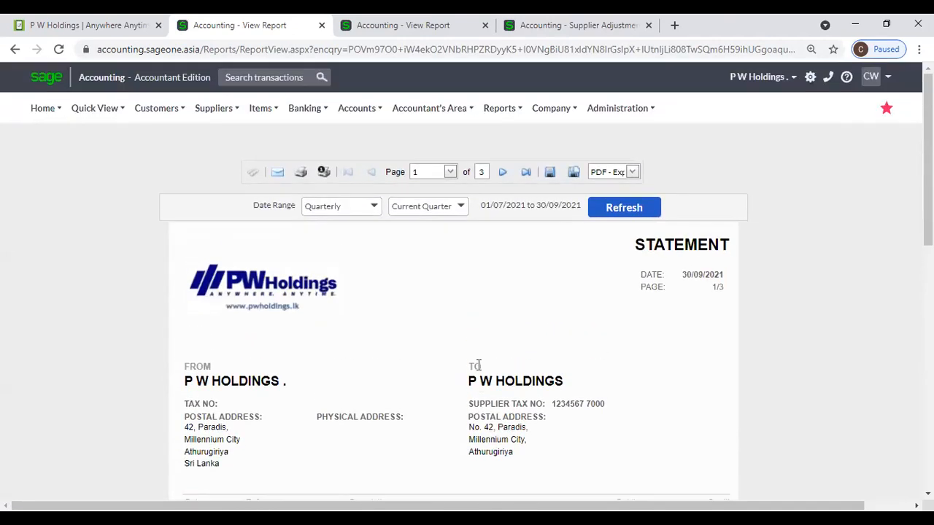
Step: Reopen the Supplier Statement report, enable Show Balance Brought Forward and view it without a supplier filter
{"action": "left_click", "coordinate": [215, 108]}
{"action": "mouse_move", "coordinate": [225, 189]}
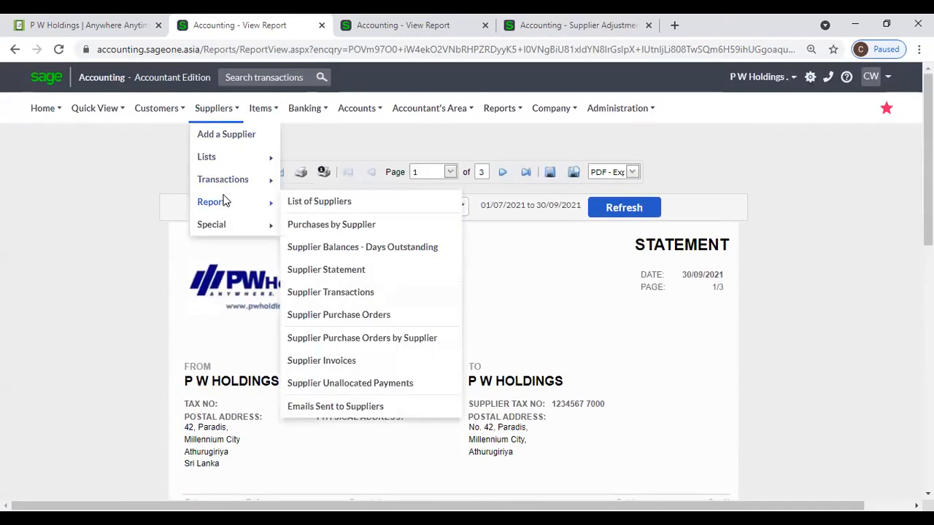
{"action": "left_click", "coordinate": [343, 271]}
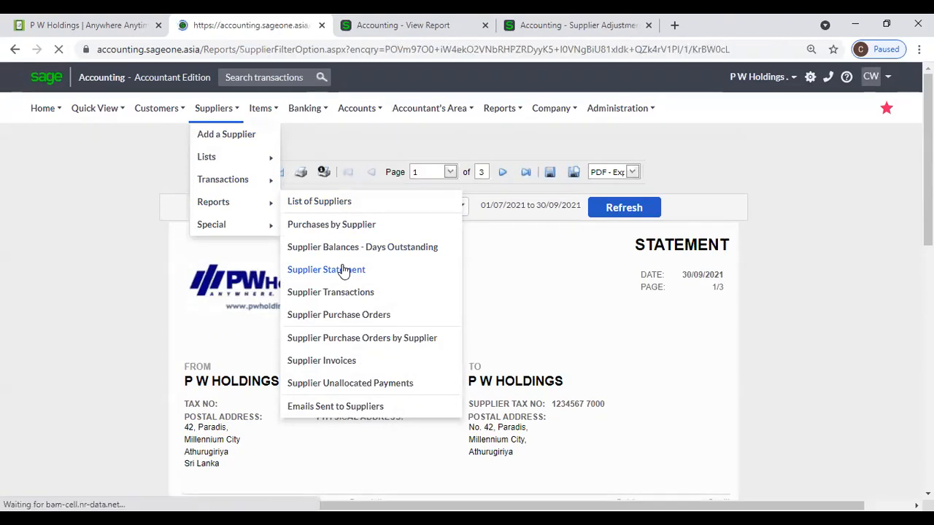
{"action": "scroll", "coordinate": [340, 268], "scroll_direction": "down", "scroll_amount": 3}
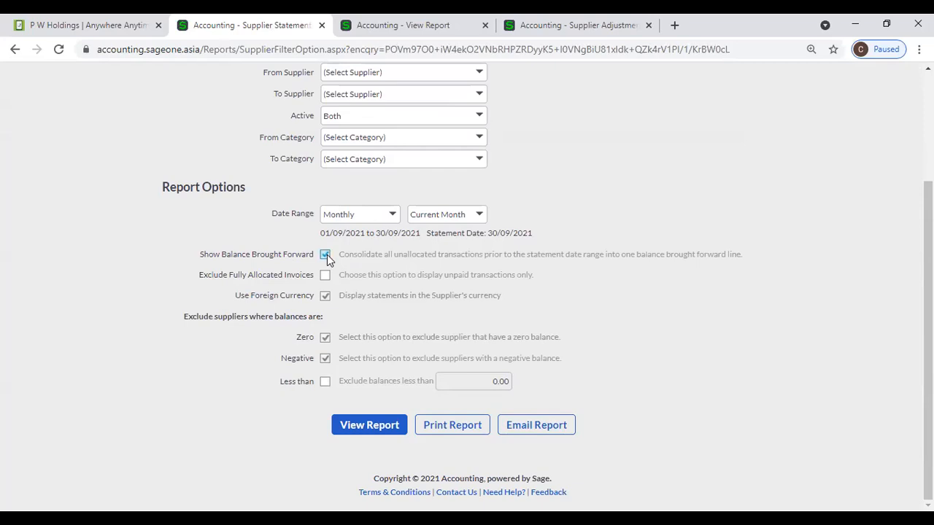
{"action": "left_click", "coordinate": [369, 426]}
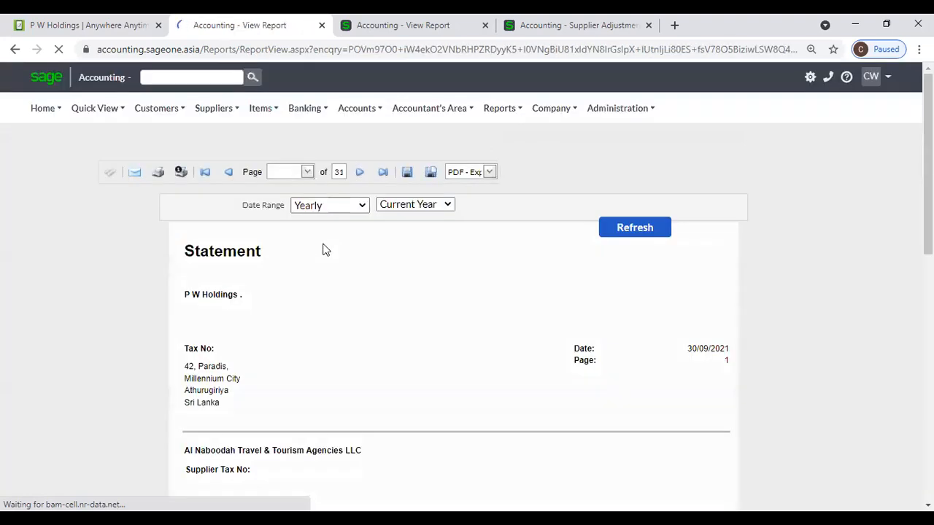
Step: Check the brought-forward line of the first statement, change the date range to Quarterly and refresh the report
{"action": "scroll", "coordinate": [321, 328], "scroll_direction": "down", "scroll_amount": 4}
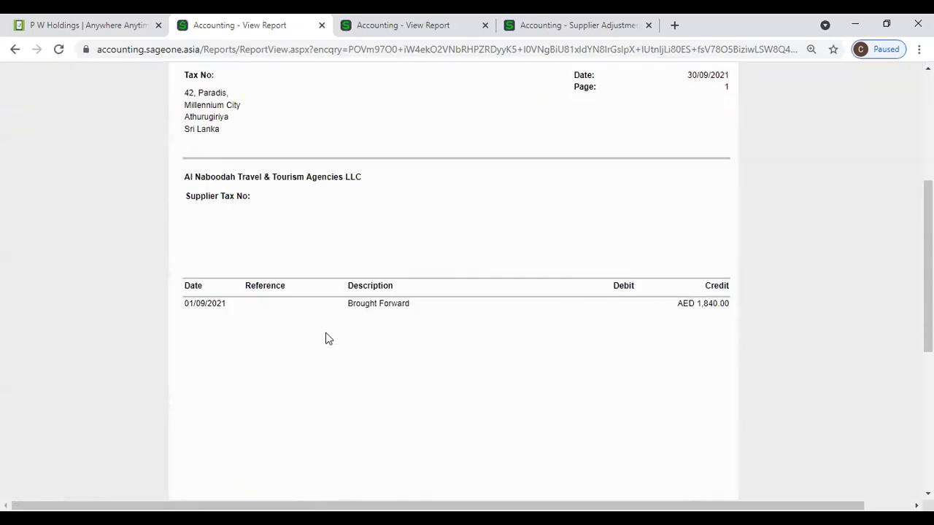
{"action": "scroll", "coordinate": [419, 320], "scroll_direction": "up", "scroll_amount": 5}
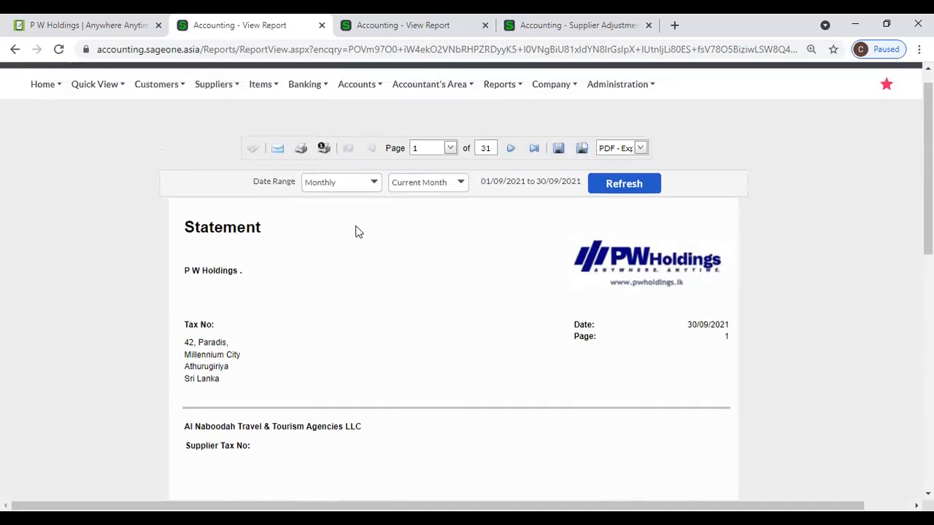
{"action": "left_click", "coordinate": [372, 219]}
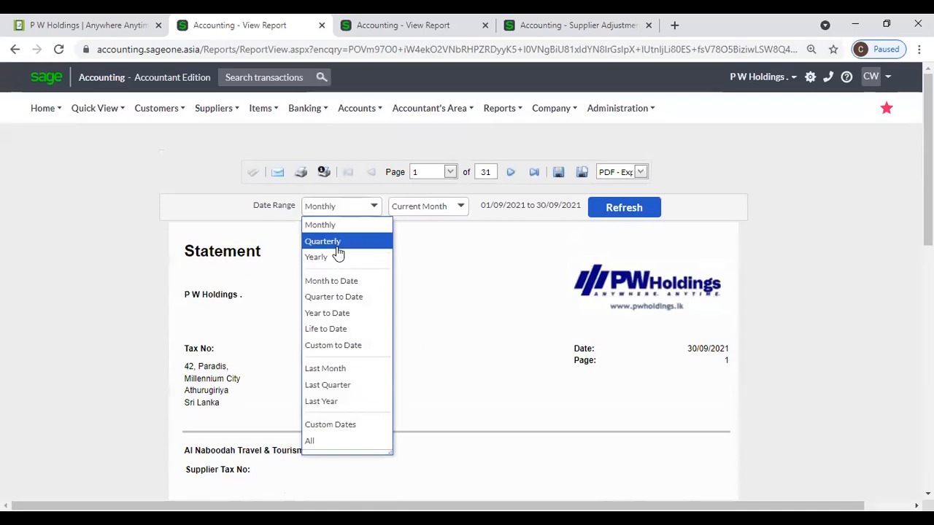
{"action": "left_click", "coordinate": [361, 242]}
{"action": "left_click", "coordinate": [603, 209]}
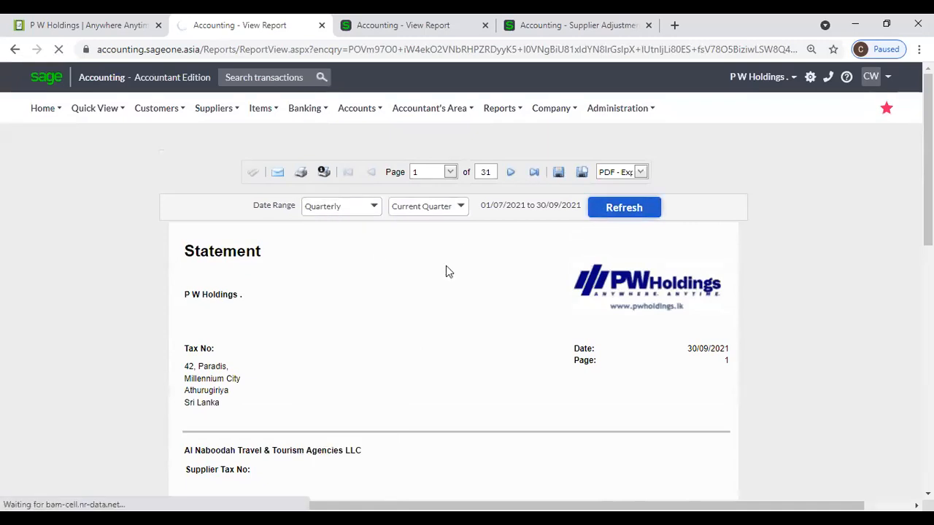
Step: Examine the quarterly statement's brought-forward line for the first supplier once the report has refreshed
{"action": "scroll", "coordinate": [446, 270], "scroll_direction": "down", "scroll_amount": 3}
{"action": "scroll", "coordinate": [449, 276], "scroll_direction": "up", "scroll_amount": 1}
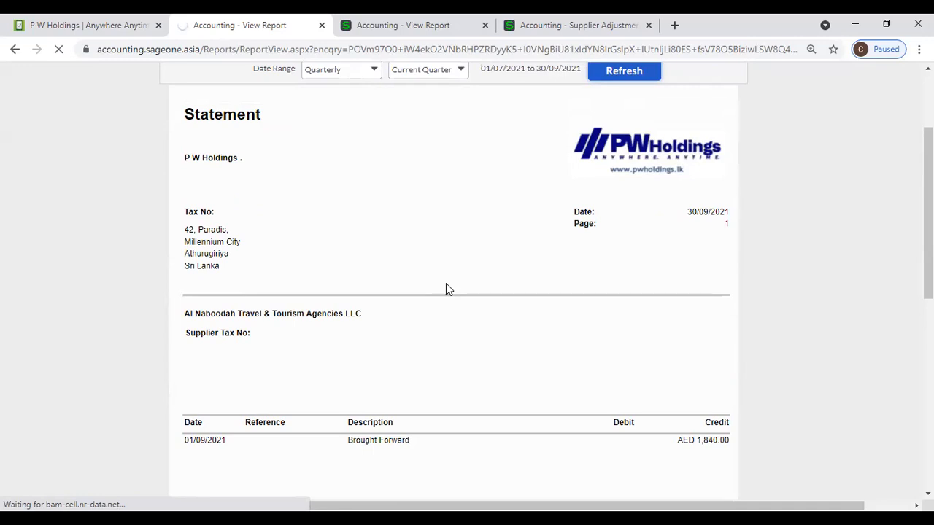
{"action": "scroll", "coordinate": [445, 283], "scroll_direction": "up", "scroll_amount": 2}
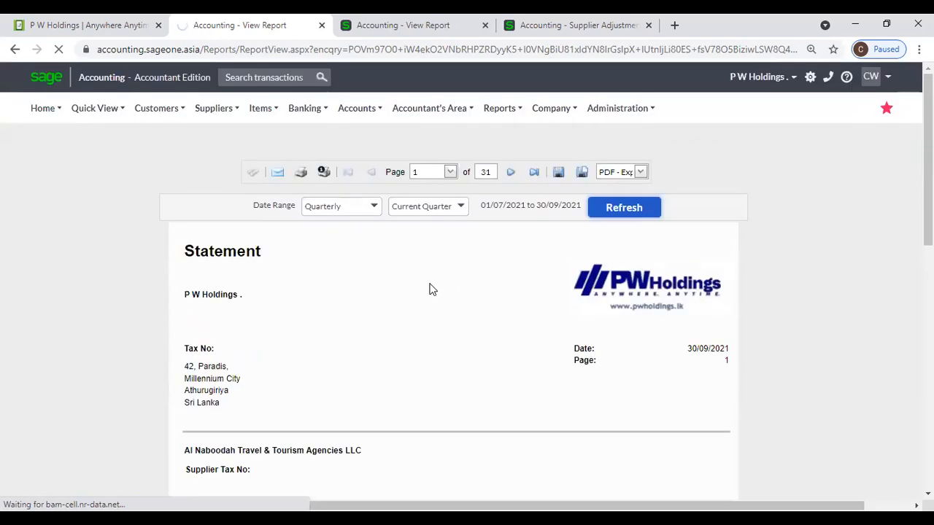
{"action": "left_click", "coordinate": [210, 108]}
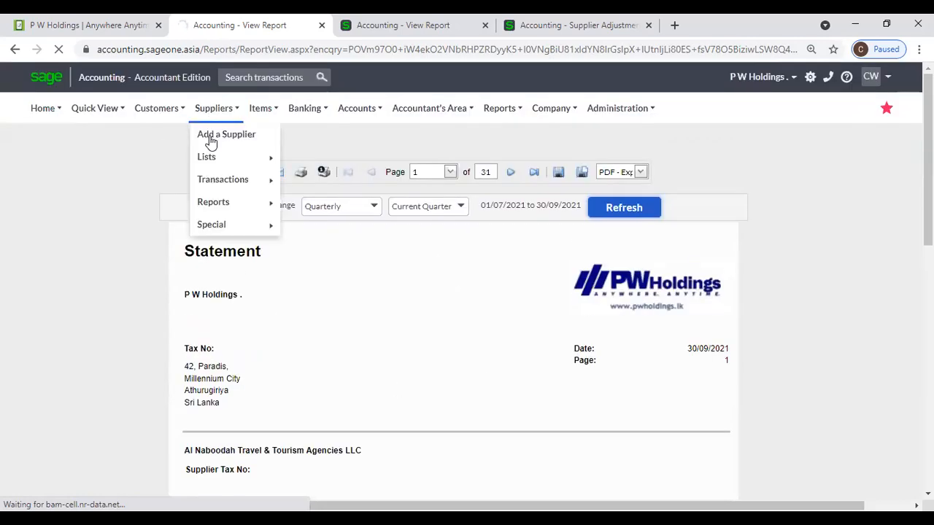
{"action": "mouse_move", "coordinate": [202, 201]}
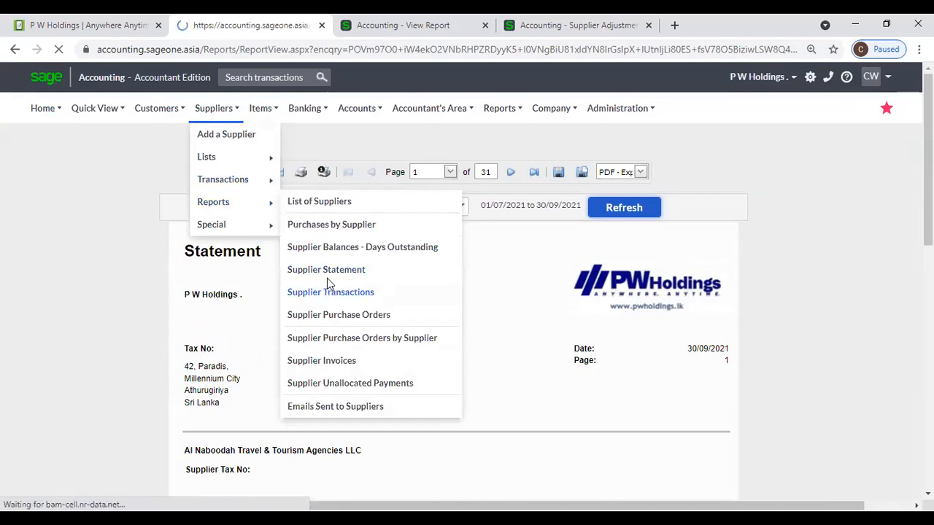
{"action": "scroll", "coordinate": [327, 282], "scroll_direction": "down", "scroll_amount": 3}
{"action": "scroll", "coordinate": [326, 281], "scroll_direction": "down", "scroll_amount": 1}
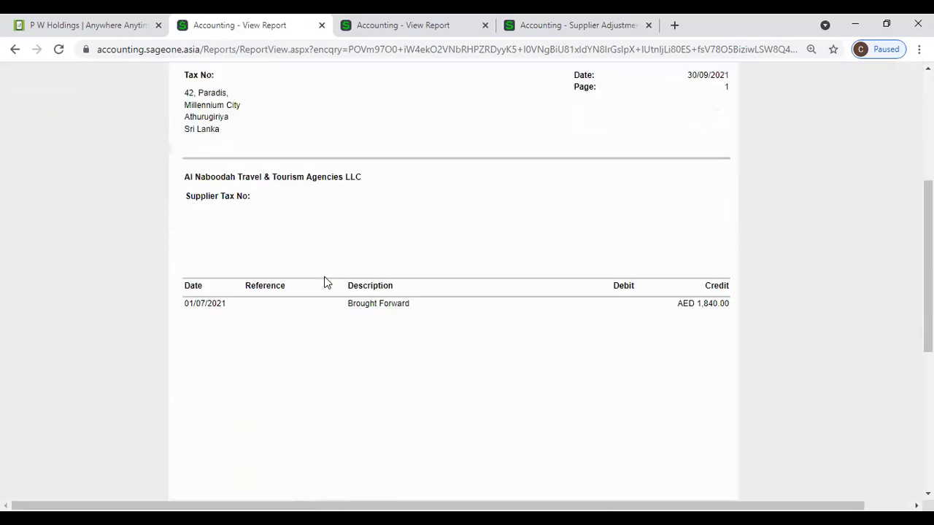
{"action": "scroll", "coordinate": [323, 278], "scroll_direction": "up", "scroll_amount": 3}
Step: Reopen the Supplier Statement report options and limit the report to the supplier P W Holdings
{"action": "mouse_move", "coordinate": [230, 120]}
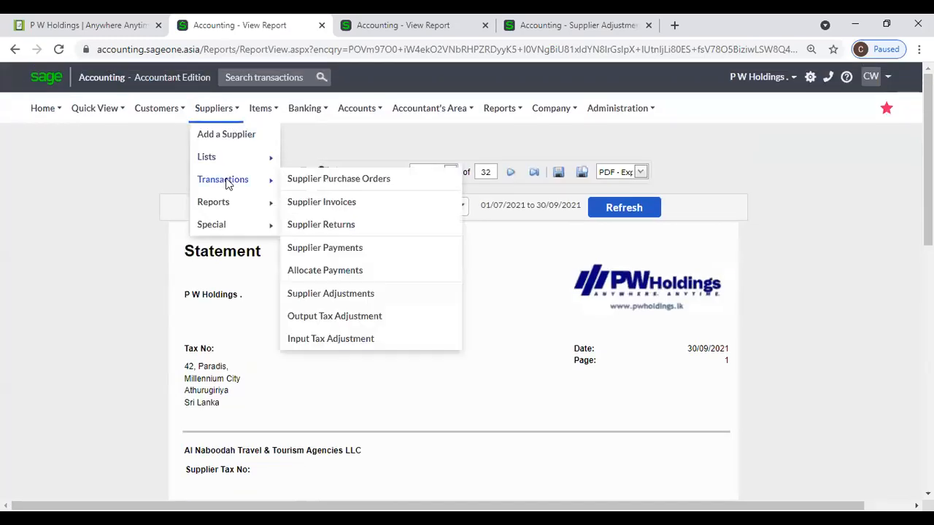
{"action": "mouse_move", "coordinate": [277, 203]}
{"action": "left_click", "coordinate": [341, 281]}
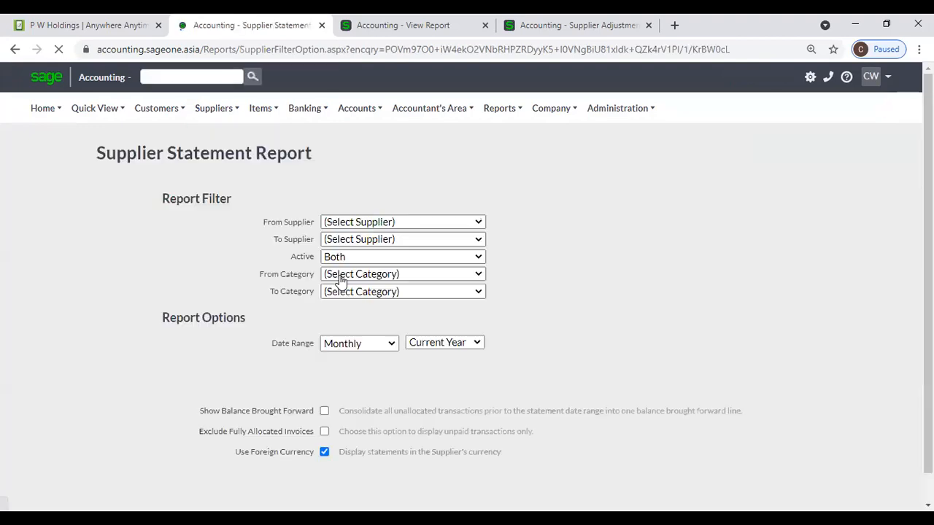
{"action": "left_click", "coordinate": [478, 224]}
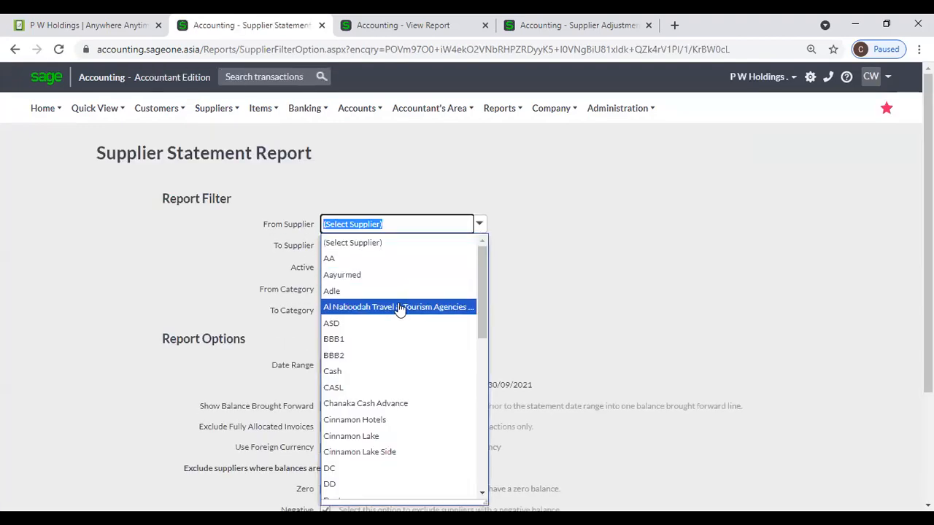
{"action": "type", "text": "p"}
{"action": "key", "text": "Return"}
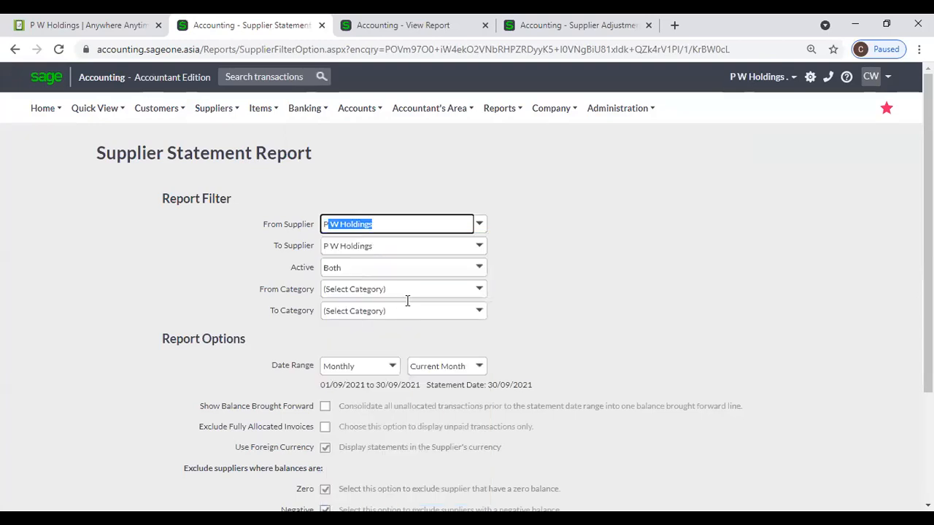
Step: Set the P W Holdings statement's date range to Yearly and view the report's transaction lines
{"action": "left_click", "coordinate": [563, 296]}
{"action": "scroll", "coordinate": [400, 371], "scroll_direction": "down", "scroll_amount": 1}
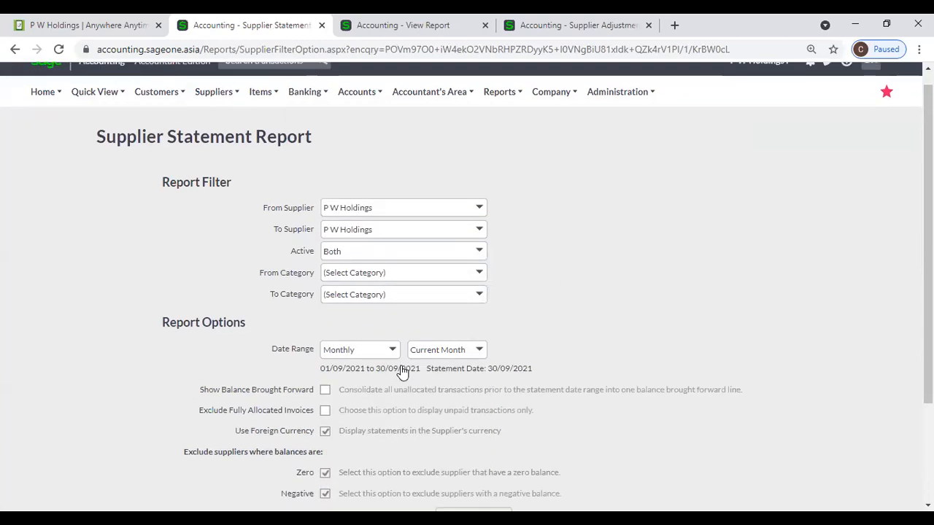
{"action": "left_click", "coordinate": [391, 367]}
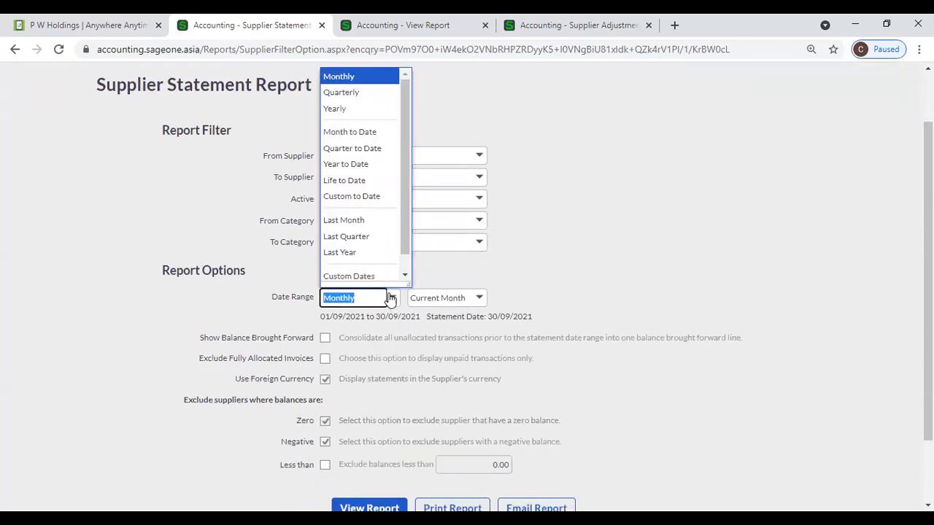
{"action": "left_click", "coordinate": [358, 115]}
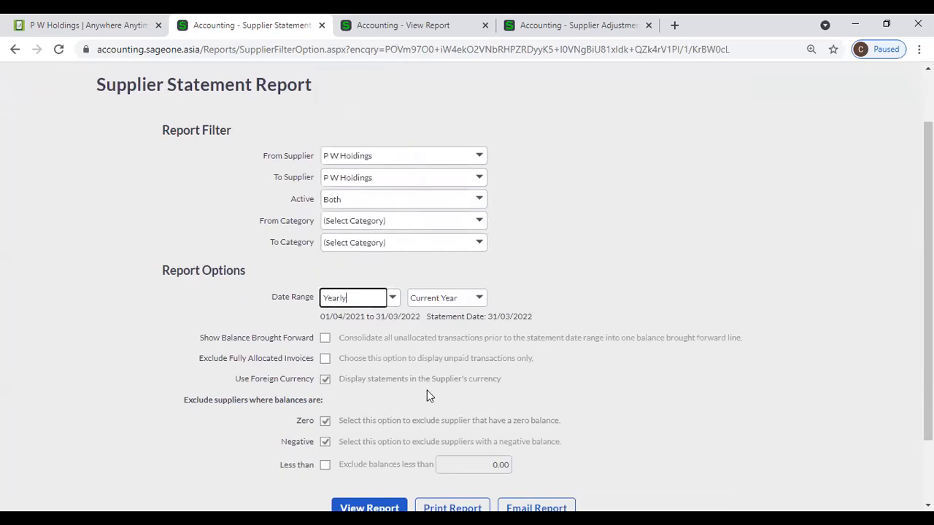
{"action": "scroll", "coordinate": [427, 396], "scroll_direction": "down", "scroll_amount": 1}
{"action": "left_click", "coordinate": [372, 426]}
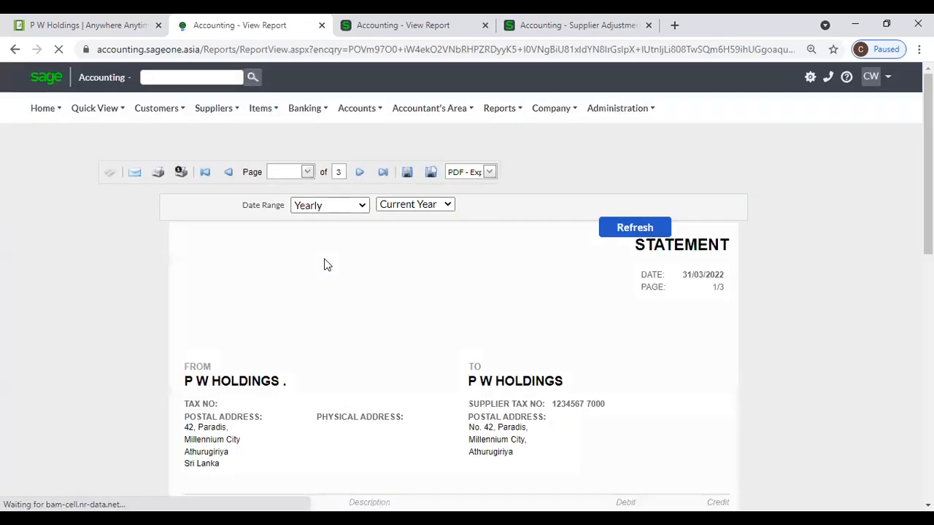
{"action": "scroll", "coordinate": [349, 341], "scroll_direction": "down", "scroll_amount": 3}
Step: Reopen the Supplier Statement report options and limit the report to the supplier P W Holdings
{"action": "scroll", "coordinate": [349, 340], "scroll_direction": "up", "scroll_amount": 3}
{"action": "mouse_move", "coordinate": [209, 113]}
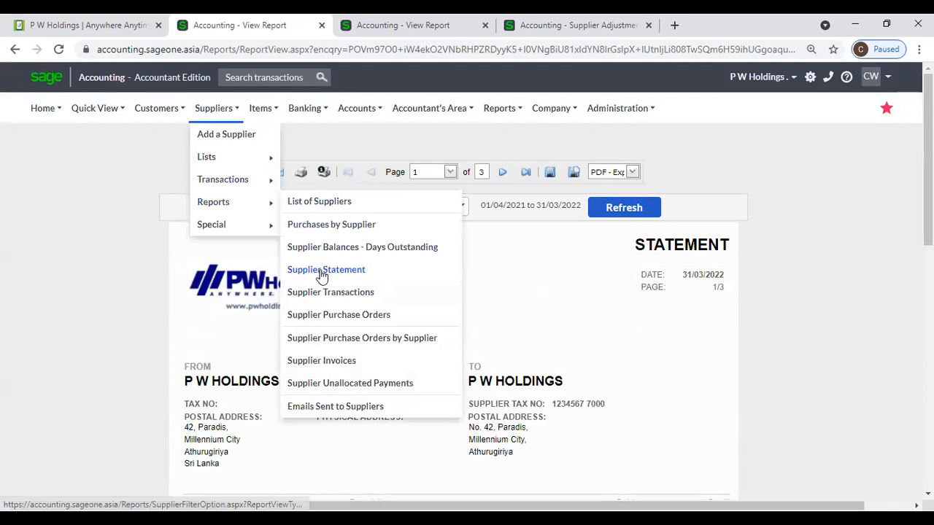
{"action": "left_click", "coordinate": [321, 272]}
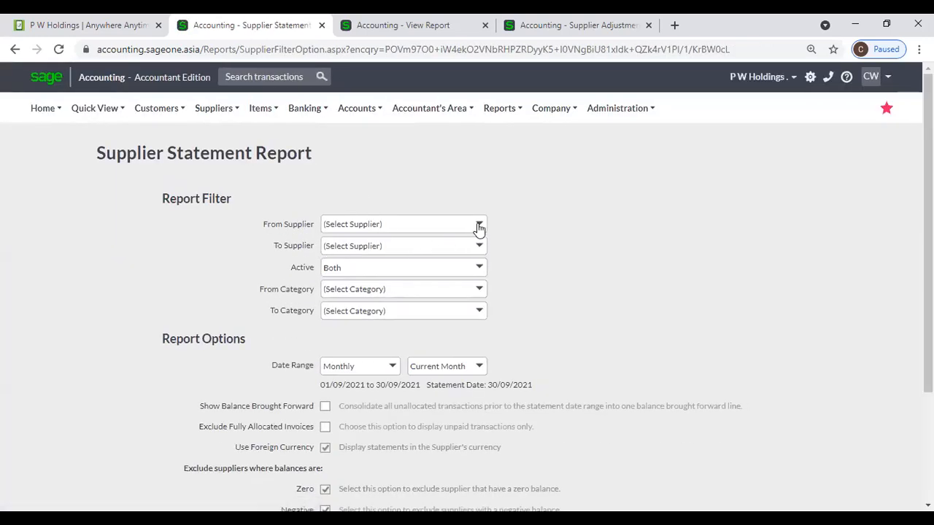
{"action": "left_click", "coordinate": [479, 227]}
{"action": "type", "text": "p"}
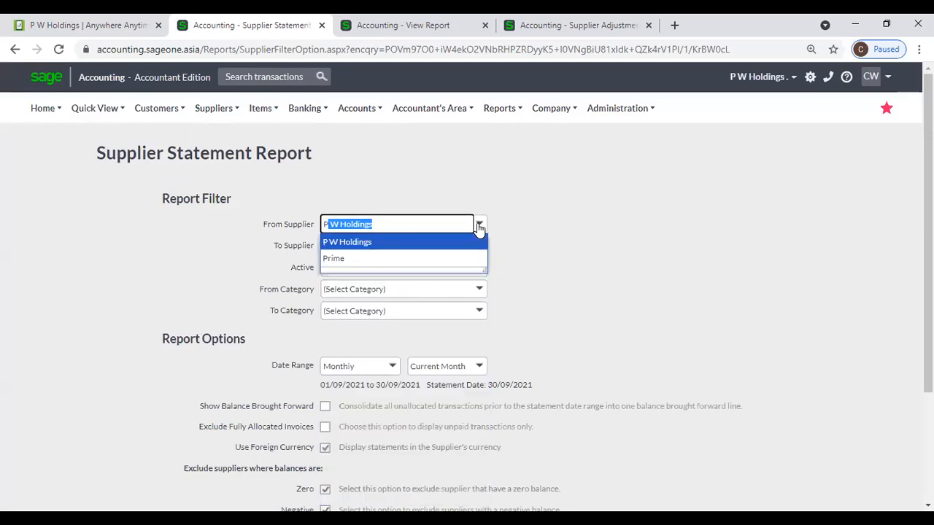
{"action": "key", "text": "Return"}
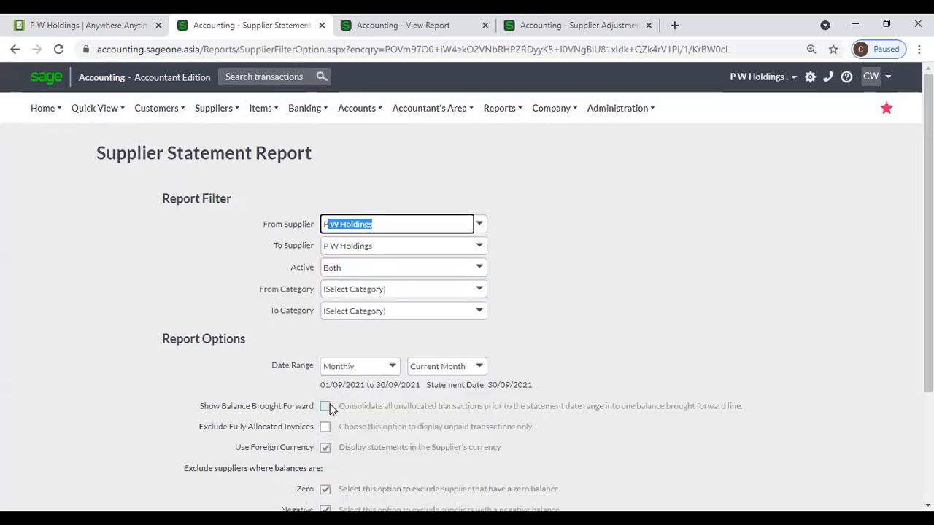
Step: Enable Show Balance Brought Forward, set the date range to Yearly and view the statement's brought-forward line
{"action": "left_click", "coordinate": [327, 407]}
{"action": "left_click", "coordinate": [392, 366]}
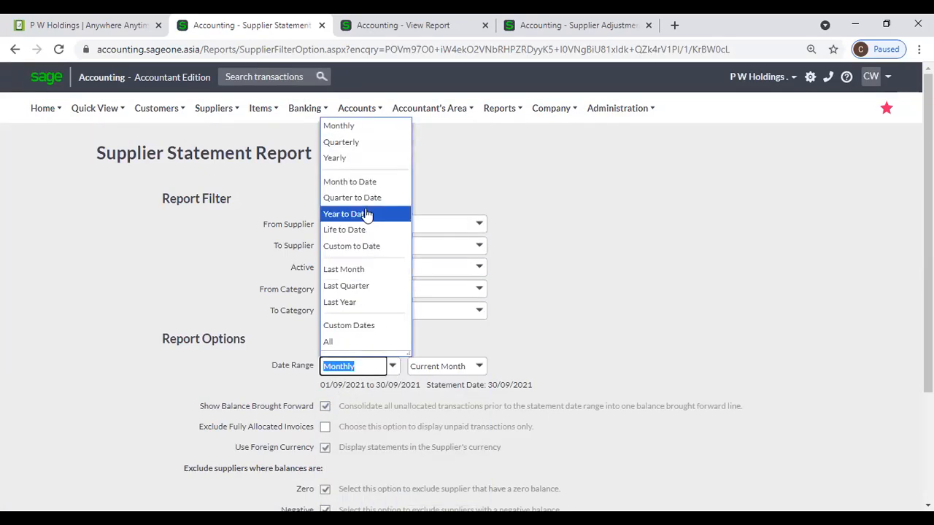
{"action": "left_click", "coordinate": [345, 158]}
{"action": "scroll", "coordinate": [550, 296], "scroll_direction": "down", "scroll_amount": 3}
{"action": "left_click", "coordinate": [363, 423]}
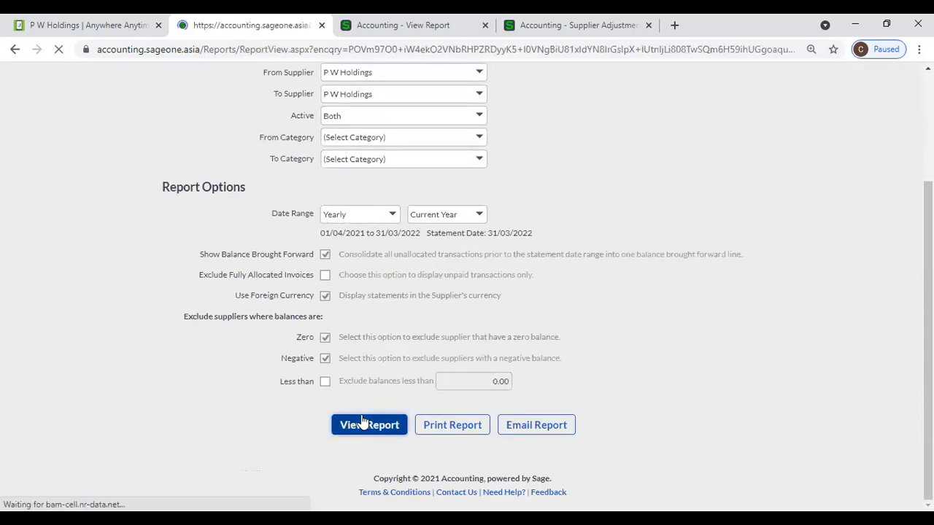
{"action": "scroll", "coordinate": [325, 363], "scroll_direction": "down", "scroll_amount": 3}
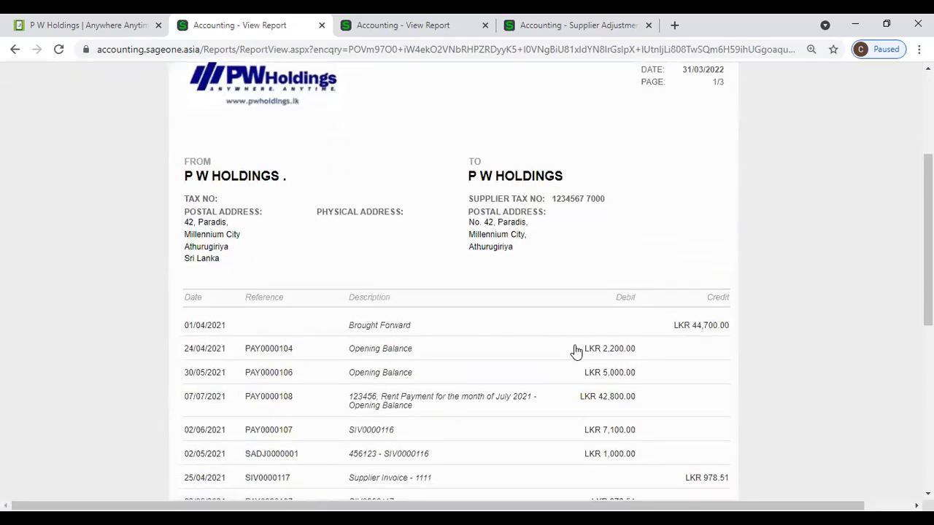
Step: Return to the Supplier Statement report options and set From Supplier to P W Holdings again
{"action": "scroll", "coordinate": [573, 355], "scroll_direction": "up", "scroll_amount": 3}
{"action": "left_click", "coordinate": [216, 108]}
{"action": "mouse_move", "coordinate": [227, 205]}
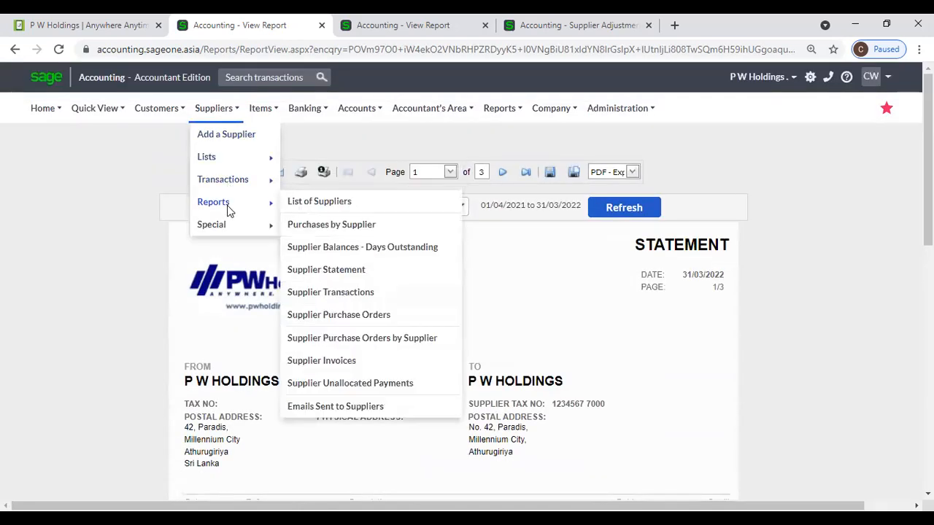
{"action": "left_click", "coordinate": [323, 270]}
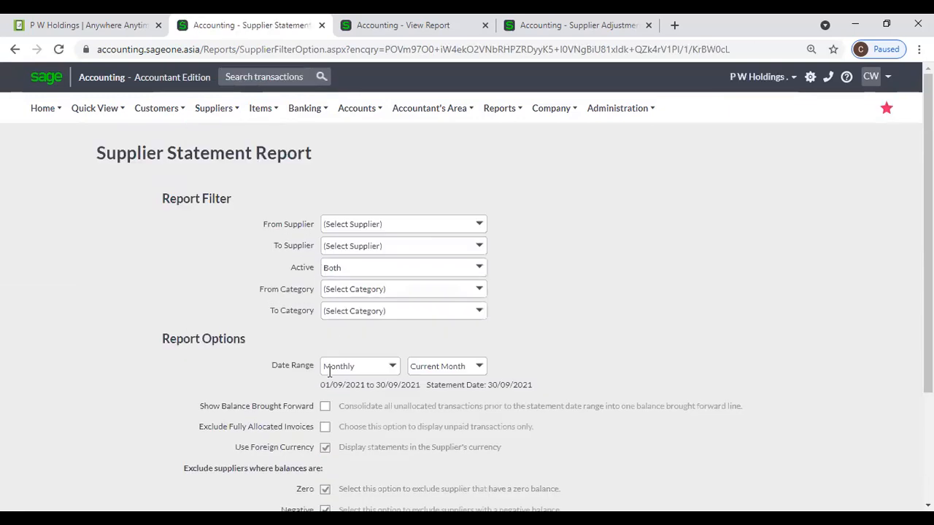
{"action": "left_click", "coordinate": [480, 225]}
{"action": "type", "text": "p"}
{"action": "key", "text": "Return"}
{"action": "scroll", "coordinate": [510, 274], "scroll_direction": "down", "scroll_amount": 2}
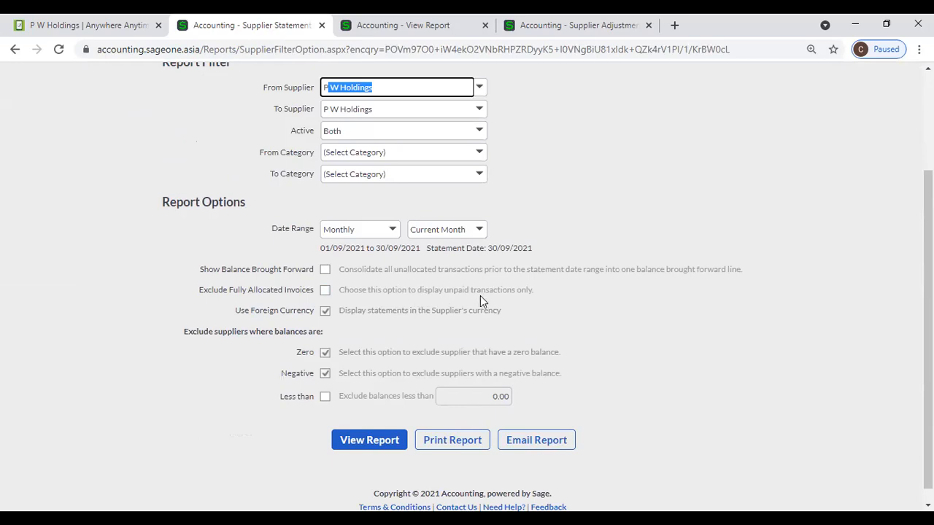
Step: Turn the Use Foreign Currency option off and back on
{"action": "left_click", "coordinate": [325, 311]}
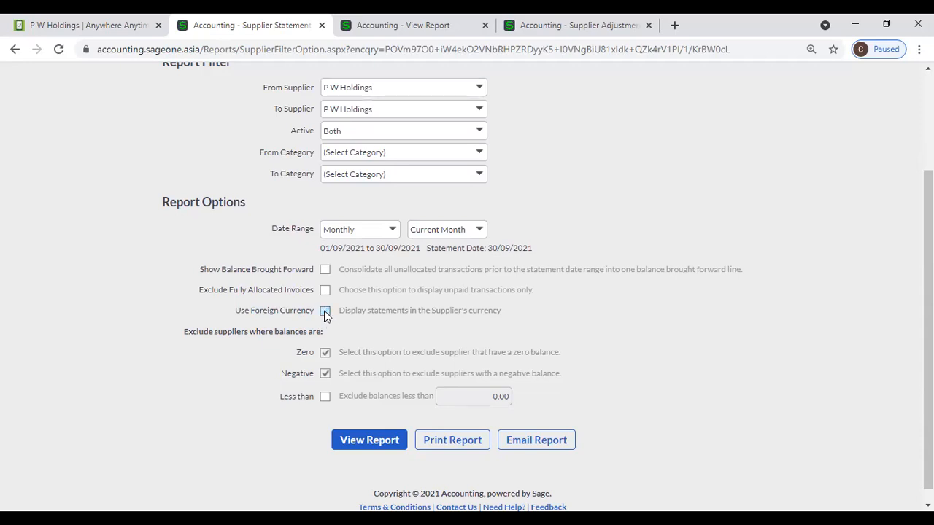
{"action": "left_click", "coordinate": [324, 311]}
{"action": "scroll", "coordinate": [400, 372], "scroll_direction": "up", "scroll_amount": 3}
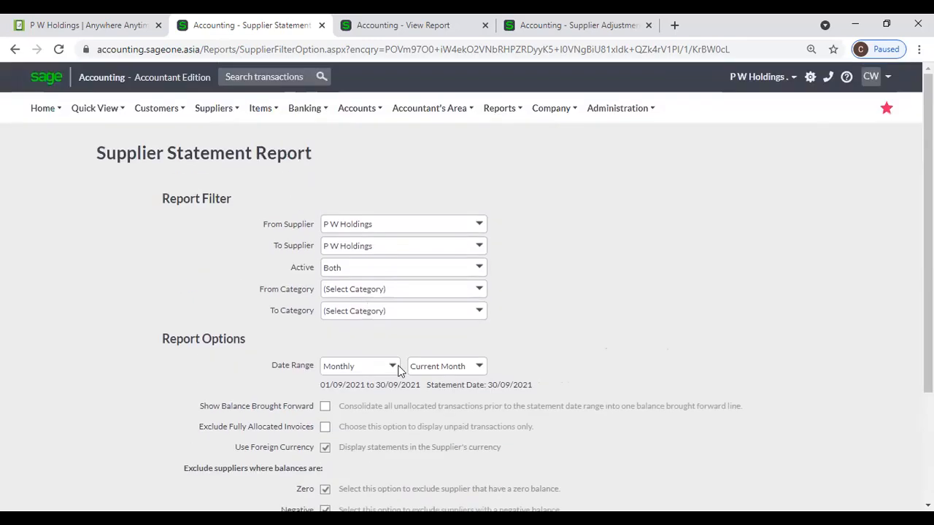
Step: Turn off Use Foreign Currency and exclude suppliers with balances less than 5,000.00
{"action": "scroll", "coordinate": [400, 382], "scroll_direction": "down", "scroll_amount": 3}
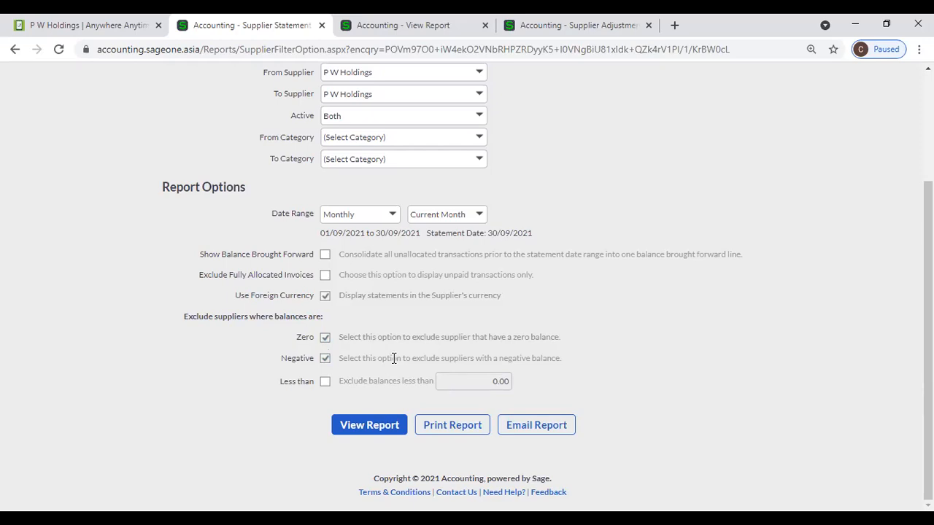
{"action": "left_click", "coordinate": [325, 382]}
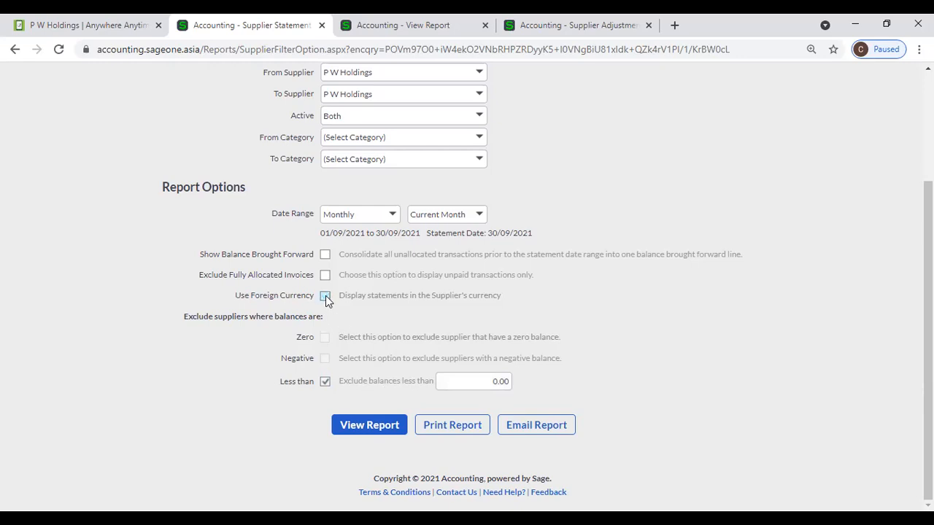
{"action": "left_click", "coordinate": [469, 378]}
{"action": "type", "text": "5,00"}
{"action": "type", "text": "0"}
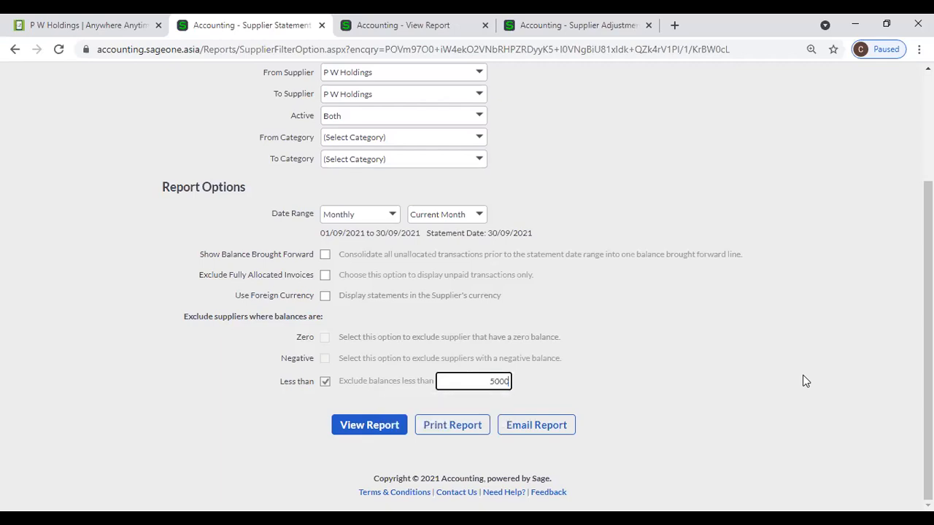
{"action": "key", "text": "Tab"}
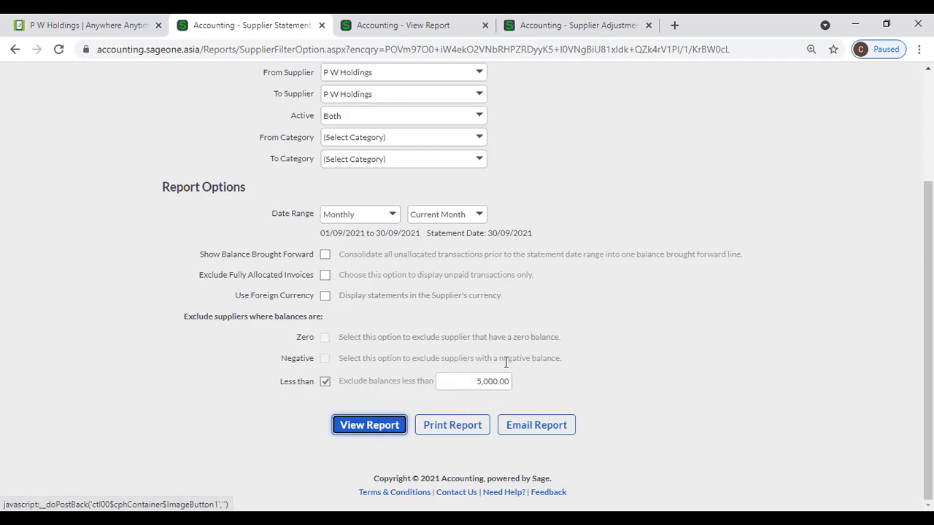
Step: Change the supplier filter of the statement report to Kanchipuram Silk Saree
{"action": "scroll", "coordinate": [504, 363], "scroll_direction": "up", "scroll_amount": 1}
{"action": "left_click", "coordinate": [479, 141]}
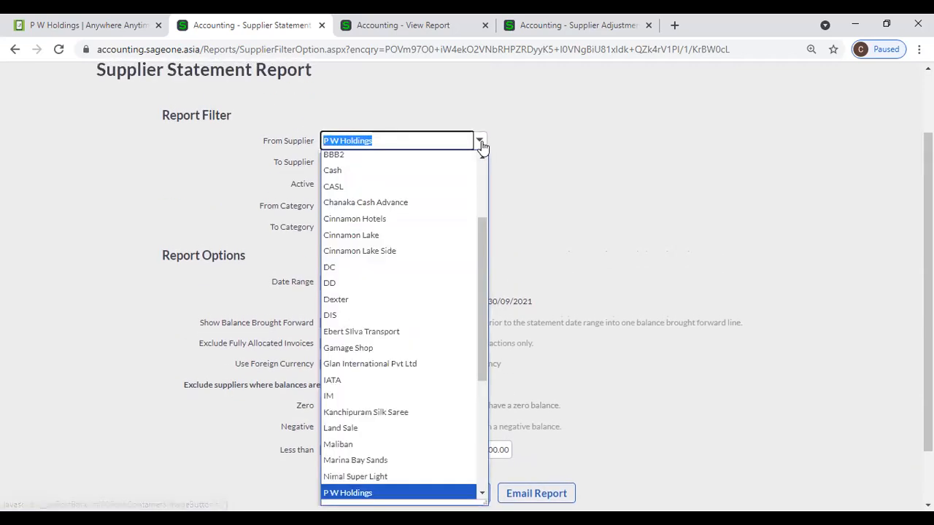
{"action": "left_click", "coordinate": [408, 414]}
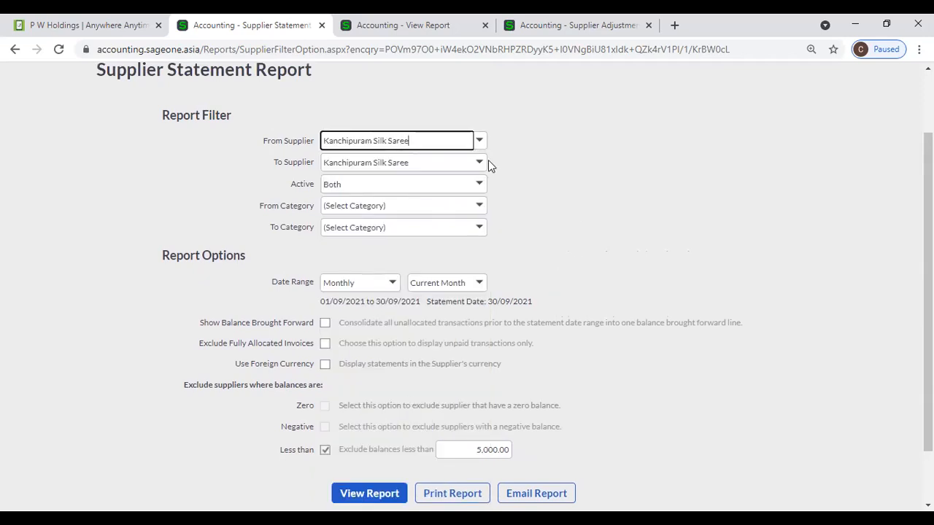
{"action": "scroll", "coordinate": [535, 254], "scroll_direction": "down", "scroll_amount": 1}
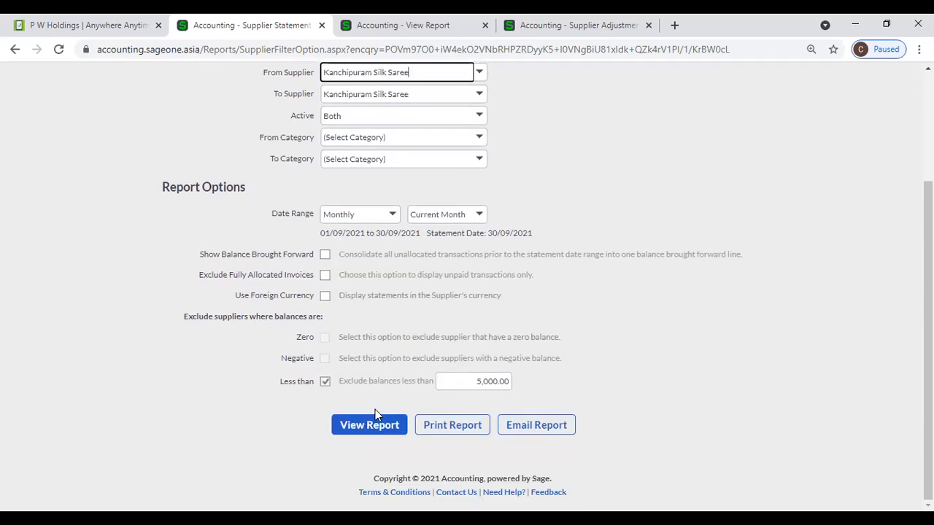
Step: Switch the Less than exclusion off and on to compare it with the Zero and Negative exclusions, leaving it enabled
{"action": "left_click", "coordinate": [326, 358]}
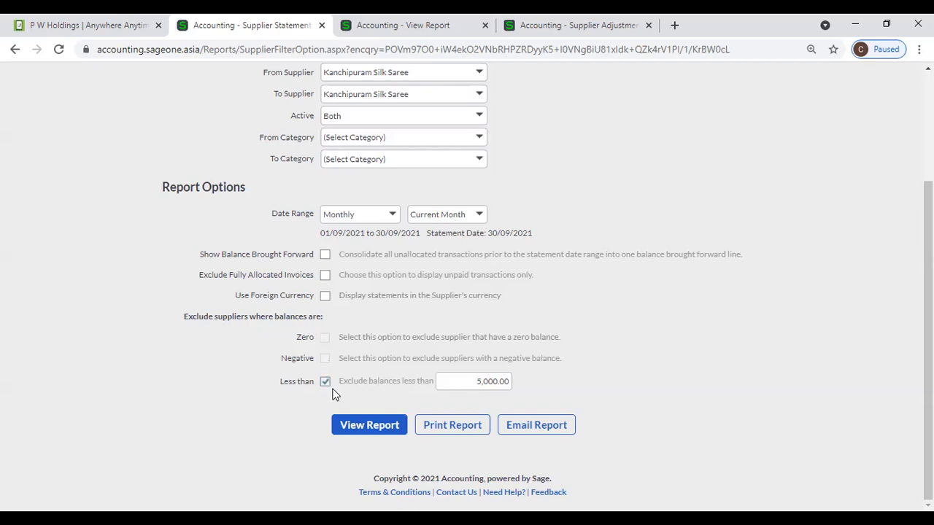
{"action": "left_click", "coordinate": [507, 385]}
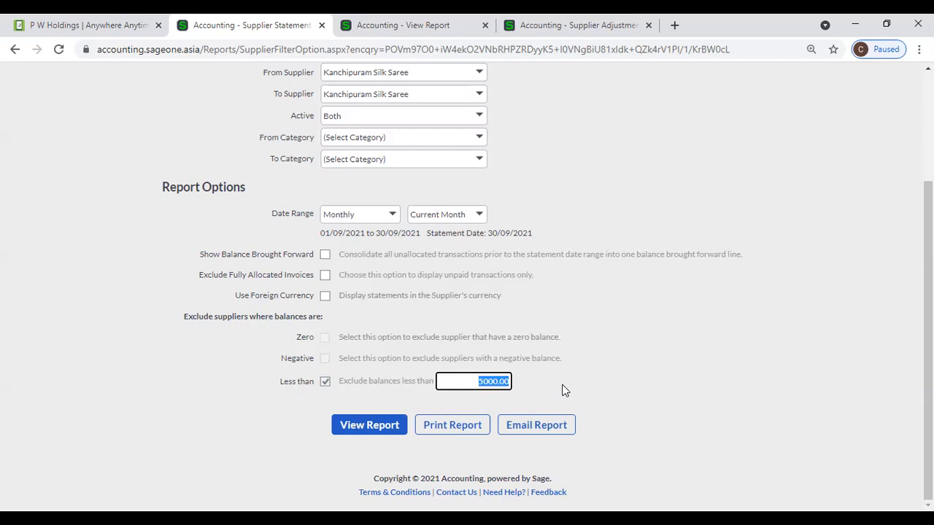
{"action": "left_click", "coordinate": [564, 391]}
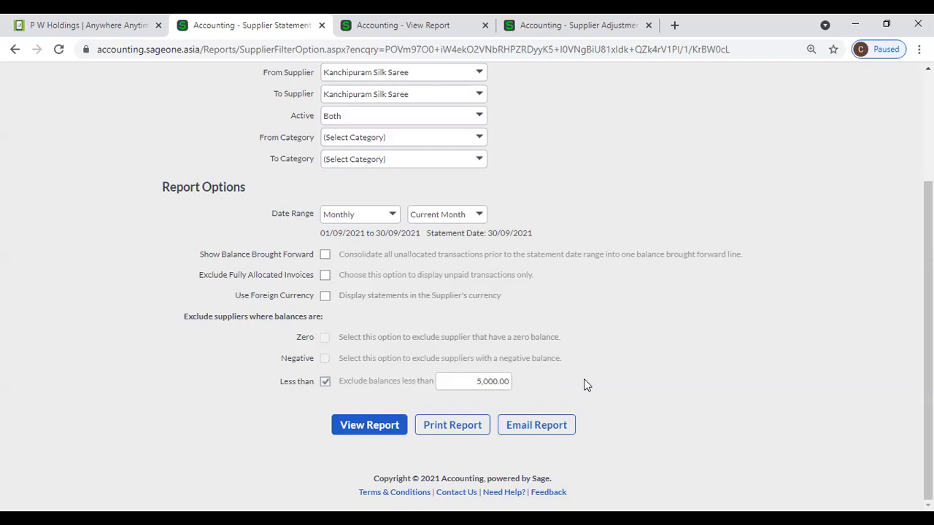
{"action": "left_click", "coordinate": [325, 380]}
{"action": "left_click", "coordinate": [325, 381]}
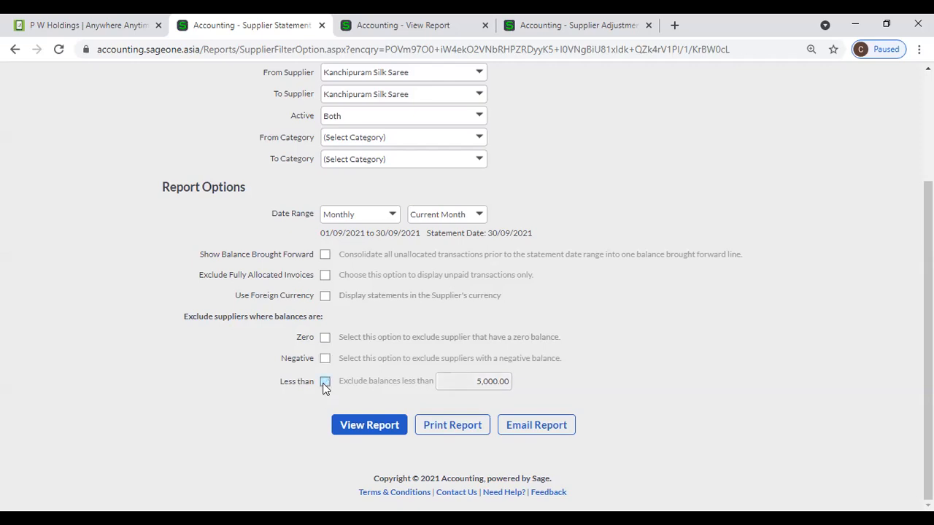
{"action": "left_click", "coordinate": [325, 339]}
{"action": "left_click", "coordinate": [326, 383]}
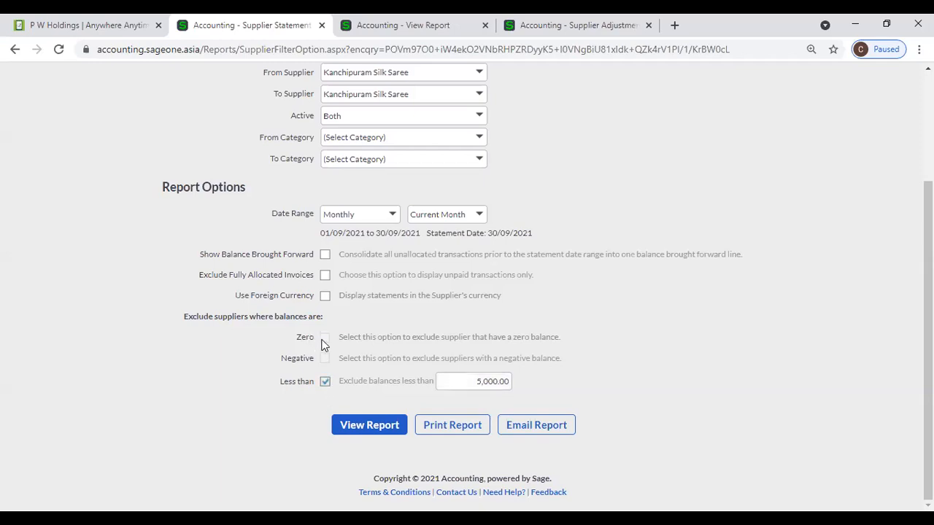
{"action": "left_click", "coordinate": [324, 383]}
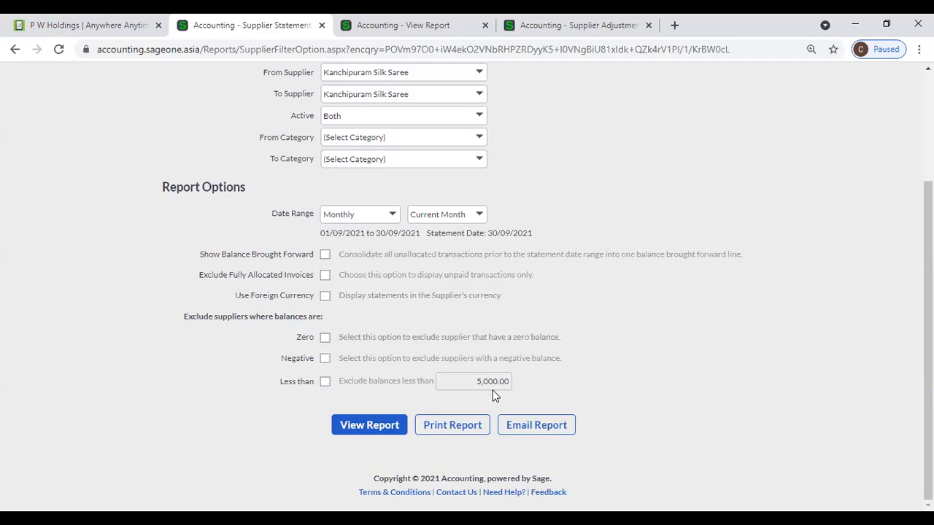
{"action": "left_click", "coordinate": [578, 388]}
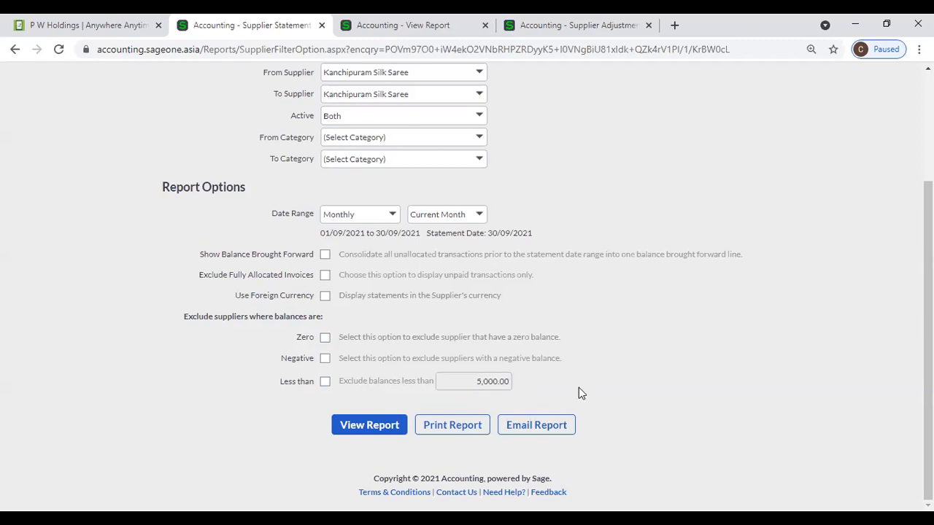
{"action": "left_click", "coordinate": [325, 381]}
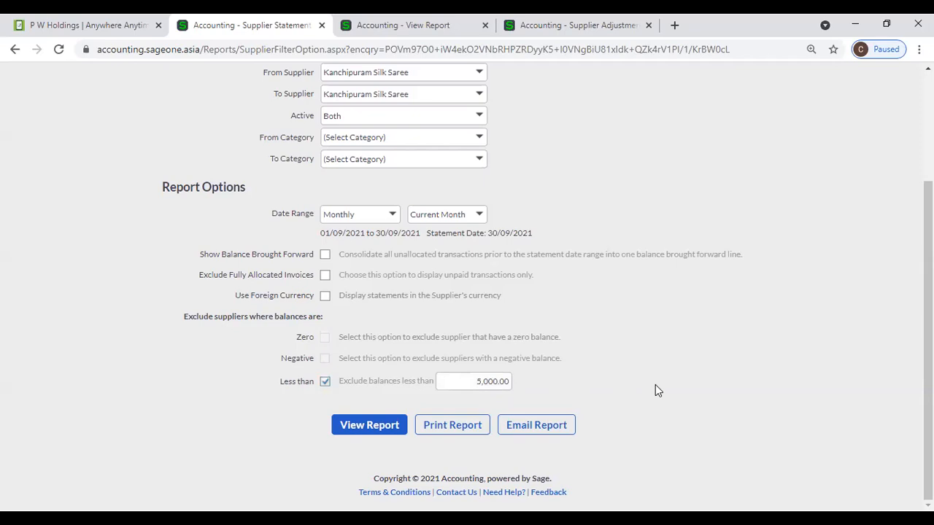
Step: Set the supplier filter to P W Holdings and view the statement with the 5,000.00 balance exclusion
{"action": "scroll", "coordinate": [551, 350], "scroll_direction": "up", "scroll_amount": 1}
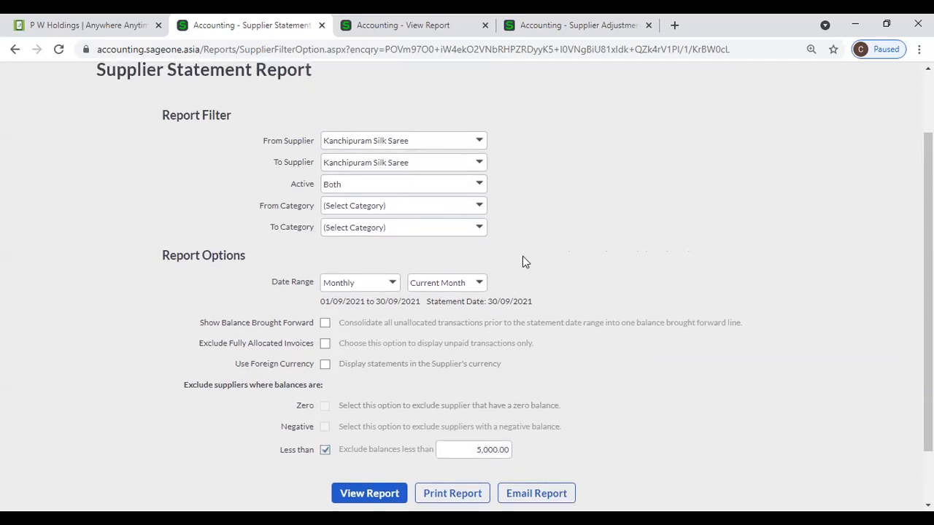
{"action": "left_click", "coordinate": [480, 140]}
{"action": "type", "text": "P W Holdings"}
{"action": "key", "text": "Return"}
{"action": "scroll", "coordinate": [385, 398], "scroll_direction": "down", "scroll_amount": 1}
{"action": "left_click", "coordinate": [371, 427]}
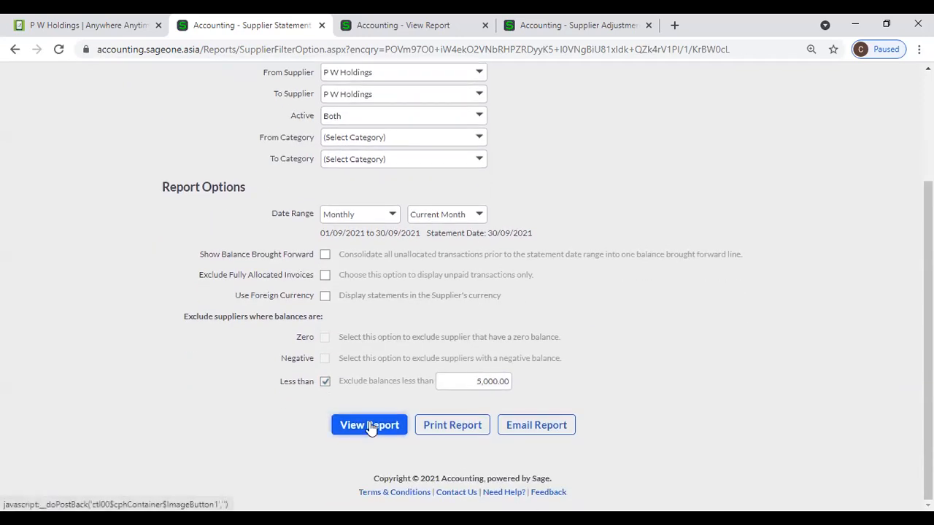
{"action": "left_click", "coordinate": [371, 428]}
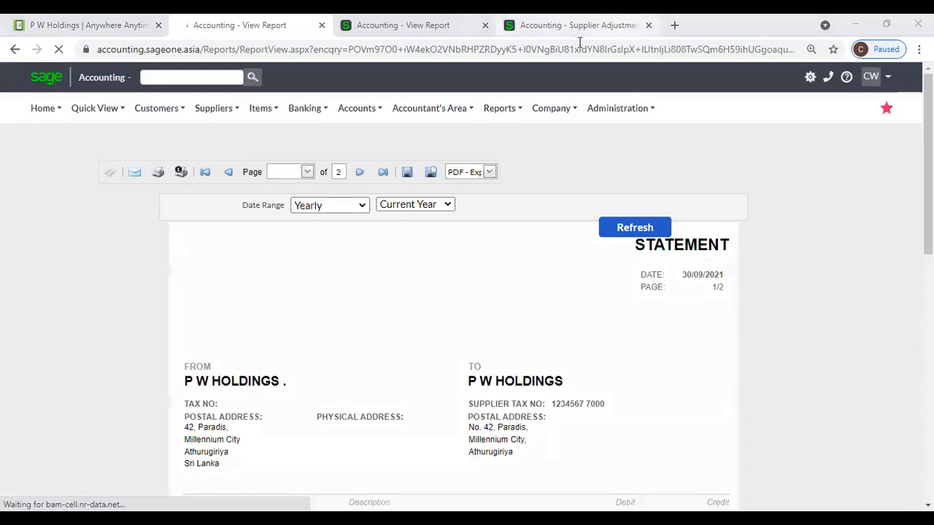
Step: Look through the P W Holdings supplier statement down to its ageing and amount totals
{"action": "left_click", "coordinate": [581, 29]}
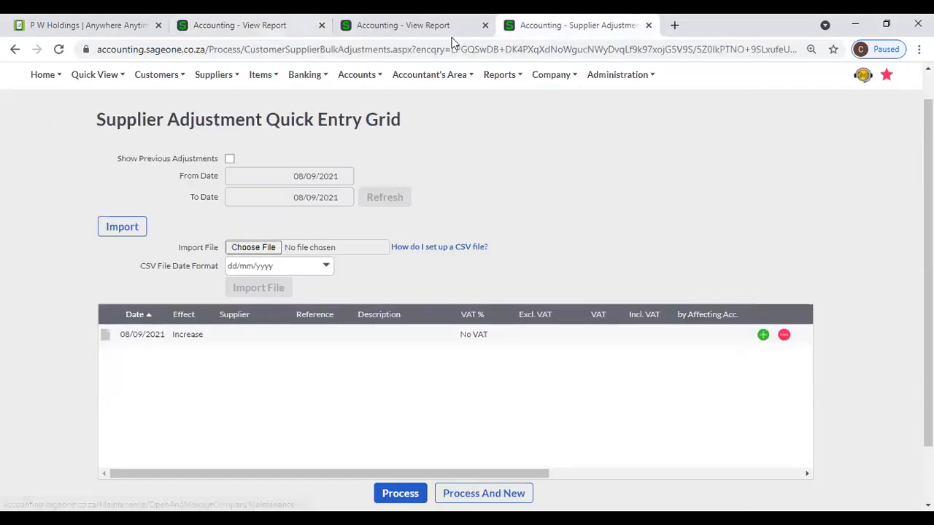
{"action": "left_click", "coordinate": [248, 25]}
{"action": "scroll", "coordinate": [257, 223], "scroll_direction": "down", "scroll_amount": 7}
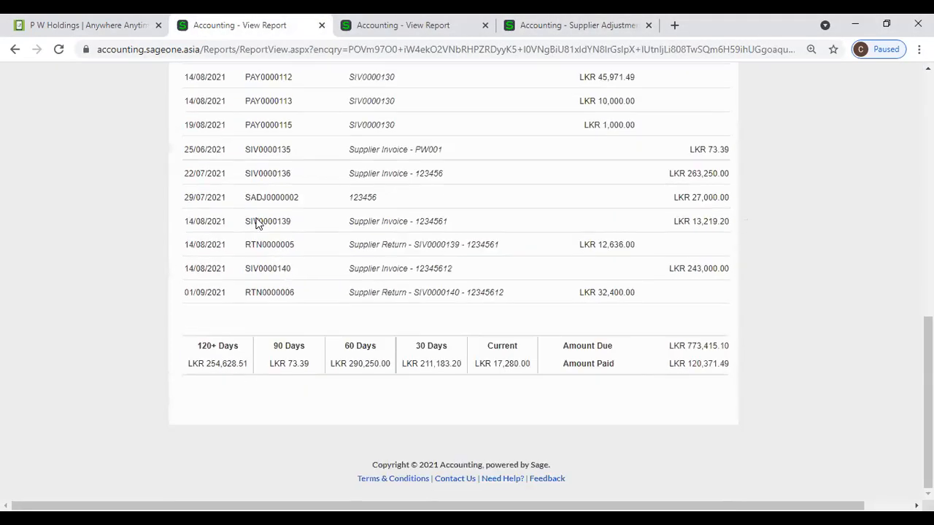
{"action": "scroll", "coordinate": [650, 202], "scroll_direction": "up", "scroll_amount": 10}
Step: Open Company Settings in the other company session and view its Statement Messages and Supplier Document Messages settings
{"action": "left_click", "coordinate": [613, 26]}
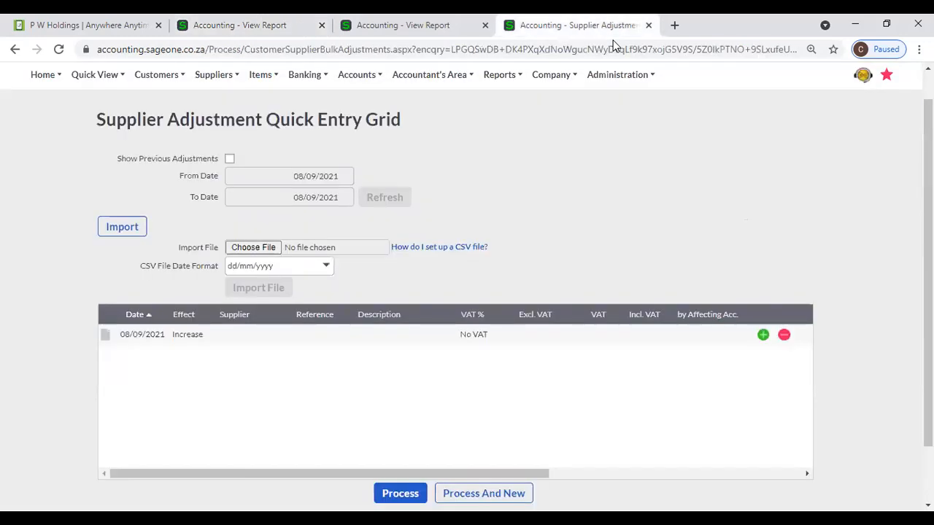
{"action": "mouse_move", "coordinate": [553, 75]}
{"action": "left_click", "coordinate": [559, 126]}
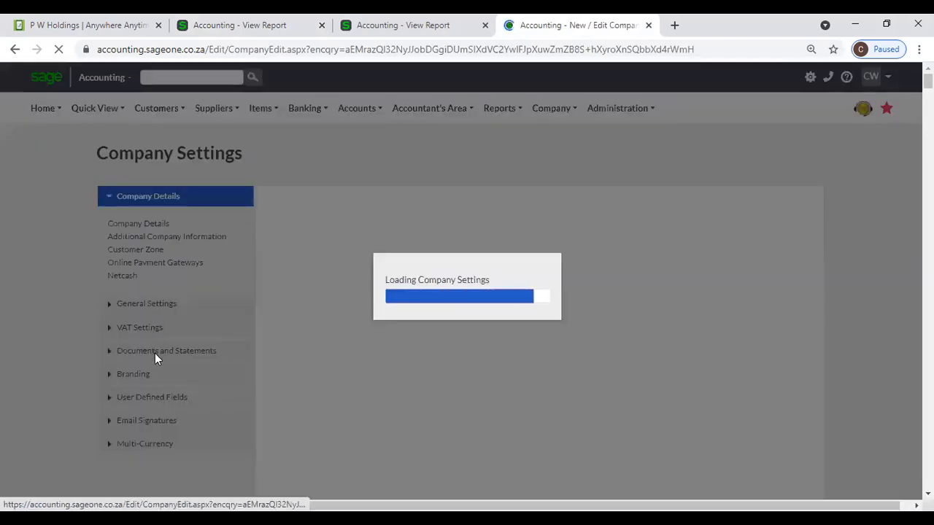
{"action": "left_click", "coordinate": [154, 352]}
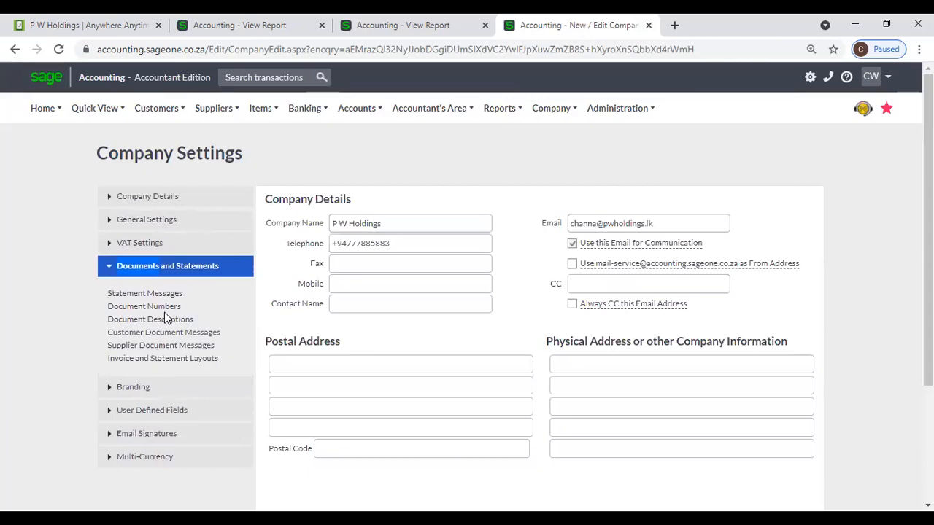
{"action": "left_click", "coordinate": [165, 294]}
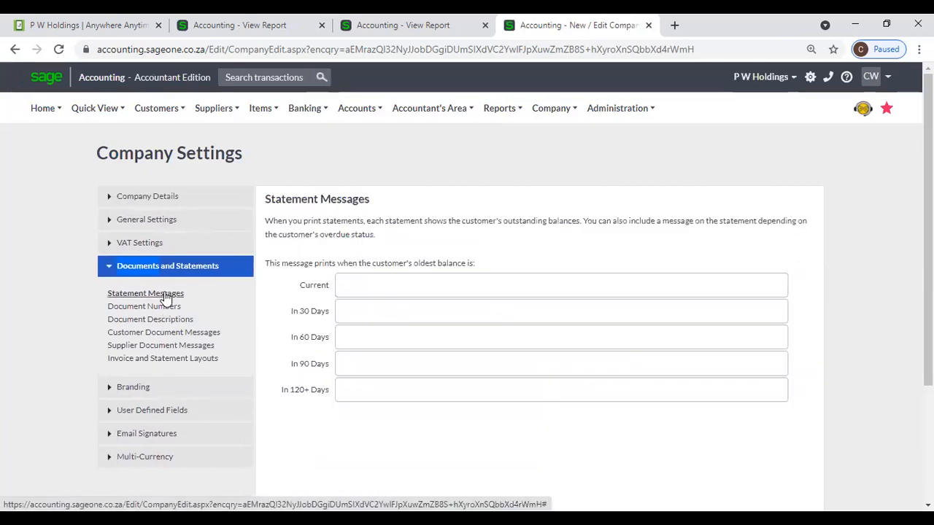
{"action": "left_click", "coordinate": [170, 347]}
Step: Return to the P W Holdings supplier statement and review its transactions, ageing columns, Amount Due and Amount Paid
{"action": "left_click", "coordinate": [235, 26]}
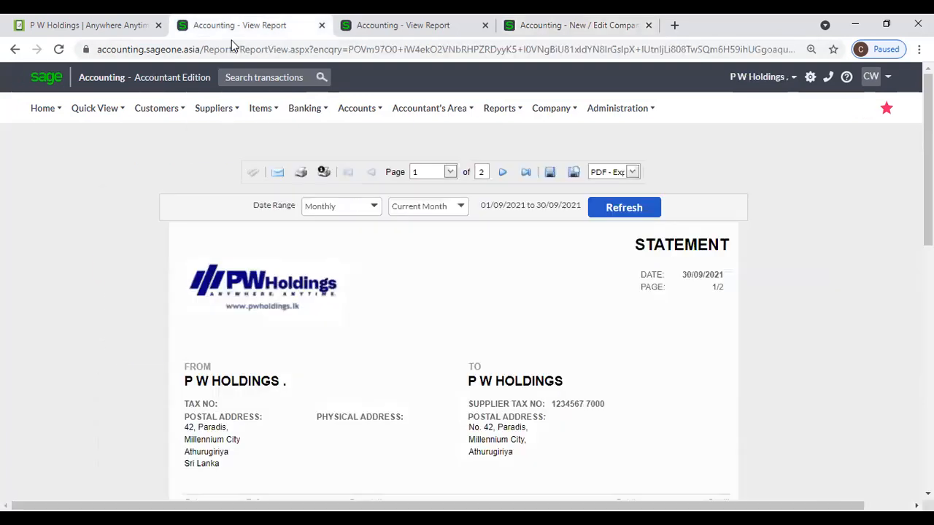
{"action": "scroll", "coordinate": [770, 456], "scroll_direction": "down", "scroll_amount": 3}
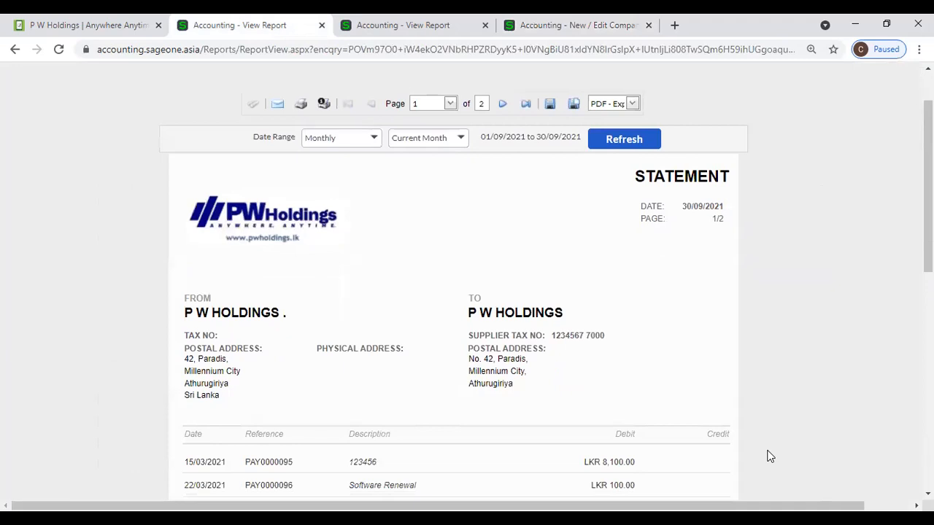
{"action": "scroll", "coordinate": [770, 456], "scroll_direction": "up", "scroll_amount": 2}
{"action": "scroll", "coordinate": [769, 456], "scroll_direction": "down", "scroll_amount": 6}
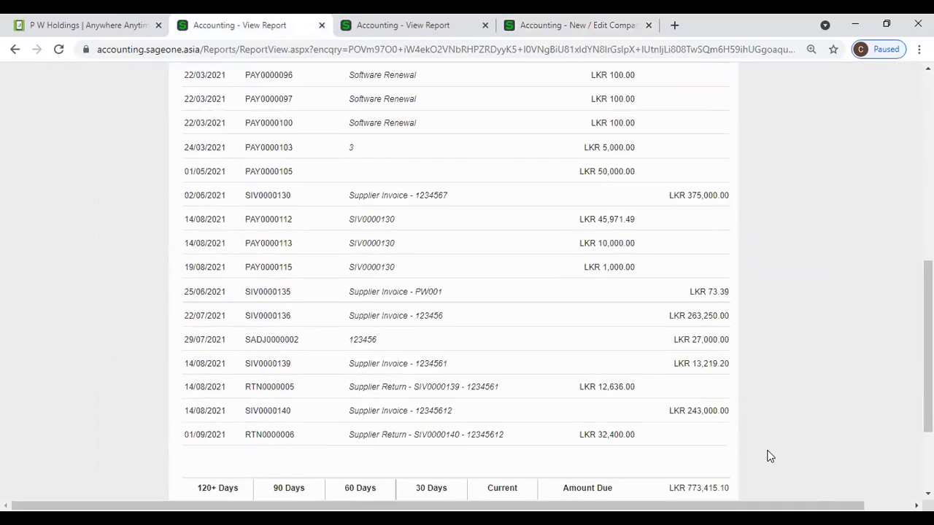
{"action": "scroll", "coordinate": [770, 456], "scroll_direction": "down", "scroll_amount": 2}
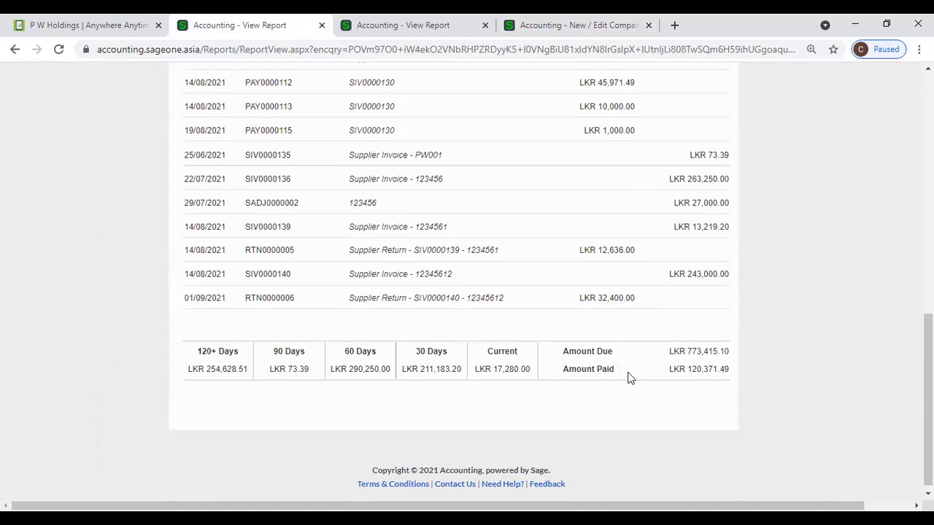
{"action": "scroll", "coordinate": [632, 375], "scroll_direction": "up", "scroll_amount": 10}
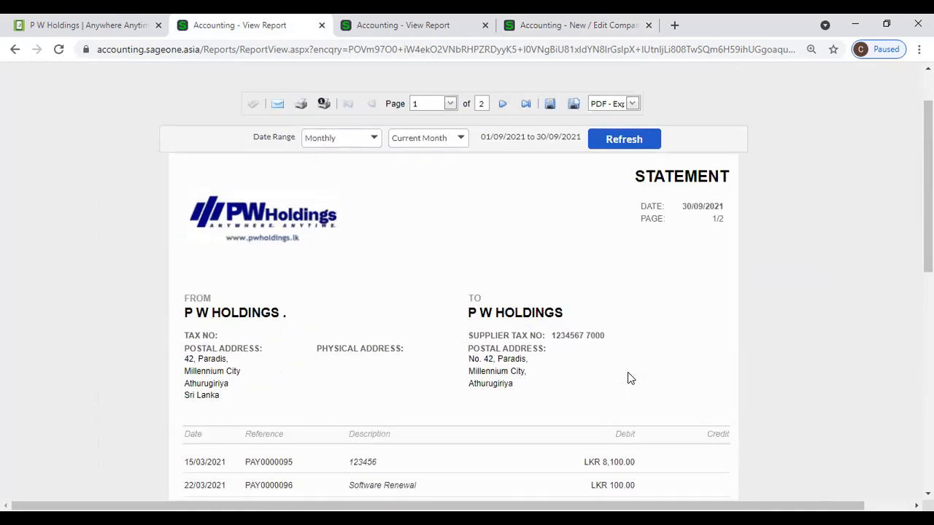
{"action": "scroll", "coordinate": [631, 379], "scroll_direction": "up", "scroll_amount": 2}
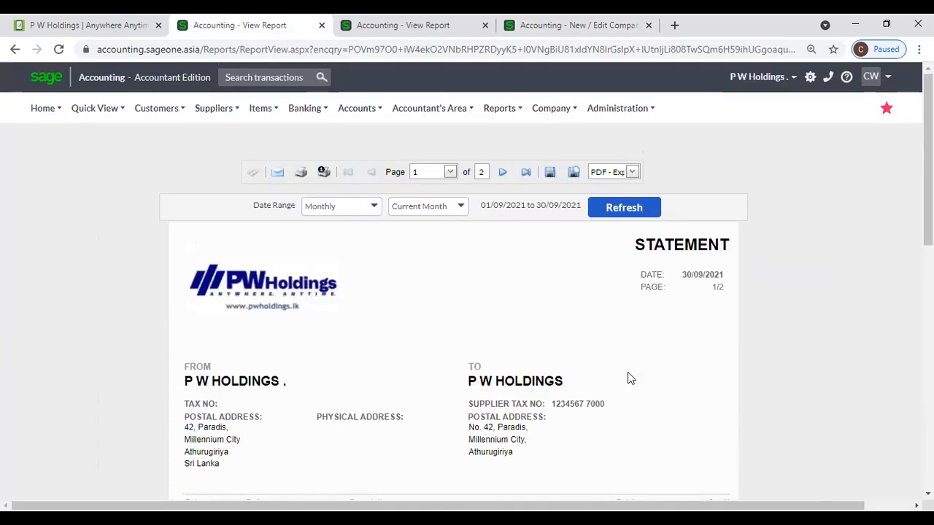
Step: Open the Supplier Transactions report for suppliers
{"action": "mouse_move", "coordinate": [215, 111]}
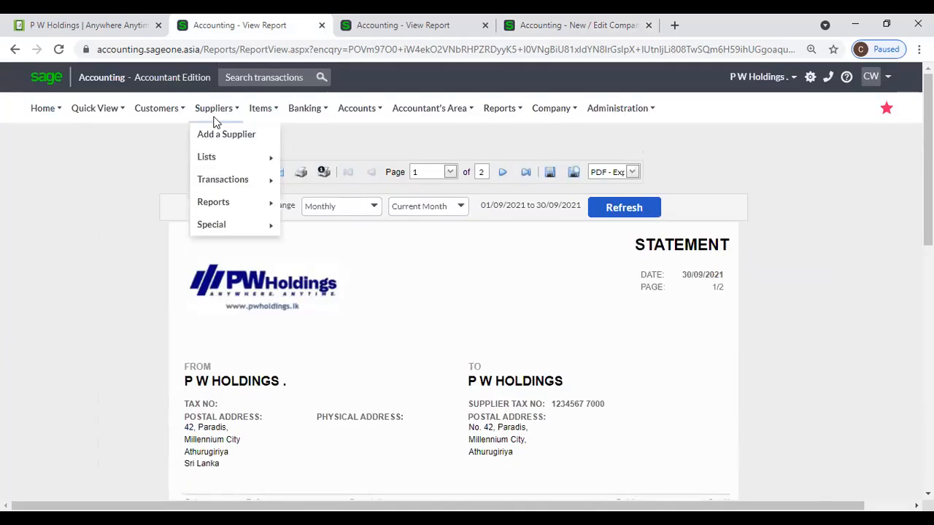
{"action": "mouse_move", "coordinate": [225, 204]}
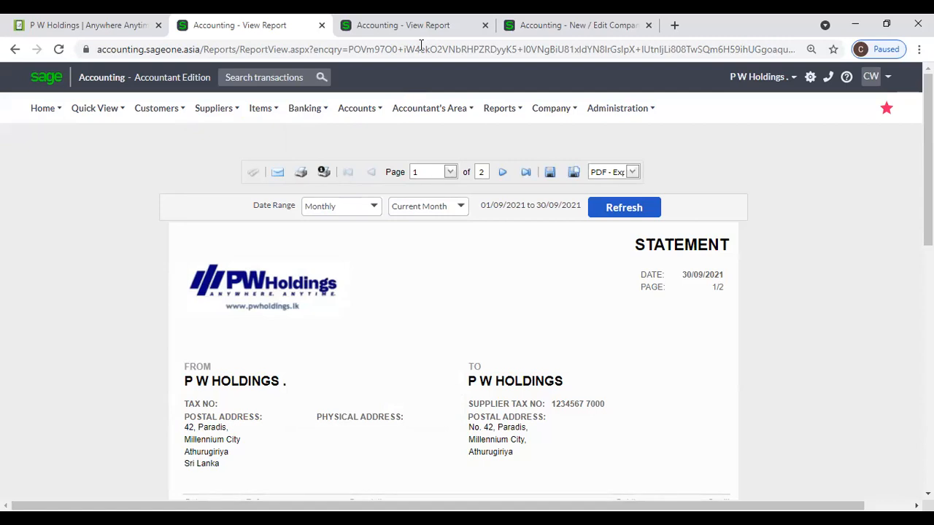
{"action": "left_click", "coordinate": [206, 108]}
{"action": "mouse_move", "coordinate": [216, 108]}
{"action": "mouse_move", "coordinate": [219, 202]}
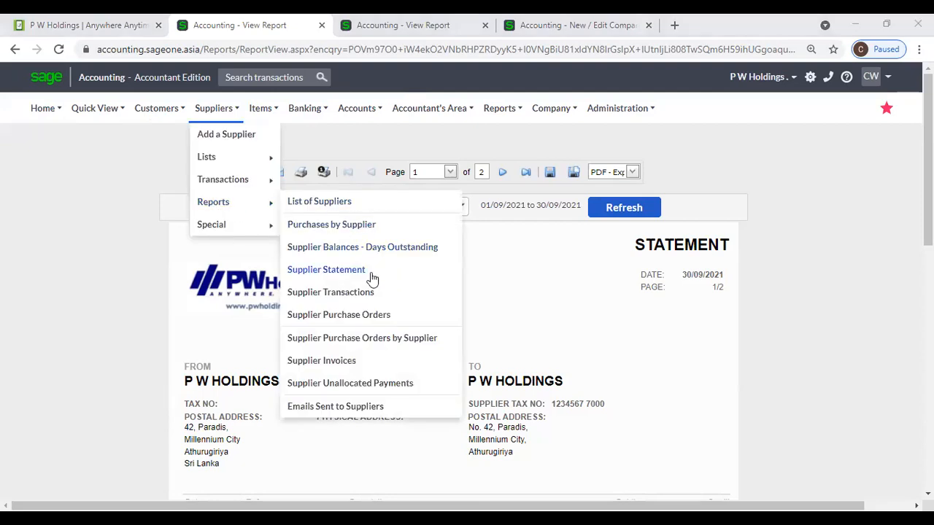
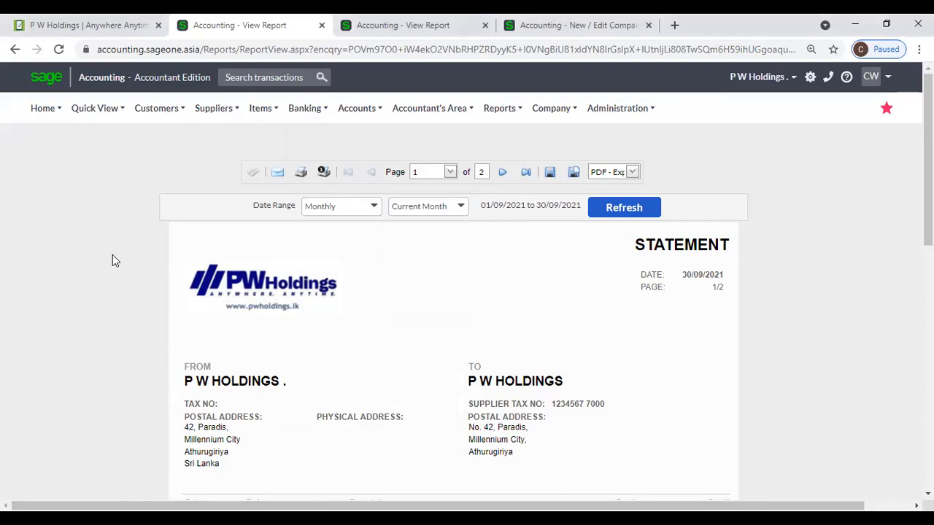
{"action": "mouse_move", "coordinate": [213, 109]}
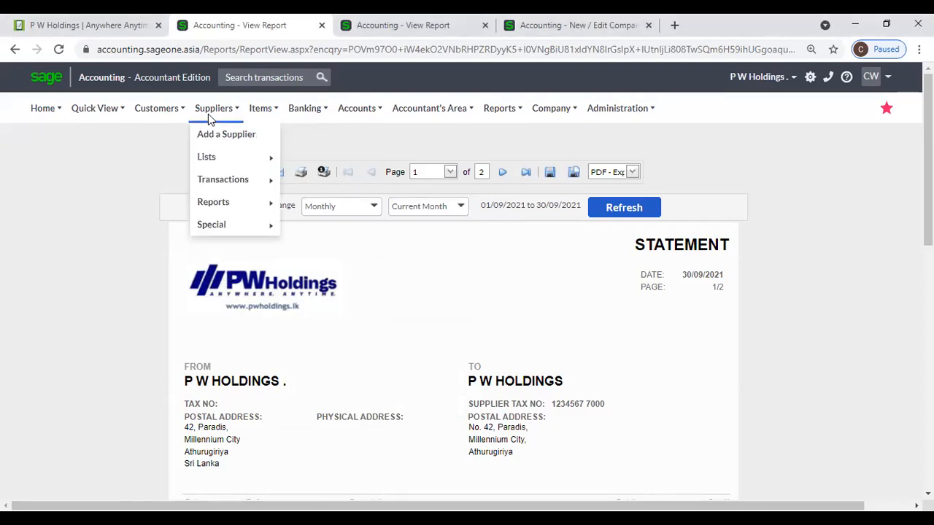
{"action": "mouse_move", "coordinate": [210, 191]}
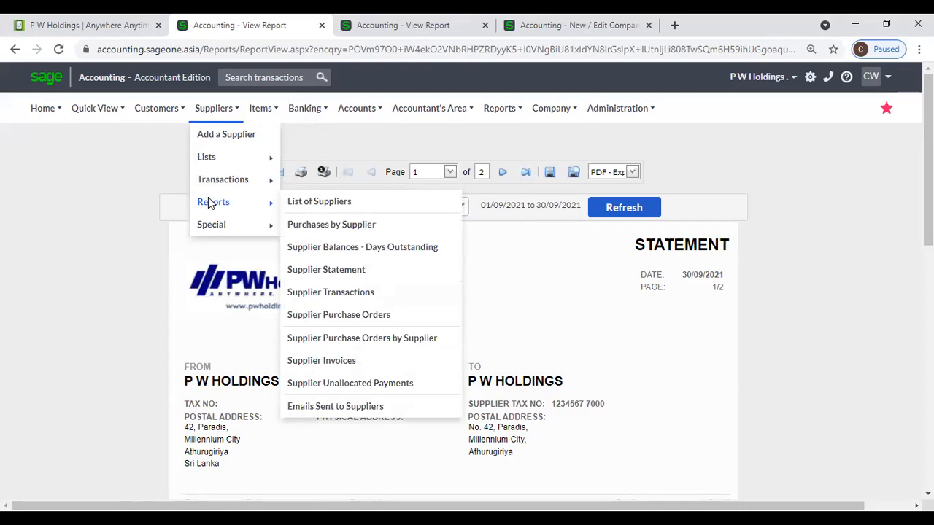
{"action": "left_click", "coordinate": [387, 291]}
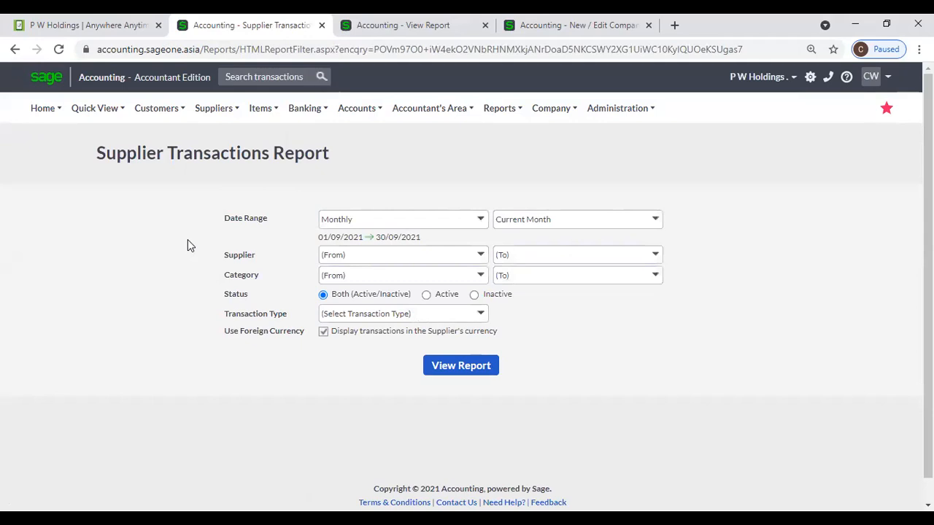
Step: Examine the date range, supplier, category and transaction type choices offered for the Supplier Transactions Report
{"action": "left_click", "coordinate": [485, 316]}
{"action": "left_click", "coordinate": [570, 342]}
{"action": "left_click", "coordinate": [482, 220]}
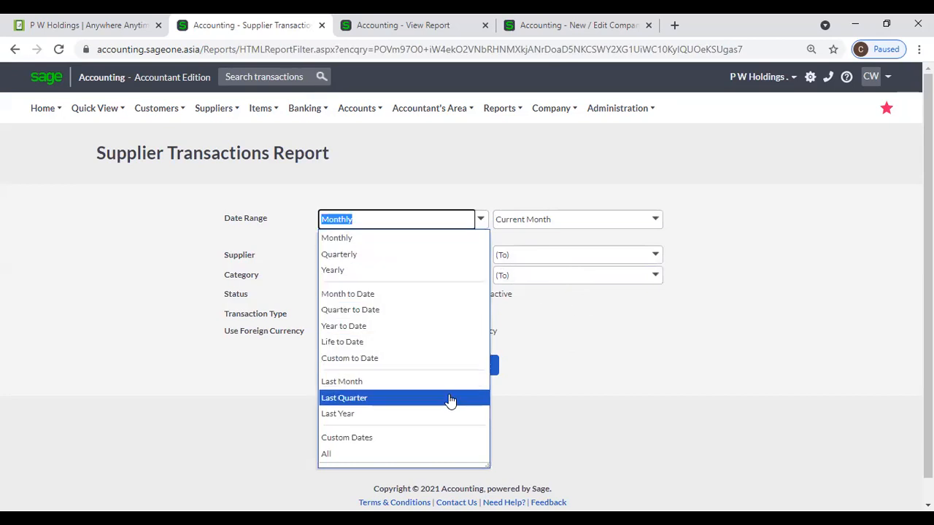
{"action": "left_click", "coordinate": [595, 425]}
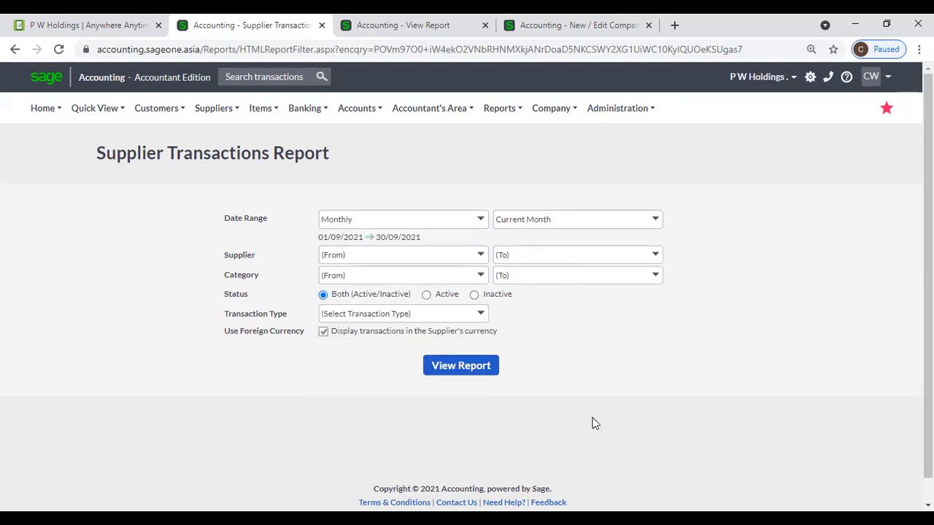
{"action": "left_click", "coordinate": [481, 256]}
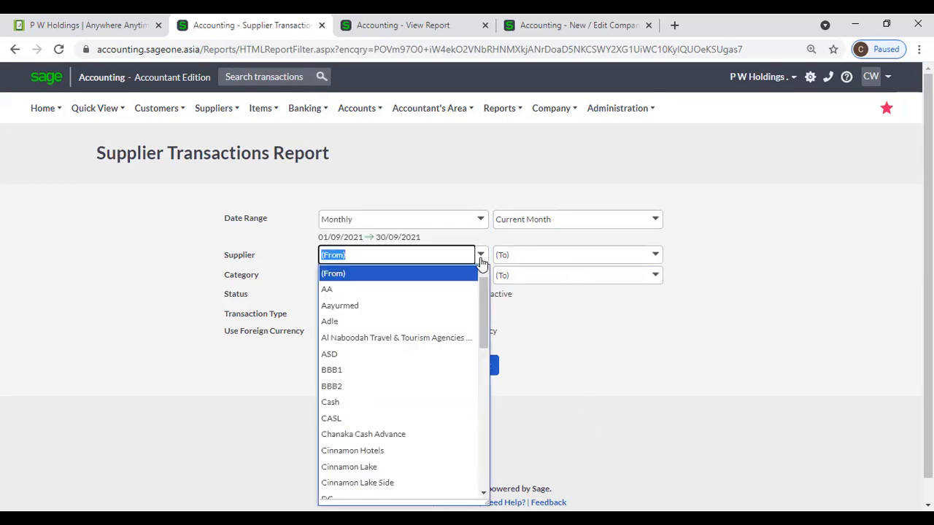
{"action": "left_click", "coordinate": [565, 309]}
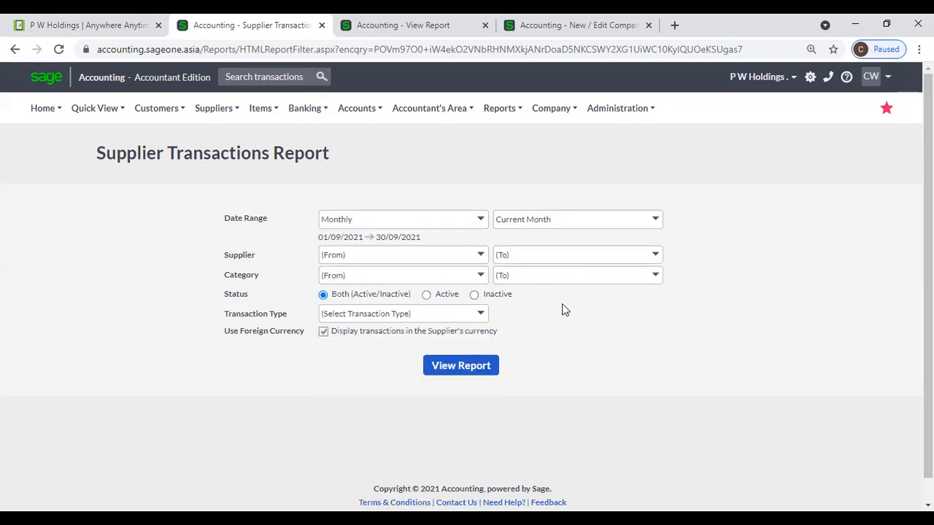
{"action": "left_click", "coordinate": [481, 276]}
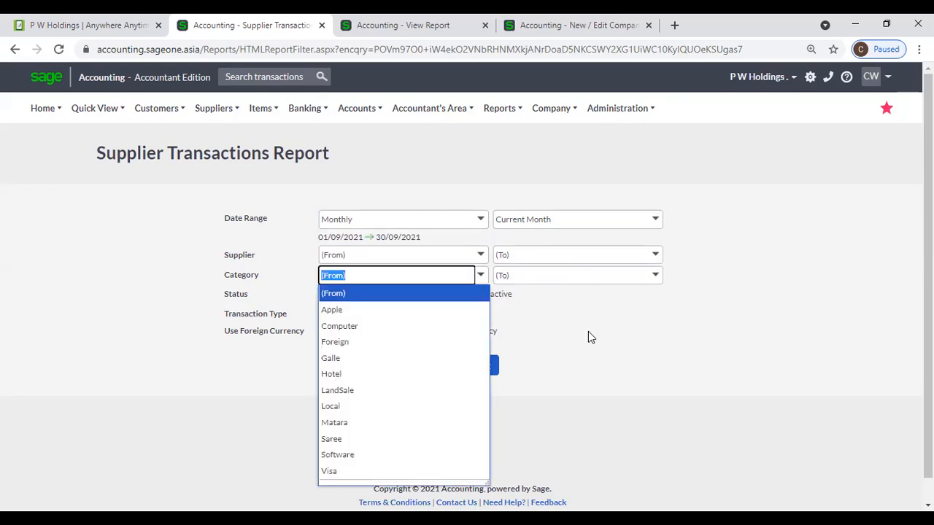
{"action": "left_click", "coordinate": [588, 332]}
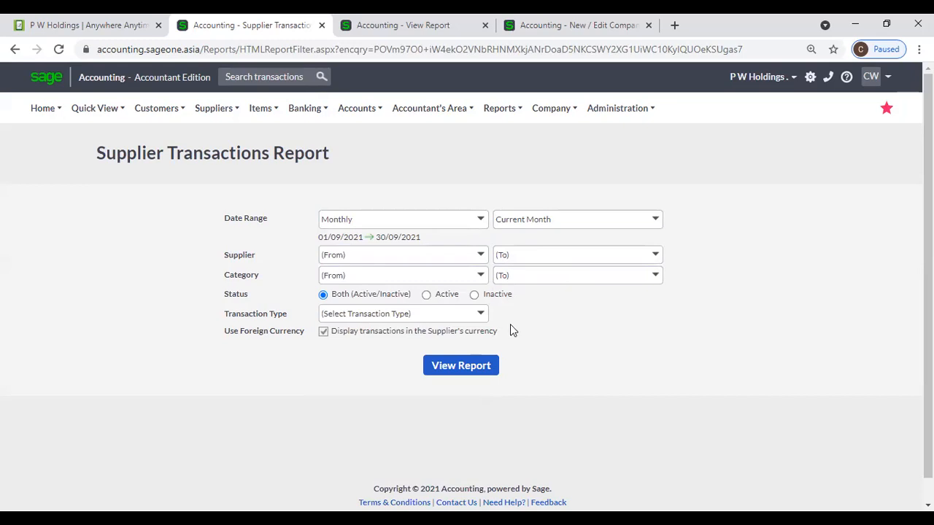
{"action": "left_click", "coordinate": [482, 319]}
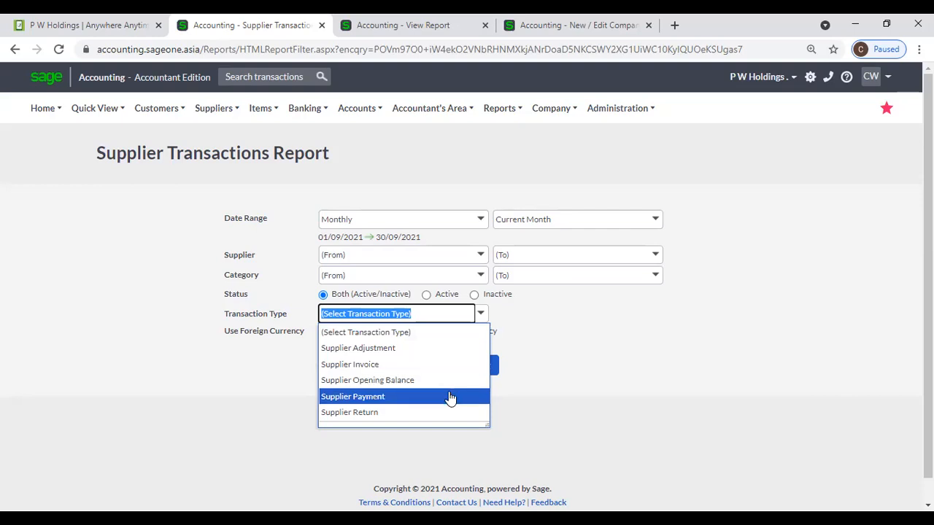
{"action": "left_click", "coordinate": [600, 382]}
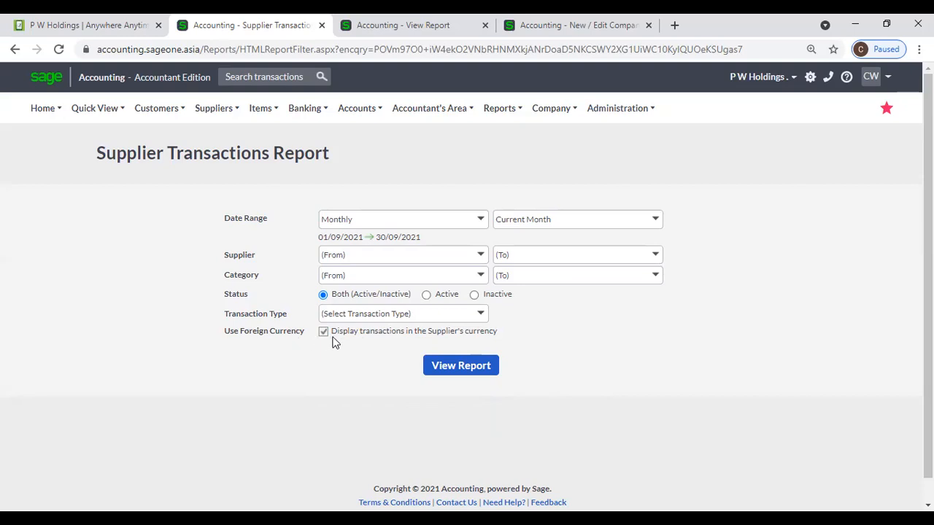
Step: Generate the Supplier Transactions Report for all suppliers for the current month and review each supplier's opening balance, transactions, closing balance and movement
{"action": "left_click", "coordinate": [435, 367]}
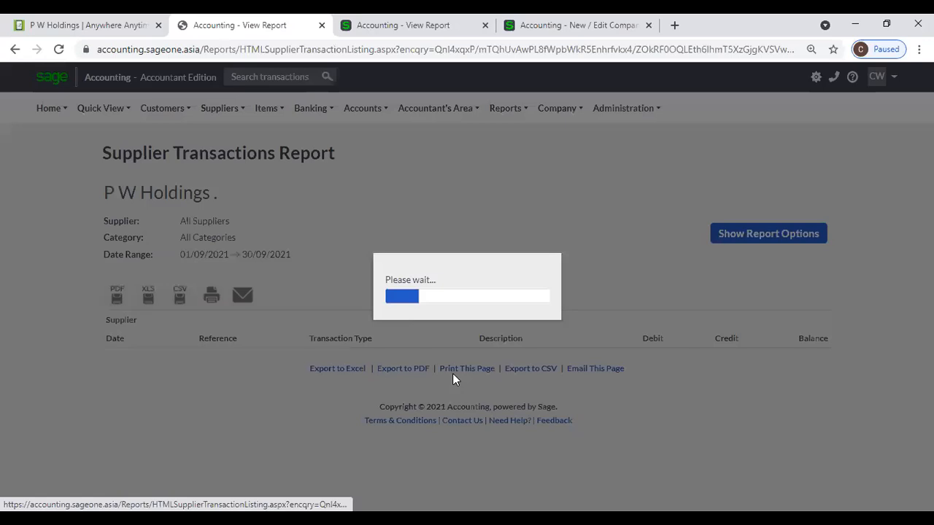
{"action": "scroll", "coordinate": [530, 374], "scroll_direction": "down", "scroll_amount": 2}
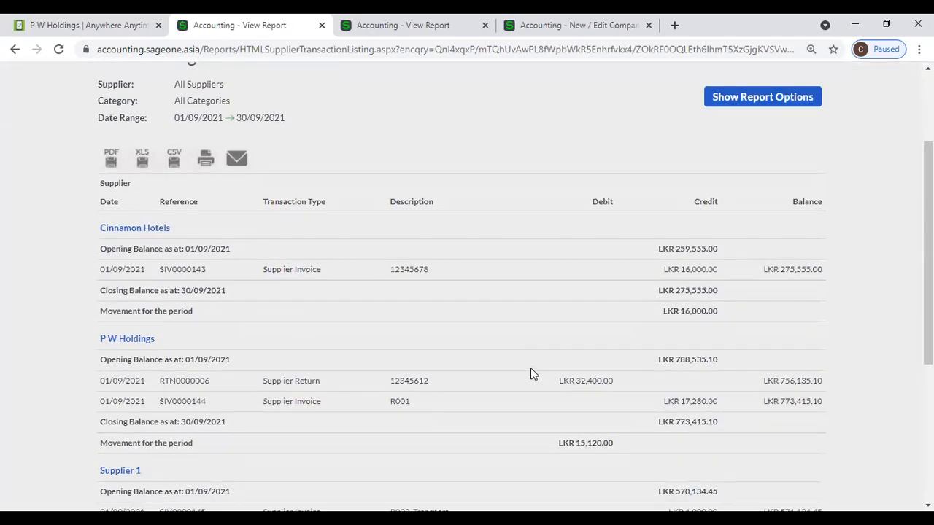
{"action": "scroll", "coordinate": [531, 373], "scroll_direction": "up", "scroll_amount": 1}
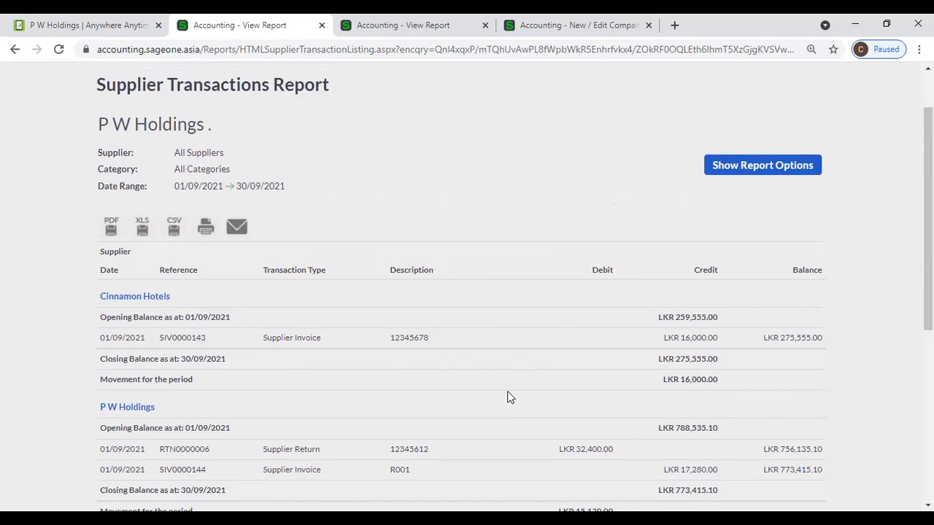
{"action": "scroll", "coordinate": [510, 398], "scroll_direction": "down", "scroll_amount": 3}
{"action": "scroll", "coordinate": [508, 400], "scroll_direction": "down", "scroll_amount": 1}
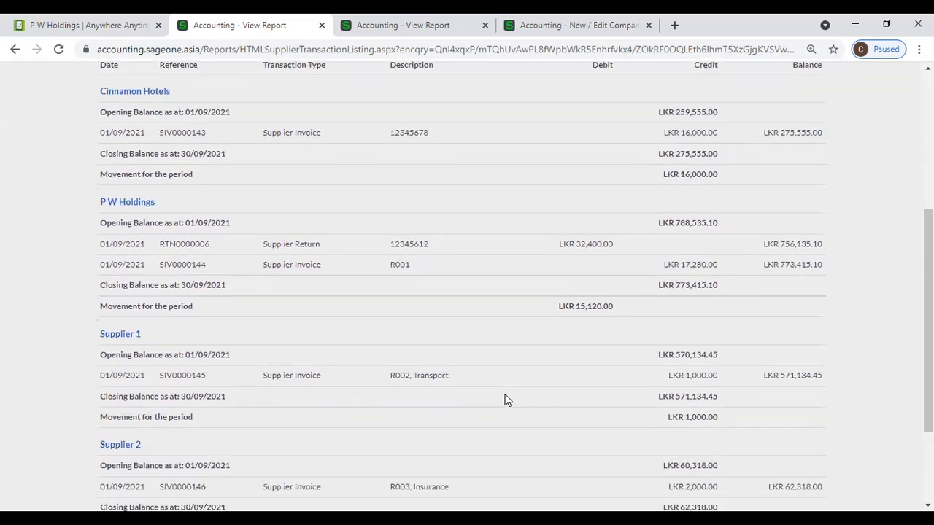
{"action": "scroll", "coordinate": [508, 399], "scroll_direction": "down", "scroll_amount": 1}
{"action": "scroll", "coordinate": [507, 400], "scroll_direction": "up", "scroll_amount": 2}
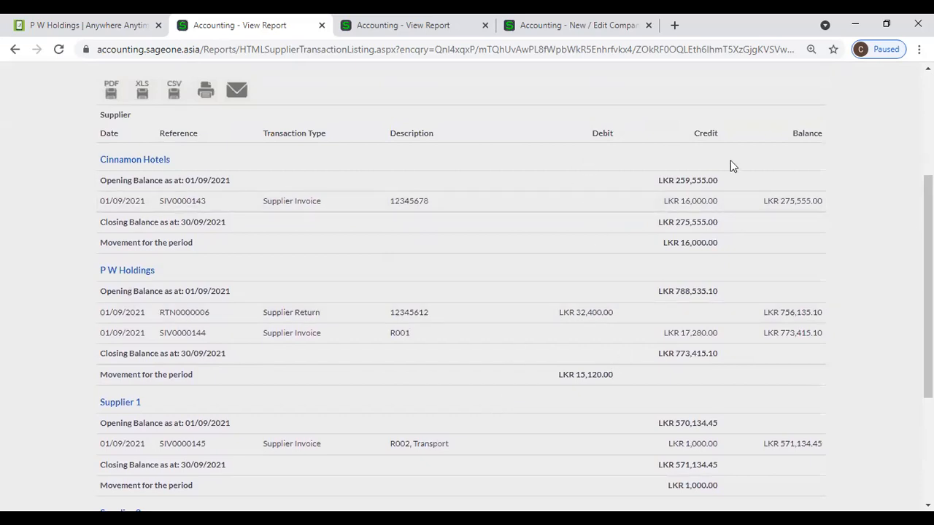
{"action": "scroll", "coordinate": [807, 258], "scroll_direction": "down", "scroll_amount": 3}
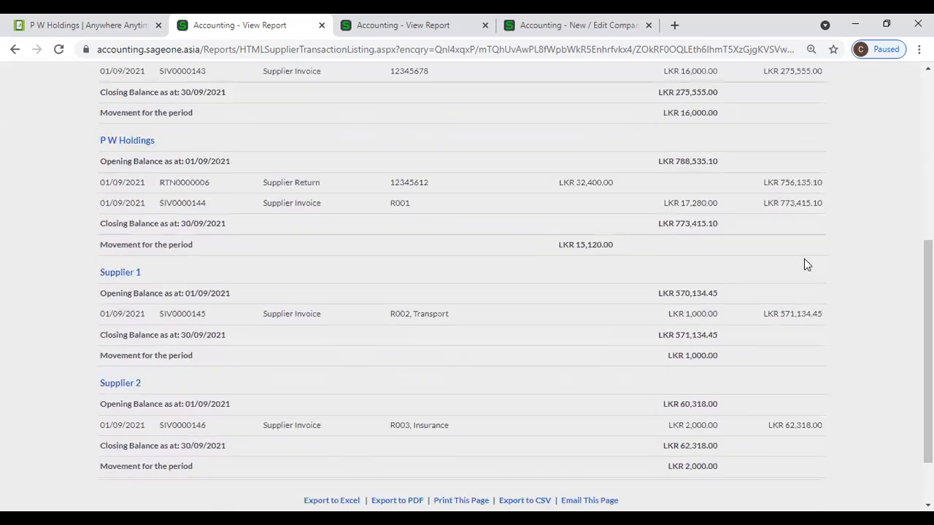
{"action": "scroll", "coordinate": [804, 259], "scroll_direction": "up", "scroll_amount": 5}
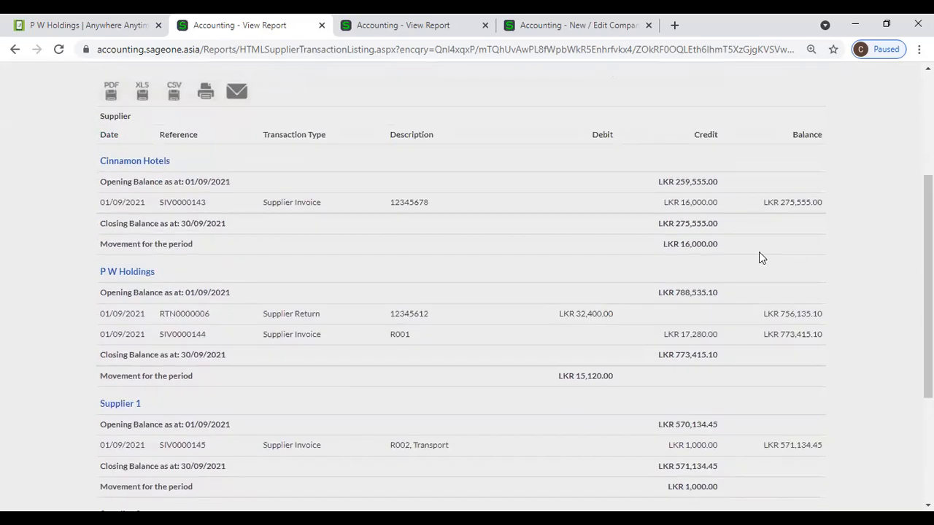
Step: Turn off displaying transactions in the supplier's currency, refresh the Supplier Transactions Report and review it down to the grand total
{"action": "left_click", "coordinate": [733, 172]}
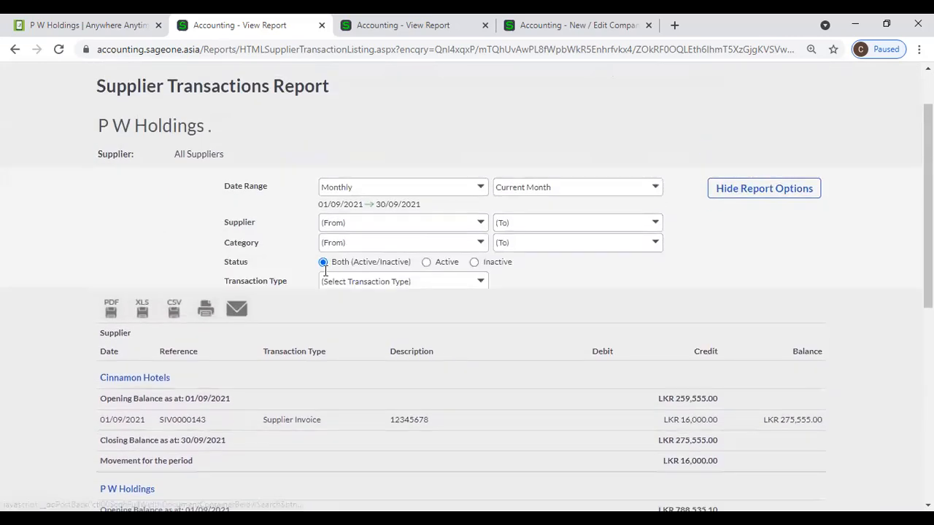
{"action": "left_click", "coordinate": [323, 279]}
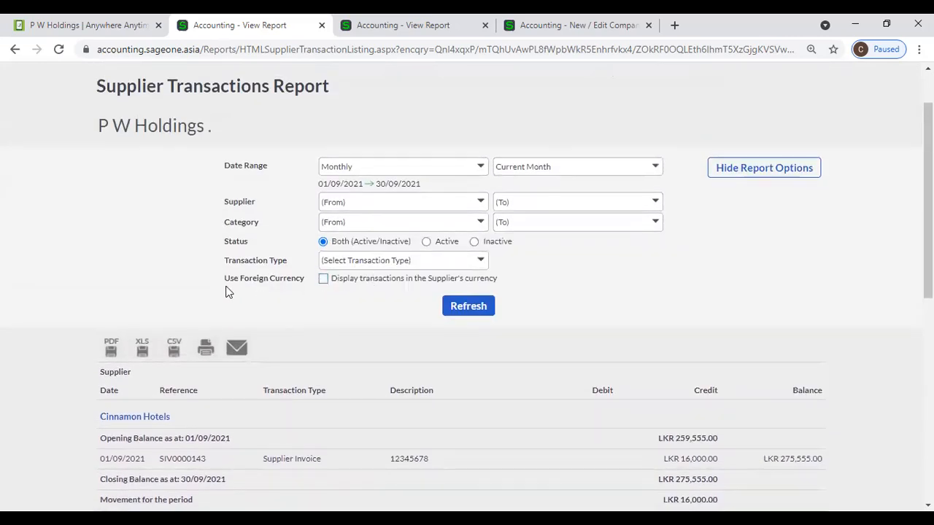
{"action": "left_click", "coordinate": [450, 307]}
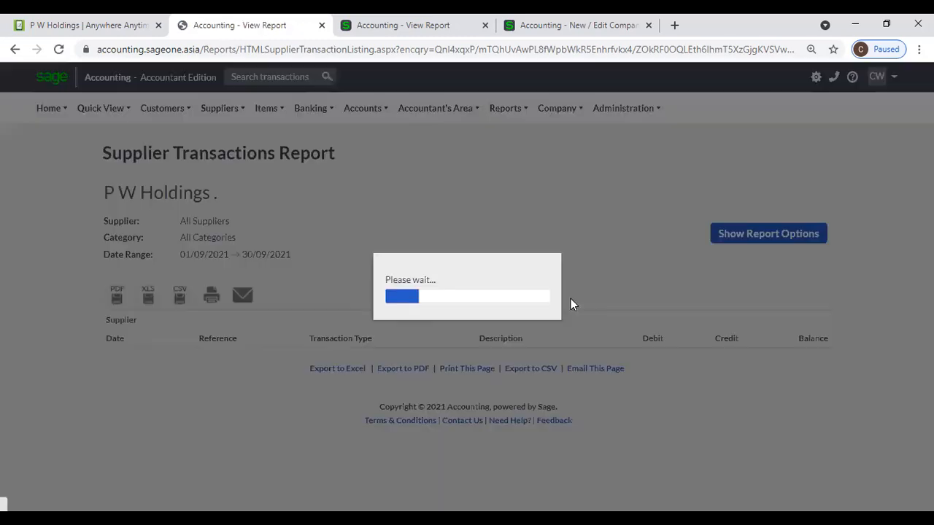
{"action": "scroll", "coordinate": [571, 305], "scroll_direction": "down", "scroll_amount": 3}
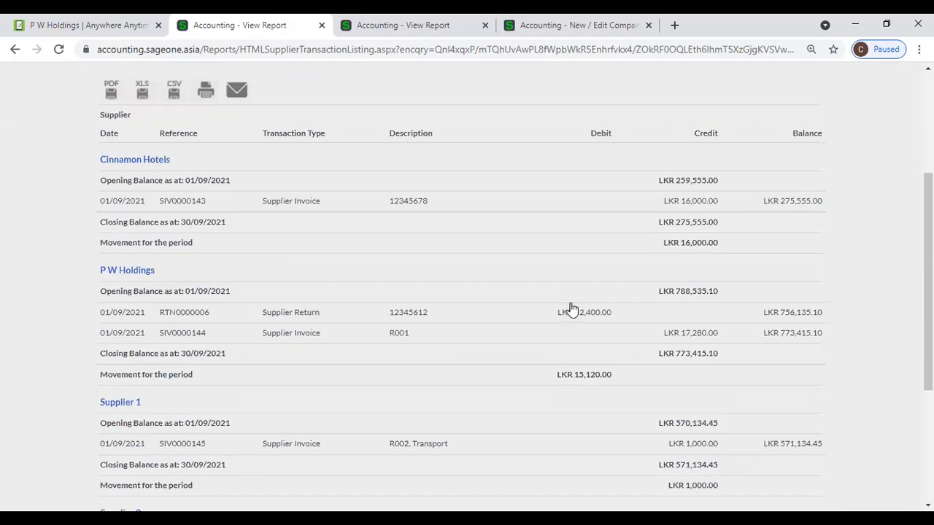
{"action": "scroll", "coordinate": [571, 306], "scroll_direction": "down", "scroll_amount": 2}
{"action": "scroll", "coordinate": [571, 308], "scroll_direction": "down", "scroll_amount": 2}
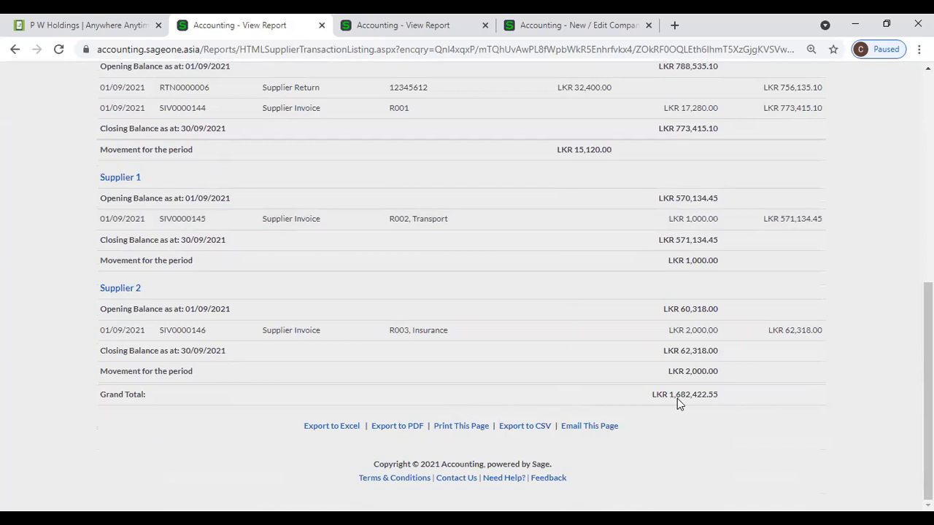
{"action": "scroll", "coordinate": [677, 398], "scroll_direction": "up", "scroll_amount": 6}
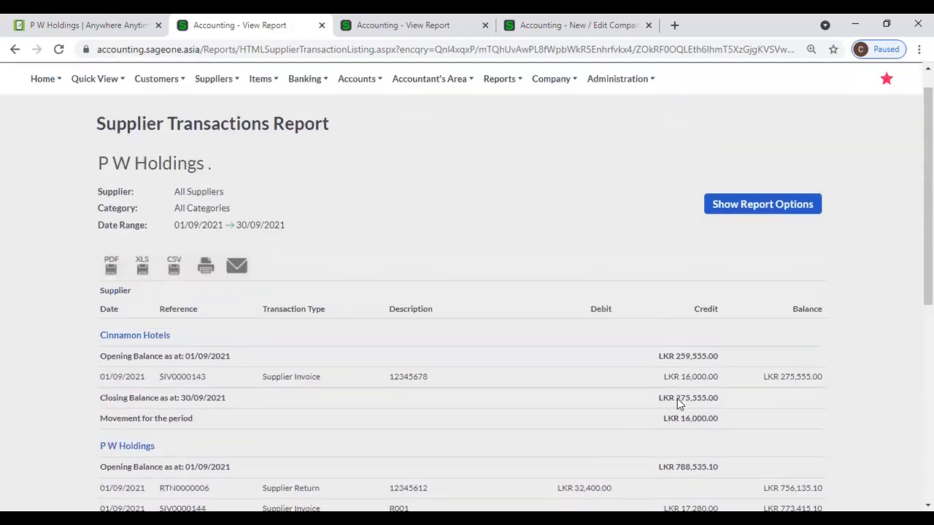
Step: Regenerate the Supplier Transactions Report for the current quarter with transactions displayed in the supplier's currency
{"action": "left_click", "coordinate": [714, 215]}
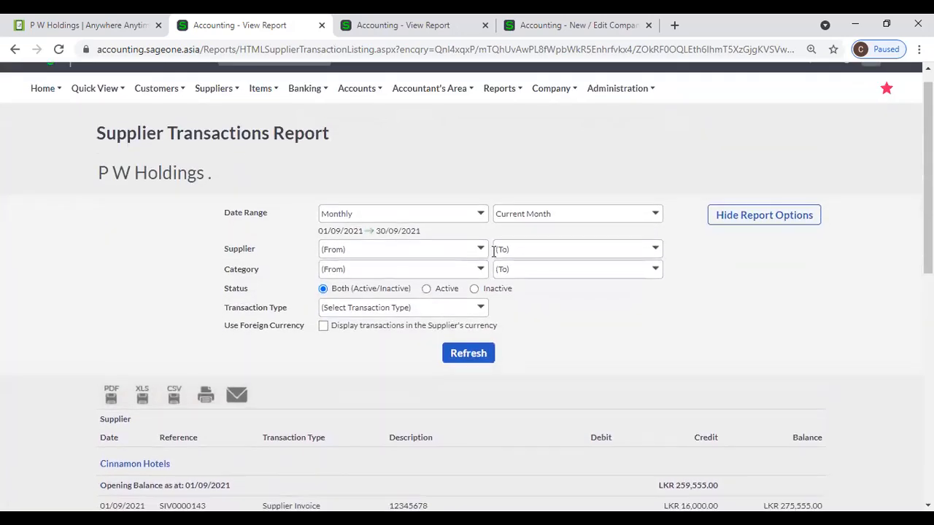
{"action": "left_click", "coordinate": [482, 216]}
{"action": "left_click", "coordinate": [455, 245]}
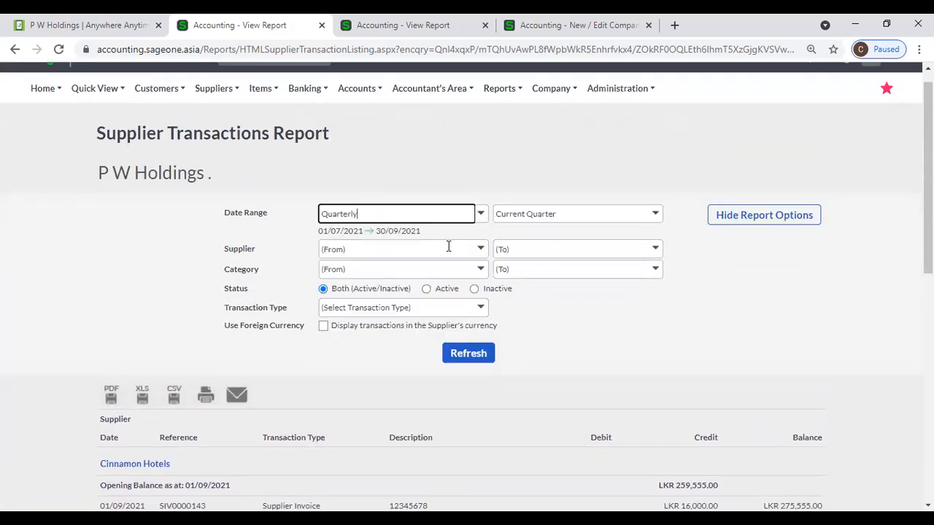
{"action": "left_click", "coordinate": [323, 326]}
{"action": "left_click", "coordinate": [469, 356]}
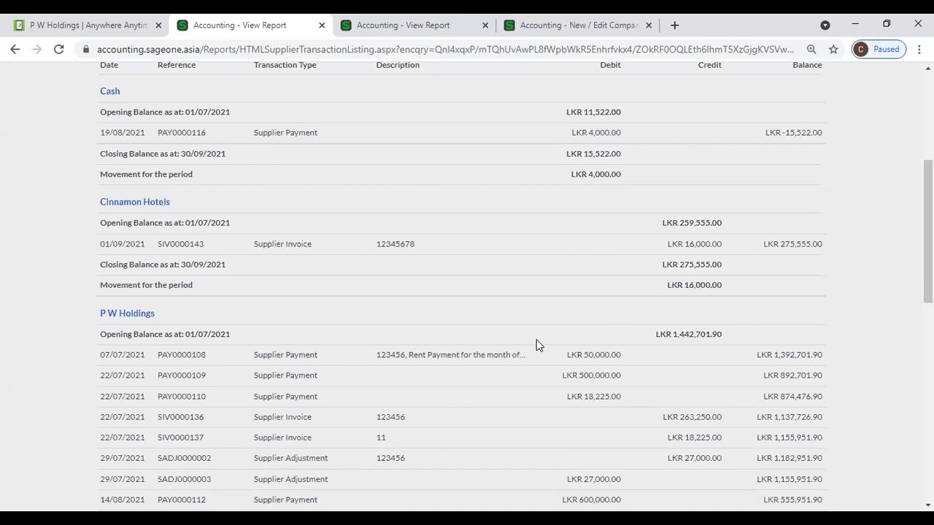
Step: Review the quarterly transactions, opening and closing balances and period movement of each supplier in the report
{"action": "scroll", "coordinate": [536, 339], "scroll_direction": "down", "scroll_amount": 3}
{"action": "scroll", "coordinate": [536, 339], "scroll_direction": "down", "scroll_amount": 6}
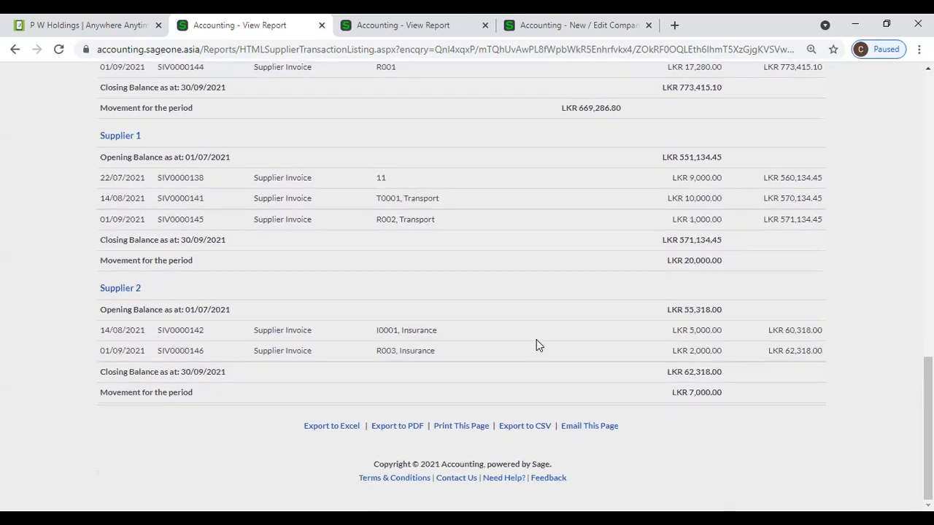
{"action": "scroll", "coordinate": [536, 339], "scroll_direction": "up", "scroll_amount": 8}
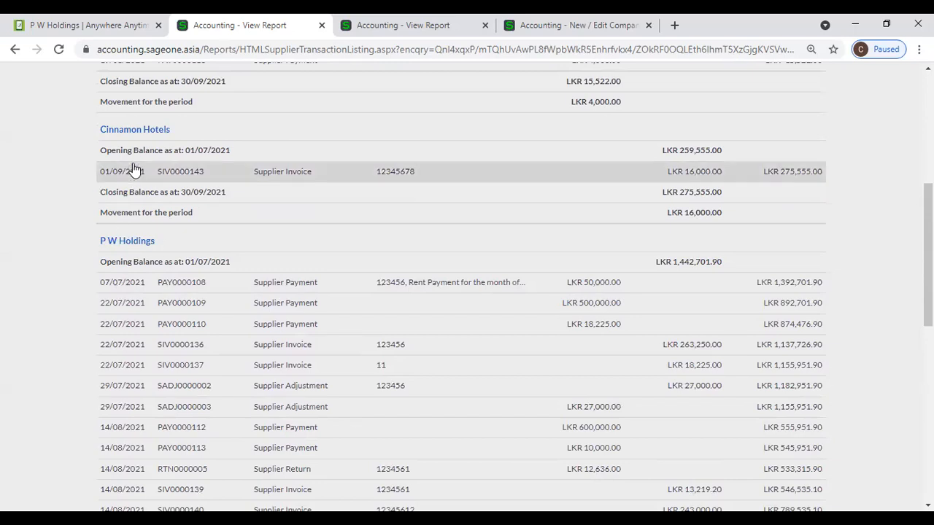
{"action": "scroll", "coordinate": [135, 219], "scroll_direction": "up", "scroll_amount": 1}
{"action": "scroll", "coordinate": [138, 339], "scroll_direction": "down", "scroll_amount": 1}
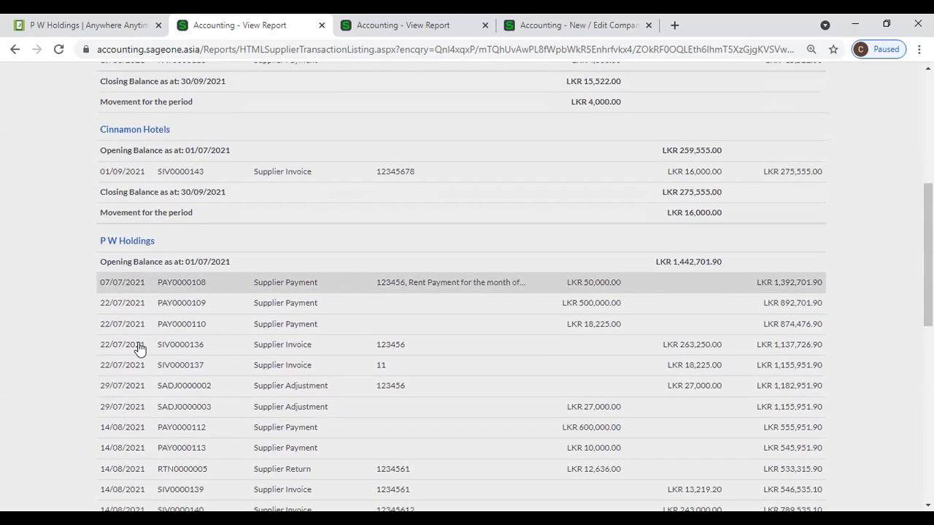
{"action": "scroll", "coordinate": [139, 349], "scroll_direction": "down", "scroll_amount": 4}
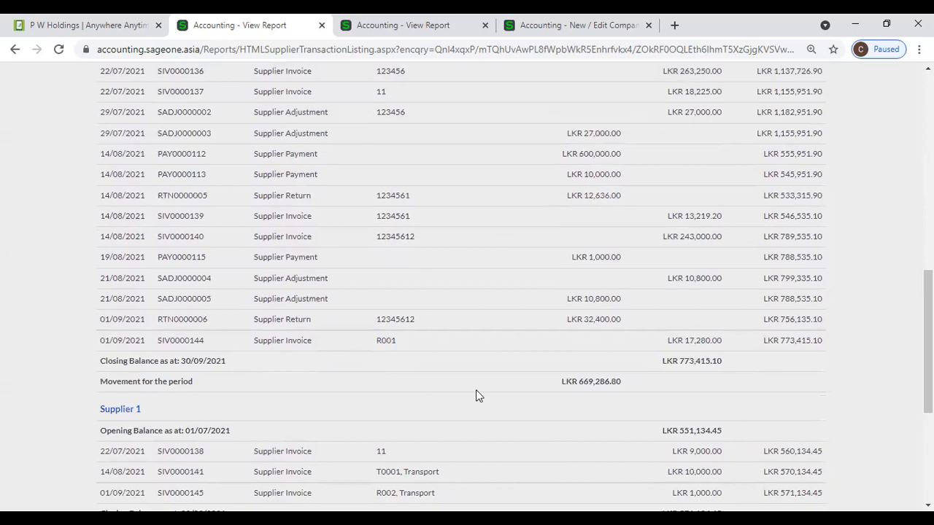
{"action": "scroll", "coordinate": [436, 359], "scroll_direction": "up", "scroll_amount": 9}
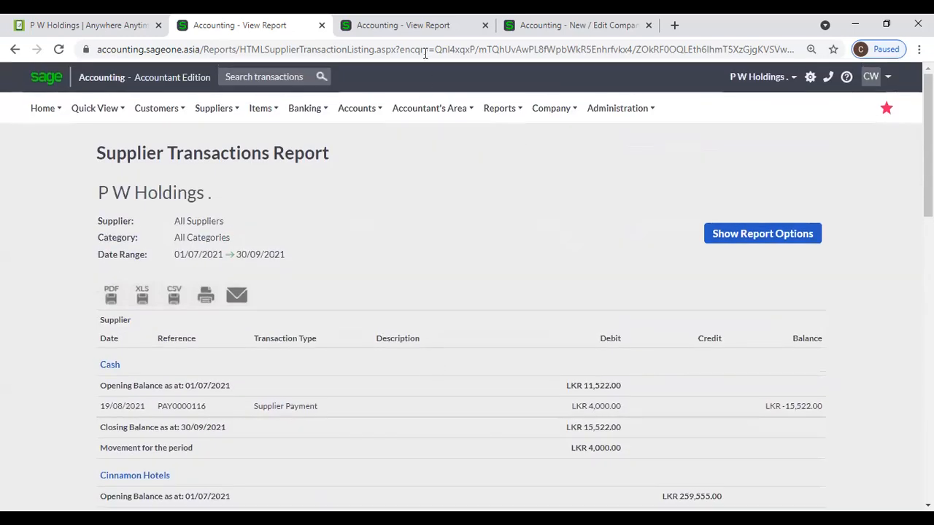
Step: Open the Supplier Purchase Orders report and set its date range to Quarterly, Current Quarter
{"action": "mouse_move", "coordinate": [215, 109]}
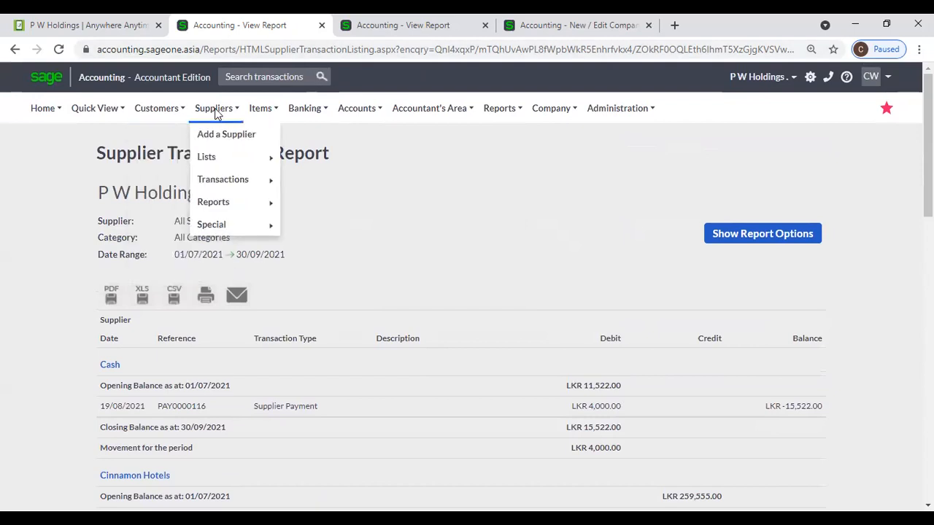
{"action": "mouse_move", "coordinate": [219, 202]}
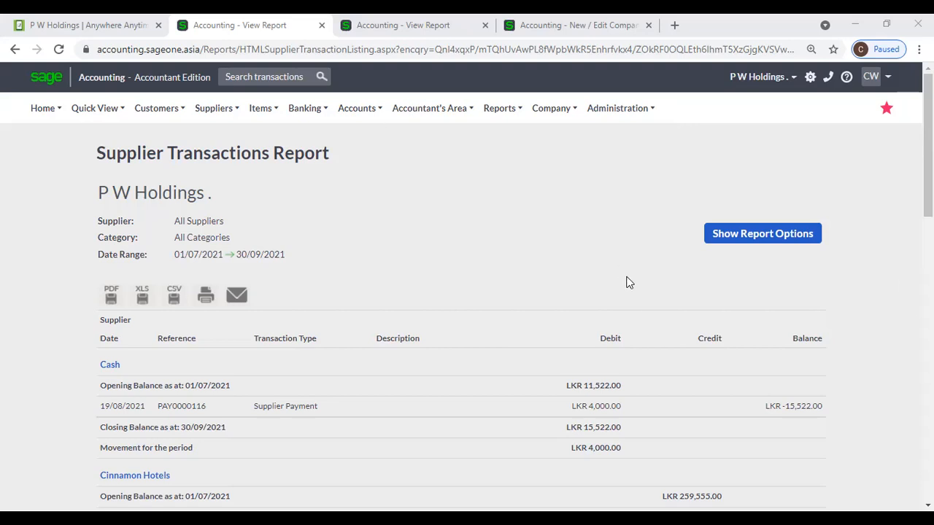
{"action": "scroll", "coordinate": [617, 283], "scroll_direction": "down", "scroll_amount": 1}
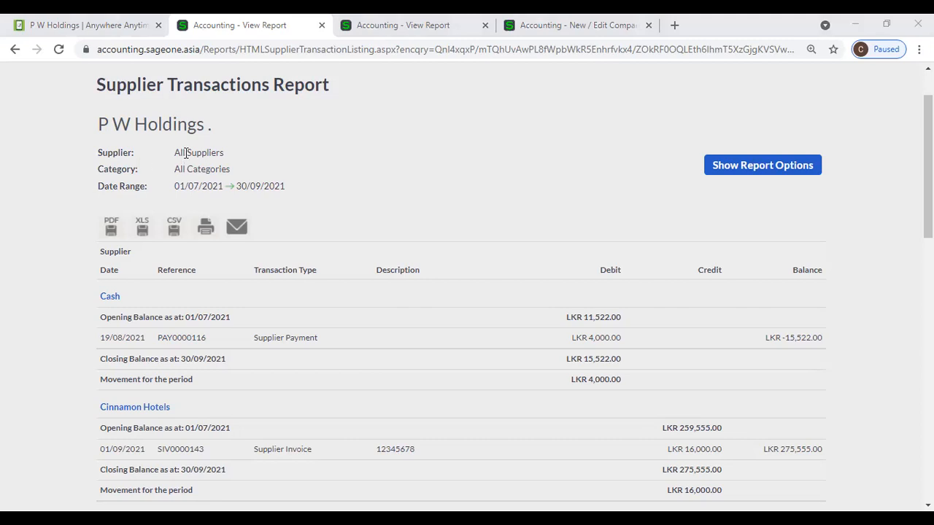
{"action": "scroll", "coordinate": [186, 152], "scroll_direction": "up", "scroll_amount": 1}
{"action": "mouse_move", "coordinate": [228, 118]}
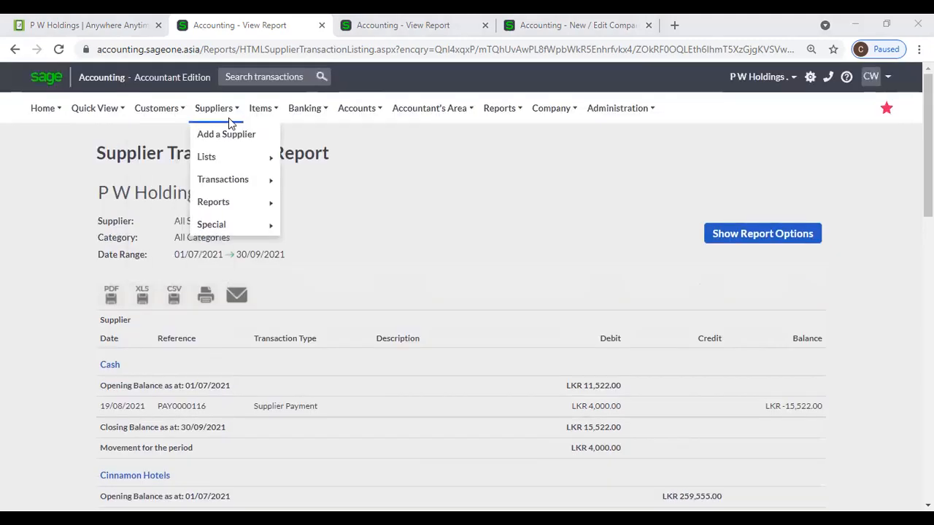
{"action": "mouse_move", "coordinate": [230, 198]}
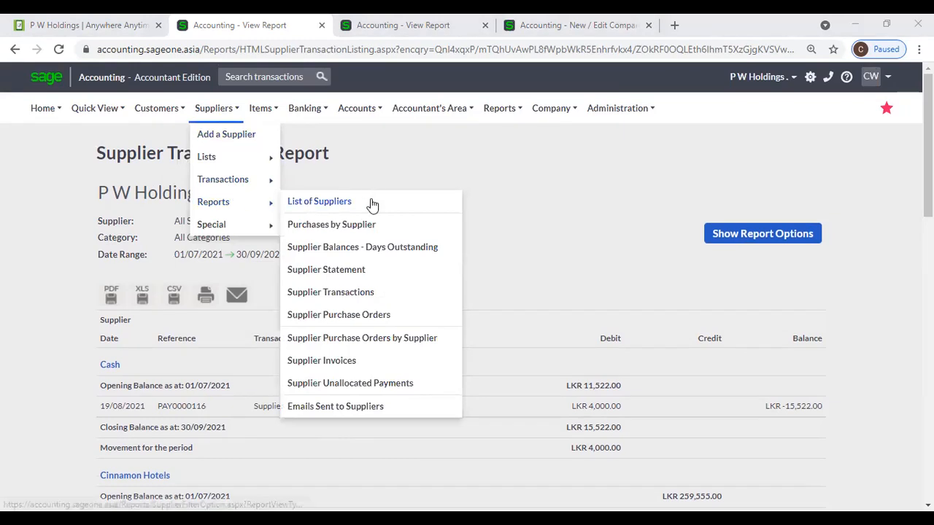
{"action": "left_click", "coordinate": [381, 315]}
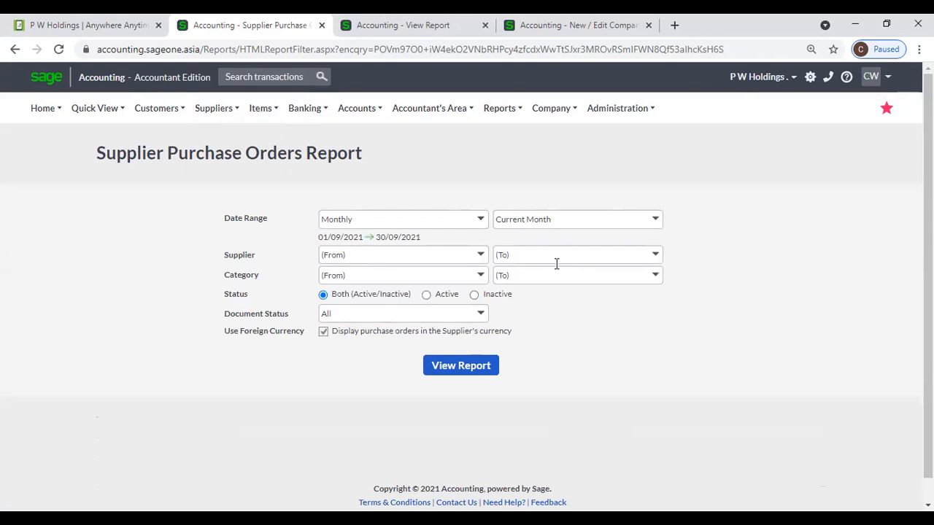
{"action": "left_click", "coordinate": [482, 221]}
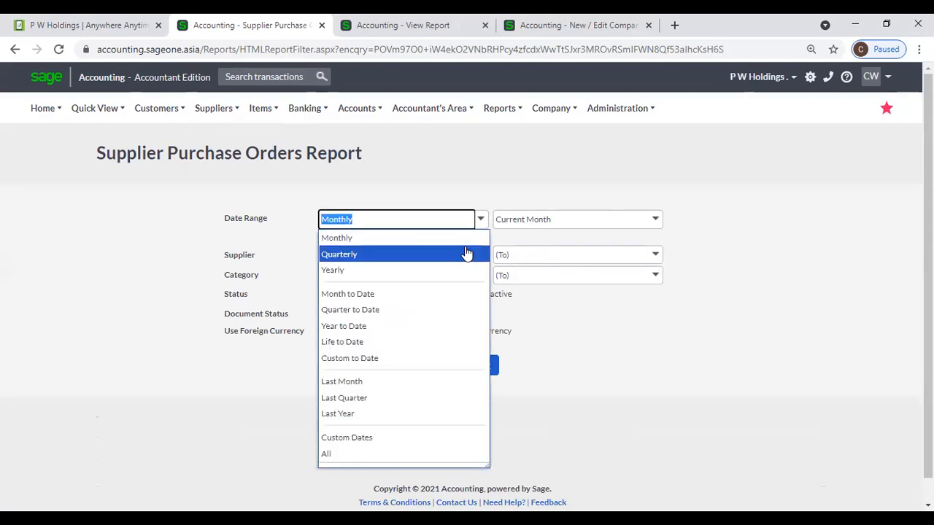
{"action": "left_click", "coordinate": [467, 254]}
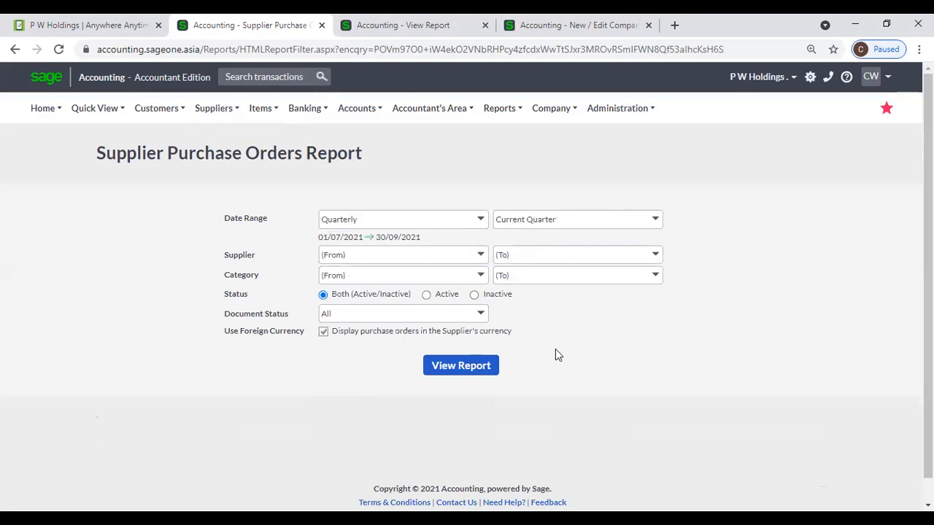
Step: Examine the supplier, category and document status choices and generate the Supplier Purchase Orders Report for all suppliers and document statuses
{"action": "left_click", "coordinate": [481, 255]}
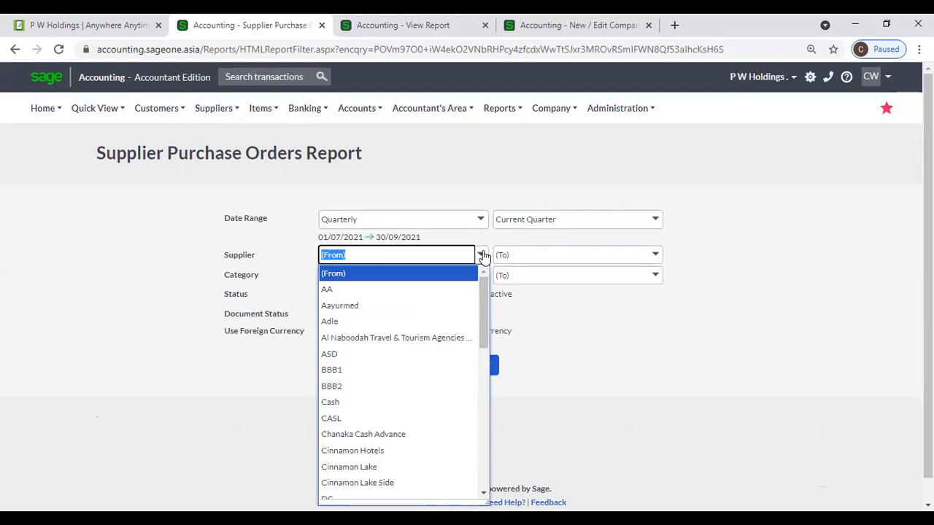
{"action": "left_click", "coordinate": [524, 331]}
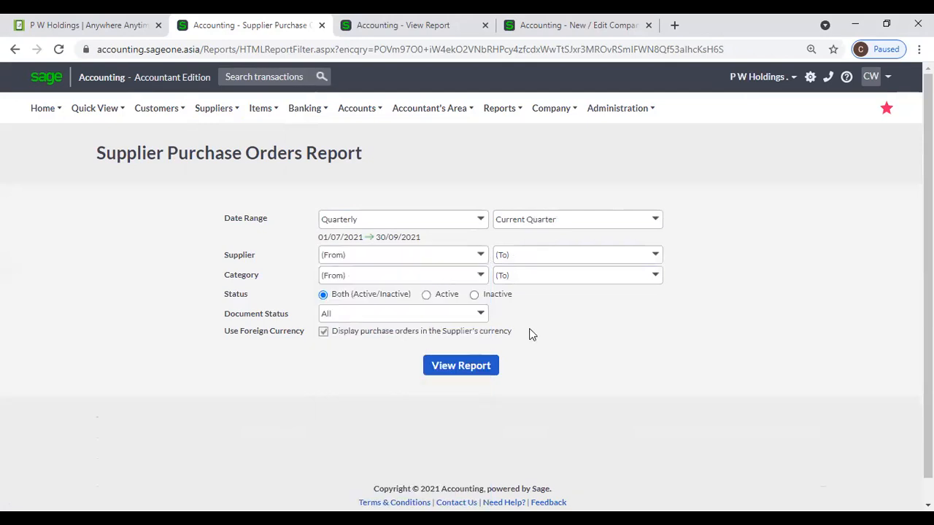
{"action": "left_click", "coordinate": [486, 280]}
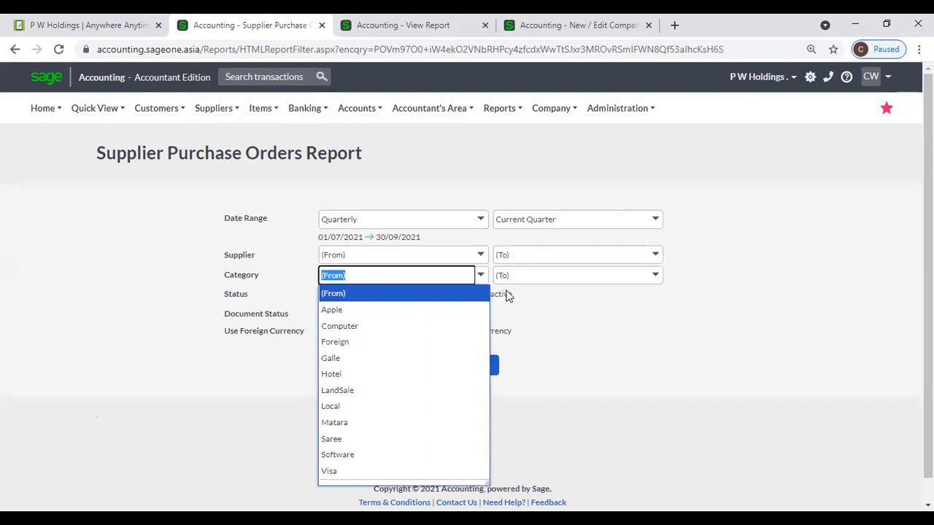
{"action": "left_click", "coordinate": [565, 342]}
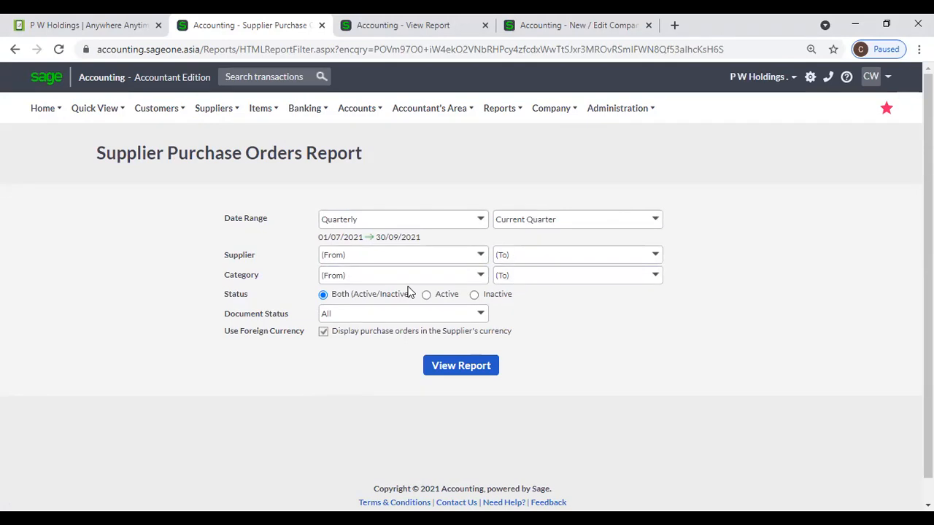
{"action": "left_click", "coordinate": [481, 315]}
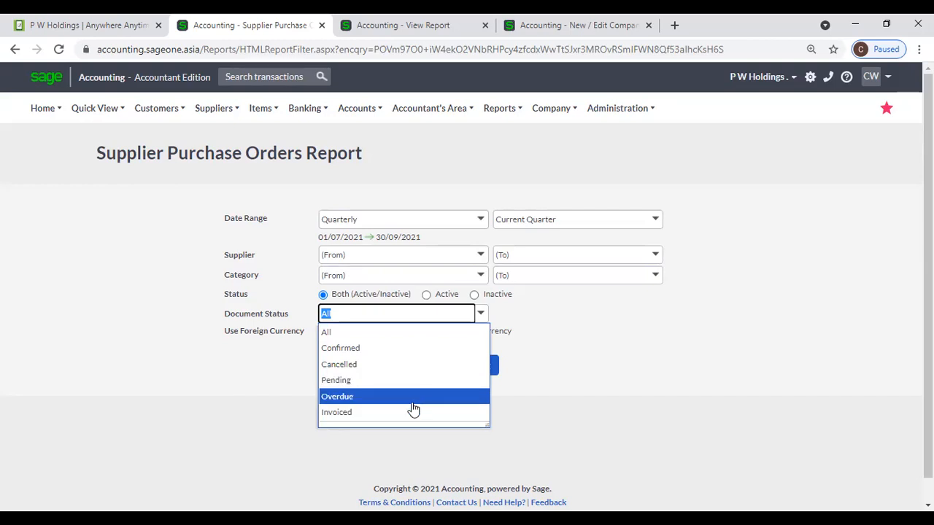
{"action": "double_click", "coordinate": [527, 407]}
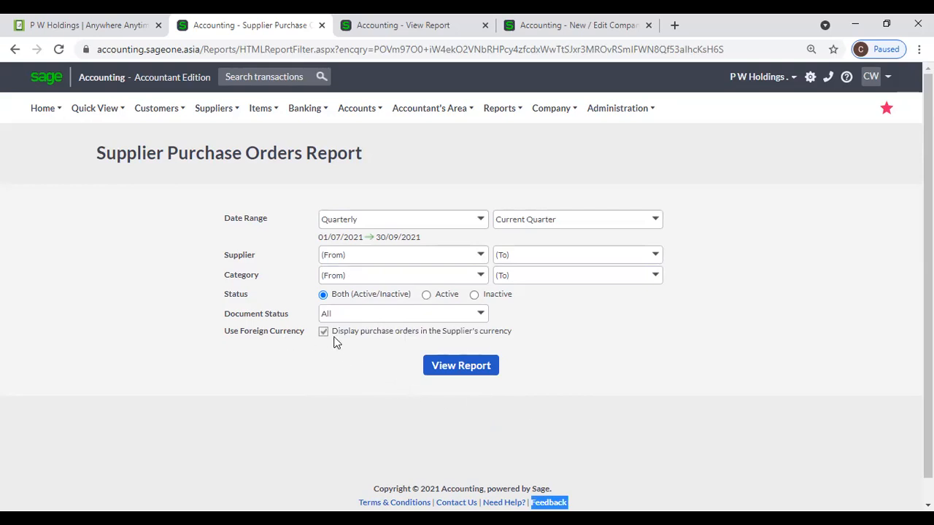
{"action": "left_click", "coordinate": [443, 374]}
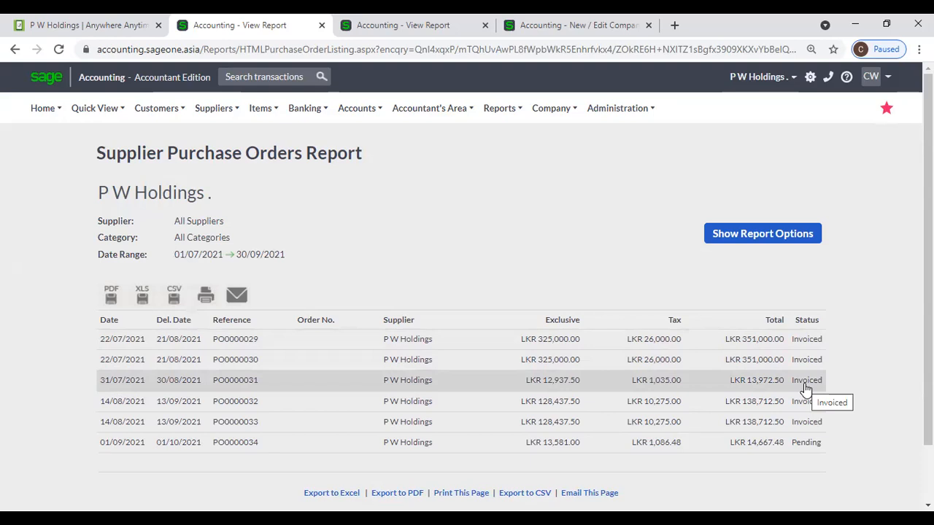
Step: Regenerate the Supplier Purchase Orders Report with a Yearly date range for the current year and review the order statuses
{"action": "left_click", "coordinate": [758, 240]}
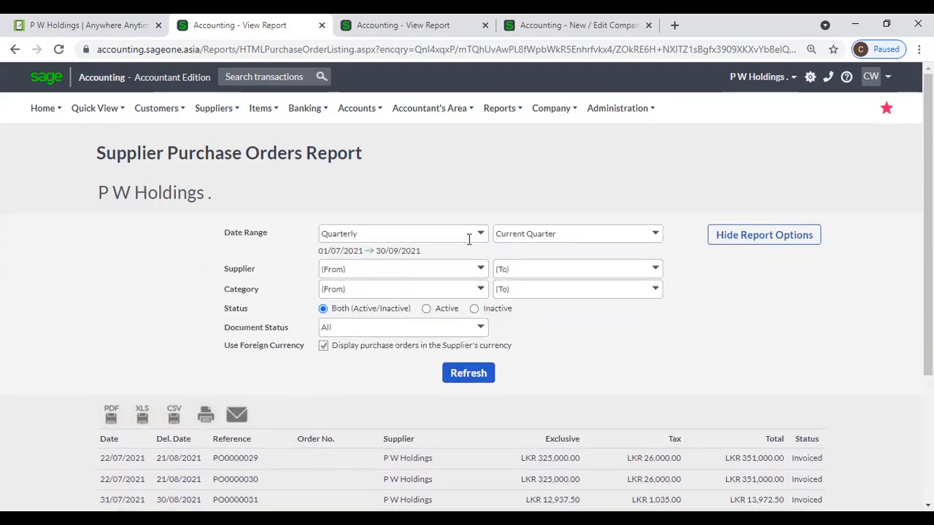
{"action": "left_click", "coordinate": [472, 237]}
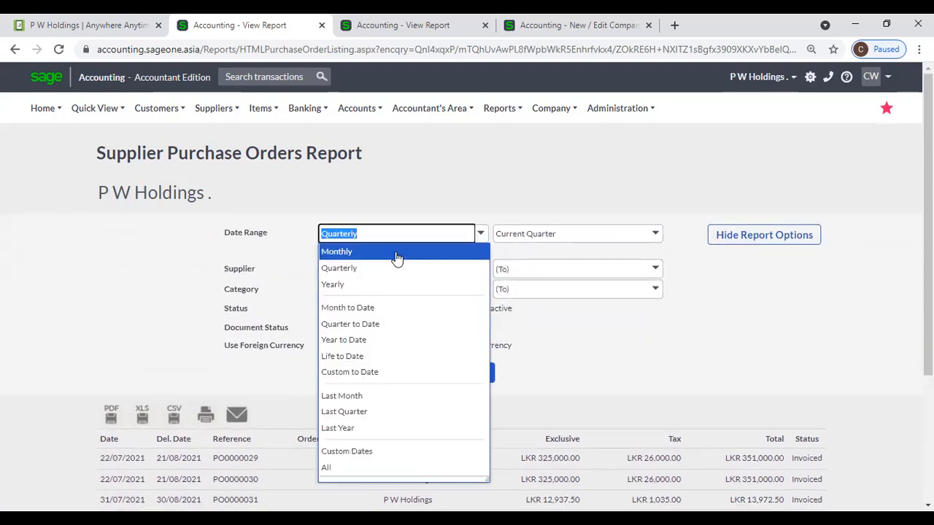
{"action": "left_click", "coordinate": [367, 285]}
{"action": "left_click", "coordinate": [456, 380]}
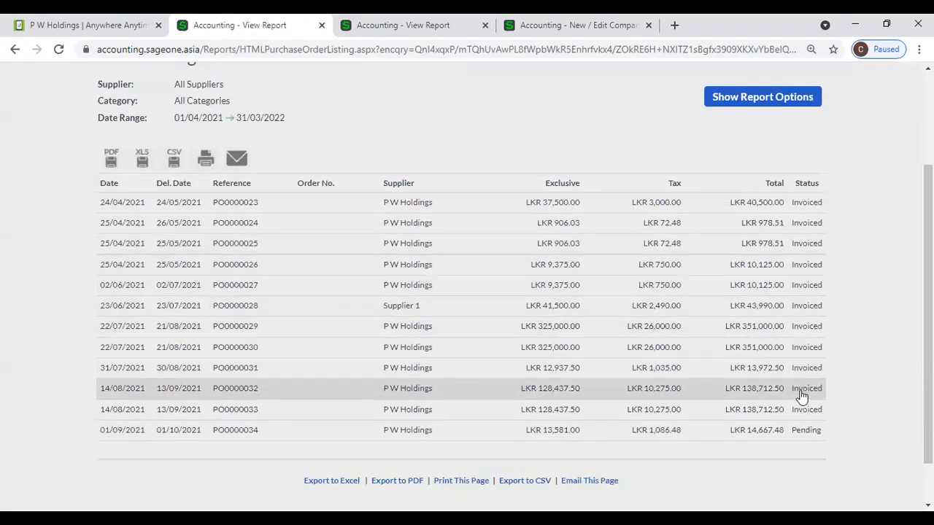
{"action": "scroll", "coordinate": [759, 365], "scroll_direction": "up", "scroll_amount": 2}
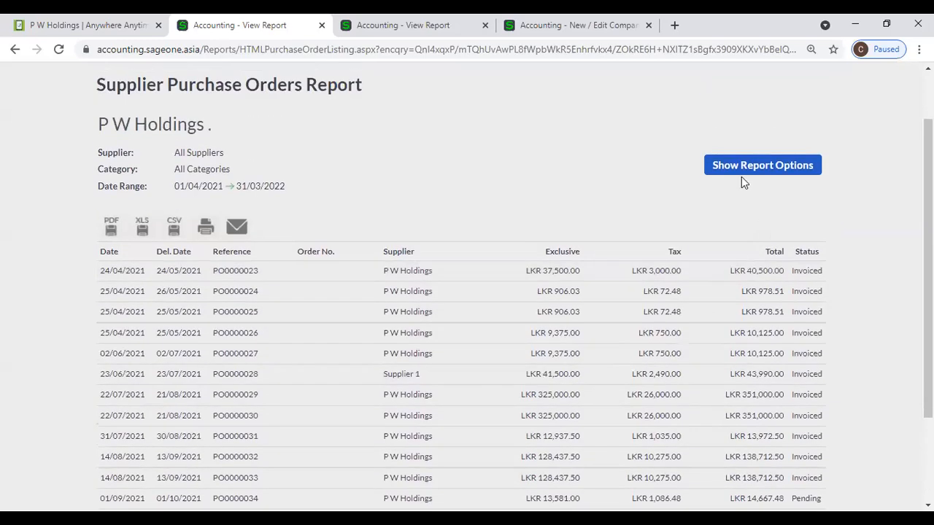
Step: Regenerate the Supplier Purchase Orders Report with document status Pending and the date range All
{"action": "left_click", "coordinate": [741, 172]}
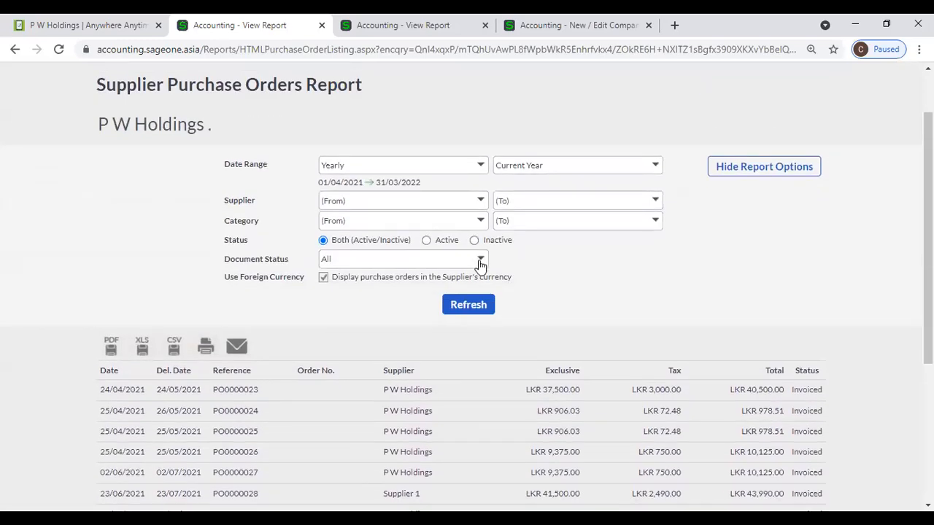
{"action": "left_click", "coordinate": [481, 261]}
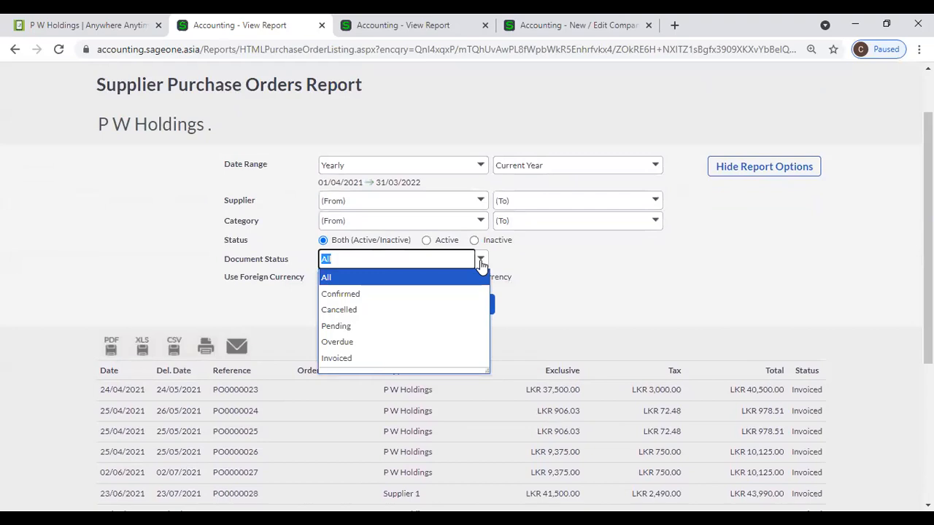
{"action": "left_click", "coordinate": [391, 328]}
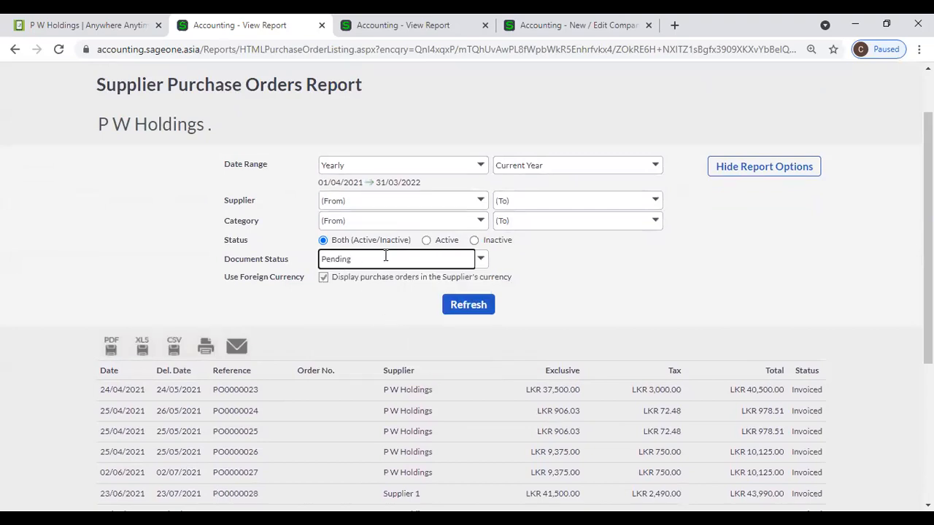
{"action": "left_click", "coordinate": [479, 170]}
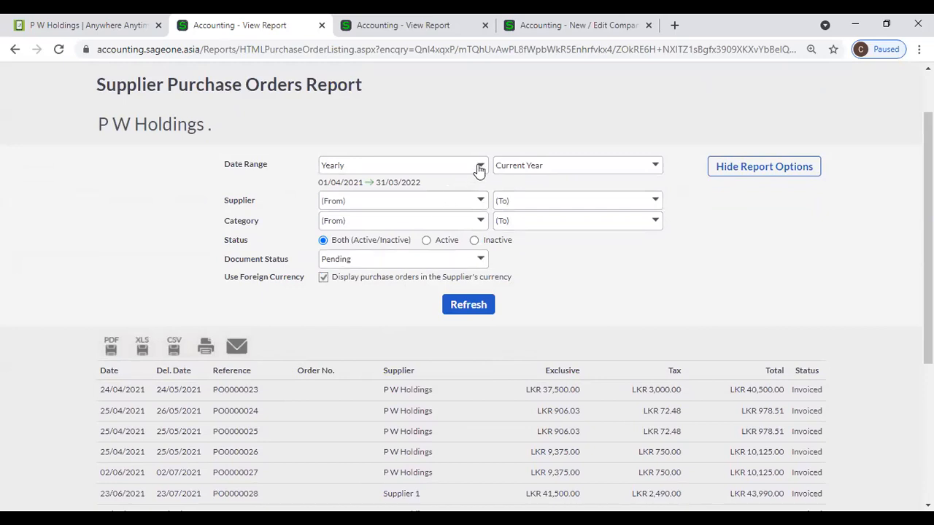
{"action": "left_click", "coordinate": [380, 401]}
{"action": "left_click", "coordinate": [471, 314]}
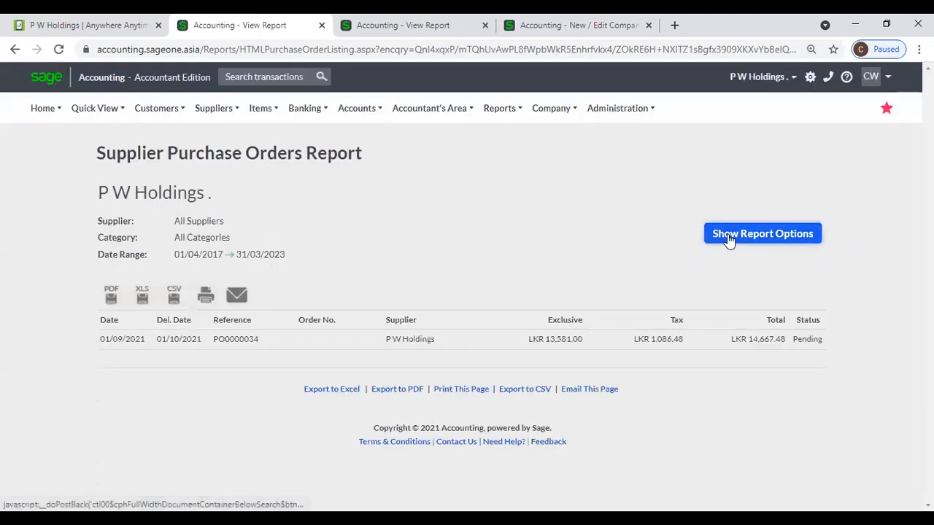
Step: Check the document status choices and refresh the report for Pending purchase orders again
{"action": "left_click", "coordinate": [729, 238]}
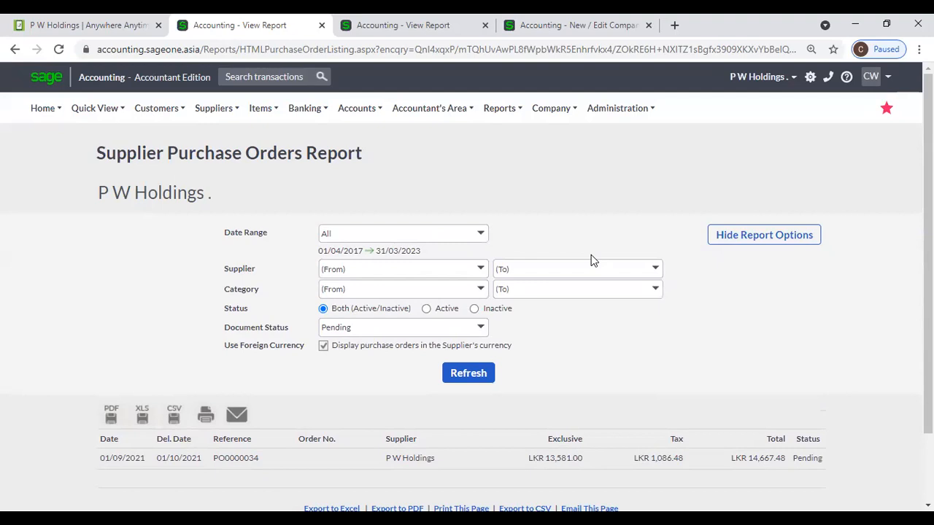
{"action": "left_click", "coordinate": [487, 330]}
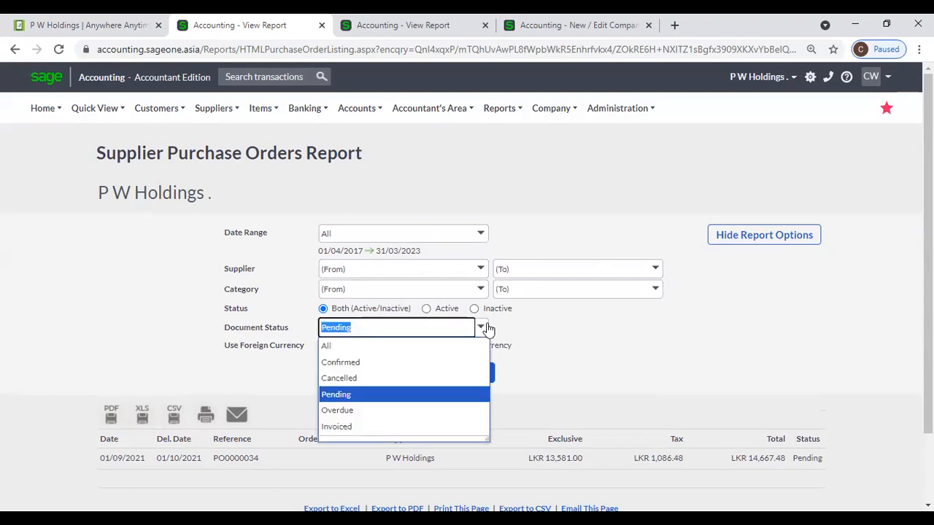
{"action": "left_click", "coordinate": [467, 397]}
{"action": "left_click", "coordinate": [466, 378]}
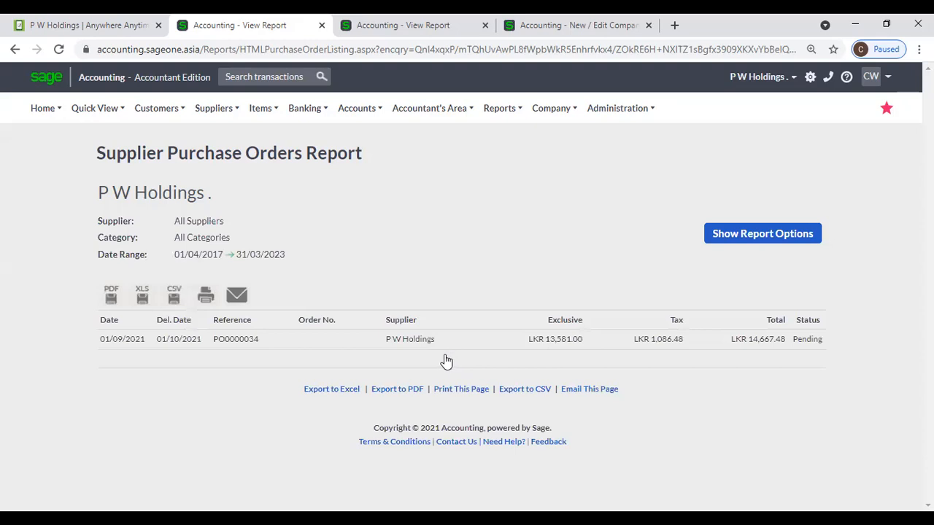
Step: Regenerate the report with document status All and look through the purchase orders across all dates
{"action": "left_click", "coordinate": [775, 242]}
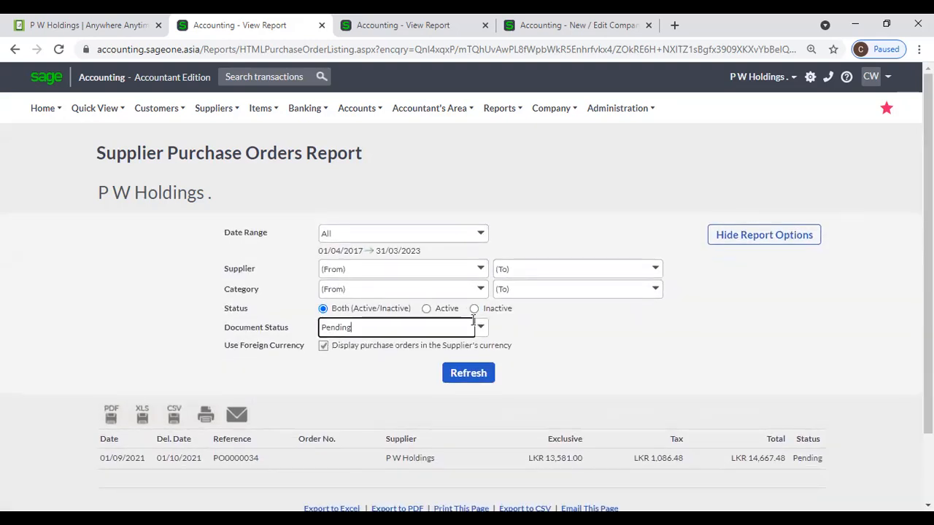
{"action": "left_click", "coordinate": [481, 326]}
{"action": "left_click", "coordinate": [402, 349]}
{"action": "left_click", "coordinate": [448, 369]}
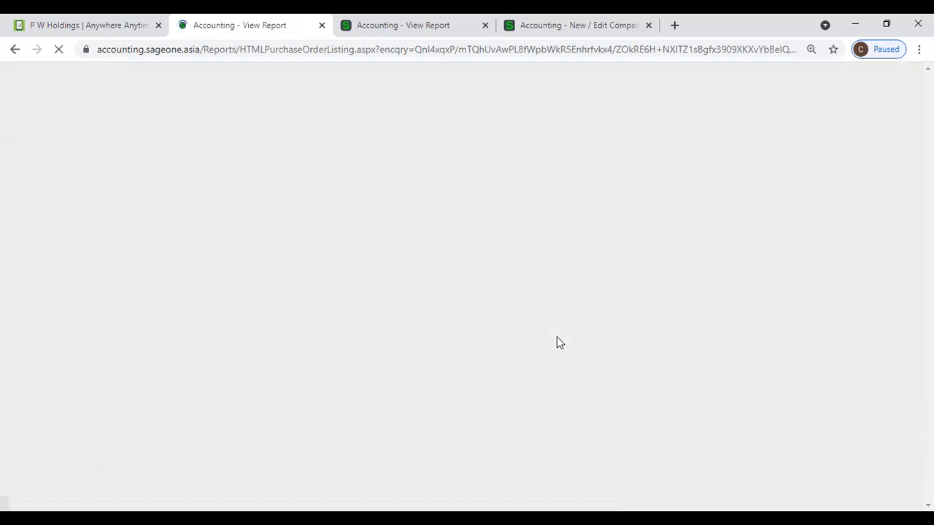
{"action": "scroll", "coordinate": [558, 343], "scroll_direction": "down", "scroll_amount": 2}
{"action": "scroll", "coordinate": [558, 343], "scroll_direction": "down", "scroll_amount": 2}
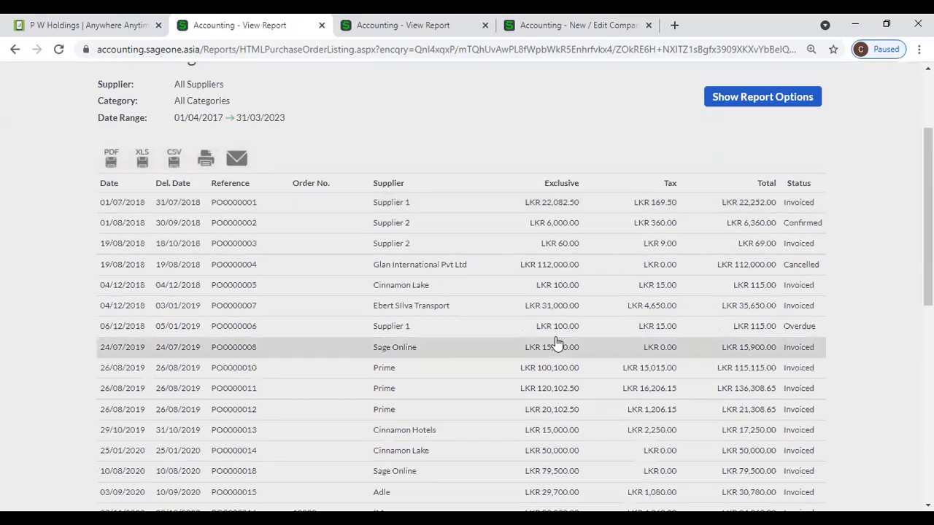
{"action": "scroll", "coordinate": [717, 214], "scroll_direction": "up", "scroll_amount": 4}
Step: Set the report's date range to Yearly, Current Year, refresh it and review the listed orders
{"action": "left_click", "coordinate": [718, 232]}
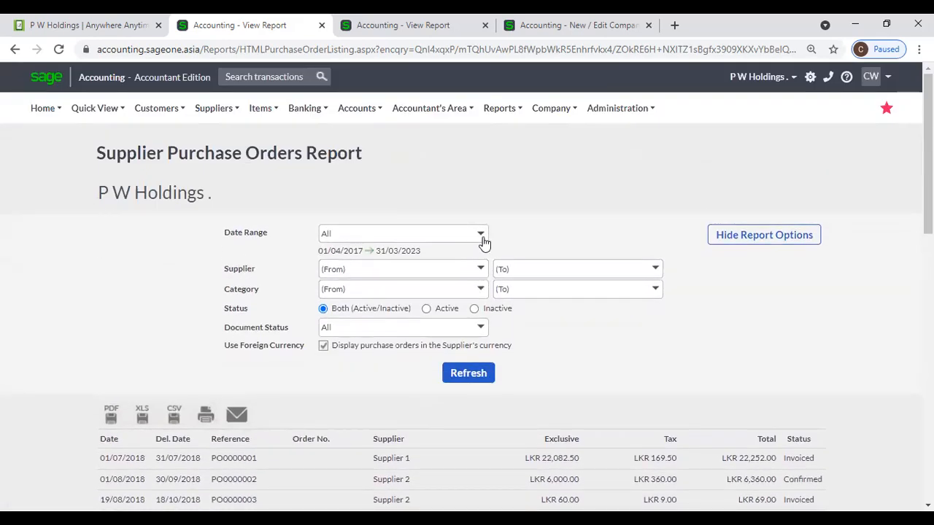
{"action": "left_click", "coordinate": [481, 234]}
{"action": "left_click", "coordinate": [416, 284]}
{"action": "left_click", "coordinate": [488, 373]}
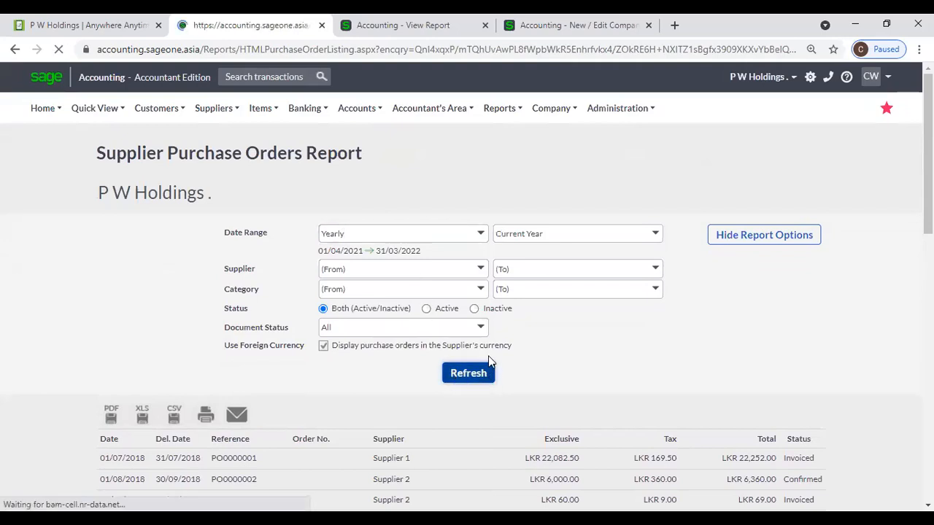
{"action": "scroll", "coordinate": [488, 363], "scroll_direction": "down", "scroll_amount": 3}
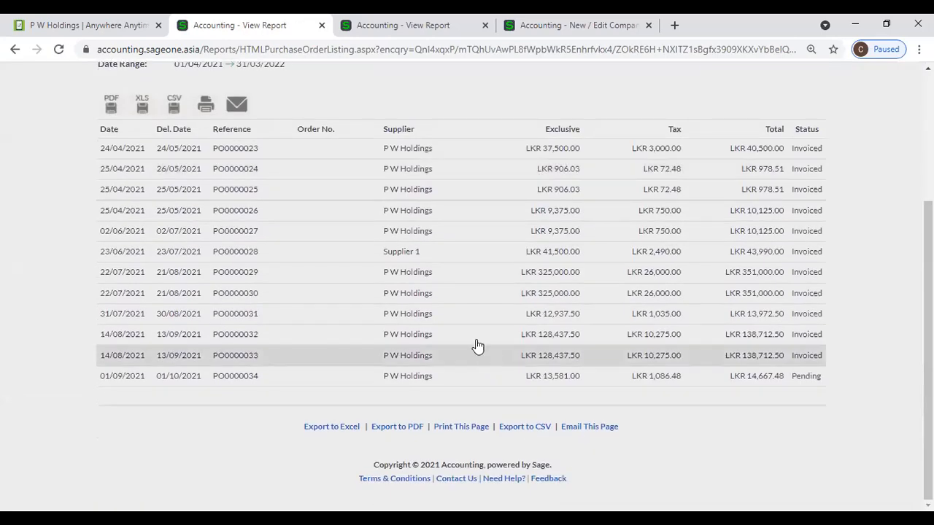
Step: Duplicate the report's browser tab and open the Supplier Purchase Orders by Supplier report options
{"action": "right_click", "coordinate": [286, 25]}
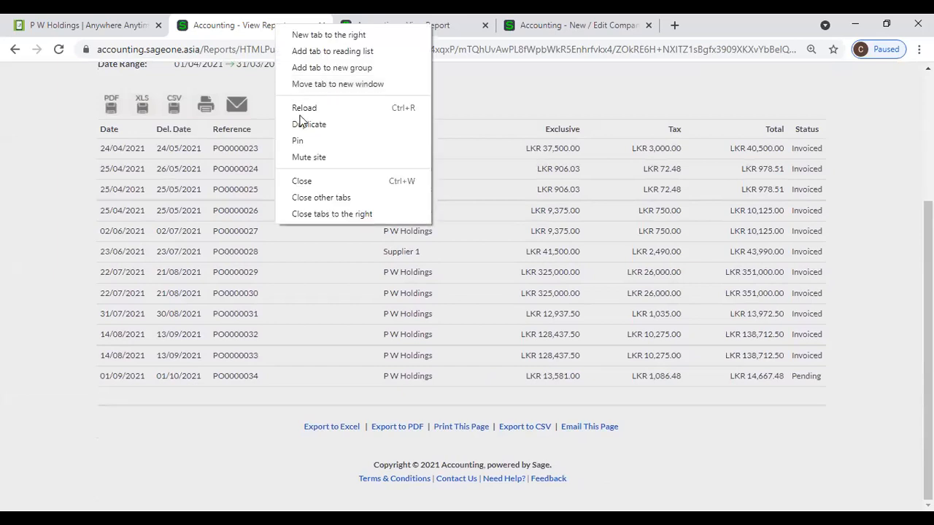
{"action": "left_click", "coordinate": [304, 121]}
{"action": "scroll", "coordinate": [175, 129], "scroll_direction": "up", "scroll_amount": 3}
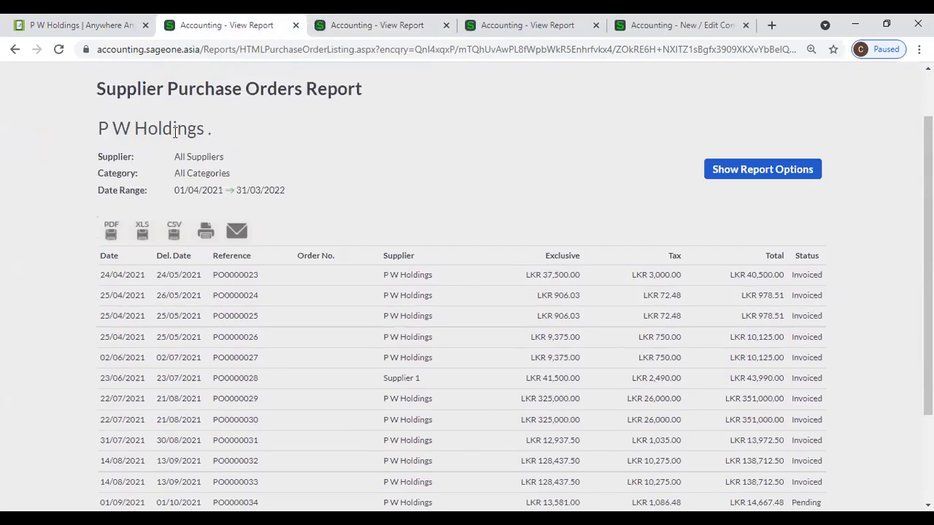
{"action": "mouse_move", "coordinate": [226, 114]}
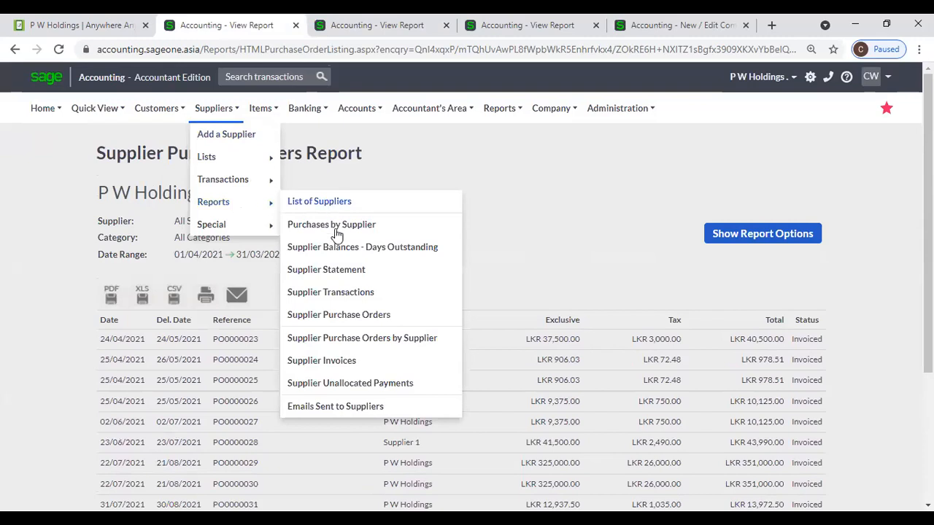
{"action": "left_click", "coordinate": [350, 342]}
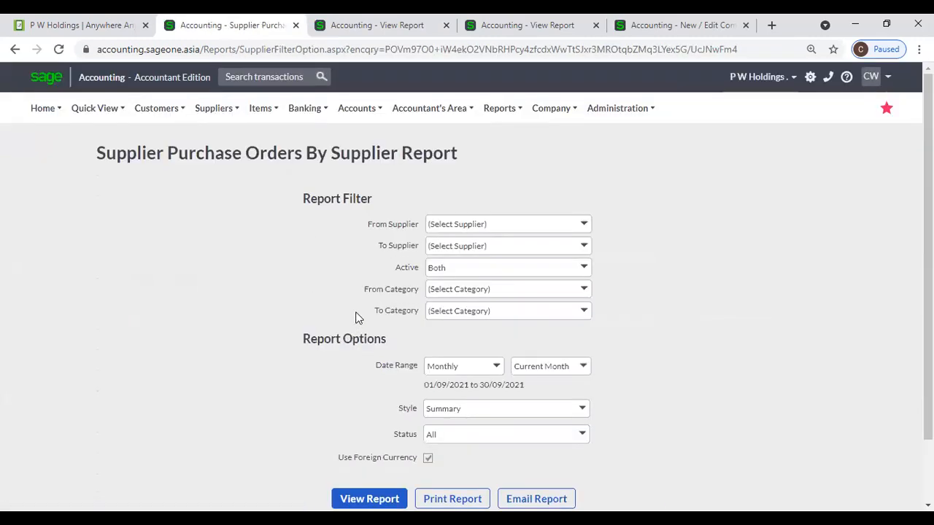
Step: Generate the Supplier Purchase Orders By Supplier Report in Summary style with a Yearly, Current Year date range
{"action": "left_click", "coordinate": [497, 368]}
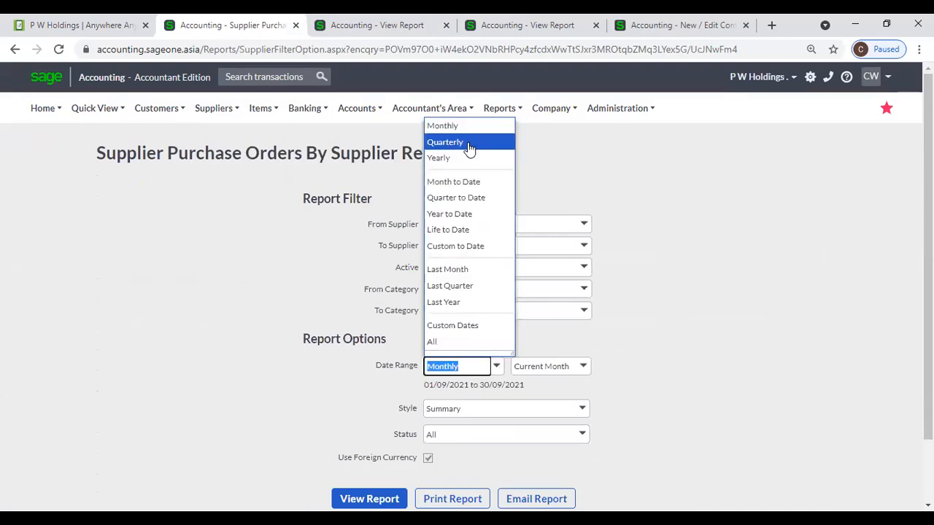
{"action": "left_click", "coordinate": [446, 158]}
{"action": "scroll", "coordinate": [368, 324], "scroll_direction": "down", "scroll_amount": 1}
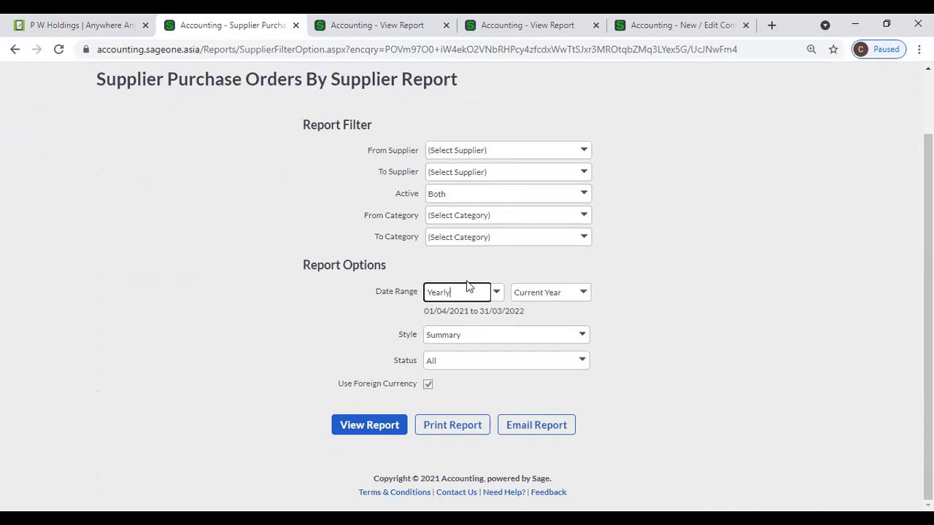
{"action": "left_click", "coordinate": [361, 300]}
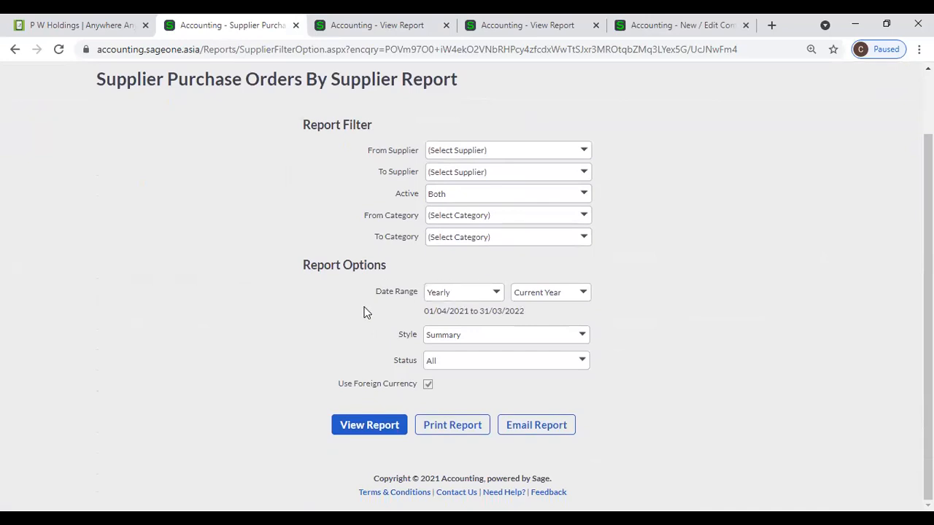
{"action": "left_click", "coordinate": [356, 430]}
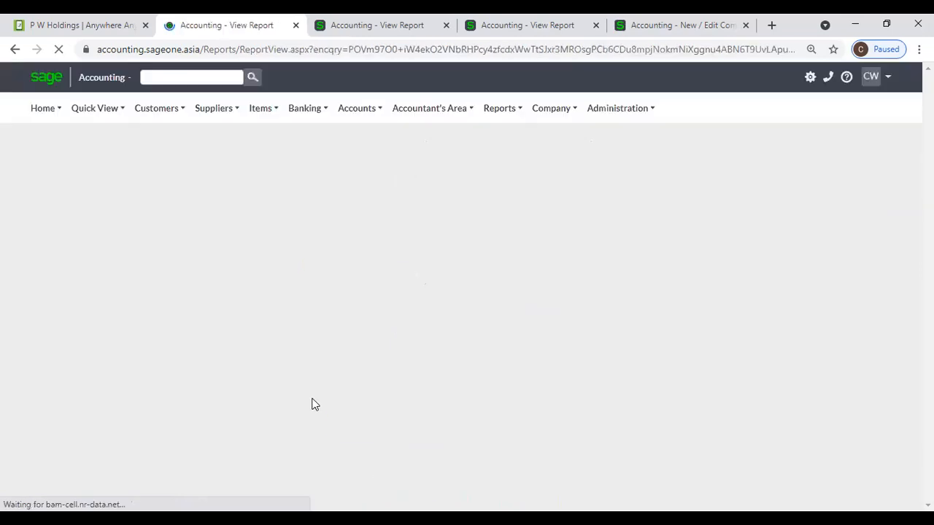
{"action": "scroll", "coordinate": [315, 372], "scroll_direction": "down", "scroll_amount": 2}
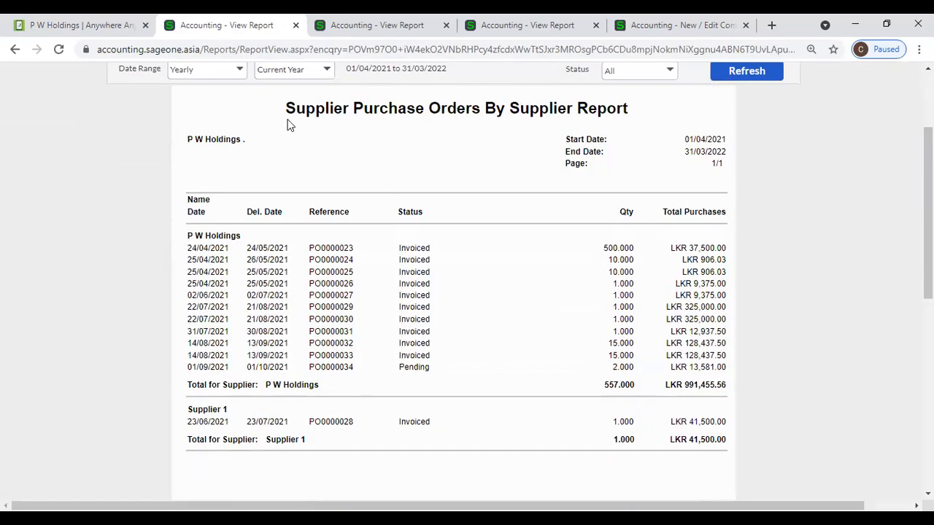
Step: Duplicate the report's browser tab and review the purchase orders and totals grouped under each supplier
{"action": "right_click", "coordinate": [227, 29]}
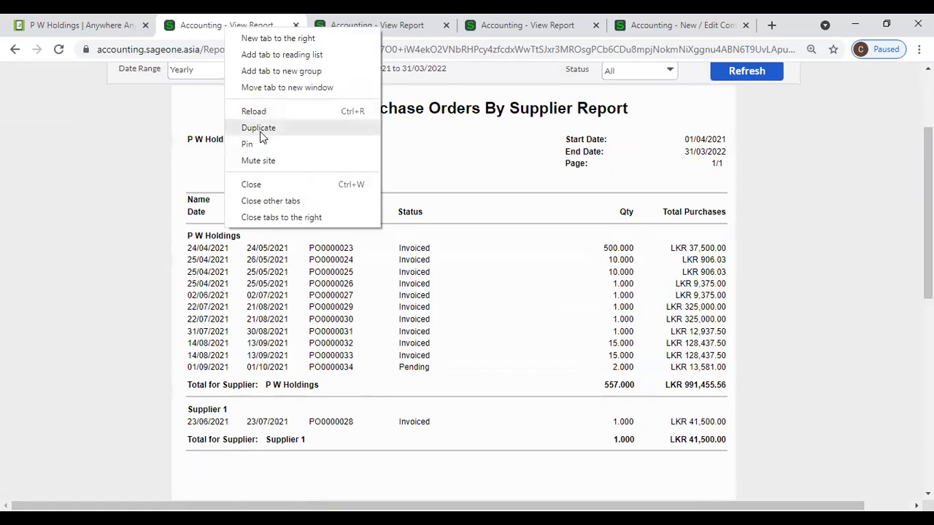
{"action": "left_click", "coordinate": [260, 129]}
{"action": "scroll", "coordinate": [365, 146], "scroll_direction": "up", "scroll_amount": 2}
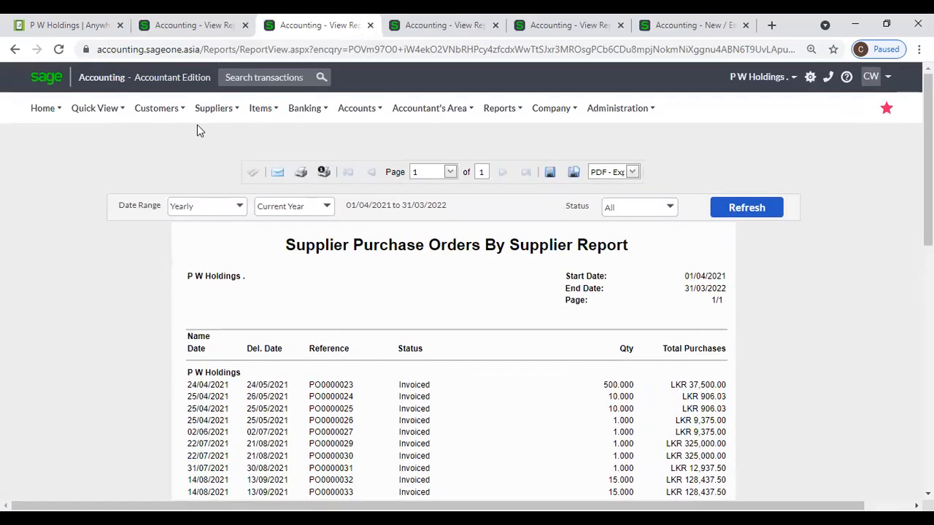
{"action": "mouse_move", "coordinate": [215, 111]}
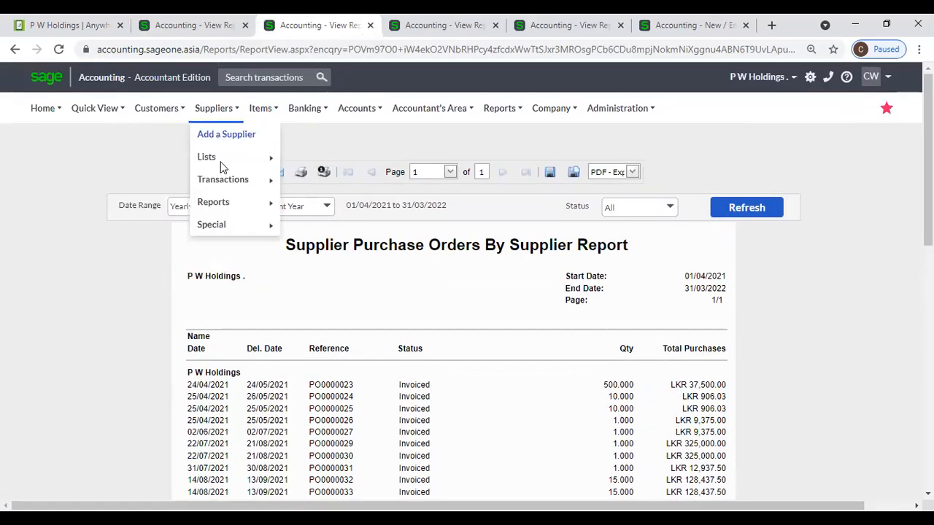
{"action": "mouse_move", "coordinate": [223, 203]}
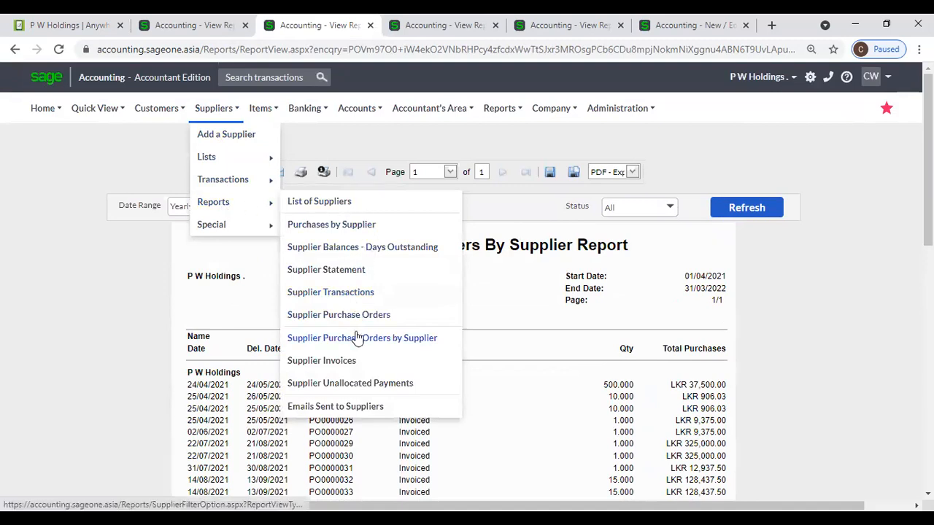
{"action": "scroll", "coordinate": [774, 374], "scroll_direction": "down", "scroll_amount": 1}
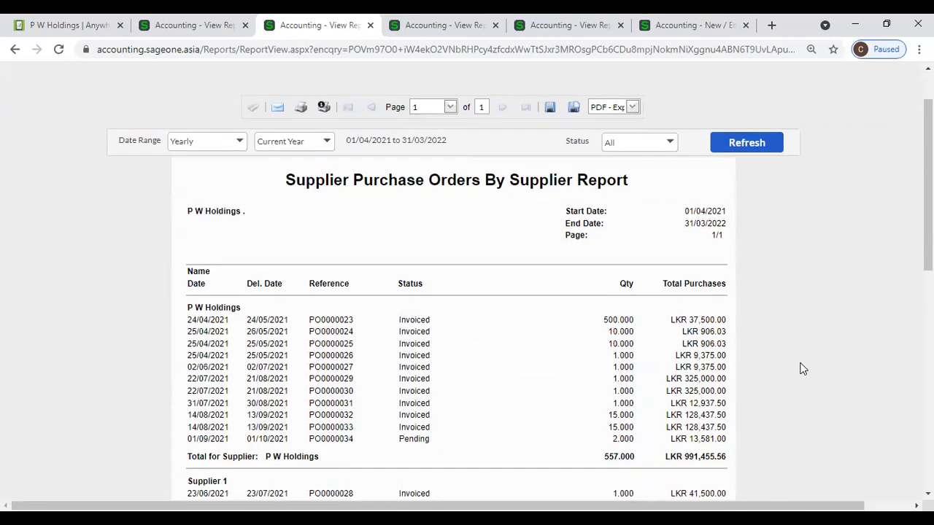
{"action": "scroll", "coordinate": [582, 346], "scroll_direction": "down", "scroll_amount": 2}
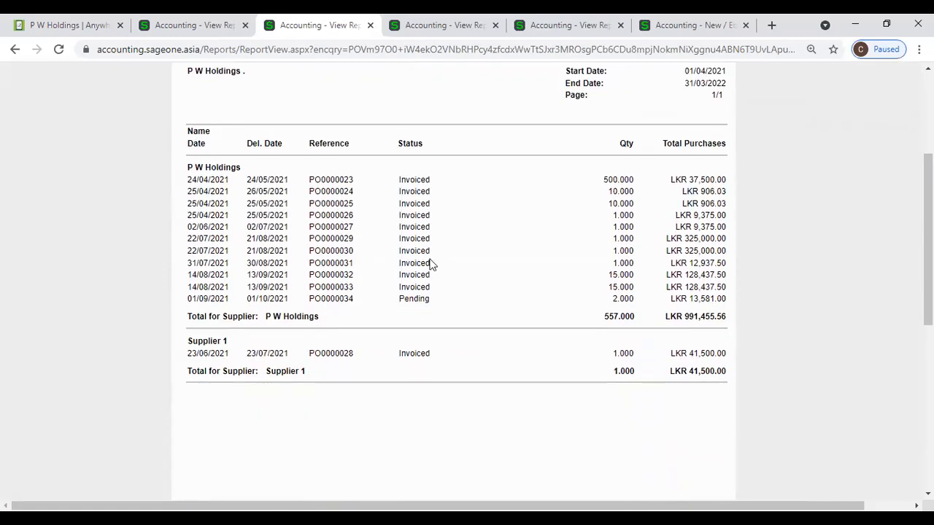
Step: Generate the Supplier Purchase Orders by Supplier report for the current year with a Yearly date range, Detailed style and All statuses
{"action": "left_click", "coordinate": [191, 26]}
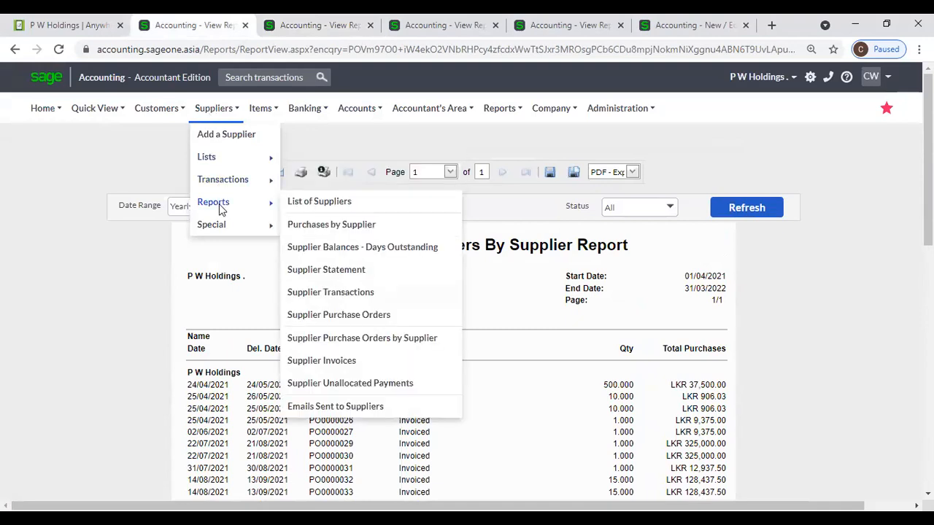
{"action": "left_click", "coordinate": [369, 346]}
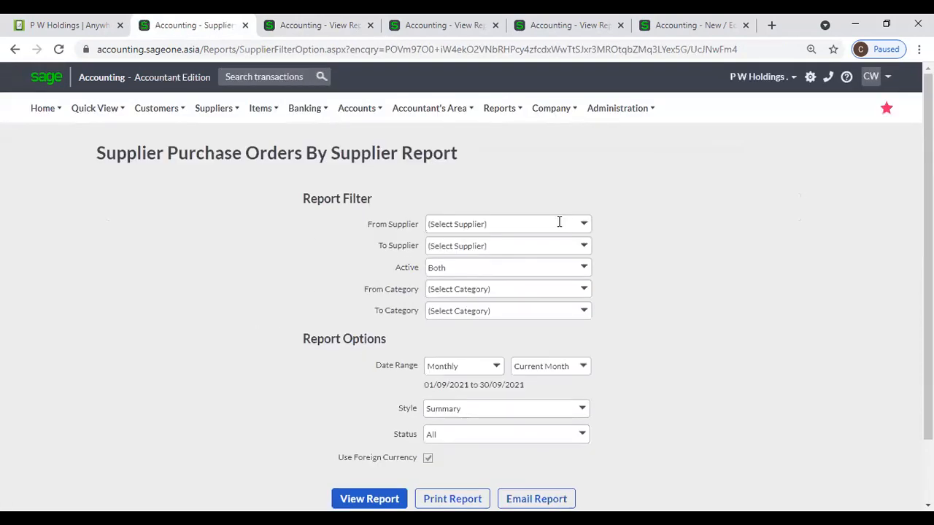
{"action": "left_click", "coordinate": [498, 368]}
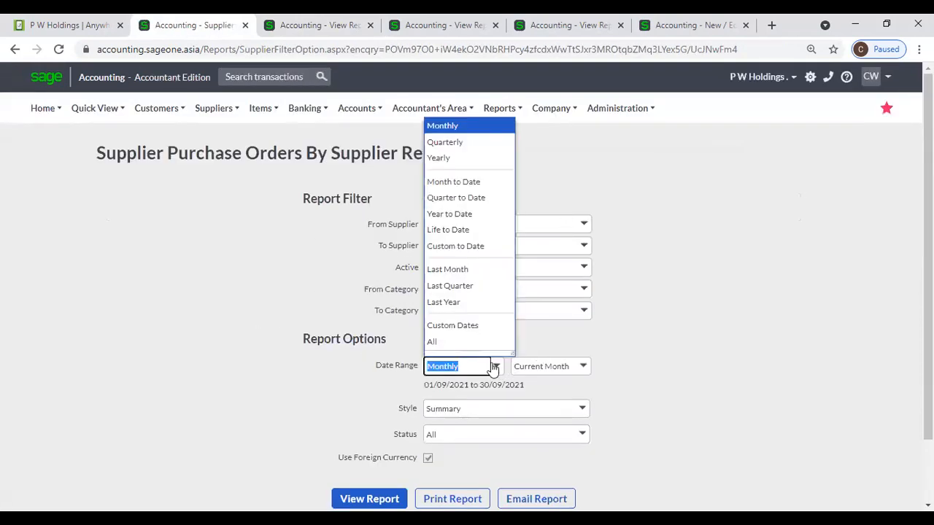
{"action": "left_click", "coordinate": [490, 159]}
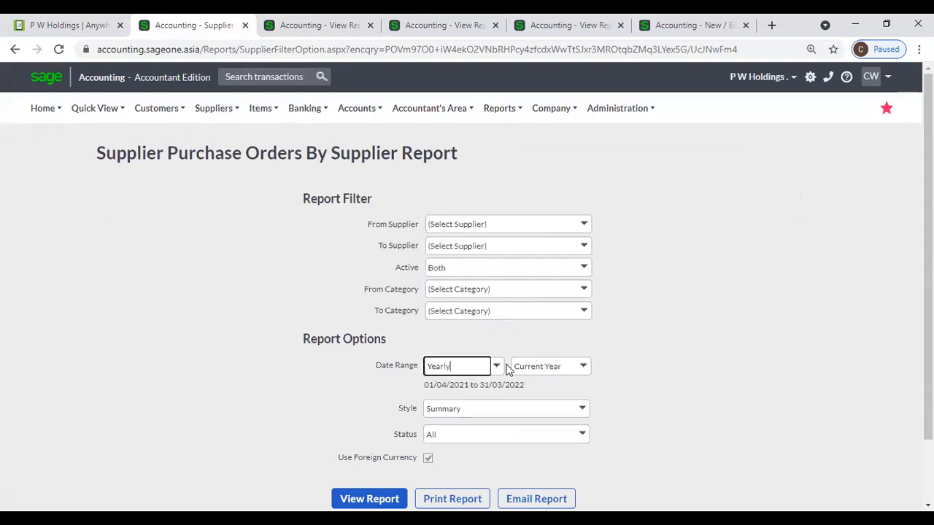
{"action": "left_click", "coordinate": [580, 415]}
{"action": "left_click", "coordinate": [527, 443]}
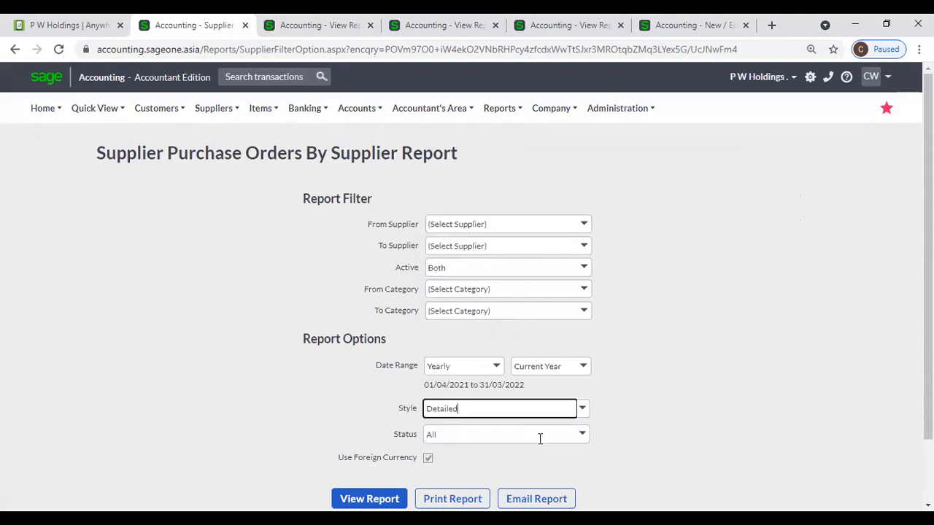
{"action": "left_click", "coordinate": [584, 442]}
{"action": "left_click", "coordinate": [582, 443]}
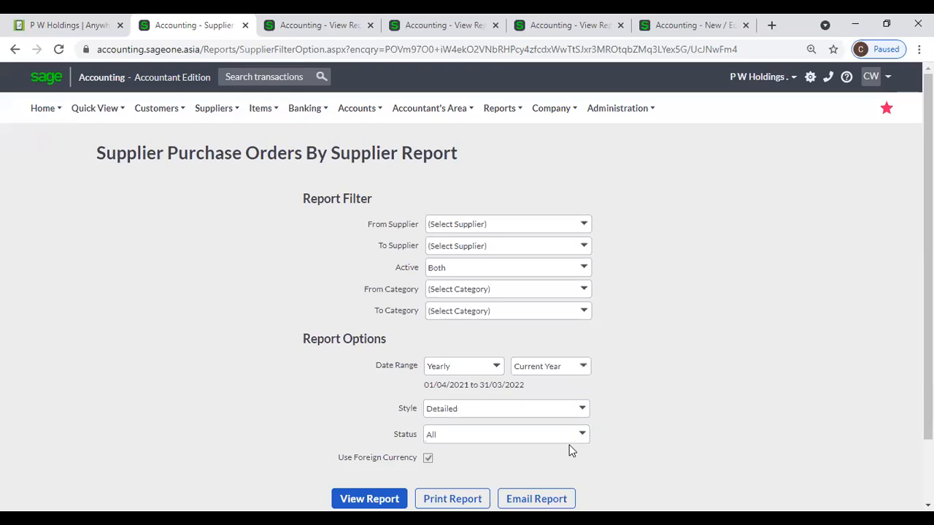
{"action": "left_click", "coordinate": [351, 496]}
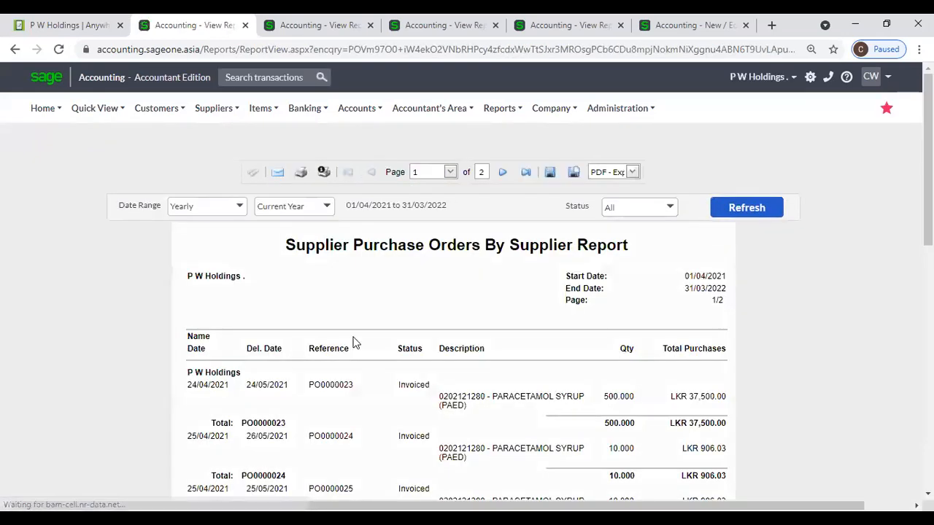
Step: Compare the detailed and summary versions of the Supplier Purchase Orders by Supplier report, checking the item lines under each purchase order
{"action": "scroll", "coordinate": [429, 328], "scroll_direction": "down", "scroll_amount": 1}
{"action": "scroll", "coordinate": [429, 329], "scroll_direction": "down", "scroll_amount": 1}
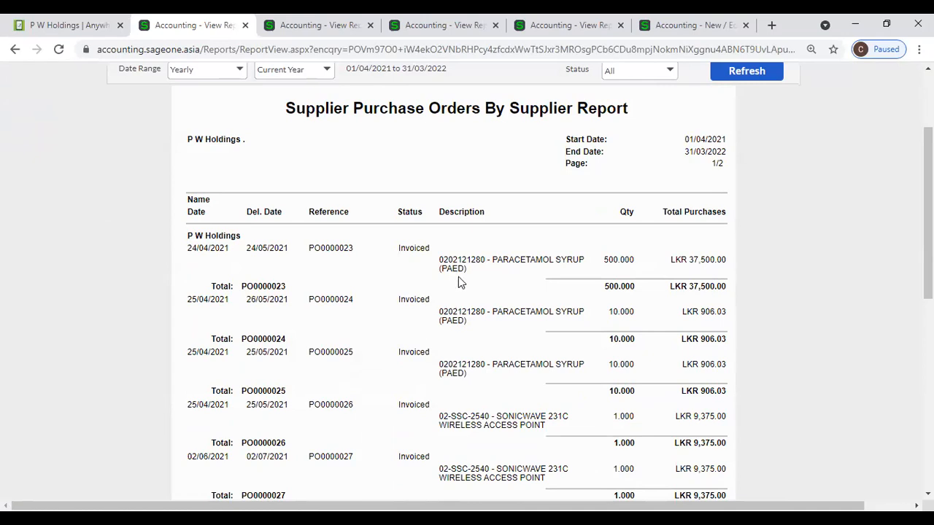
{"action": "left_click", "coordinate": [349, 26]}
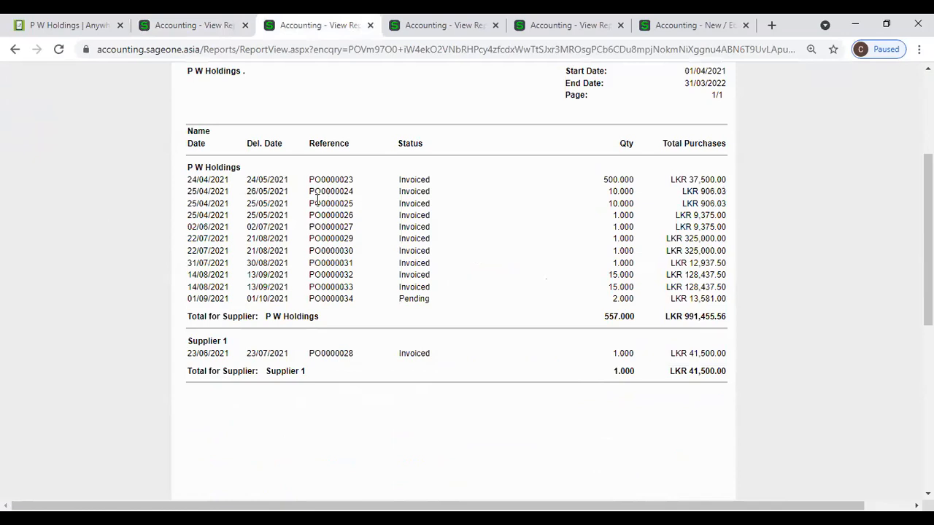
{"action": "scroll", "coordinate": [396, 242], "scroll_direction": "up", "scroll_amount": 2}
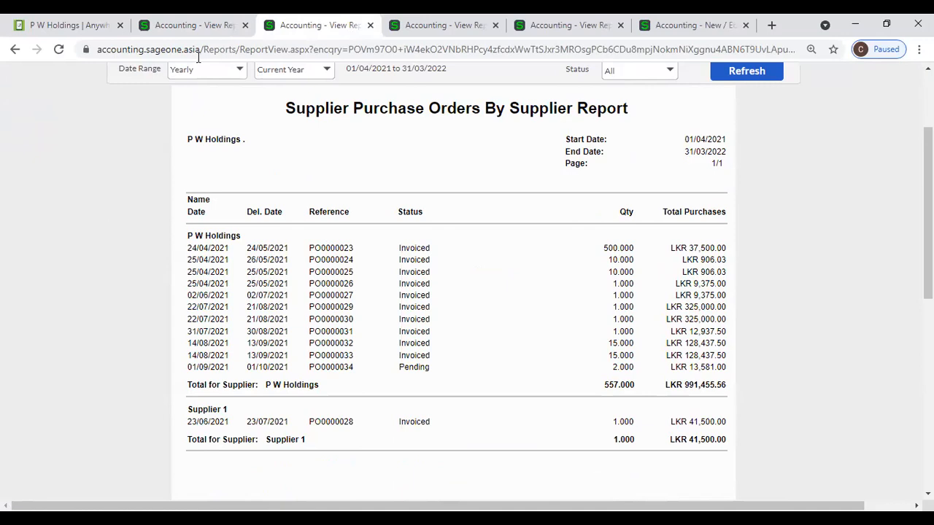
{"action": "key", "text": "ctrl+Page_Up"}
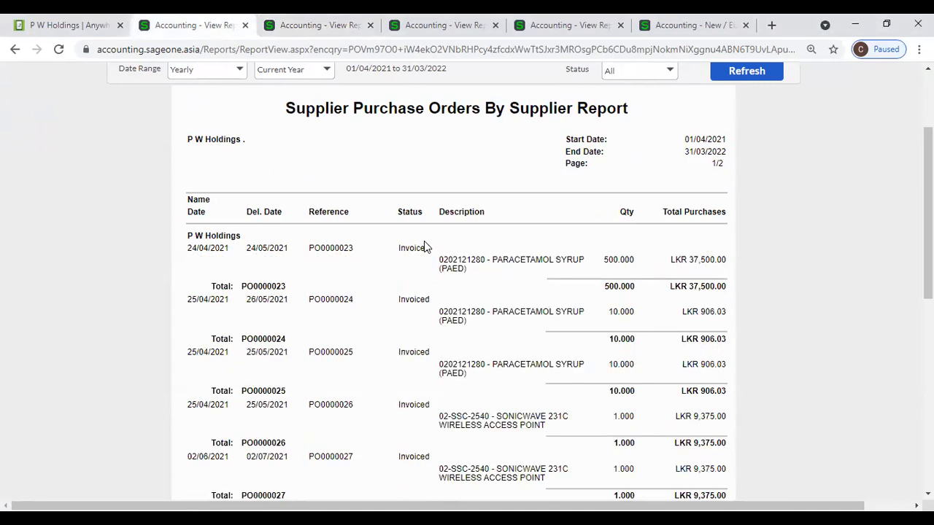
{"action": "scroll", "coordinate": [423, 245], "scroll_direction": "down", "scroll_amount": 4}
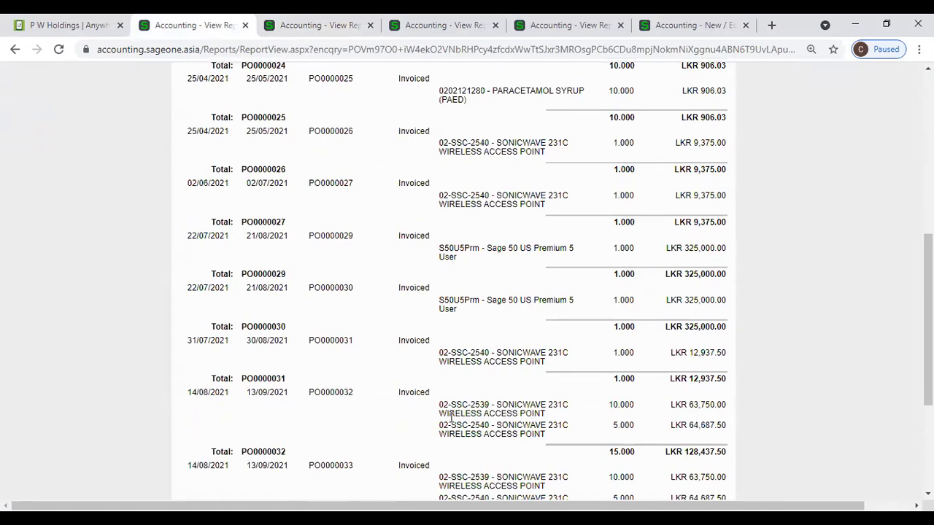
{"action": "scroll", "coordinate": [340, 292], "scroll_direction": "up", "scroll_amount": 4}
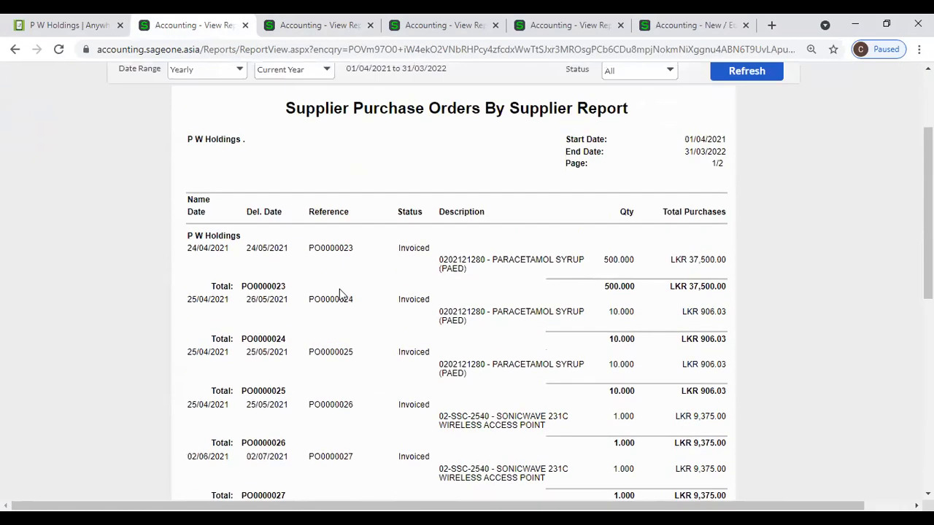
{"action": "left_click", "coordinate": [292, 29]}
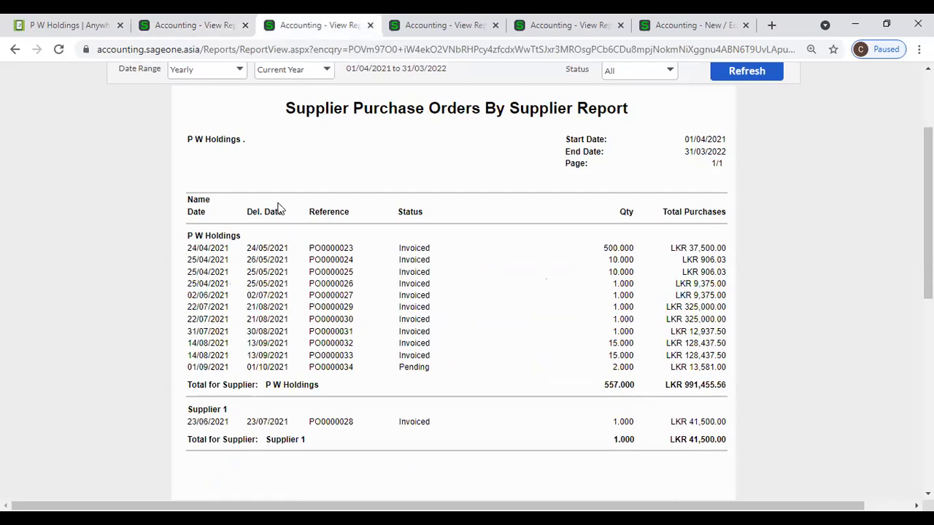
Step: Review the purchase order listing in the already open Supplier Purchase Orders Report
{"action": "scroll", "coordinate": [277, 209], "scroll_direction": "up", "scroll_amount": 3}
{"action": "left_click", "coordinate": [216, 108]}
{"action": "mouse_move", "coordinate": [229, 187]}
{"action": "mouse_move", "coordinate": [239, 204]}
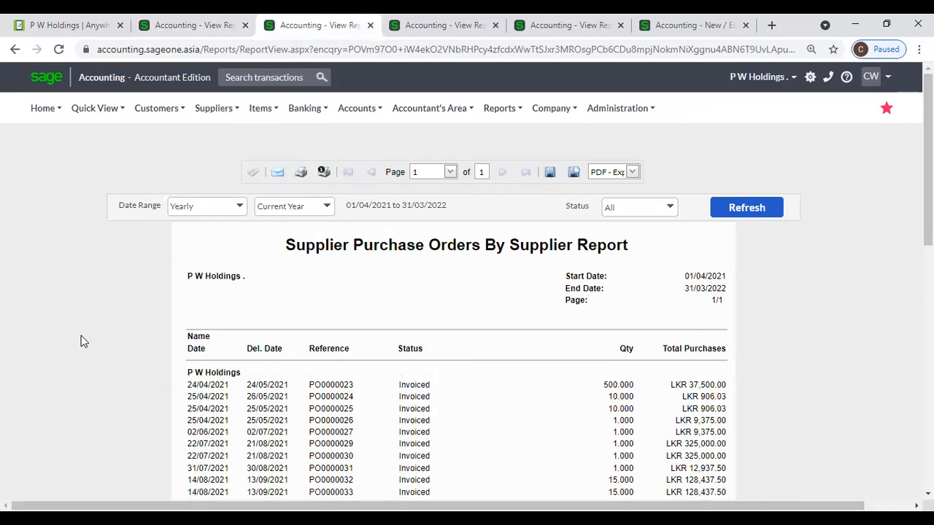
{"action": "mouse_move", "coordinate": [208, 111]}
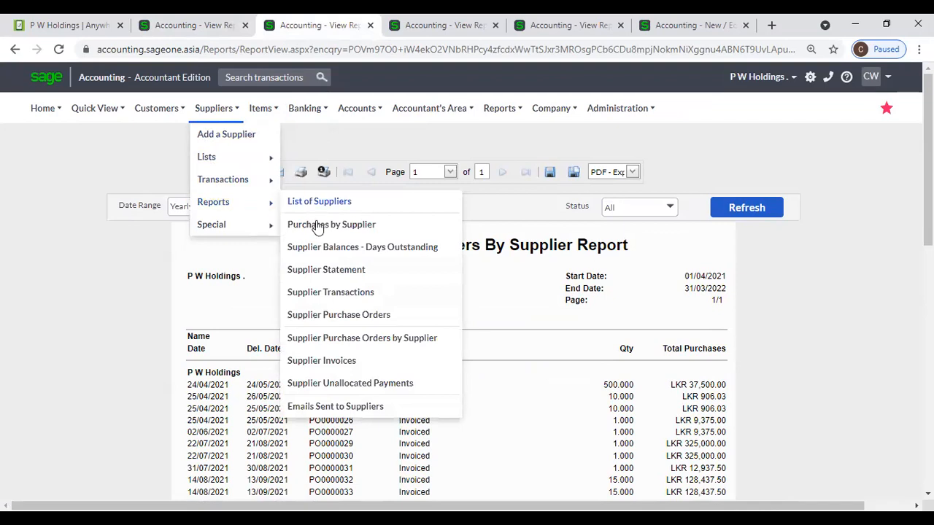
{"action": "left_click", "coordinate": [414, 36]}
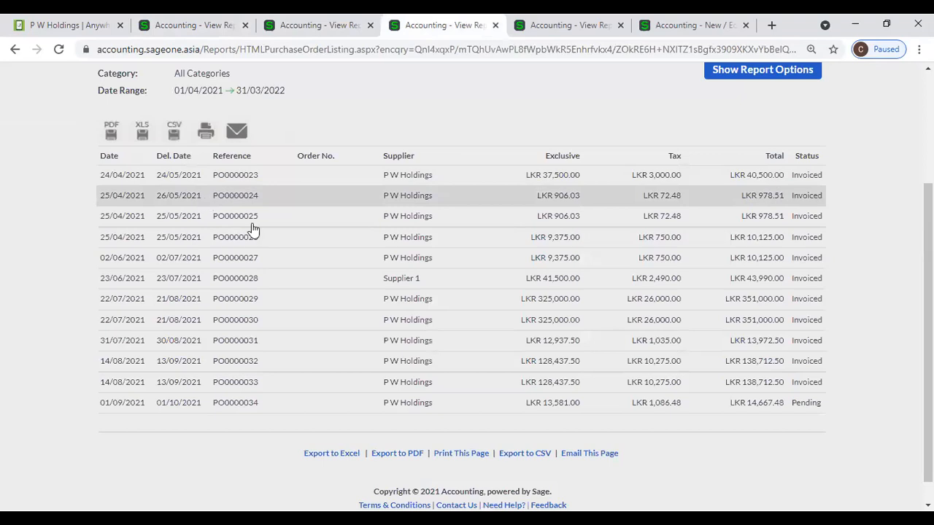
{"action": "scroll", "coordinate": [267, 239], "scroll_direction": "up", "scroll_amount": 1}
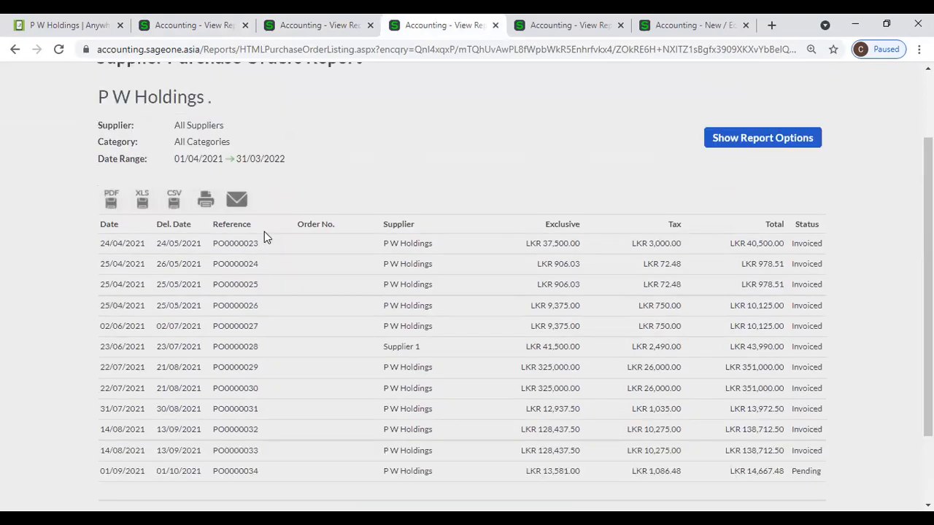
Step: Return to the summary Supplier Purchase Orders by Supplier report and examine the totals per supplier
{"action": "left_click", "coordinate": [276, 29]}
{"action": "mouse_move", "coordinate": [219, 111]}
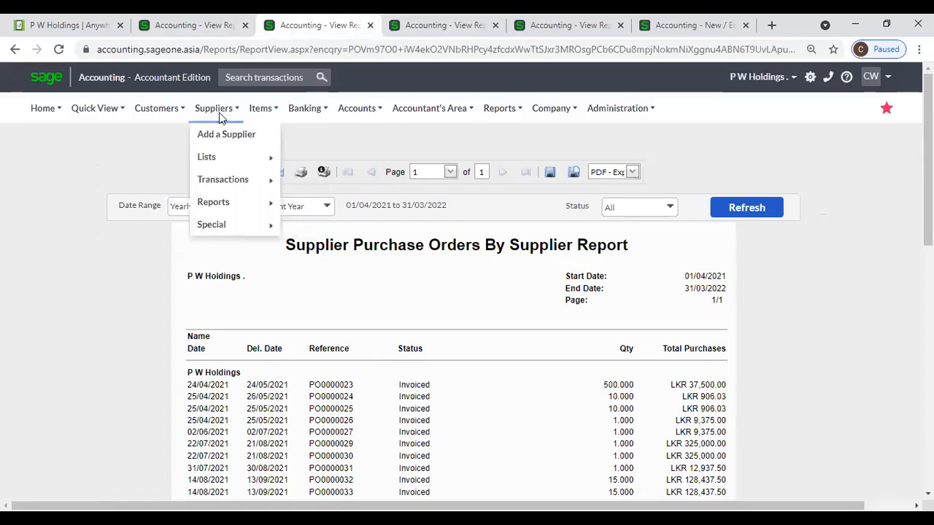
{"action": "mouse_move", "coordinate": [226, 203]}
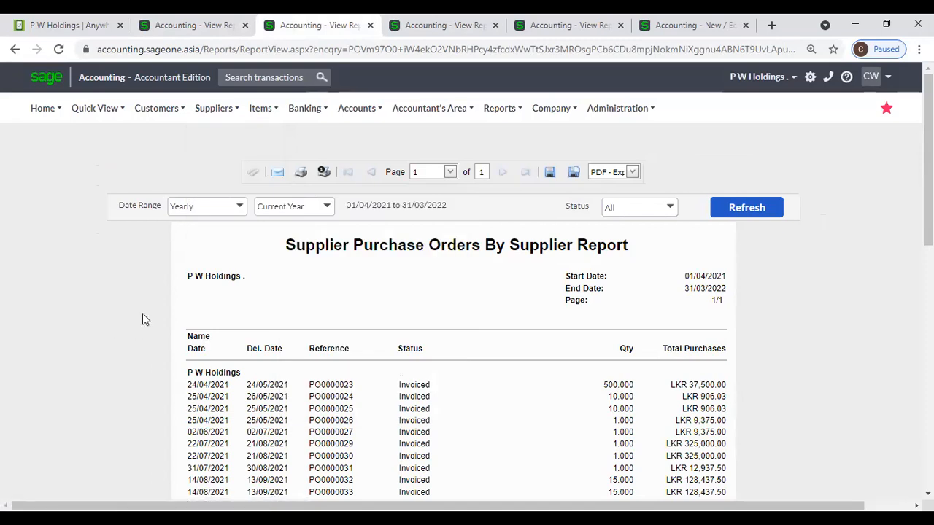
{"action": "scroll", "coordinate": [182, 327], "scroll_direction": "down", "scroll_amount": 2}
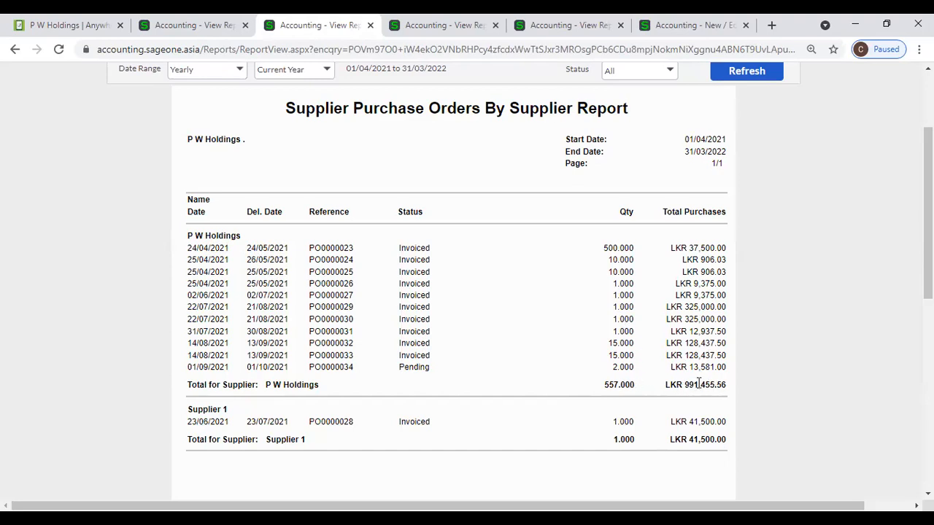
Step: Set the summary report's date range to All and refresh it
{"action": "scroll", "coordinate": [416, 295], "scroll_direction": "up", "scroll_amount": 1}
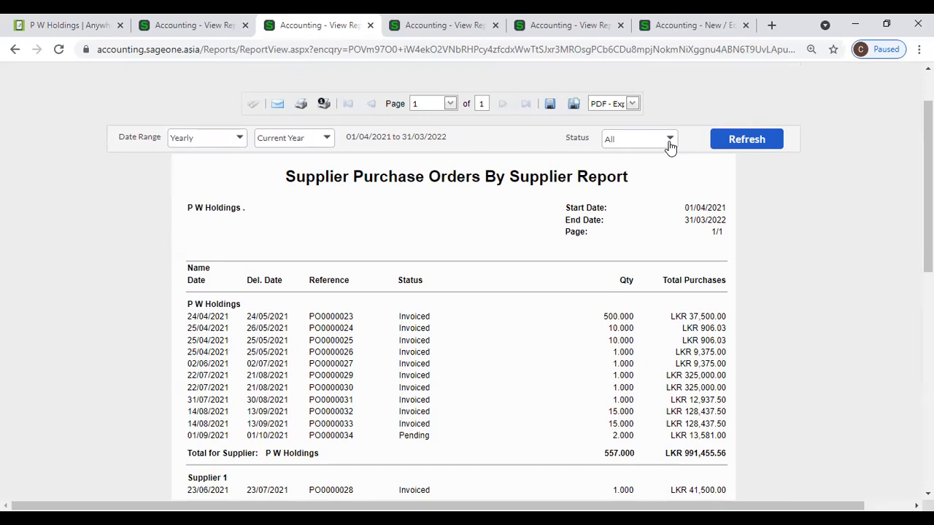
{"action": "left_click", "coordinate": [240, 139]}
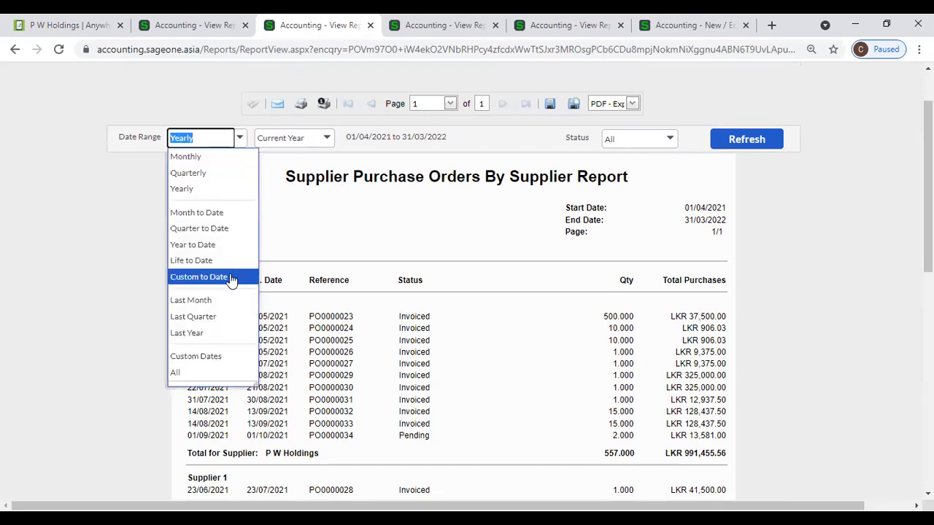
{"action": "left_click", "coordinate": [194, 381]}
{"action": "left_click", "coordinate": [738, 146]}
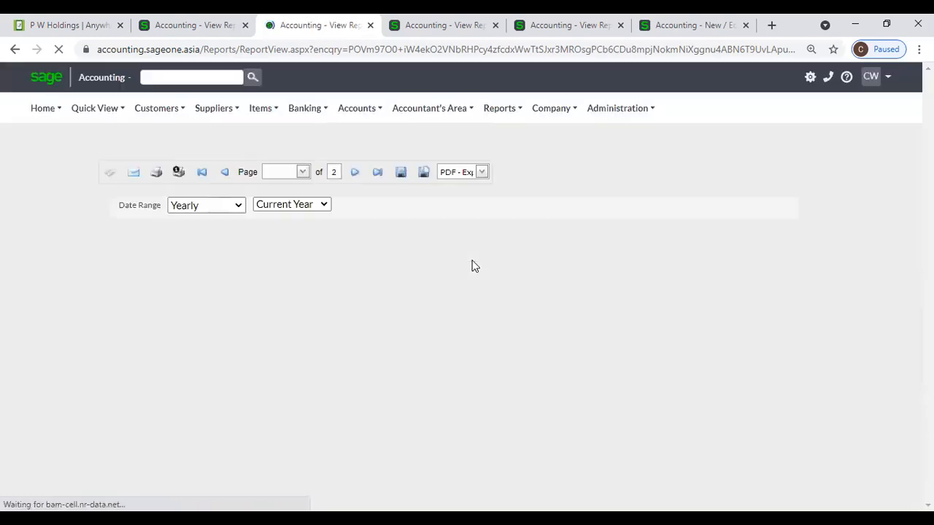
Step: Examine the refreshed report's purchase orders, statuses and totals for each supplier on the first page
{"action": "scroll", "coordinate": [471, 265], "scroll_direction": "down", "scroll_amount": 3}
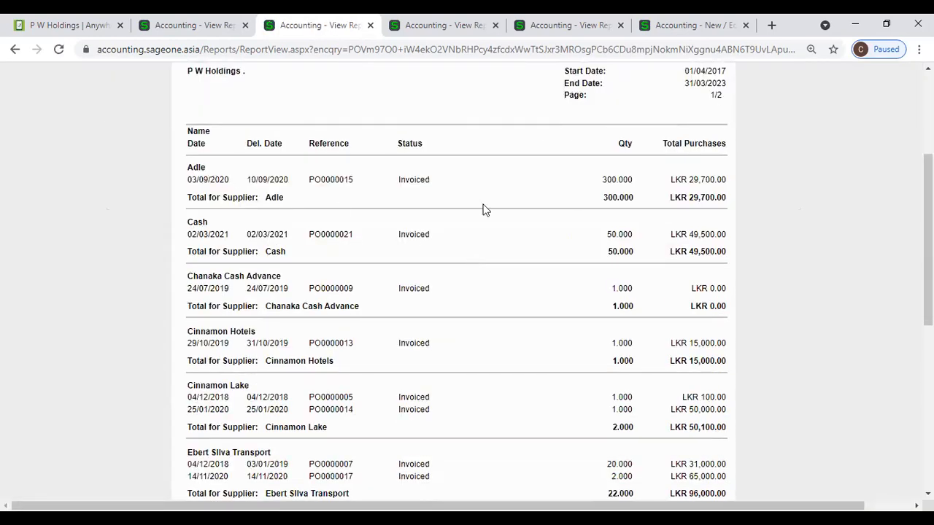
{"action": "scroll", "coordinate": [467, 257], "scroll_direction": "down", "scroll_amount": 2}
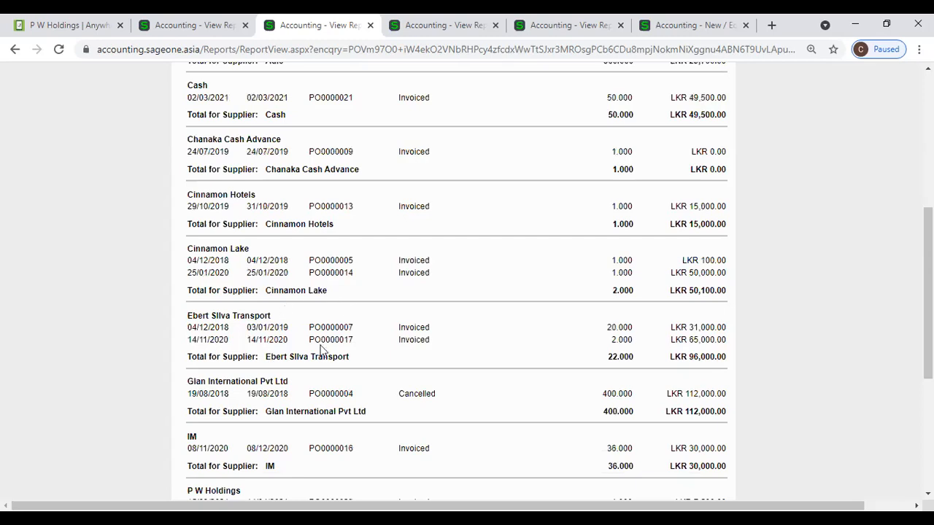
{"action": "scroll", "coordinate": [325, 354], "scroll_direction": "down", "scroll_amount": 3}
{"action": "scroll", "coordinate": [325, 354], "scroll_direction": "up", "scroll_amount": 1}
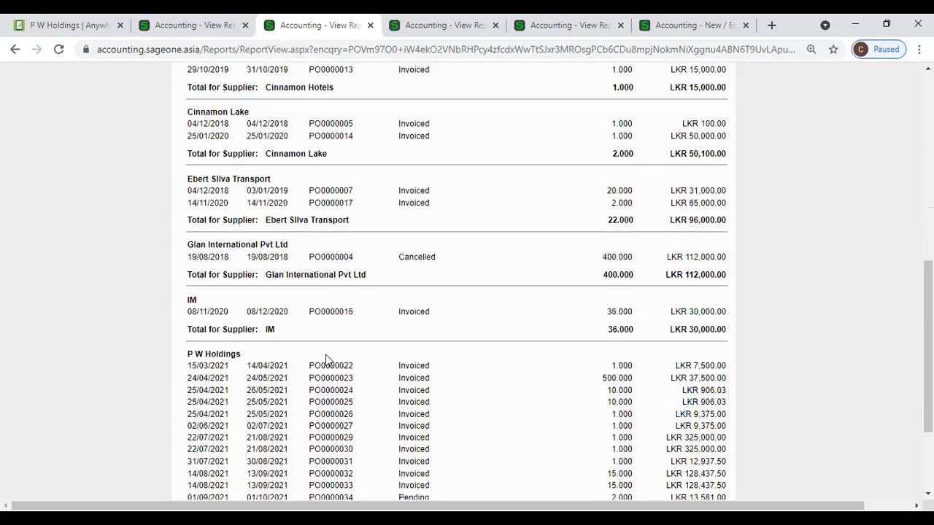
{"action": "scroll", "coordinate": [321, 343], "scroll_direction": "up", "scroll_amount": 2}
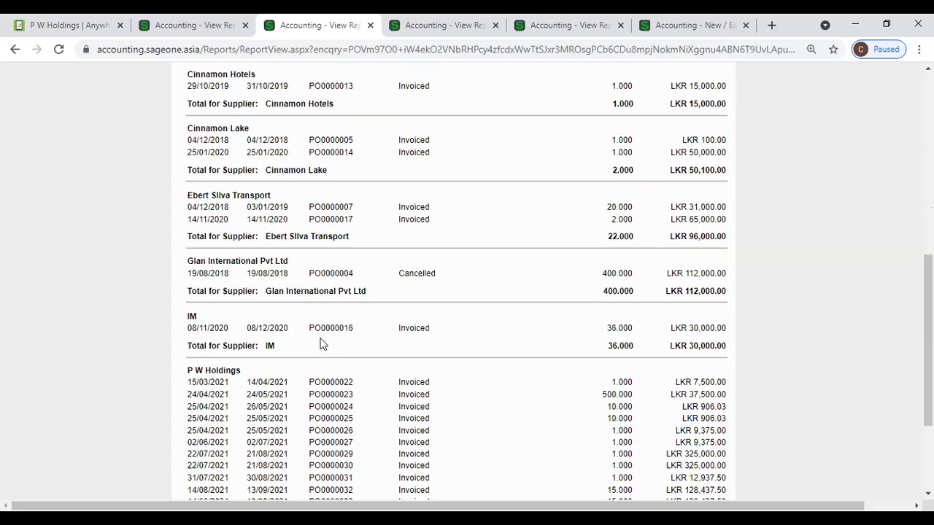
{"action": "scroll", "coordinate": [321, 337], "scroll_direction": "up", "scroll_amount": 4}
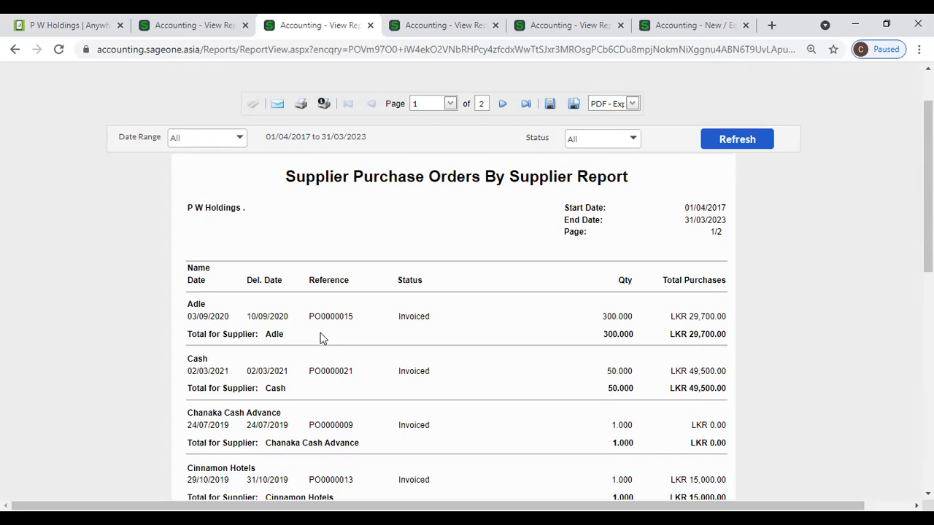
{"action": "scroll", "coordinate": [321, 336], "scroll_direction": "up", "scroll_amount": 1}
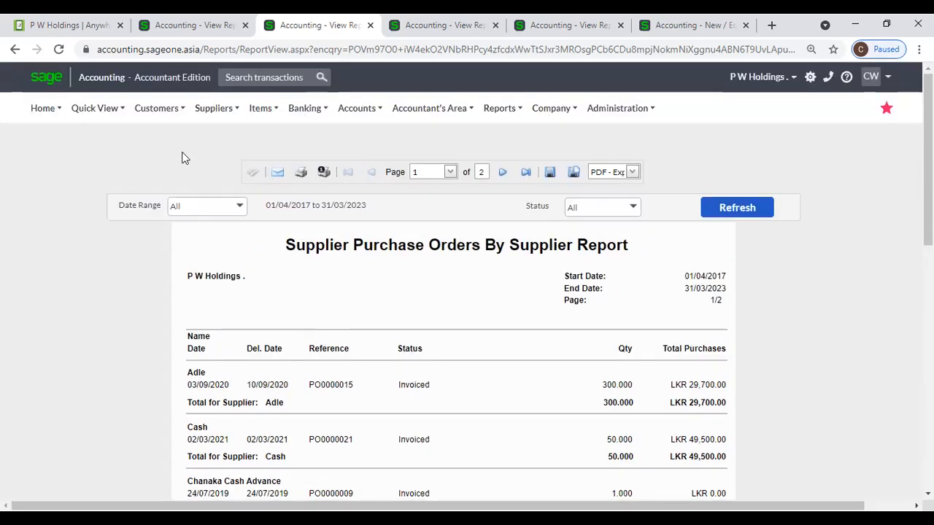
Step: Close the detailed Supplier Purchase Orders by Supplier report, keeping the all-dates summary report open
{"action": "mouse_move", "coordinate": [213, 110]}
{"action": "mouse_move", "coordinate": [219, 204]}
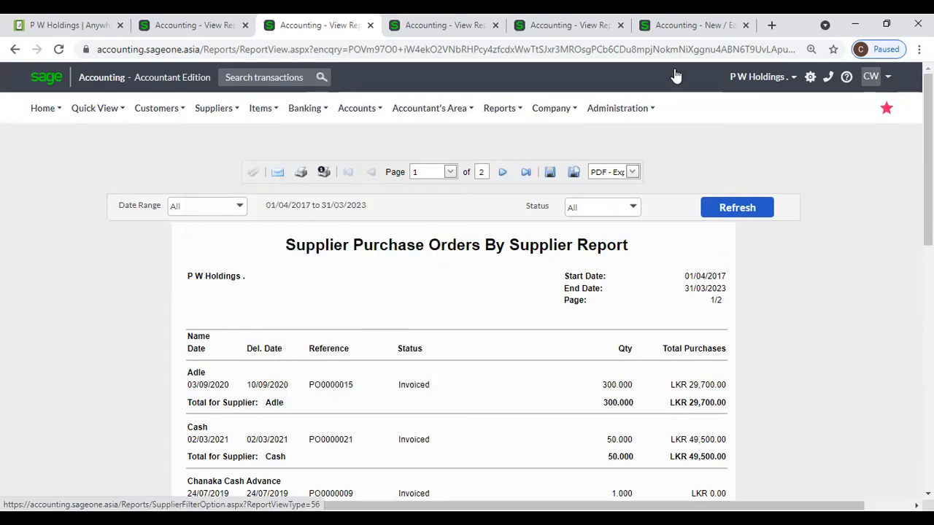
{"action": "left_click", "coordinate": [666, 26]}
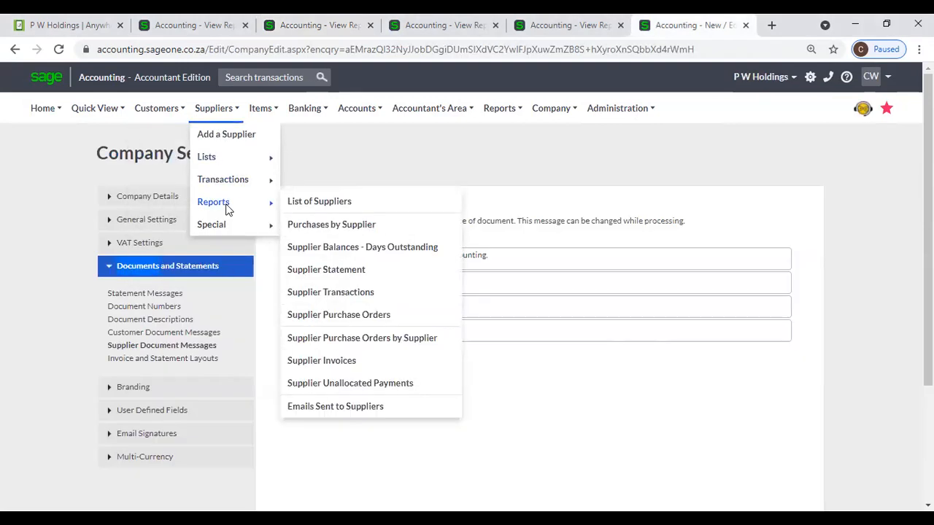
{"action": "left_click", "coordinate": [195, 25]}
{"action": "left_click", "coordinate": [245, 25]}
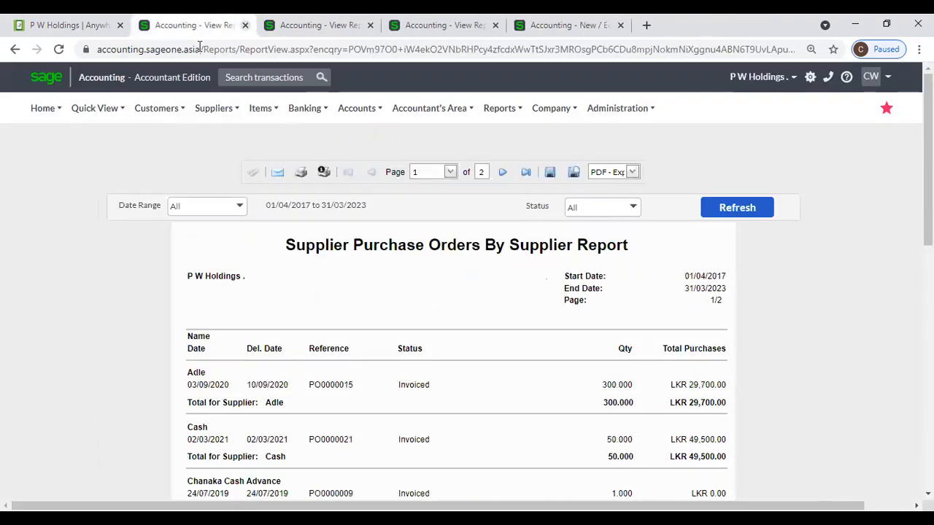
{"action": "mouse_move", "coordinate": [212, 113]}
{"action": "mouse_move", "coordinate": [235, 204]}
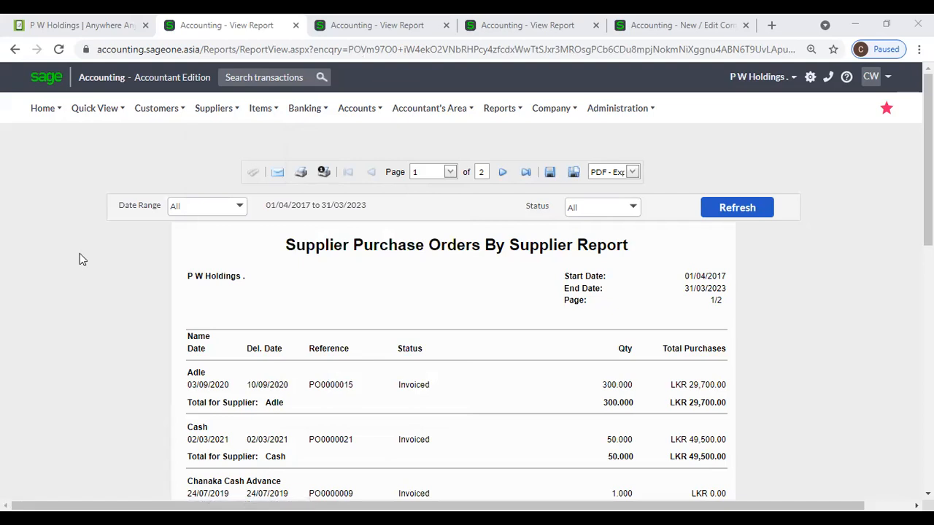
{"action": "mouse_move", "coordinate": [223, 123]}
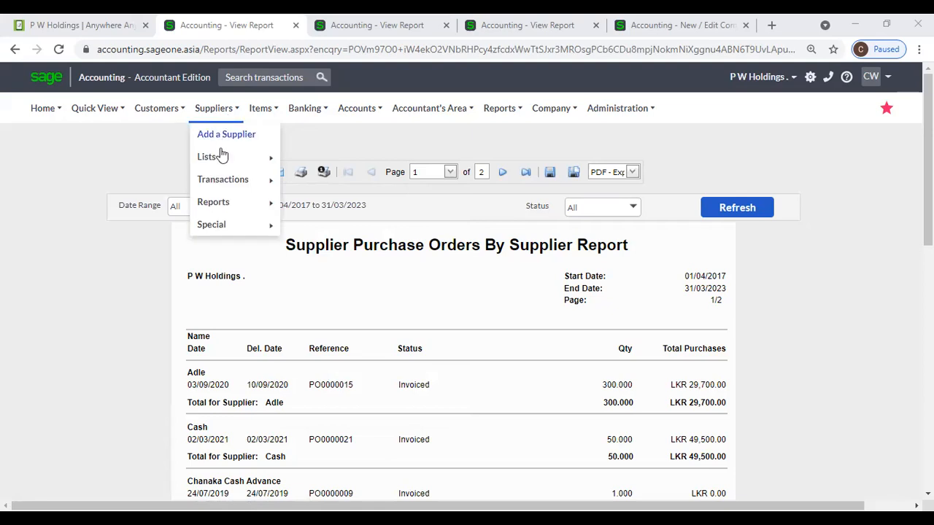
Step: Open the Supplier Invoices report's filter page and review the available date range, supplier and category choices
{"action": "mouse_move", "coordinate": [219, 200]}
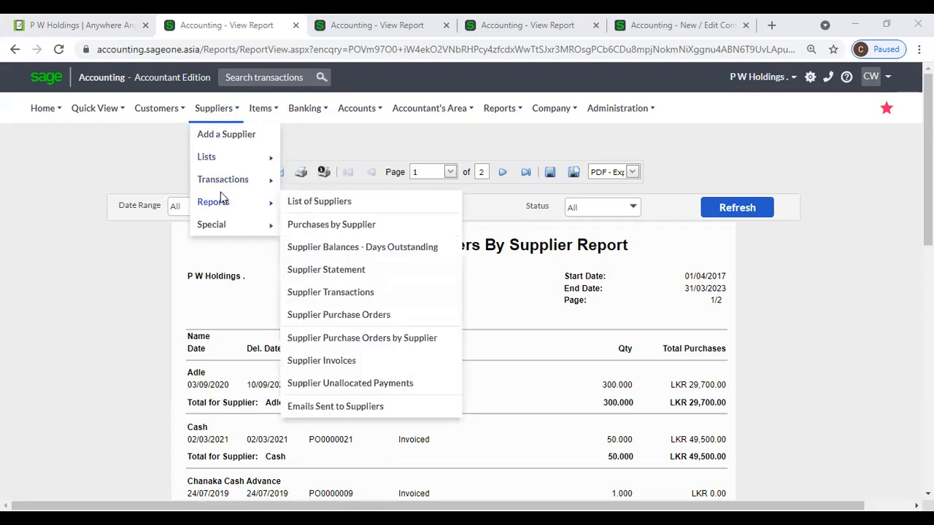
{"action": "left_click", "coordinate": [355, 364]}
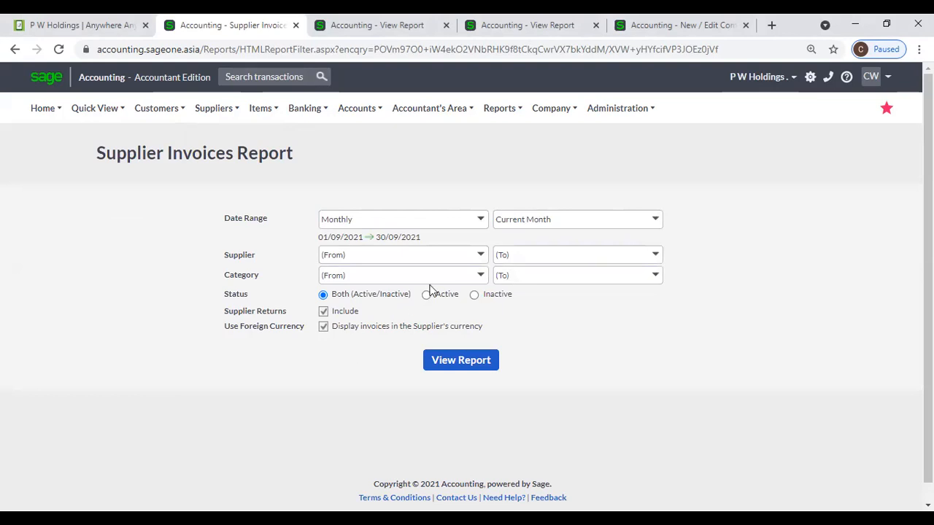
{"action": "left_click", "coordinate": [481, 223]}
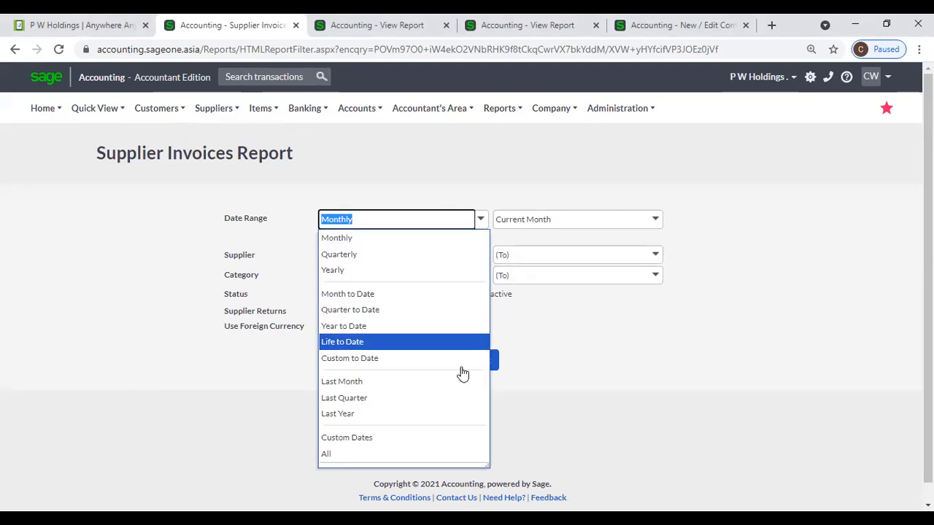
{"action": "left_click", "coordinate": [596, 427]}
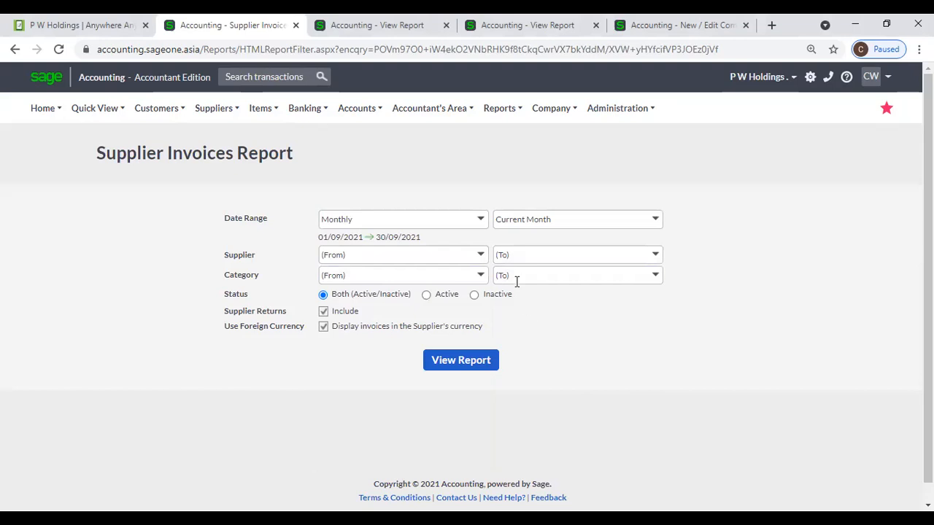
{"action": "left_click", "coordinate": [481, 257]}
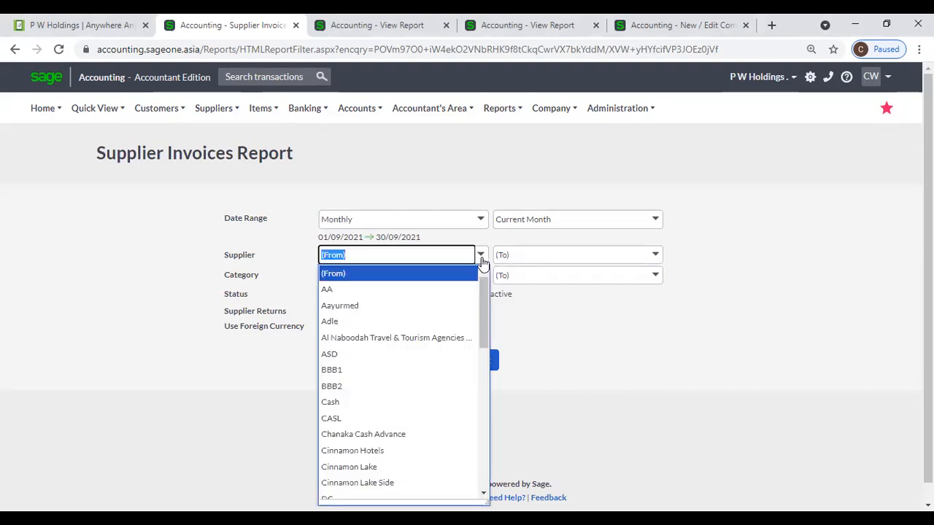
{"action": "left_click", "coordinate": [584, 329]}
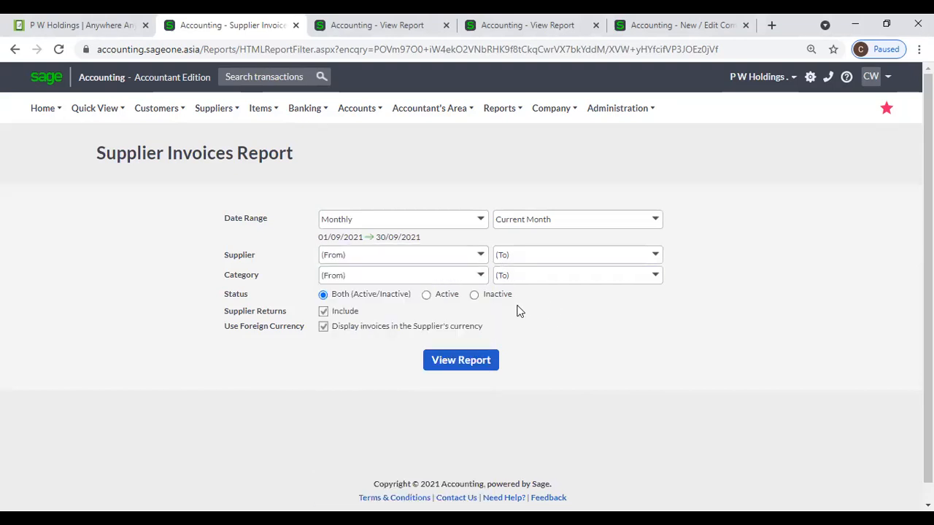
{"action": "left_click", "coordinate": [481, 284]}
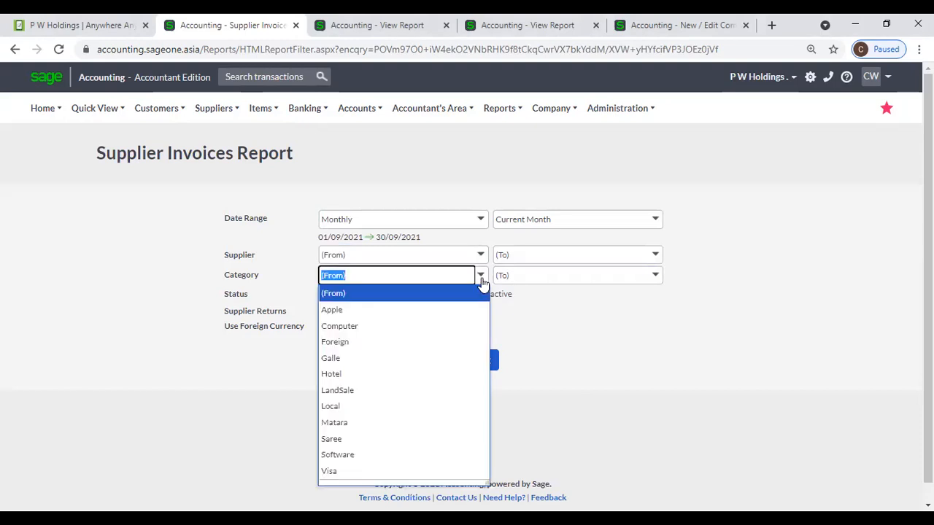
{"action": "left_click", "coordinate": [545, 308]}
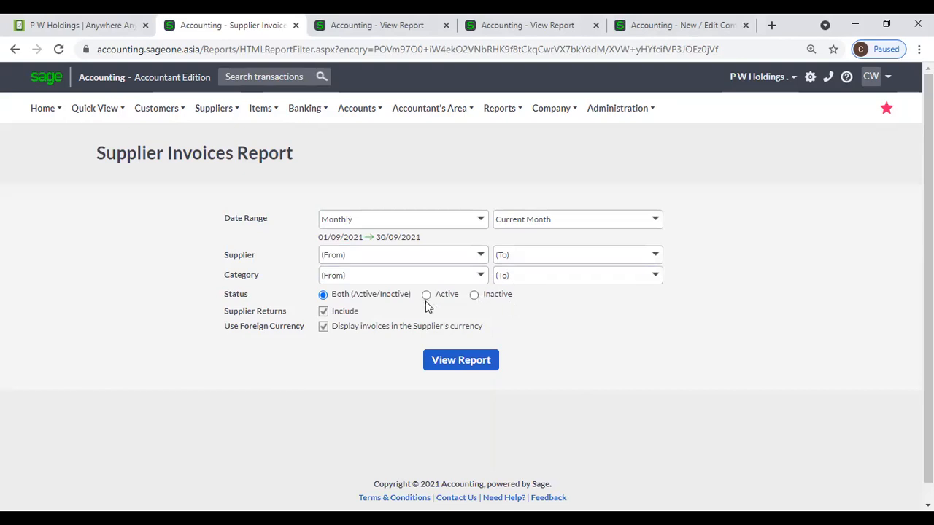
Step: Generate the Supplier Invoices report with a Quarterly, Current Quarter date range and examine the listed invoices
{"action": "left_click", "coordinate": [481, 219]}
{"action": "left_click", "coordinate": [411, 252]}
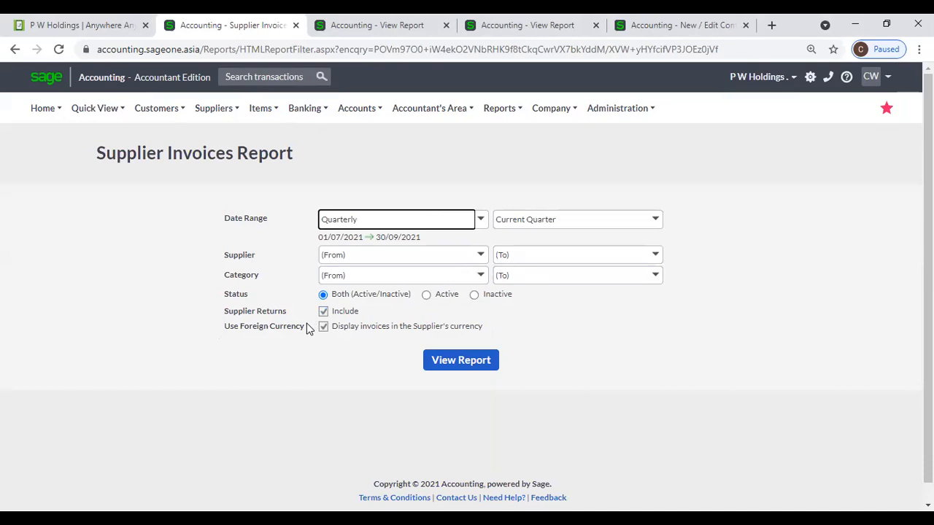
{"action": "left_click", "coordinate": [454, 364]}
{"action": "left_click", "coordinate": [453, 365]}
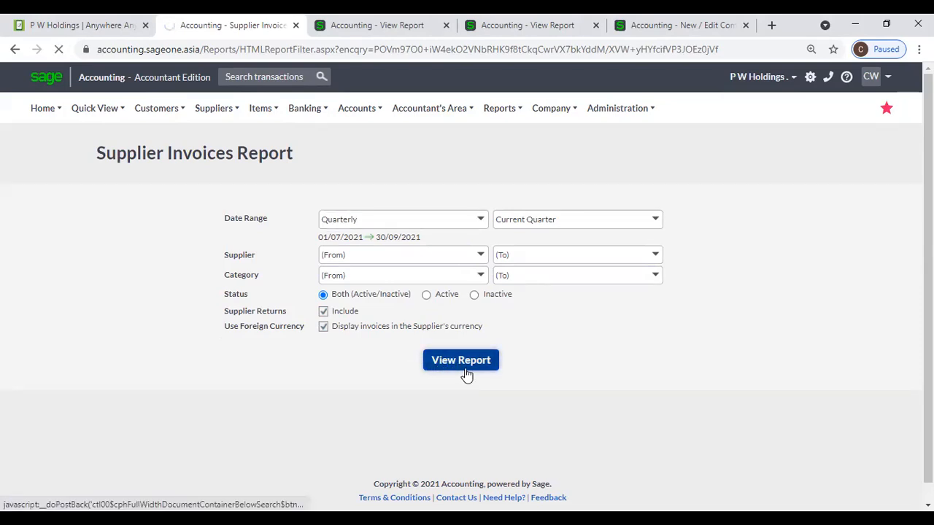
{"action": "scroll", "coordinate": [449, 374], "scroll_direction": "down", "scroll_amount": 2}
{"action": "scroll", "coordinate": [449, 375], "scroll_direction": "up", "scroll_amount": 1}
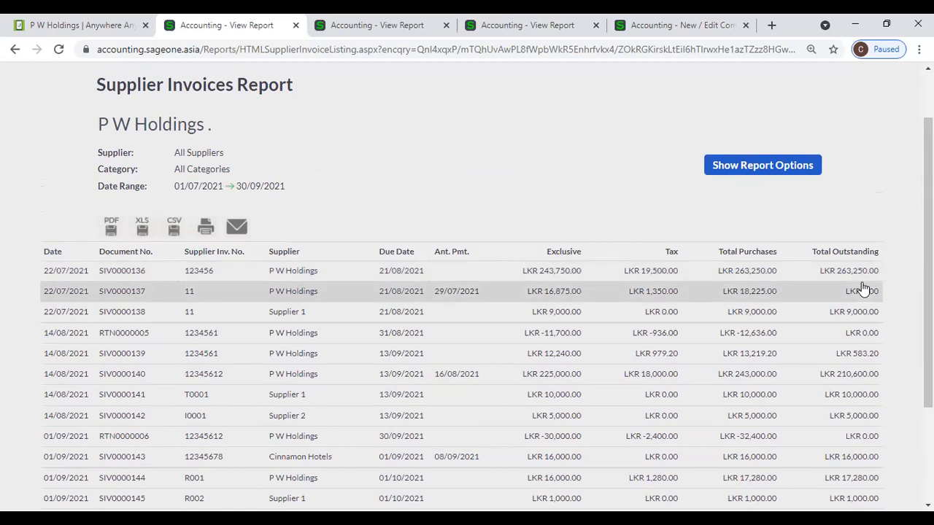
{"action": "scroll", "coordinate": [863, 289], "scroll_direction": "down", "scroll_amount": 1}
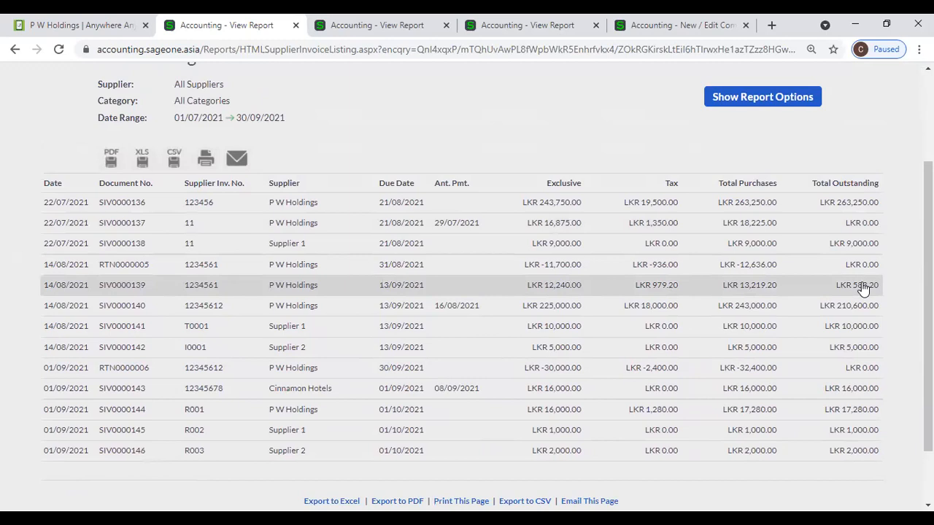
Step: Change the Supplier Invoices report's date range to Yearly, Current Year and refresh it
{"action": "scroll", "coordinate": [847, 270], "scroll_direction": "up", "scroll_amount": 1}
{"action": "left_click", "coordinate": [748, 174]}
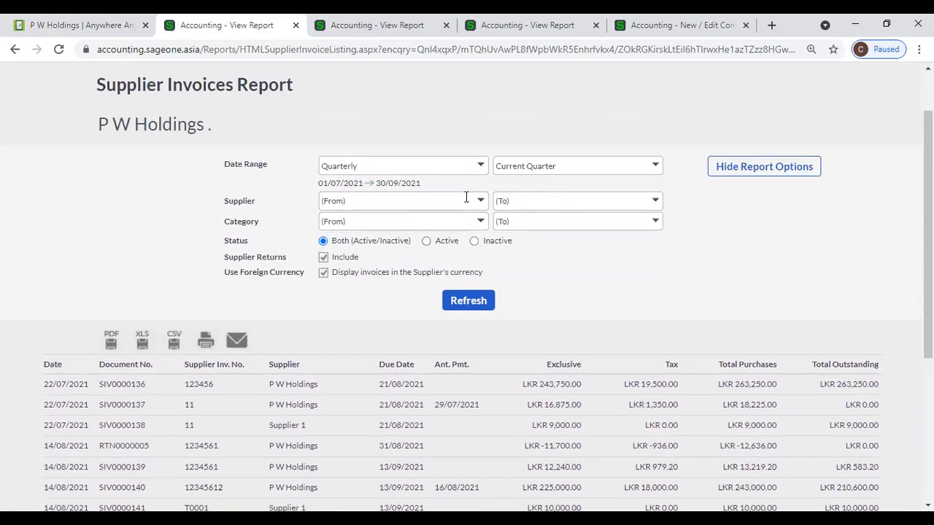
{"action": "left_click", "coordinate": [476, 167]}
{"action": "left_click", "coordinate": [379, 215]}
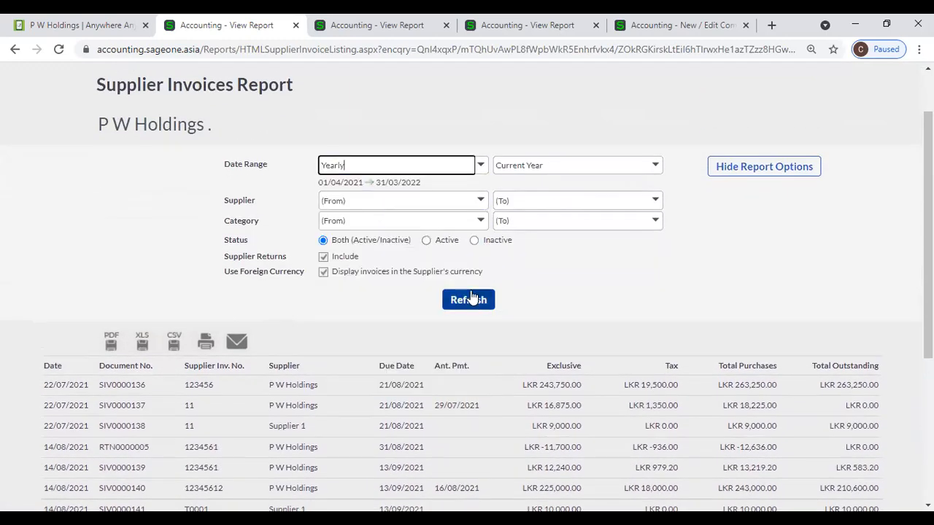
{"action": "left_click", "coordinate": [470, 299]}
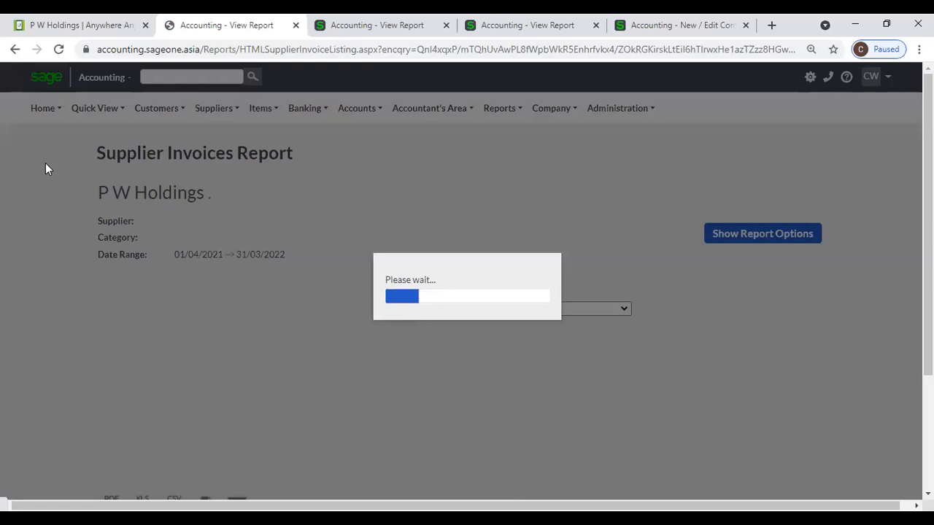
Step: Show the report options and examine the yearly invoices' due dates, anticipated payment dates, tax, total purchases and outstanding amounts
{"action": "scroll", "coordinate": [399, 204], "scroll_direction": "up", "scroll_amount": 1}
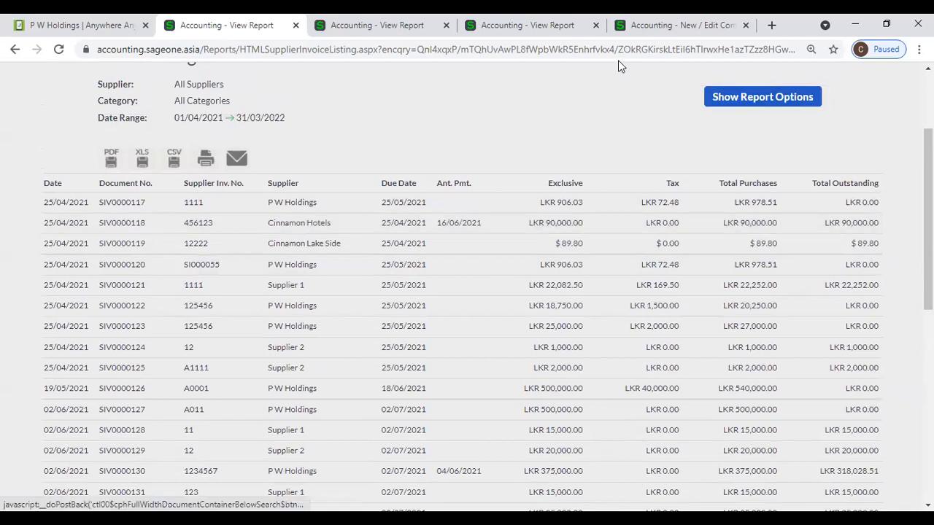
{"action": "left_click", "coordinate": [713, 100]}
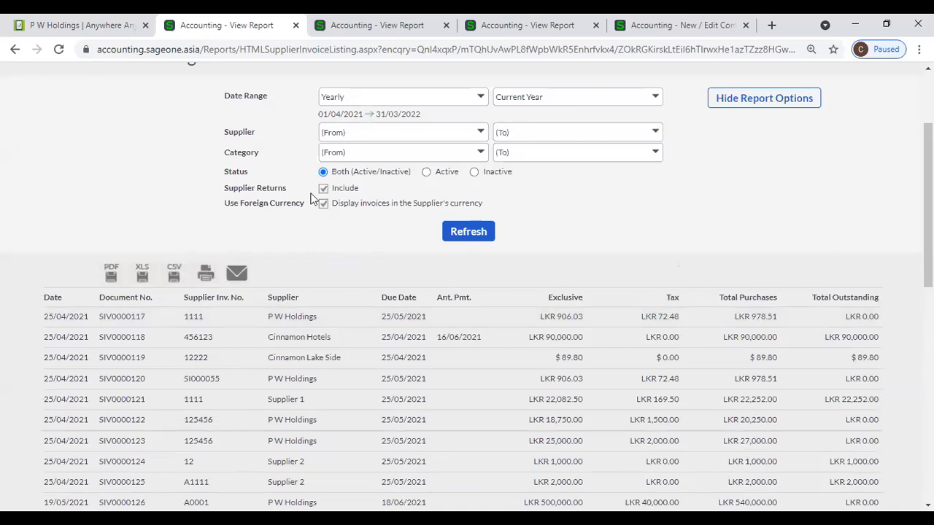
{"action": "scroll", "coordinate": [318, 219], "scroll_direction": "down", "scroll_amount": 3}
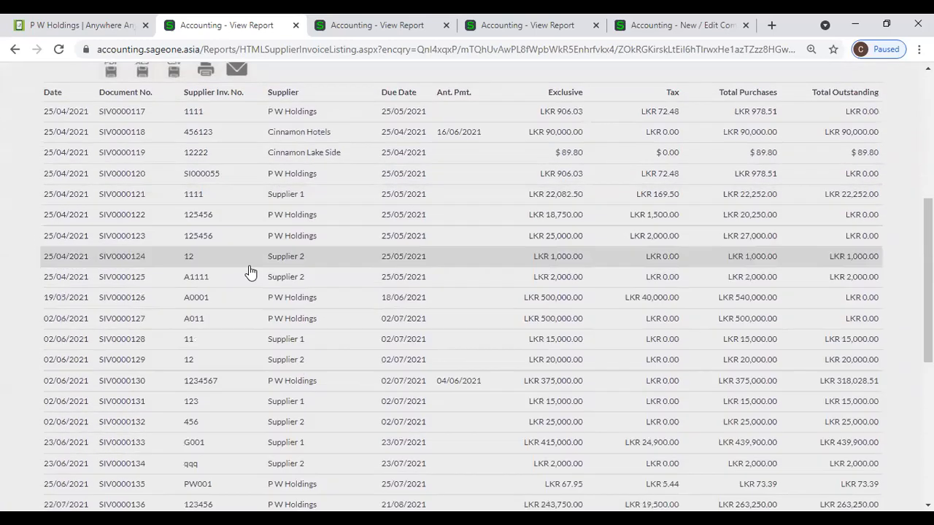
{"action": "scroll", "coordinate": [196, 305], "scroll_direction": "down", "scroll_amount": 1}
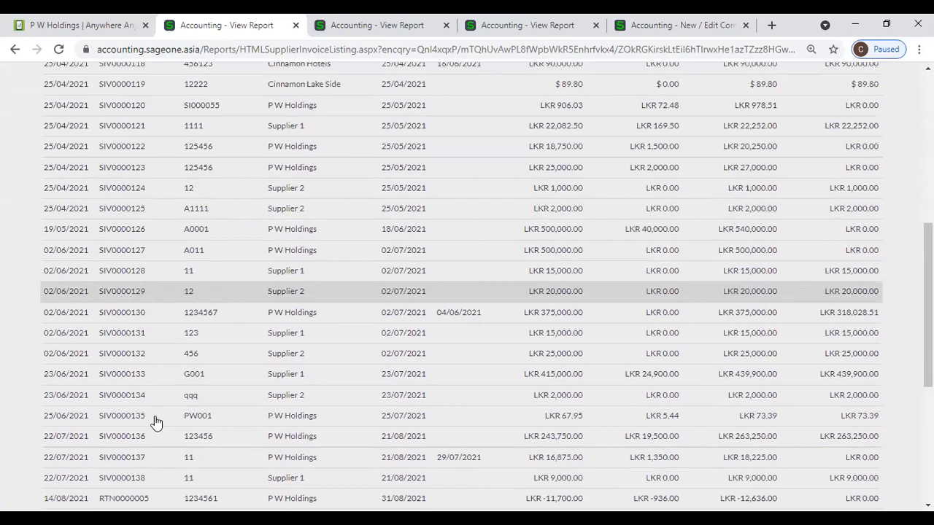
{"action": "scroll", "coordinate": [156, 434], "scroll_direction": "down", "scroll_amount": 1}
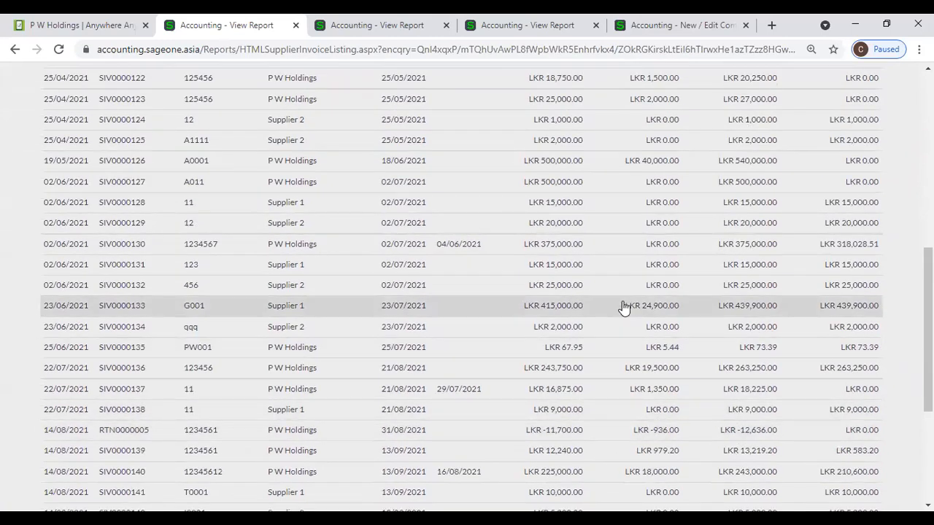
{"action": "scroll", "coordinate": [590, 309], "scroll_direction": "up", "scroll_amount": 5}
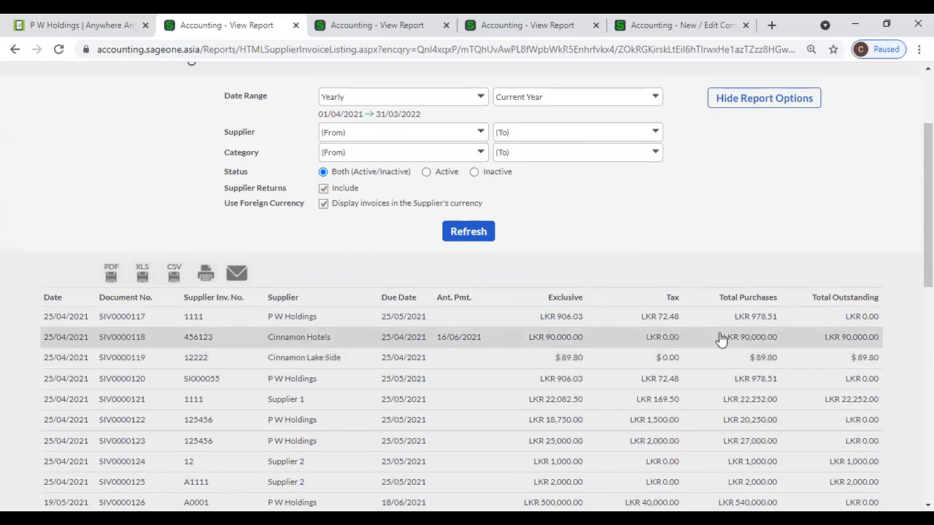
{"action": "scroll", "coordinate": [721, 339], "scroll_direction": "down", "scroll_amount": 1}
{"action": "scroll", "coordinate": [732, 335], "scroll_direction": "down", "scroll_amount": 1}
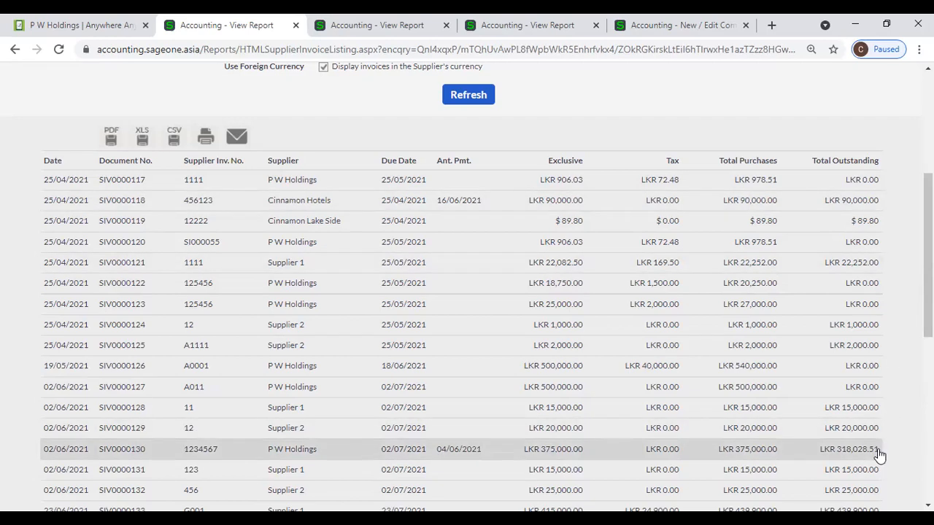
{"action": "scroll", "coordinate": [879, 454], "scroll_direction": "down", "scroll_amount": 7}
{"action": "scroll", "coordinate": [875, 452], "scroll_direction": "up", "scroll_amount": 3}
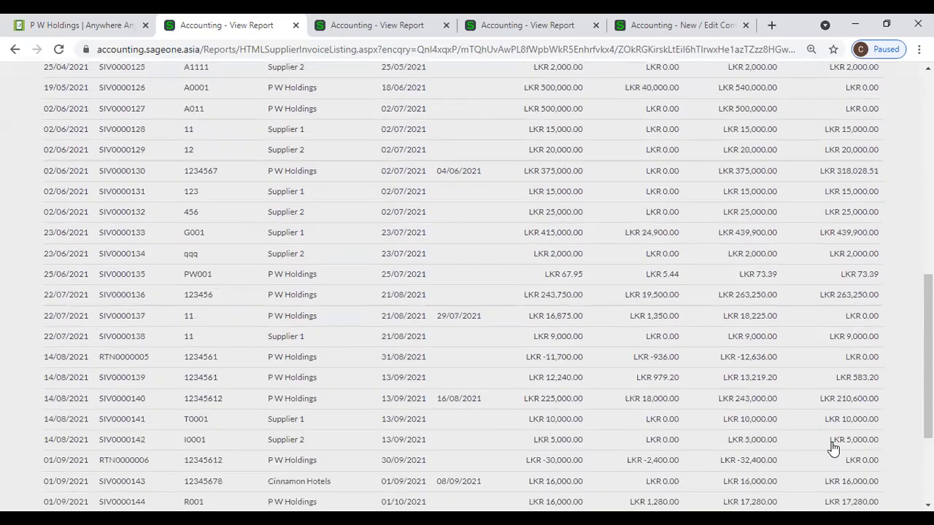
Step: Turn off displaying invoices in the supplier's currency, refresh the report and check its grand totals
{"action": "scroll", "coordinate": [494, 350], "scroll_direction": "up", "scroll_amount": 10}
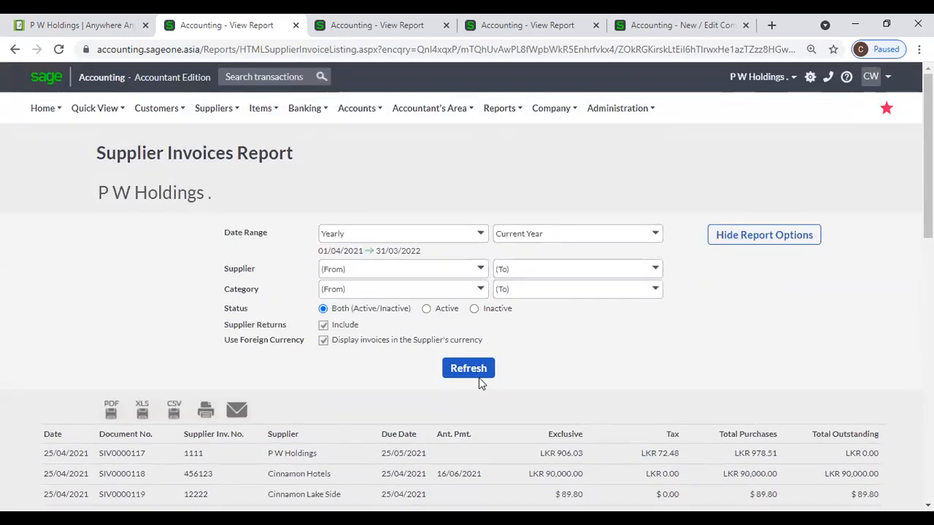
{"action": "left_click", "coordinate": [321, 343]}
{"action": "left_click", "coordinate": [469, 369]}
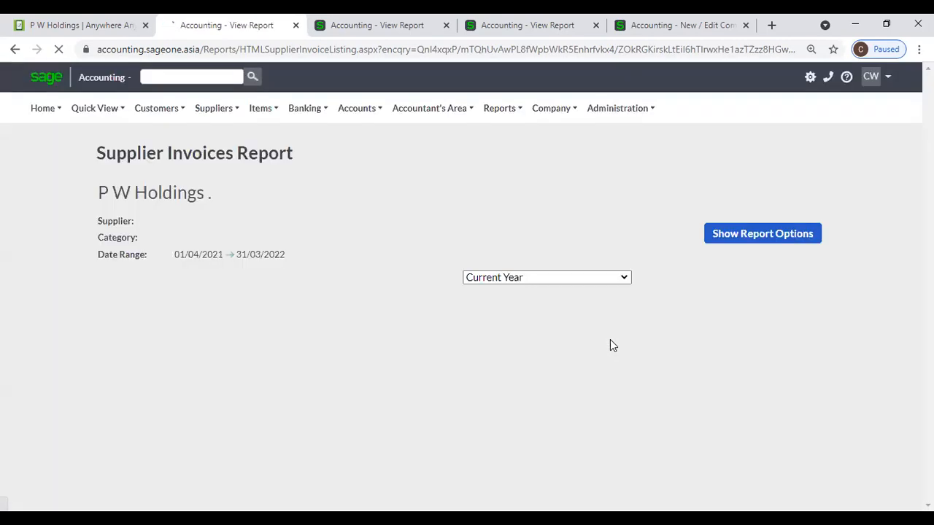
{"action": "scroll", "coordinate": [610, 339], "scroll_direction": "down", "scroll_amount": 10}
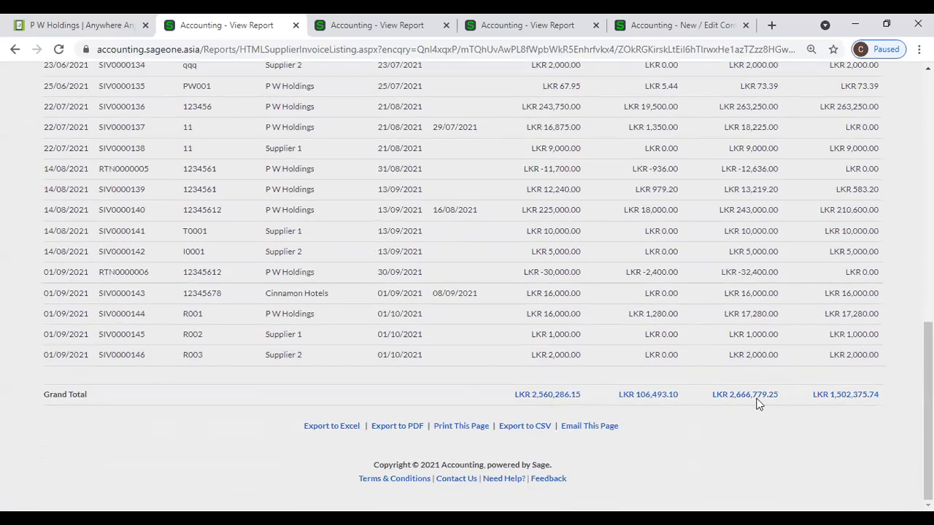
{"action": "scroll", "coordinate": [759, 403], "scroll_direction": "up", "scroll_amount": 15}
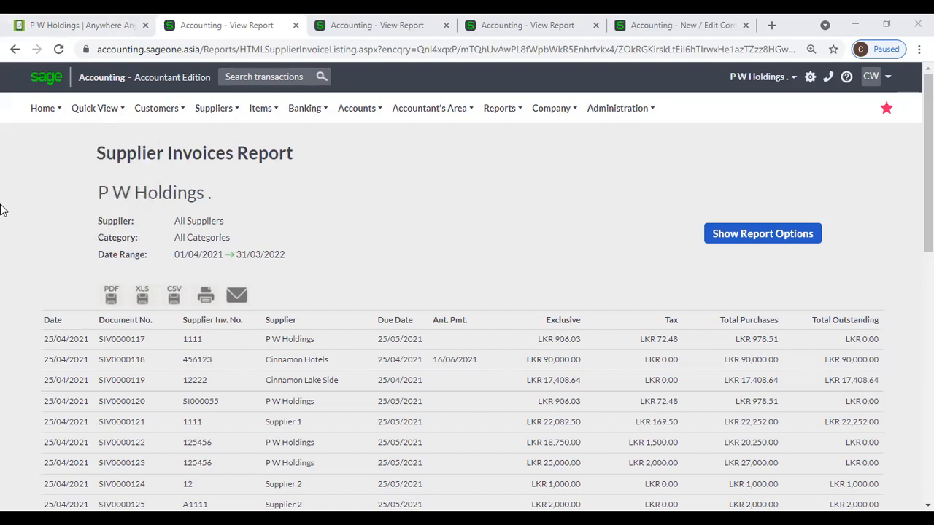
Step: Generate the Supplier Unallocated Payments report for all dates, suppliers and categories
{"action": "left_click", "coordinate": [214, 108]}
{"action": "mouse_move", "coordinate": [235, 208]}
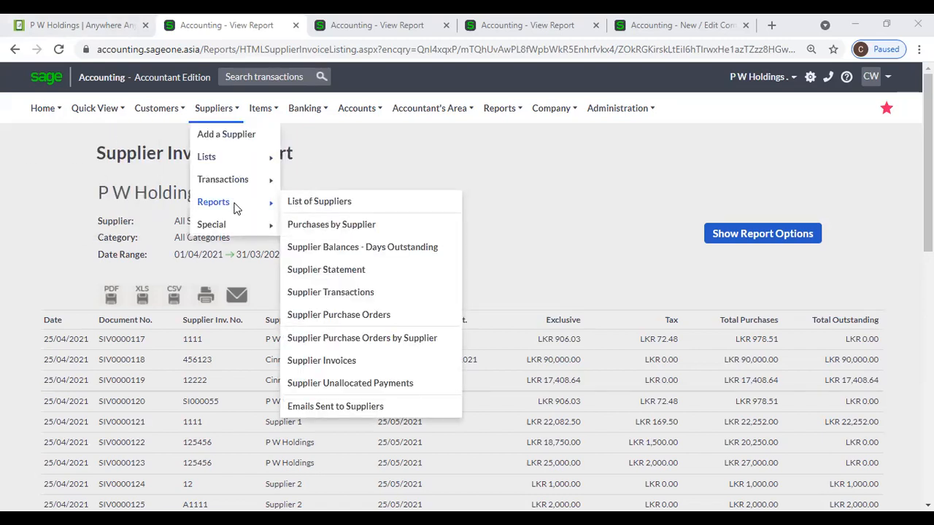
{"action": "left_click", "coordinate": [394, 383]}
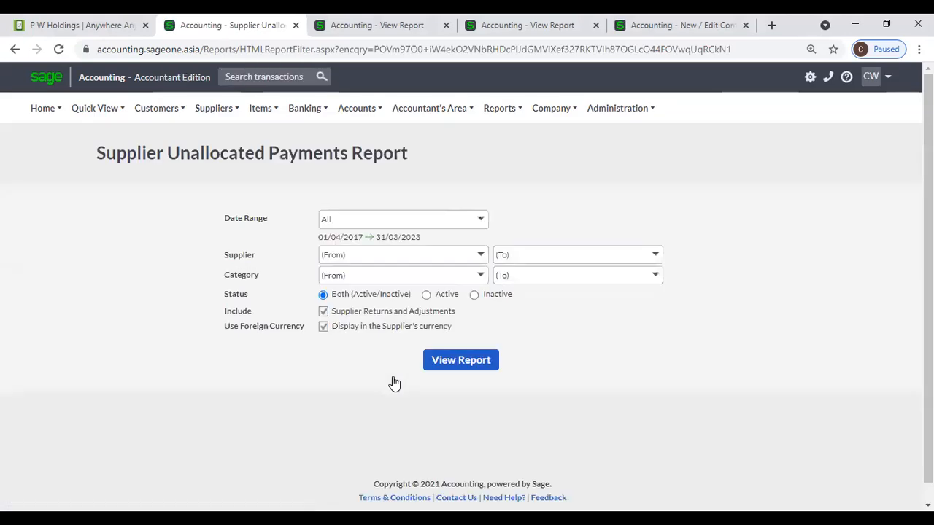
{"action": "left_click", "coordinate": [461, 362]}
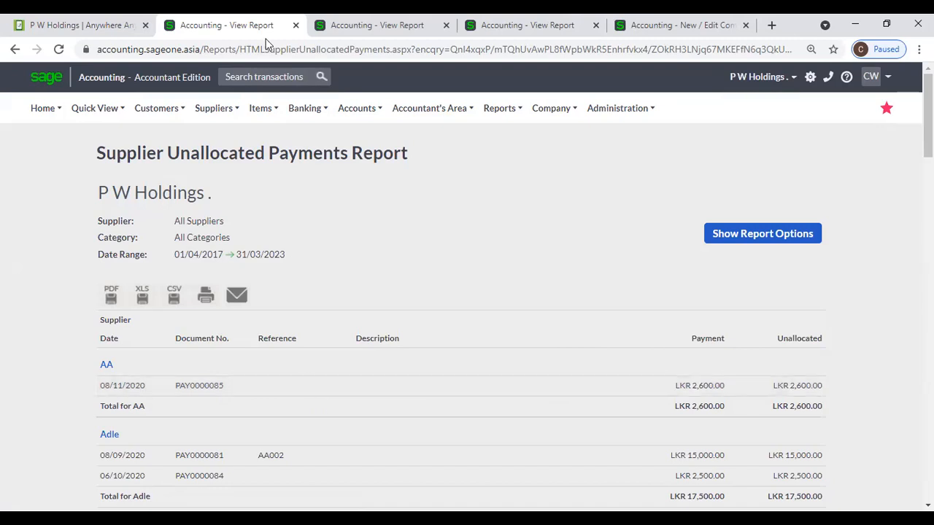
Step: Open the supplier Allocate Payments page in place of the Supplier Purchase Orders report, and return to the Supplier Unallocated Payments report
{"action": "left_click", "coordinate": [374, 26]}
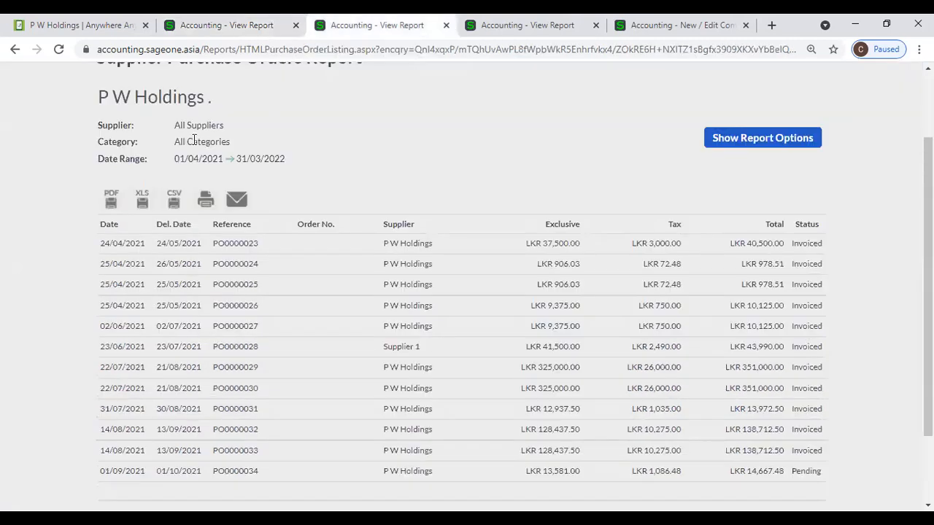
{"action": "scroll", "coordinate": [192, 135], "scroll_direction": "up", "scroll_amount": 2}
{"action": "mouse_move", "coordinate": [195, 117]}
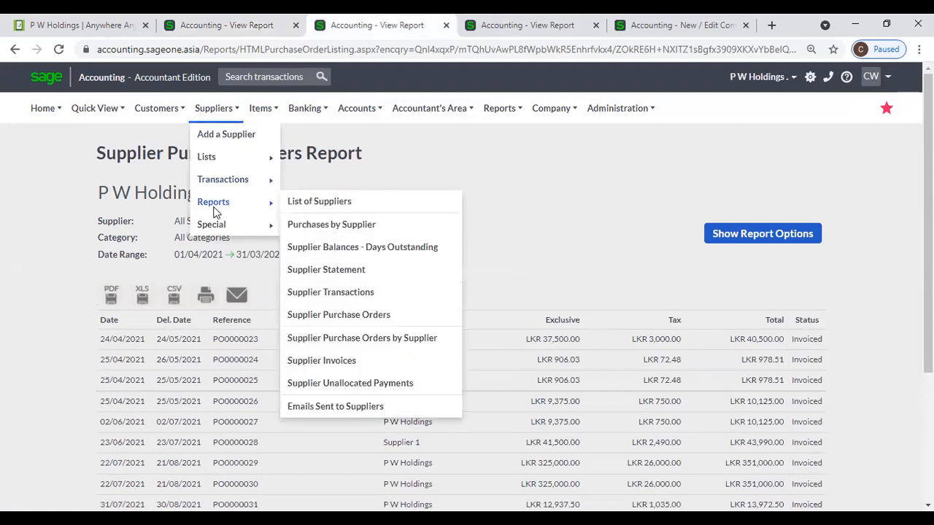
{"action": "mouse_move", "coordinate": [215, 184]}
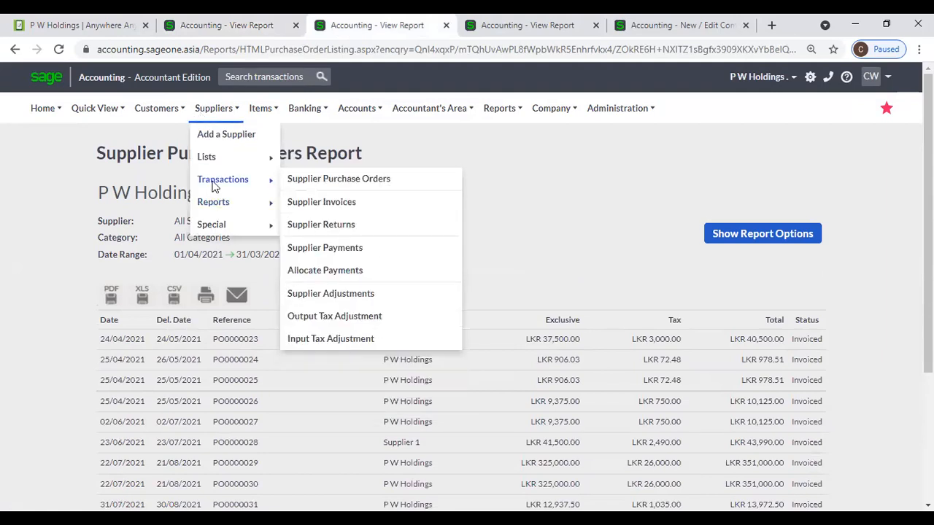
{"action": "left_click", "coordinate": [351, 272]}
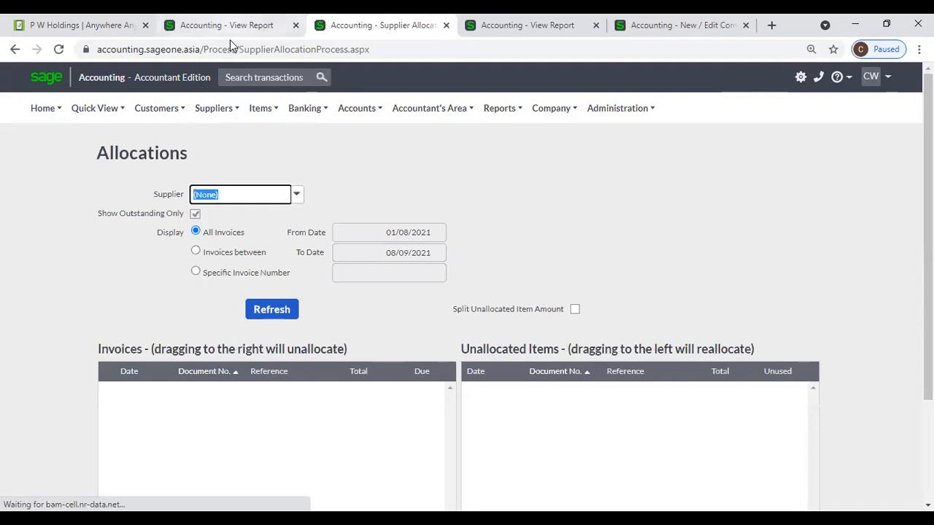
{"action": "left_click", "coordinate": [230, 26]}
{"action": "mouse_move", "coordinate": [307, 110]}
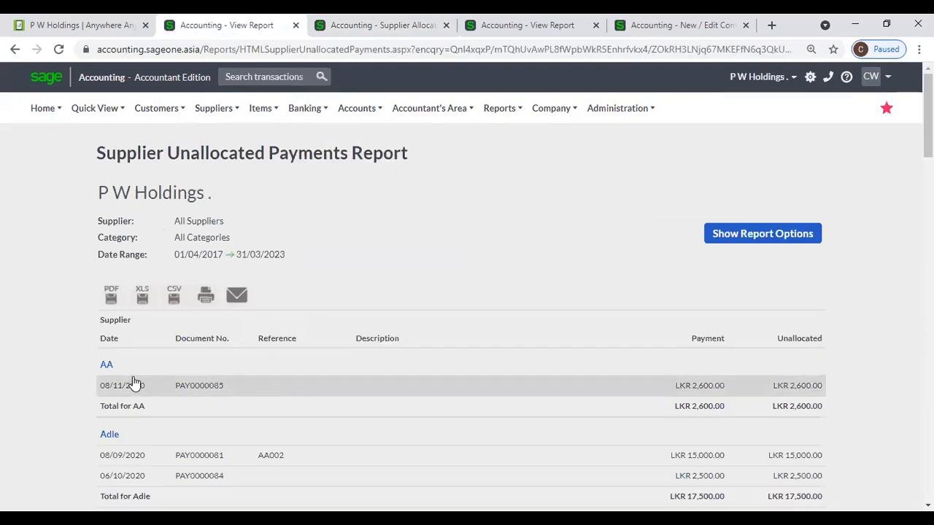
Step: Check the suppliers listed in the Supplier Unallocated Payments report against the Allocations page, and return to the Allocations page
{"action": "left_click", "coordinate": [342, 33]}
{"action": "mouse_move", "coordinate": [306, 110]}
{"action": "mouse_move", "coordinate": [316, 227]}
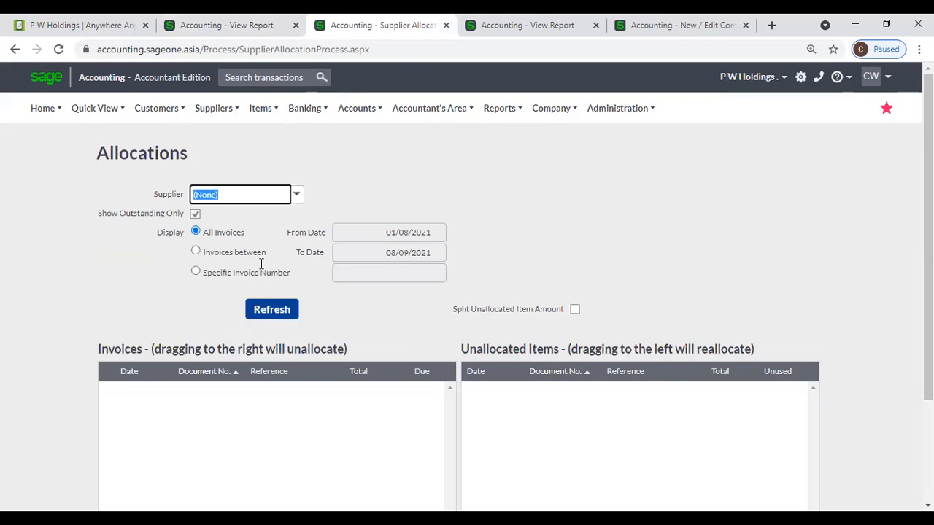
{"action": "left_click", "coordinate": [219, 25]}
{"action": "scroll", "coordinate": [205, 421], "scroll_direction": "down", "scroll_amount": 2}
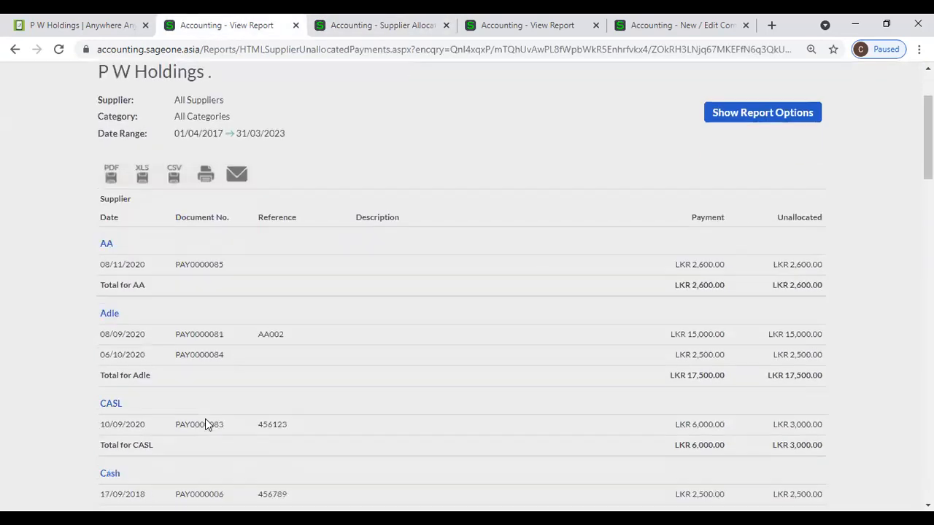
{"action": "scroll", "coordinate": [450, 326], "scroll_direction": "up", "scroll_amount": 2}
{"action": "left_click", "coordinate": [343, 25]}
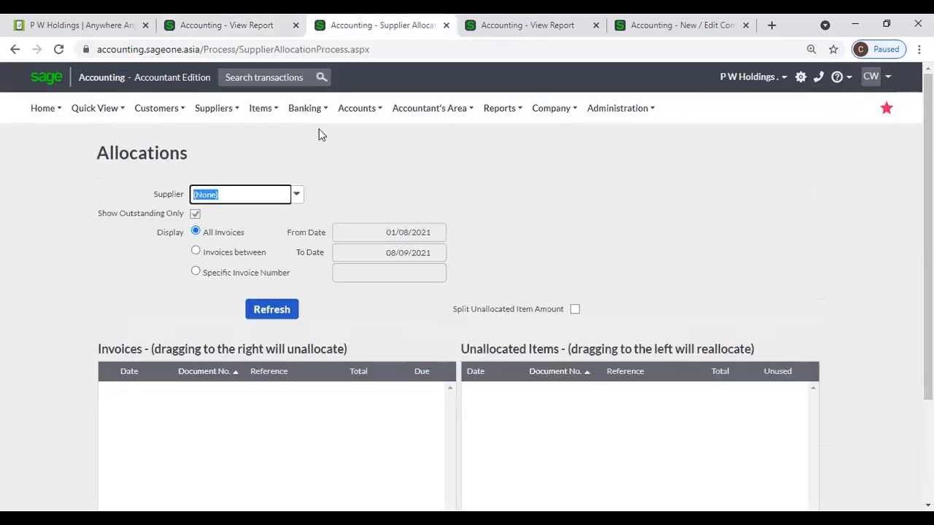
Step: Select the supplier Adle on the Allocations page and refresh its outstanding invoices and unallocated items
{"action": "type", "text": "ad"}
{"action": "left_click", "coordinate": [289, 312]}
{"action": "left_click", "coordinate": [468, 311]}
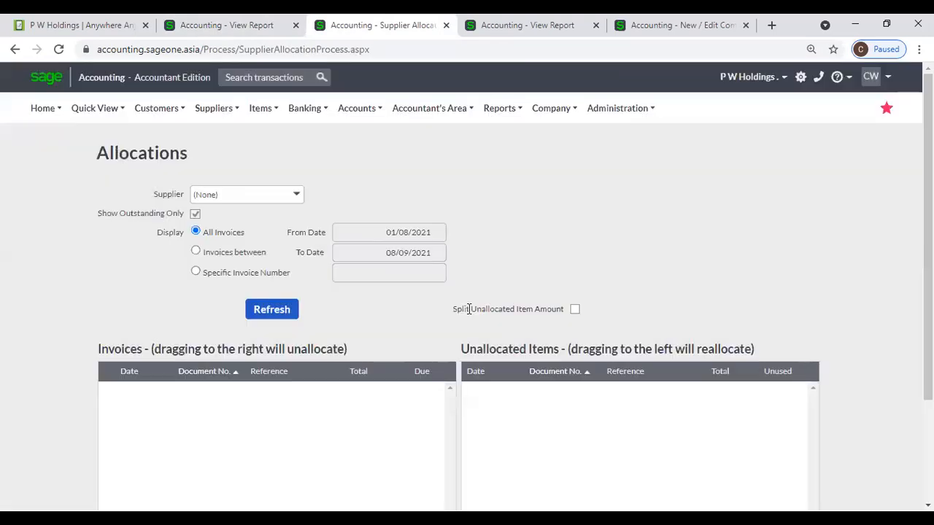
{"action": "left_click", "coordinate": [299, 194]}
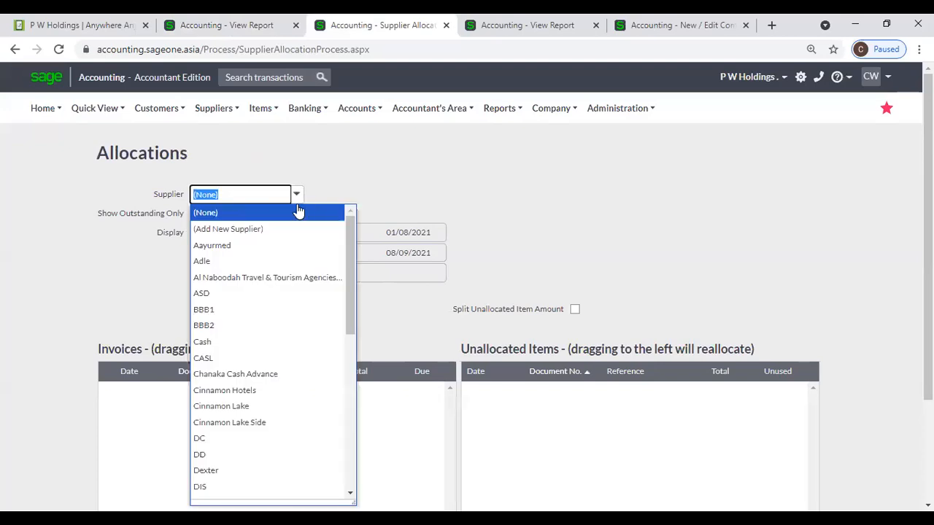
{"action": "left_click", "coordinate": [259, 264]}
{"action": "left_click", "coordinate": [272, 311]}
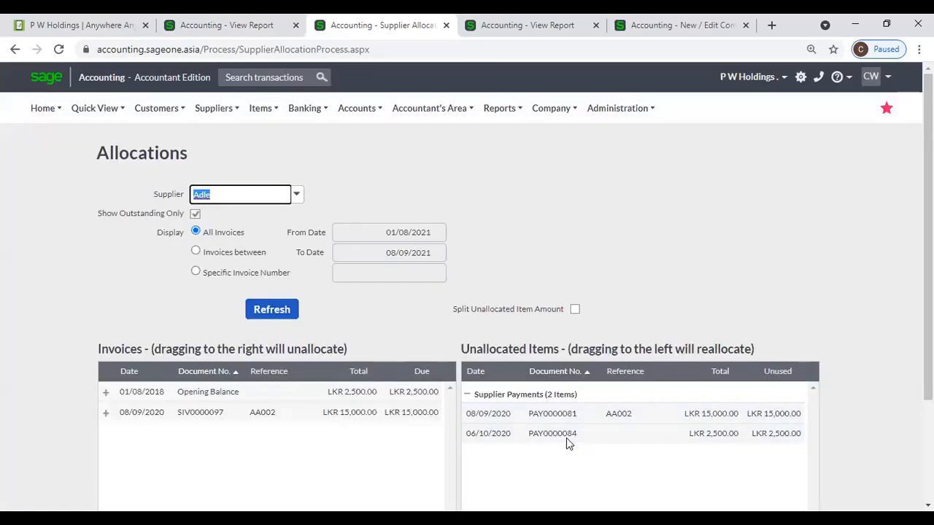
Step: Allocate Adle's LKR 2,500.00 payment to the opening balance and the LKR 15,000.00 payment to the invoice with reference AA002
{"action": "scroll", "coordinate": [566, 438], "scroll_direction": "down", "scroll_amount": 1}
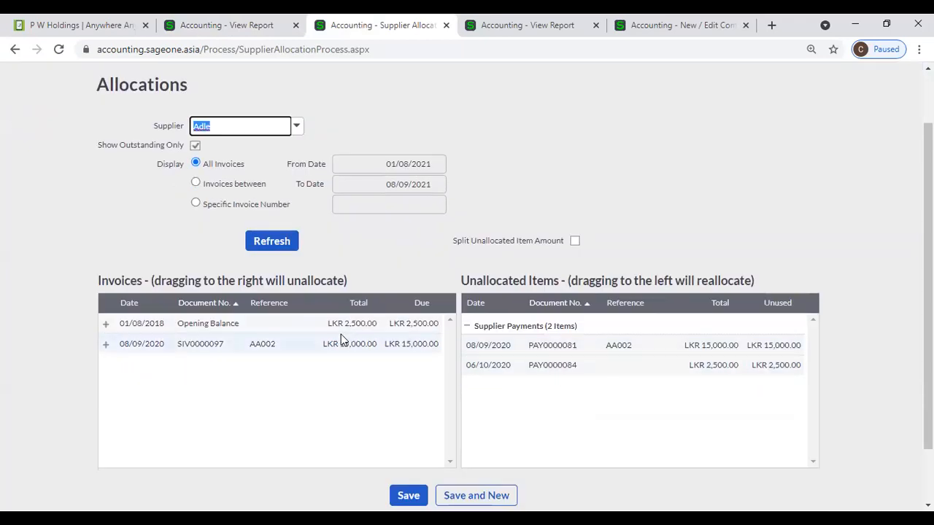
{"action": "left_click_drag", "start_coordinate": [686, 344], "coordinate": [416, 327]}
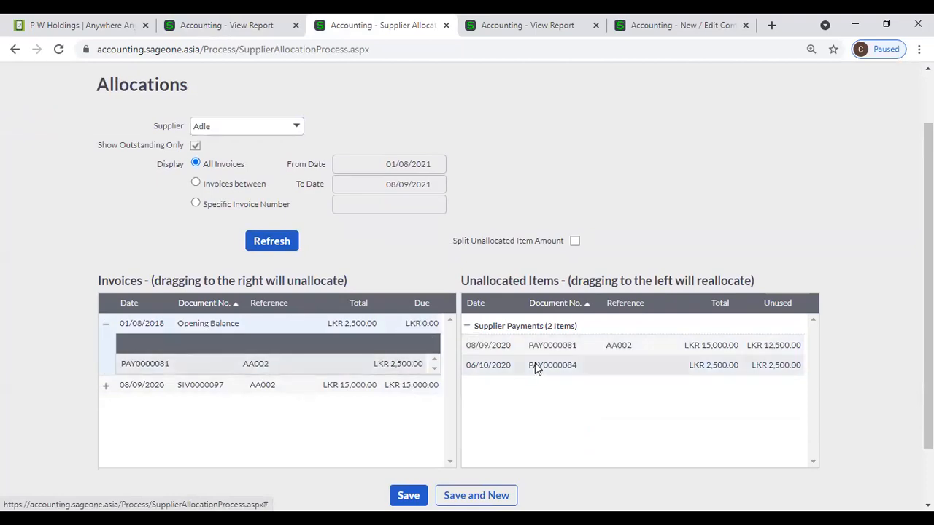
{"action": "left_click_drag", "start_coordinate": [405, 364], "coordinate": [424, 381]}
{"action": "left_click_drag", "start_coordinate": [512, 349], "coordinate": [410, 327]}
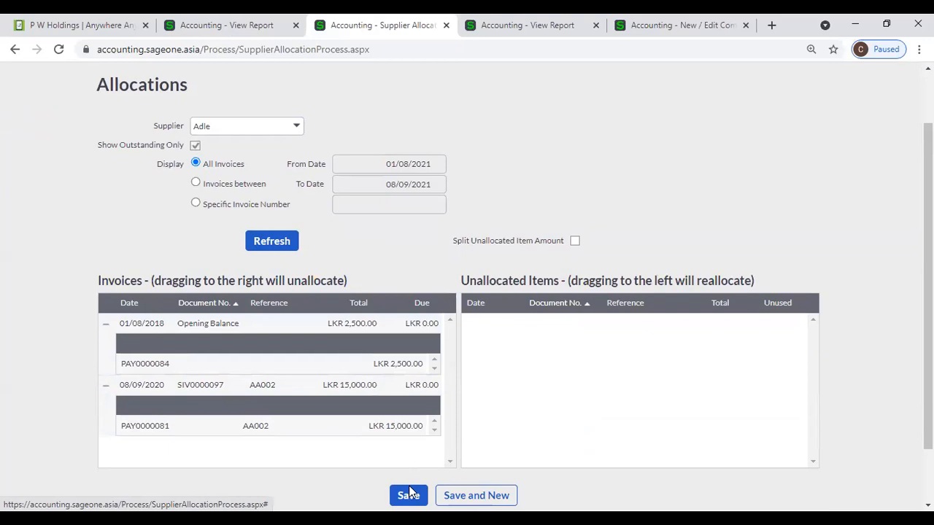
Step: Return to the Supplier Unallocated Payments report, show its options and examine the unallocated payments of all suppliers
{"action": "left_click", "coordinate": [228, 26]}
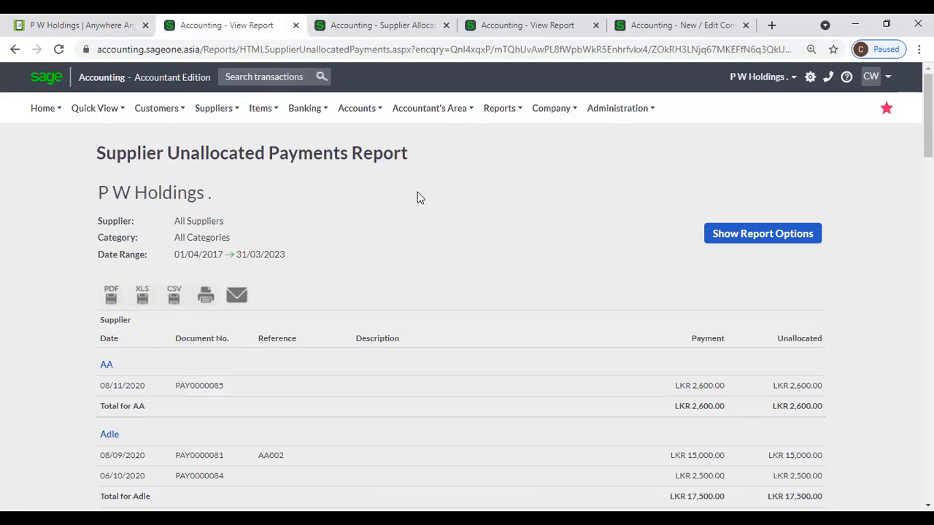
{"action": "left_click", "coordinate": [778, 241]}
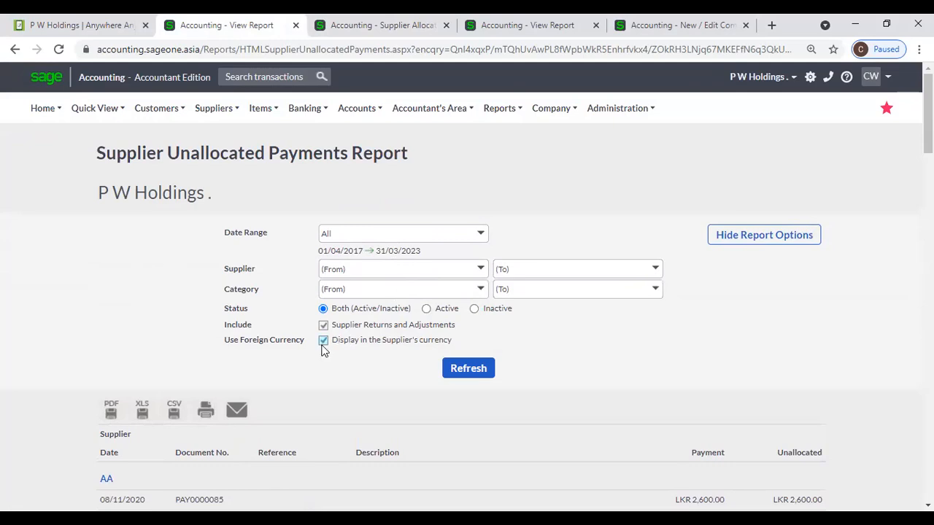
{"action": "scroll", "coordinate": [576, 355], "scroll_direction": "down", "scroll_amount": 5}
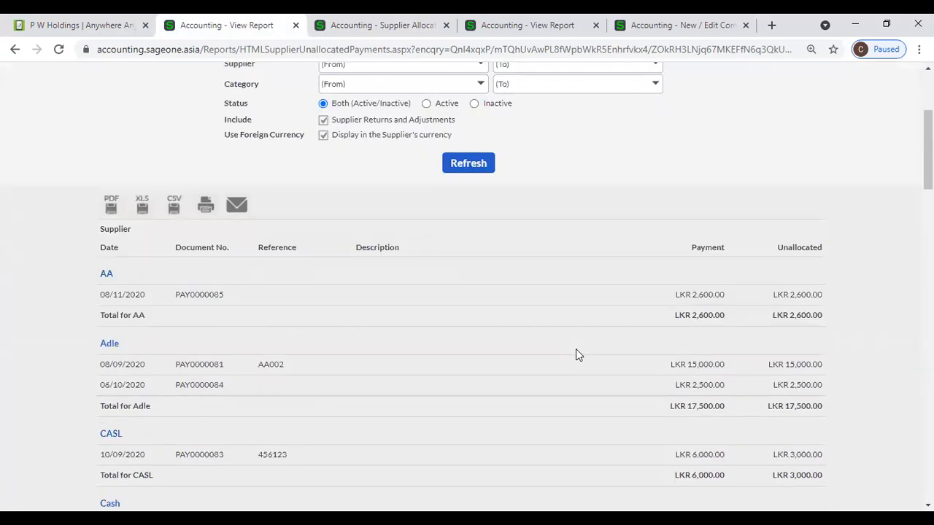
{"action": "scroll", "coordinate": [576, 349], "scroll_direction": "down", "scroll_amount": 20}
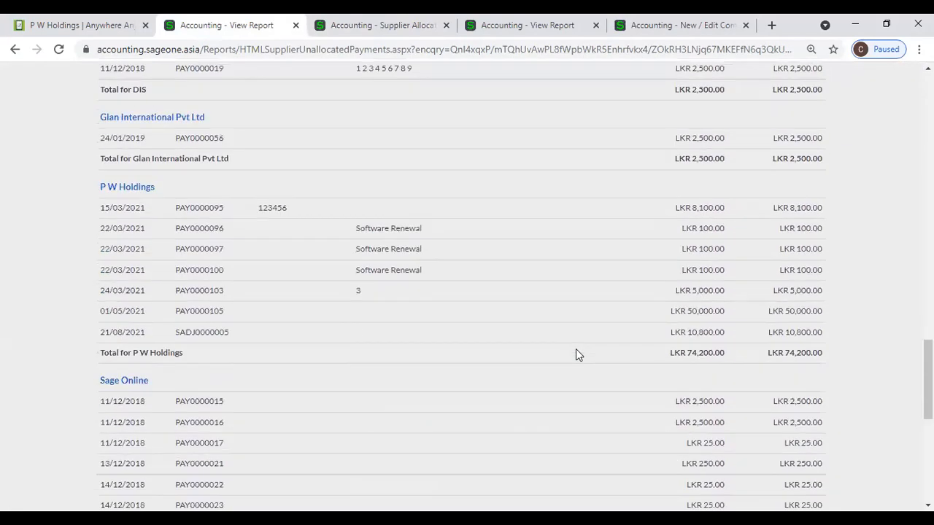
{"action": "scroll", "coordinate": [576, 355], "scroll_direction": "down", "scroll_amount": 3}
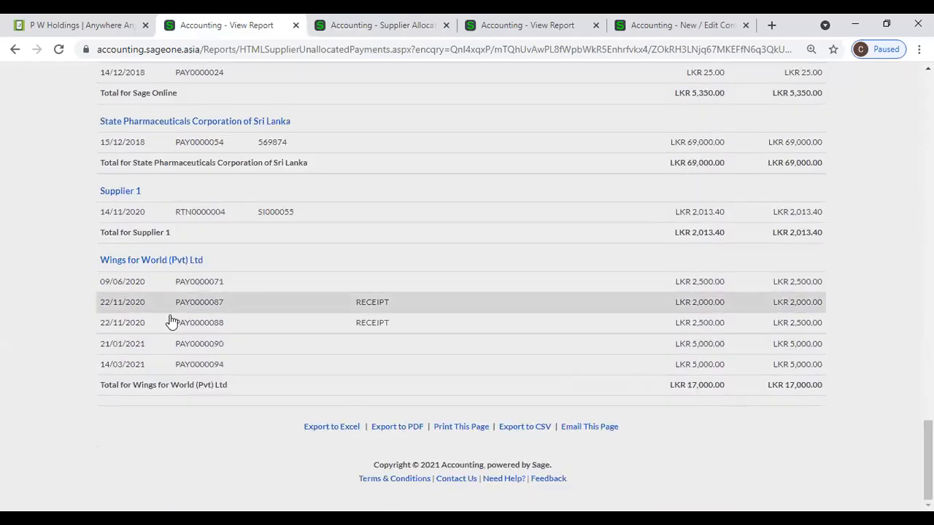
{"action": "scroll", "coordinate": [350, 296], "scroll_direction": "up", "scroll_amount": 15}
{"action": "scroll", "coordinate": [344, 289], "scroll_direction": "up", "scroll_amount": 9}
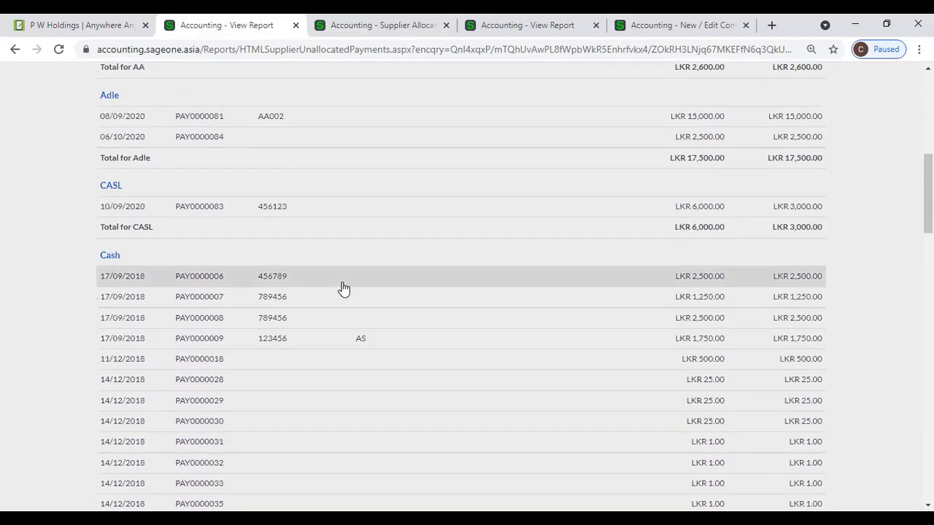
{"action": "scroll", "coordinate": [343, 288], "scroll_direction": "down", "scroll_amount": 3}
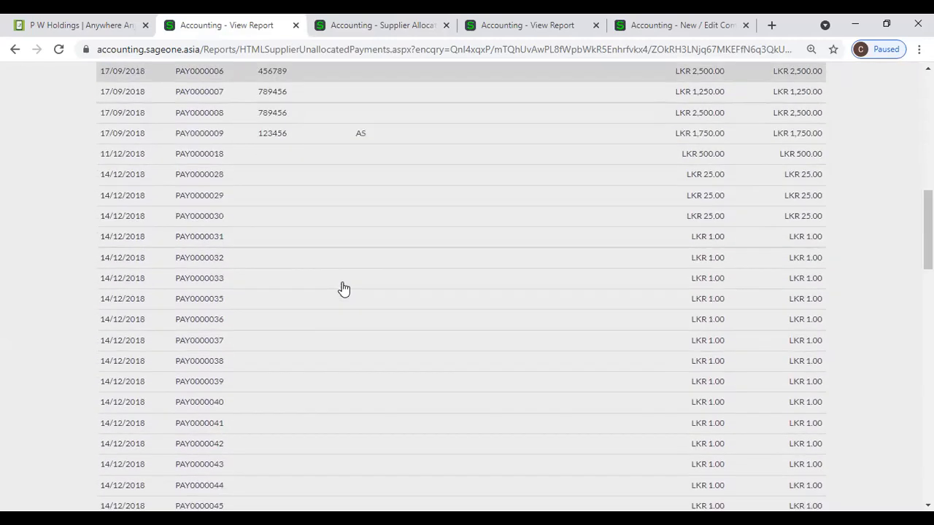
{"action": "scroll", "coordinate": [344, 288], "scroll_direction": "up", "scroll_amount": 10}
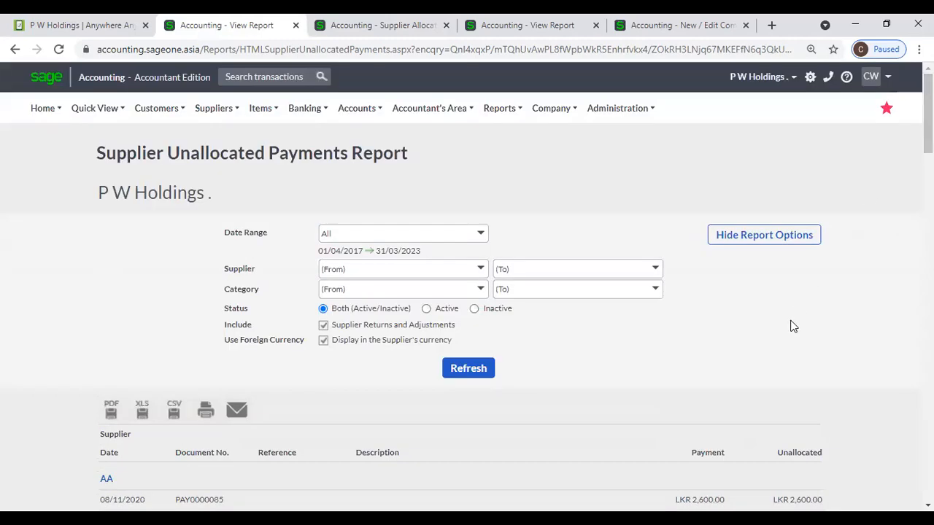
{"action": "left_click", "coordinate": [208, 109]}
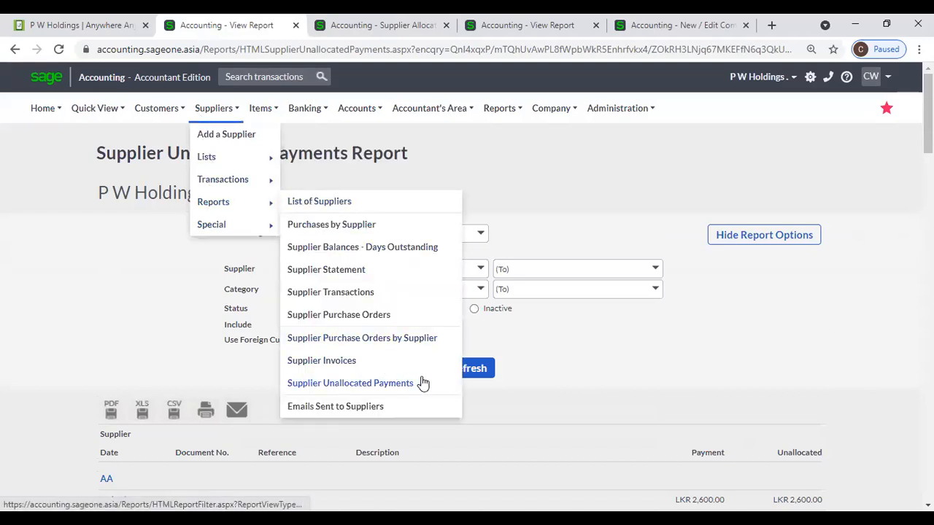
{"action": "left_click", "coordinate": [423, 383]}
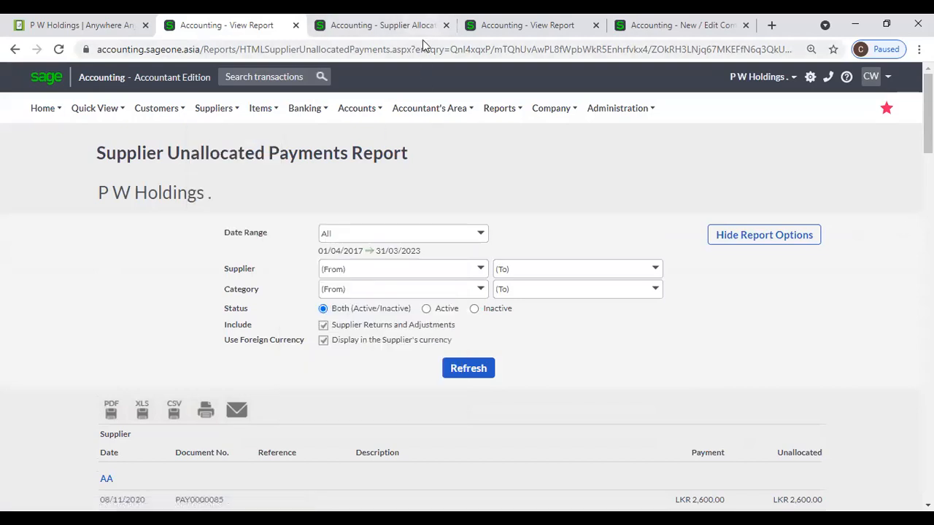
{"action": "left_click", "coordinate": [1, 248]}
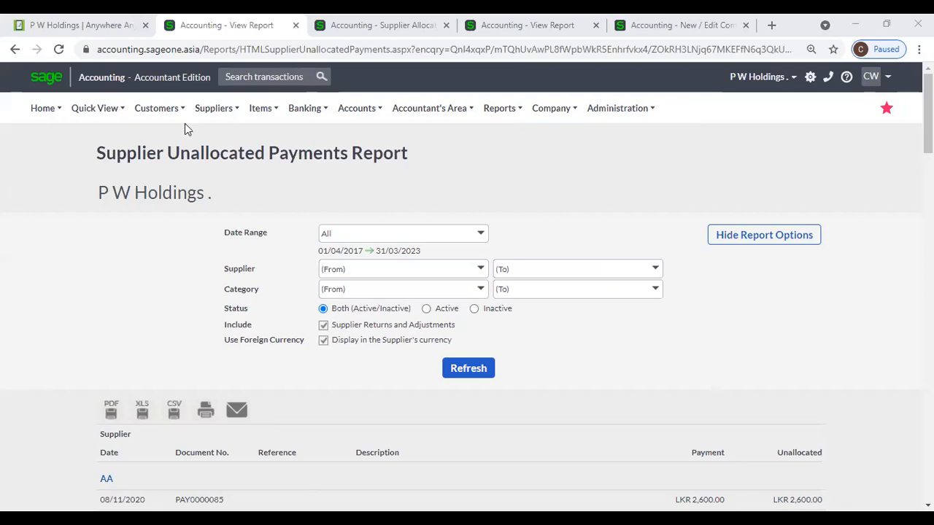
Step: Open the Emails Sent to Suppliers report, try viewing it for the current month and return to its filter page
{"action": "left_click", "coordinate": [214, 108]}
{"action": "mouse_move", "coordinate": [229, 225]}
{"action": "mouse_move", "coordinate": [224, 120]}
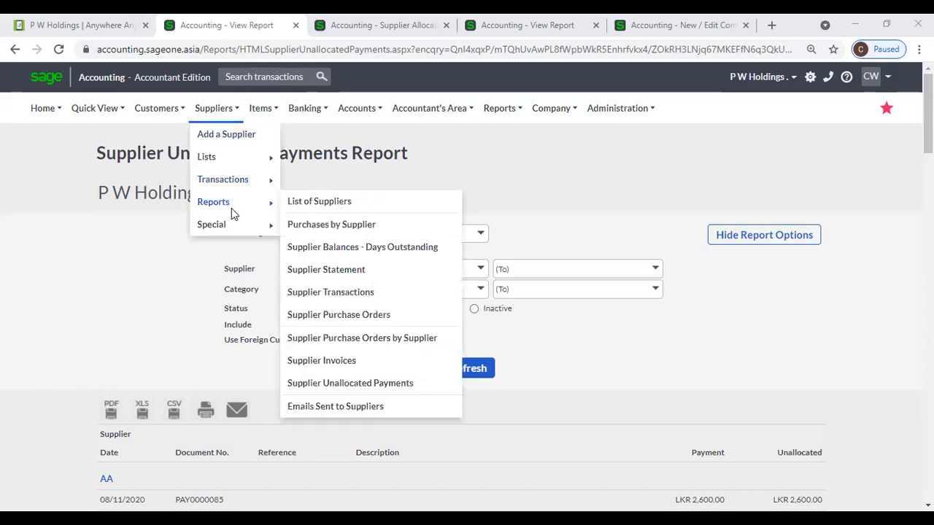
{"action": "left_click", "coordinate": [350, 408]}
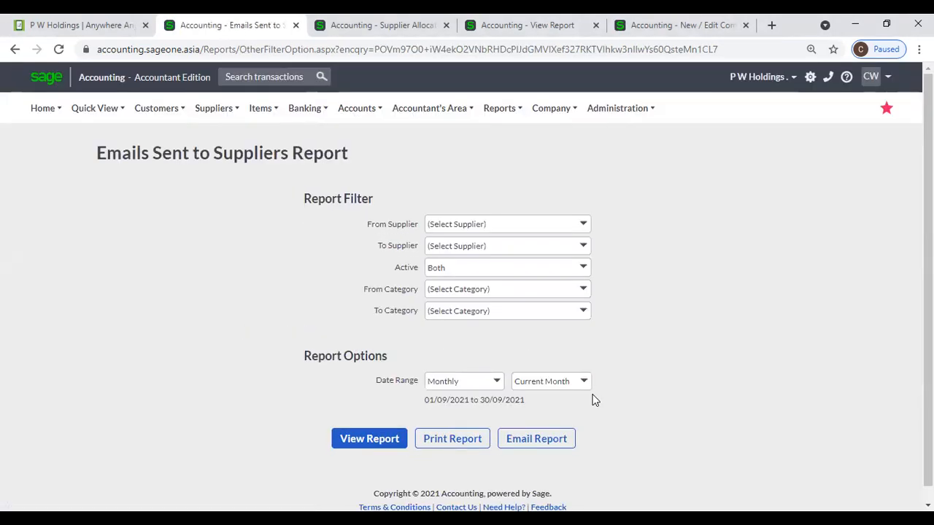
{"action": "left_click", "coordinate": [369, 439]}
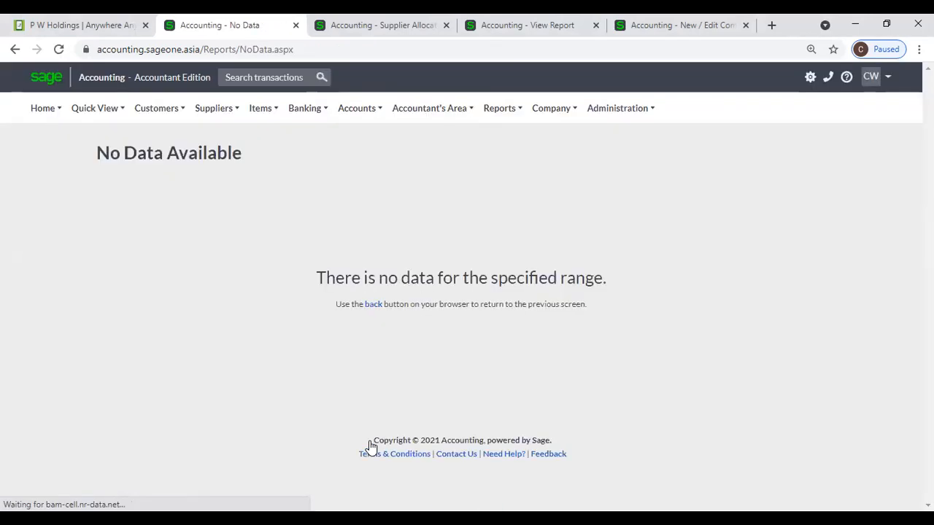
{"action": "left_click", "coordinate": [371, 308]}
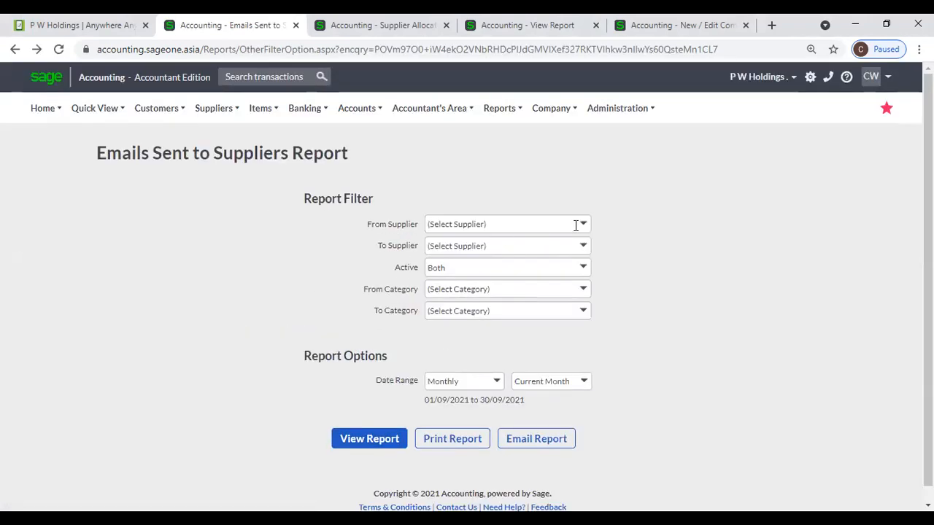
Step: Try viewing the Emails Sent to Suppliers report with a Yearly date range and return to its filter page
{"action": "left_click", "coordinate": [580, 224]}
{"action": "left_click", "coordinate": [633, 232]}
{"action": "left_click", "coordinate": [498, 383]}
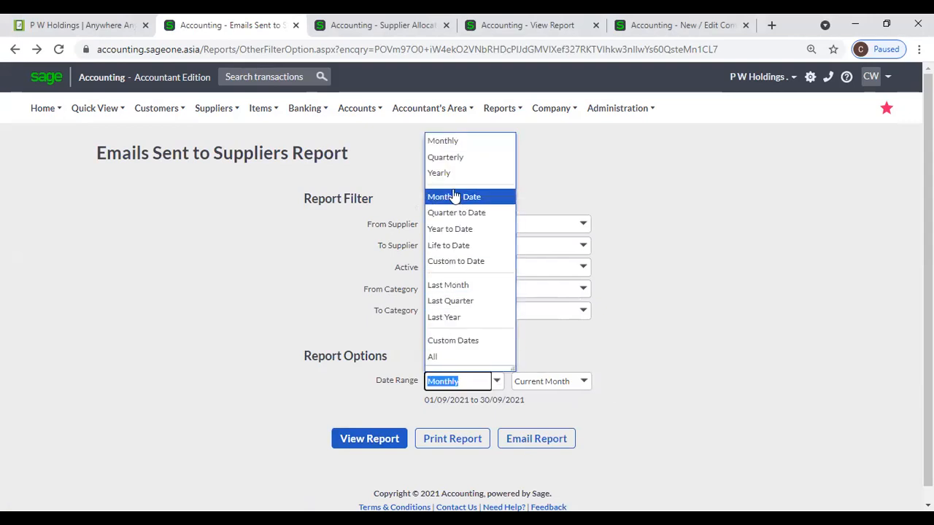
{"action": "left_click", "coordinate": [441, 173]}
{"action": "left_click", "coordinate": [378, 440]}
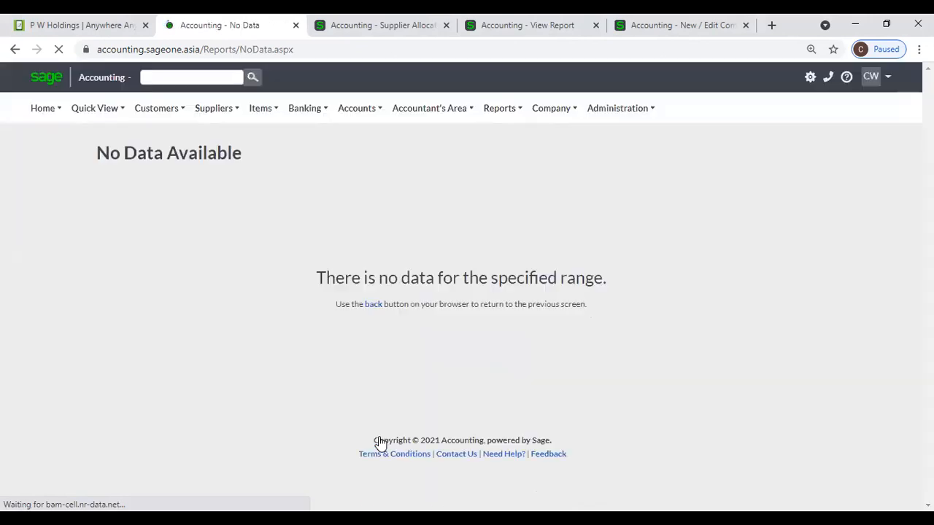
{"action": "left_click", "coordinate": [374, 305]}
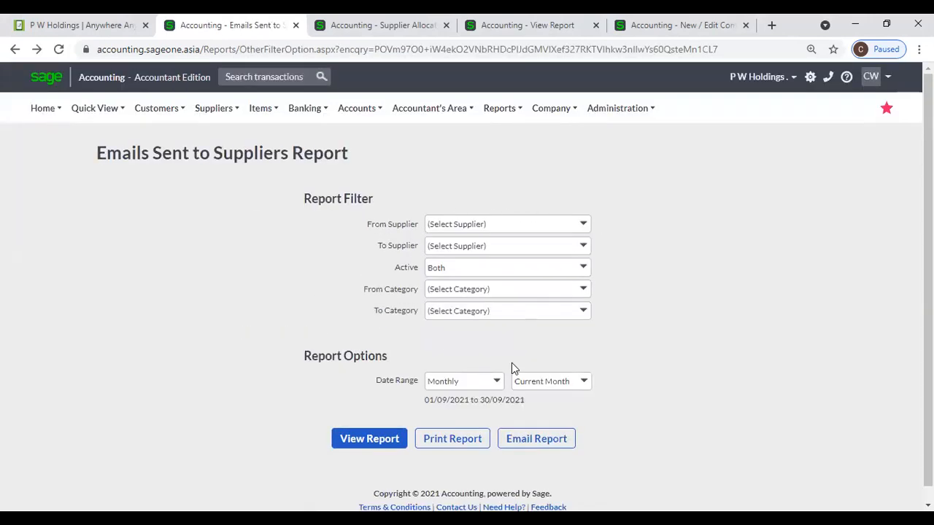
Step: Set the date range to All and view the Emails Sent to Suppliers report
{"action": "left_click", "coordinate": [501, 382]}
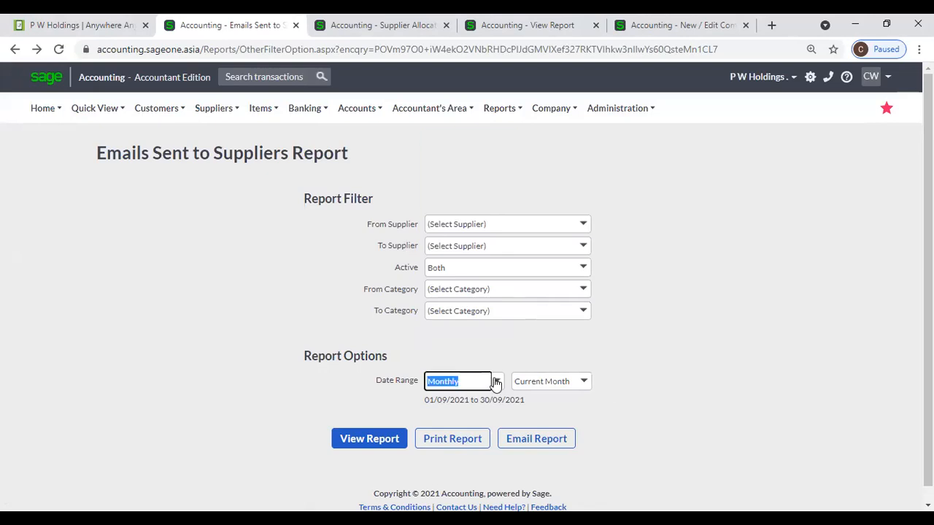
{"action": "left_click", "coordinate": [485, 359]}
{"action": "left_click", "coordinate": [377, 444]}
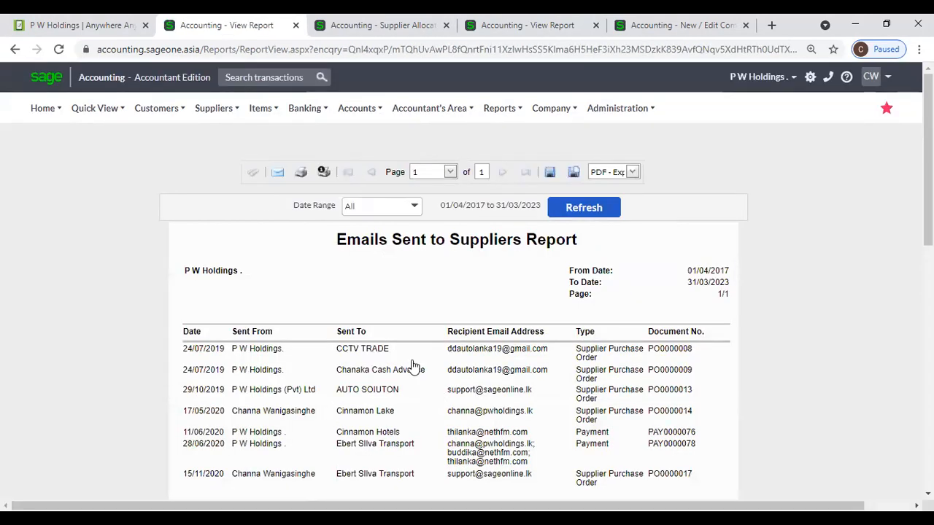
{"action": "scroll", "coordinate": [420, 380], "scroll_direction": "down", "scroll_amount": 1}
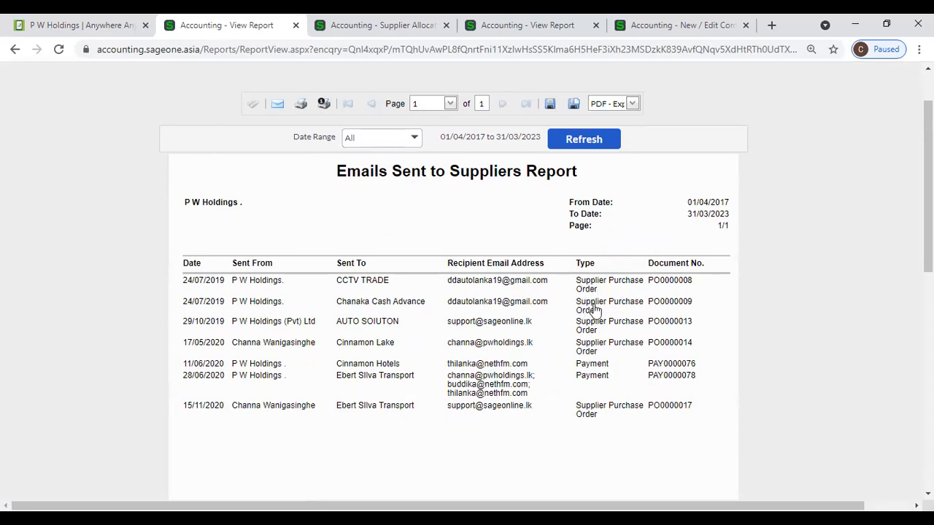
Step: Open the second supplier purchase order emailed on 24/07/2019, examine its lines and totals, and return to the report
{"action": "left_click", "coordinate": [679, 305]}
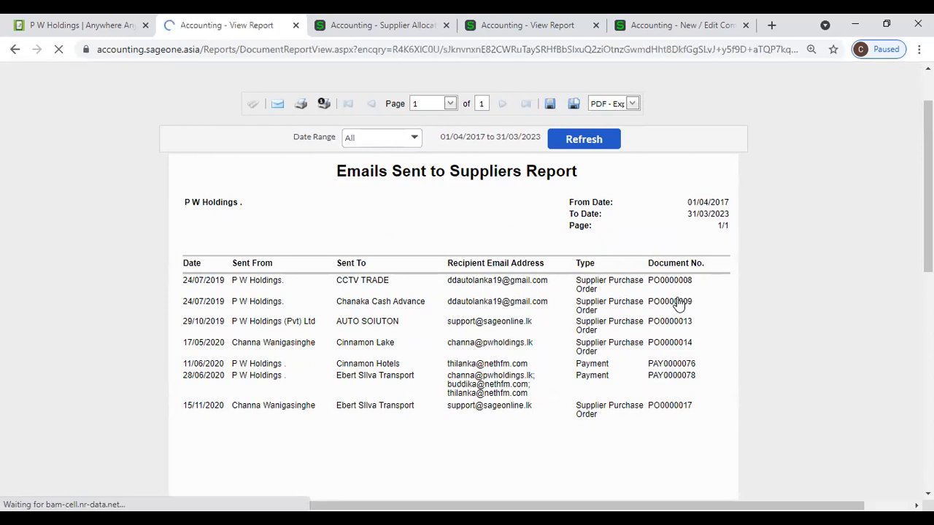
{"action": "scroll", "coordinate": [599, 317], "scroll_direction": "down", "scroll_amount": 3}
{"action": "scroll", "coordinate": [598, 317], "scroll_direction": "down", "scroll_amount": 1}
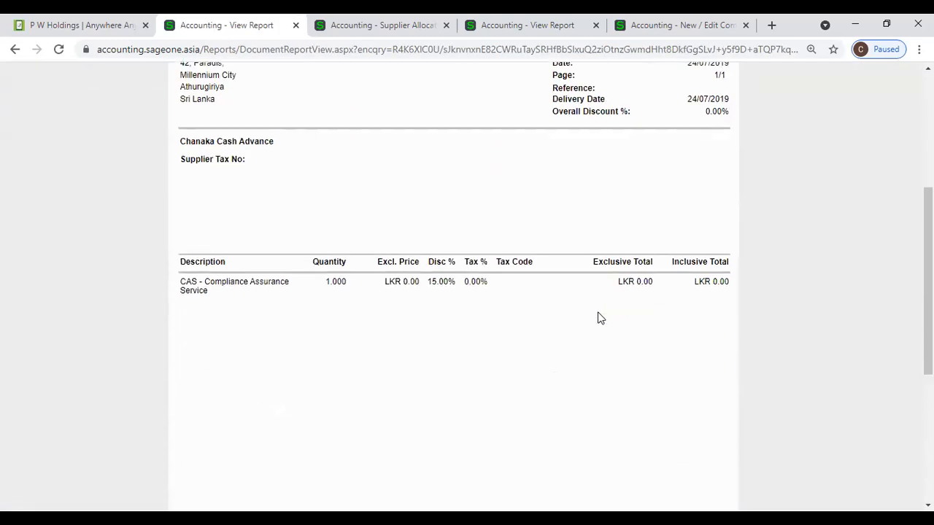
{"action": "scroll", "coordinate": [598, 317], "scroll_direction": "down", "scroll_amount": 5}
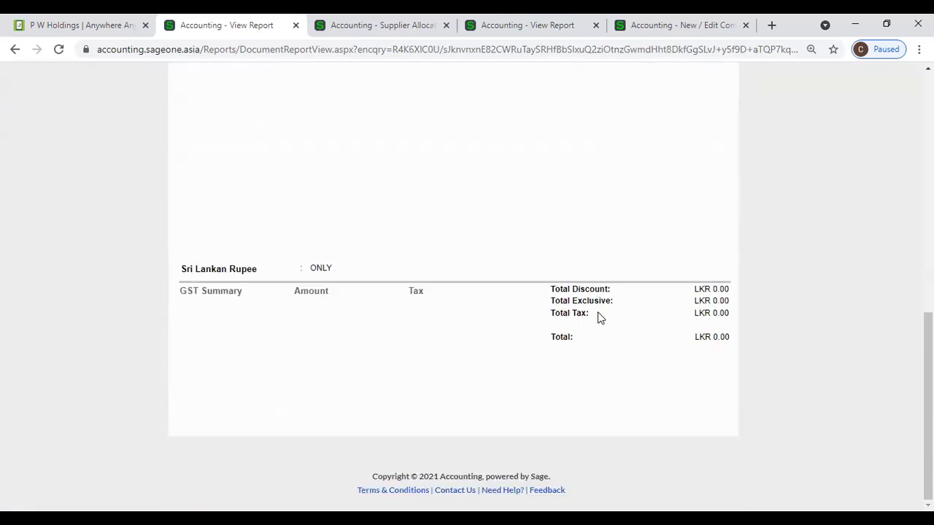
{"action": "scroll", "coordinate": [599, 318], "scroll_direction": "up", "scroll_amount": 10}
{"action": "left_click", "coordinate": [15, 50]}
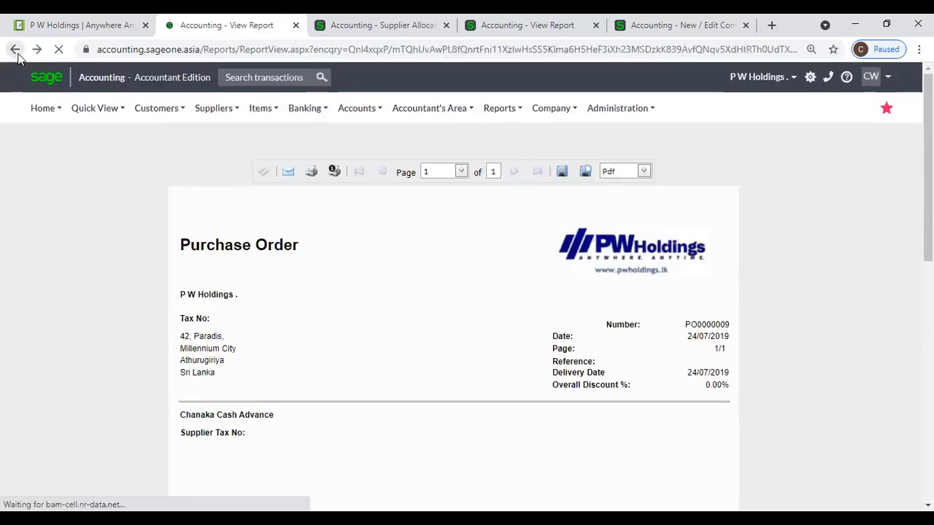
Step: Open the supplier payment emailed on 28/06/2020, examine its details and amount paid, and return to the Emails Sent to Suppliers report
{"action": "left_click", "coordinate": [640, 380]}
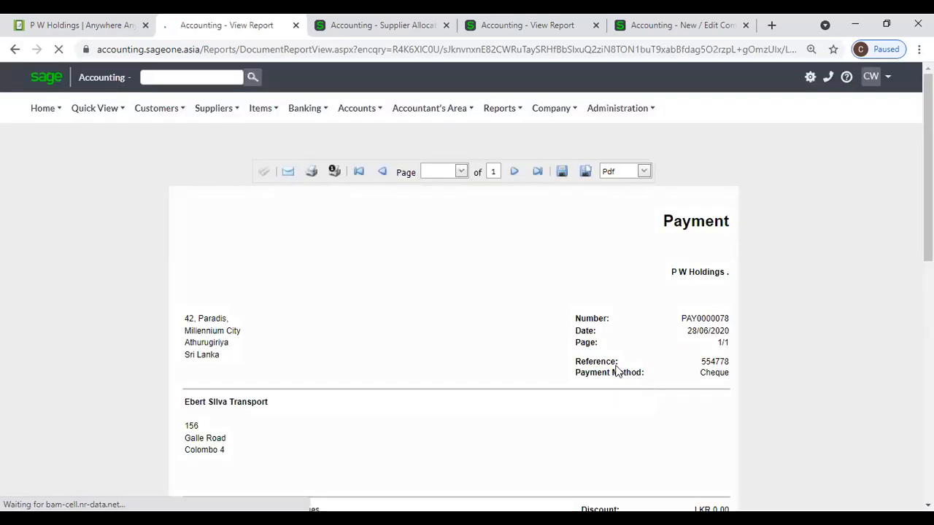
{"action": "scroll", "coordinate": [567, 361], "scroll_direction": "down", "scroll_amount": 4}
{"action": "scroll", "coordinate": [567, 363], "scroll_direction": "down", "scroll_amount": 4}
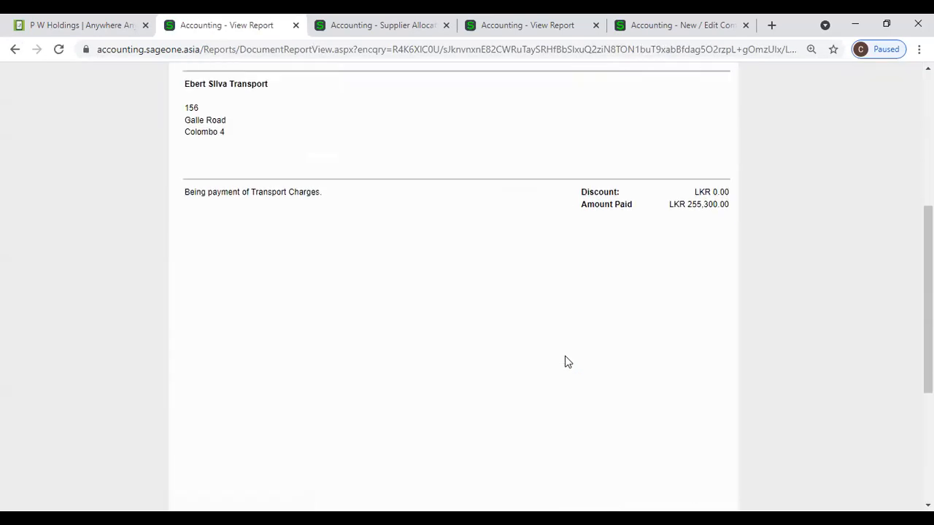
{"action": "scroll", "coordinate": [568, 362], "scroll_direction": "up", "scroll_amount": 4}
{"action": "scroll", "coordinate": [566, 362], "scroll_direction": "up", "scroll_amount": 4}
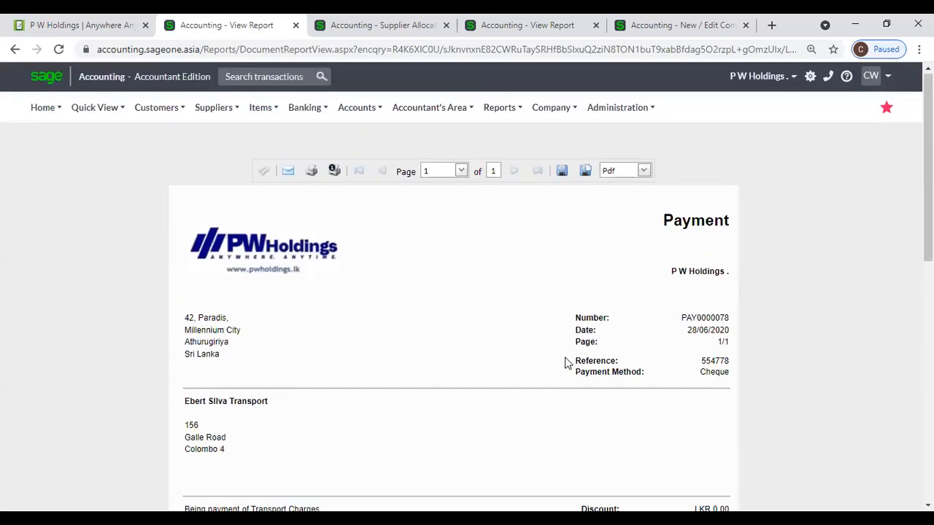
{"action": "left_click", "coordinate": [15, 50]}
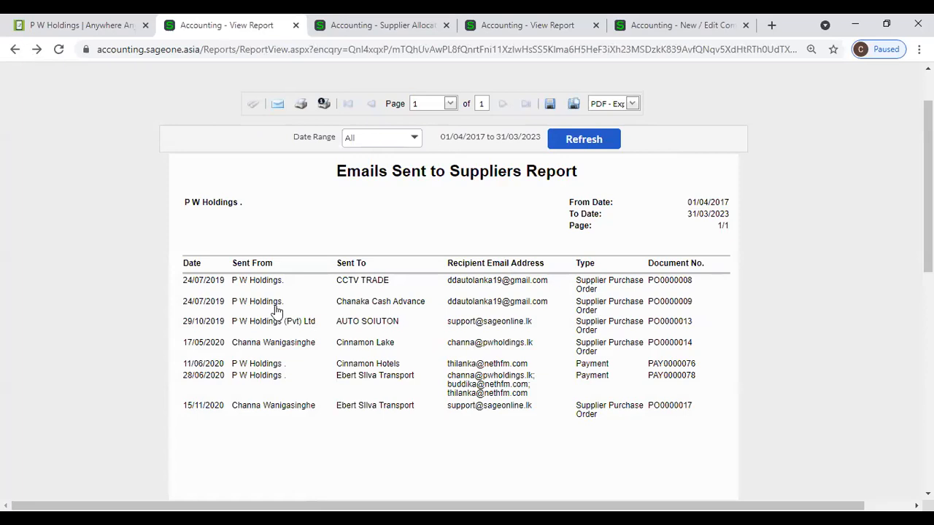
{"action": "scroll", "coordinate": [276, 310], "scroll_direction": "up", "scroll_amount": 1}
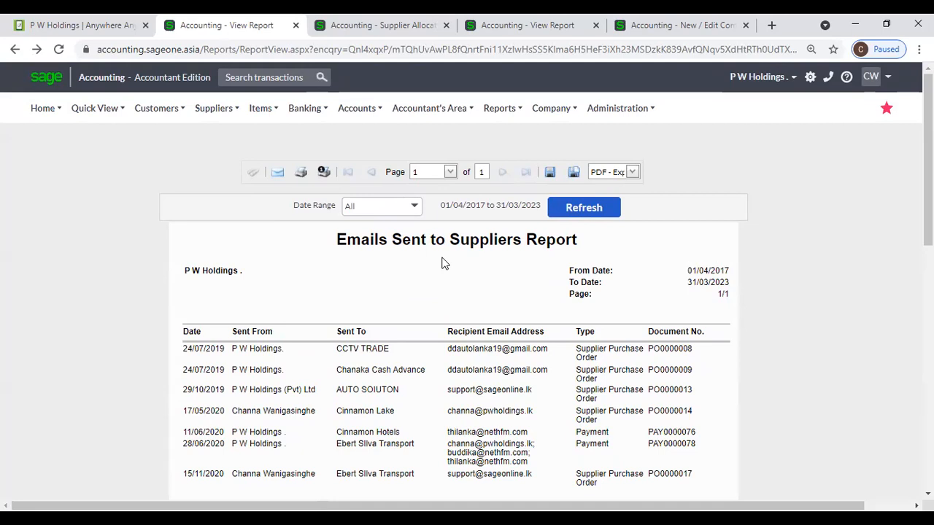
{"action": "mouse_move", "coordinate": [143, 125]}
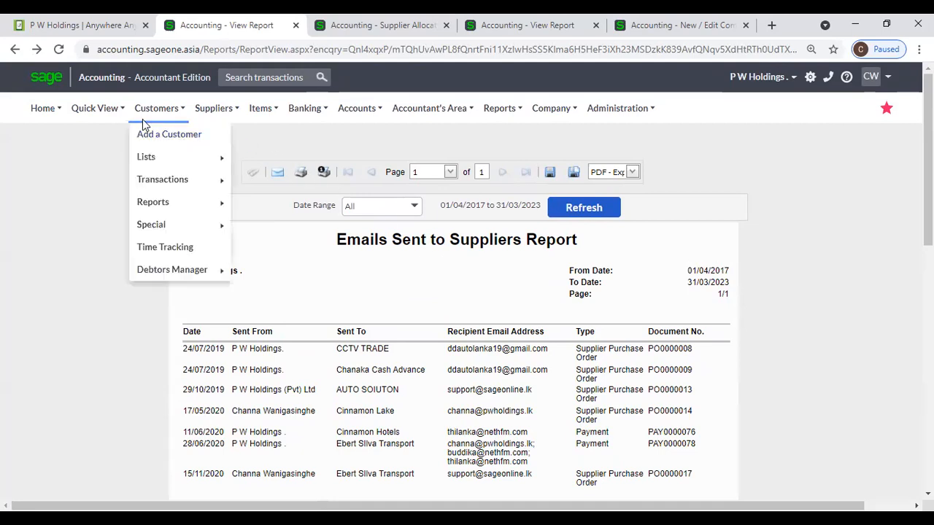
{"action": "mouse_move", "coordinate": [216, 117]}
{"action": "mouse_move", "coordinate": [226, 202]}
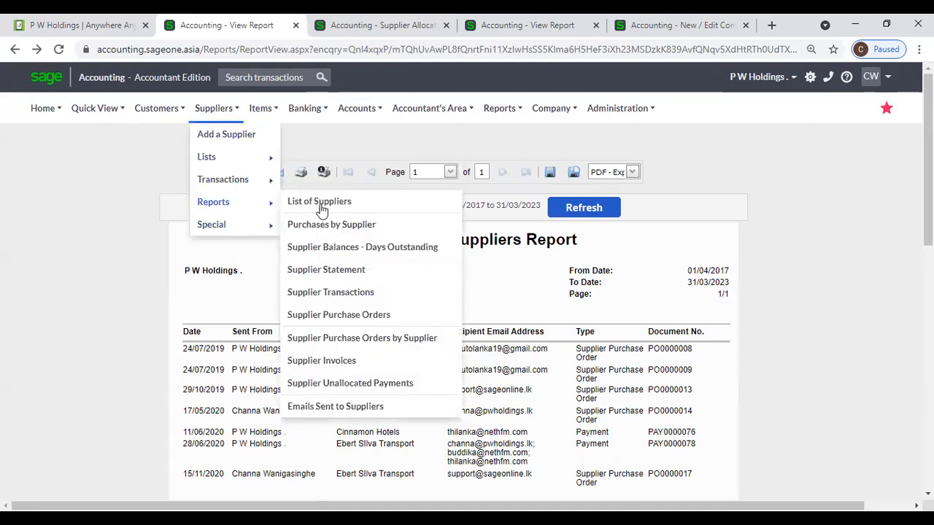
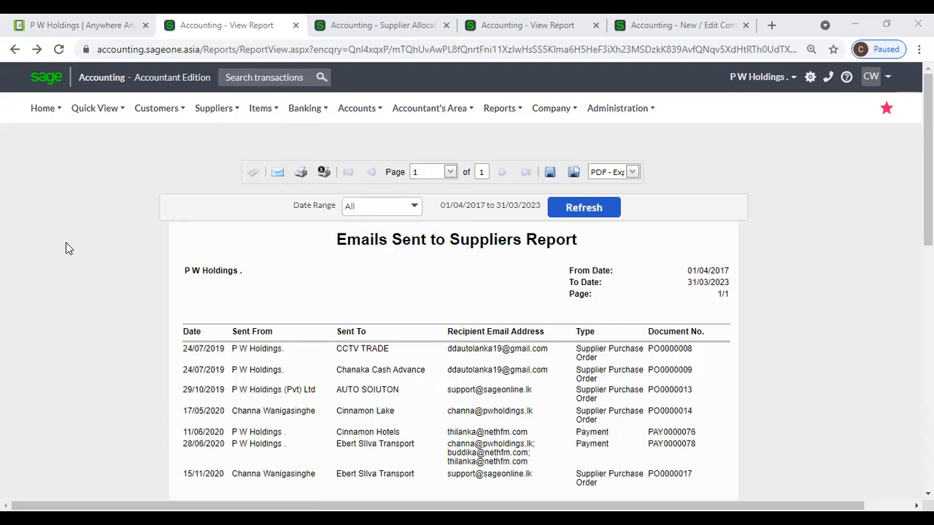
{"action": "mouse_move", "coordinate": [214, 108]}
{"action": "mouse_move", "coordinate": [206, 205]}
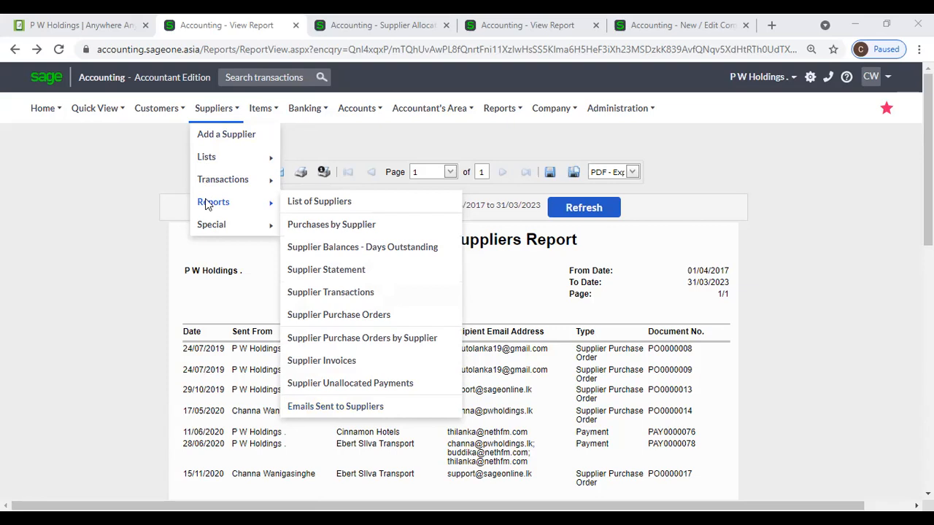
{"action": "mouse_move", "coordinate": [219, 231]}
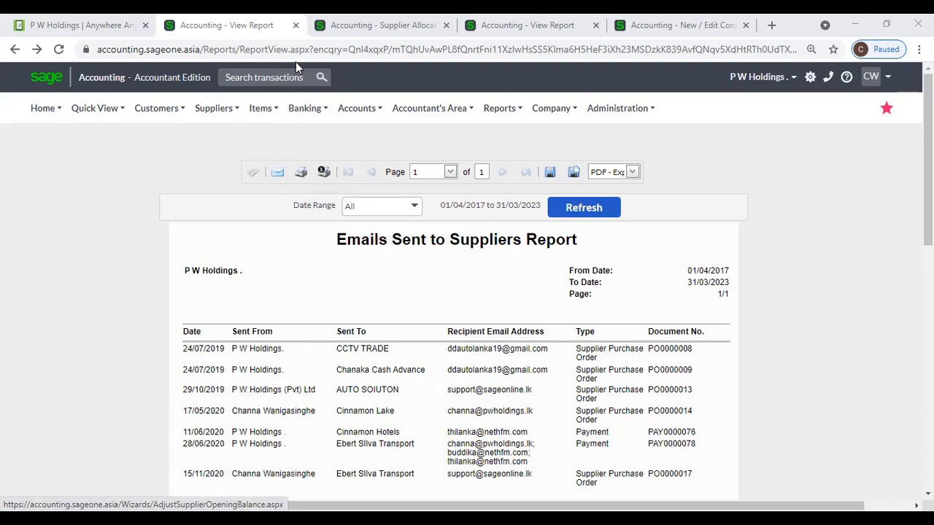
Step: Switch to the browser tab with the supplier allocations and open a blank New Supplier form to examine its opening balance field
{"action": "left_click", "coordinate": [332, 27]}
{"action": "scroll", "coordinate": [248, 97], "scroll_direction": "up", "scroll_amount": 1}
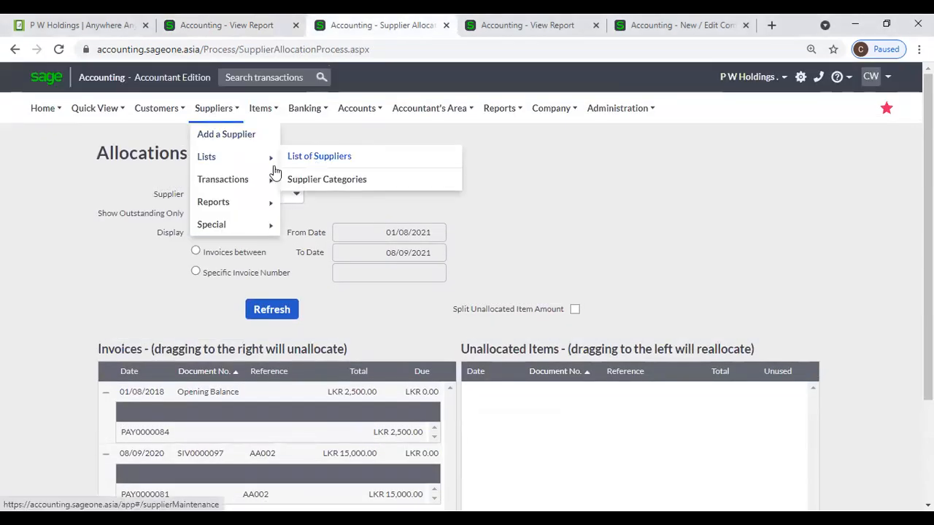
{"action": "left_click", "coordinate": [256, 138]}
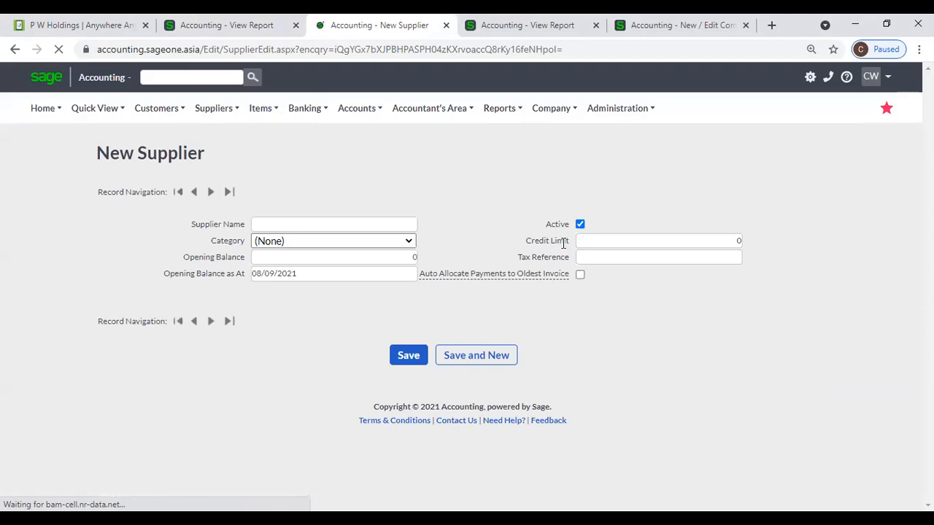
{"action": "left_click", "coordinate": [321, 256]}
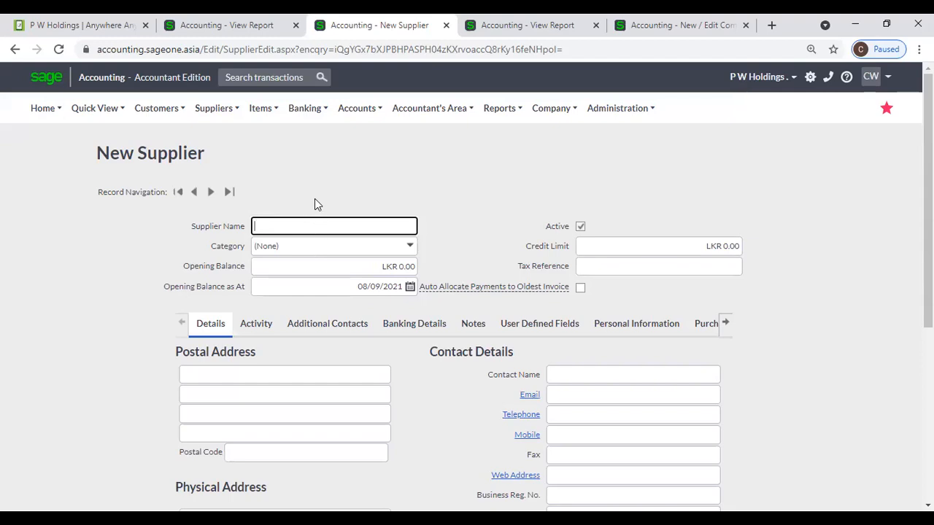
Step: Return to the browser tab with the emails report and open the Adjust Supplier Opening Balances page there
{"action": "left_click", "coordinate": [232, 26]}
{"action": "left_click", "coordinate": [206, 111]}
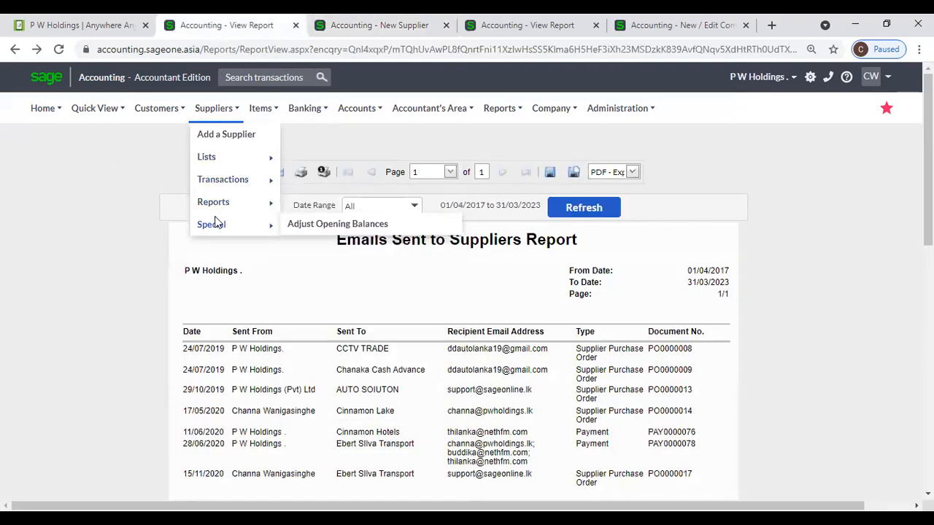
{"action": "left_click", "coordinate": [306, 227]}
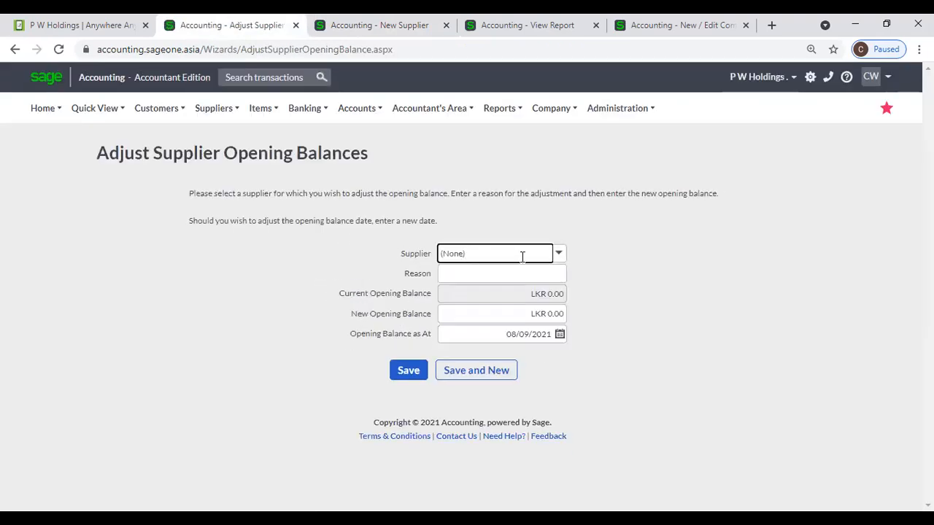
Step: Fill in an opening balance adjustment for supplier P W Holdings with the reason OPB Change and a new opening balance of LKR 10,000
{"action": "left_click", "coordinate": [558, 255]}
{"action": "type", "text": "p"}
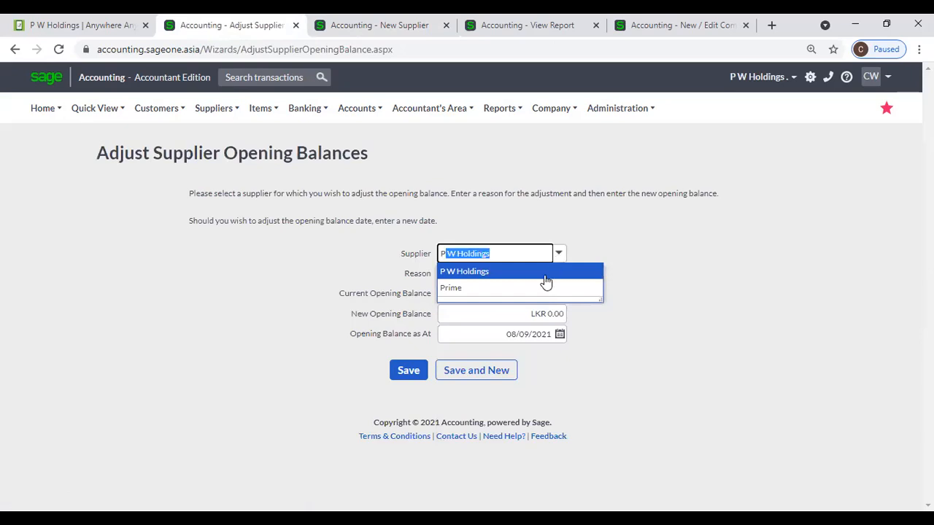
{"action": "left_click", "coordinate": [544, 276]}
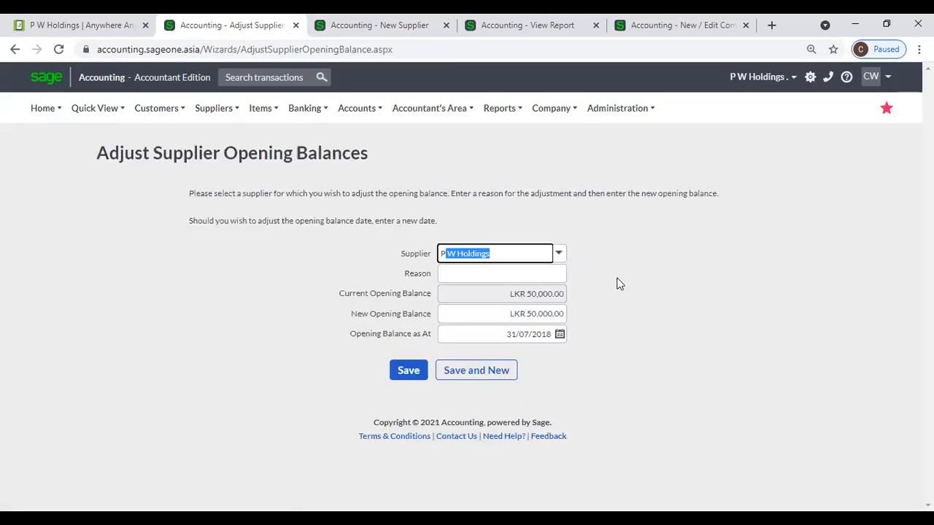
{"action": "left_click", "coordinate": [619, 281]}
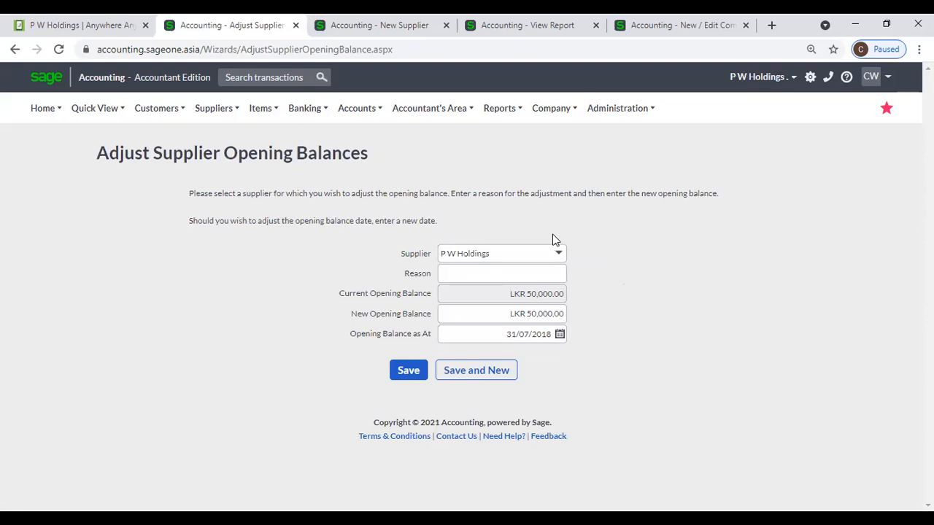
{"action": "left_click", "coordinate": [500, 272]}
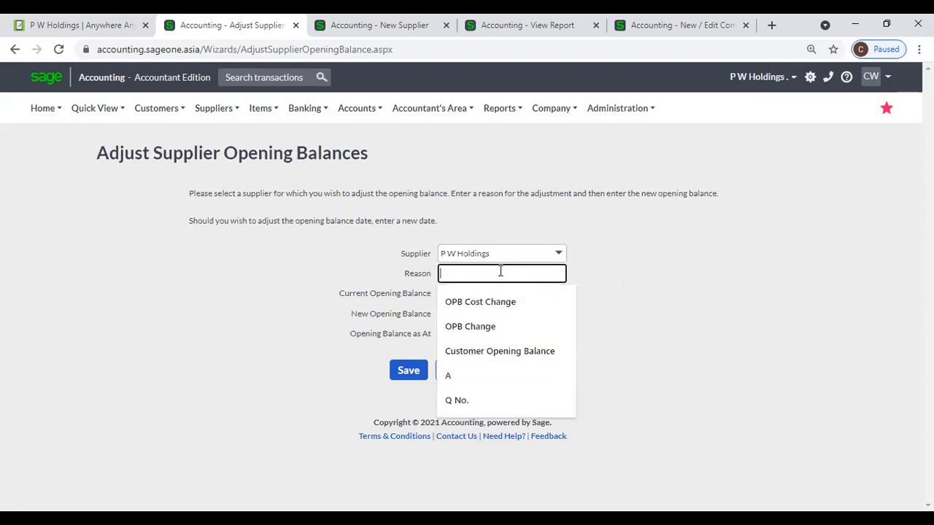
{"action": "left_click", "coordinate": [502, 327]}
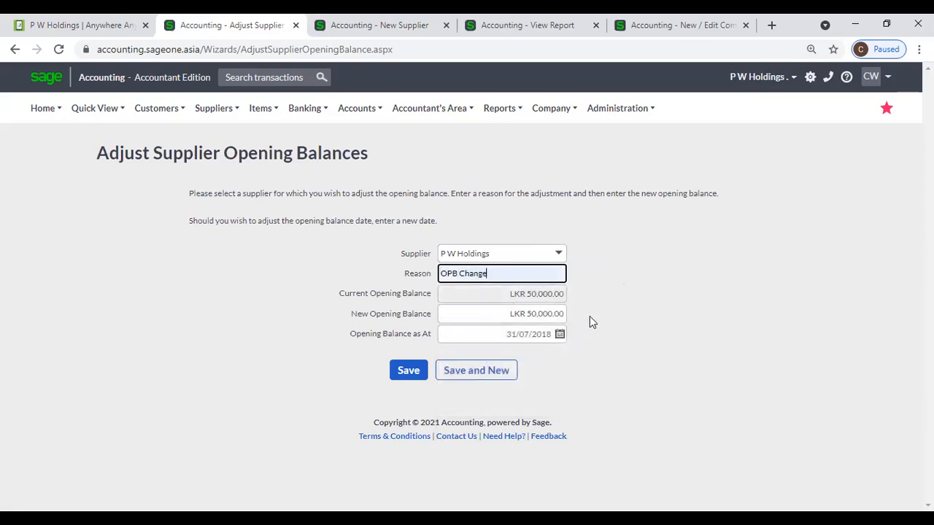
{"action": "left_click", "coordinate": [533, 315]}
{"action": "key", "text": "BackSpace"}
{"action": "type", "text": "10000"}
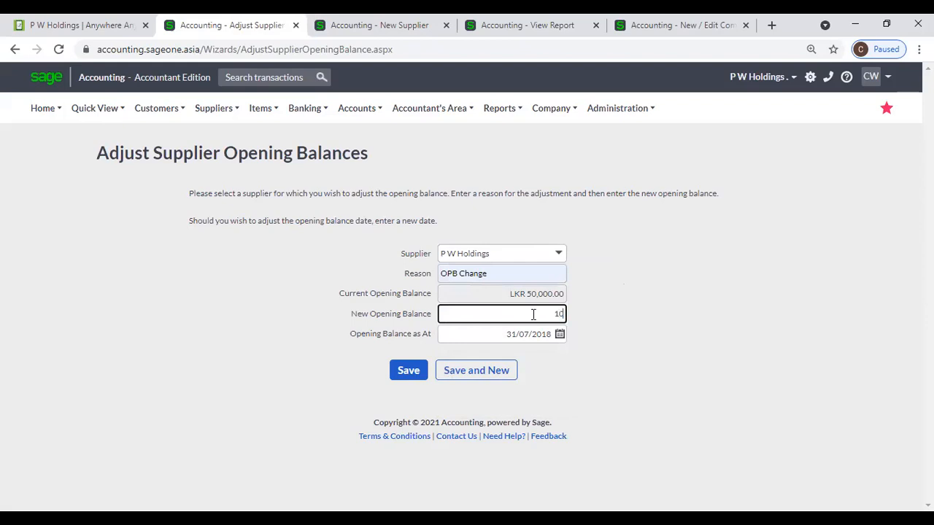
{"action": "left_click", "coordinate": [643, 326]}
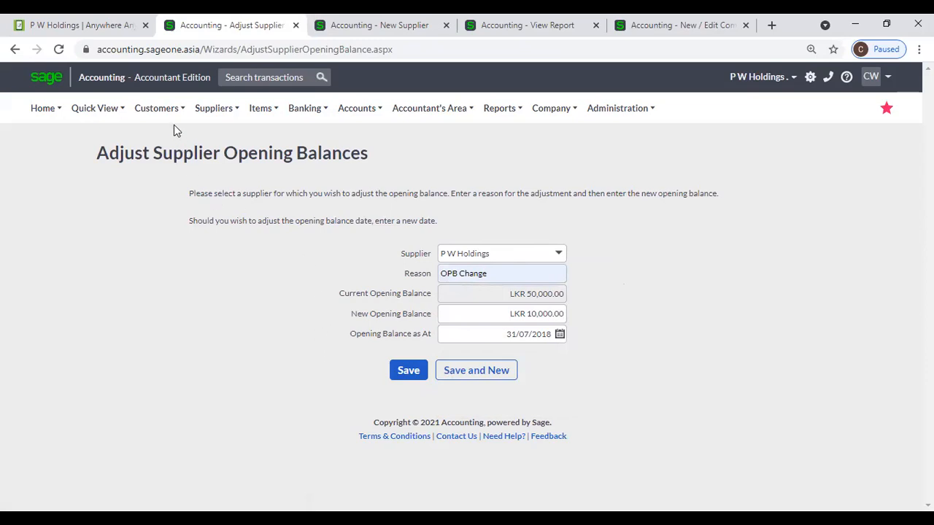
Step: Restart the supplier opening balance adjustment with a blank form and choose P W Holdings as the supplier
{"action": "mouse_move", "coordinate": [214, 109]}
{"action": "mouse_move", "coordinate": [241, 226]}
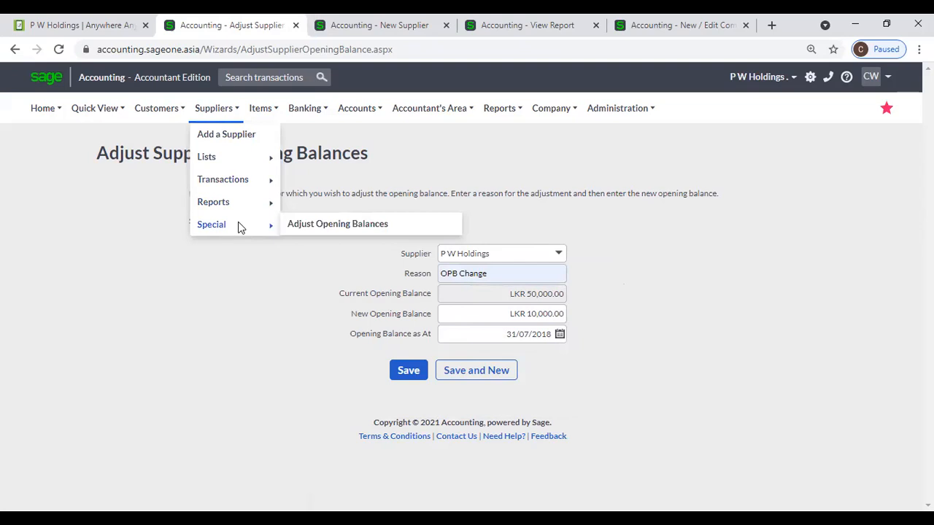
{"action": "left_click", "coordinate": [295, 226]}
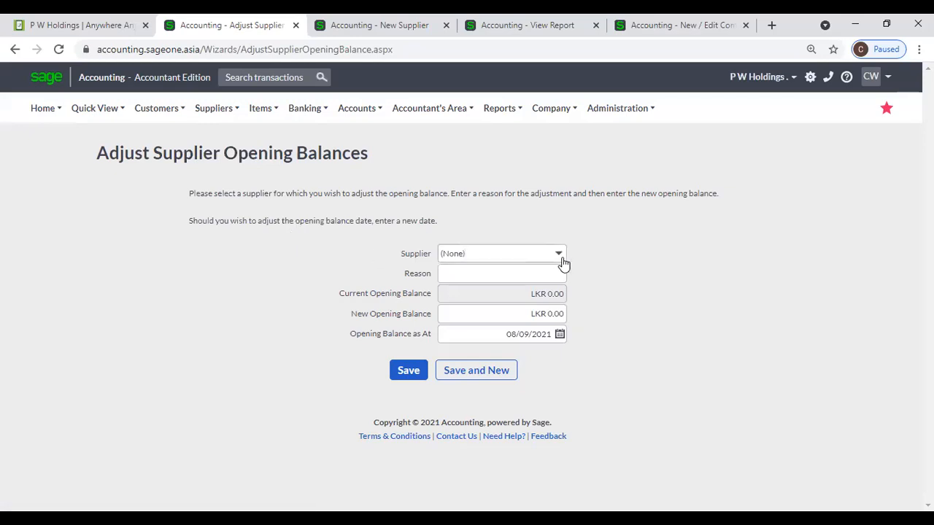
{"action": "left_click", "coordinate": [560, 259]}
{"action": "type", "text": "p"}
{"action": "left_click", "coordinate": [547, 270]}
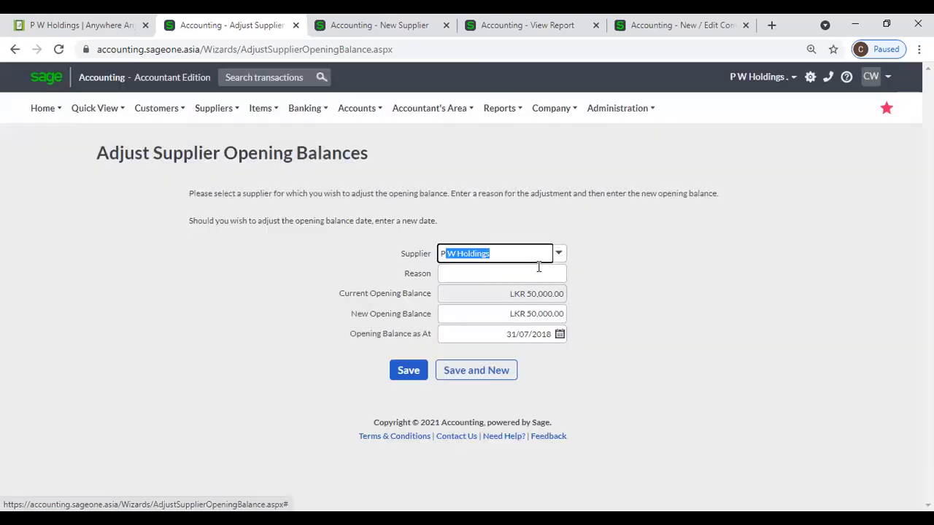
{"action": "left_click", "coordinate": [502, 297]}
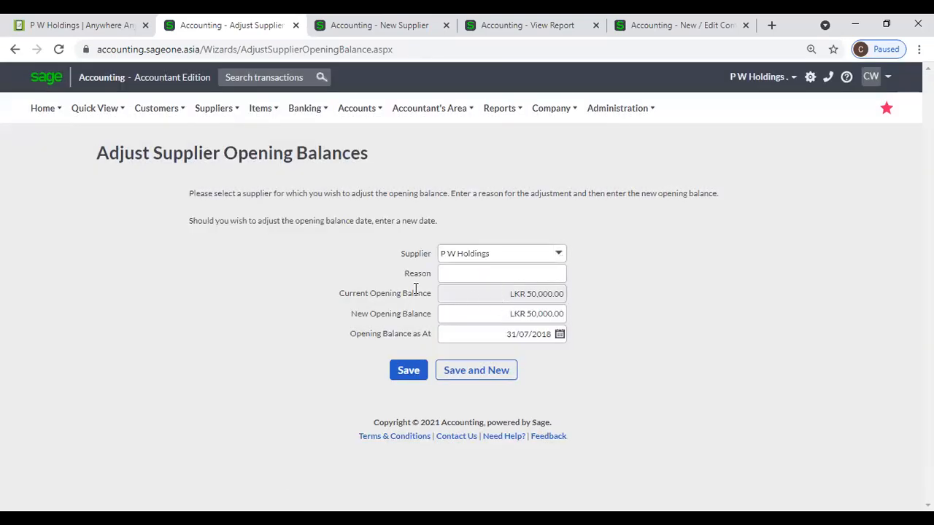
Step: Enter OPB Change as the adjustment reason and set the new opening balance to LKR 10,000
{"action": "left_click", "coordinate": [486, 274]}
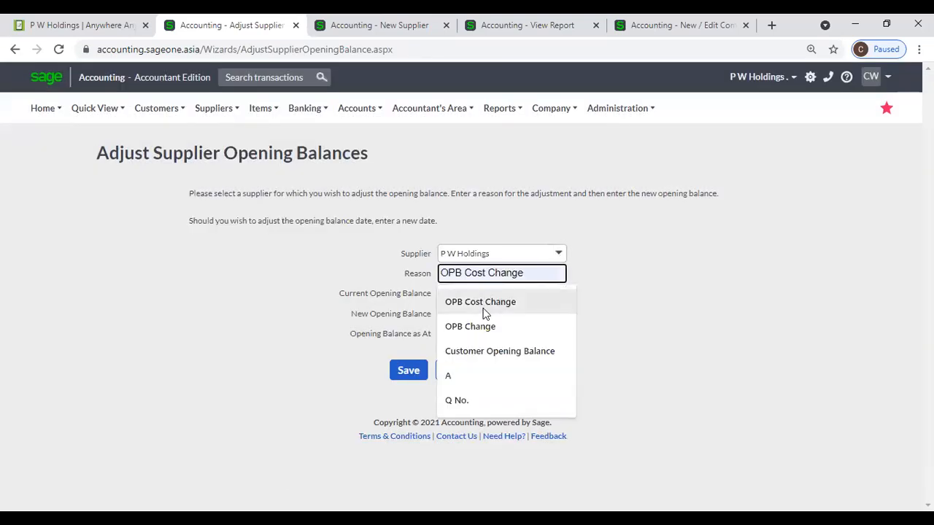
{"action": "left_click", "coordinate": [482, 326]}
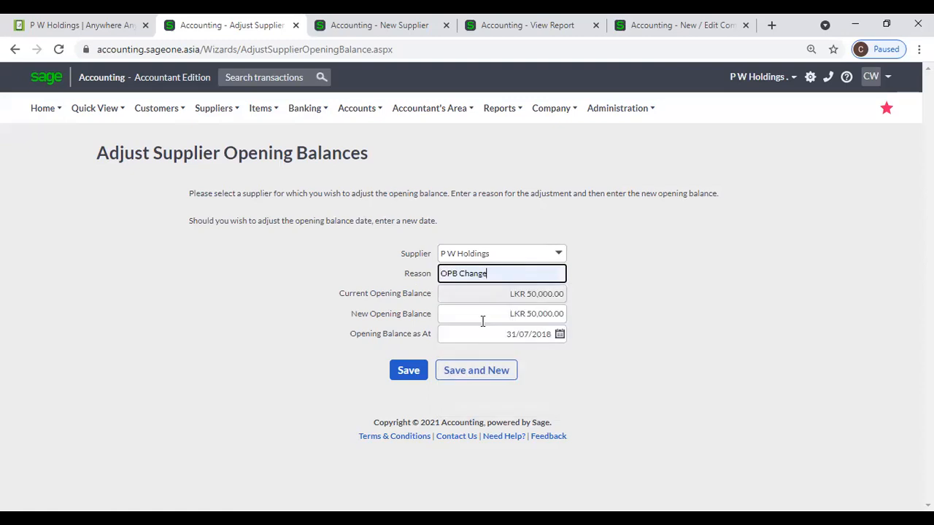
{"action": "key", "text": "Tab"}
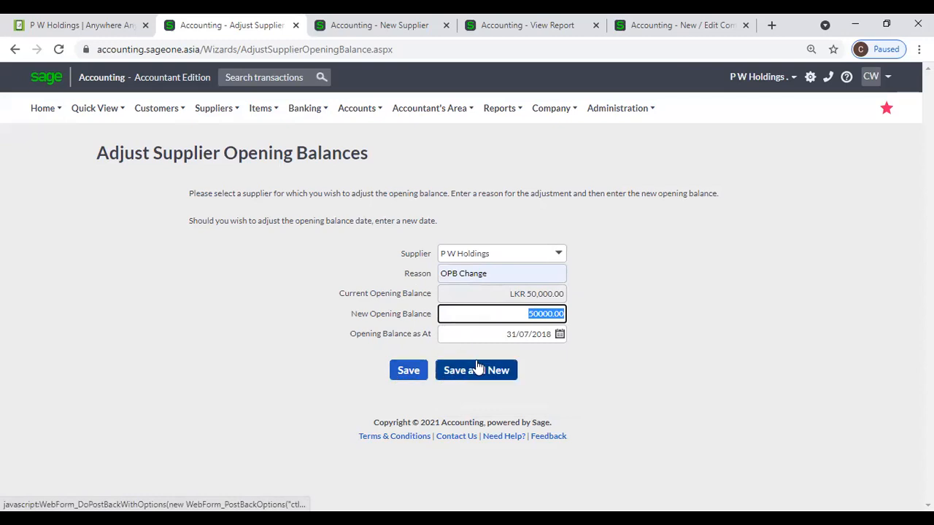
{"action": "type", "text": "10000"}
{"action": "key", "text": "Tab"}
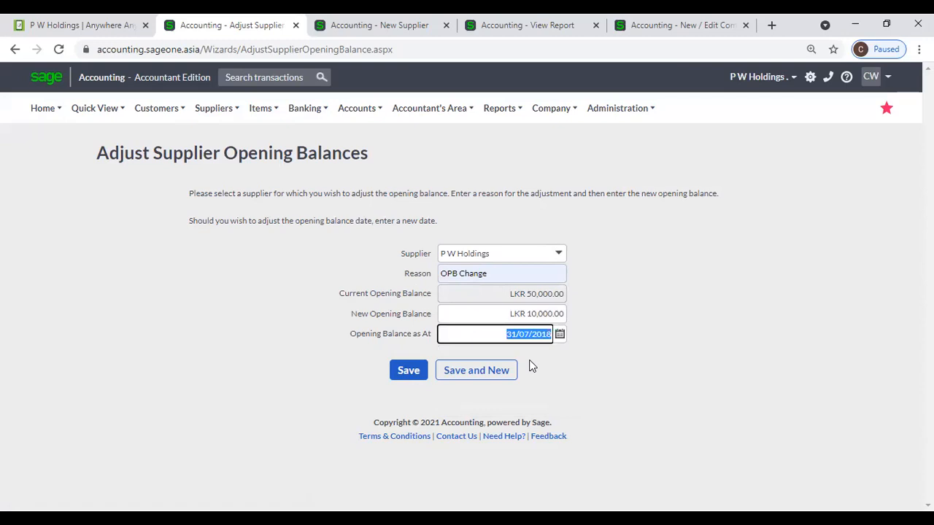
{"action": "left_click", "coordinate": [596, 312]}
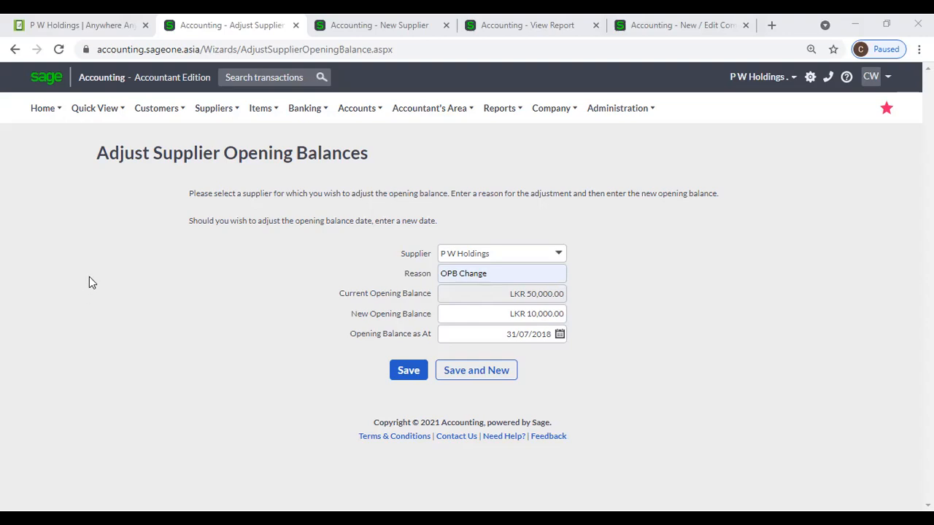
Step: Open a blank New Supplier form in place of the adjustment and examine its address, contact and default settings fields
{"action": "left_click", "coordinate": [215, 108]}
{"action": "mouse_move", "coordinate": [227, 229]}
{"action": "left_click", "coordinate": [209, 109]}
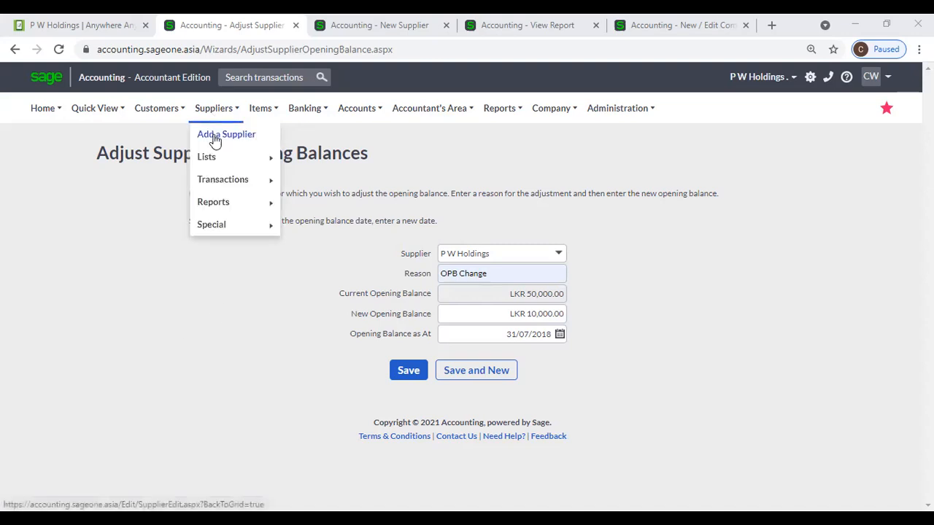
{"action": "left_click", "coordinate": [215, 138]}
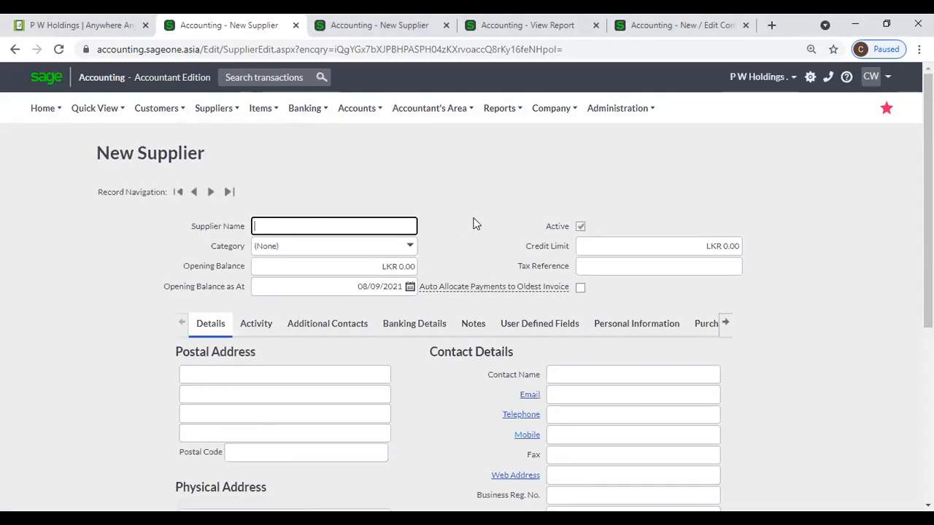
{"action": "scroll", "coordinate": [473, 224], "scroll_direction": "down", "scroll_amount": 4}
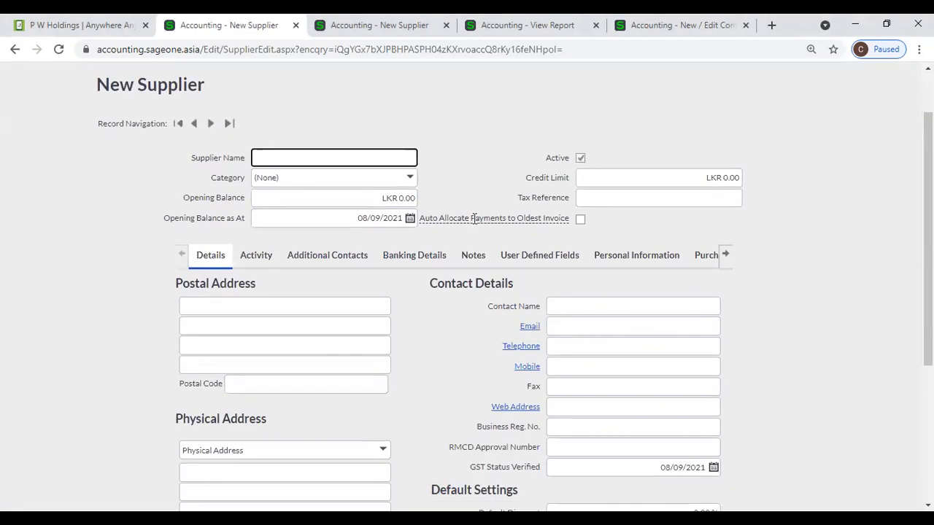
{"action": "scroll", "coordinate": [472, 224], "scroll_direction": "up", "scroll_amount": 4}
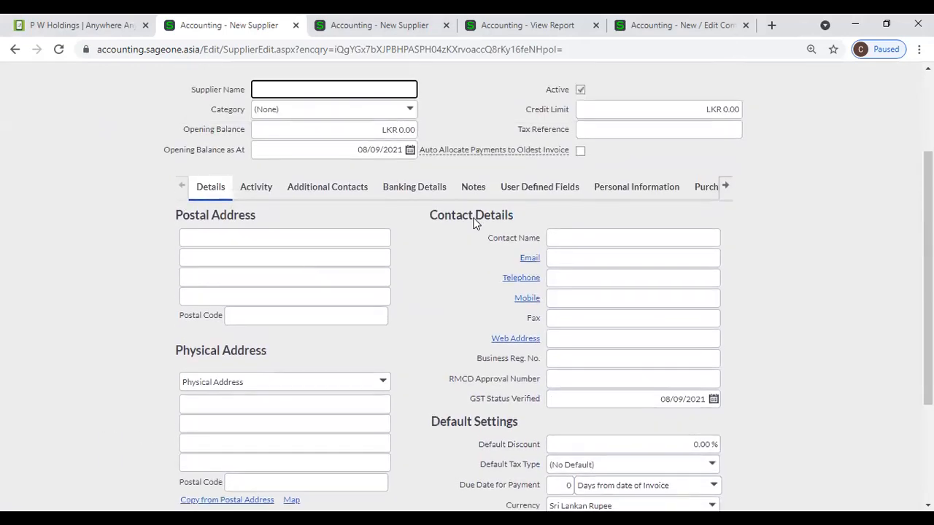
Step: View the list of supplier categories and open a blank New Supplier Category form
{"action": "left_click", "coordinate": [215, 108]}
{"action": "mouse_move", "coordinate": [221, 163]}
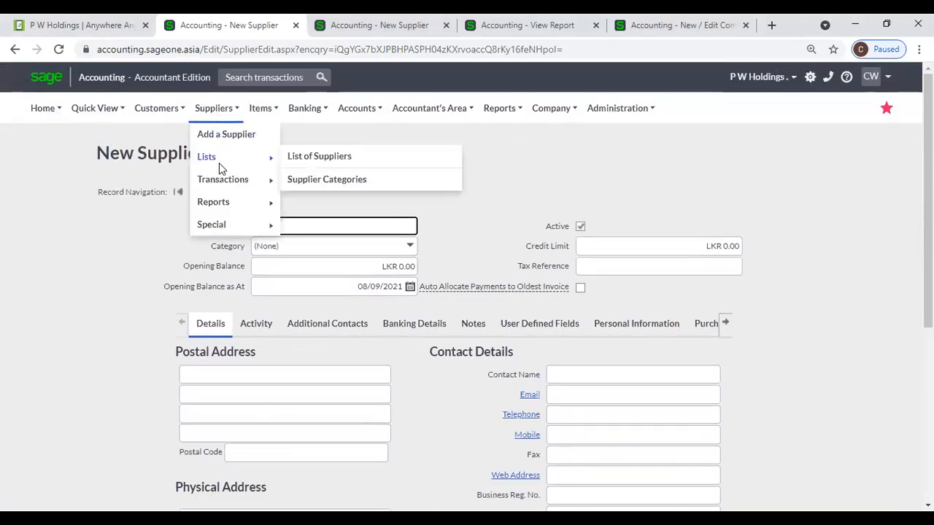
{"action": "left_click", "coordinate": [307, 182]}
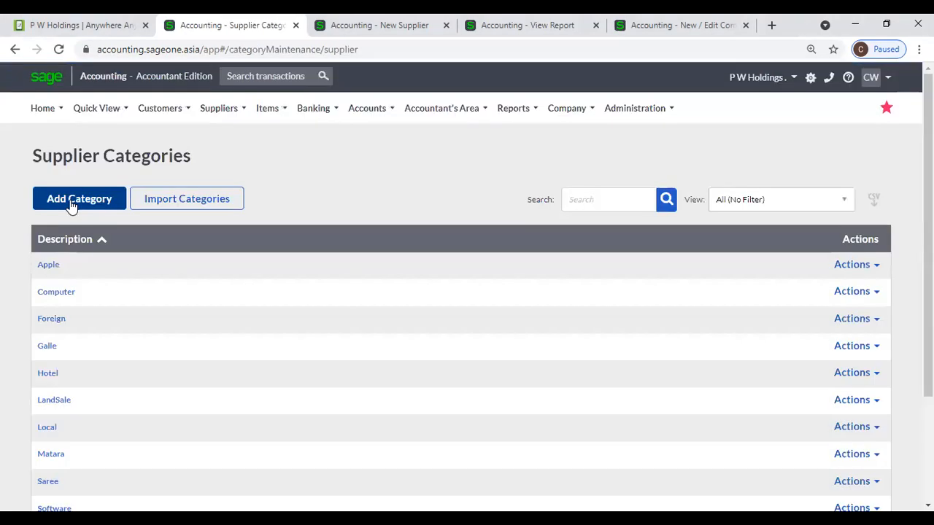
{"action": "left_click", "coordinate": [70, 204]}
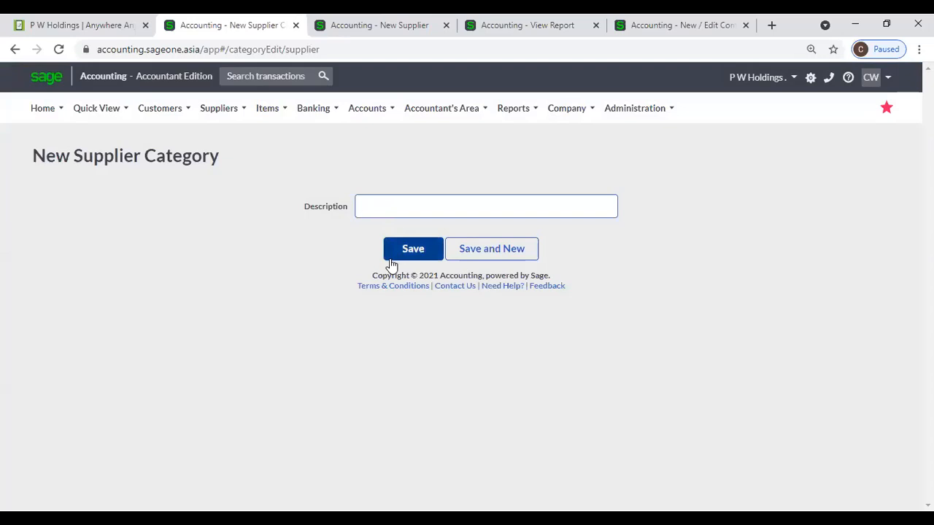
Step: Review the supplier list, transaction and report options in both P W Holdings companies, and close the New Supplier Category page
{"action": "left_click", "coordinate": [219, 111]}
{"action": "mouse_move", "coordinate": [219, 166]}
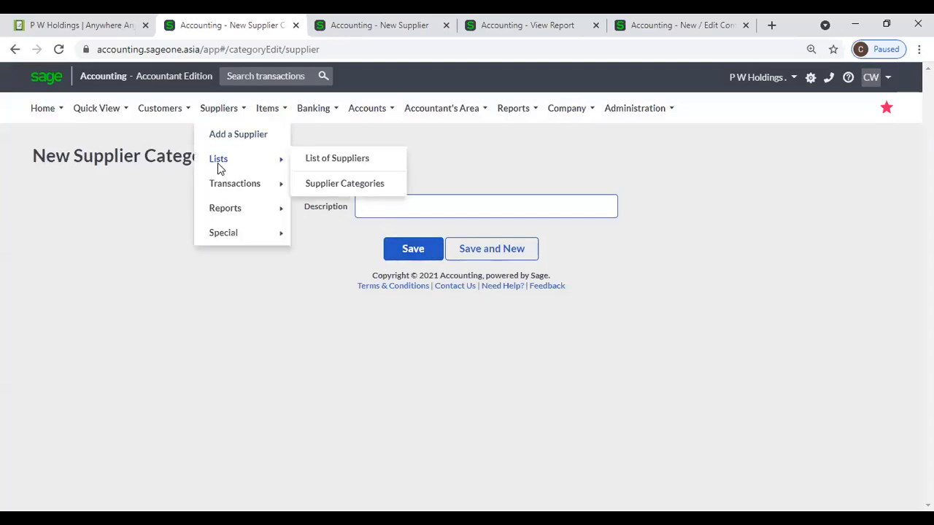
{"action": "mouse_move", "coordinate": [222, 186]}
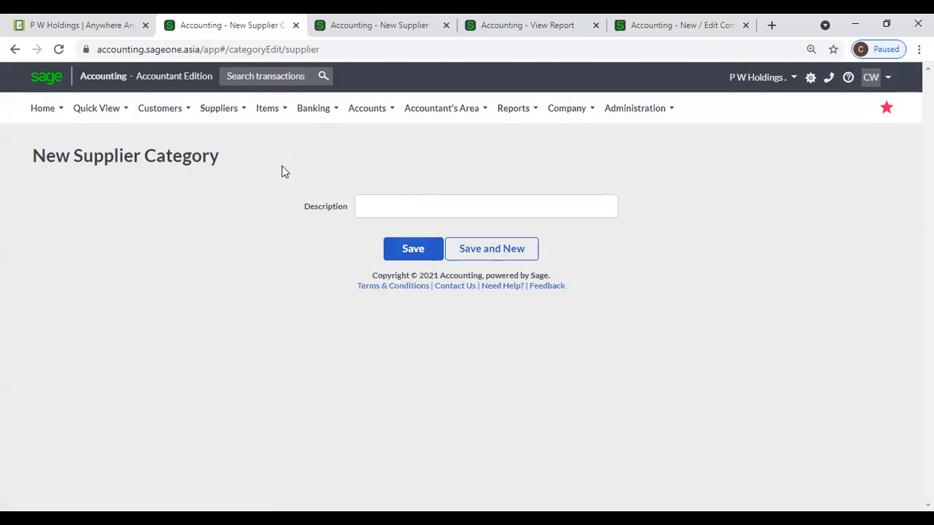
{"action": "mouse_move", "coordinate": [219, 109]}
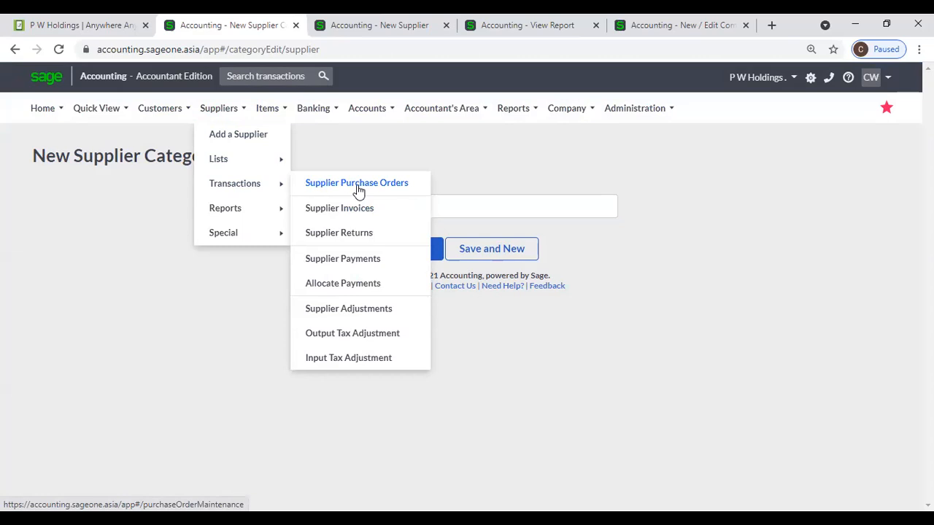
{"action": "left_click", "coordinate": [675, 26]}
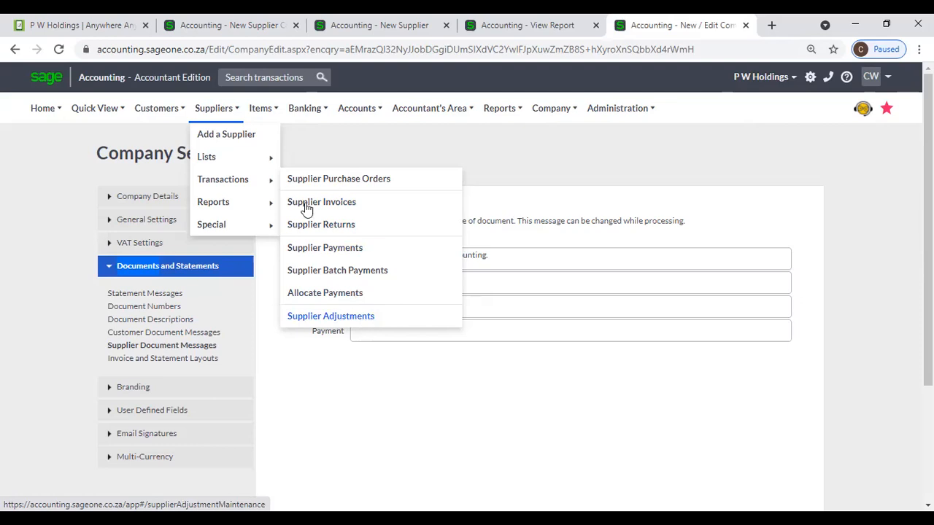
{"action": "mouse_move", "coordinate": [252, 200]}
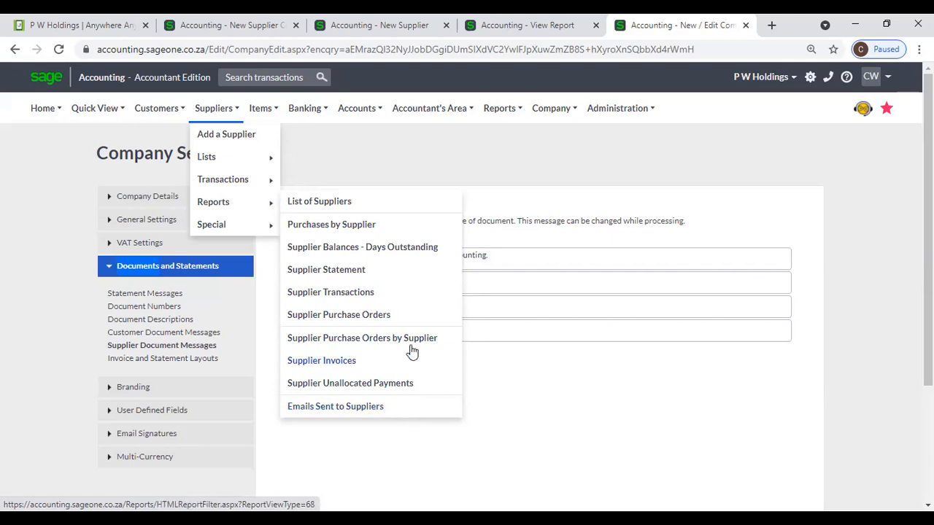
{"action": "mouse_move", "coordinate": [257, 229]}
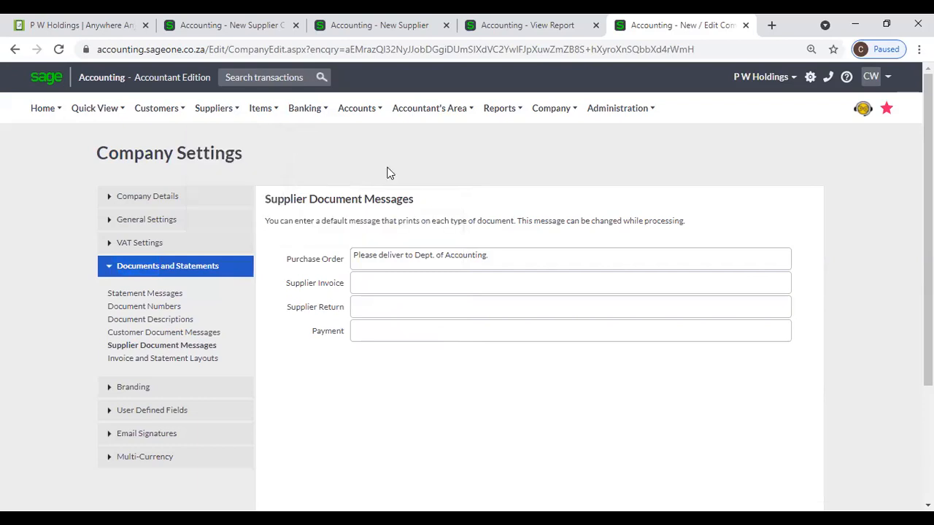
{"action": "left_click", "coordinate": [296, 25]}
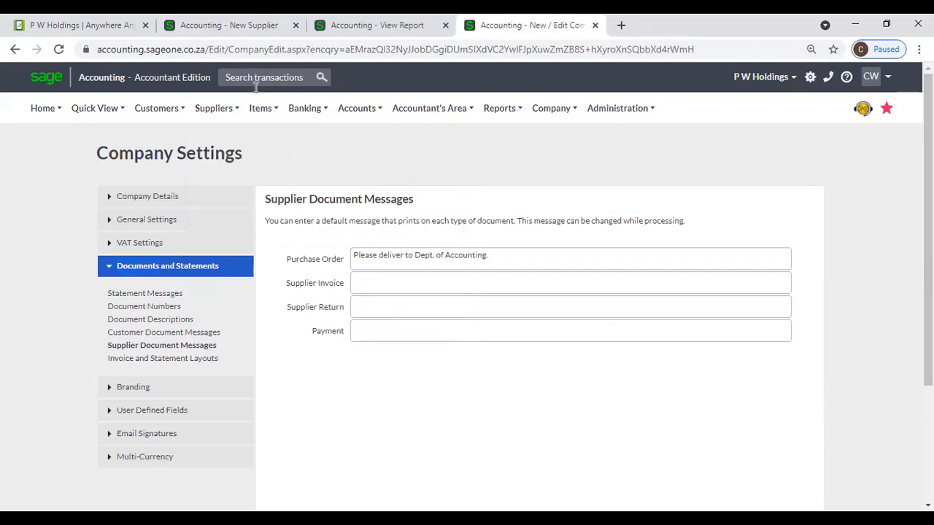
Step: Open a blank New Customer form and examine its address, contact and default settings fields
{"action": "mouse_move", "coordinate": [155, 114]}
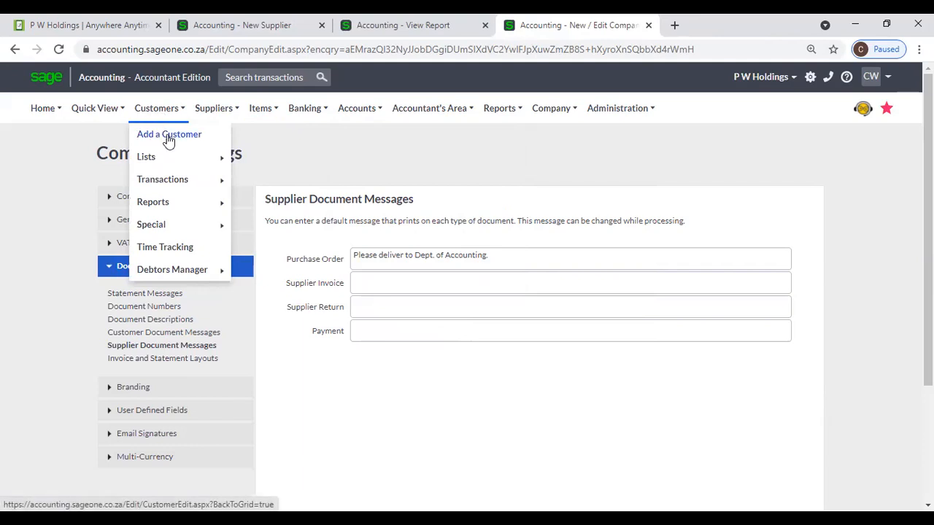
{"action": "left_click", "coordinate": [424, 188]}
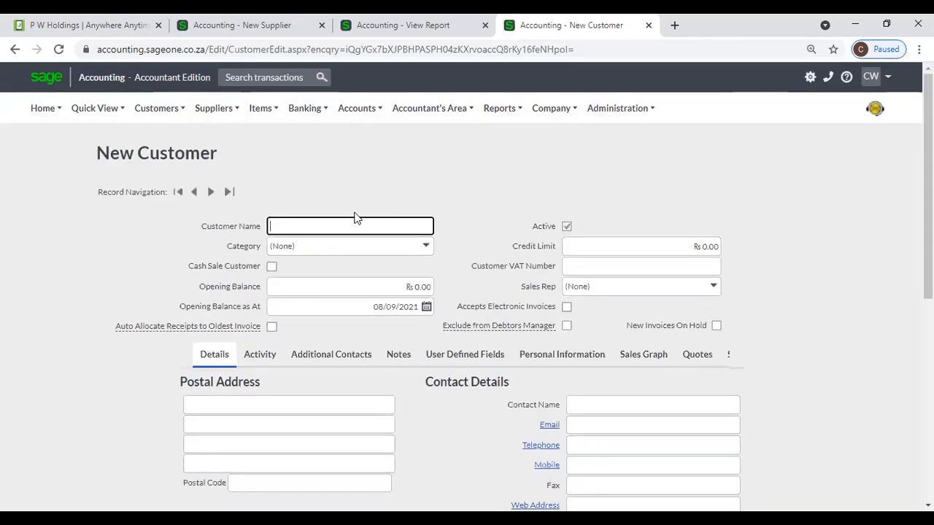
{"action": "scroll", "coordinate": [341, 311], "scroll_direction": "down", "scroll_amount": 2}
{"action": "scroll", "coordinate": [553, 311], "scroll_direction": "down", "scroll_amount": 3}
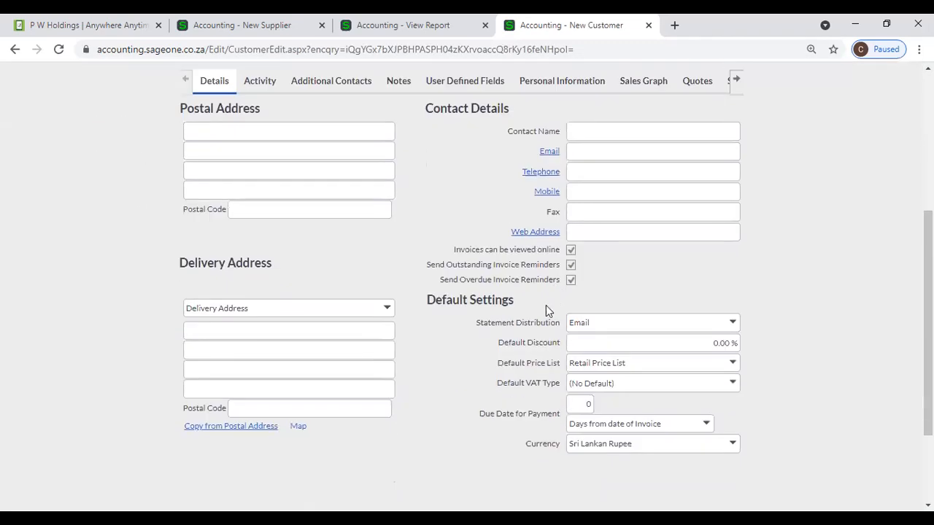
{"action": "scroll", "coordinate": [384, 165], "scroll_direction": "up", "scroll_amount": 2}
{"action": "scroll", "coordinate": [385, 166], "scroll_direction": "up", "scroll_amount": 3}
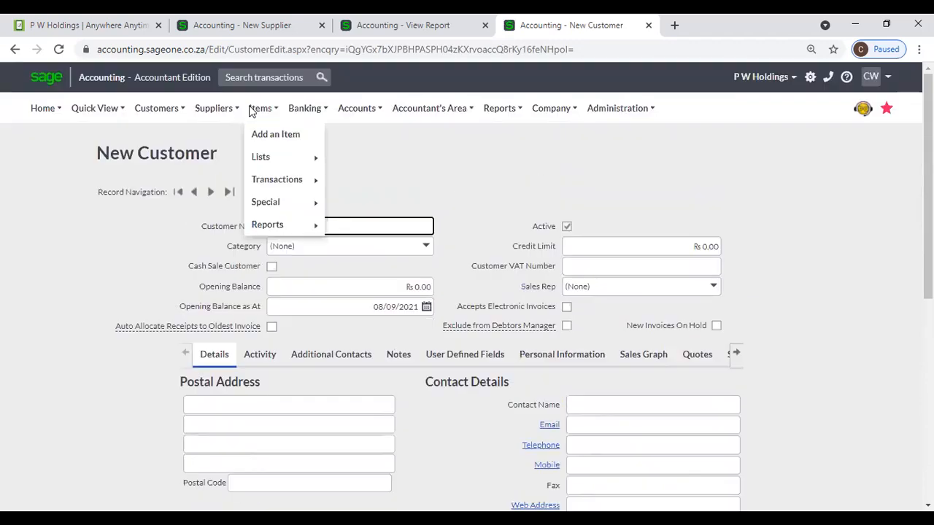
Step: View the list of sales reps and the list of customer categories
{"action": "mouse_move", "coordinate": [169, 167]}
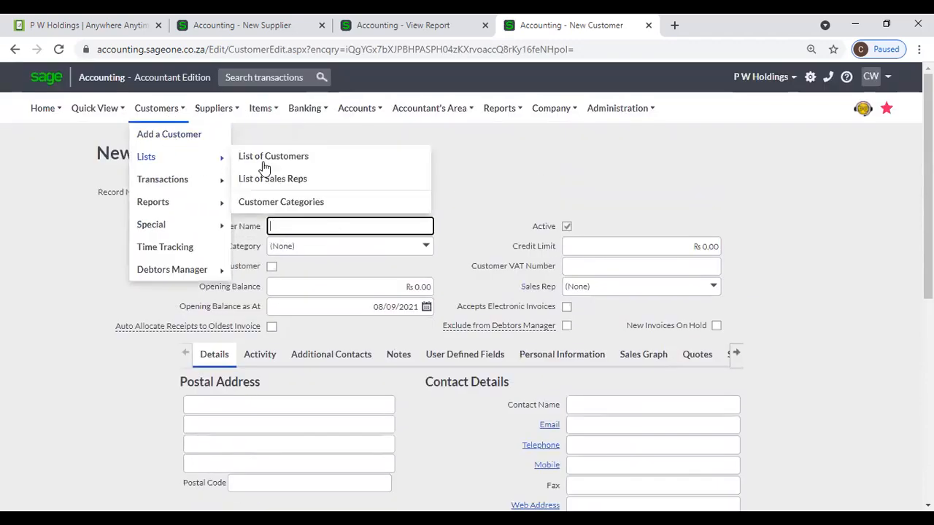
{"action": "left_click", "coordinate": [295, 186]}
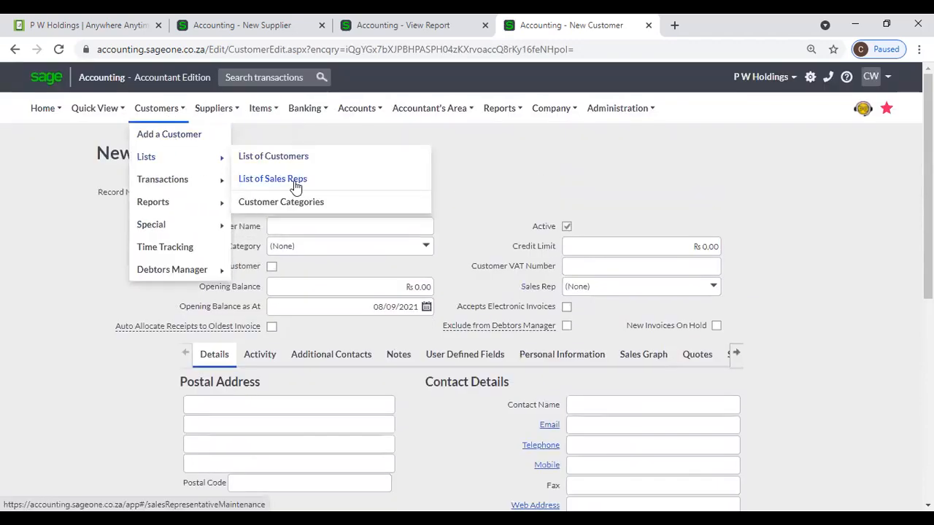
{"action": "left_click", "coordinate": [296, 186]}
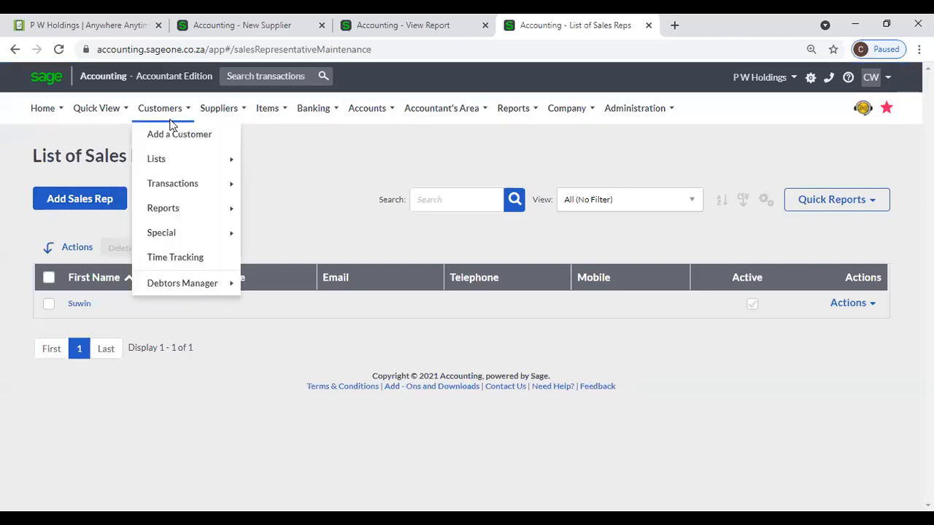
{"action": "mouse_move", "coordinate": [157, 159]}
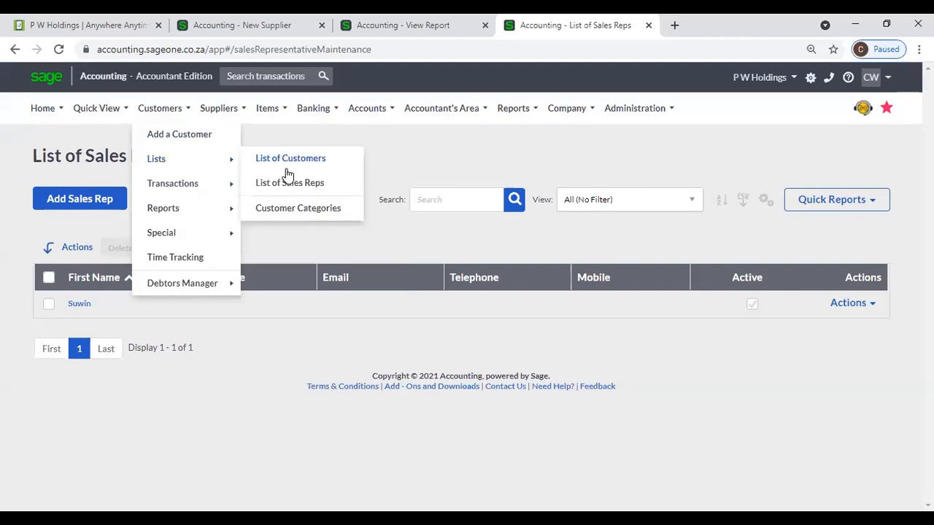
{"action": "left_click", "coordinate": [287, 211]}
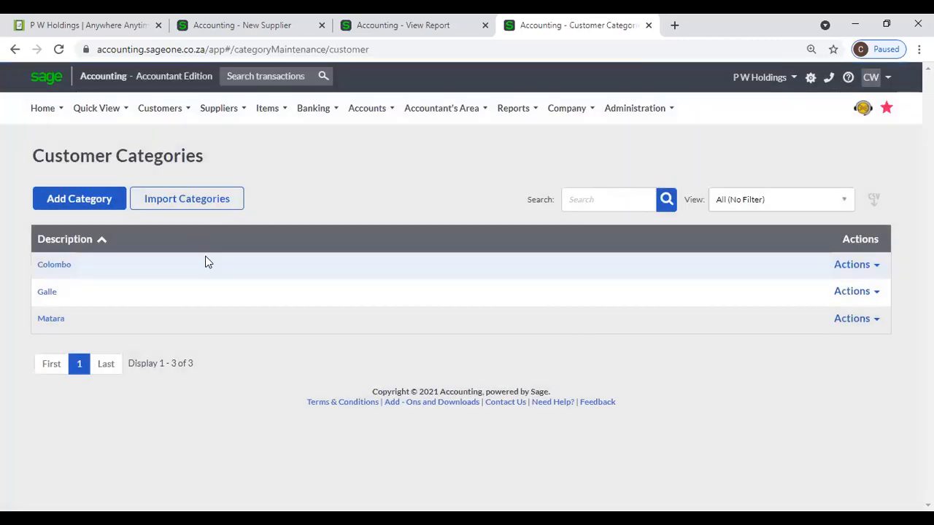
Step: Open the list of customer quotes and review the available customer transaction types
{"action": "left_click", "coordinate": [155, 109]}
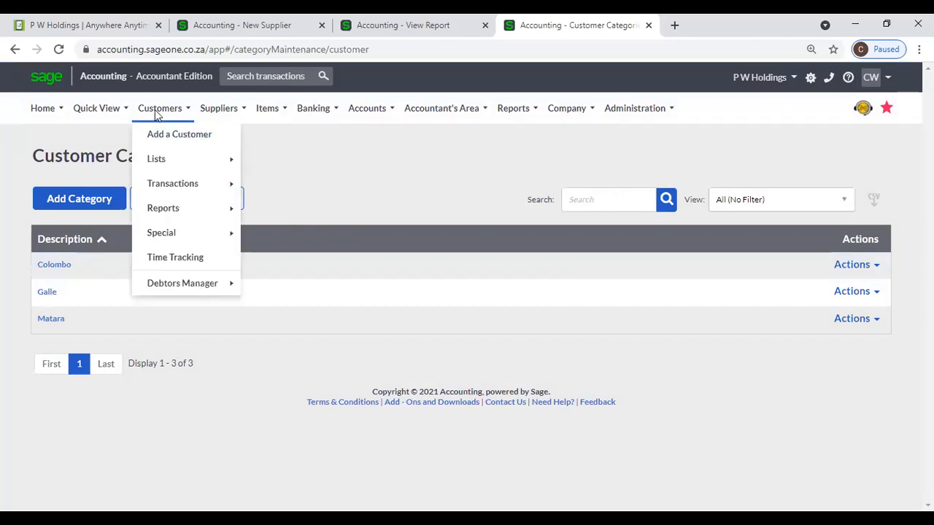
{"action": "mouse_move", "coordinate": [157, 166]}
{"action": "mouse_move", "coordinate": [160, 182]}
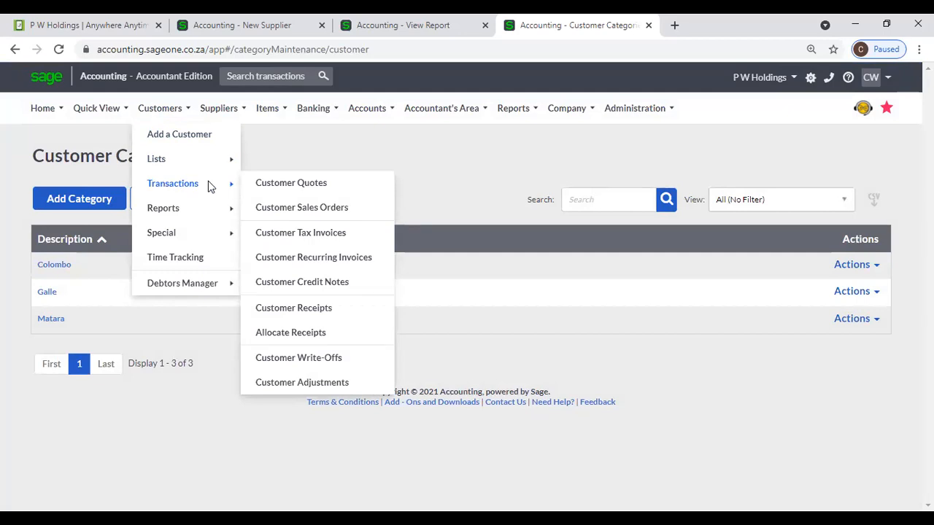
{"action": "left_click", "coordinate": [325, 188]}
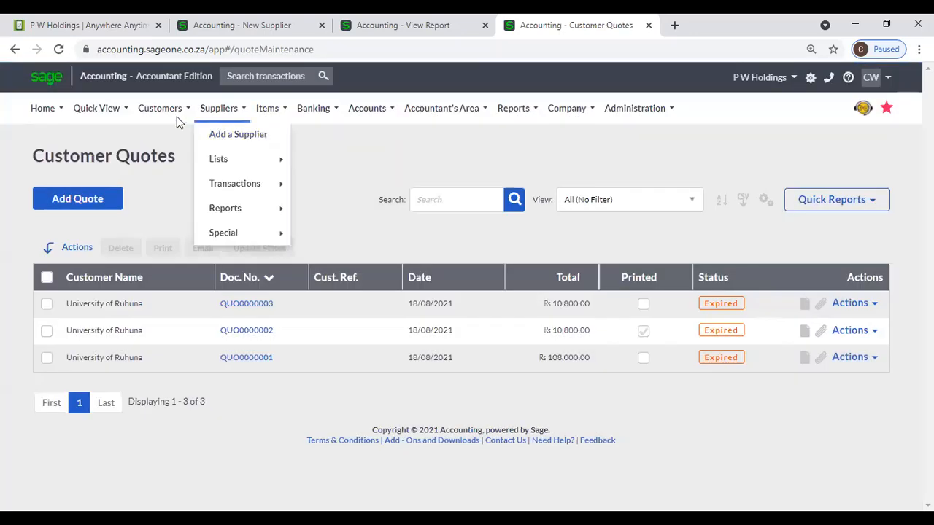
{"action": "mouse_move", "coordinate": [143, 106]}
{"action": "mouse_move", "coordinate": [196, 184]}
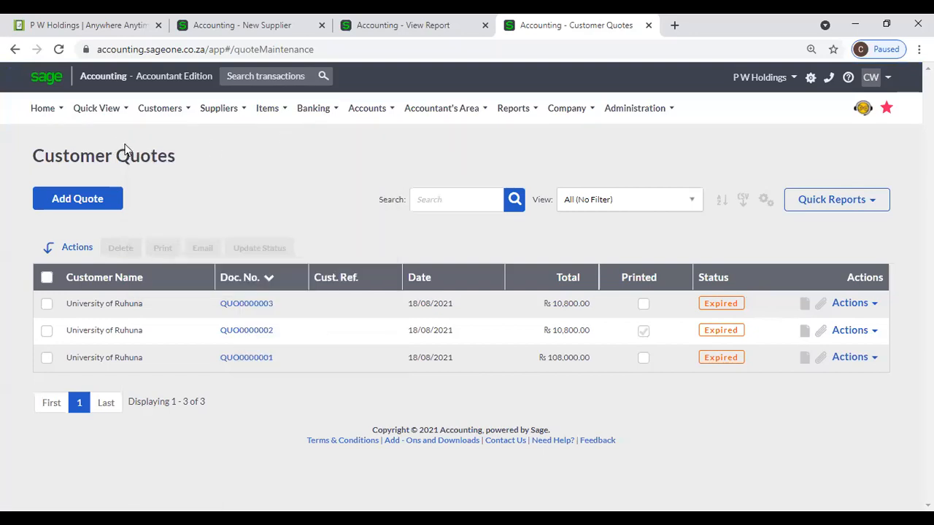
Step: Start a new customer quote with P W Holdings as the customer
{"action": "left_click", "coordinate": [93, 208]}
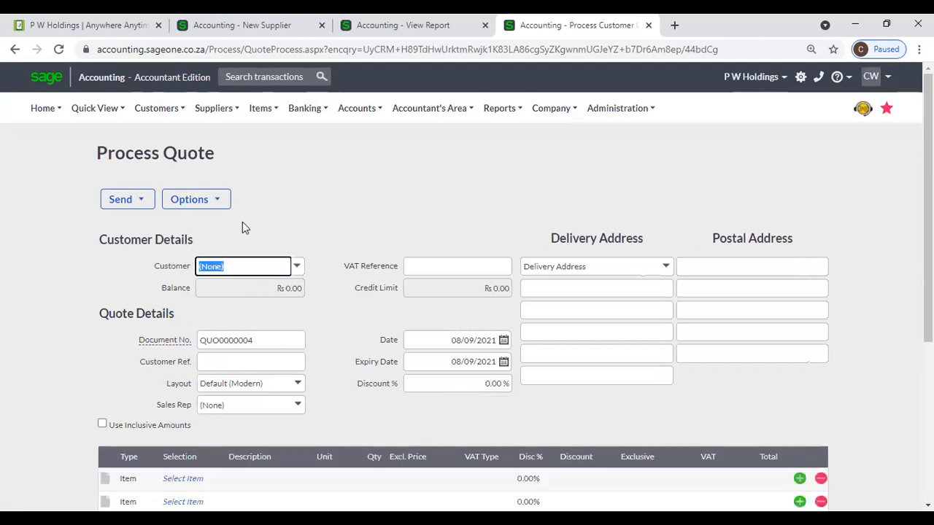
{"action": "left_click", "coordinate": [296, 267]}
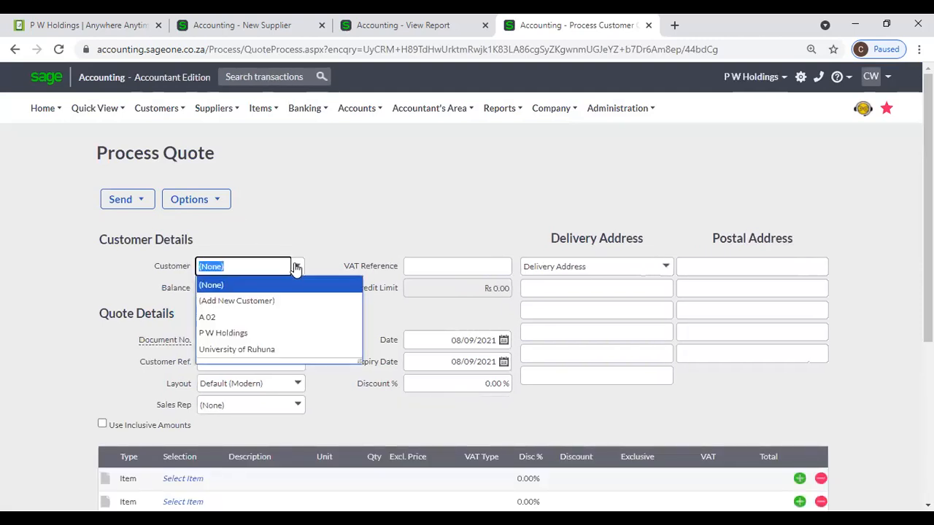
{"action": "left_click", "coordinate": [281, 334]}
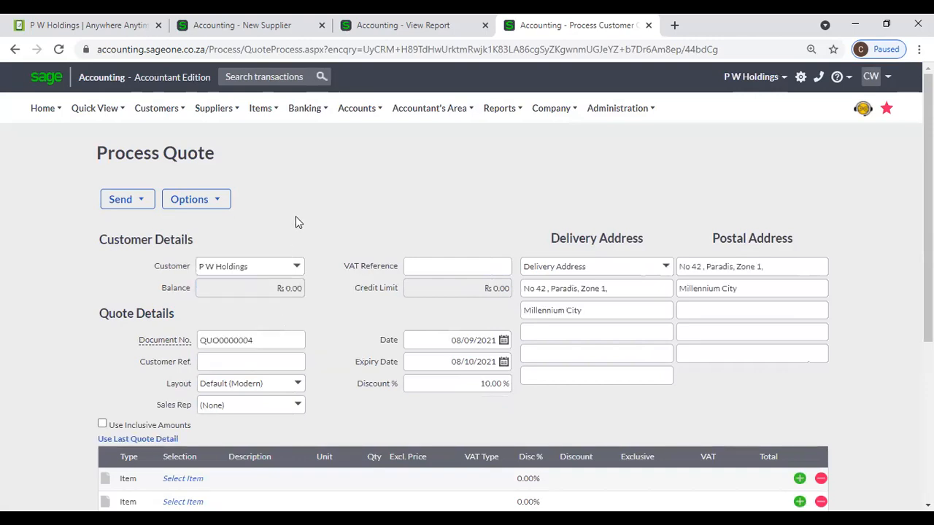
Step: Fill in the quote's customer reference with the first suggested entry, and check the quote's date and discount percentage
{"action": "scroll", "coordinate": [295, 218], "scroll_direction": "down", "scroll_amount": 2}
{"action": "mouse_move", "coordinate": [178, 203]}
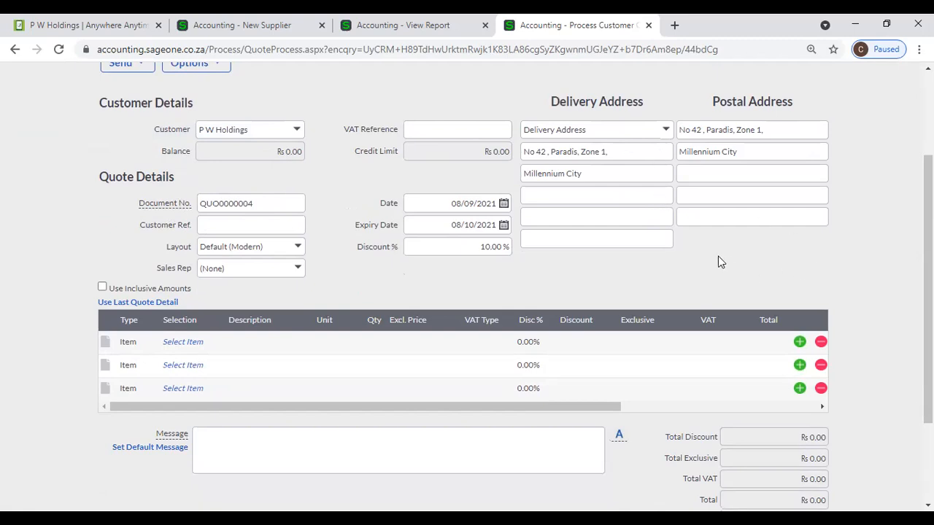
{"action": "left_click", "coordinate": [218, 227]}
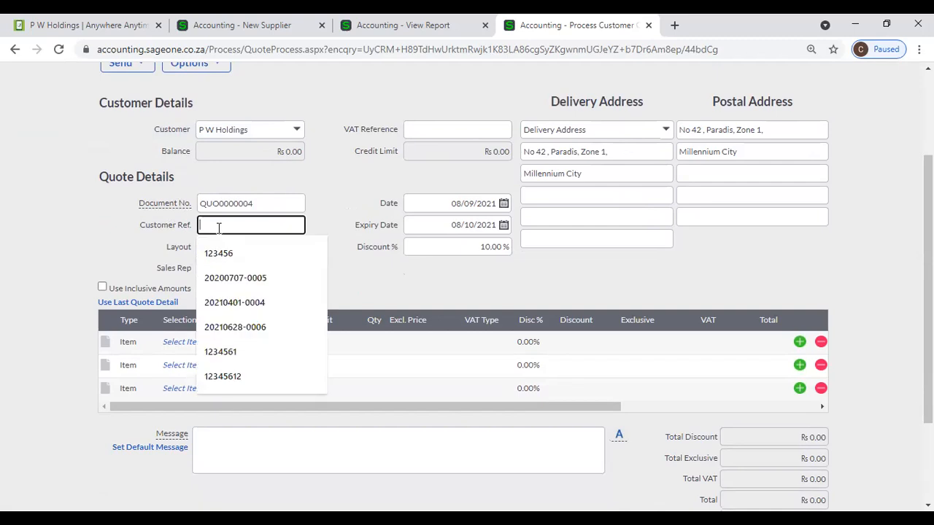
{"action": "left_click", "coordinate": [217, 251]}
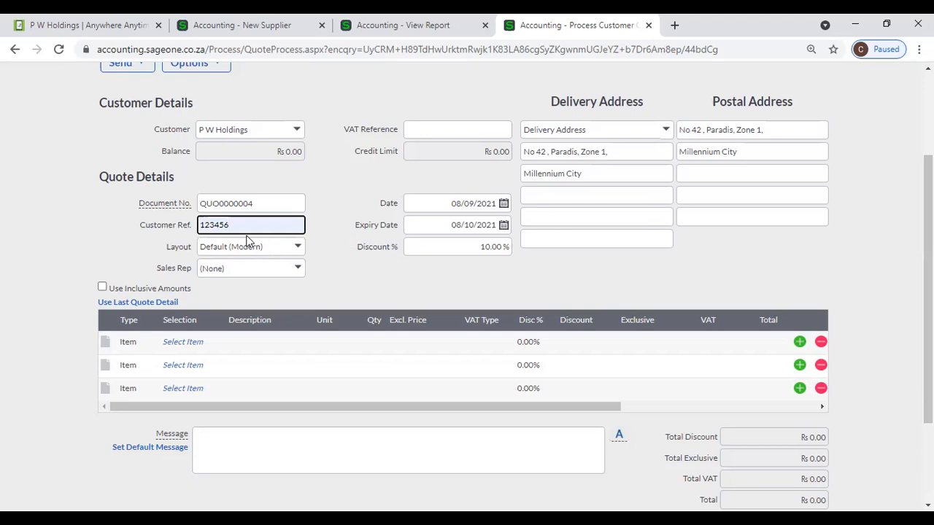
{"action": "left_click", "coordinate": [429, 208]}
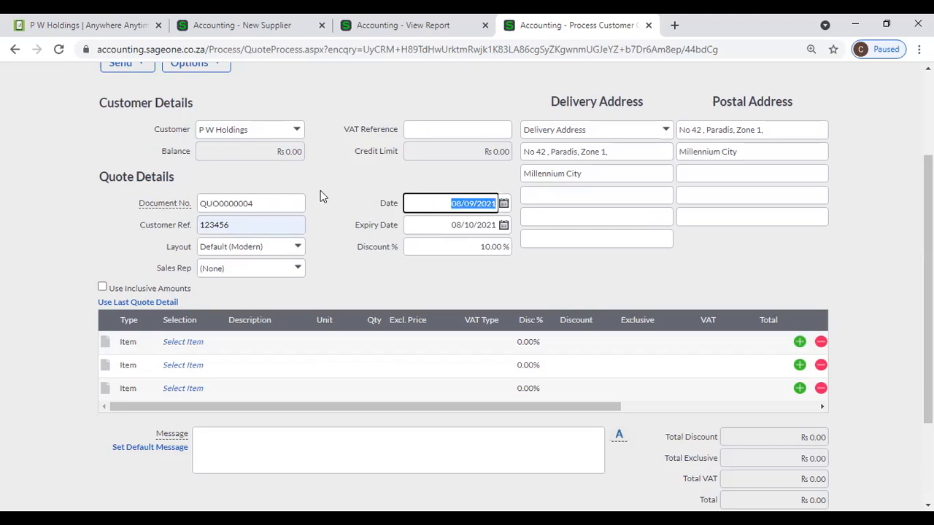
{"action": "left_click", "coordinate": [474, 249]}
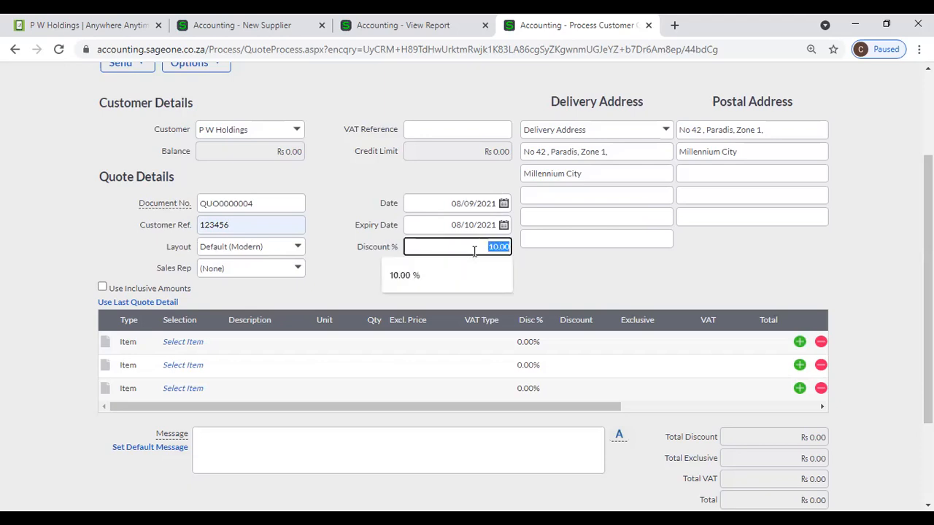
{"action": "left_click", "coordinate": [582, 265]}
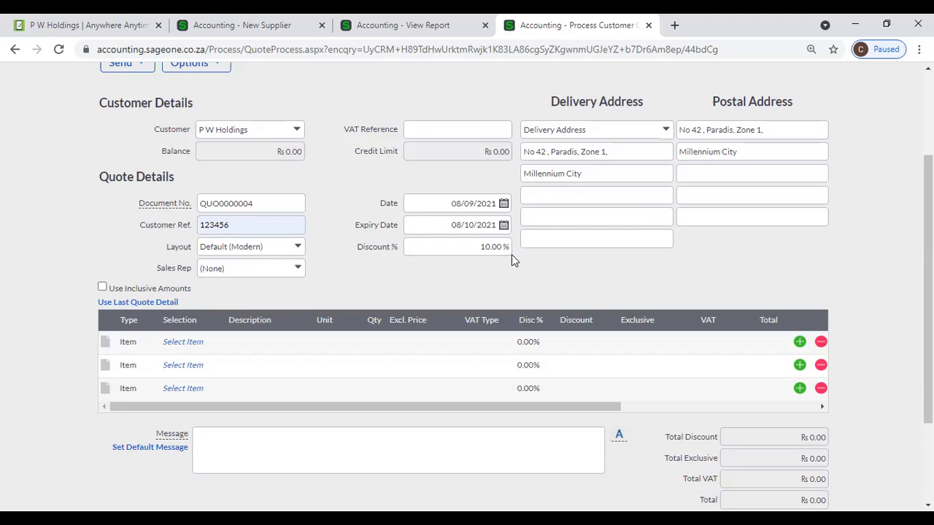
Step: Switch to the sageone.asia company and open a blank New Customer form in place of the New Supplier form
{"action": "left_click", "coordinate": [226, 25]}
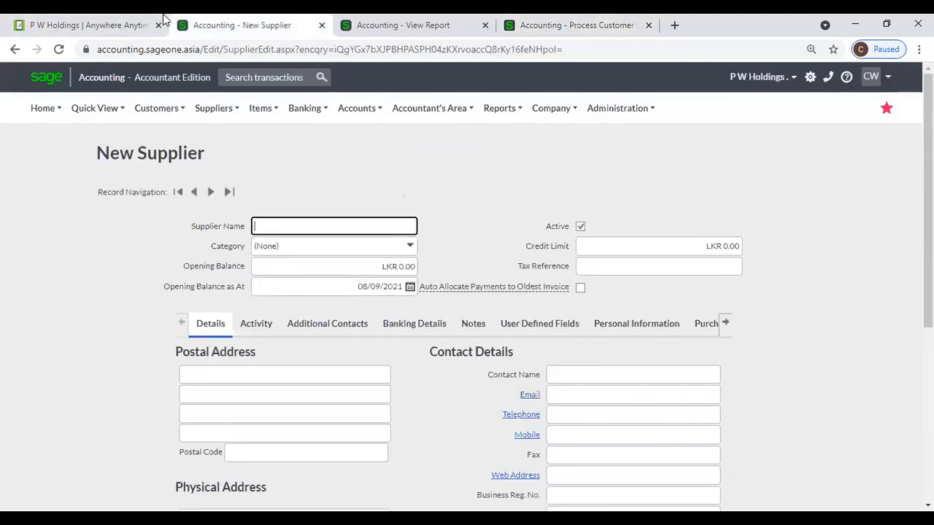
{"action": "left_click", "coordinate": [156, 108]}
{"action": "mouse_move", "coordinate": [162, 182]}
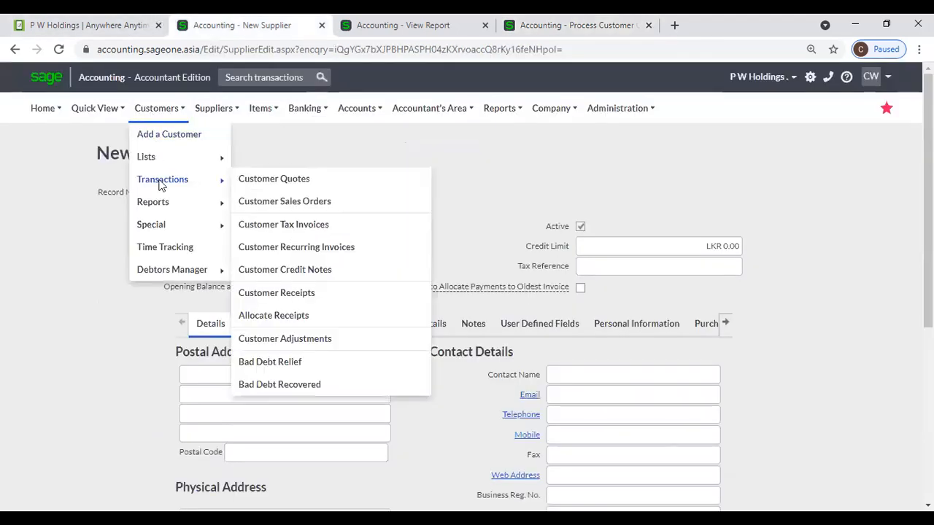
{"action": "left_click", "coordinate": [155, 135]}
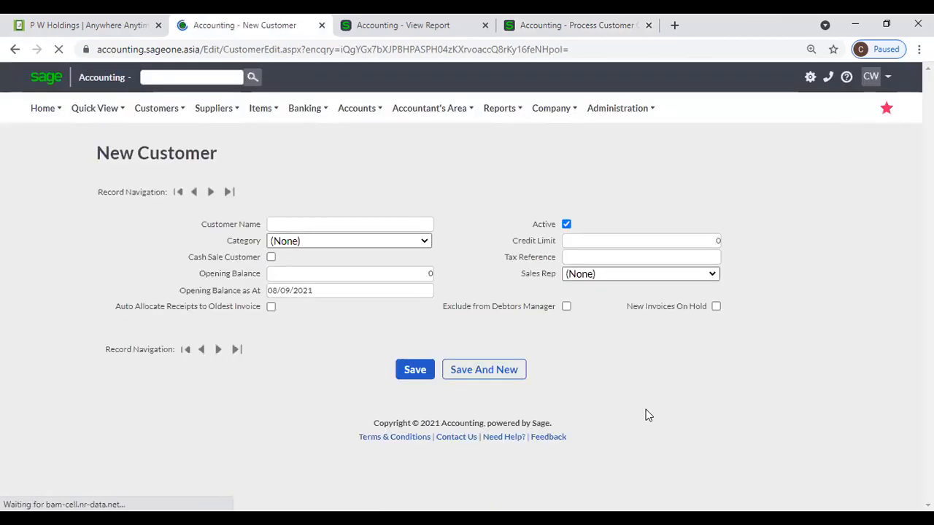
Step: Check the Default Discount setting on the New Customer form, and return to the P W Holdings quote
{"action": "scroll", "coordinate": [646, 408], "scroll_direction": "down", "scroll_amount": 5}
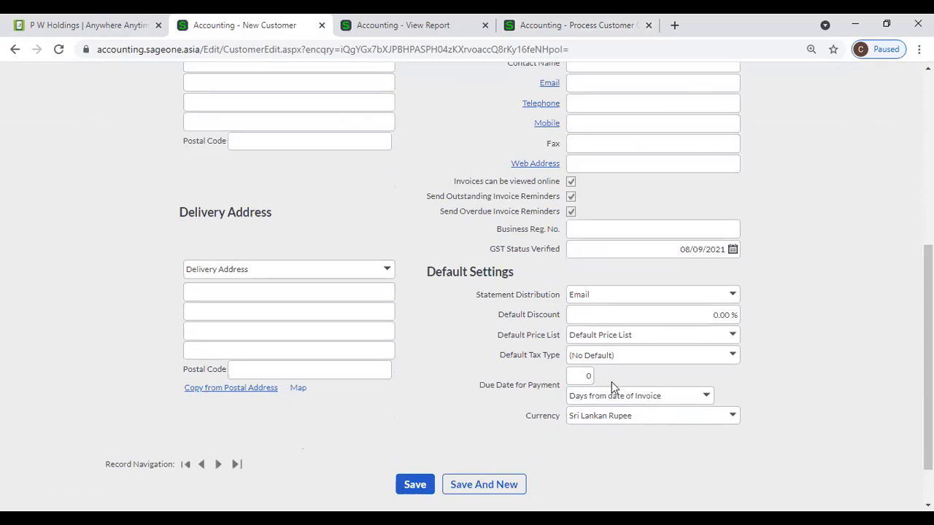
{"action": "left_click", "coordinate": [634, 317]}
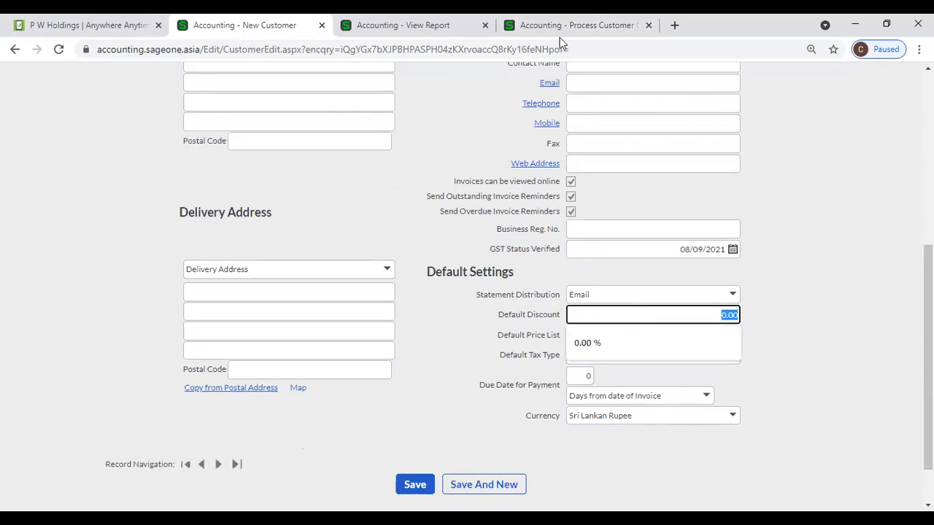
{"action": "left_click", "coordinate": [438, 171]}
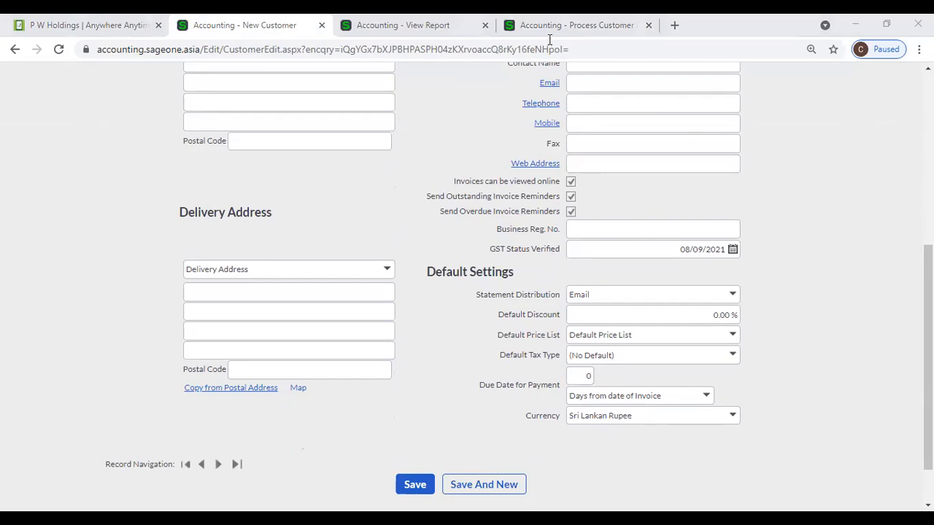
{"action": "left_click", "coordinate": [550, 30]}
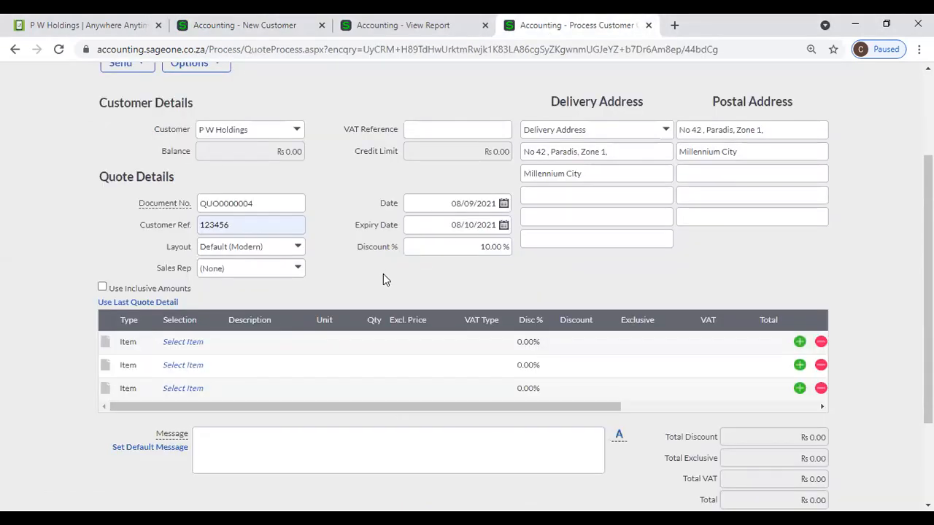
Step: Choose item C0001 Coconut on the first line of the quote
{"action": "left_click", "coordinate": [188, 341]}
{"action": "left_click", "coordinate": [215, 345]}
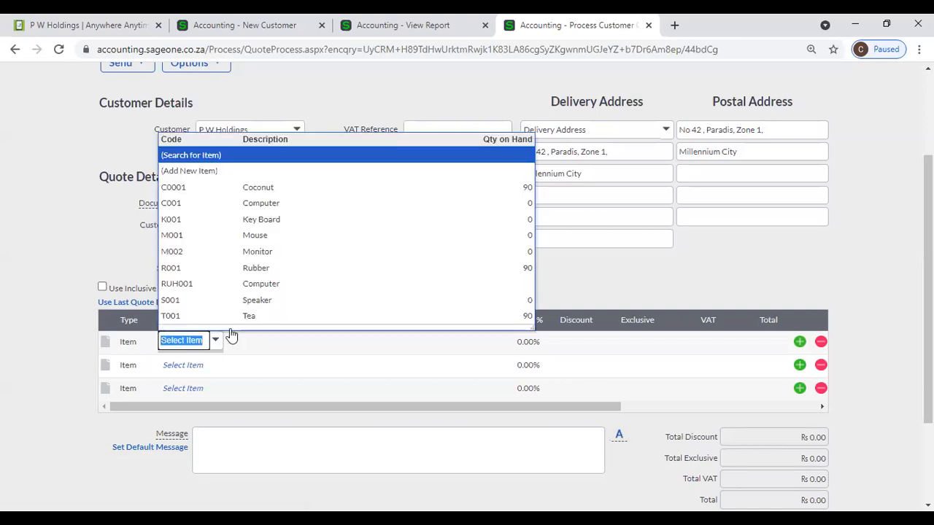
{"action": "left_click", "coordinate": [284, 192]}
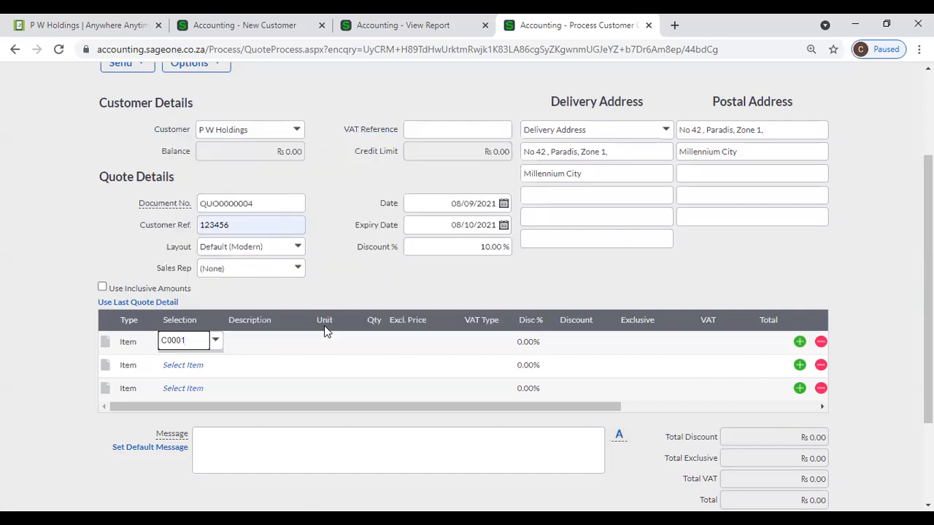
{"action": "left_click", "coordinate": [217, 348]}
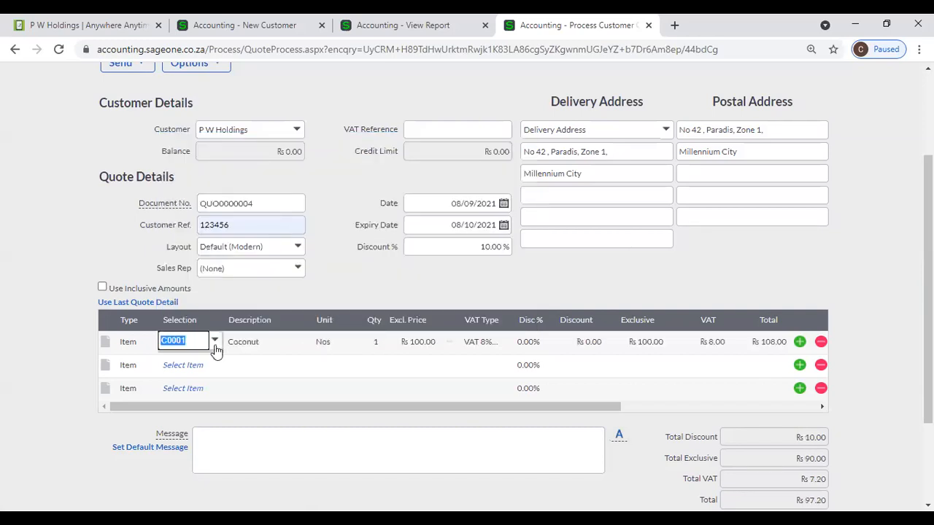
Step: Change the first quote line's item to R001 Rubber, and set it back to C0001 Coconut
{"action": "left_click", "coordinate": [216, 344]}
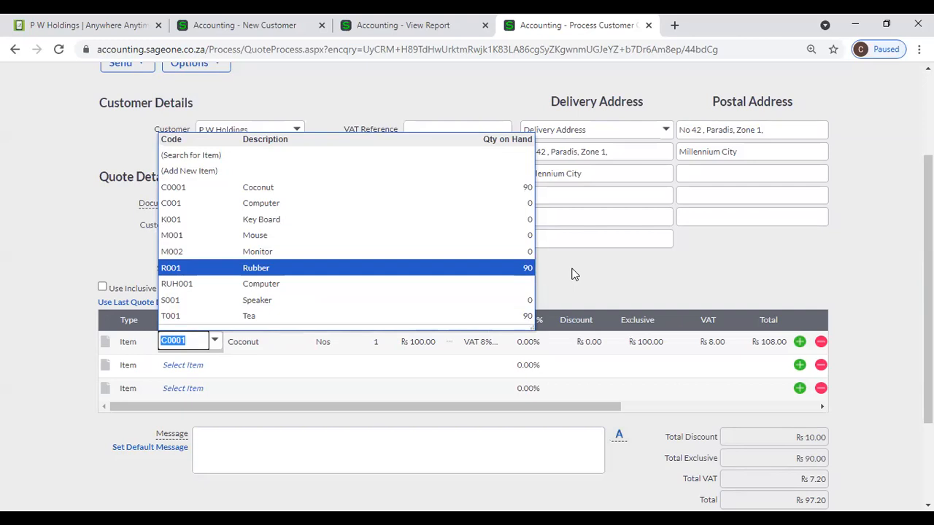
{"action": "key", "text": "Tab"}
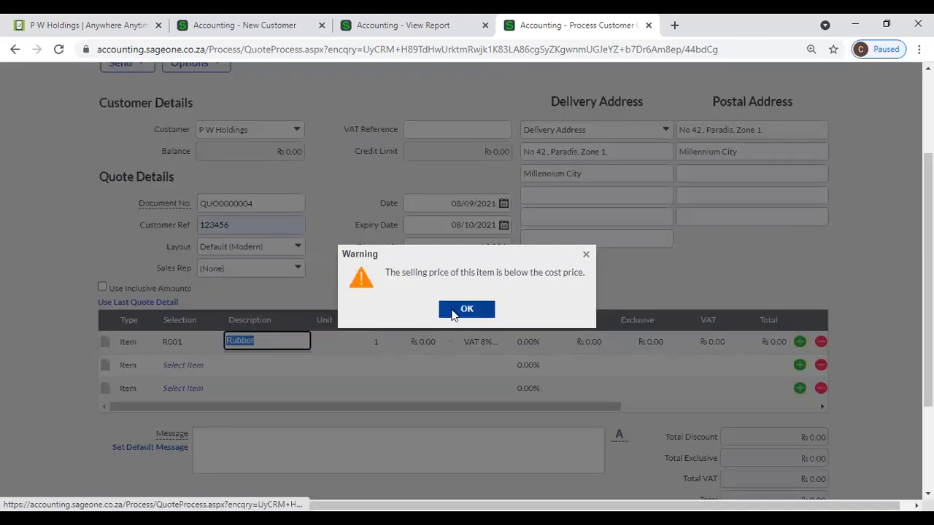
{"action": "left_click", "coordinate": [452, 311]}
{"action": "left_click", "coordinate": [175, 346]}
{"action": "left_click", "coordinate": [217, 346]}
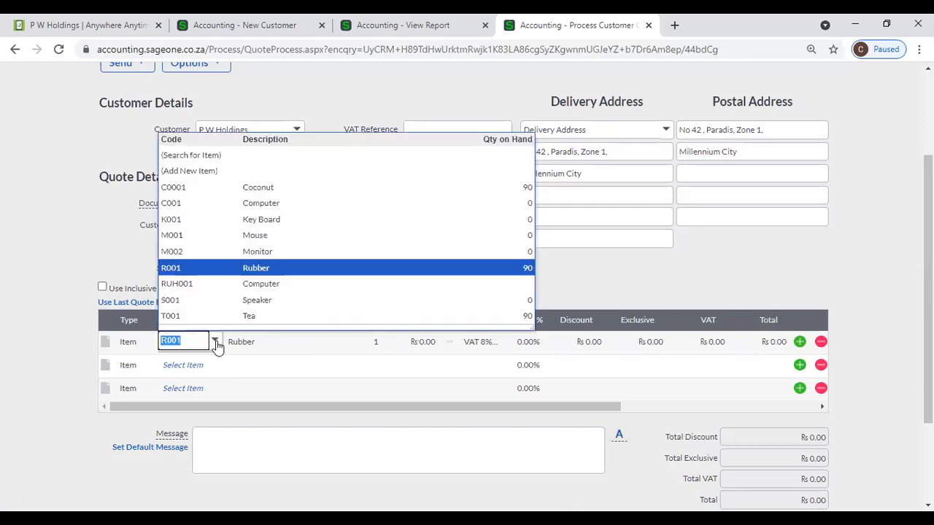
{"action": "left_click", "coordinate": [353, 197]}
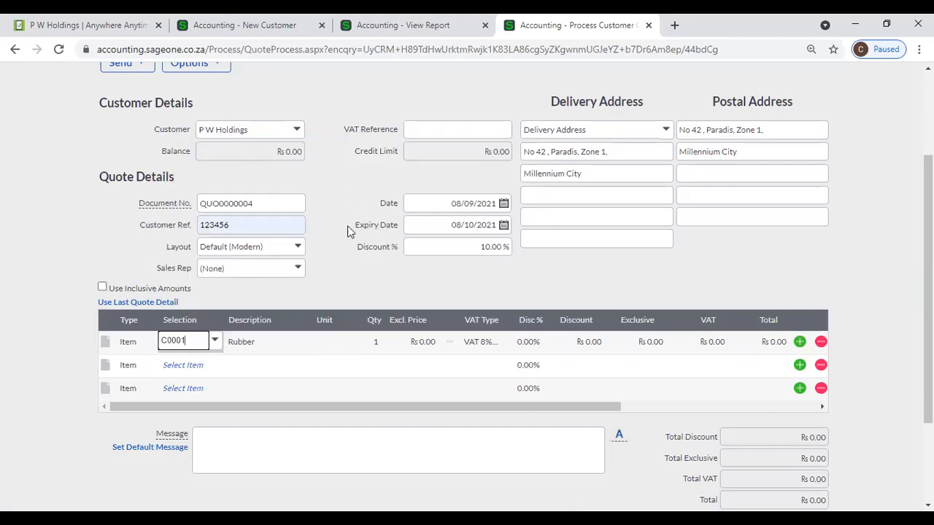
{"action": "key", "text": "Tab"}
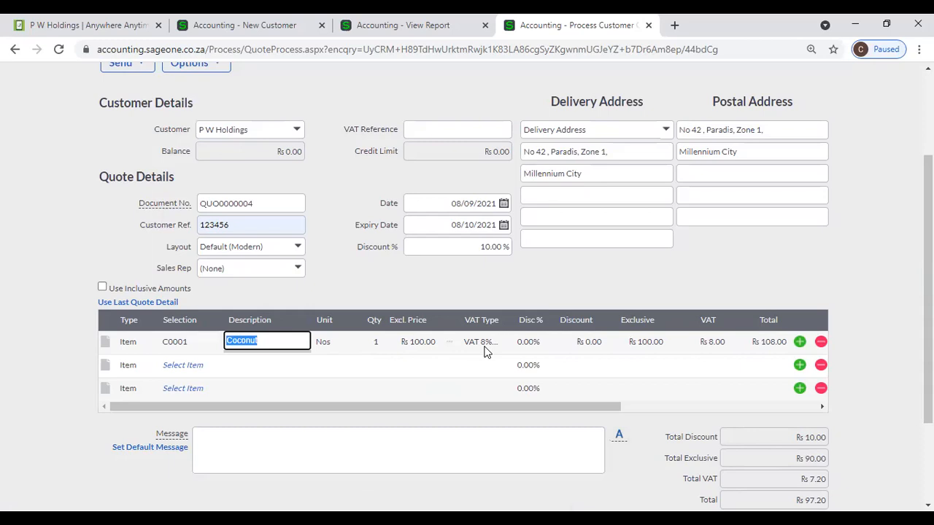
Step: Assign the Coconut line of the quote to the Colombo branch
{"action": "left_click_drag", "start_coordinate": [605, 411], "coordinate": [776, 402]}
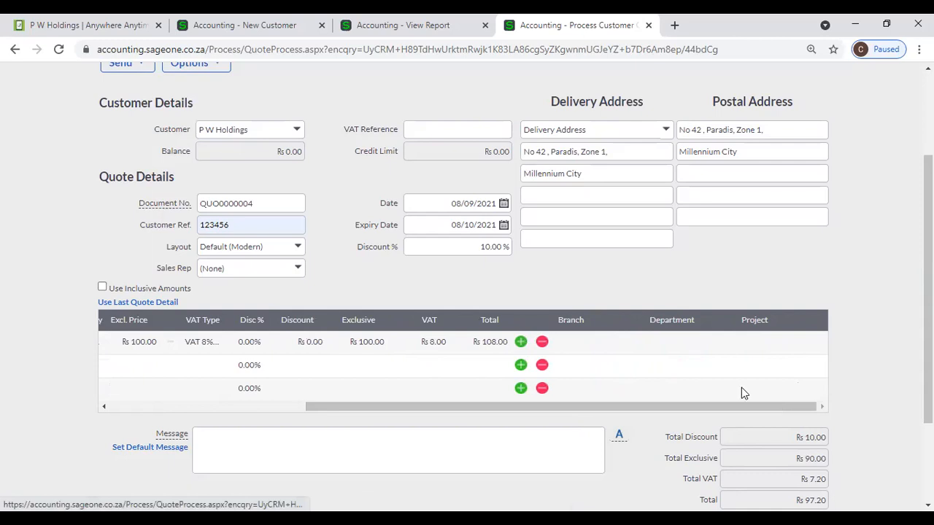
{"action": "left_click", "coordinate": [571, 342]}
{"action": "left_click", "coordinate": [635, 343]}
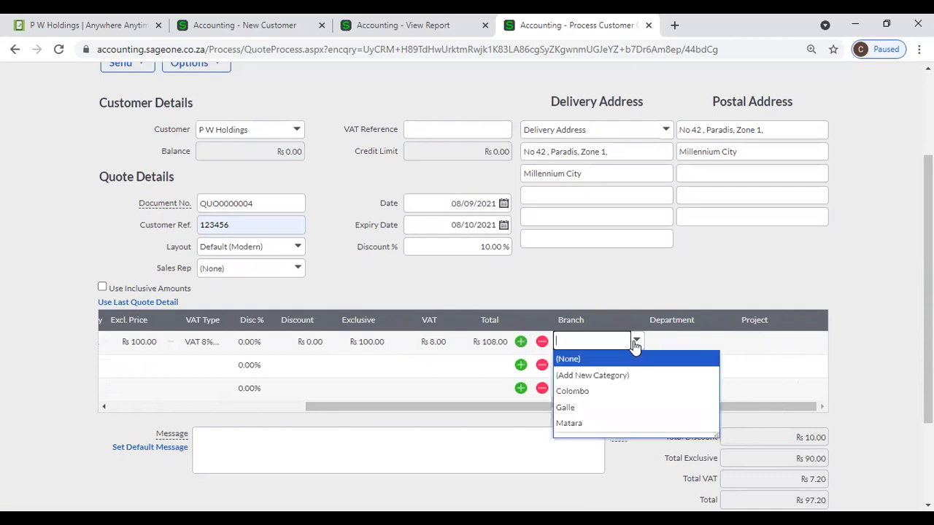
{"action": "left_click", "coordinate": [633, 391]}
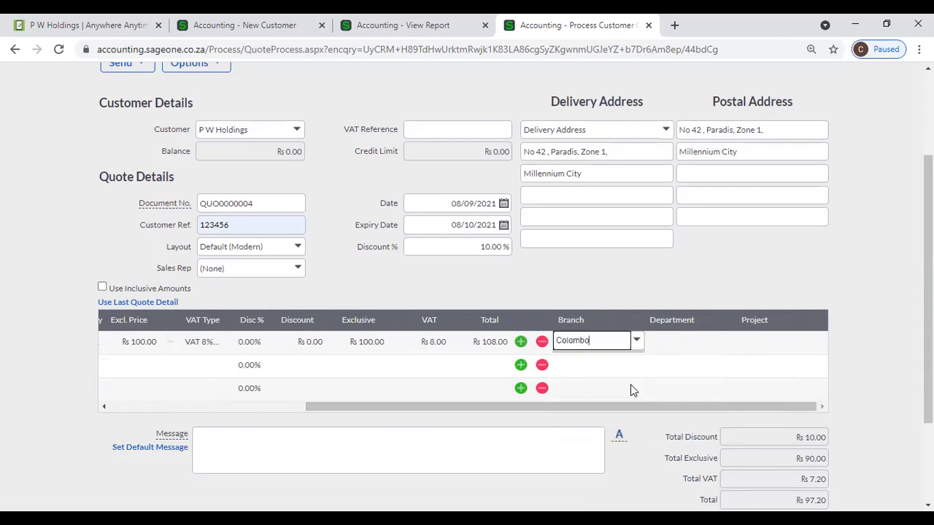
Step: Add two extra blank item lines to the quote
{"action": "left_click_drag", "start_coordinate": [631, 406], "coordinate": [430, 411]}
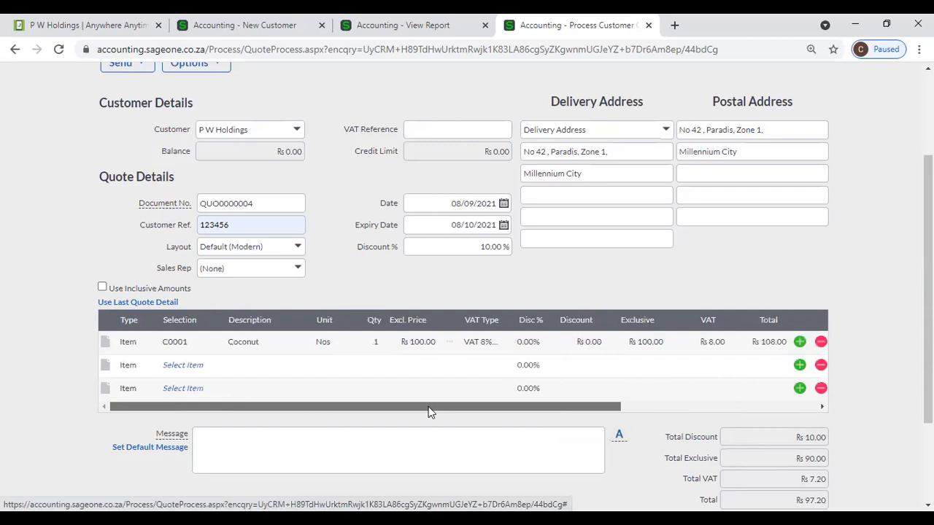
{"action": "left_click", "coordinate": [799, 366]}
{"action": "left_click", "coordinate": [799, 366]}
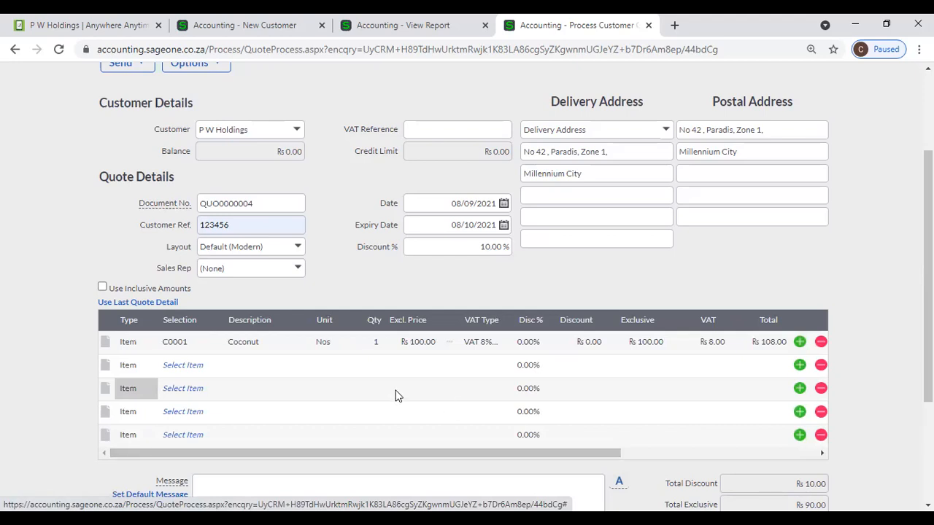
Step: Choose item T001 Tea on the second quote line with a quantity of 10, keeping its default unit and price
{"action": "left_click", "coordinate": [194, 371]}
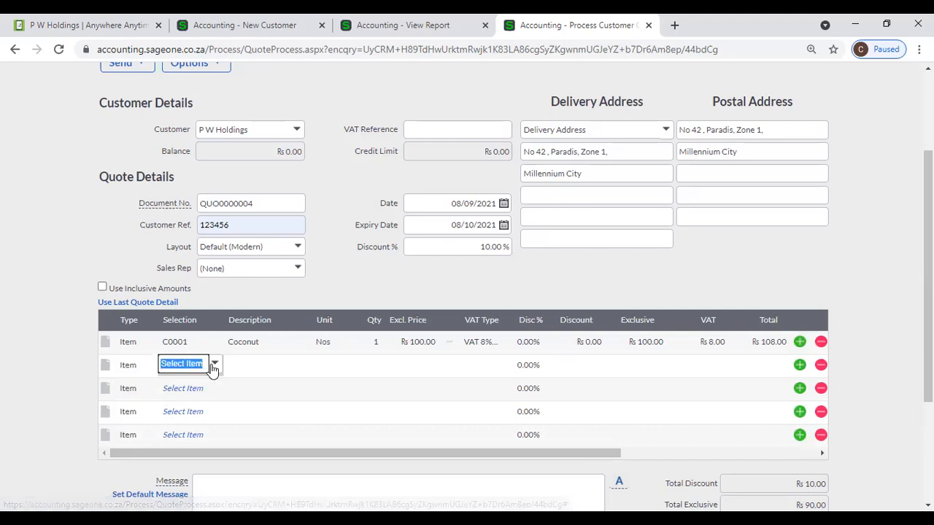
{"action": "left_click", "coordinate": [214, 367]}
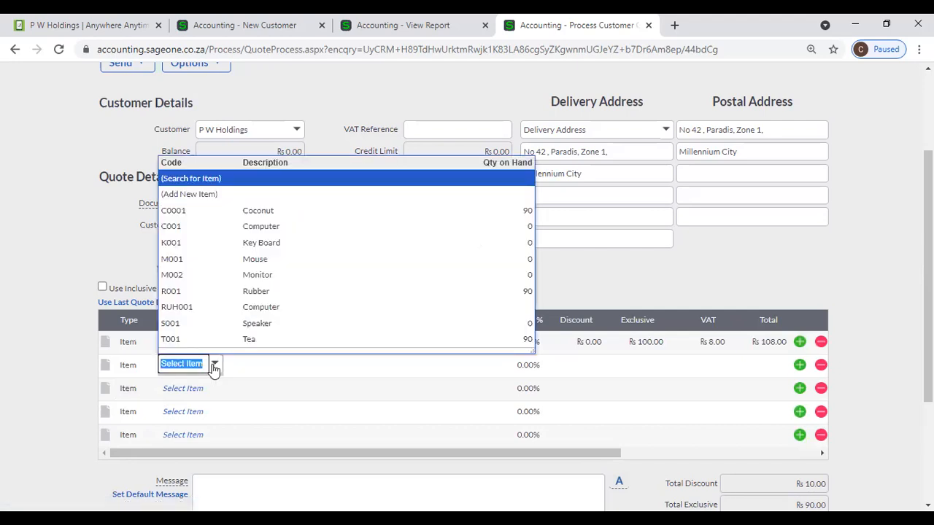
{"action": "left_click", "coordinate": [246, 341]}
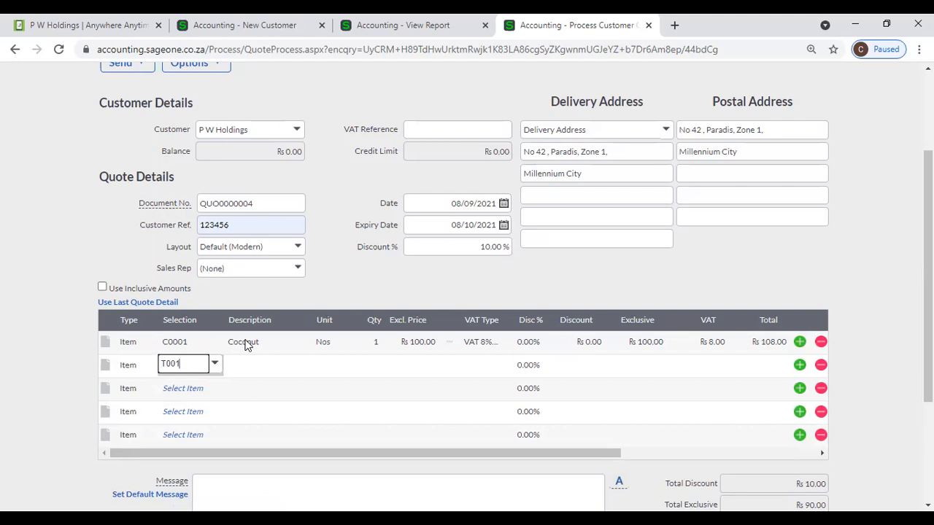
{"action": "key", "text": "Tab"}
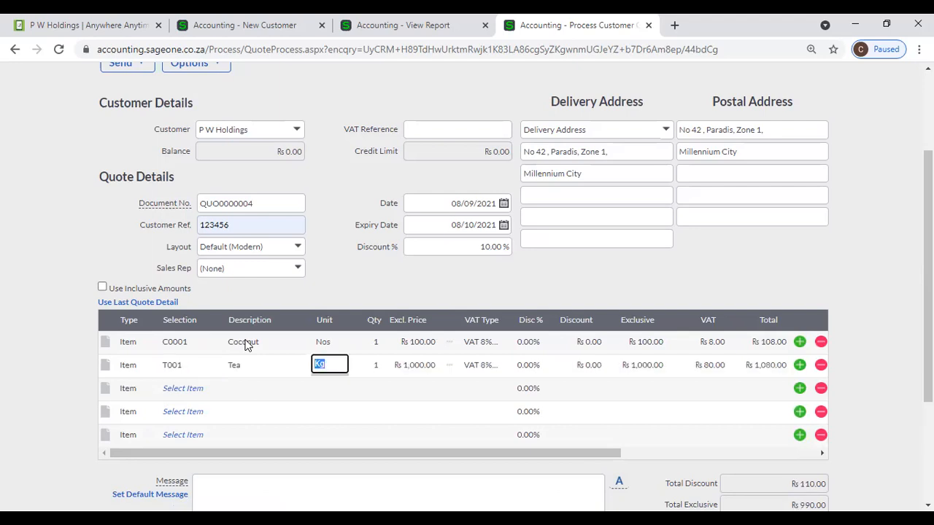
{"action": "key", "text": "Tab"}
{"action": "type", "text": "10"}
{"action": "key", "text": "Tab"}
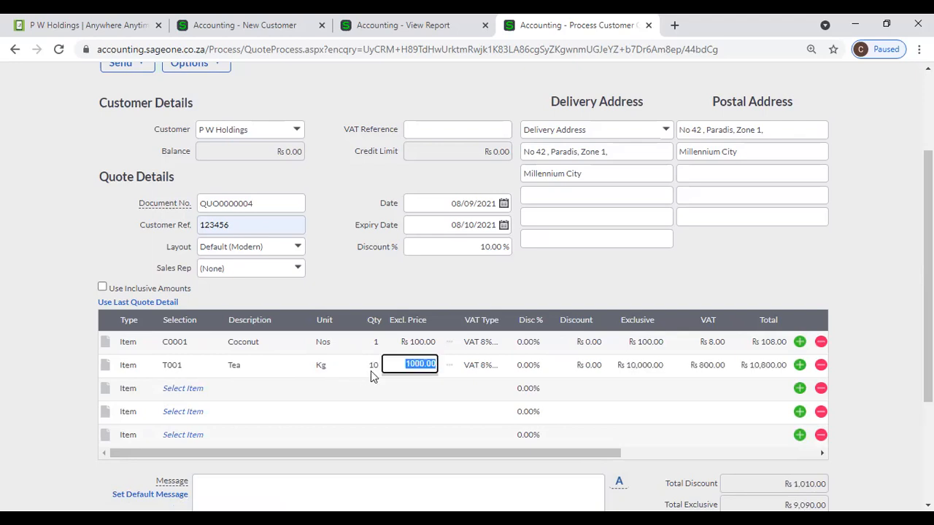
{"action": "scroll", "coordinate": [546, 398], "scroll_direction": "down", "scroll_amount": 2}
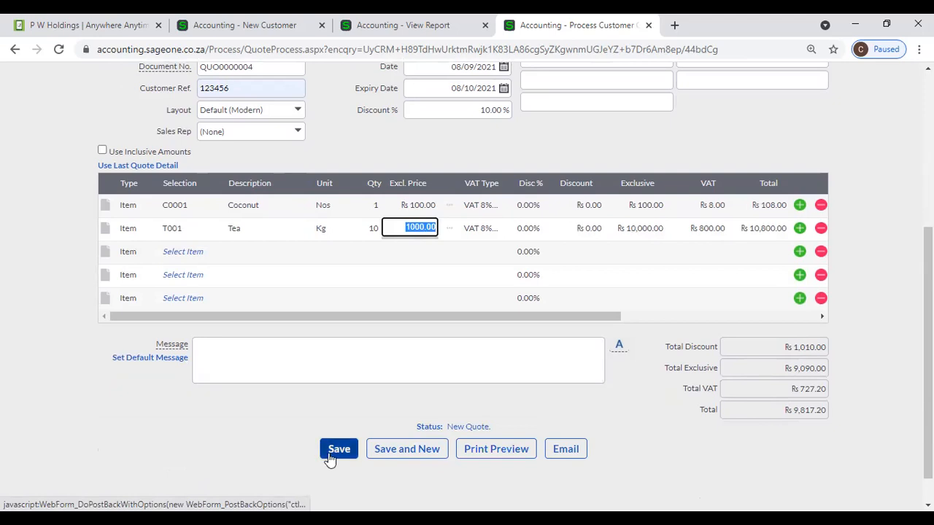
{"action": "left_click", "coordinate": [637, 430]}
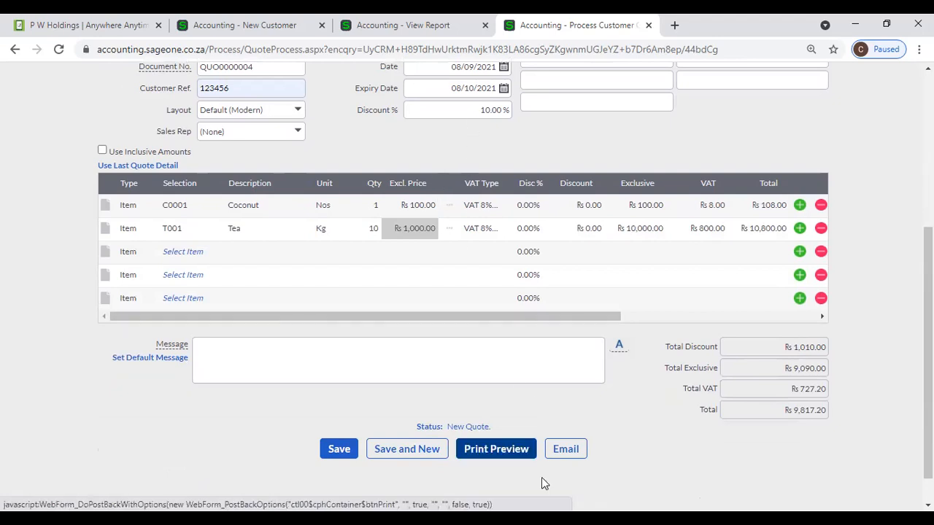
{"action": "scroll", "coordinate": [642, 468], "scroll_direction": "up", "scroll_amount": 4}
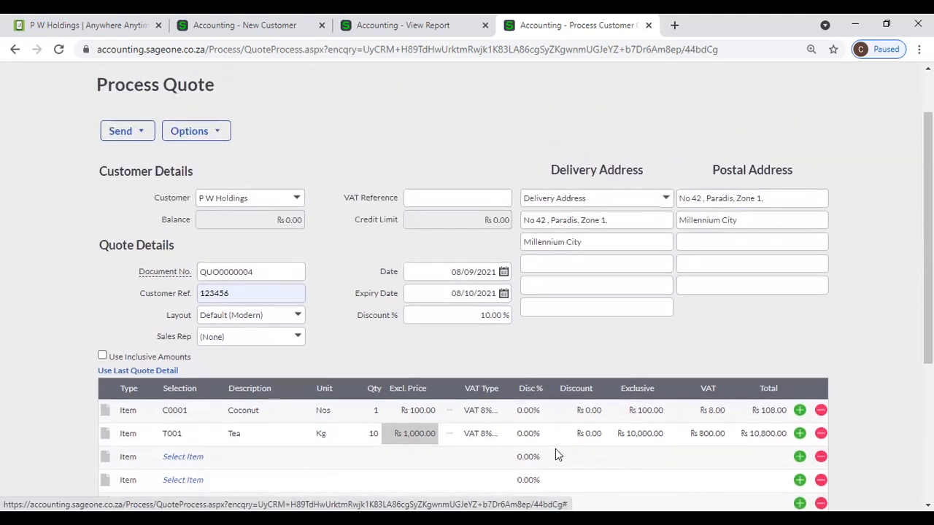
{"action": "mouse_move", "coordinate": [179, 111]}
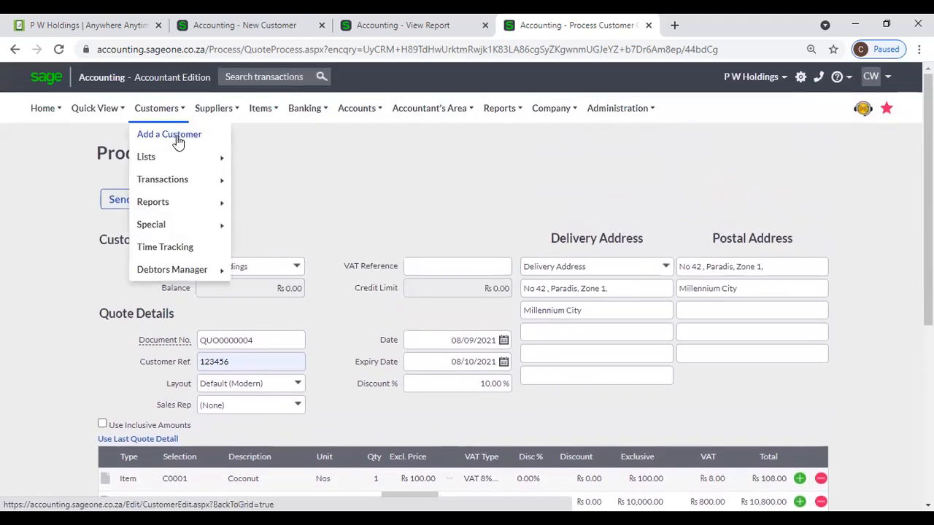
{"action": "mouse_move", "coordinate": [176, 179]}
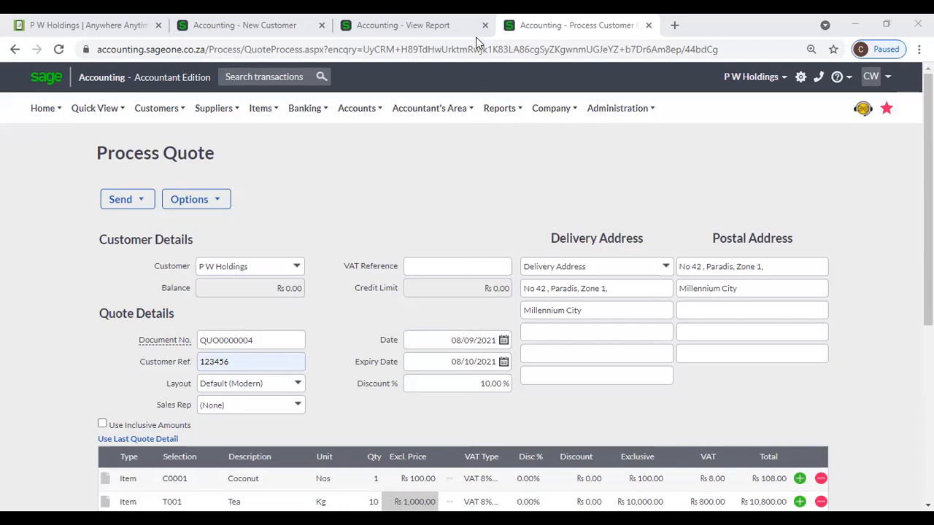
Step: Save the P W Holdings quote containing the Coconut and Tea lines
{"action": "mouse_move", "coordinate": [500, 110]}
{"action": "scroll", "coordinate": [541, 149], "scroll_direction": "down", "scroll_amount": 1}
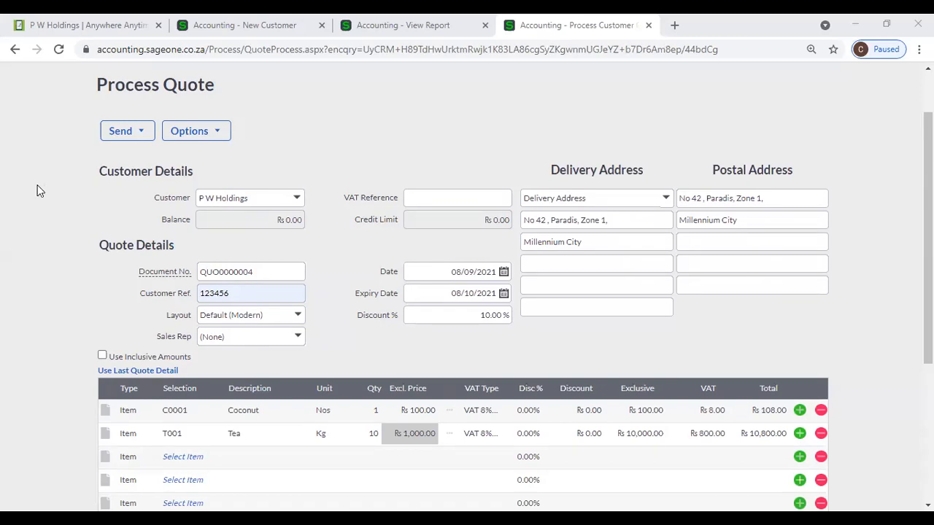
{"action": "scroll", "coordinate": [378, 312], "scroll_direction": "down", "scroll_amount": 3}
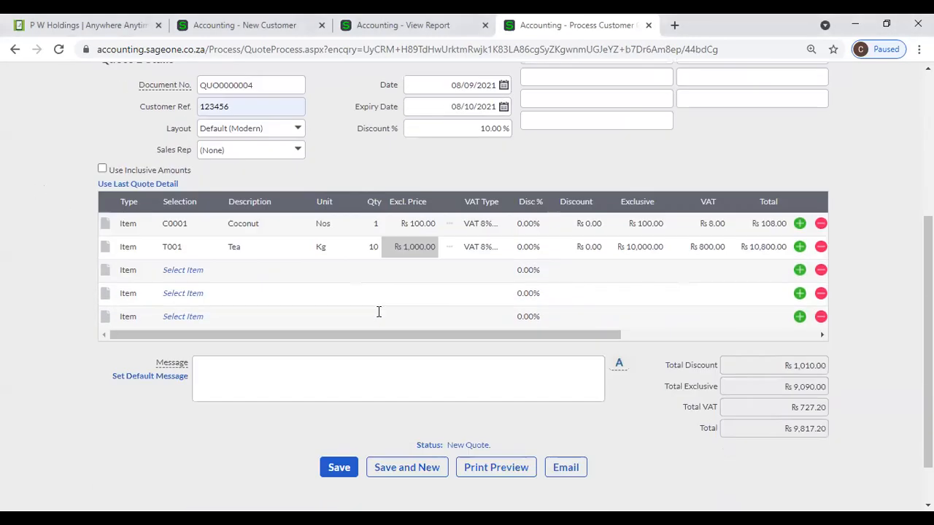
{"action": "scroll", "coordinate": [379, 312], "scroll_direction": "down", "scroll_amount": 1}
{"action": "left_click", "coordinate": [339, 468]}
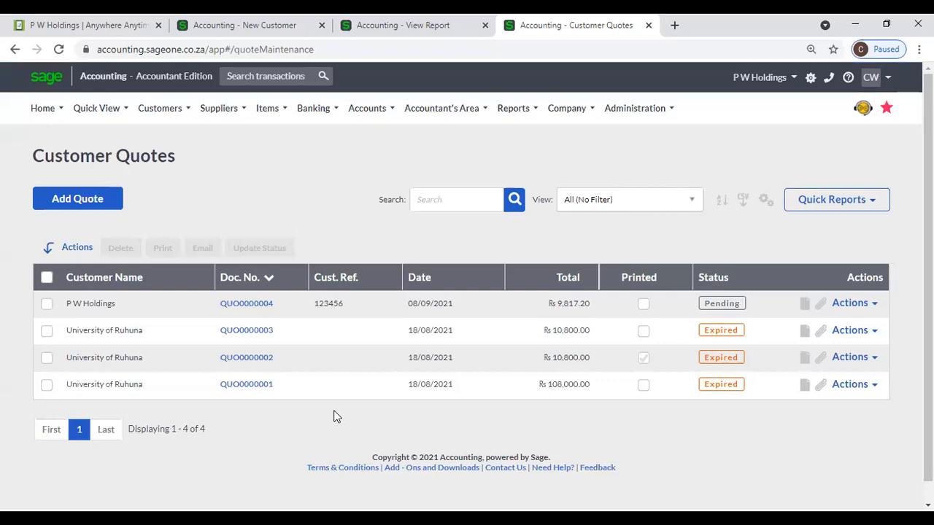
Step: Start another quote for P W Holdings and fill its lines using the last quote's detail
{"action": "left_click", "coordinate": [82, 203]}
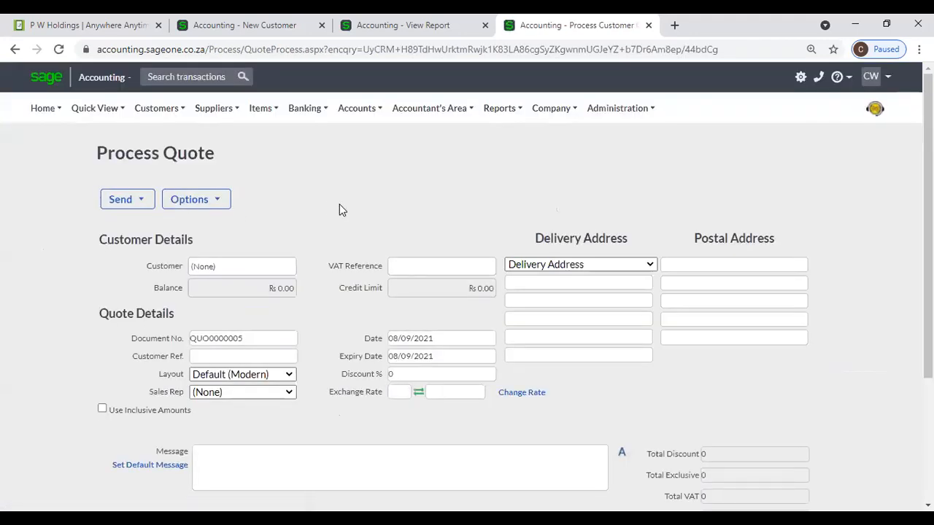
{"action": "left_click", "coordinate": [297, 267]}
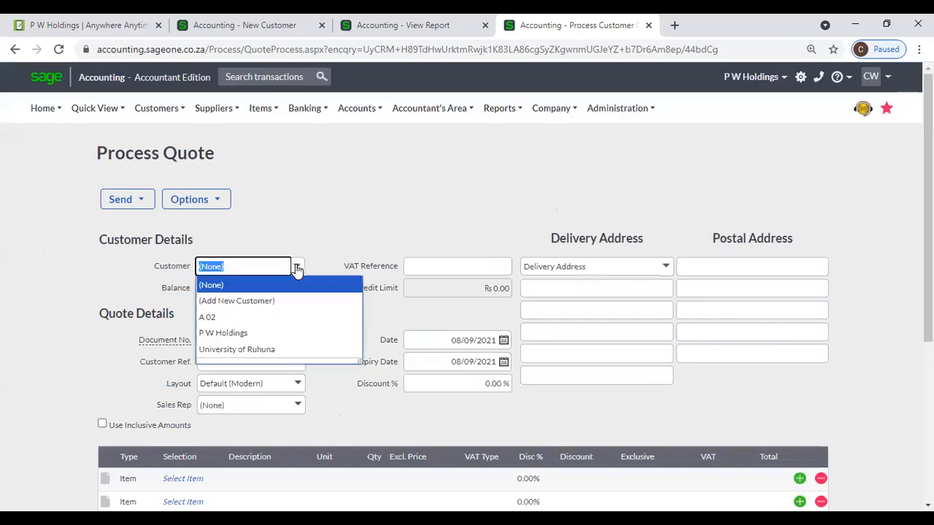
{"action": "left_click", "coordinate": [264, 332]}
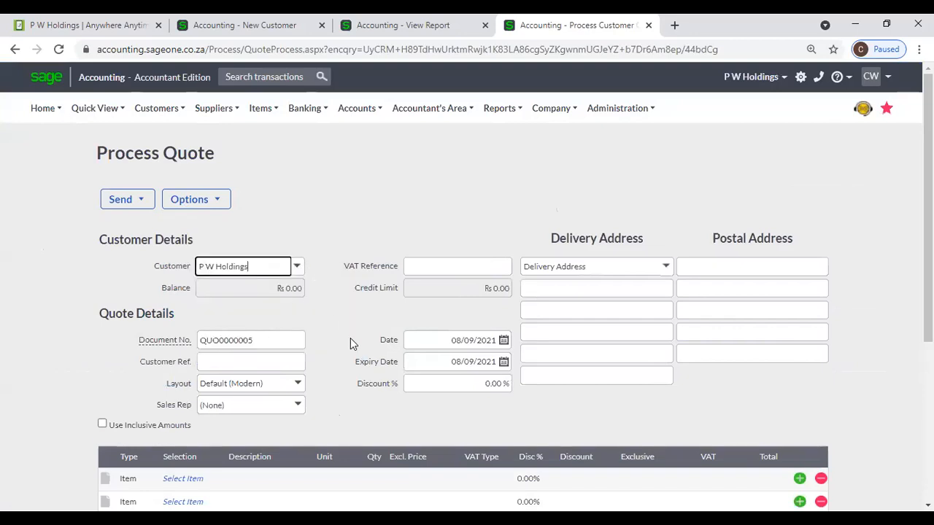
{"action": "scroll", "coordinate": [346, 338], "scroll_direction": "down", "scroll_amount": 2}
{"action": "left_click", "coordinate": [160, 302]}
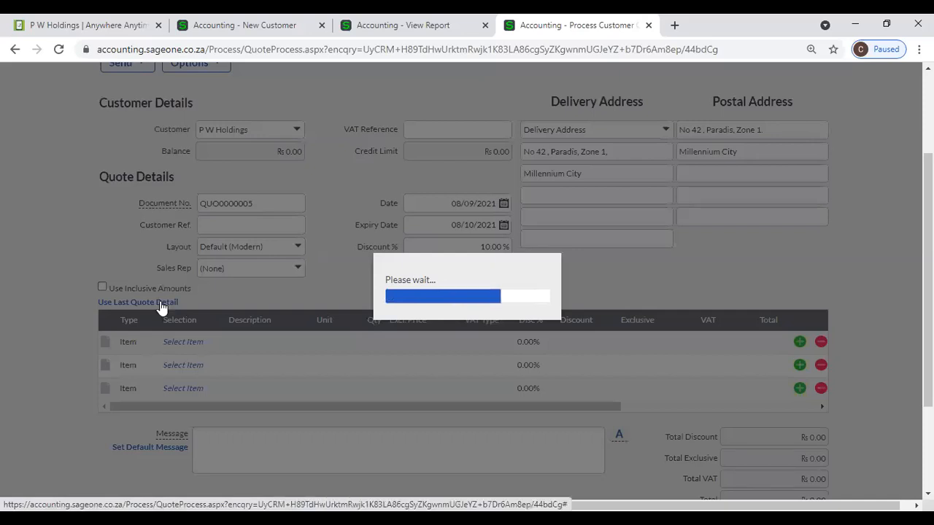
{"action": "scroll", "coordinate": [332, 262], "scroll_direction": "down", "scroll_amount": 3}
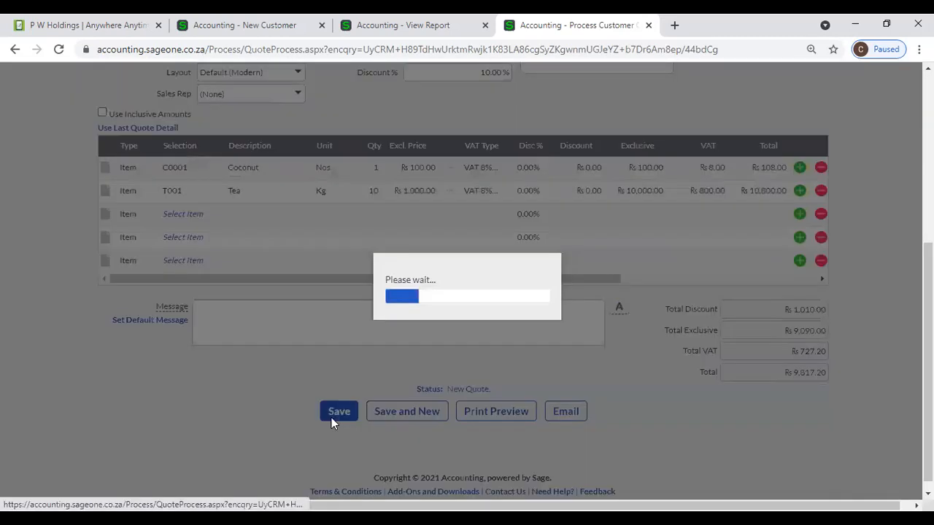
Step: Save the current P W Holdings quote and start another quote for the same customer
{"action": "left_click", "coordinate": [331, 417]}
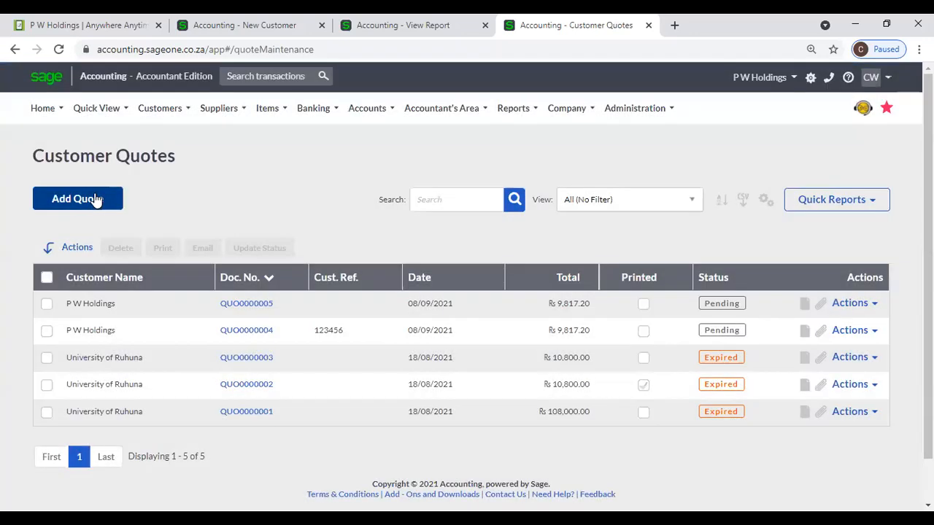
{"action": "left_click", "coordinate": [95, 200]}
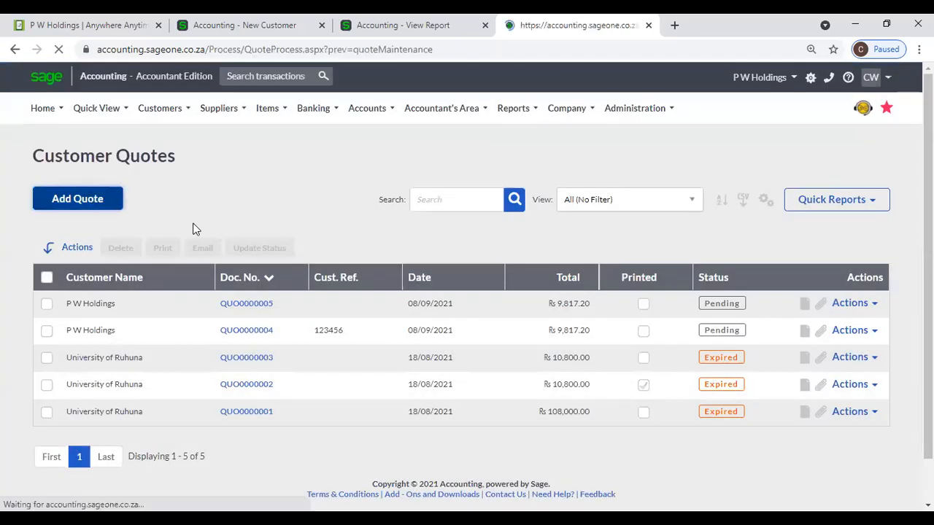
{"action": "left_click", "coordinate": [60, 51]}
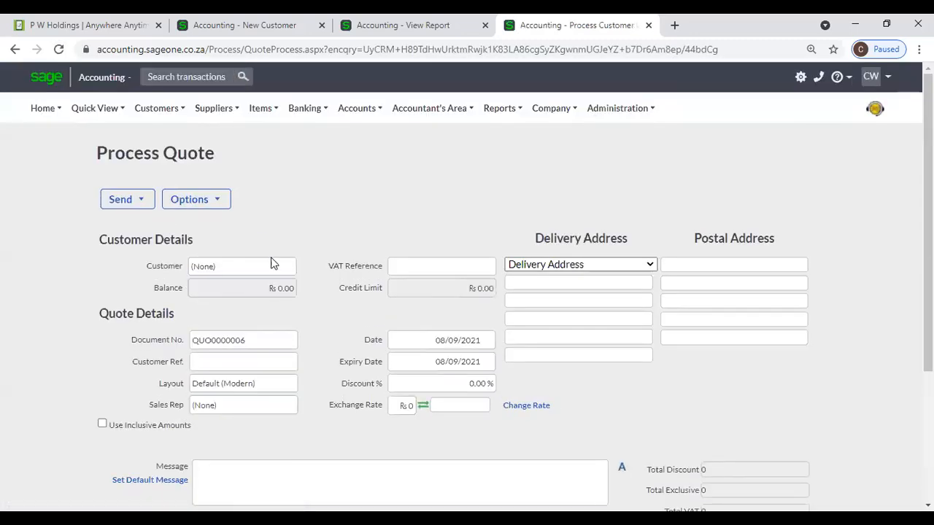
{"action": "left_click", "coordinate": [299, 269]}
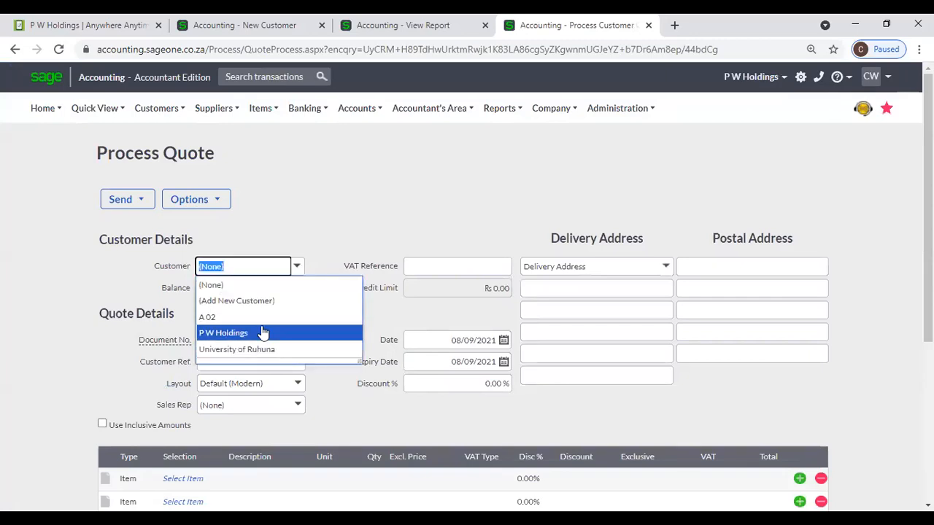
{"action": "left_click", "coordinate": [263, 329]}
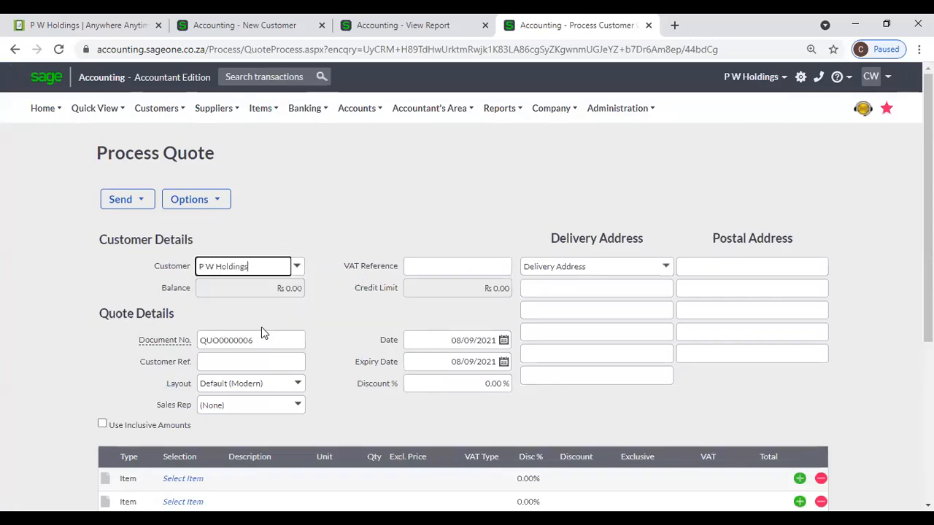
{"action": "left_click", "coordinate": [328, 303]}
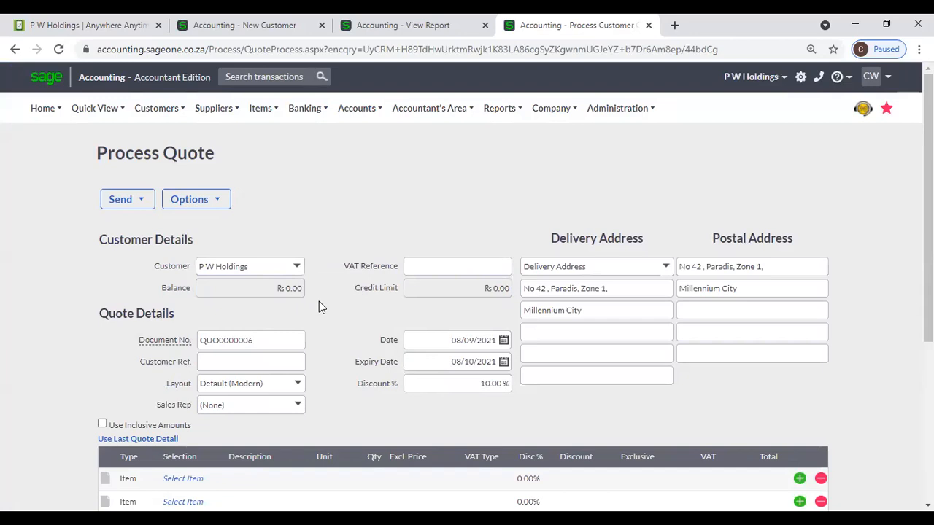
Step: Fill the new quote's lines using the last quote's detail and insert one more blank item line
{"action": "scroll", "coordinate": [321, 301], "scroll_direction": "down", "scroll_amount": 2}
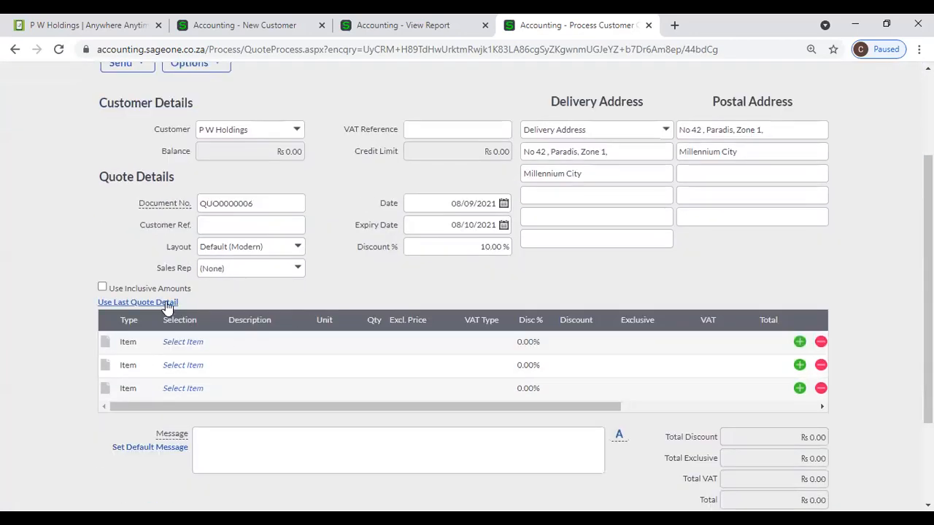
{"action": "left_click", "coordinate": [167, 304]}
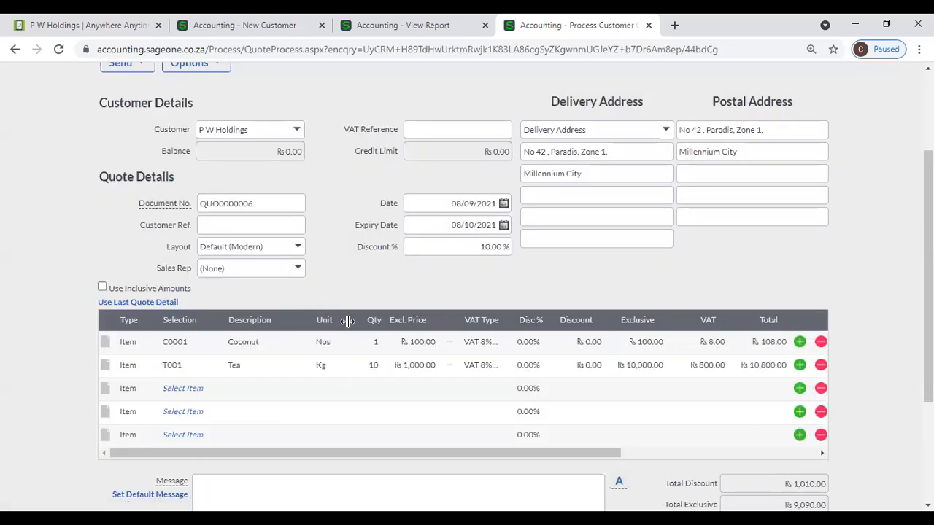
{"action": "scroll", "coordinate": [347, 321], "scroll_direction": "down", "scroll_amount": 2}
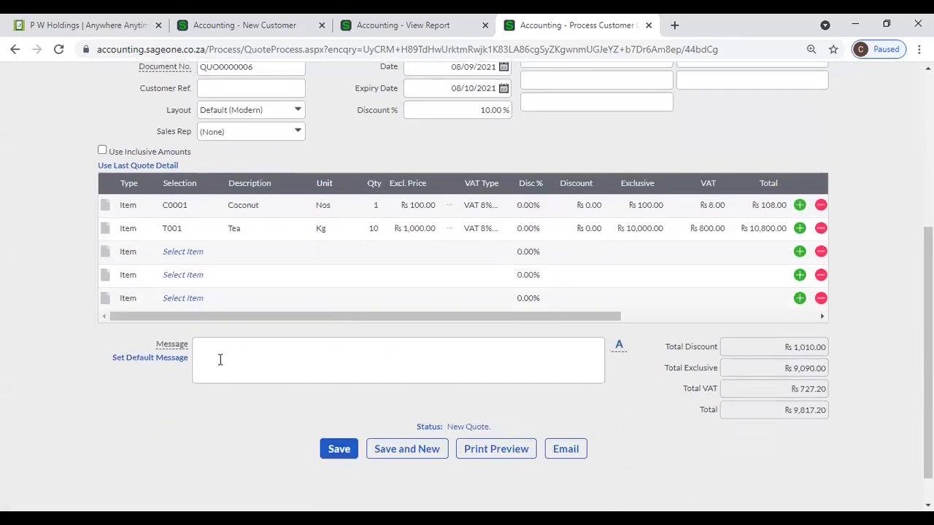
{"action": "left_click", "coordinate": [799, 253]}
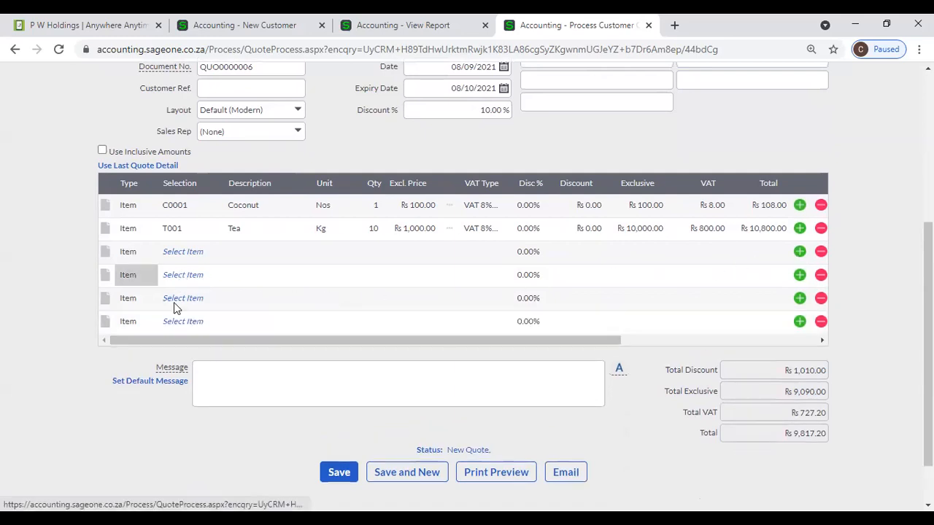
Step: Show the comment box under the Coconut line
{"action": "left_click", "coordinate": [103, 209]}
{"action": "left_click", "coordinate": [130, 233]}
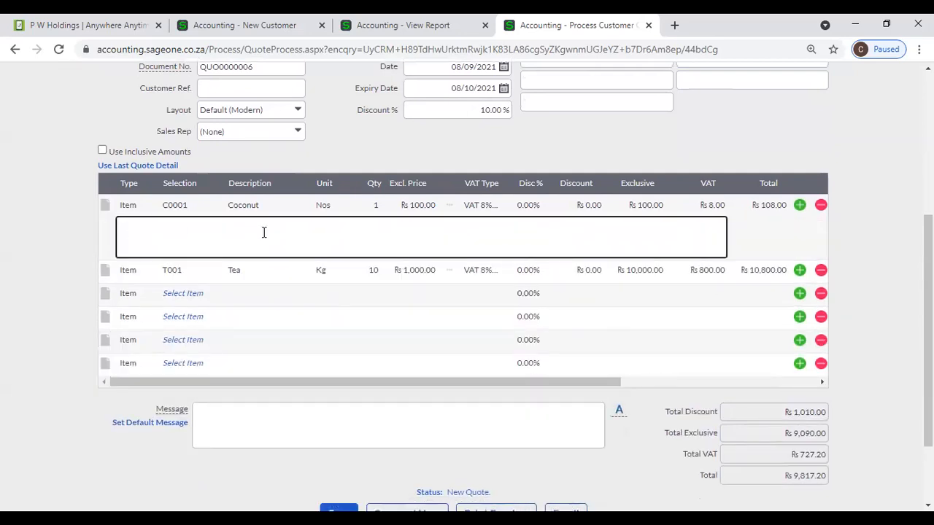
{"action": "left_click", "coordinate": [104, 208]}
{"action": "left_click", "coordinate": [104, 208]}
{"action": "left_click", "coordinate": [134, 233]}
{"action": "left_click", "coordinate": [207, 299]}
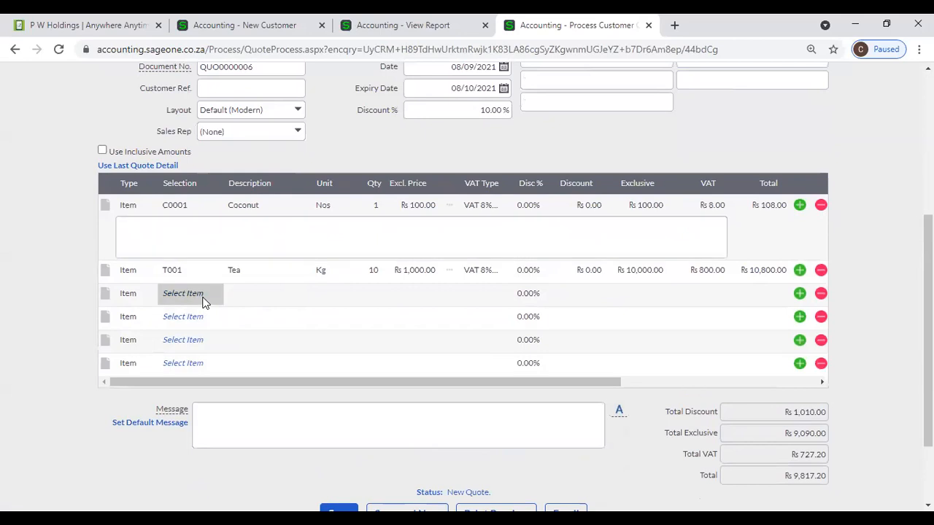
Step: Choose item K001 Key Board on the third quote line and open its comment box
{"action": "left_click", "coordinate": [215, 293]}
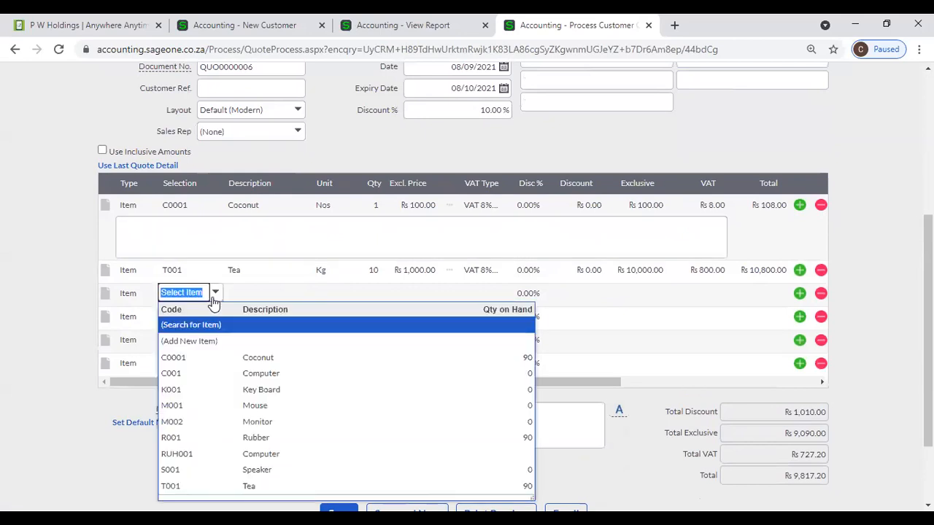
{"action": "left_click", "coordinate": [271, 390]}
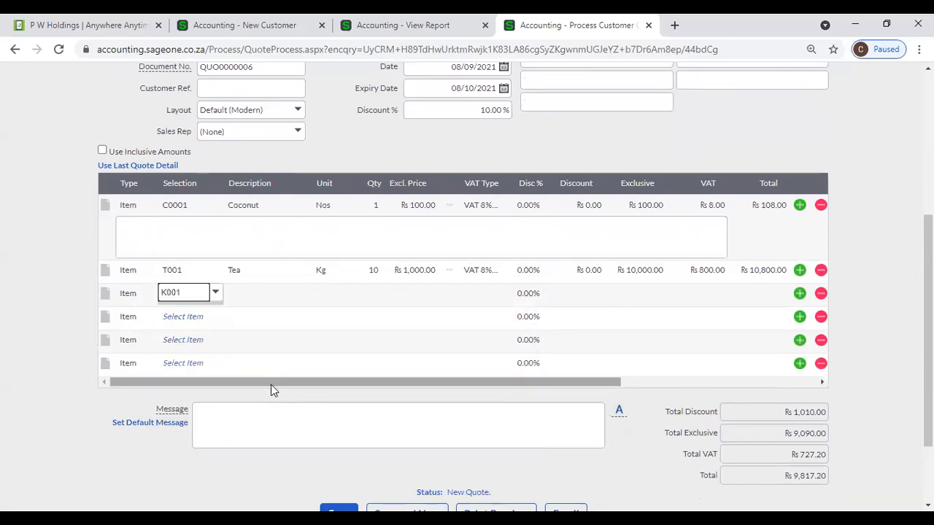
{"action": "left_click", "coordinate": [103, 295]}
{"action": "left_click", "coordinate": [156, 324]}
{"action": "type", "text": "S"}
{"action": "type", "text": "/N00"}
{"action": "type", "text": "01"}
{"action": "key", "text": "BackSpace"}
{"action": "key", "text": "BackSpace"}
{"action": "key", "text": "BackSpace"}
{"action": "key", "text": "BackSpace"}
{"action": "key", "text": "BackSpace"}
{"action": "key", "text": "BackSpace"}
{"action": "key", "text": "BackSpace"}
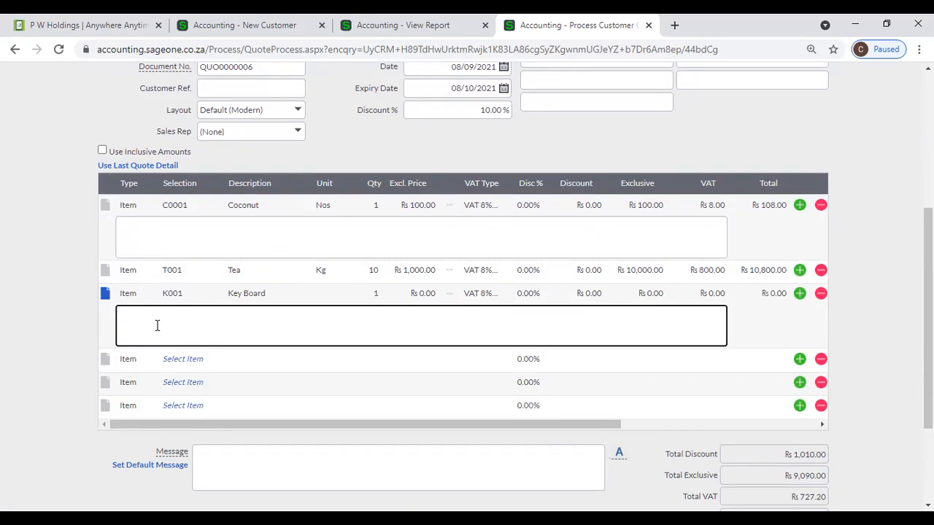
Step: Enter the comment "Warranty 6 months" for the Key Board line and "Warranty 6 Months" as the quote's message
{"action": "type", "text": "Warranty 6 months"}
{"action": "left_click", "coordinate": [75, 306]}
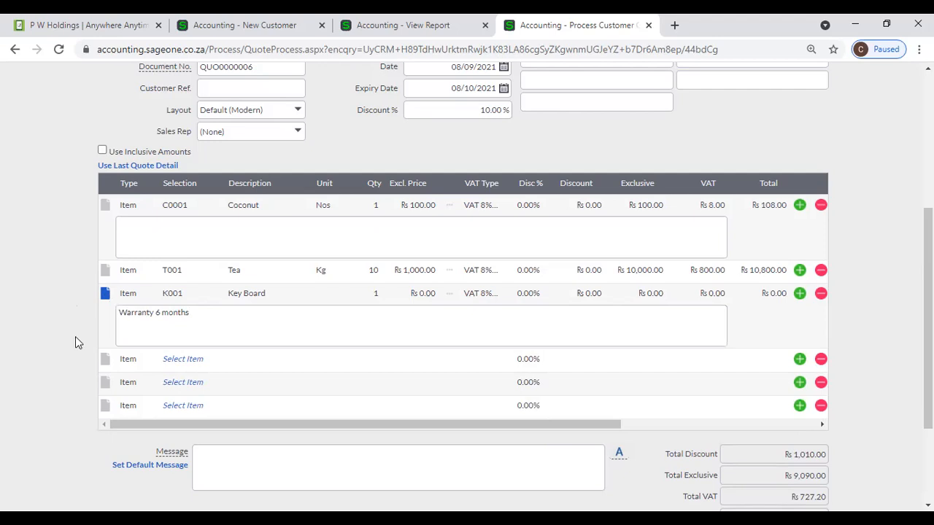
{"action": "scroll", "coordinate": [77, 358], "scroll_direction": "down", "scroll_amount": 2}
{"action": "left_click", "coordinate": [229, 328]}
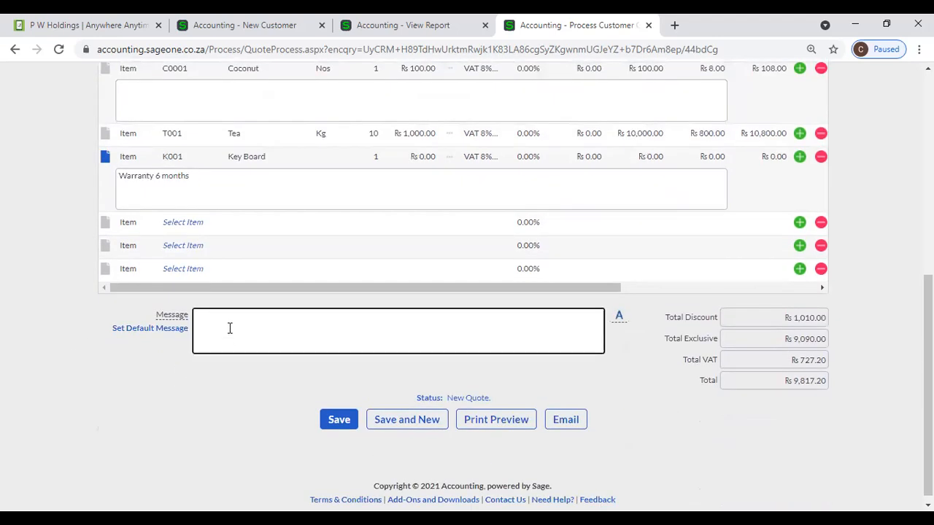
{"action": "type", "text": "Warranty 6 Months"}
Step: Collapse the comment boxes under the Key Board and Coconut lines
{"action": "scroll", "coordinate": [578, 344], "scroll_direction": "up", "scroll_amount": 1}
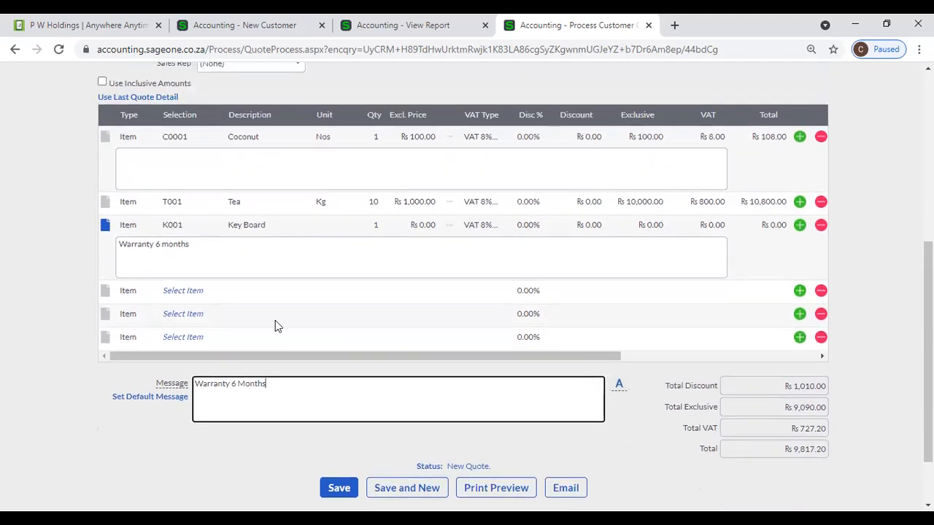
{"action": "left_click", "coordinate": [105, 226]}
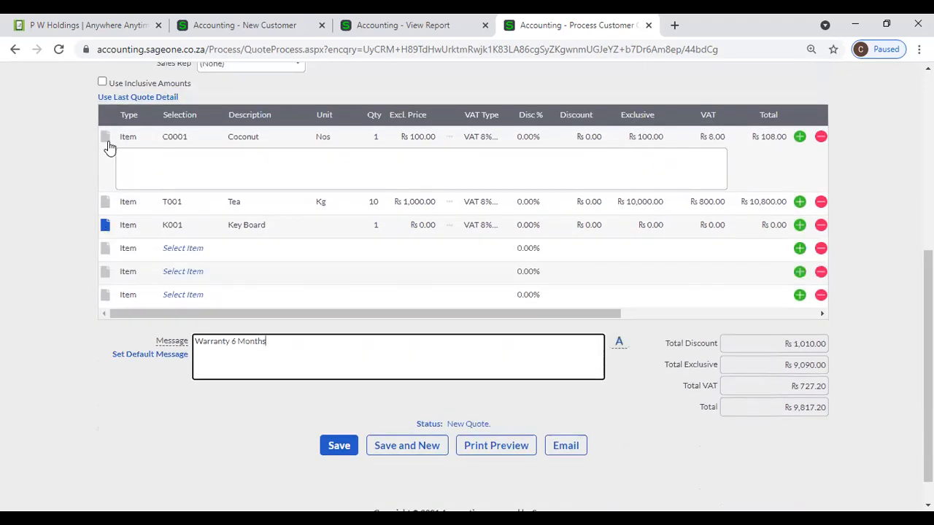
{"action": "left_click", "coordinate": [105, 139]}
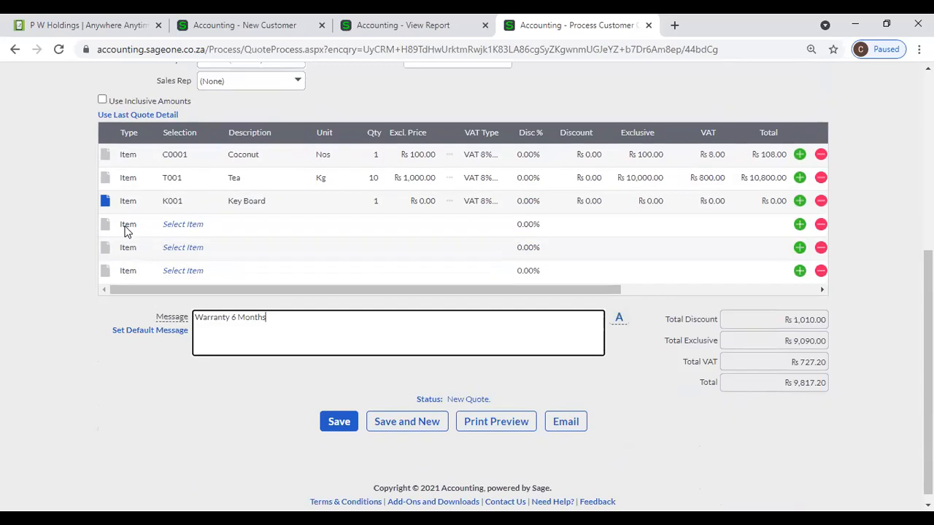
Step: Set the discount for the whole quote to 0%
{"action": "scroll", "coordinate": [117, 223], "scroll_direction": "up", "scroll_amount": 2}
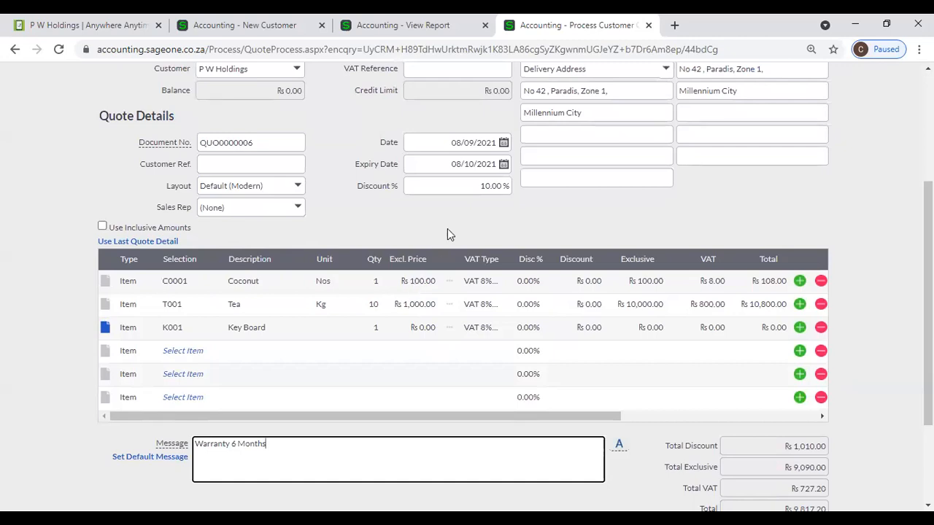
{"action": "left_click", "coordinate": [491, 186]}
{"action": "type", "text": "0"}
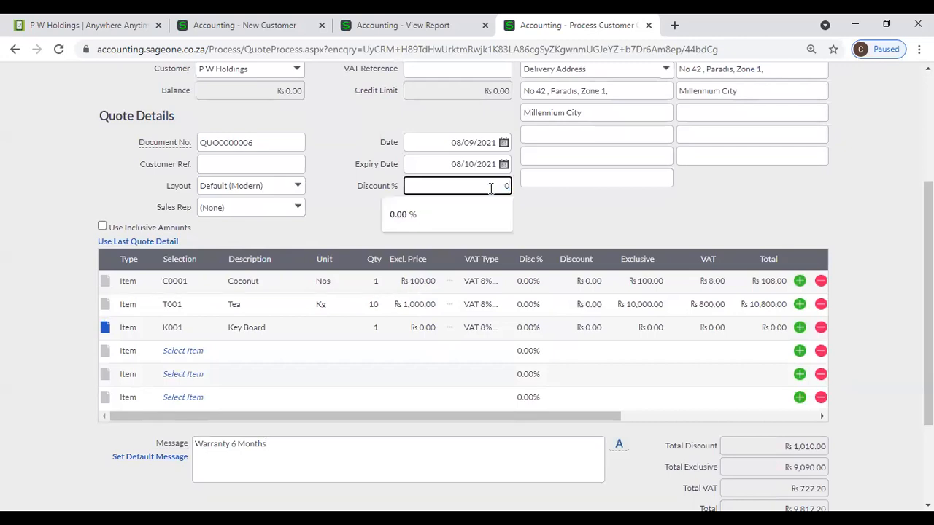
{"action": "left_click", "coordinate": [552, 214]}
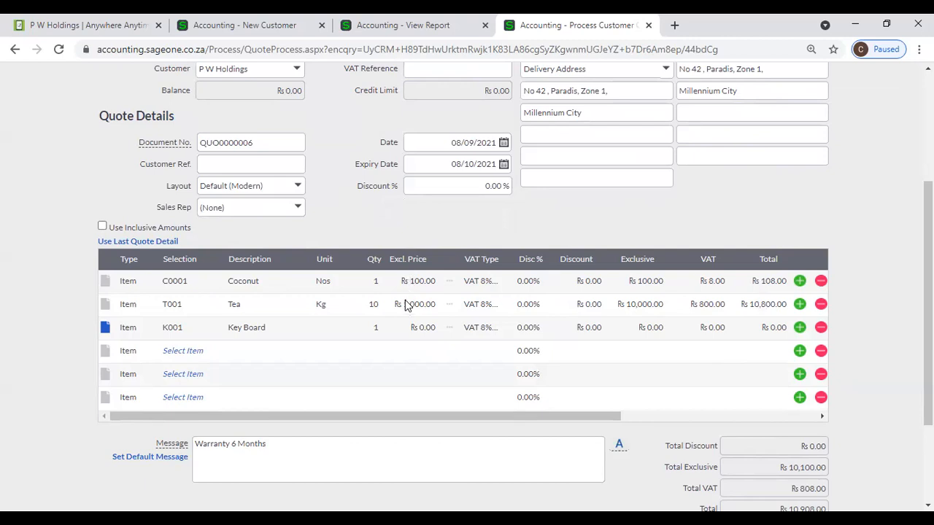
{"action": "left_click", "coordinate": [103, 227]}
{"action": "left_click", "coordinate": [101, 227]}
{"action": "left_click", "coordinate": [241, 29]}
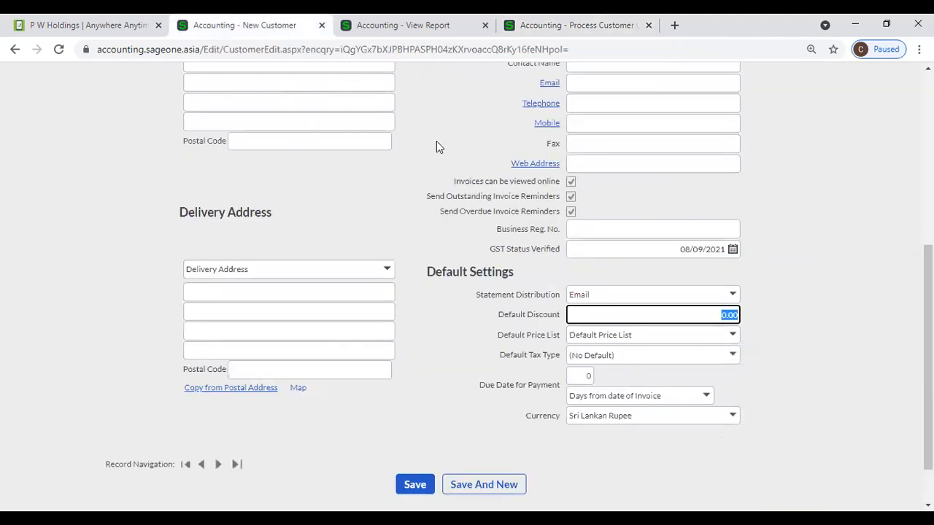
{"action": "left_click", "coordinate": [348, 38]}
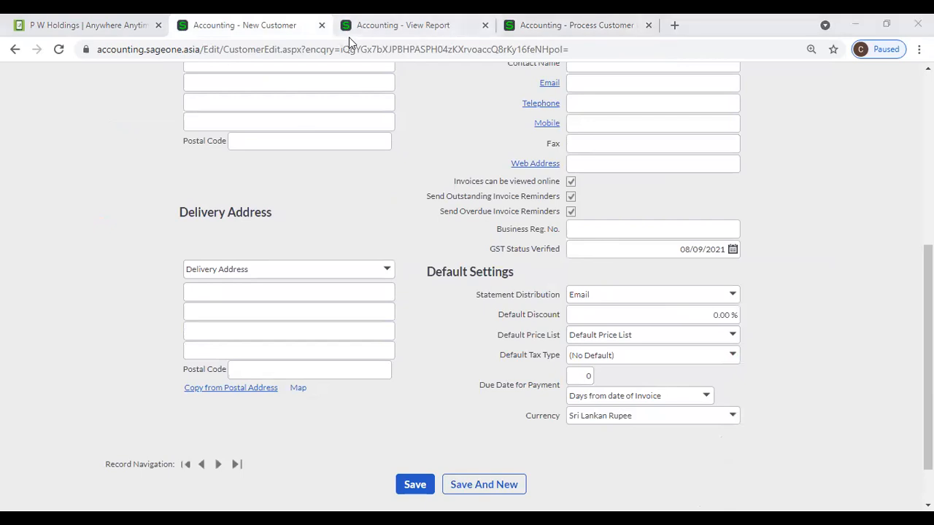
{"action": "left_click", "coordinate": [349, 37]}
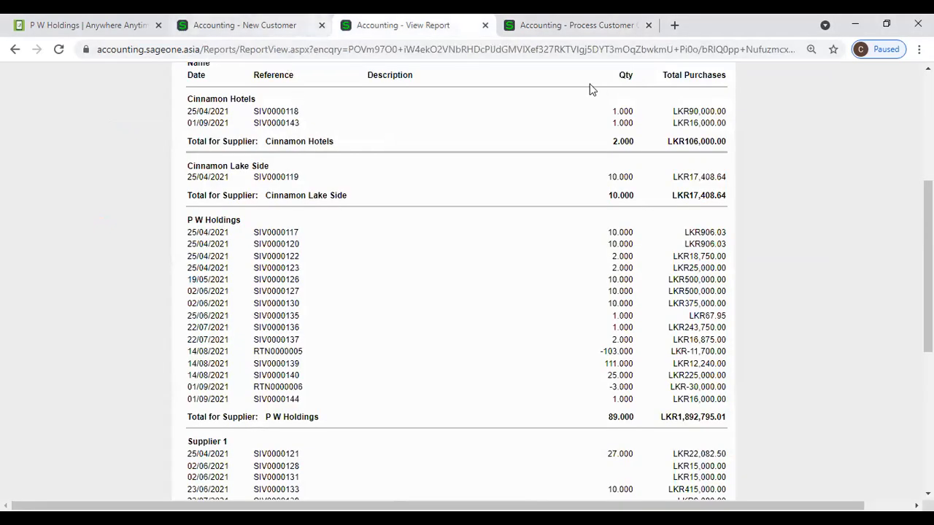
{"action": "key", "text": "ctrl+Tab"}
{"action": "left_click", "coordinate": [475, 188]}
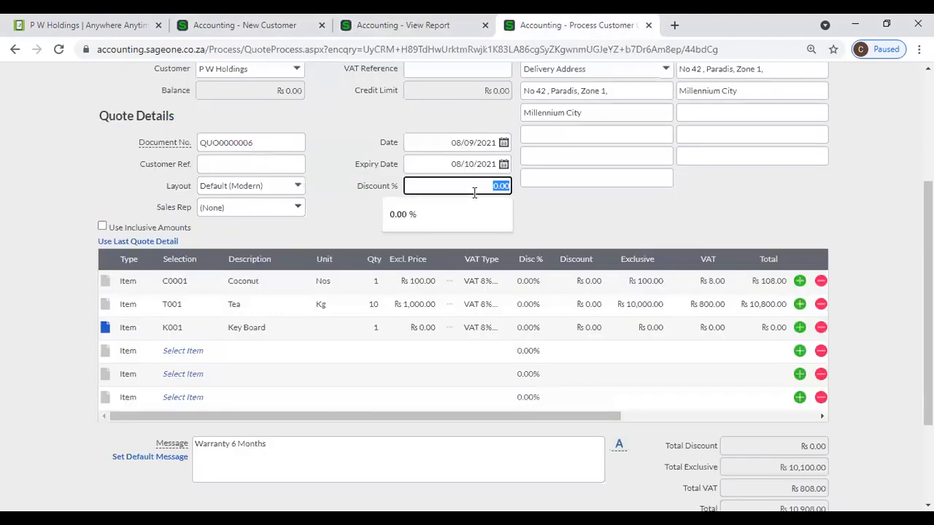
{"action": "left_click", "coordinate": [544, 193]}
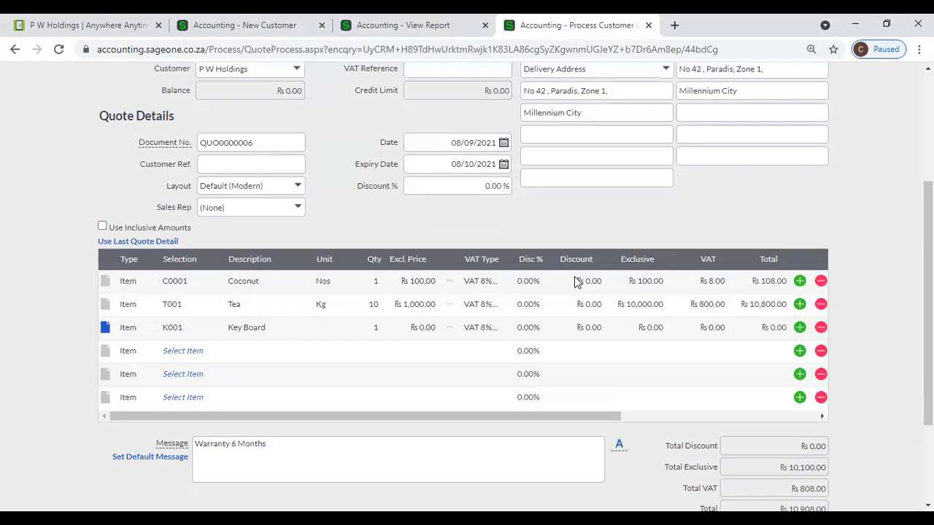
Step: Try a 10% discount on the whole quote and clear it again
{"action": "left_click", "coordinate": [466, 184]}
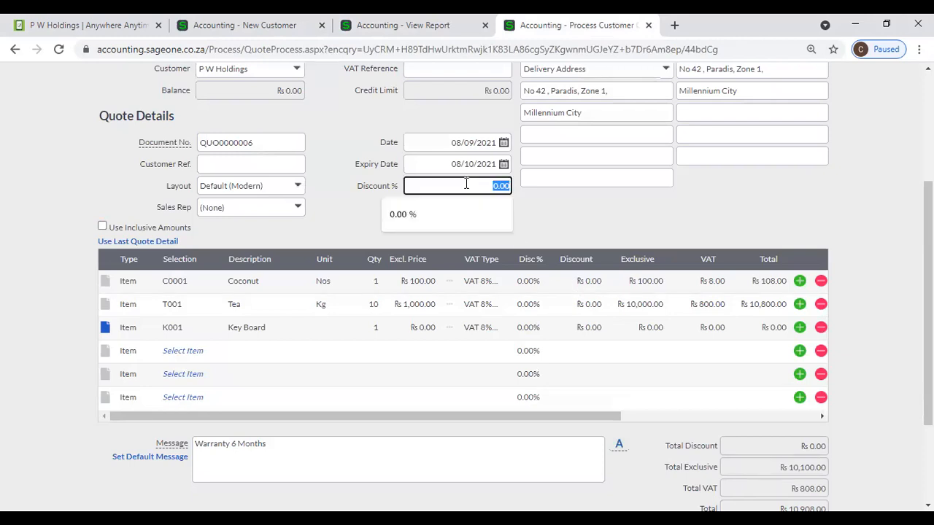
{"action": "type", "text": "10"}
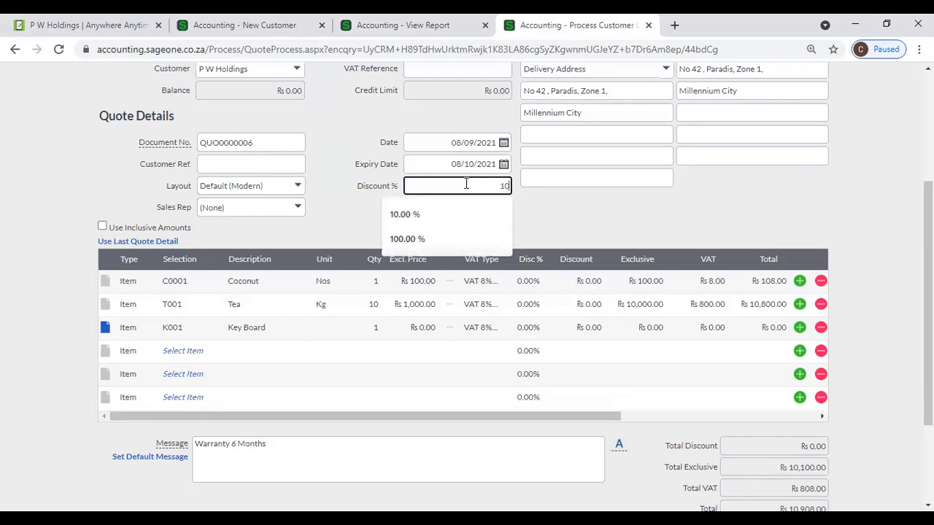
{"action": "key", "text": "Tab"}
{"action": "left_click", "coordinate": [643, 222]}
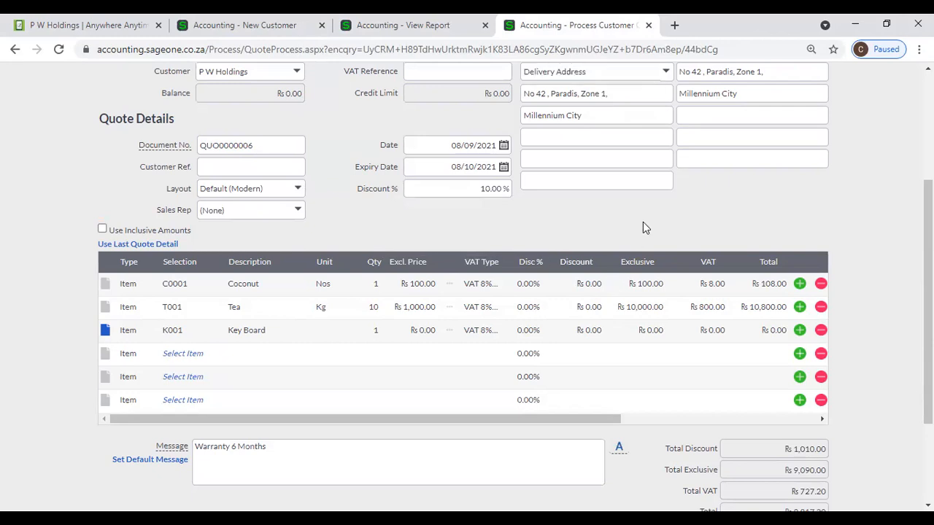
{"action": "left_click", "coordinate": [503, 191]}
{"action": "key", "text": "BackSpace"}
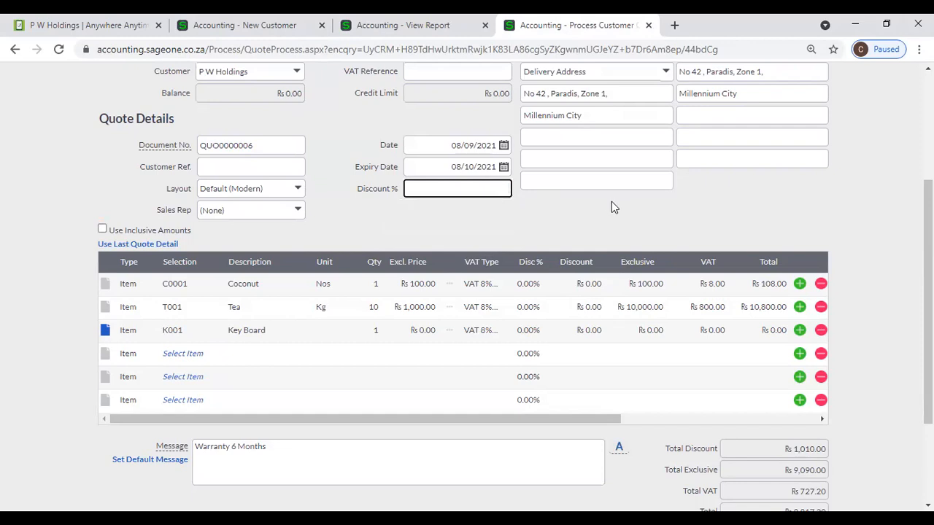
{"action": "left_click", "coordinate": [611, 201]}
Step: Set the line discount percentages to 10% for Coconut and 5% for Tea
{"action": "left_click", "coordinate": [527, 285]}
{"action": "type", "text": "10"}
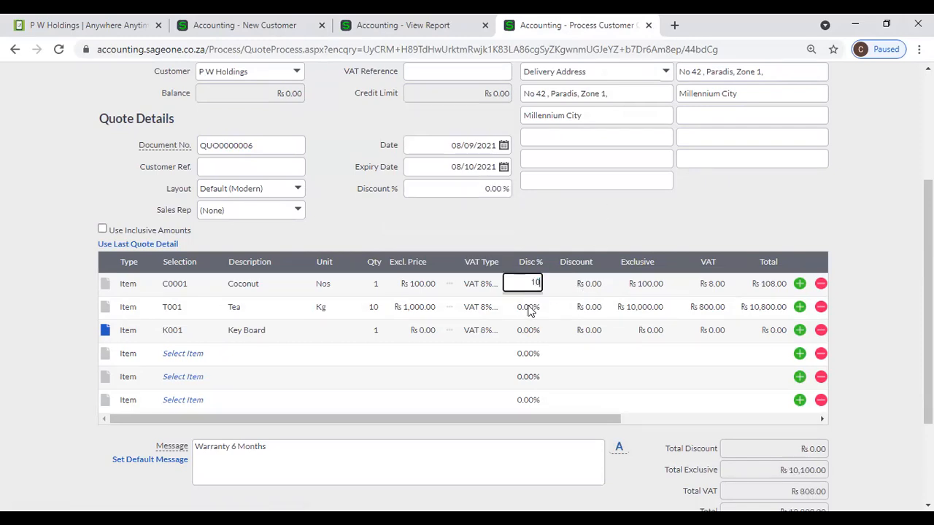
{"action": "left_click", "coordinate": [530, 309]}
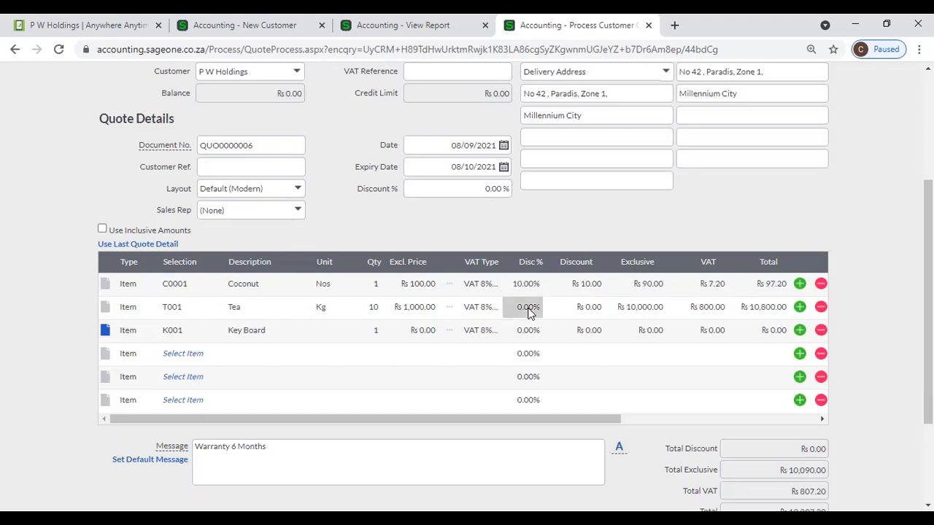
{"action": "type", "text": "5"}
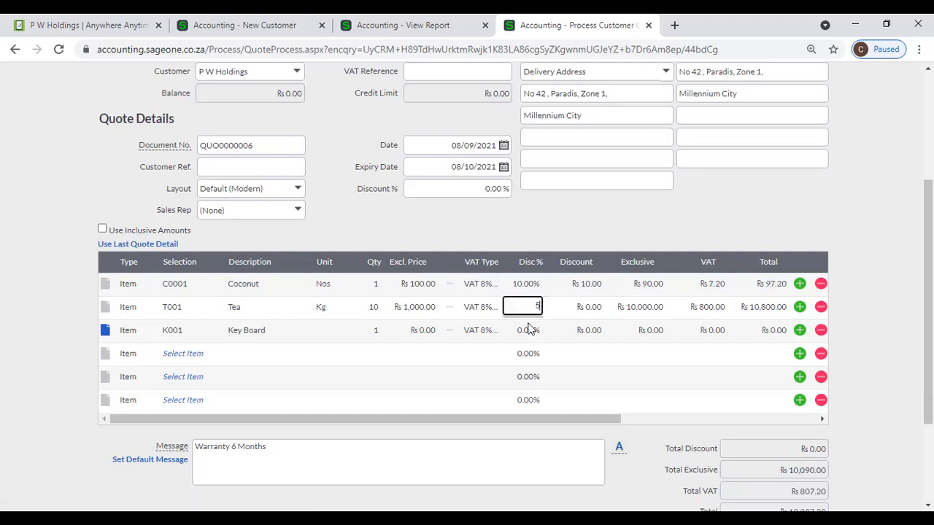
{"action": "left_click", "coordinate": [530, 330]}
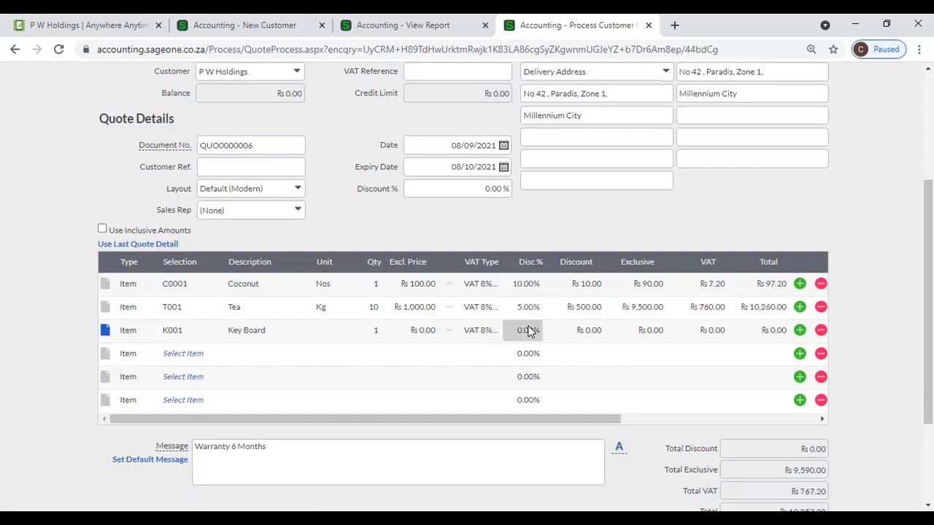
Step: Set the Key Board line's exclusive price to Rs 2,500 and its discount to 2%
{"action": "left_click", "coordinate": [429, 330]}
{"action": "type", "text": "2500"}
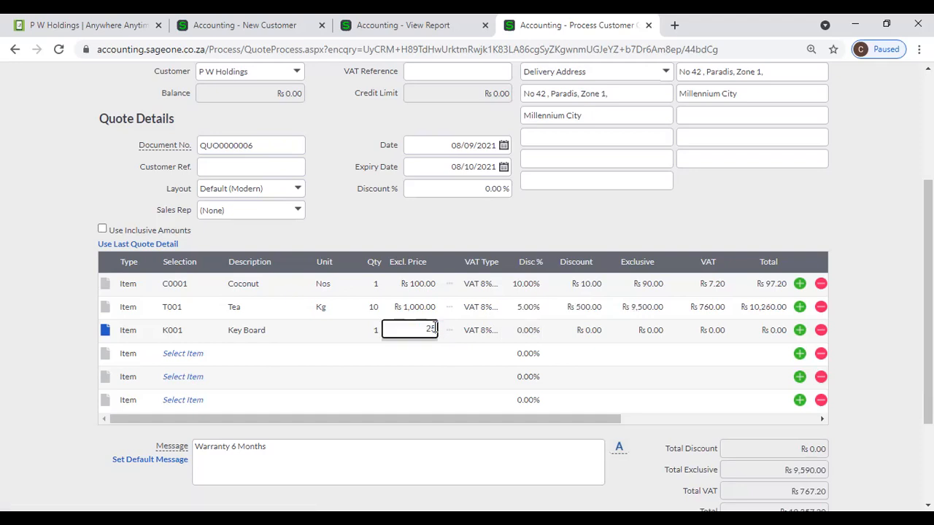
{"action": "left_click", "coordinate": [532, 332]}
{"action": "type", "text": "2"}
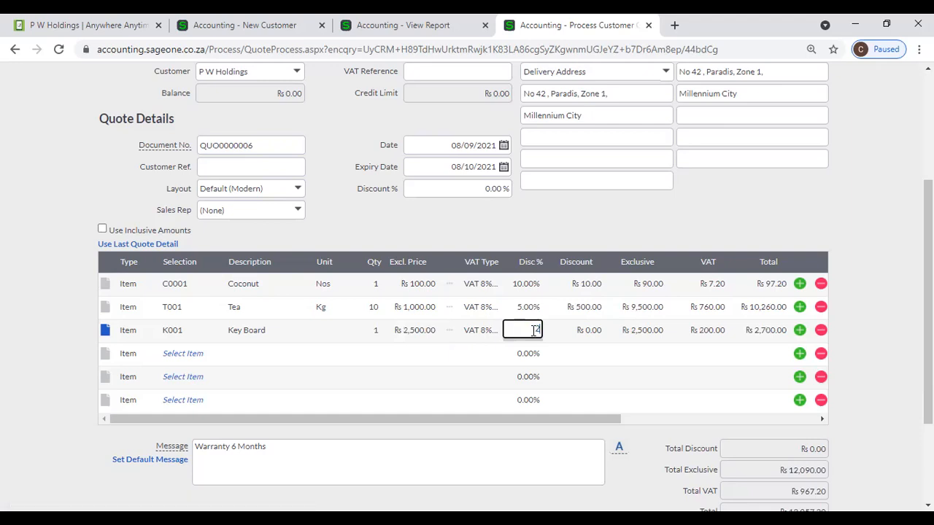
{"action": "key", "text": "Tab"}
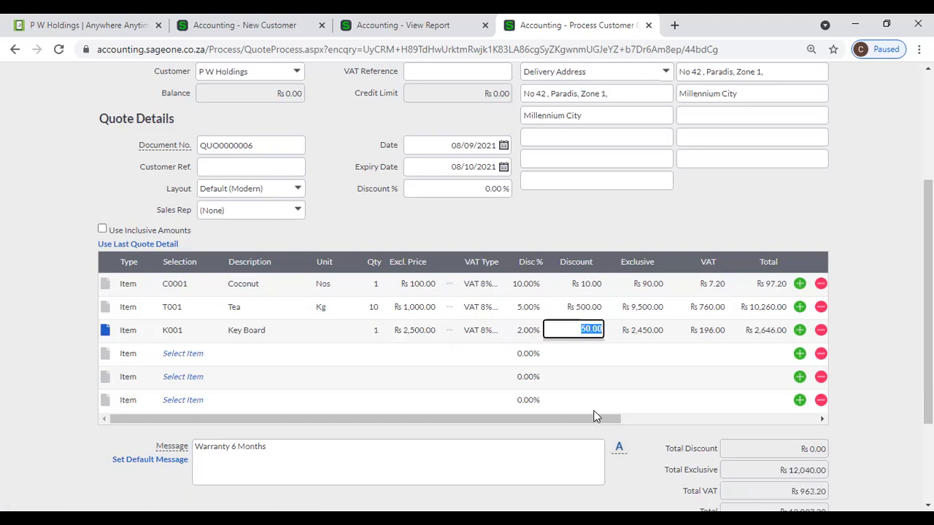
{"action": "key", "text": "Tab"}
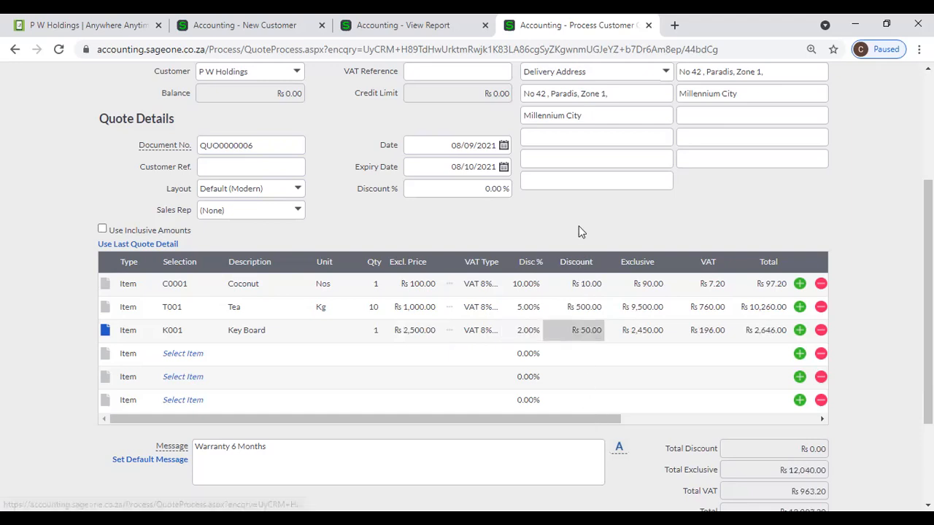
Step: Set the line discount amounts to Rs 50 for Coconut, Rs 250 for Tea and Rs 100 for Key Board
{"action": "left_click", "coordinate": [577, 287]}
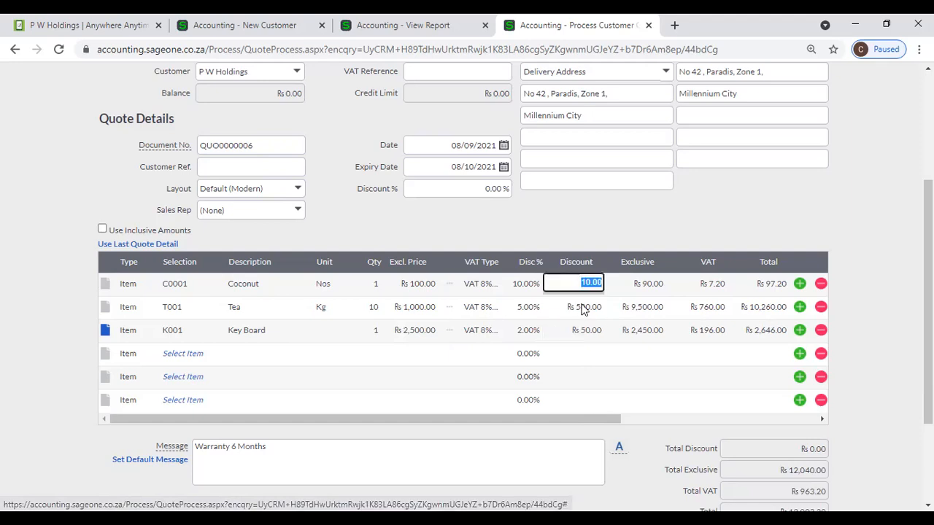
{"action": "type", "text": "50"}
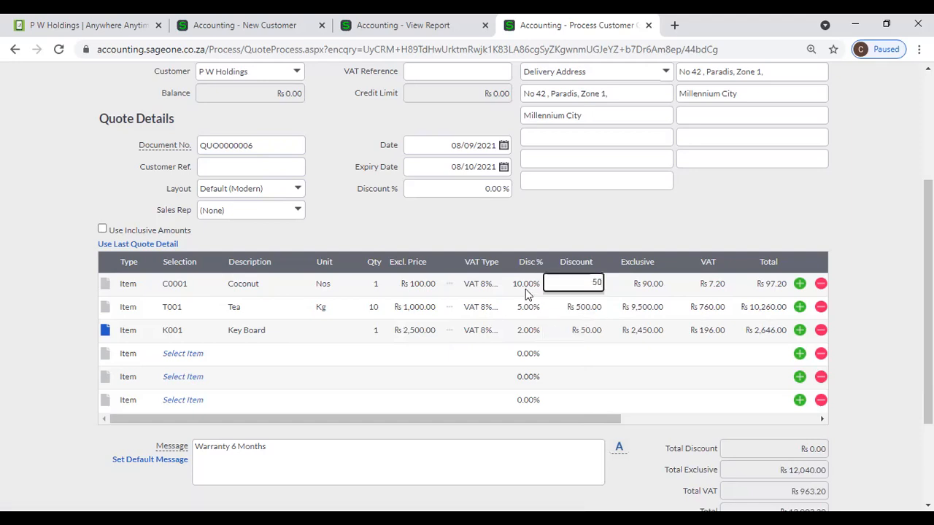
{"action": "key", "text": "Tab"}
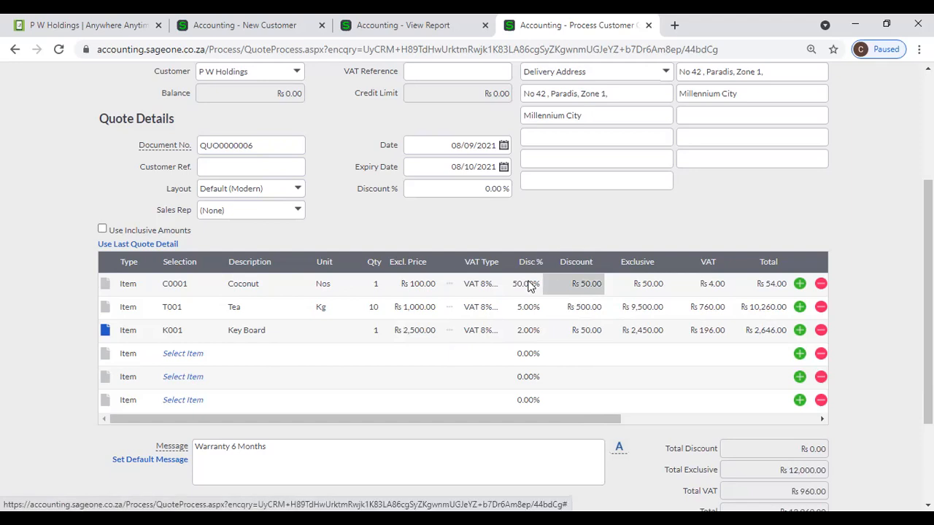
{"action": "left_click", "coordinate": [580, 310]}
{"action": "type", "text": "250"}
{"action": "left_click", "coordinate": [574, 332]}
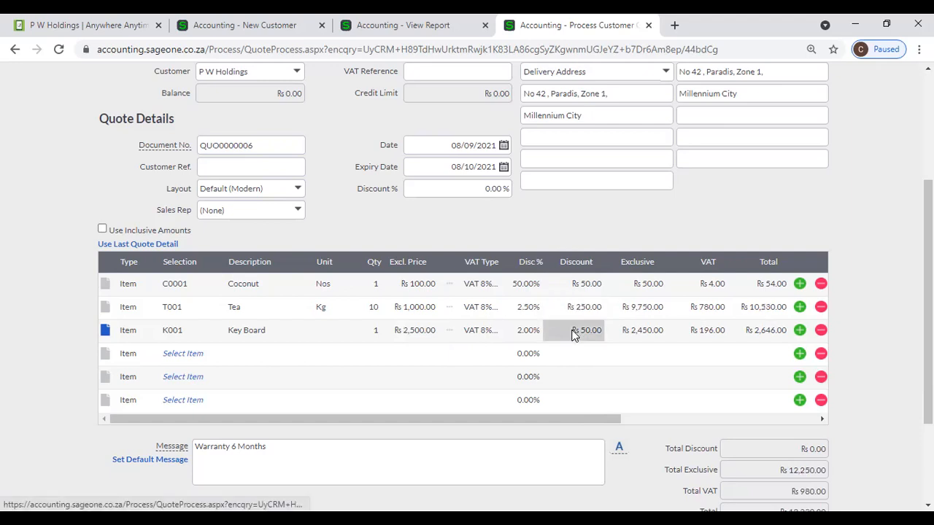
{"action": "type", "text": "100"}
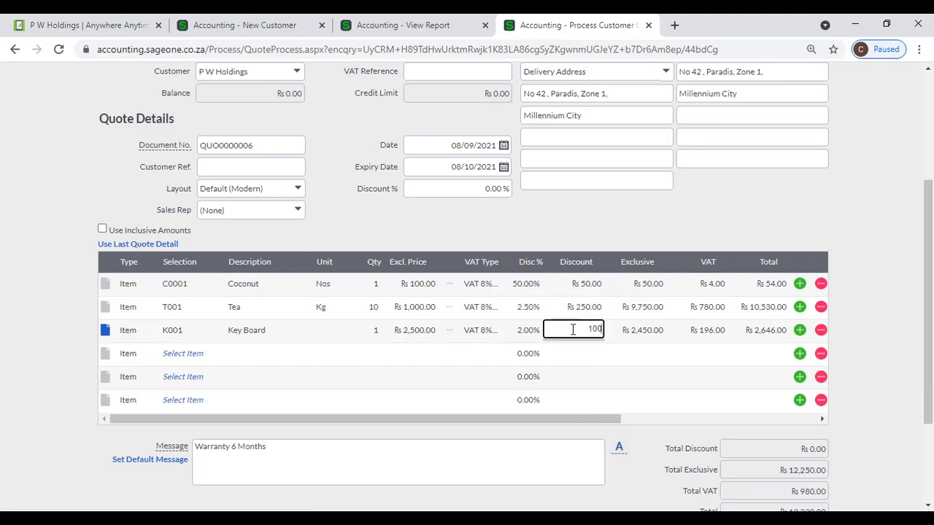
{"action": "left_click", "coordinate": [587, 217]}
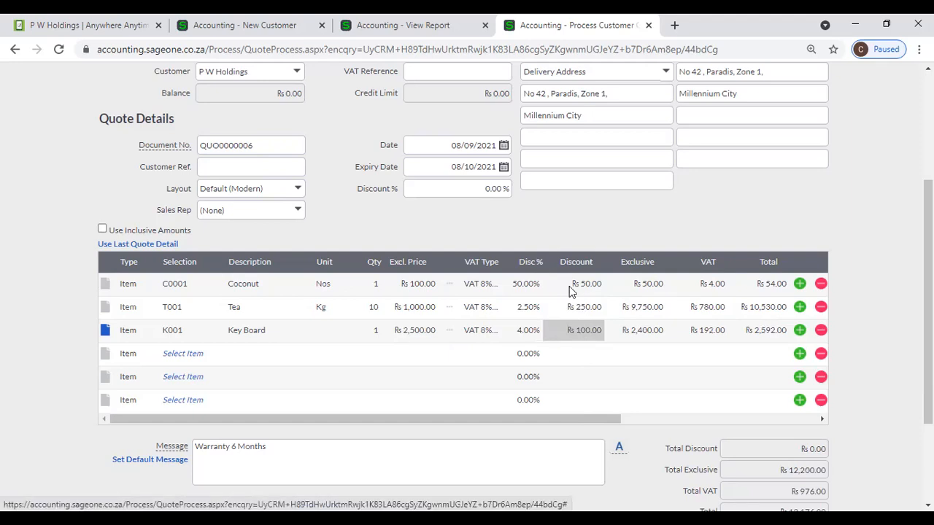
Step: Try a 25% discount on the Coconut line and replace it with a discount amount of Rs 50
{"action": "left_click", "coordinate": [531, 285]}
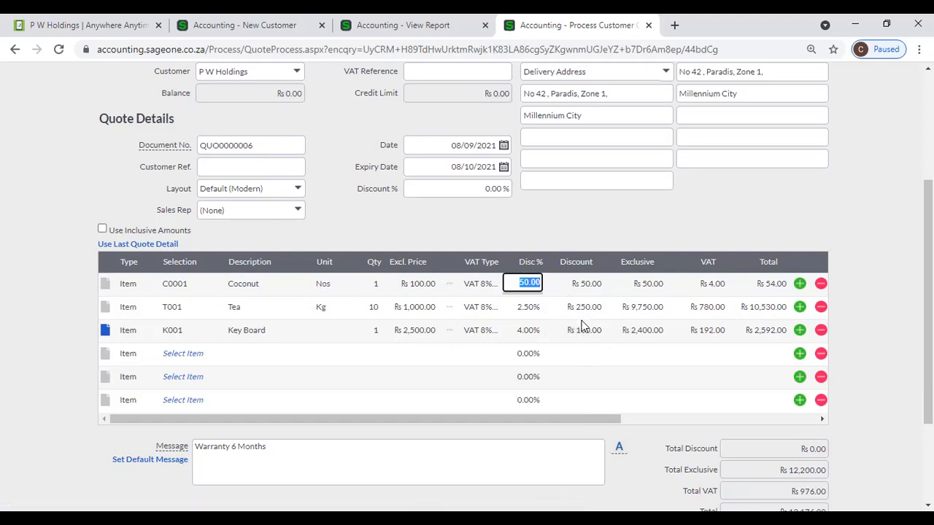
{"action": "type", "text": "25"}
{"action": "key", "text": "Tab"}
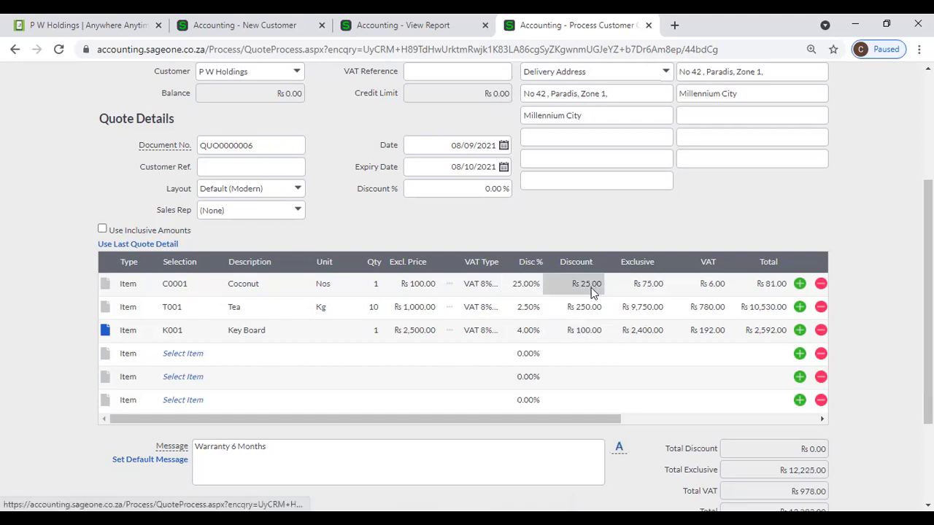
{"action": "left_click", "coordinate": [591, 287]}
{"action": "type", "text": "50"}
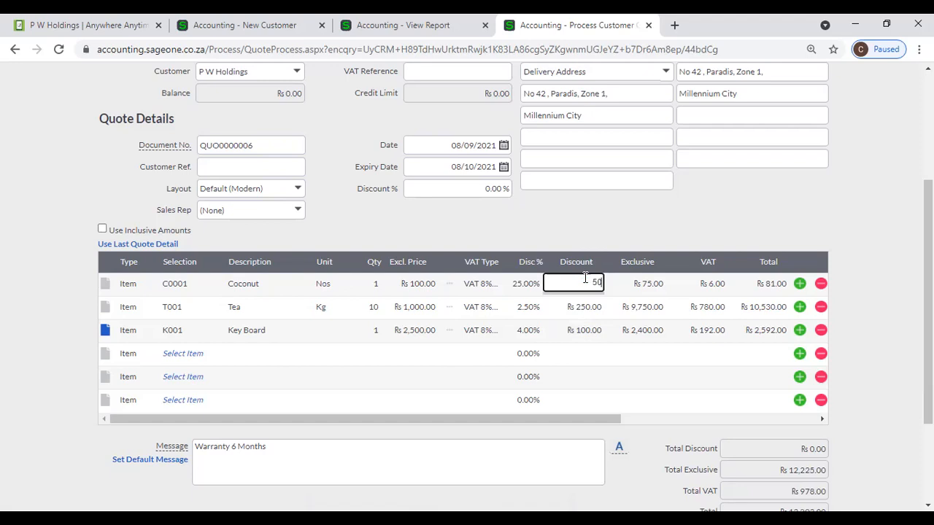
{"action": "key", "text": "Tab"}
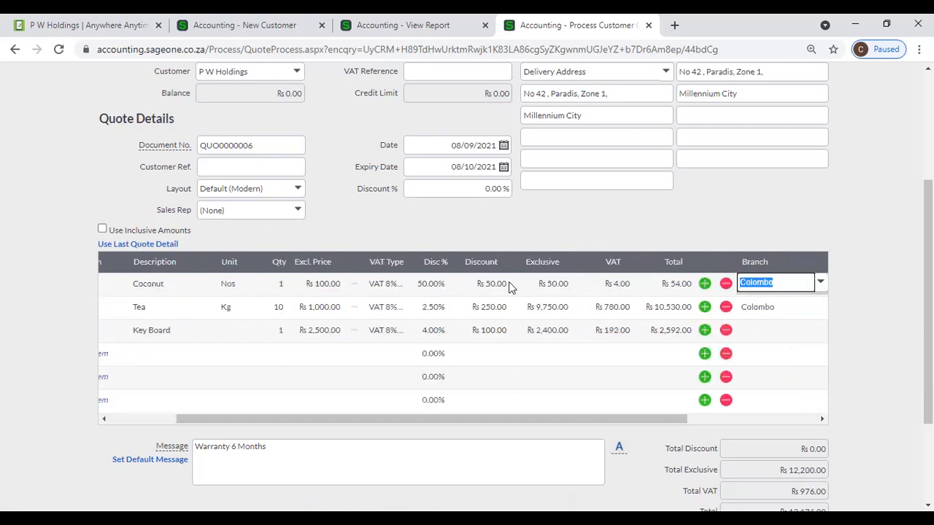
{"action": "left_click", "coordinate": [554, 237]}
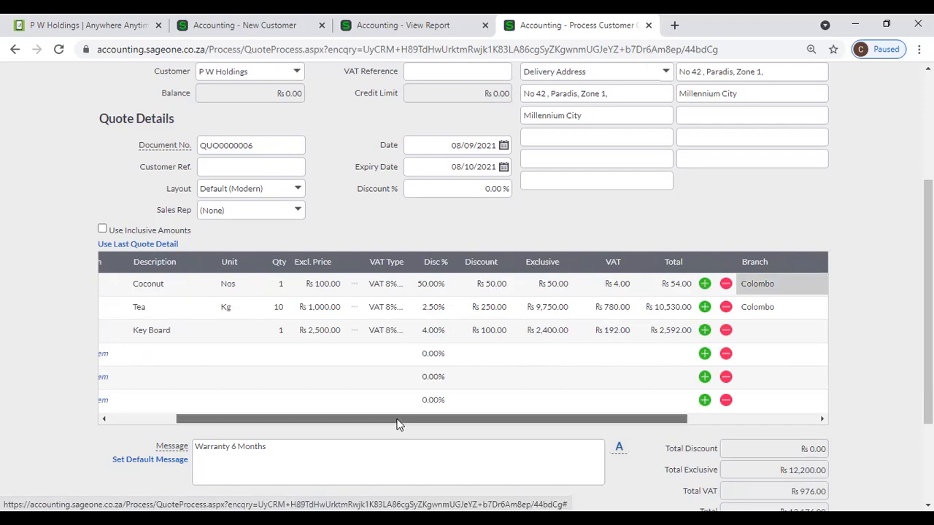
{"action": "left_click_drag", "start_coordinate": [387, 418], "coordinate": [322, 417]}
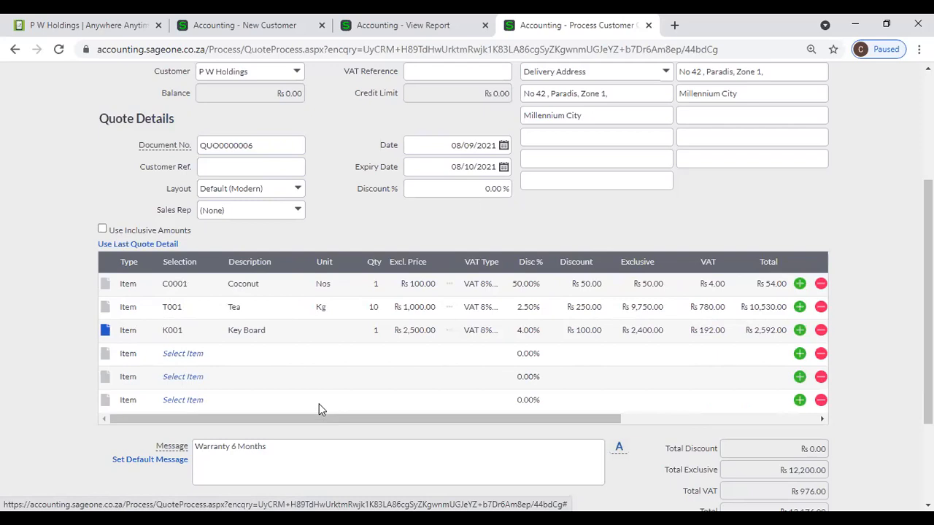
Step: Set the discount for the whole quote to 10%
{"action": "scroll", "coordinate": [386, 372], "scroll_direction": "down", "scroll_amount": 2}
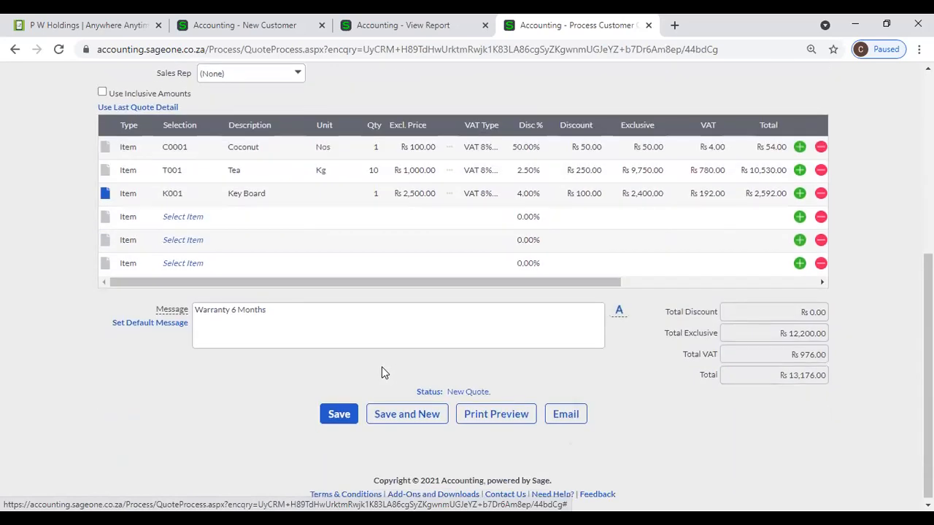
{"action": "scroll", "coordinate": [382, 367], "scroll_direction": "up", "scroll_amount": 1}
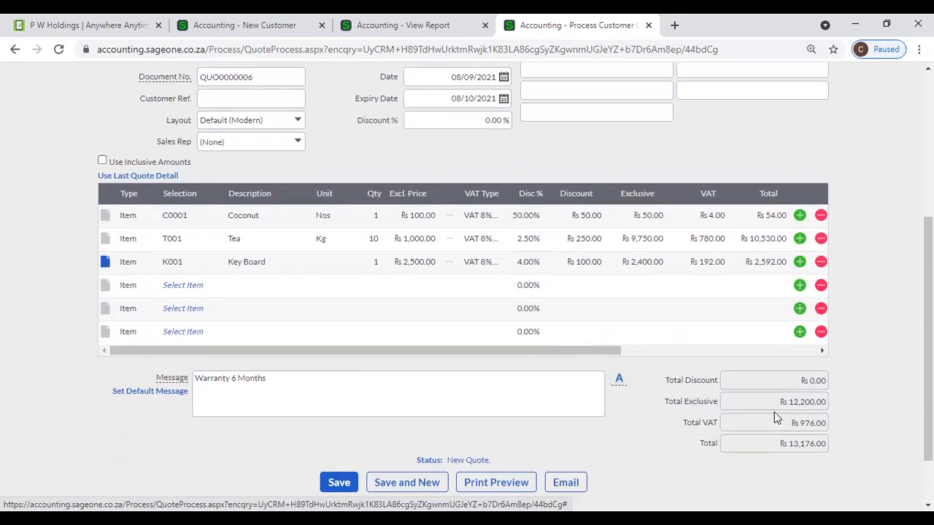
{"action": "left_click", "coordinate": [496, 120]}
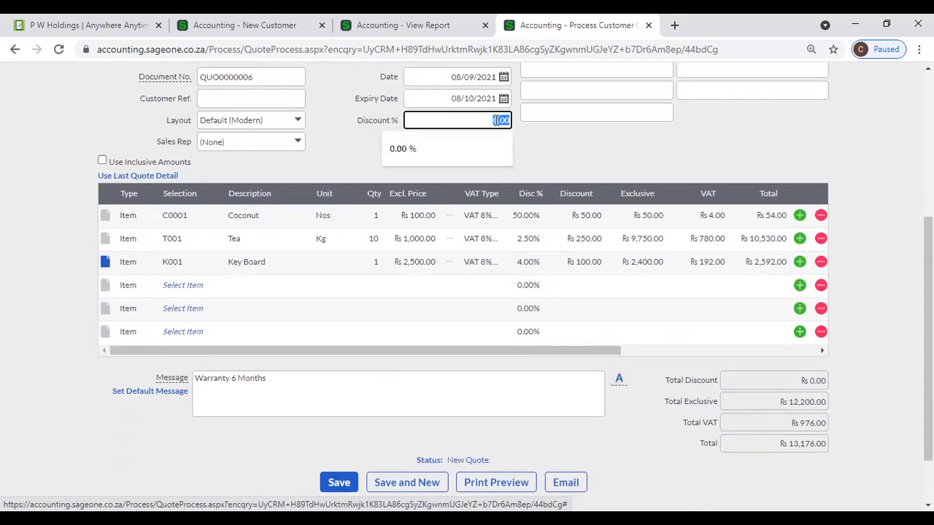
{"action": "type", "text": "10"}
Step: Reset the discount amounts of the Coconut, Tea and Key Board lines to zero
{"action": "left_click", "coordinate": [584, 216]}
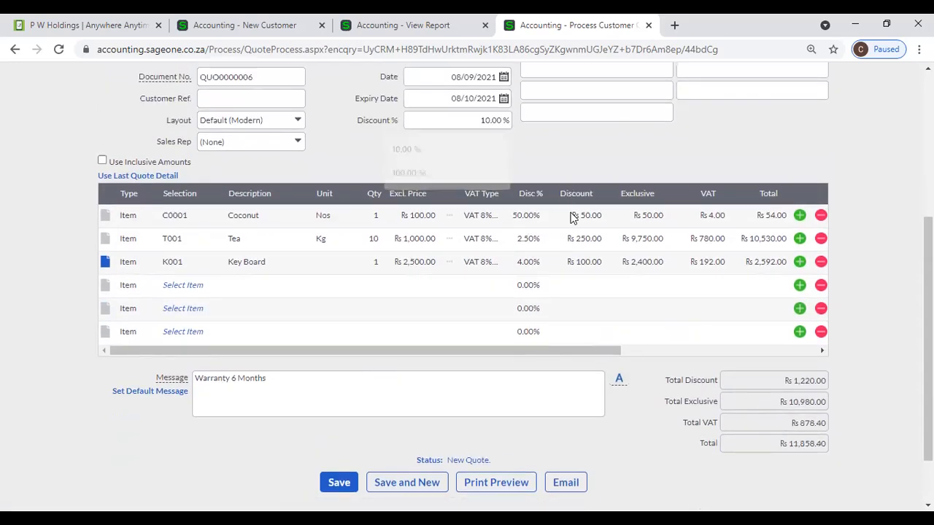
{"action": "key", "text": "BackSpace"}
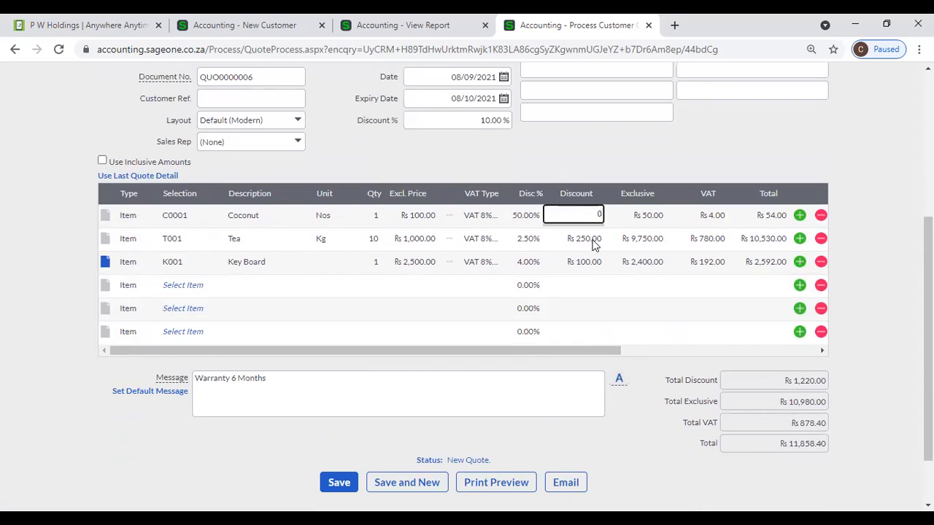
{"action": "left_click", "coordinate": [593, 239]}
{"action": "key", "text": "BackSpace"}
{"action": "left_click", "coordinate": [585, 262]}
{"action": "key", "text": "BackSpace"}
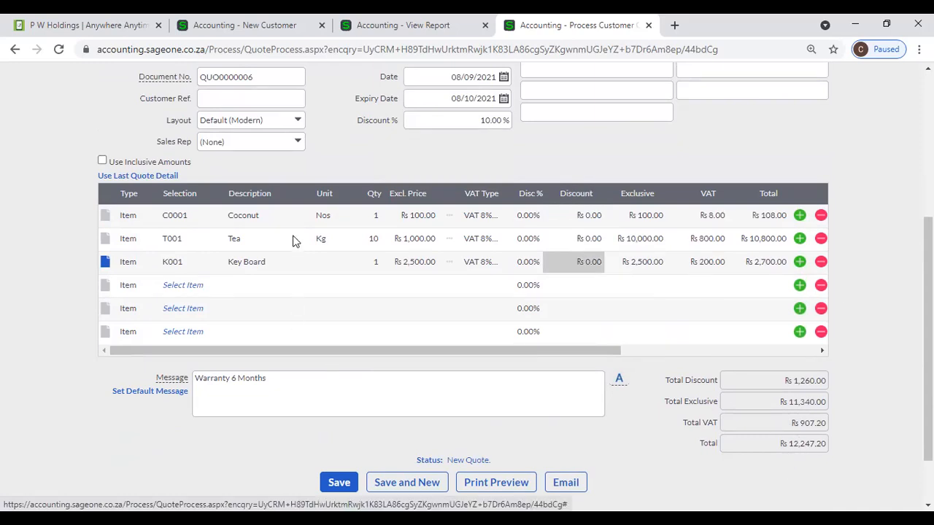
Step: Assign a named sales rep to the quote and save the quote
{"action": "scroll", "coordinate": [327, 158], "scroll_direction": "up", "scroll_amount": 1}
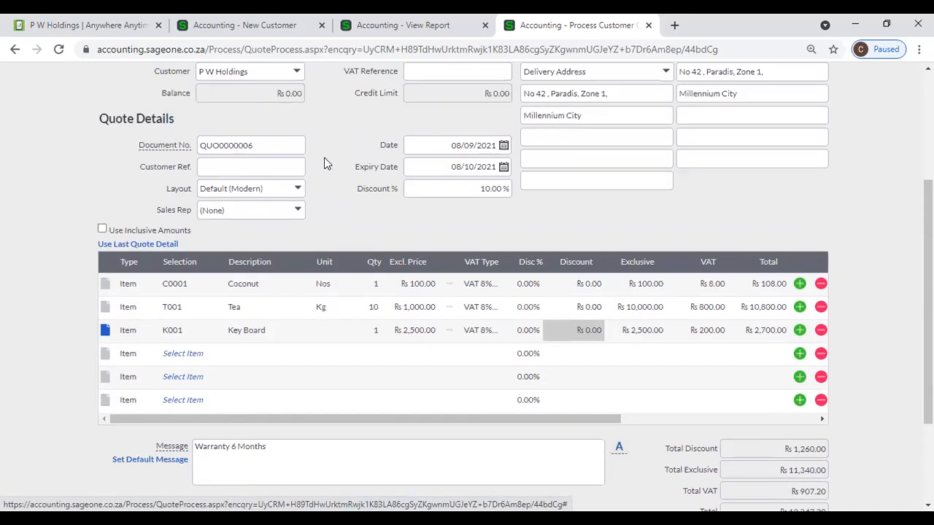
{"action": "left_click", "coordinate": [297, 210]}
{"action": "left_click", "coordinate": [284, 261]}
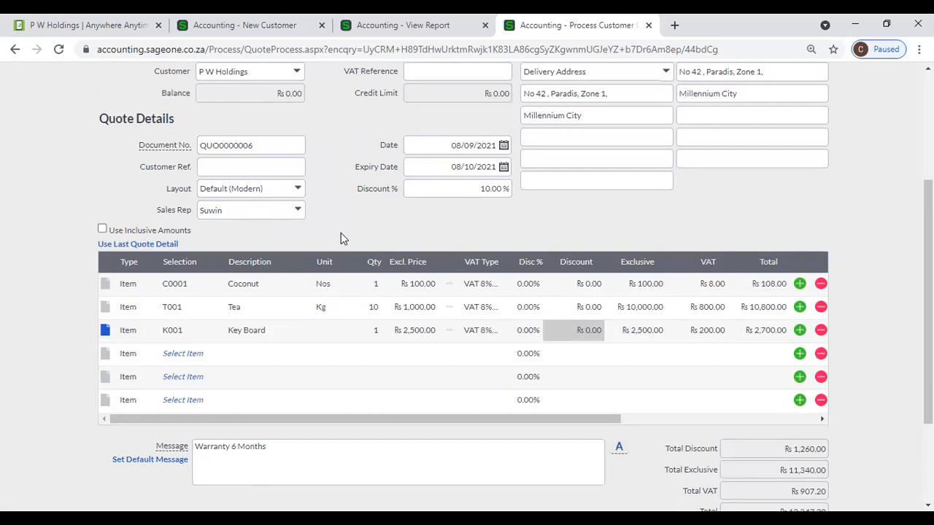
{"action": "scroll", "coordinate": [341, 233], "scroll_direction": "down", "scroll_amount": 2}
{"action": "left_click", "coordinate": [330, 416]}
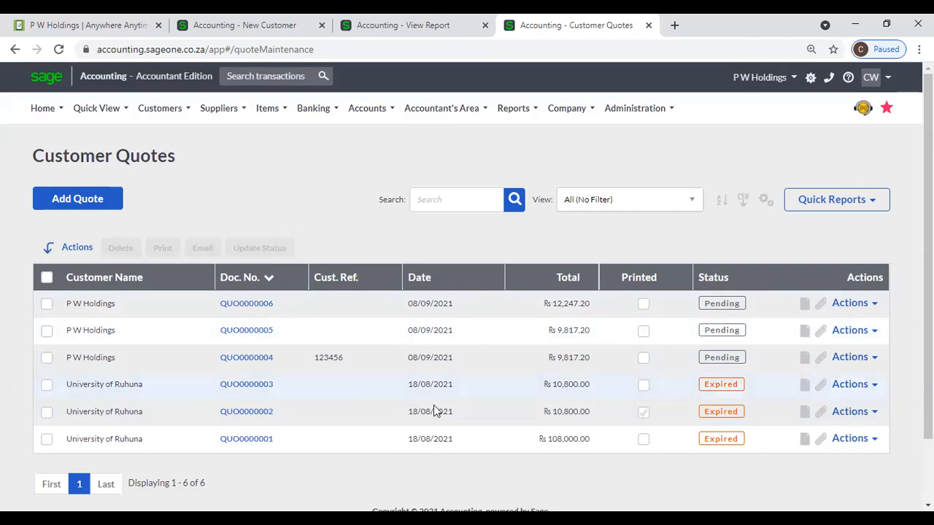
Step: Add the Expiry Date column to the customer quotes grid, keep the Printed column, and save the layout
{"action": "left_click", "coordinate": [765, 201]}
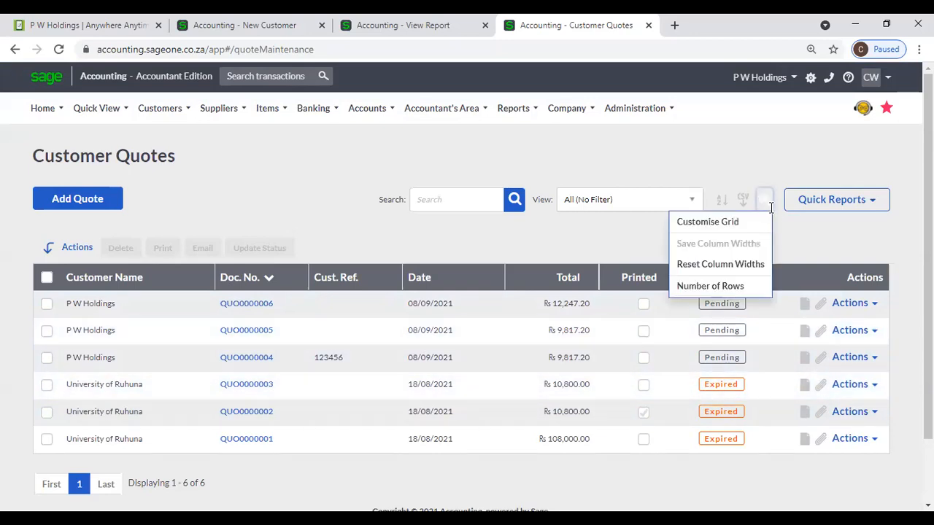
{"action": "left_click", "coordinate": [737, 226]}
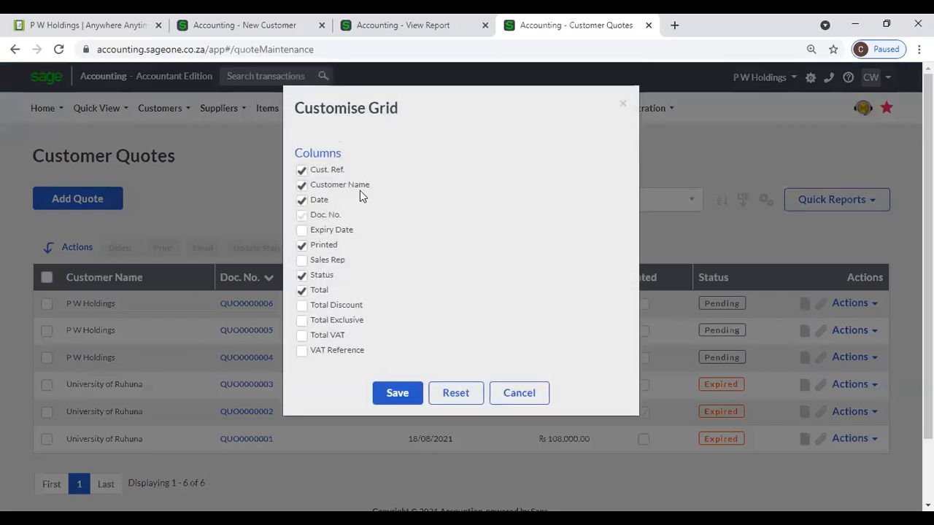
{"action": "left_click", "coordinate": [302, 245]}
{"action": "left_click", "coordinate": [301, 230]}
{"action": "left_click", "coordinate": [302, 245]}
{"action": "left_click", "coordinate": [399, 396]}
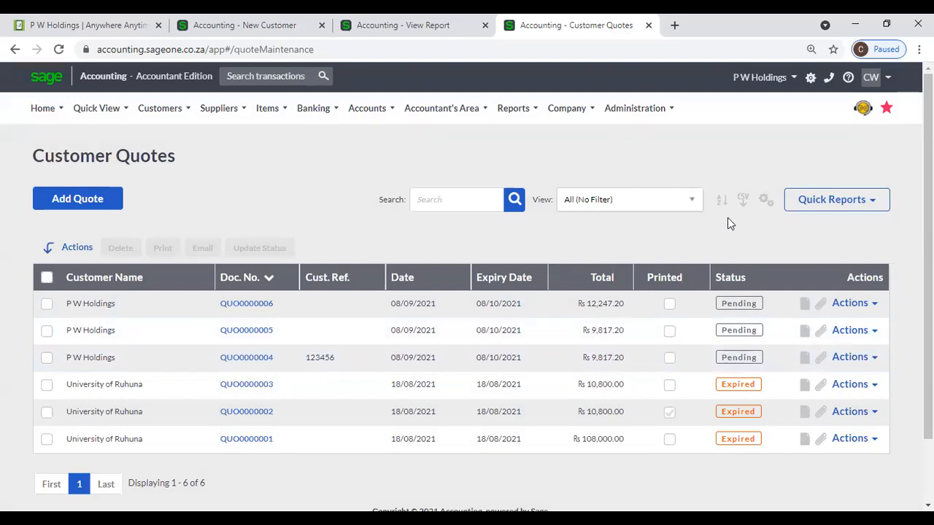
Step: Search the customer quotes for "P W" and clear the search again
{"action": "left_click", "coordinate": [438, 199]}
{"action": "type", "text": "P W"}
{"action": "key", "text": "Return"}
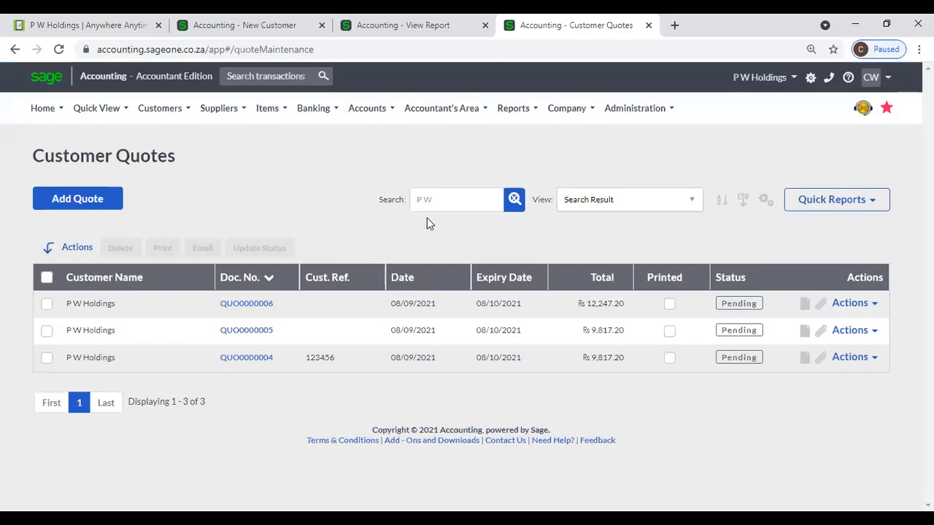
{"action": "left_click", "coordinate": [515, 205]}
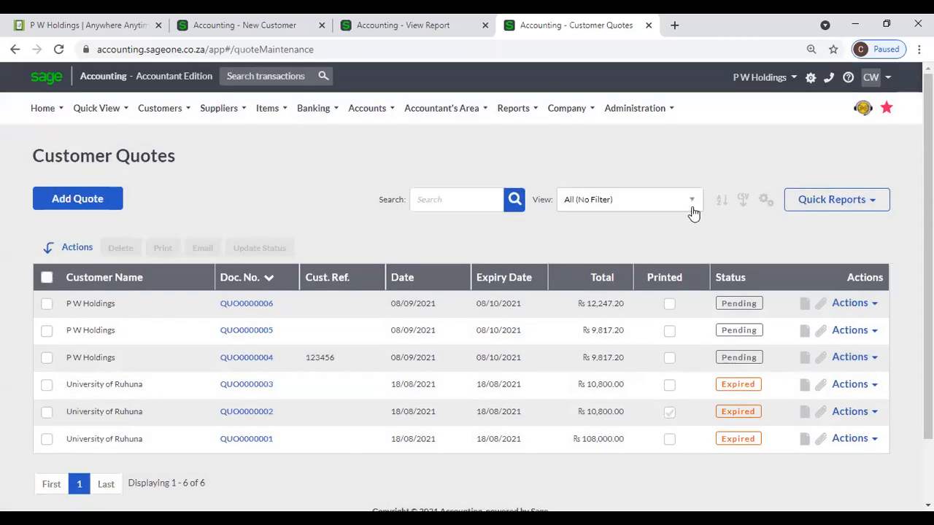
Step: Filter the customer quotes to those dated today, and restore the view to All (No Filter)
{"action": "left_click", "coordinate": [692, 208]}
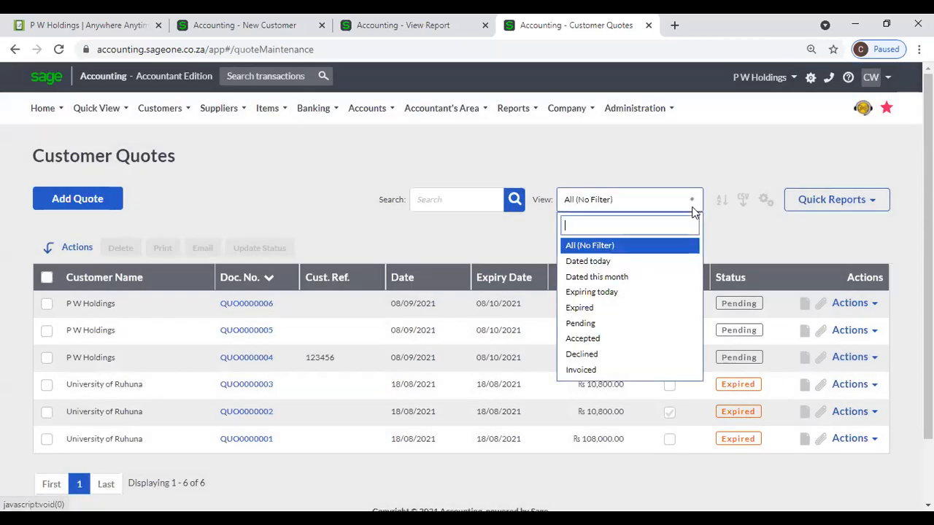
{"action": "left_click", "coordinate": [646, 263]}
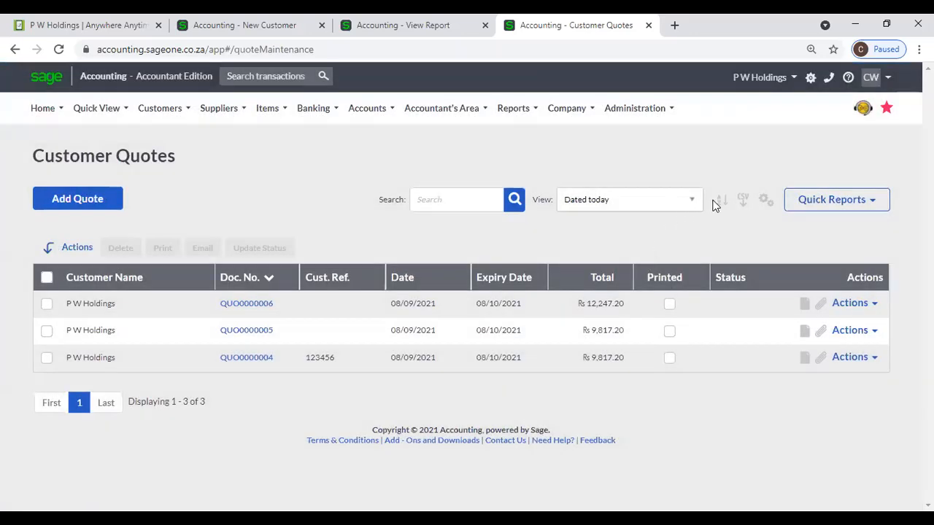
{"action": "left_click", "coordinate": [691, 203]}
{"action": "left_click", "coordinate": [603, 249]}
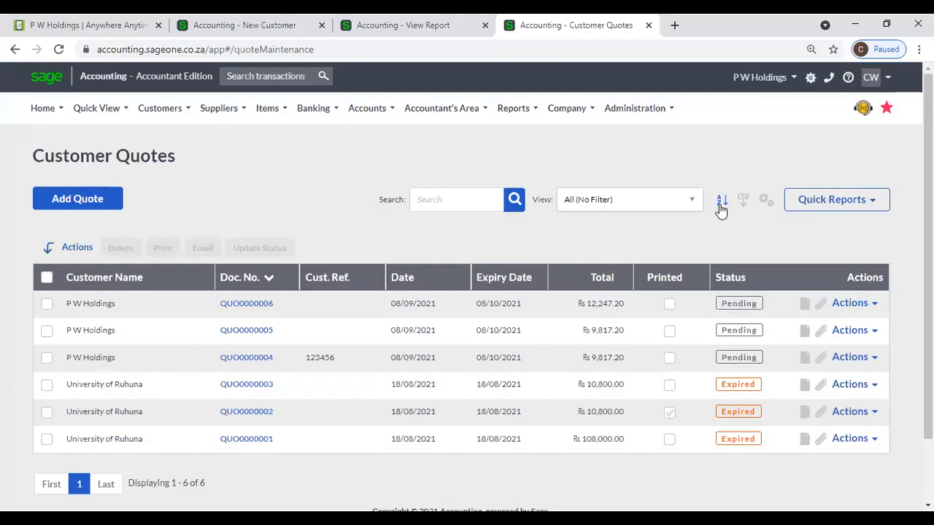
Step: Apply a multi-column sort to the quotes list with an added level and Customer Name, A to Z, as the first level
{"action": "left_click", "coordinate": [721, 203]}
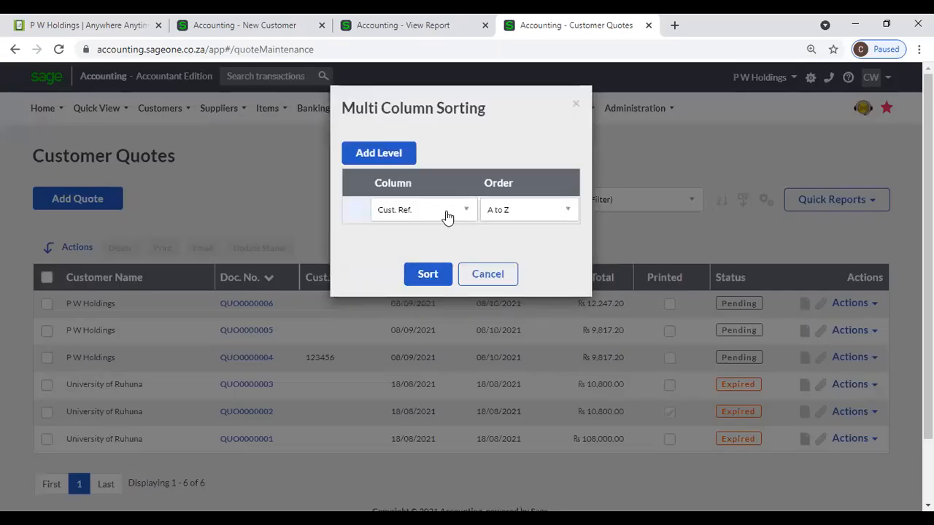
{"action": "left_click", "coordinate": [407, 156]}
{"action": "left_click", "coordinate": [421, 209]}
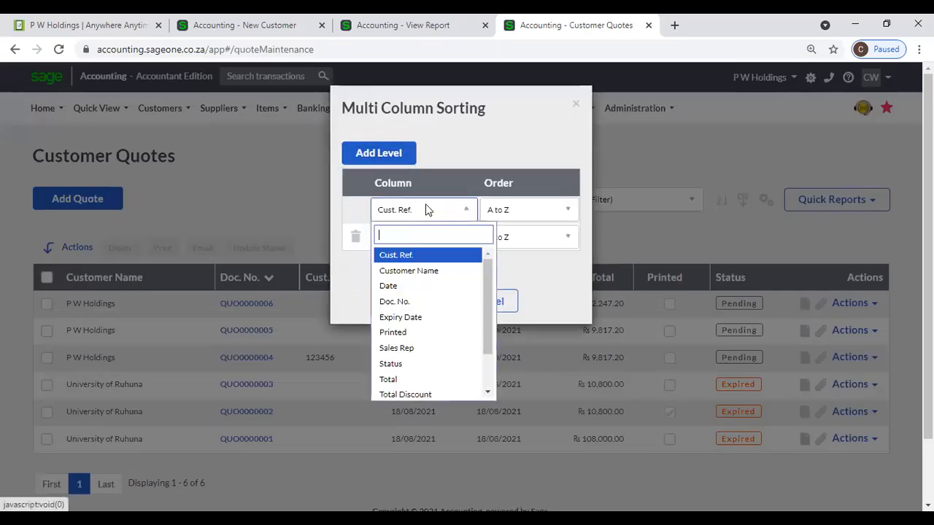
{"action": "left_click", "coordinate": [414, 275]}
{"action": "left_click", "coordinate": [427, 300]}
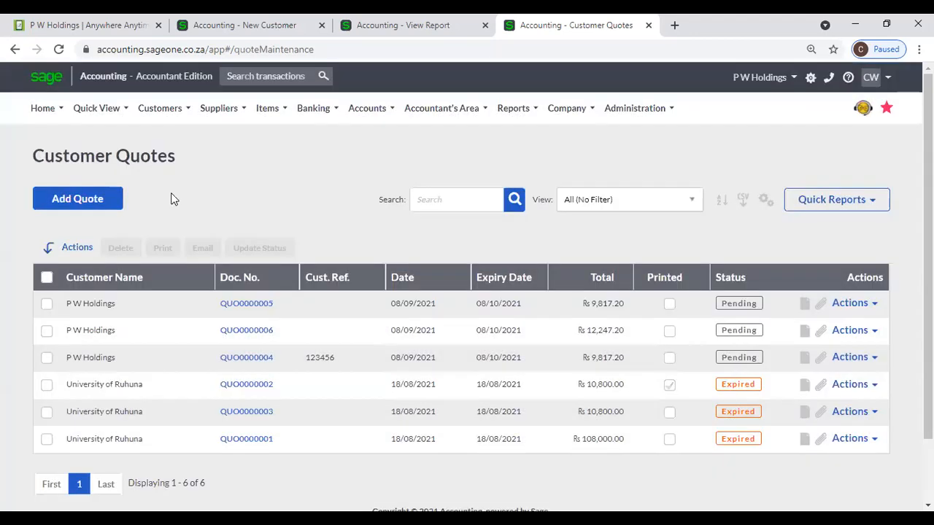
Step: Sort the quotes by customer name in both directions, by document number ascending, and finally by total in descending order
{"action": "left_click", "coordinate": [169, 277]}
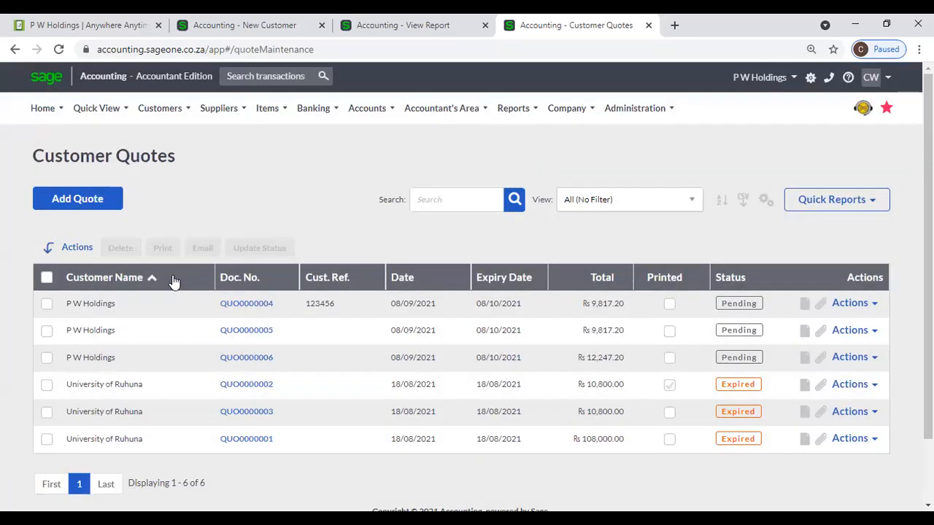
{"action": "left_click", "coordinate": [173, 277]}
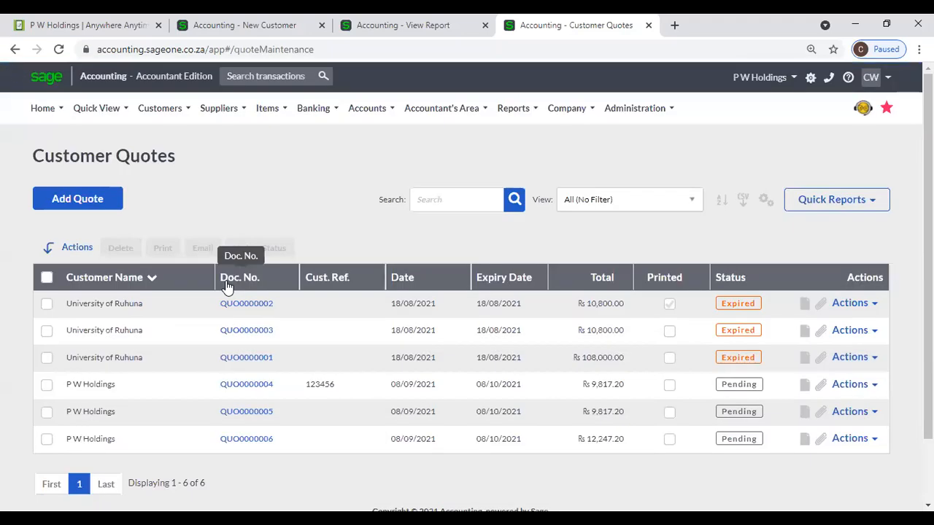
{"action": "left_click", "coordinate": [226, 281]}
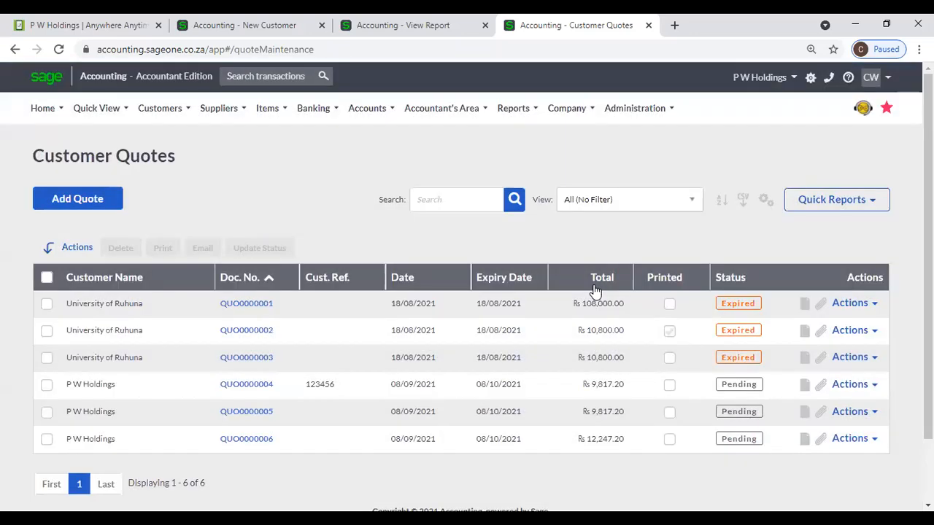
{"action": "left_click", "coordinate": [594, 286]}
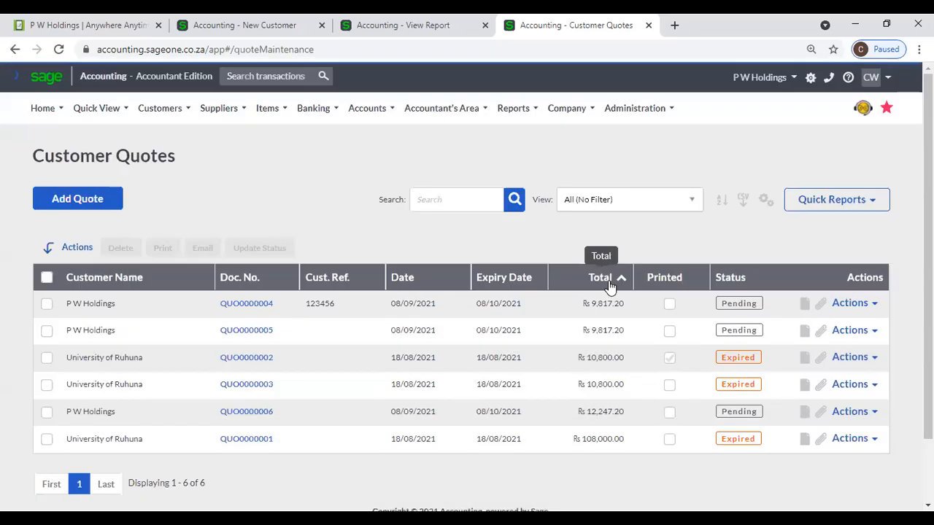
{"action": "left_click", "coordinate": [610, 285]}
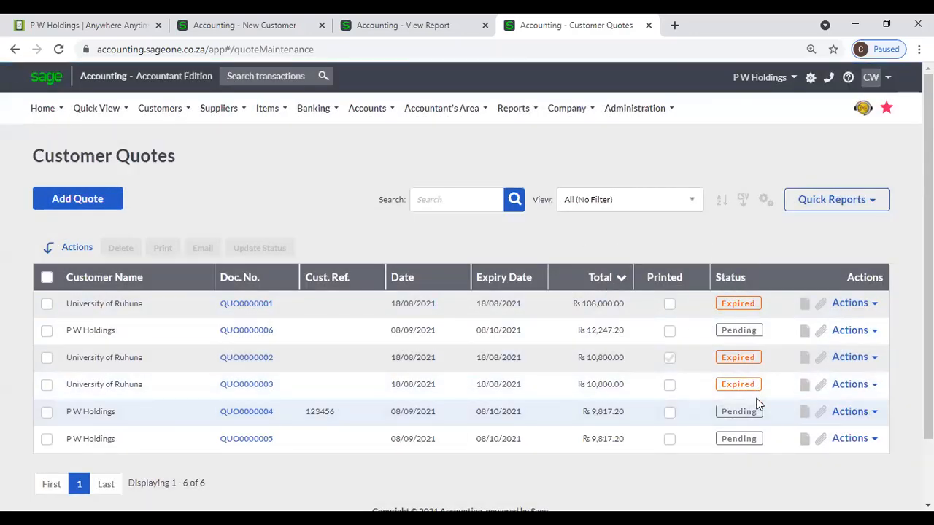
Step: Switch to the other company's browser tab, open its Customer Quotes list, and sort it by status in ascending order
{"action": "left_click", "coordinate": [227, 32]}
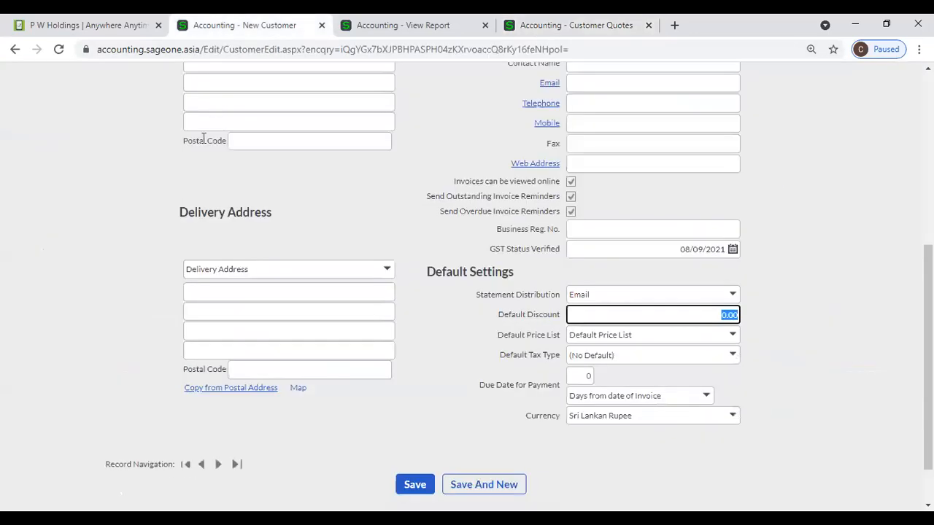
{"action": "scroll", "coordinate": [204, 138], "scroll_direction": "up", "scroll_amount": 5}
{"action": "left_click", "coordinate": [156, 108]}
{"action": "mouse_move", "coordinate": [163, 186]}
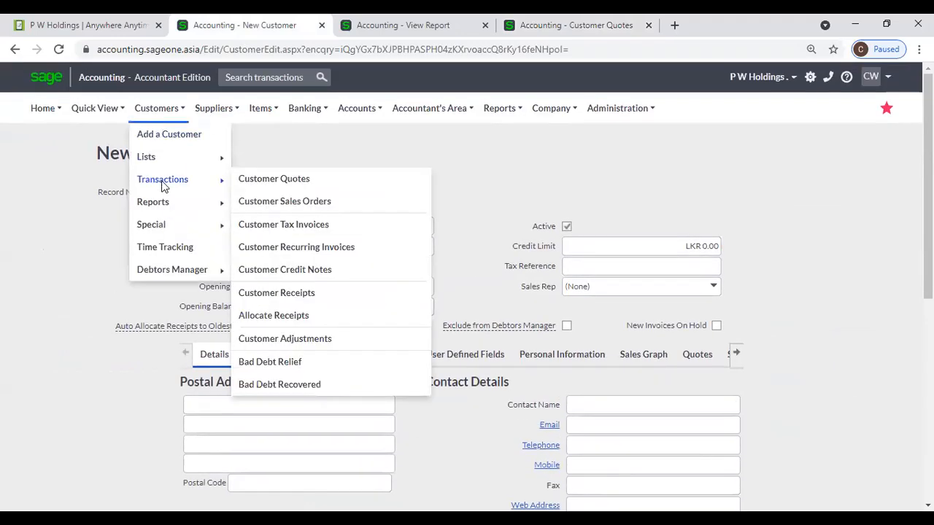
{"action": "left_click", "coordinate": [312, 183]}
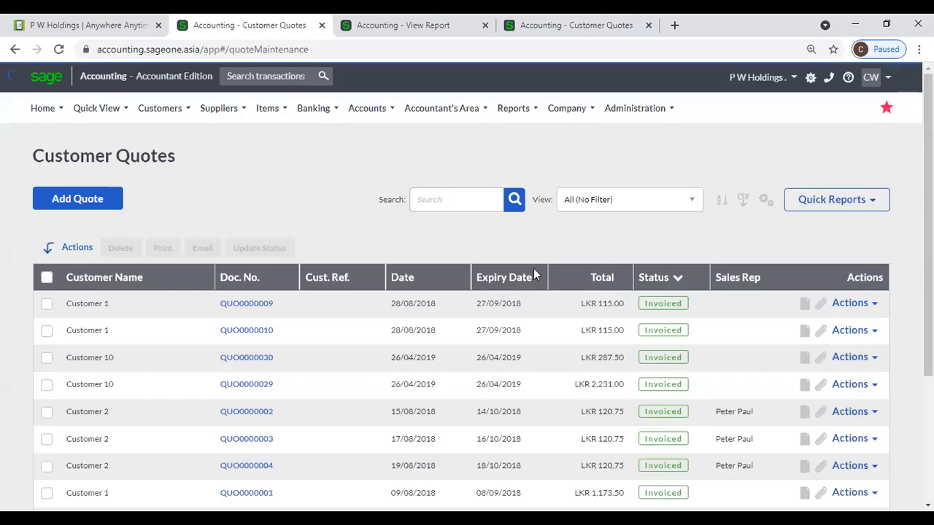
{"action": "scroll", "coordinate": [664, 329], "scroll_direction": "down", "scroll_amount": 1}
{"action": "left_click", "coordinate": [645, 209]}
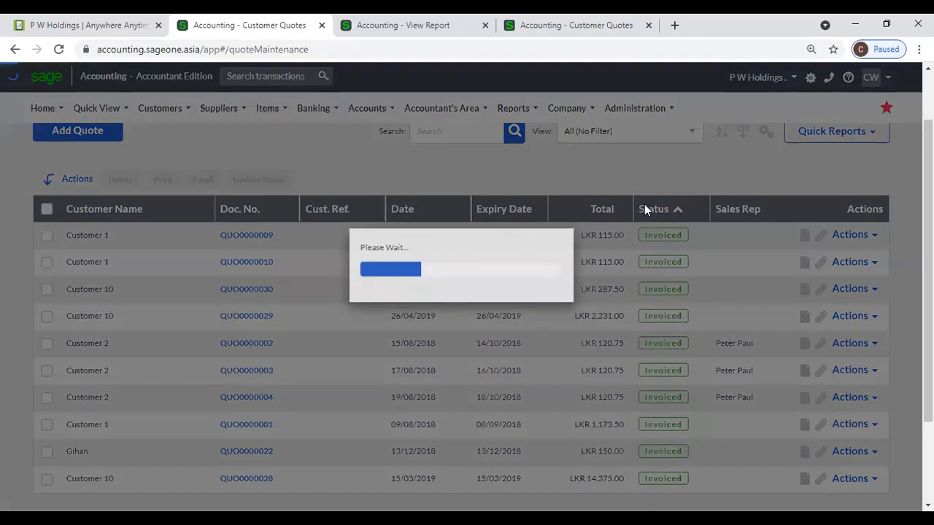
Step: Examine the quote statuses and sales reps on pages 1, 2 and 4 of the list, and return to page 1
{"action": "scroll", "coordinate": [681, 312], "scroll_direction": "down", "scroll_amount": 1}
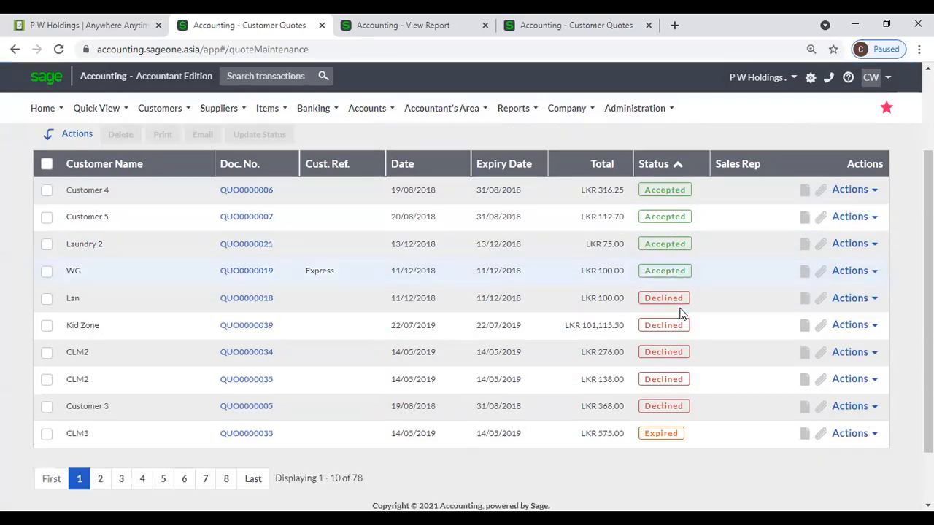
{"action": "scroll", "coordinate": [680, 314], "scroll_direction": "down", "scroll_amount": 1}
{"action": "scroll", "coordinate": [676, 334], "scroll_direction": "up", "scroll_amount": 2}
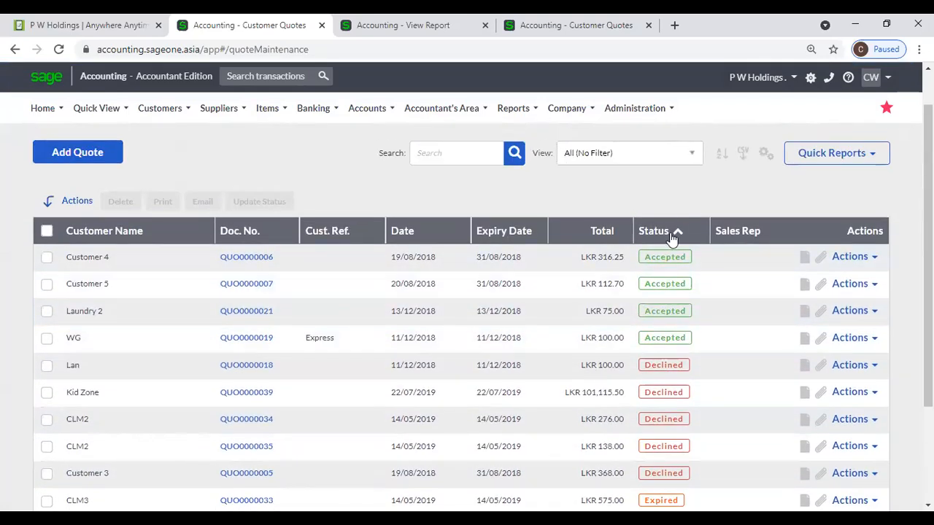
{"action": "scroll", "coordinate": [577, 355], "scroll_direction": "down", "scroll_amount": 3}
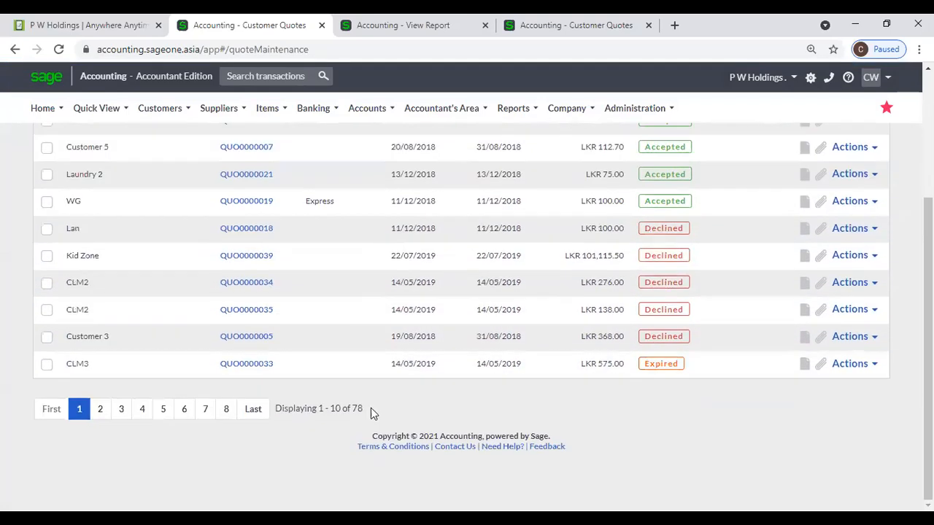
{"action": "left_click", "coordinate": [101, 410]}
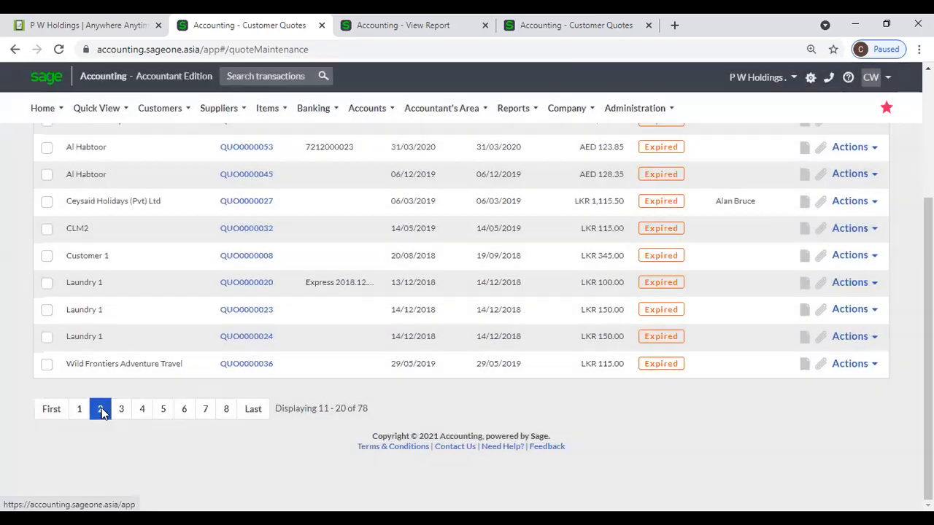
{"action": "left_click", "coordinate": [142, 413]}
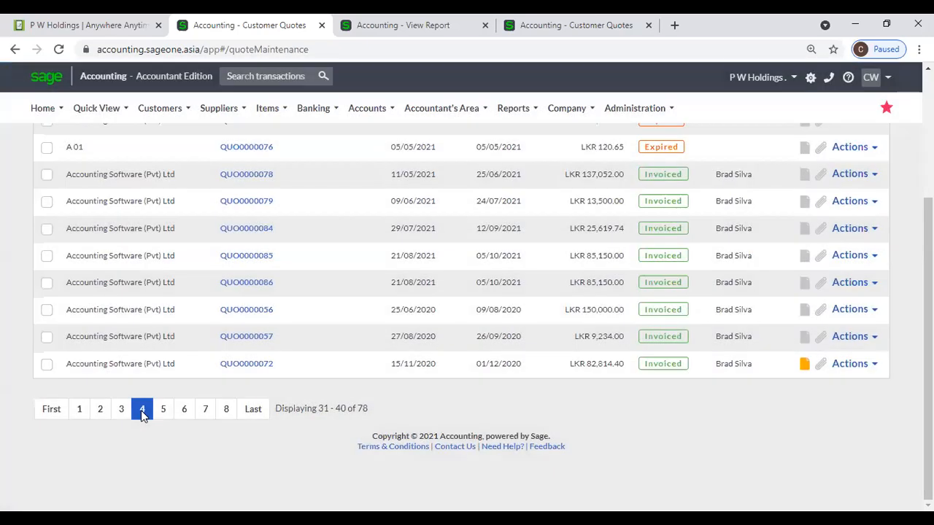
{"action": "scroll", "coordinate": [365, 415], "scroll_direction": "up", "scroll_amount": 1}
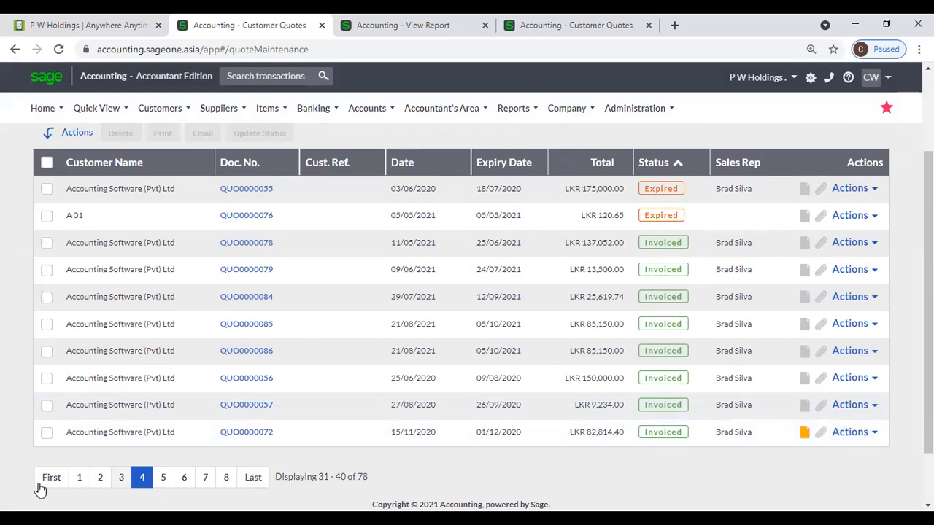
{"action": "left_click", "coordinate": [77, 478]}
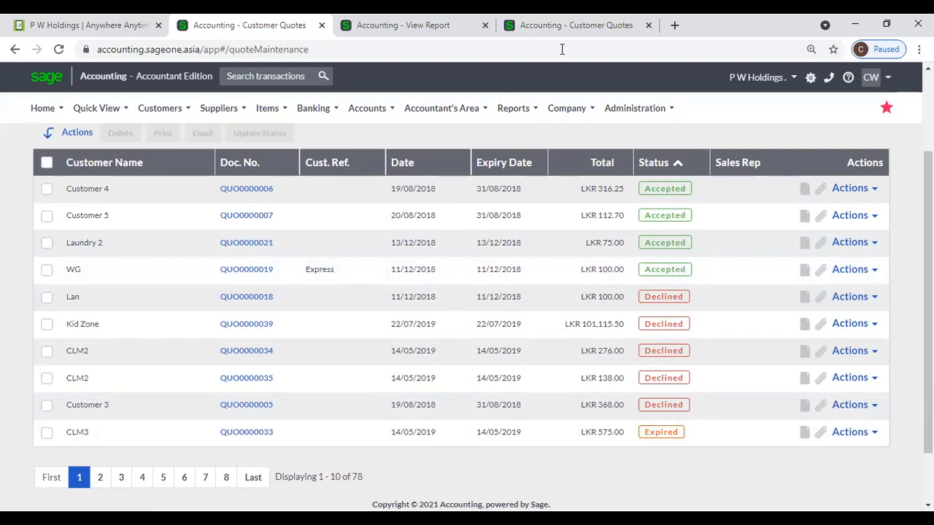
Step: Return to the first company's quotes tab, open the 108,000.00 University of Ruhuna quote, and view its quote history
{"action": "left_click", "coordinate": [578, 29]}
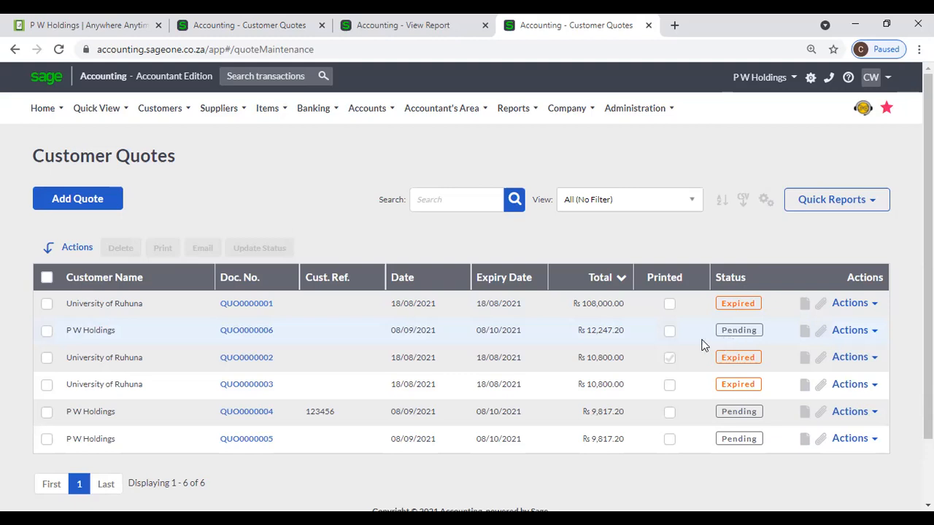
{"action": "left_click", "coordinate": [247, 304]}
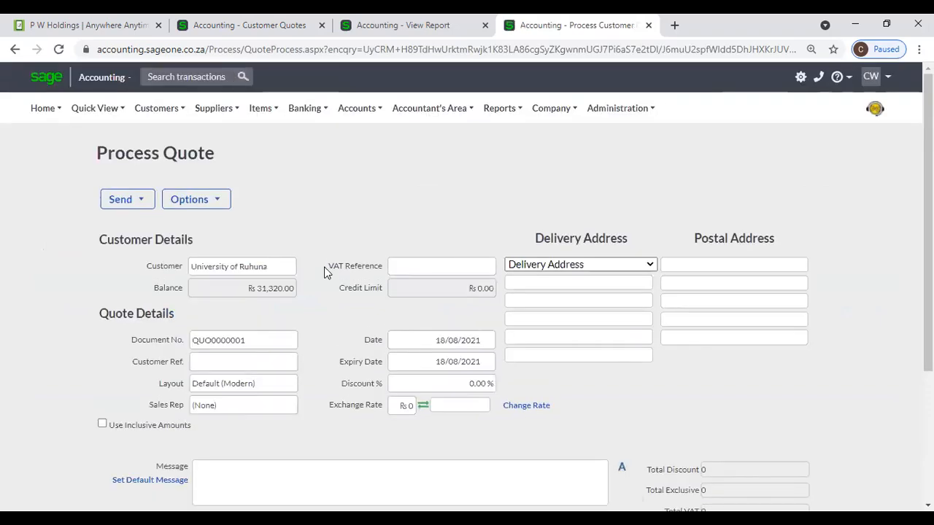
{"action": "left_click", "coordinate": [205, 200]}
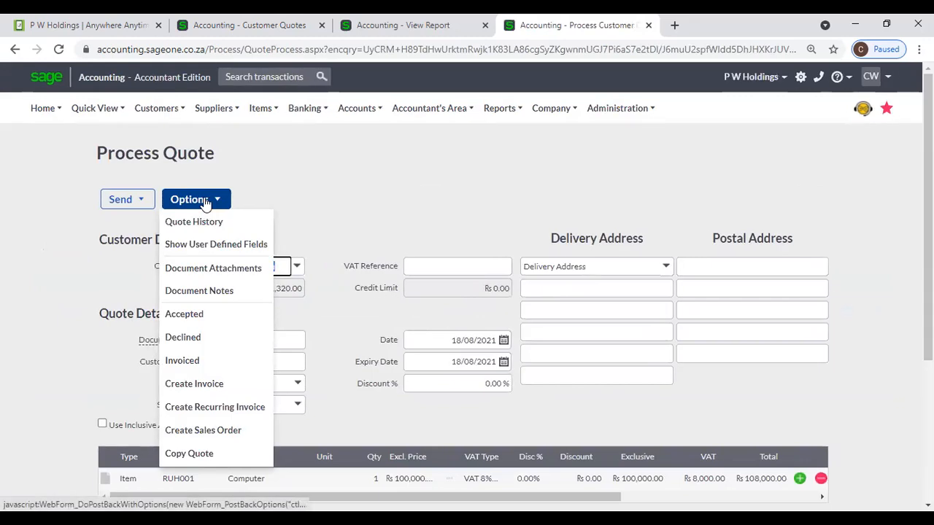
{"action": "left_click", "coordinate": [191, 222]}
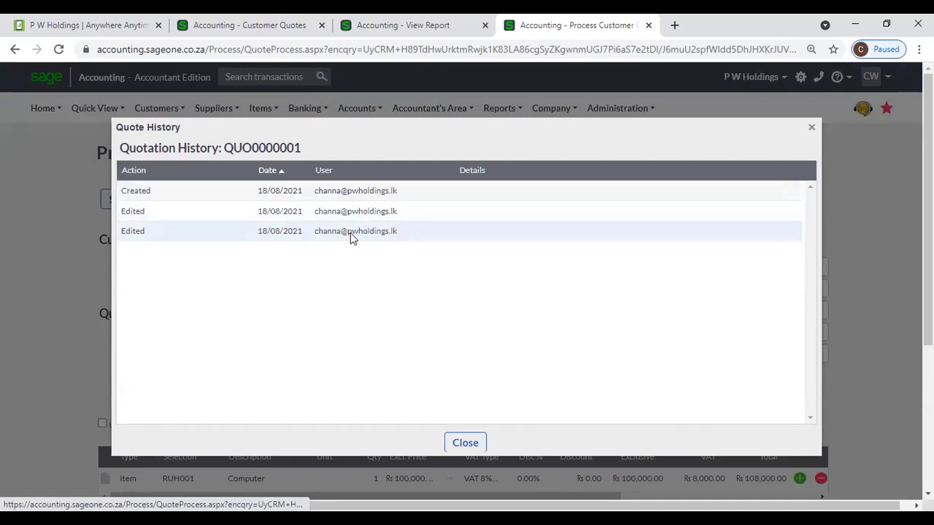
{"action": "left_click", "coordinate": [811, 128]}
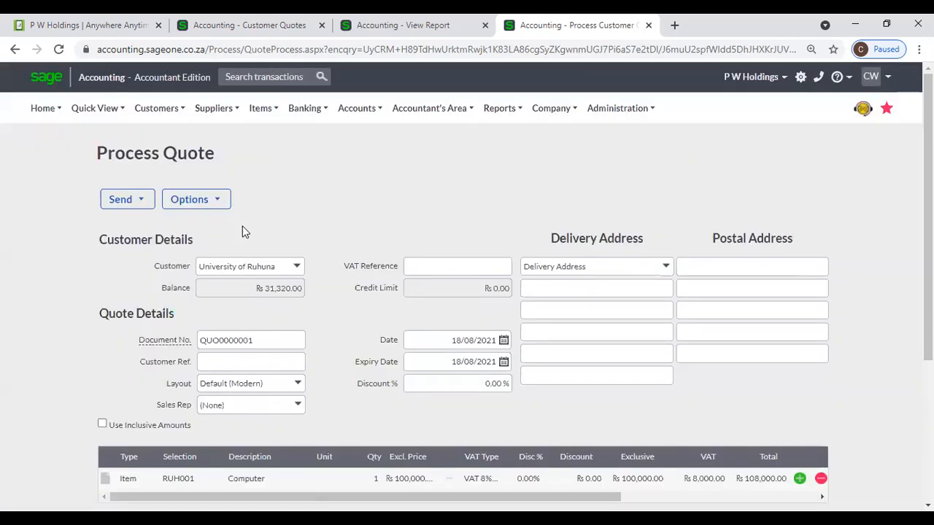
Step: View the quote's user defined fields and close them without saving any values
{"action": "left_click", "coordinate": [208, 199]}
{"action": "left_click", "coordinate": [207, 248]}
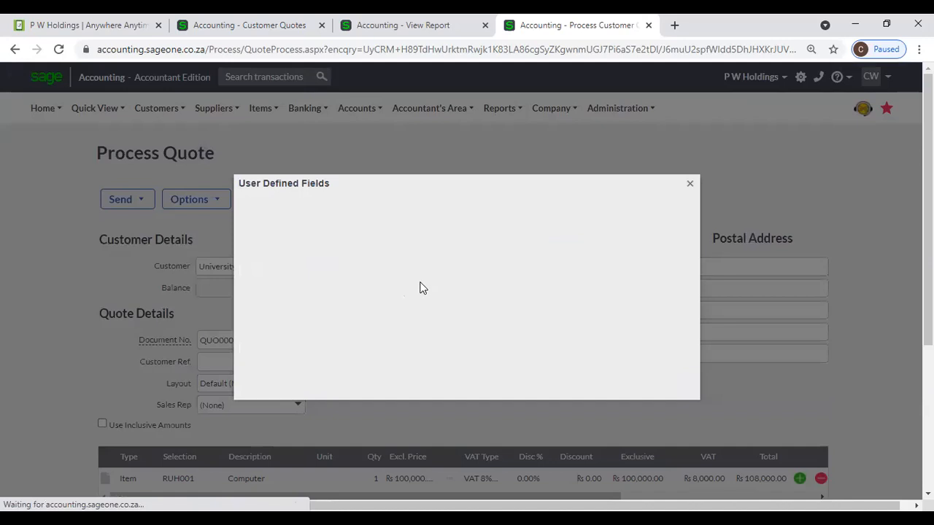
{"action": "left_click", "coordinate": [418, 222]}
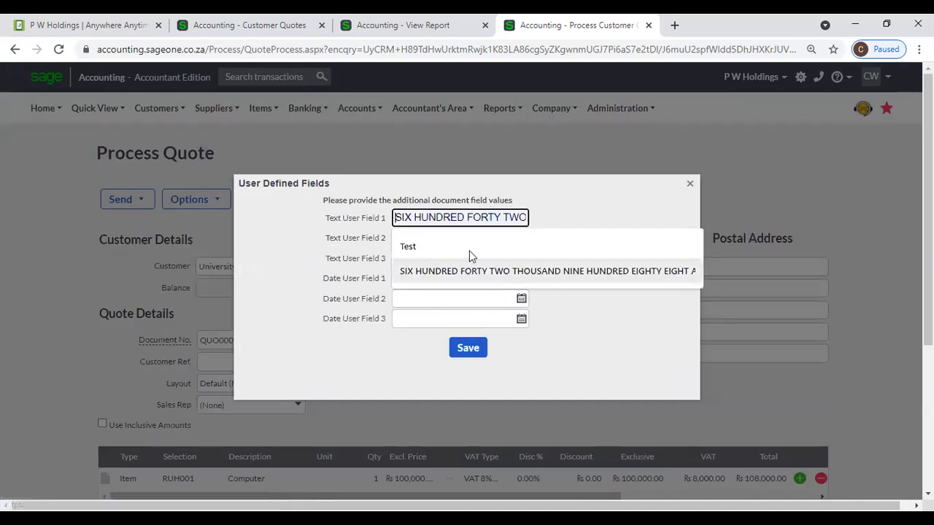
{"action": "left_click", "coordinate": [690, 183]}
Step: View the quote's document attachments window and close it without adding a file
{"action": "left_click", "coordinate": [191, 199]}
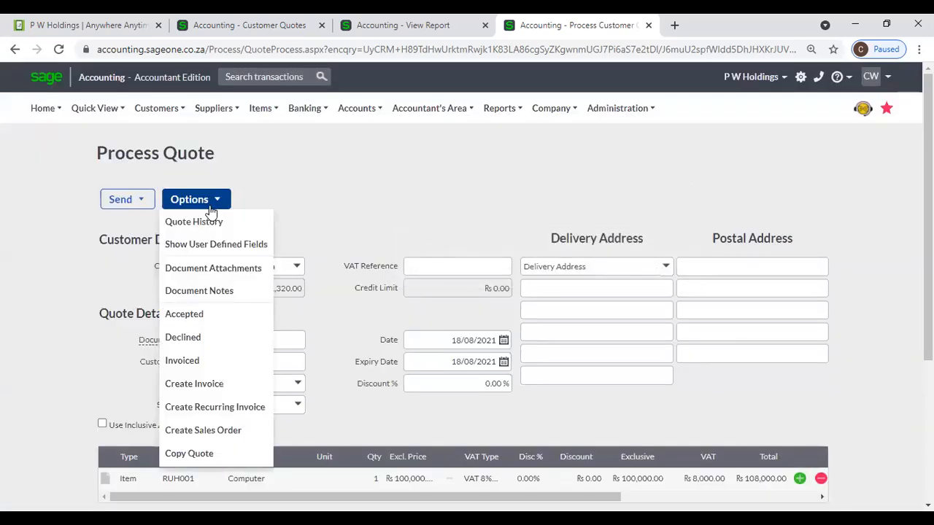
{"action": "left_click", "coordinate": [203, 267]}
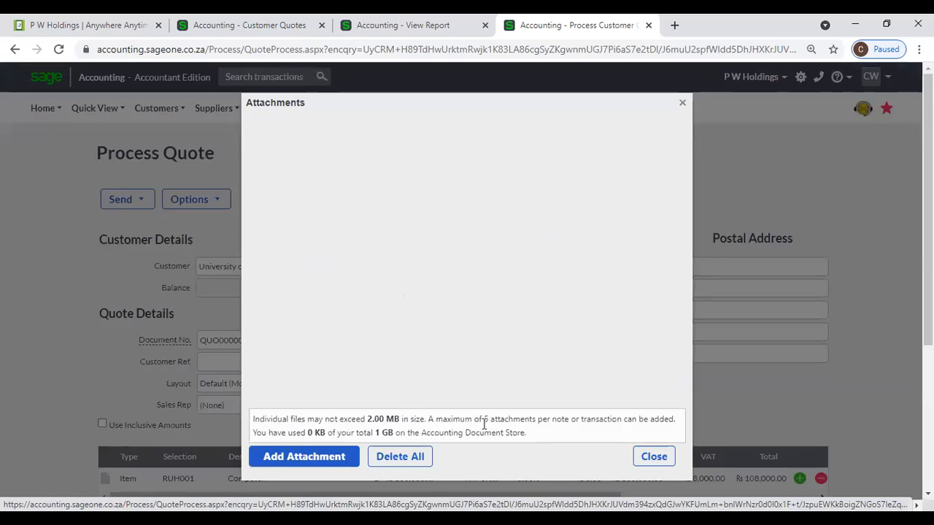
{"action": "left_click", "coordinate": [660, 461]}
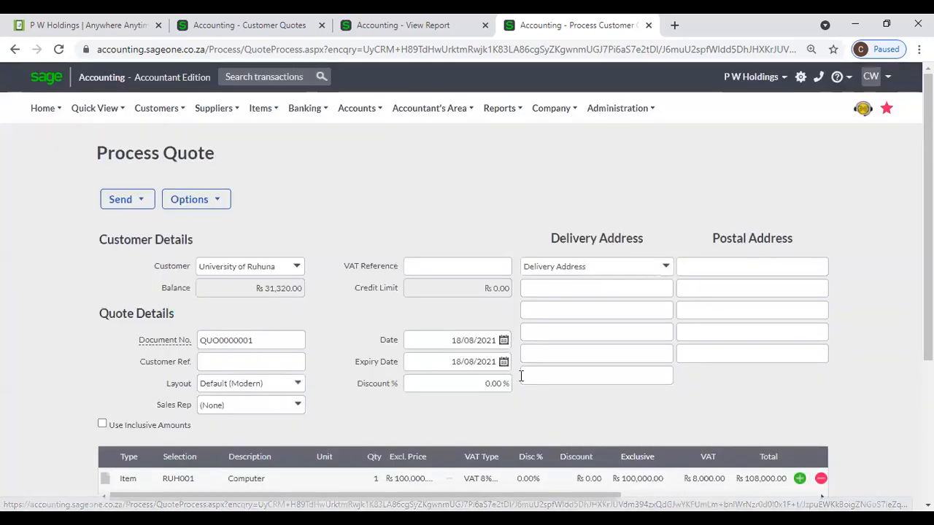
Step: Open the quote's document notes and start a new document note
{"action": "left_click", "coordinate": [215, 202]}
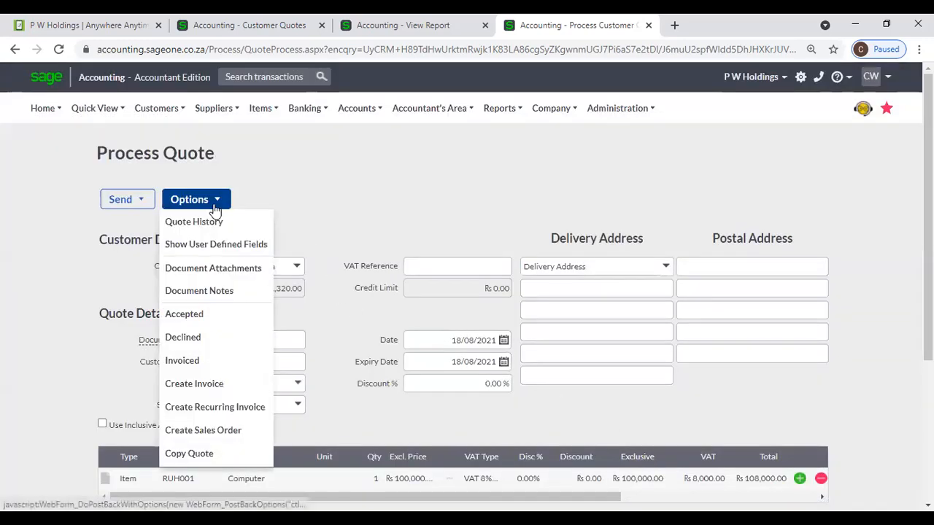
{"action": "left_click", "coordinate": [217, 291]}
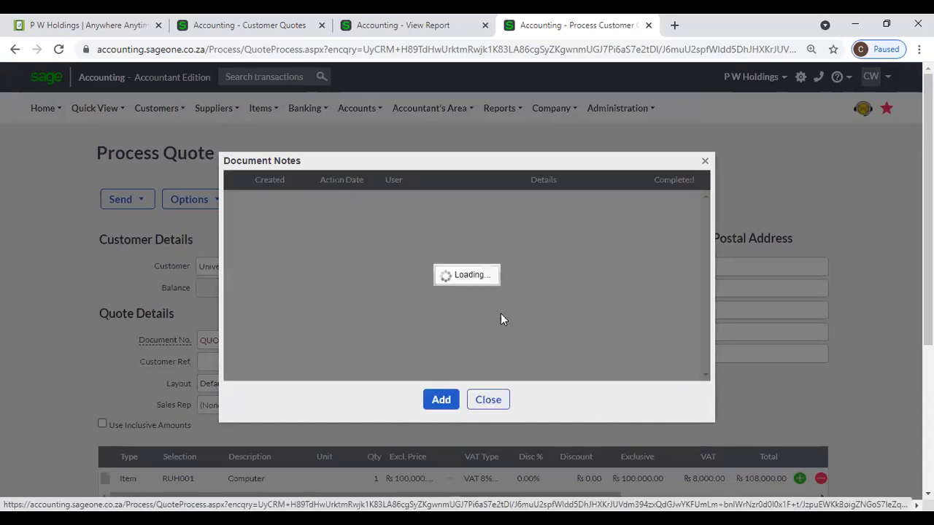
{"action": "left_click", "coordinate": [441, 399]}
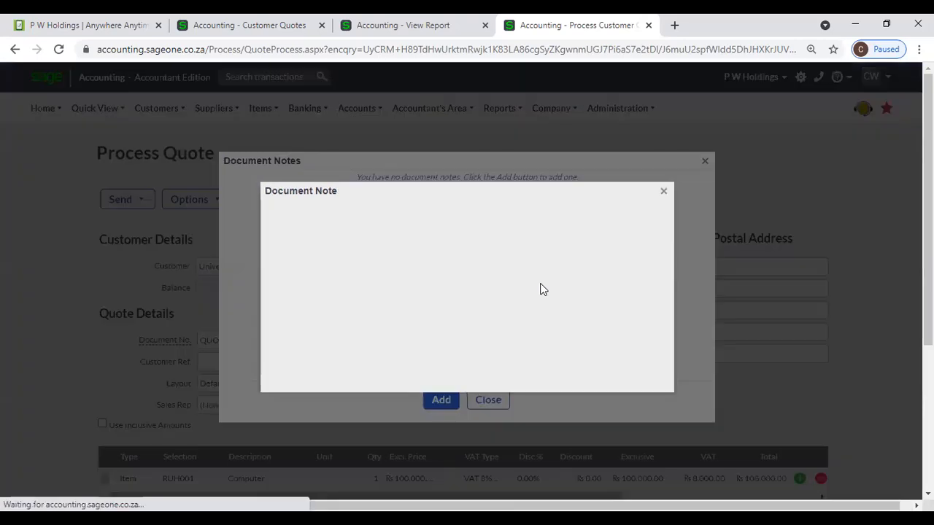
Step: Switch to the other company's dashboard and examine the overdue customer document notes in its To Do List
{"action": "left_click", "coordinate": [251, 35]}
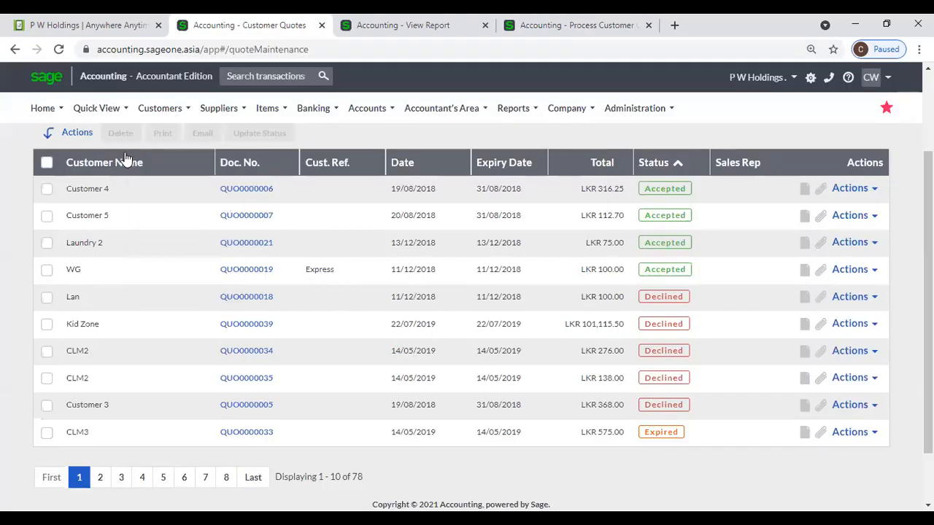
{"action": "scroll", "coordinate": [126, 159], "scroll_direction": "up", "scroll_amount": 3}
{"action": "mouse_move", "coordinate": [44, 109]}
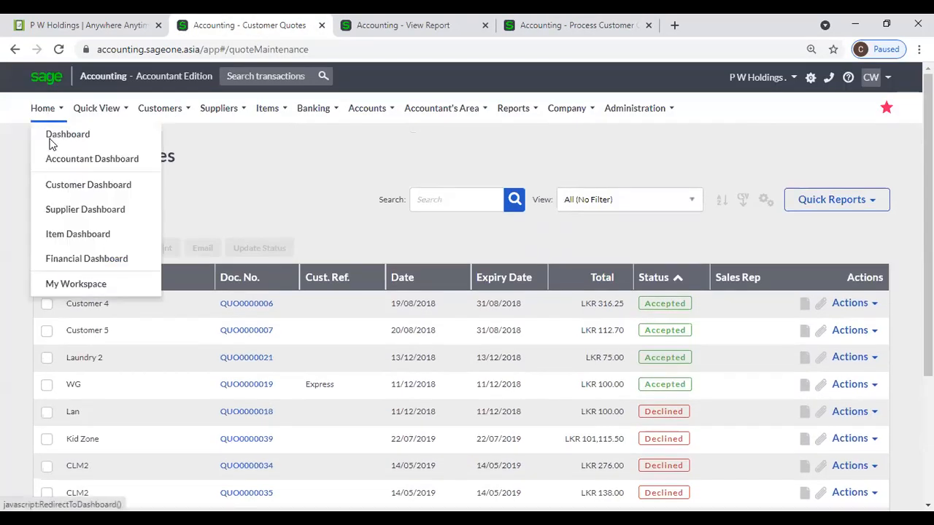
{"action": "left_click", "coordinate": [50, 141]}
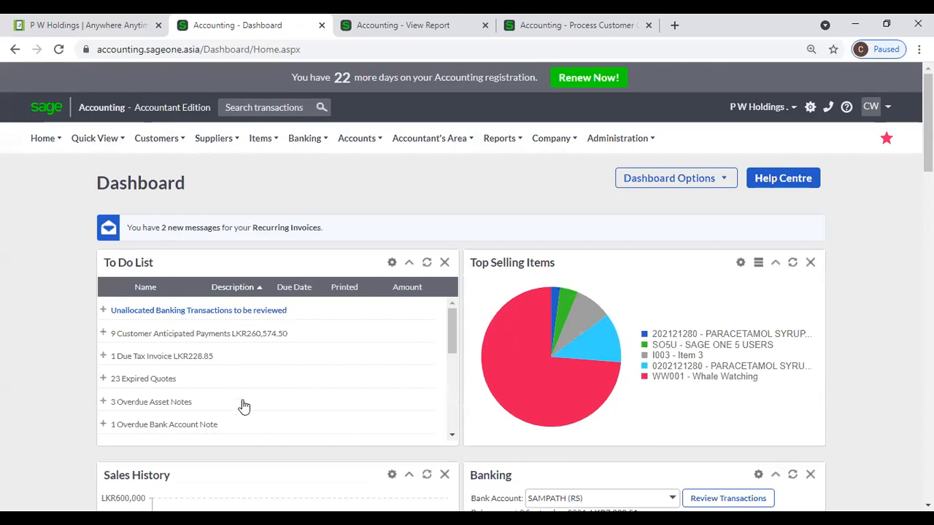
{"action": "scroll", "coordinate": [244, 407], "scroll_direction": "down", "scroll_amount": 1}
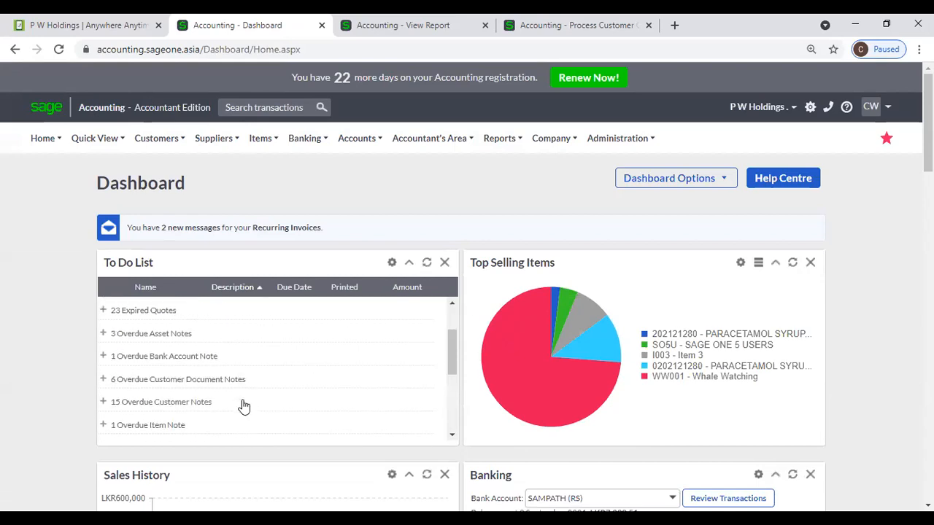
{"action": "left_click", "coordinate": [106, 378]}
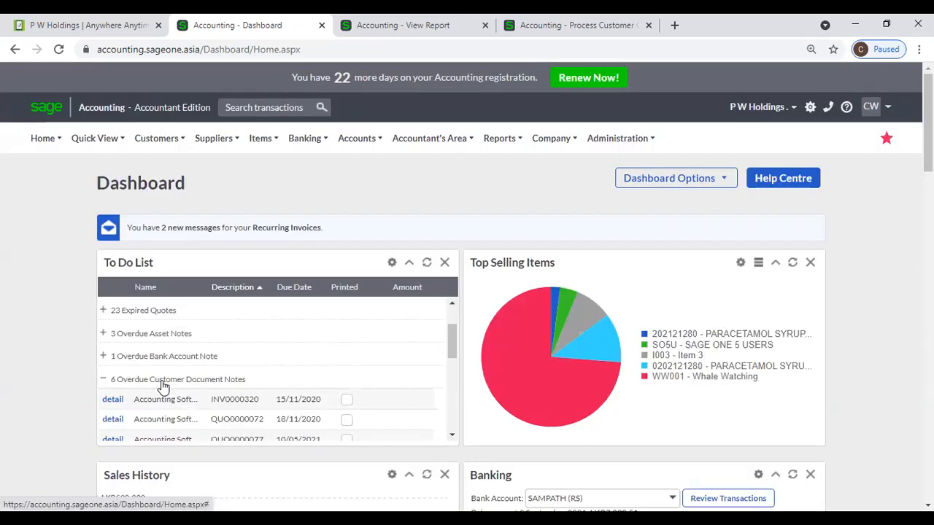
{"action": "scroll", "coordinate": [262, 399], "scroll_direction": "down", "scroll_amount": 1}
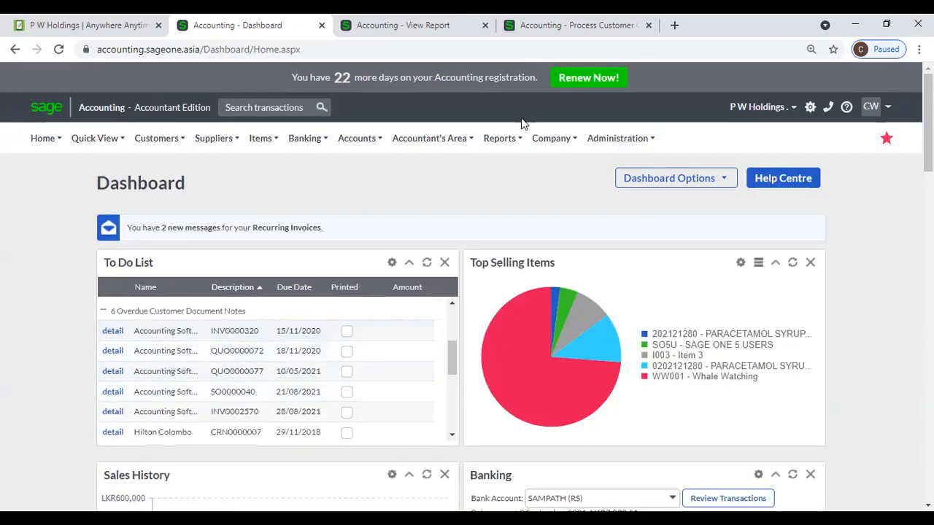
Step: Return to the University of Ruhuna quote and close the blank note and the document notes window without saving
{"action": "left_click", "coordinate": [629, 29]}
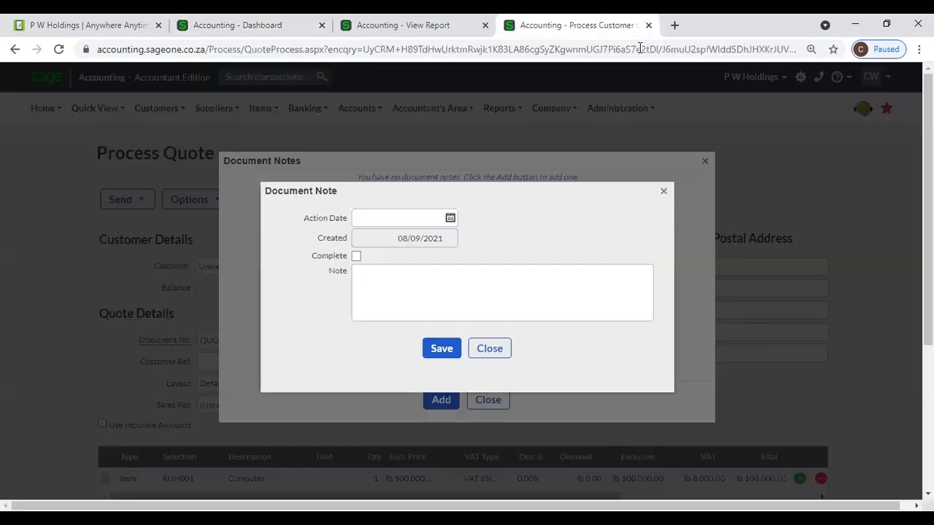
{"action": "left_click", "coordinate": [664, 192]}
{"action": "left_click", "coordinate": [705, 161]}
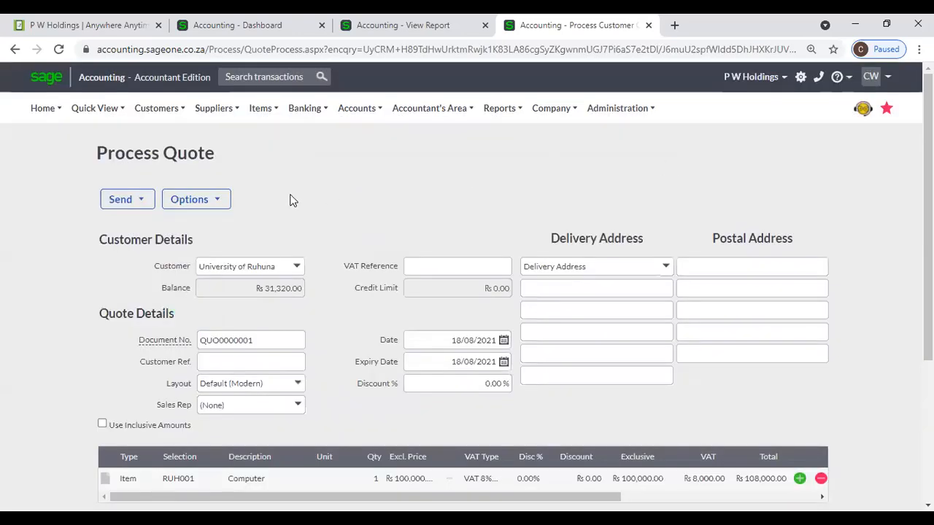
Step: Try to copy the 108,000.00 University of Ruhuna quote and dismiss the getting-started overview
{"action": "left_click", "coordinate": [221, 202]}
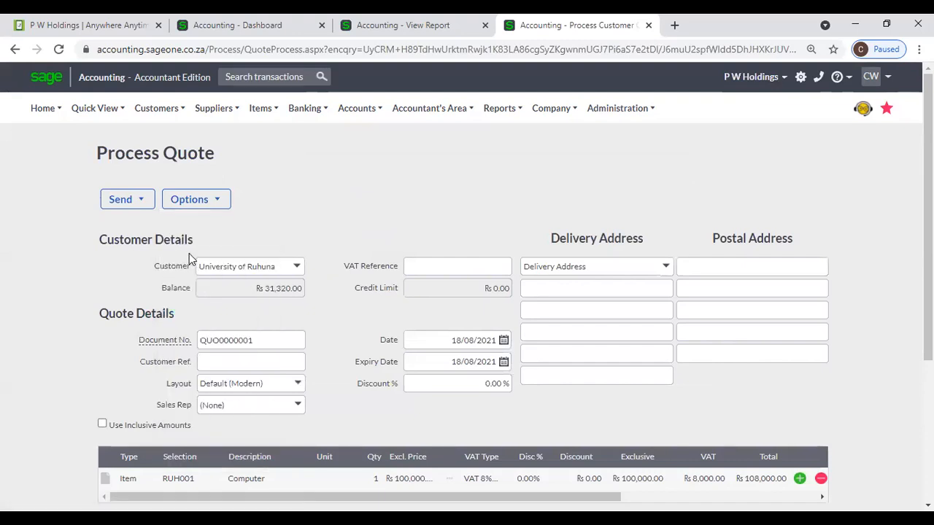
{"action": "mouse_move", "coordinate": [194, 208]}
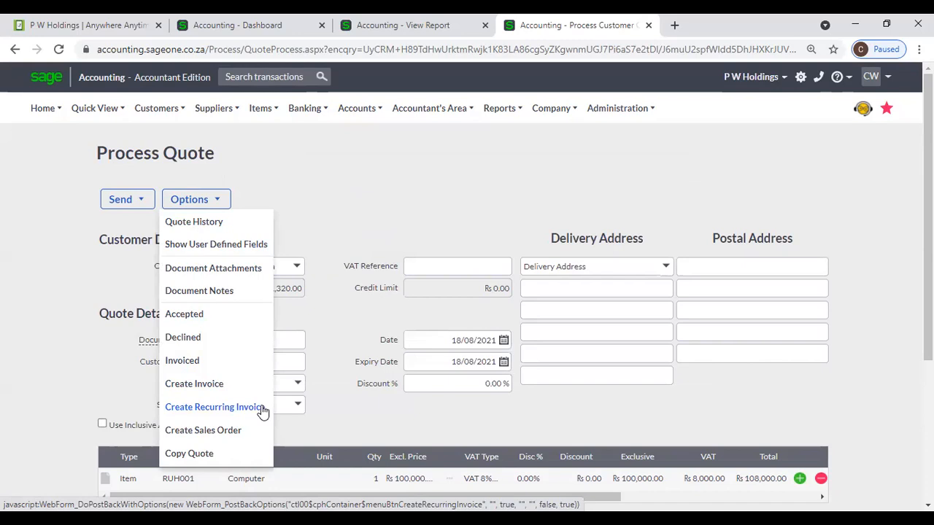
{"action": "left_click", "coordinate": [225, 457]}
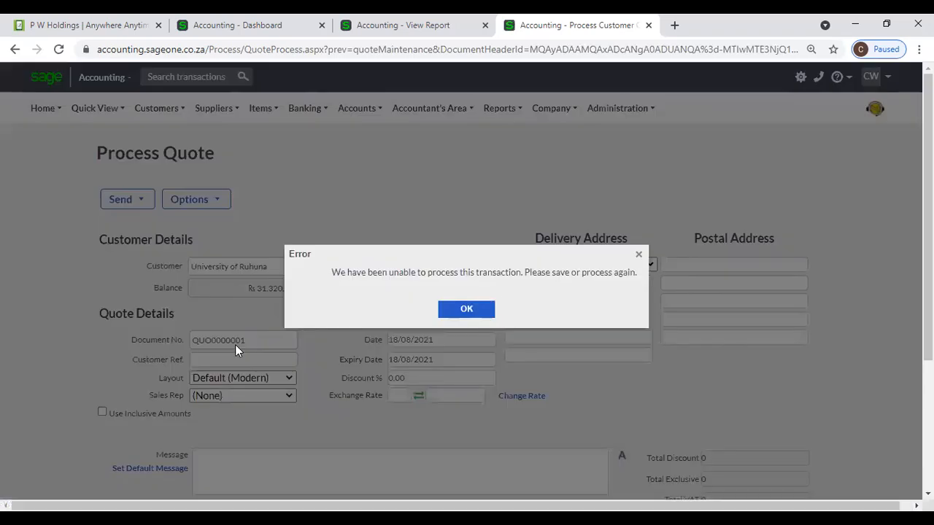
{"action": "left_click", "coordinate": [466, 309]}
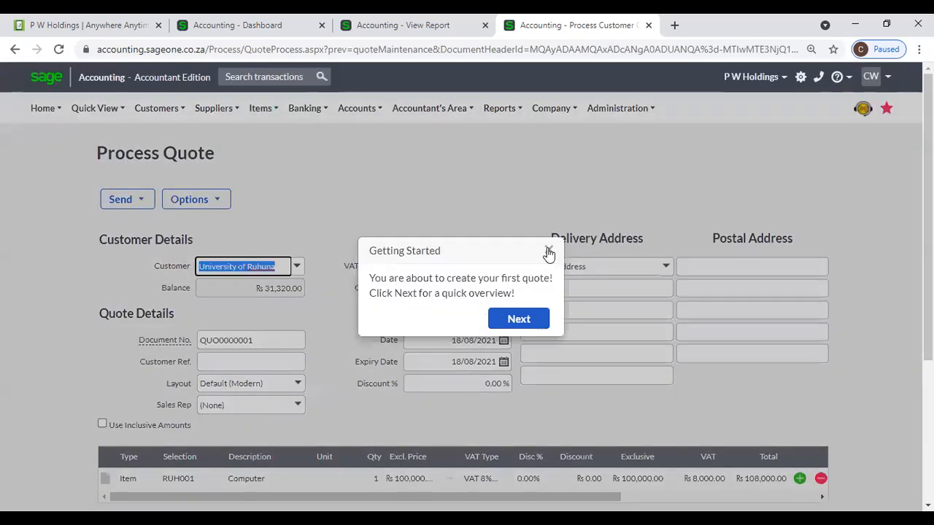
{"action": "left_click", "coordinate": [549, 252]}
{"action": "scroll", "coordinate": [309, 347], "scroll_direction": "down", "scroll_amount": 1}
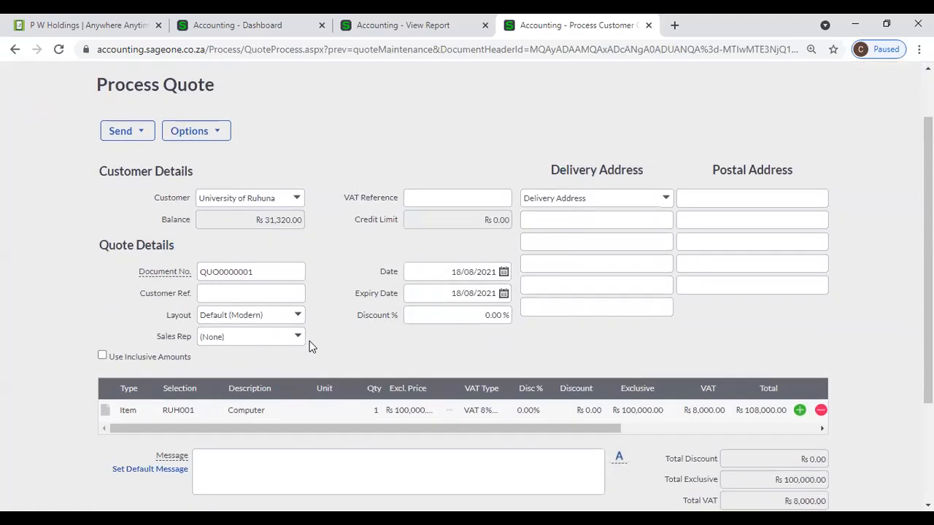
{"action": "scroll", "coordinate": [308, 346], "scroll_direction": "up", "scroll_amount": 1}
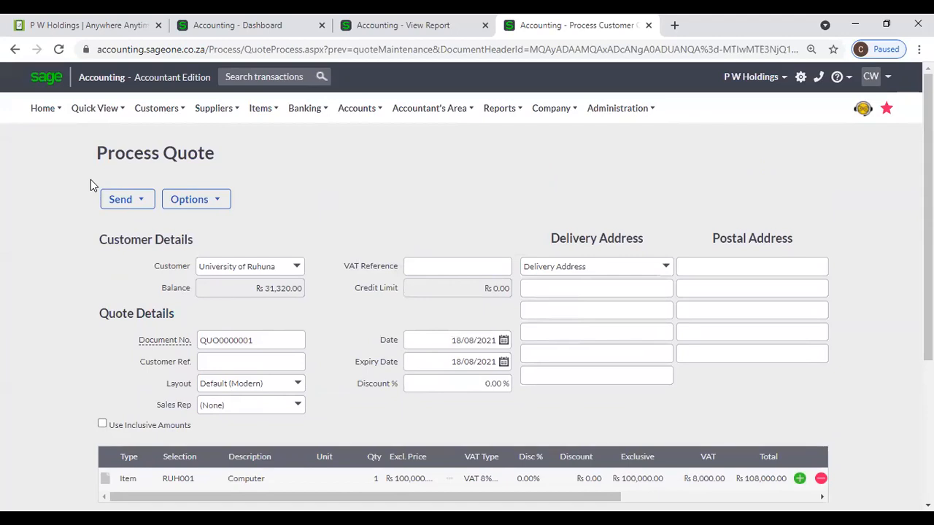
Step: Leave the quote and open the list of customer quotes
{"action": "left_click", "coordinate": [191, 201]}
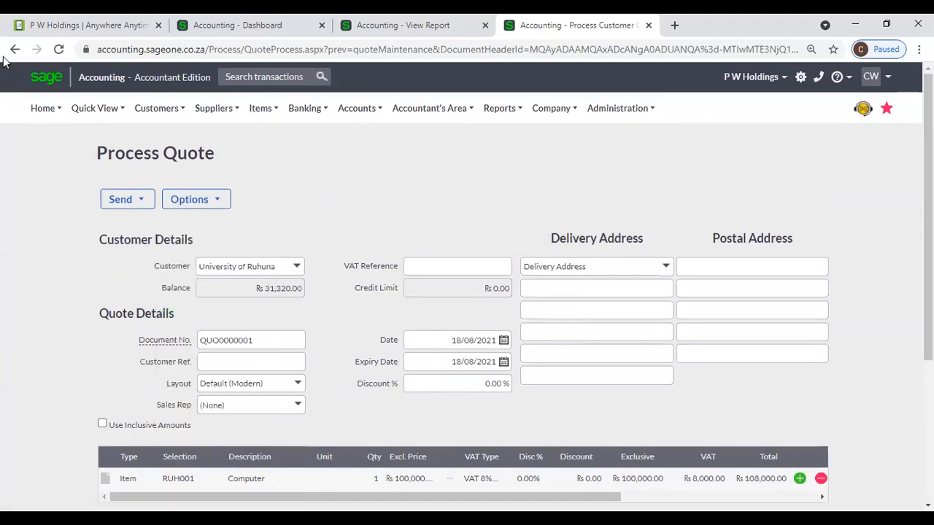
{"action": "mouse_move", "coordinate": [157, 124]}
{"action": "mouse_move", "coordinate": [187, 162]}
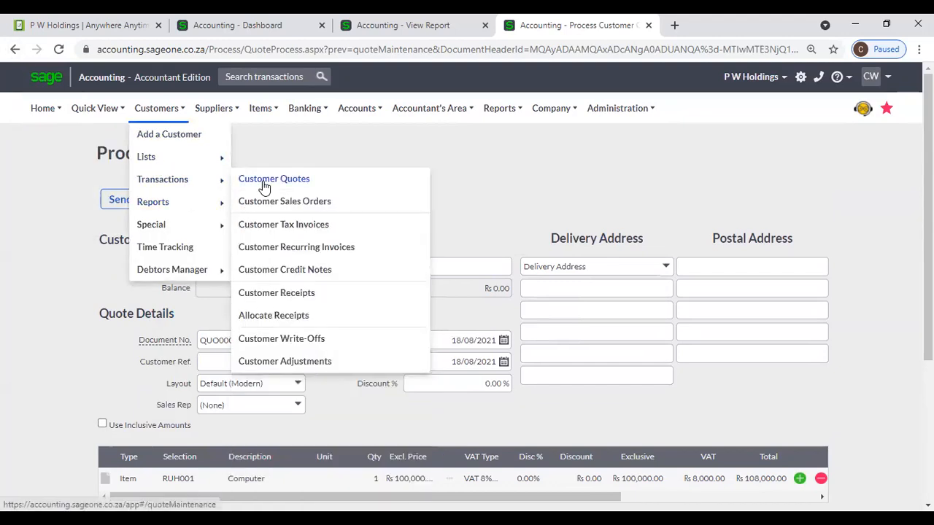
{"action": "left_click", "coordinate": [261, 182]}
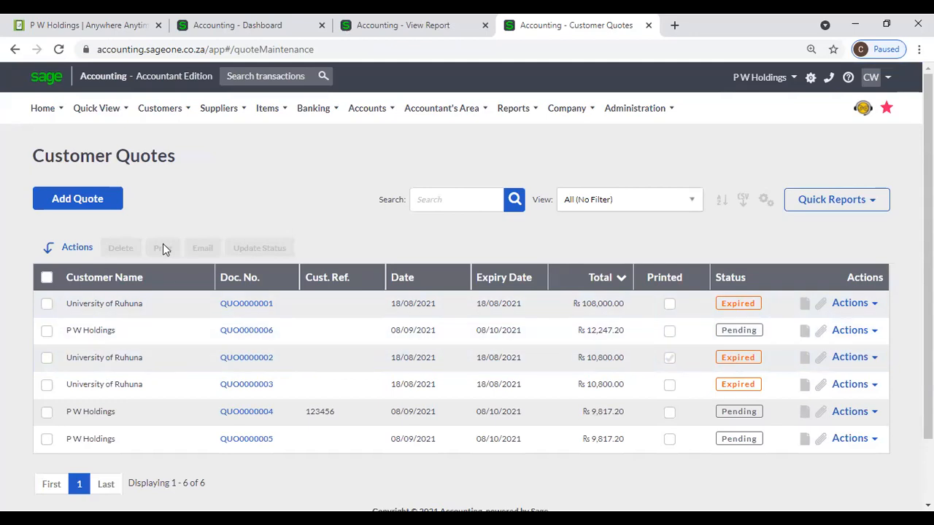
Step: Select the 108,000.00 University of Ruhuna and 12,247.20 P W Holdings quotes, and view the bulk status choices without saving a change
{"action": "left_click", "coordinate": [46, 305]}
{"action": "left_click", "coordinate": [46, 332]}
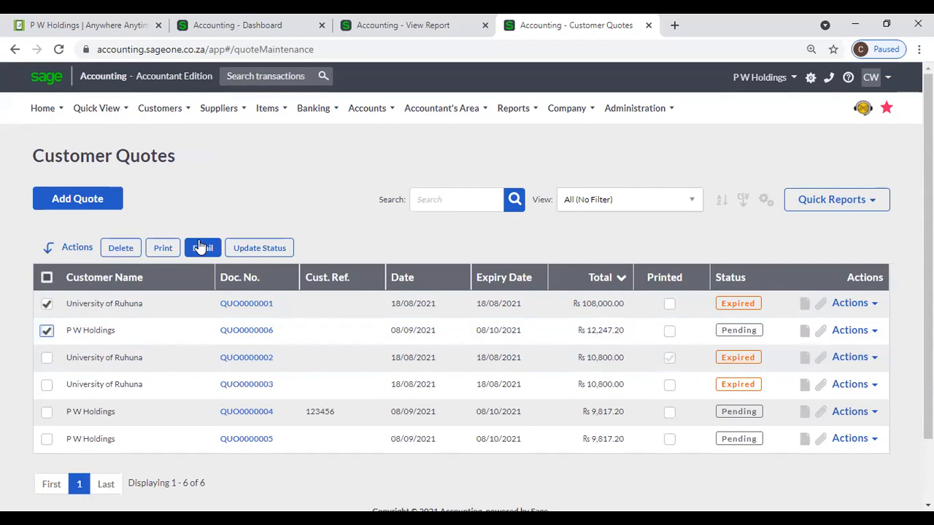
{"action": "left_click", "coordinate": [241, 249]}
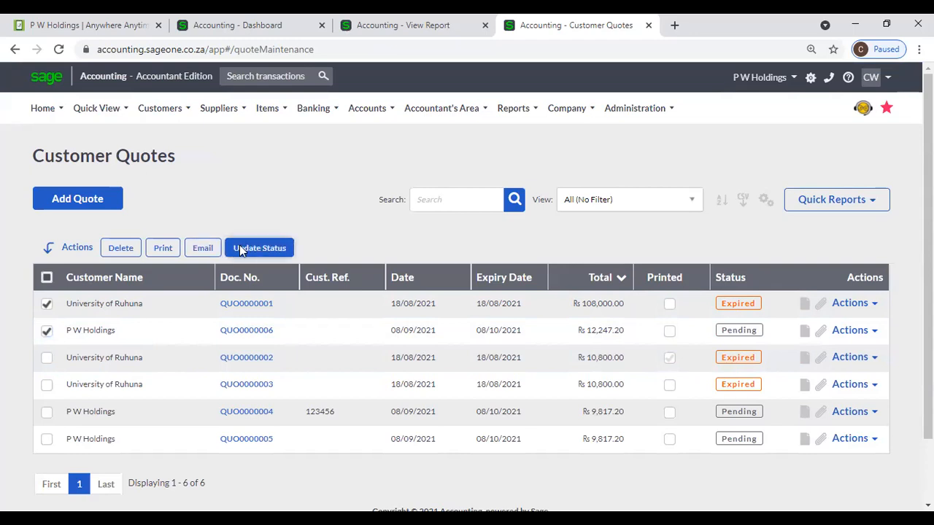
{"action": "left_click", "coordinate": [570, 162]}
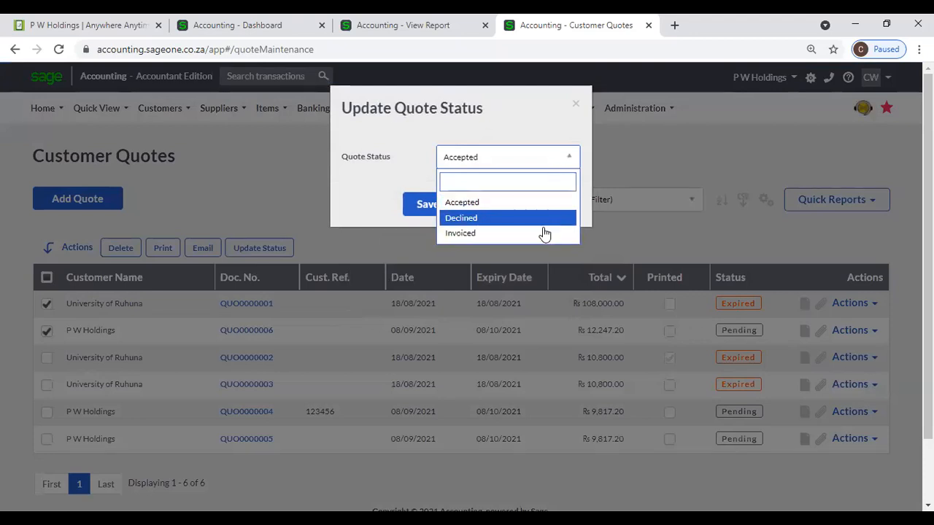
{"action": "left_click", "coordinate": [574, 104]}
{"action": "left_click", "coordinate": [574, 104]}
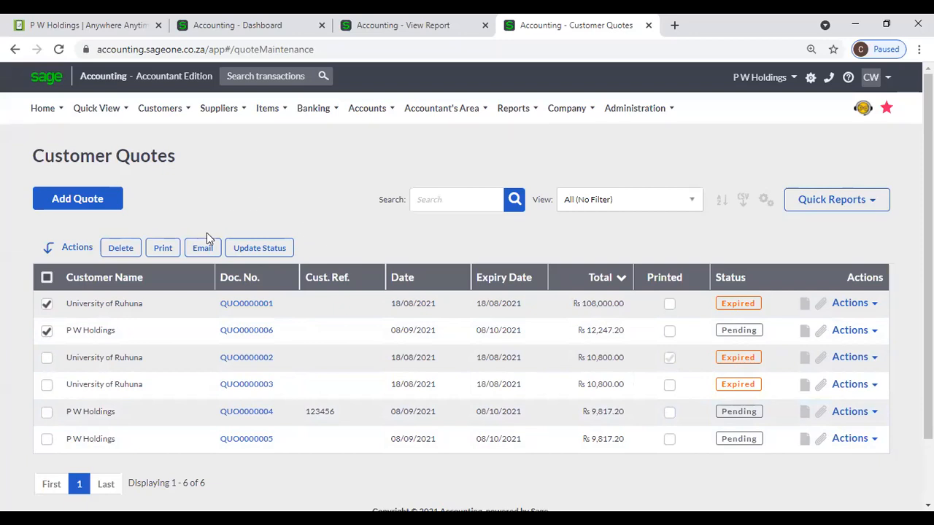
Step: Reopen the 108,000.00 University of Ruhuna quote and view its available document options
{"action": "left_click", "coordinate": [237, 305]}
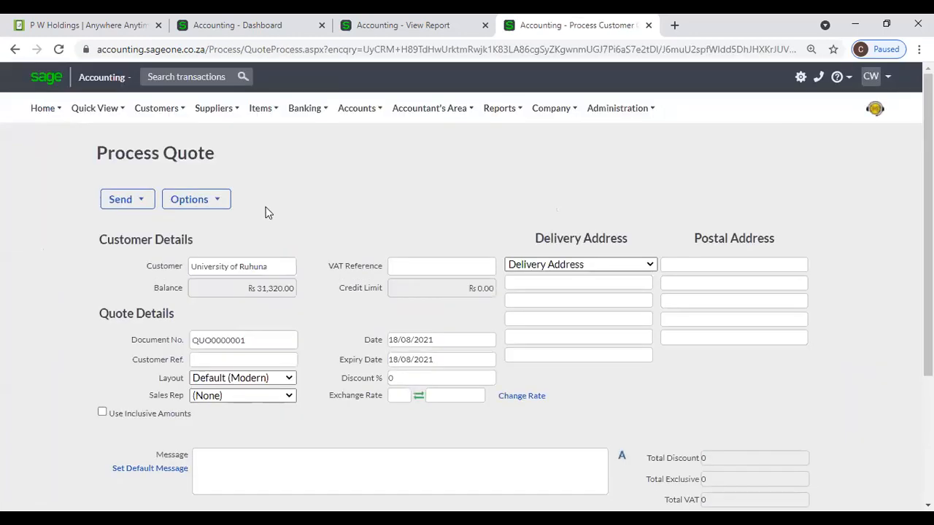
{"action": "left_click", "coordinate": [209, 203]}
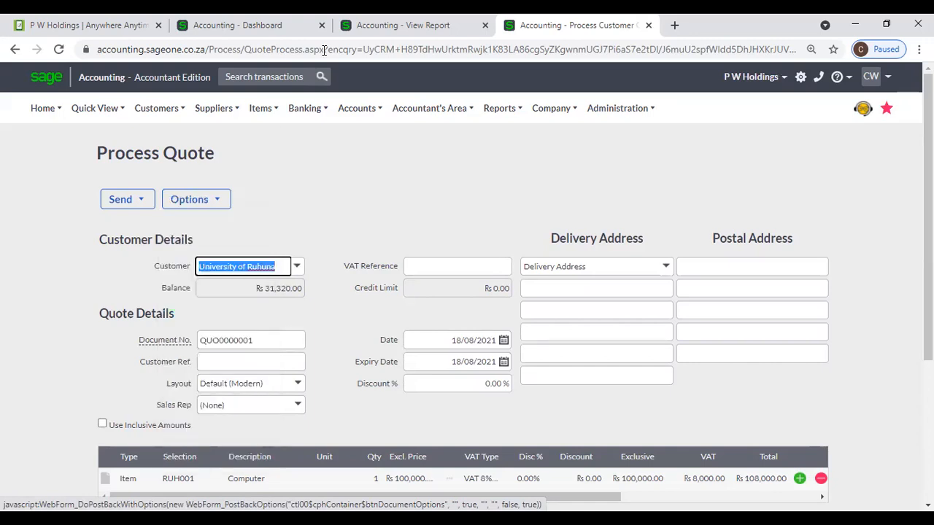
{"action": "left_click", "coordinate": [216, 210]}
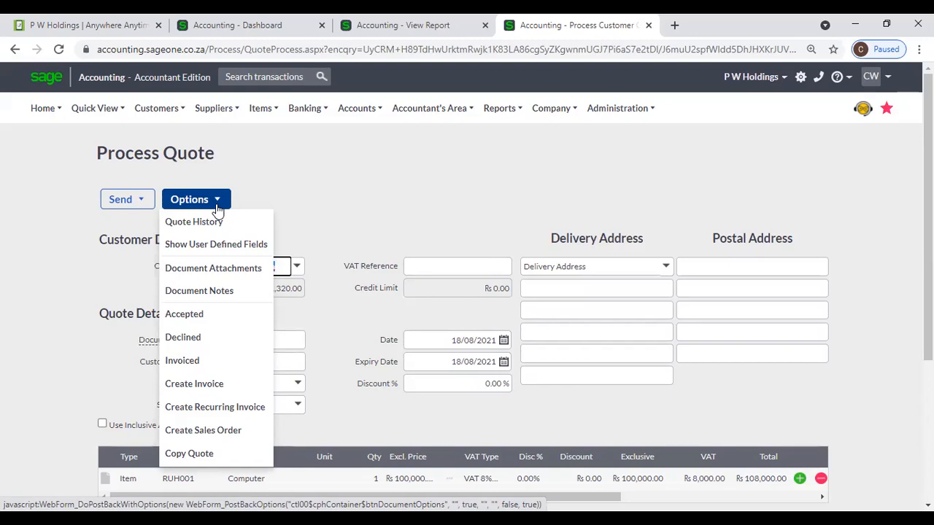
{"action": "left_click", "coordinate": [158, 108]}
{"action": "mouse_move", "coordinate": [167, 181]}
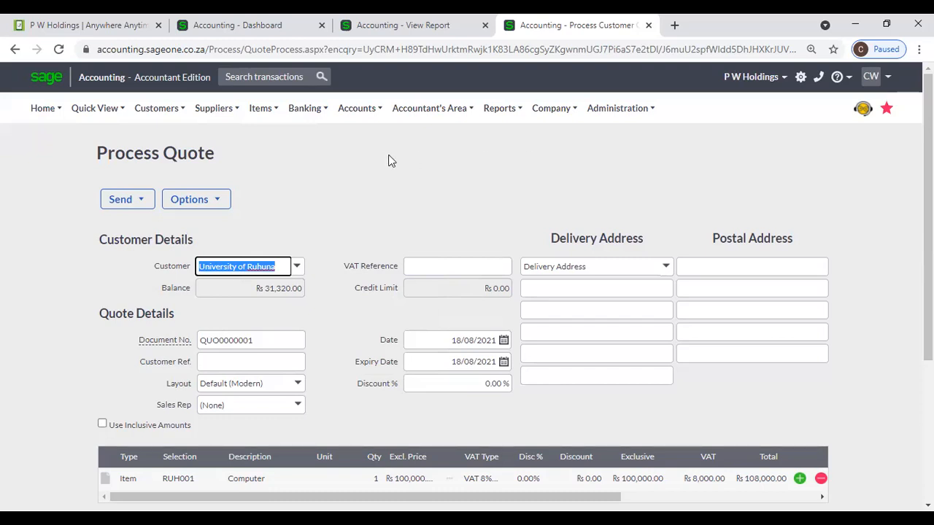
{"action": "left_click", "coordinate": [216, 108]}
{"action": "mouse_move", "coordinate": [221, 161]}
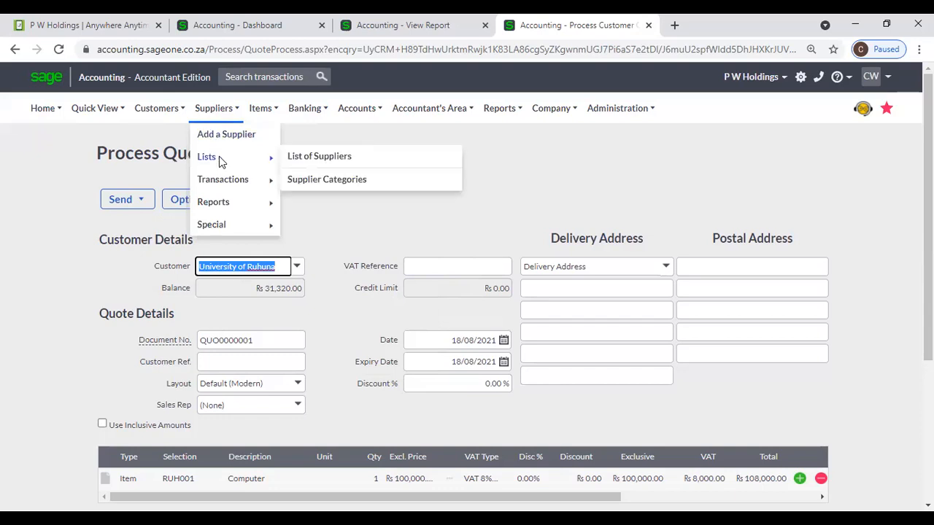
{"action": "mouse_move", "coordinate": [237, 181]}
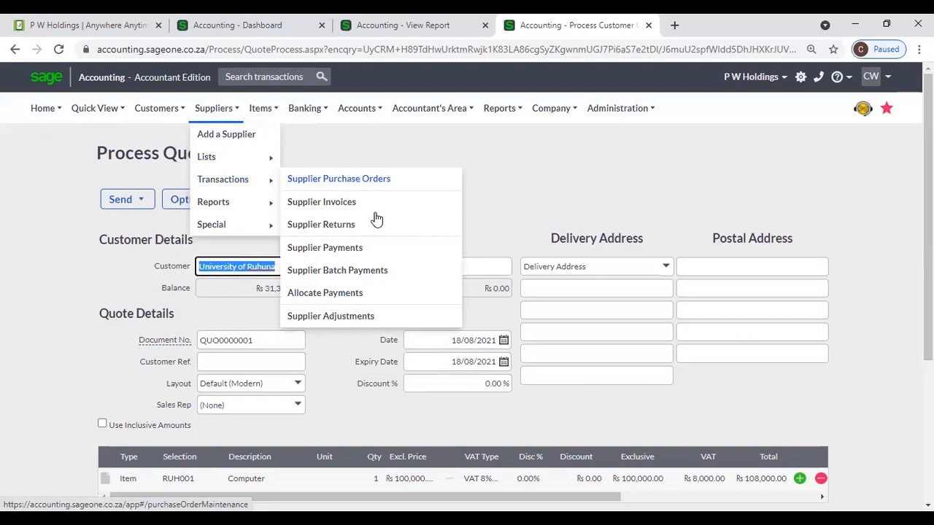
{"action": "mouse_move", "coordinate": [221, 211]}
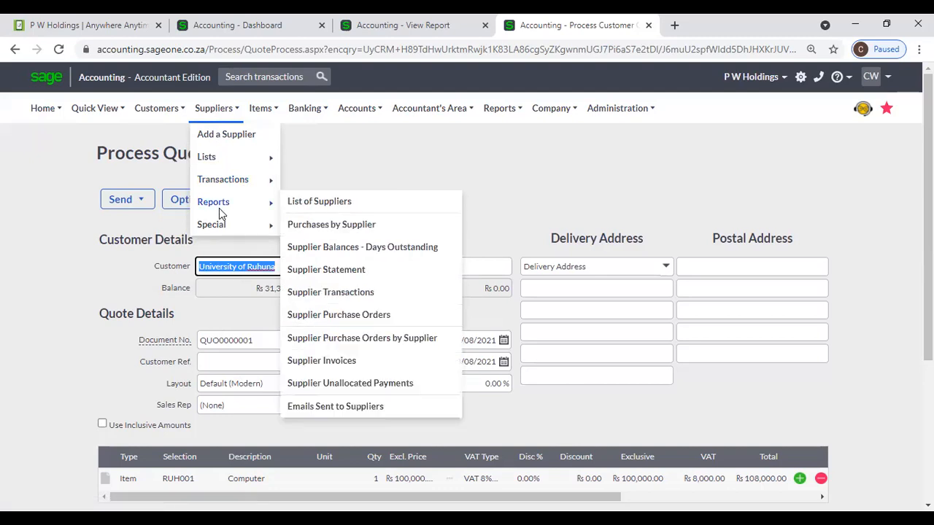
{"action": "mouse_move", "coordinate": [157, 119]}
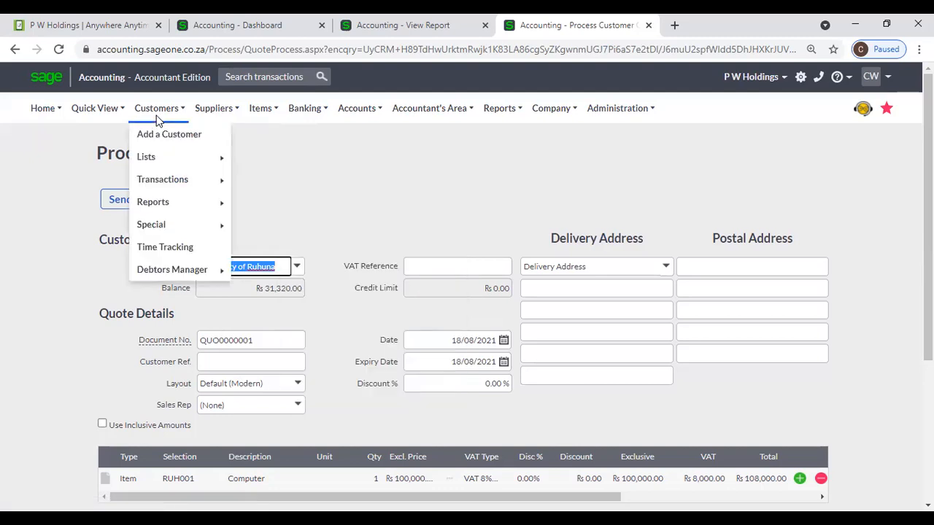